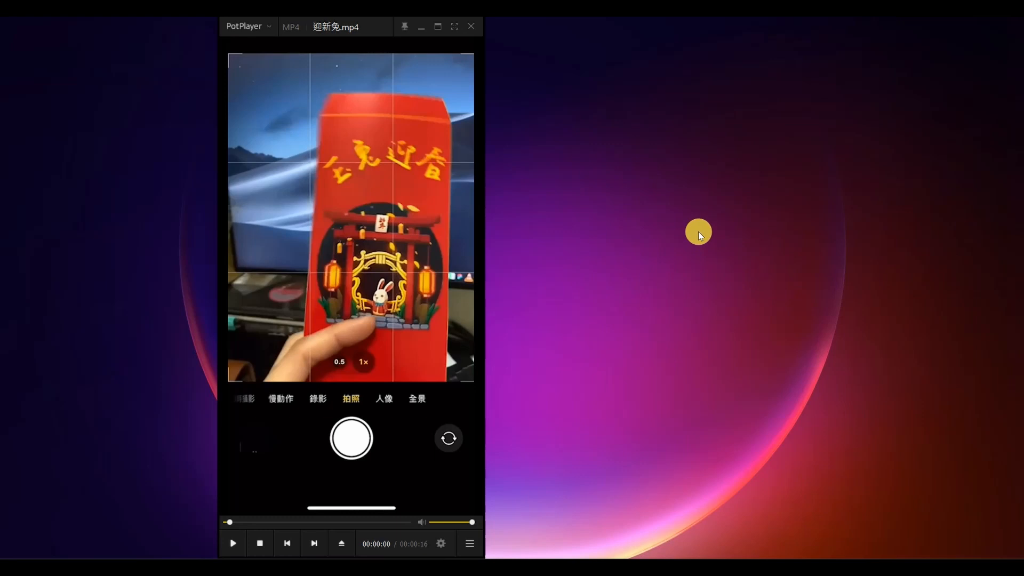
Play the 迎新兔.mp4 demo video, lower its volume, and replay it from 00:00:09
key(space)
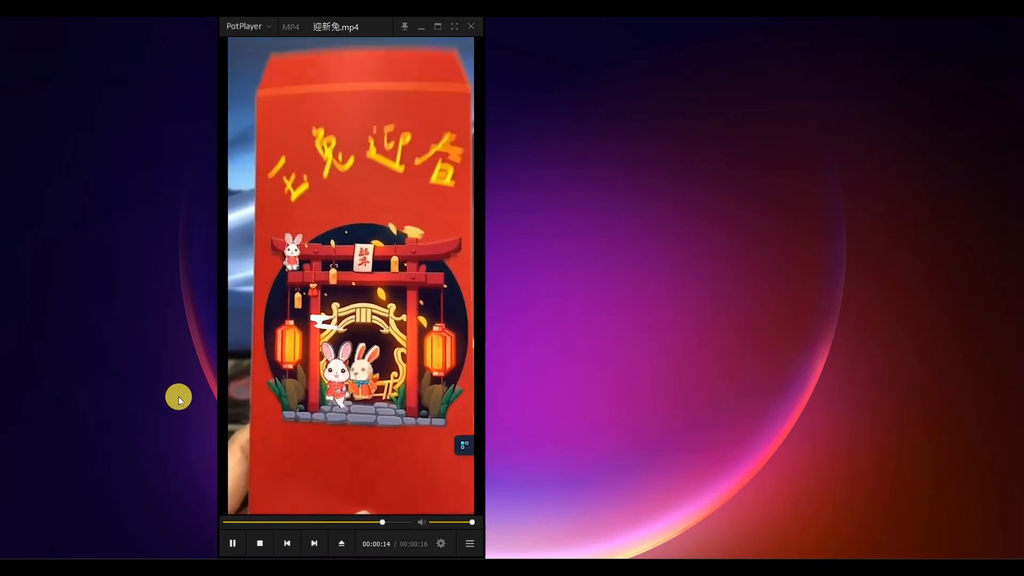
scroll(297, 418, down, 5)
scroll(299, 418, down, 4)
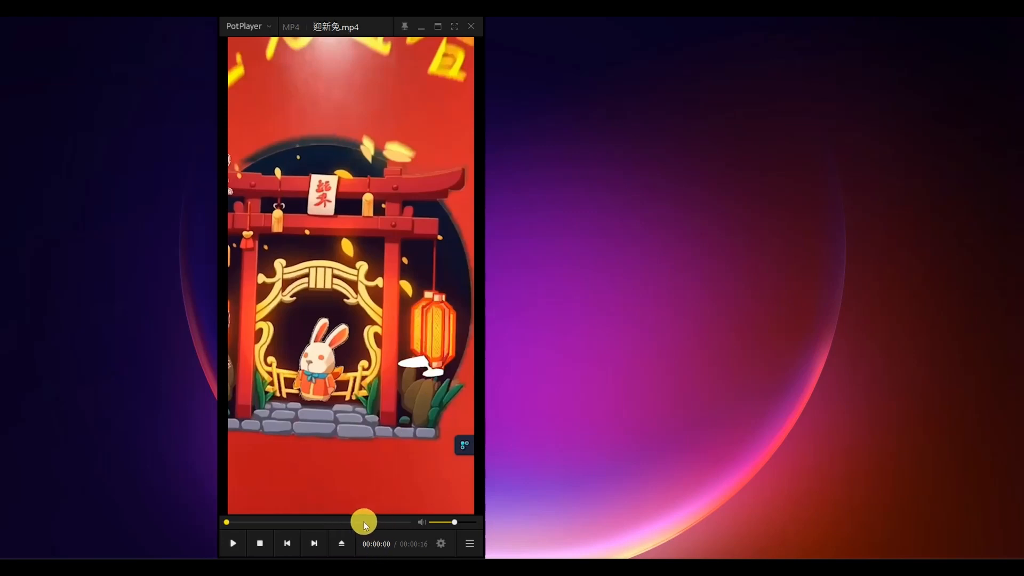
drag(366, 526, 327, 523)
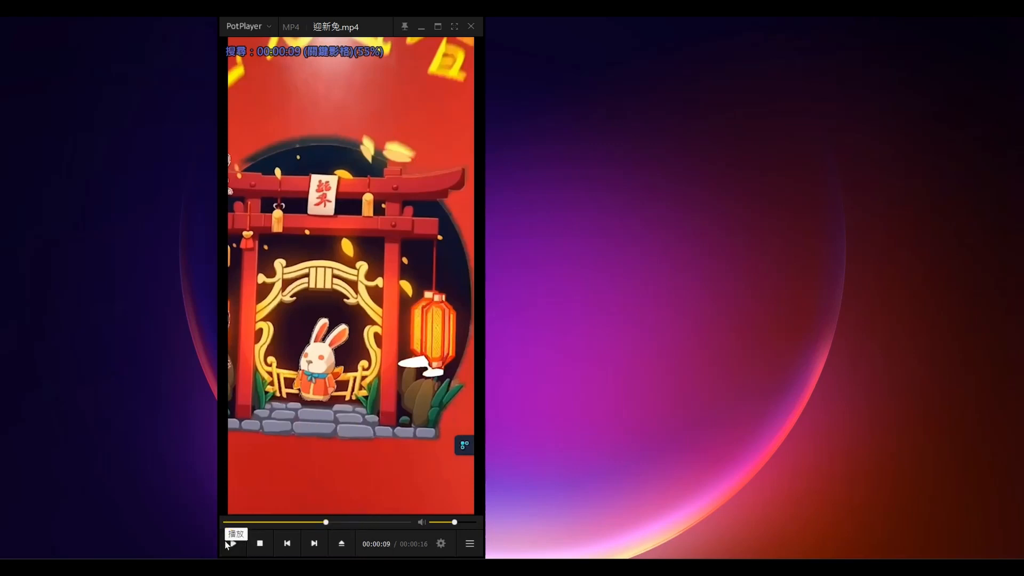
click(231, 543)
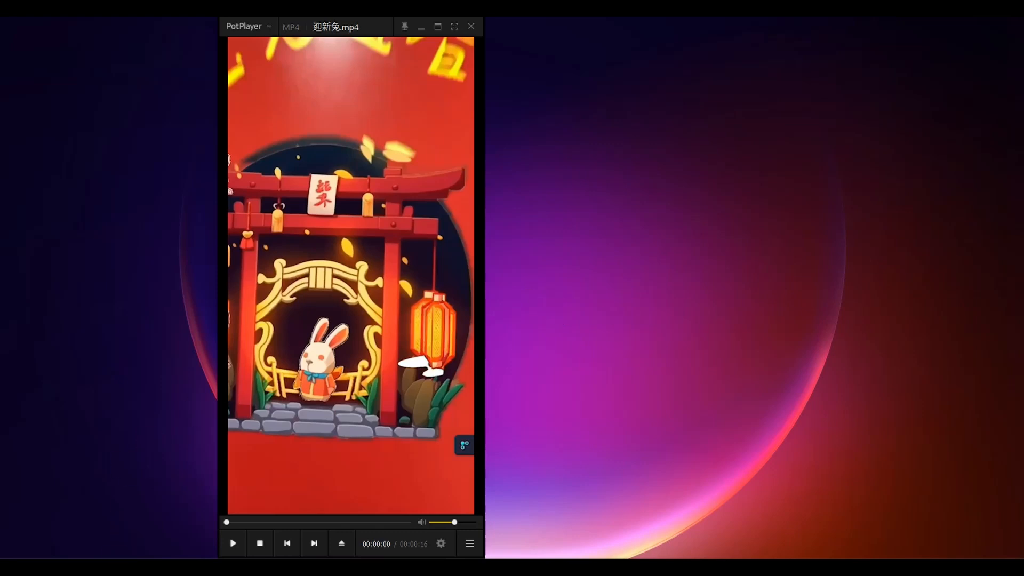
Switch to the browser and read the MAKAR Mask project tutorial down to the section on creating a five-star recognition target
click(128, 568)
click(230, 26)
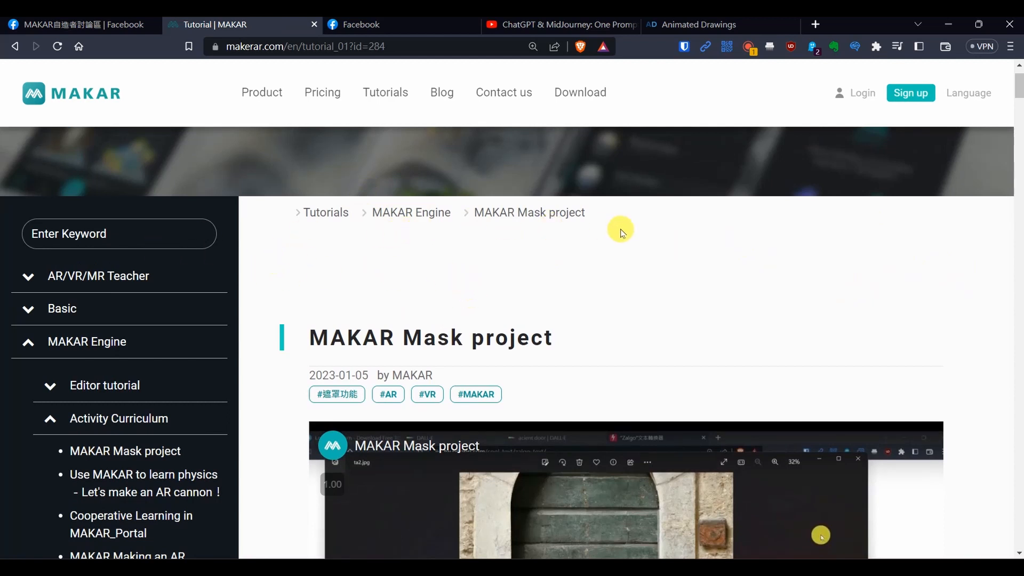
scroll(809, 263, down, 15)
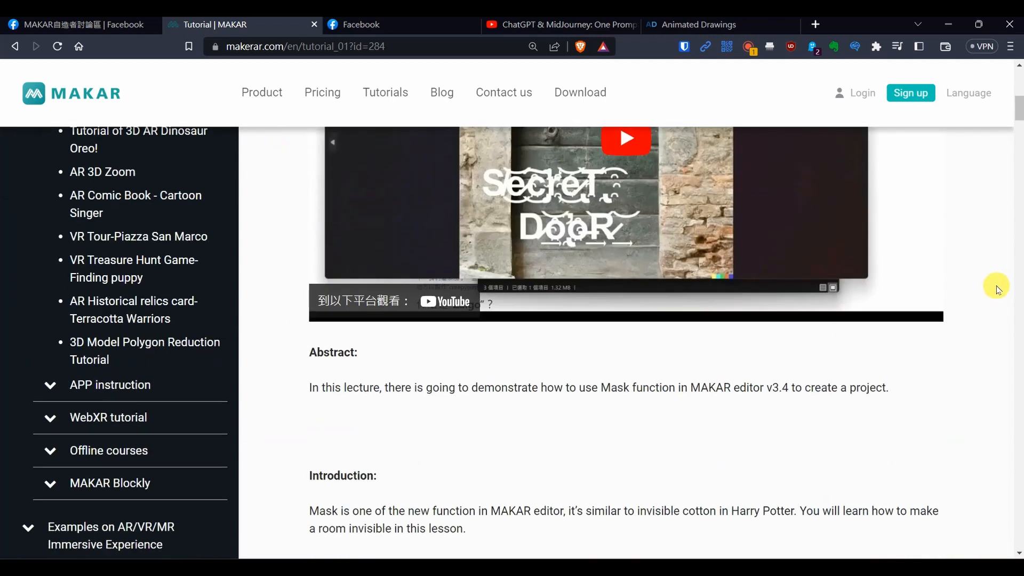
scroll(995, 293, down, 20)
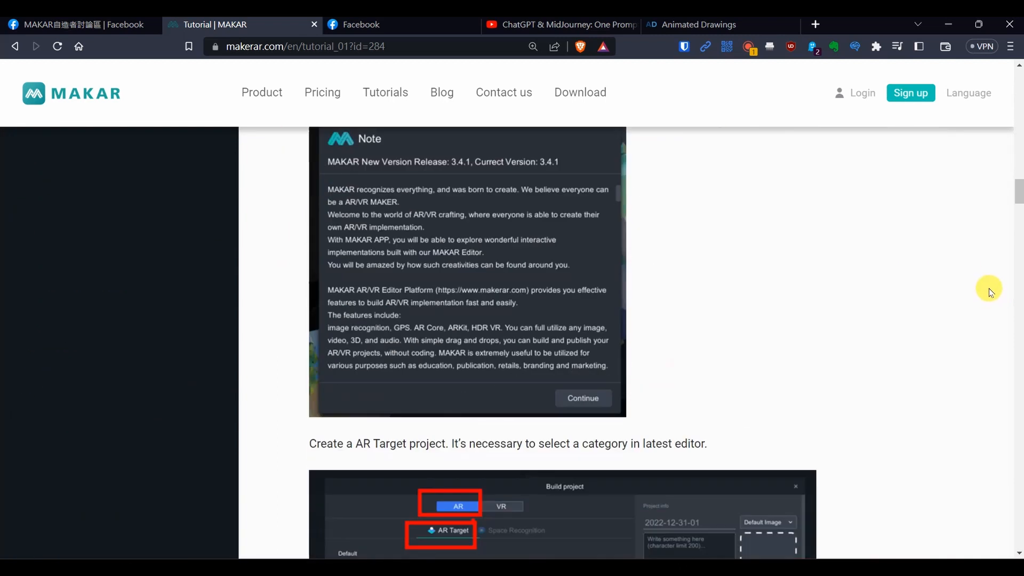
scroll(989, 290, down, 12)
scroll(991, 283, up, 4)
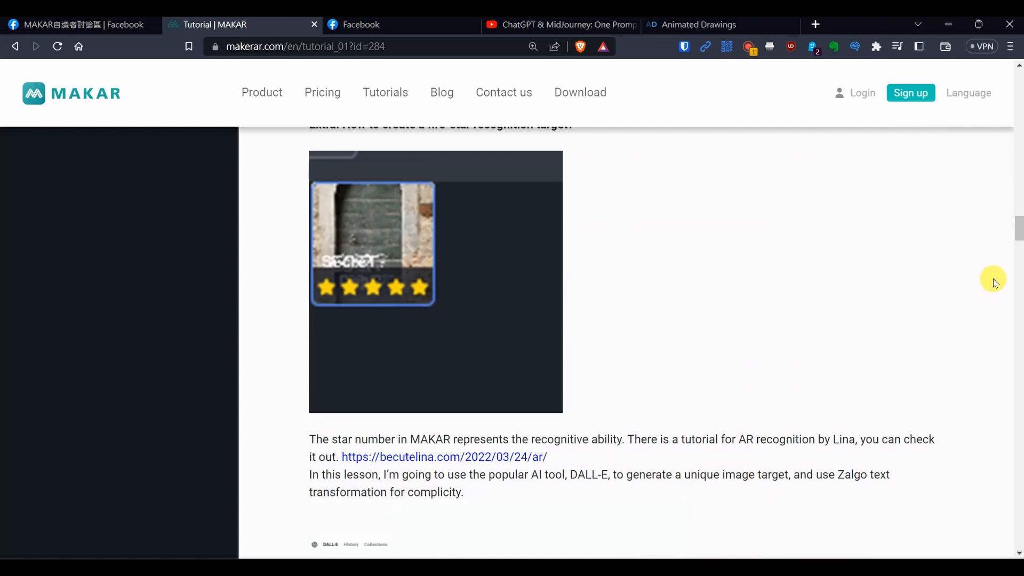
scroll(871, 299, up, 1)
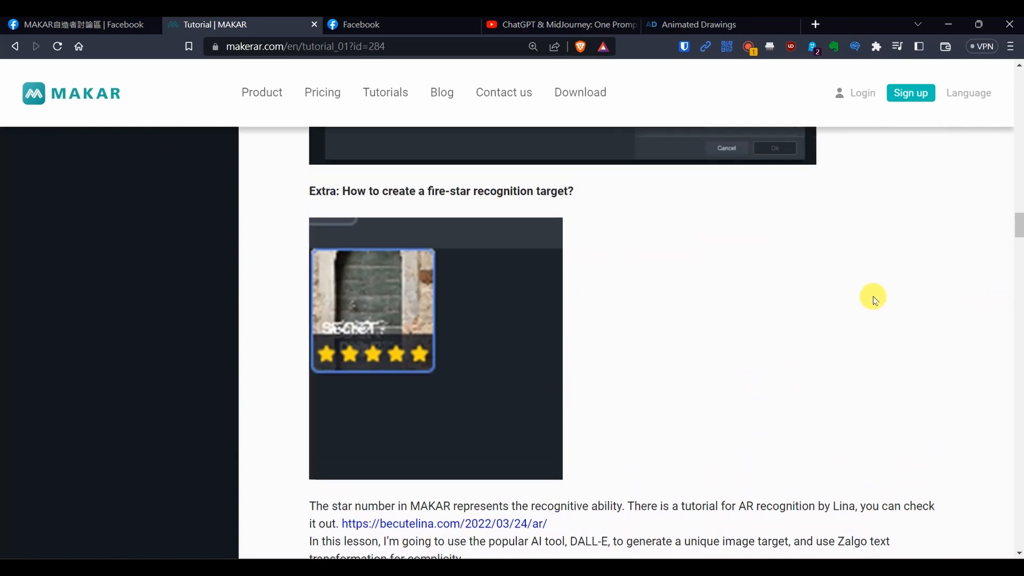
scroll(871, 299, down, 1)
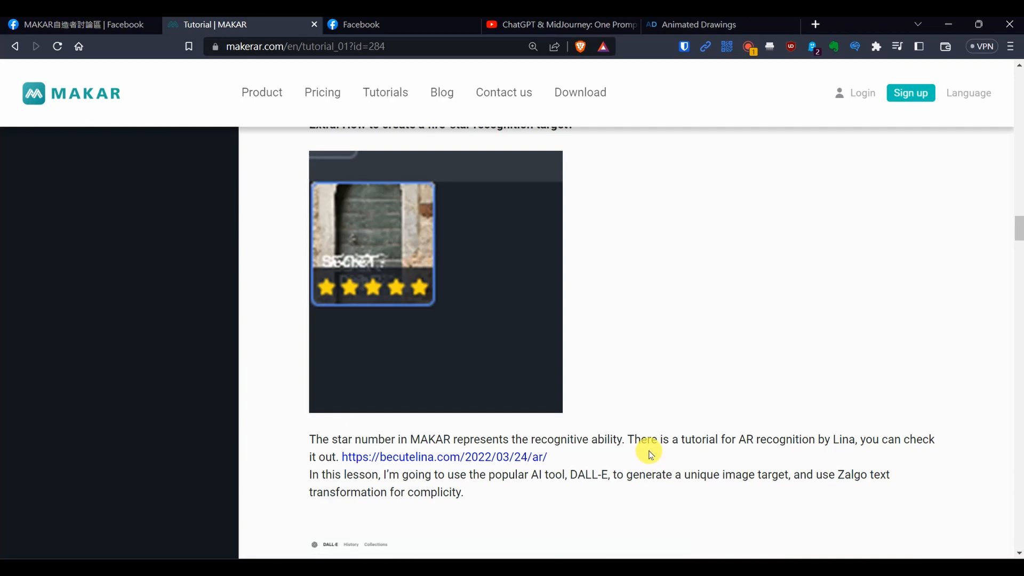
Bring up 20230107_AI.jpg, examine its Text-to-Image tools at 90% zoom in a widened window, and minimize it
click(472, 566)
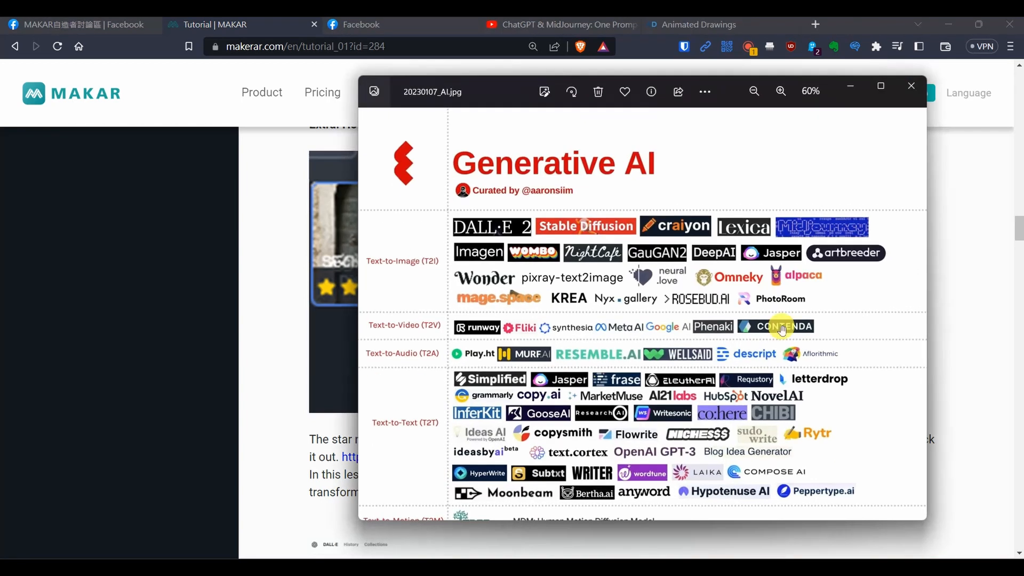
drag(730, 90, 582, 110)
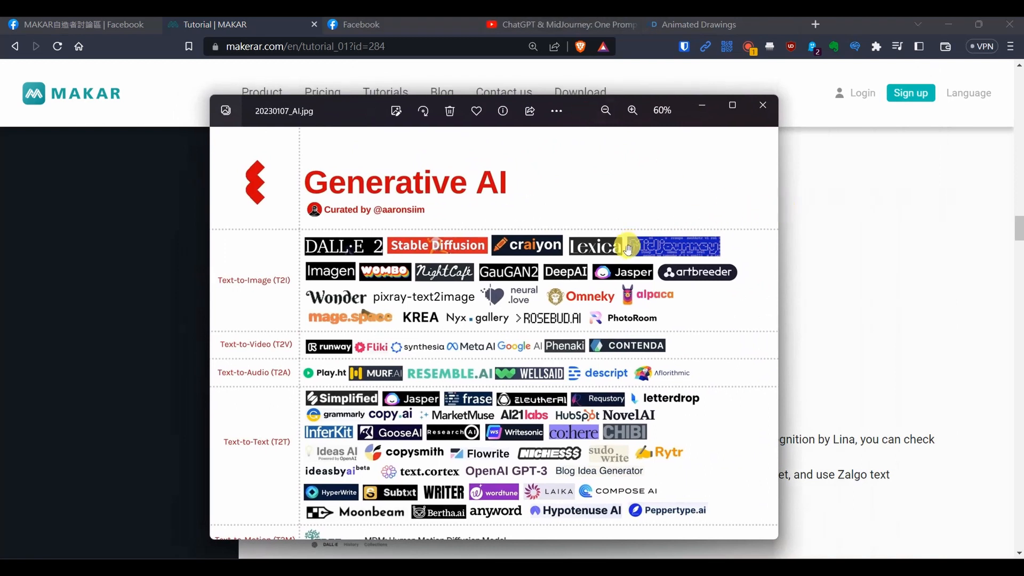
scroll(628, 248, up, 4)
mouse_move(728, 107)
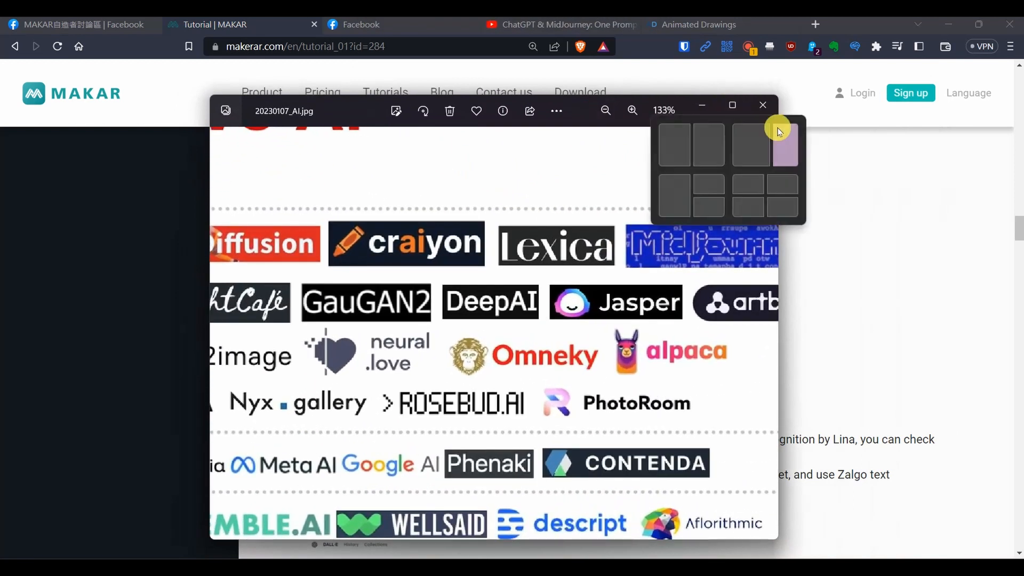
drag(788, 310, 1021, 309)
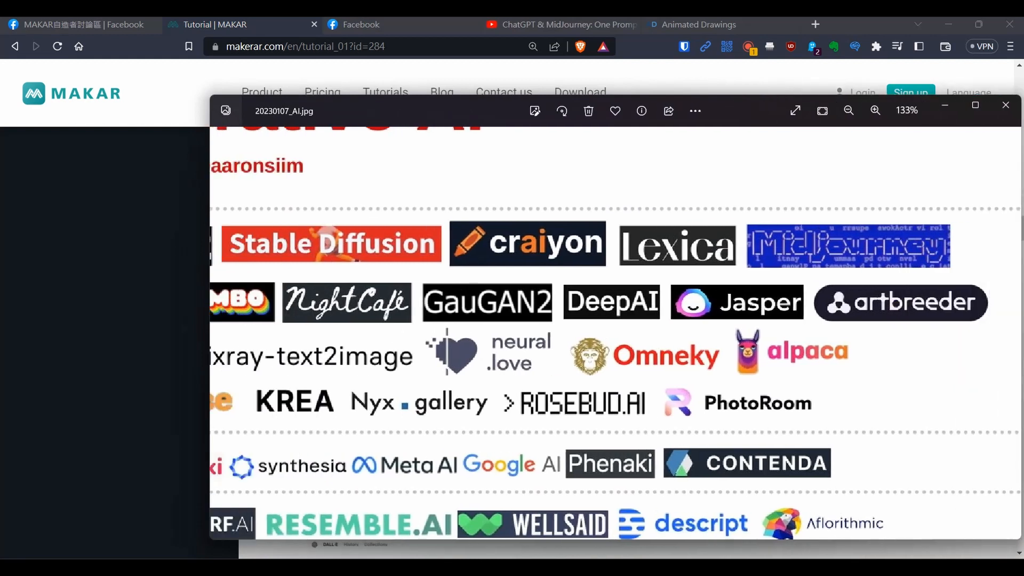
scroll(735, 320, down, 3)
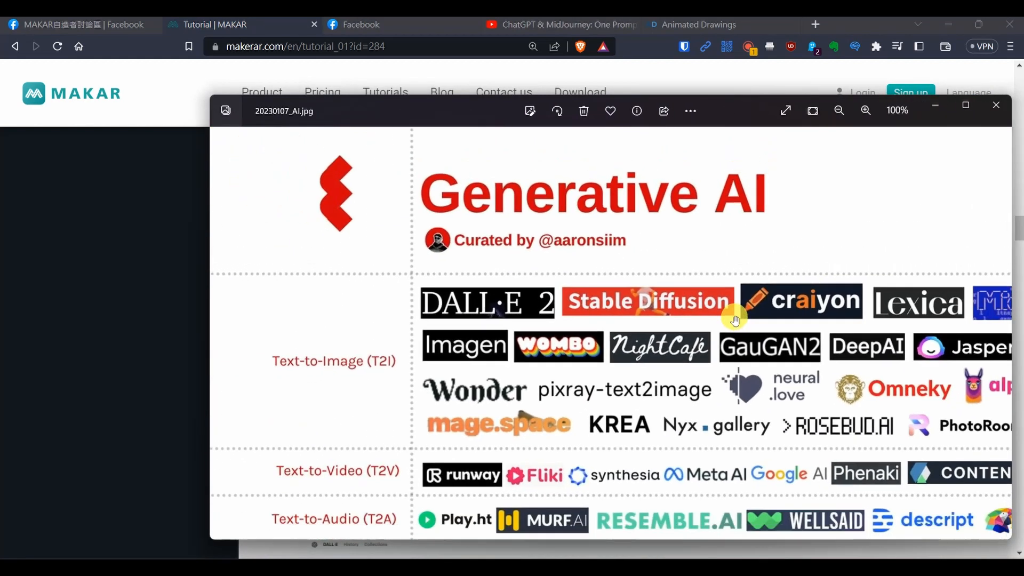
scroll(735, 320, down, 1)
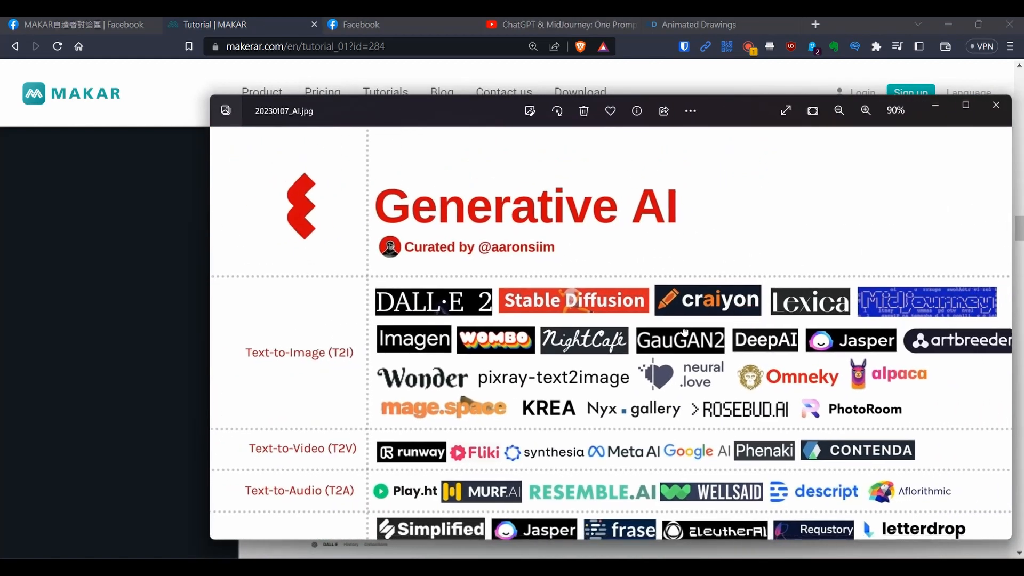
drag(685, 331, 653, 364)
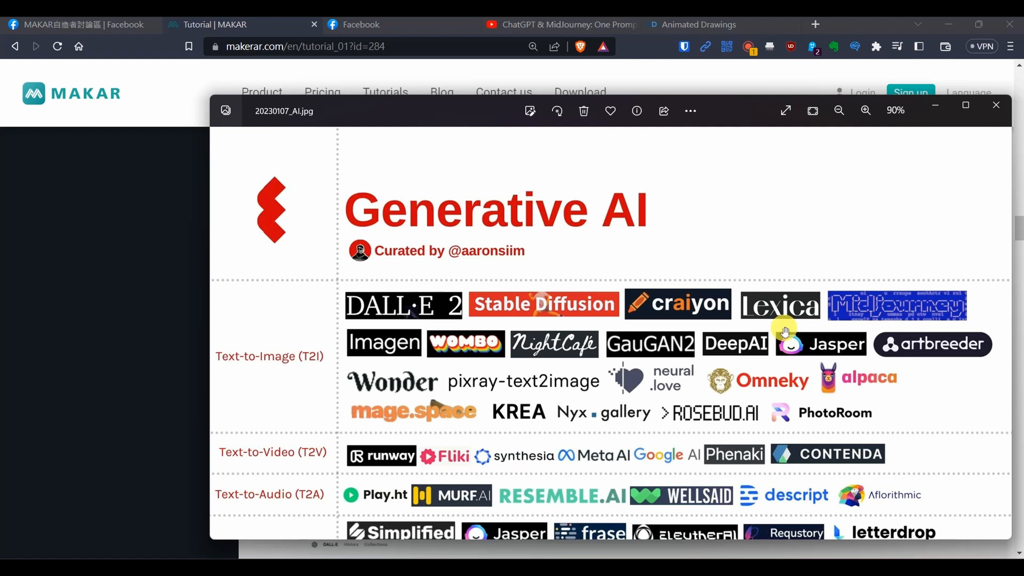
click(937, 107)
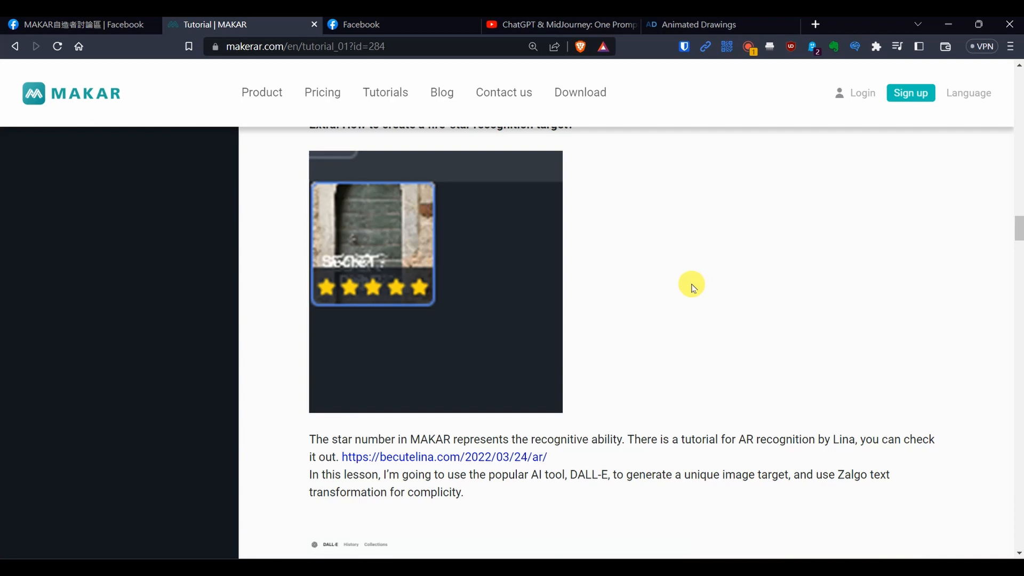
Read the full Facebook post on ChatGPT prompts for Midjourney, and bring up the ChatGPT & MidJourney video on YouTube
mouse_move(508, 83)
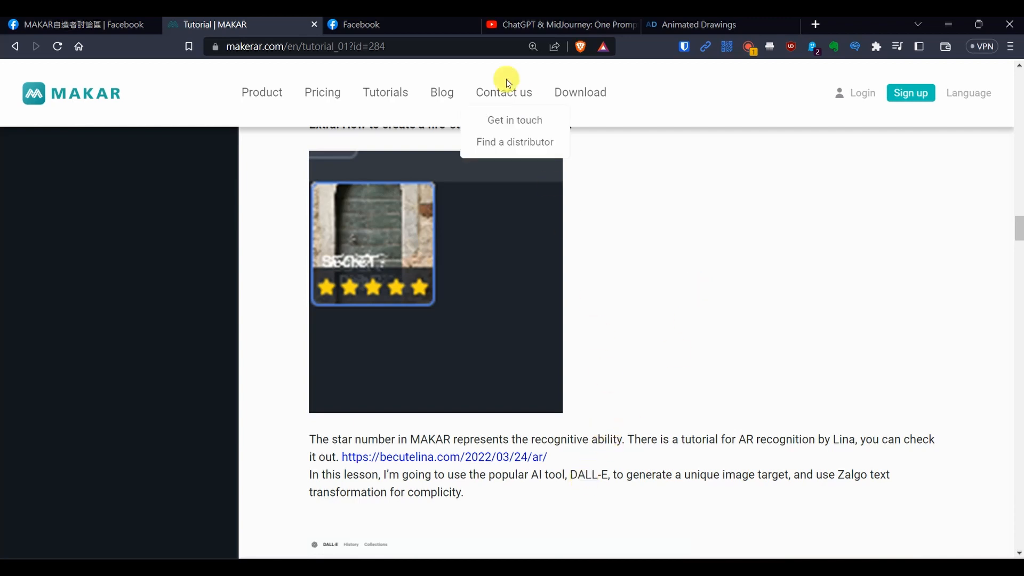
click(442, 20)
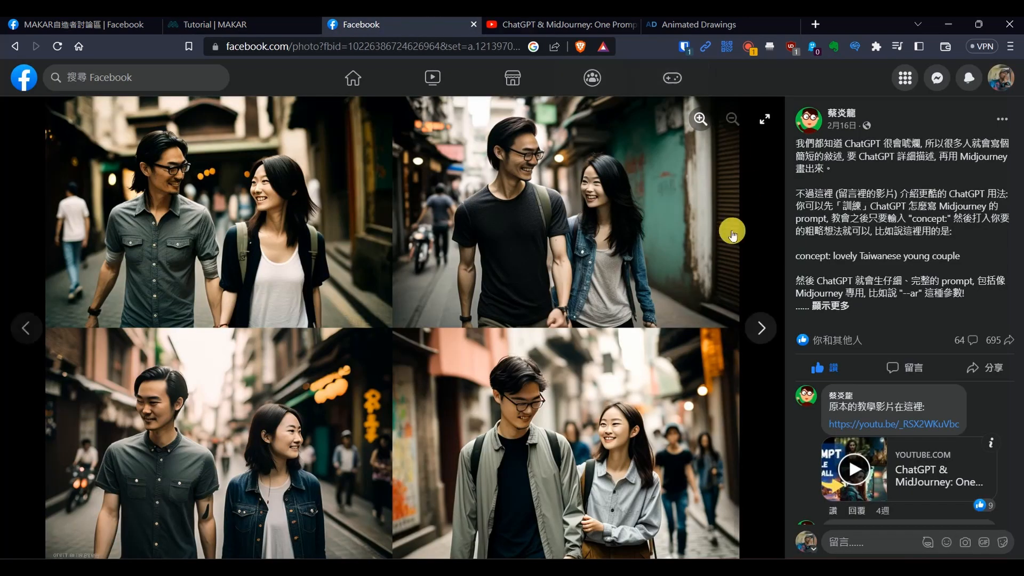
click(831, 306)
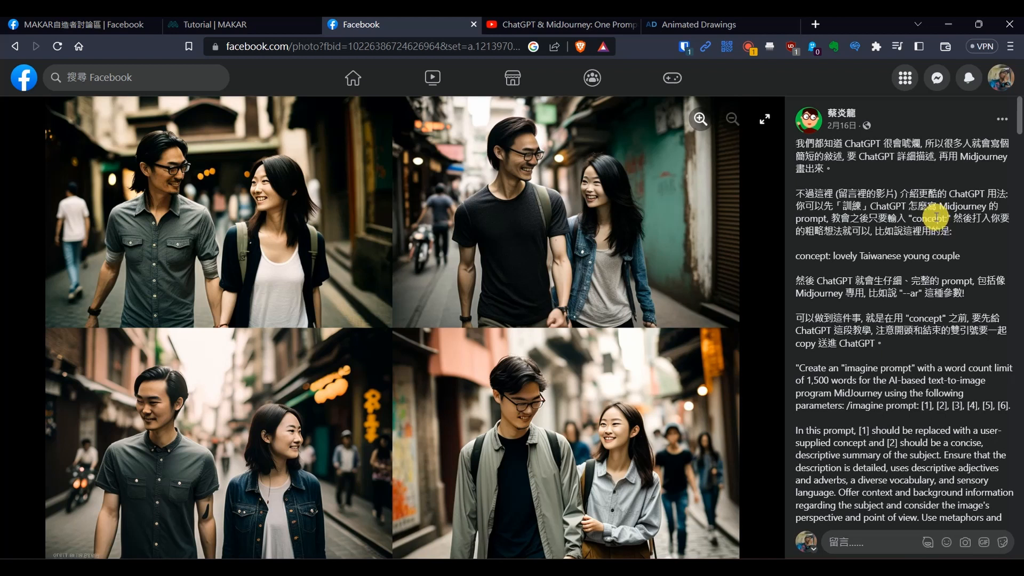
click(540, 24)
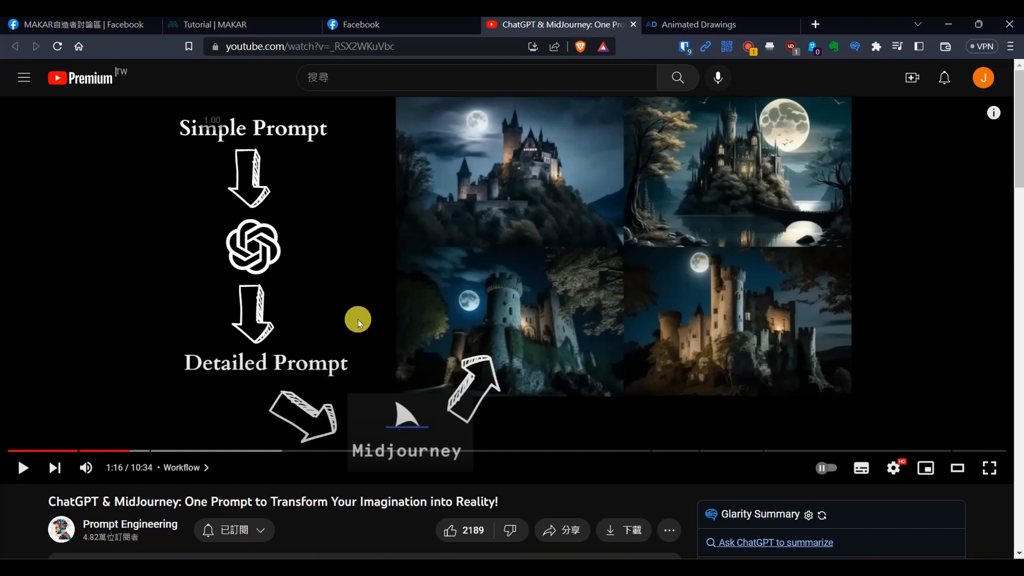
Switch to File Explorer and show the rec folder of the AR紅包_迎新兔_教學 project with no file selected
click(40, 568)
click(70, 503)
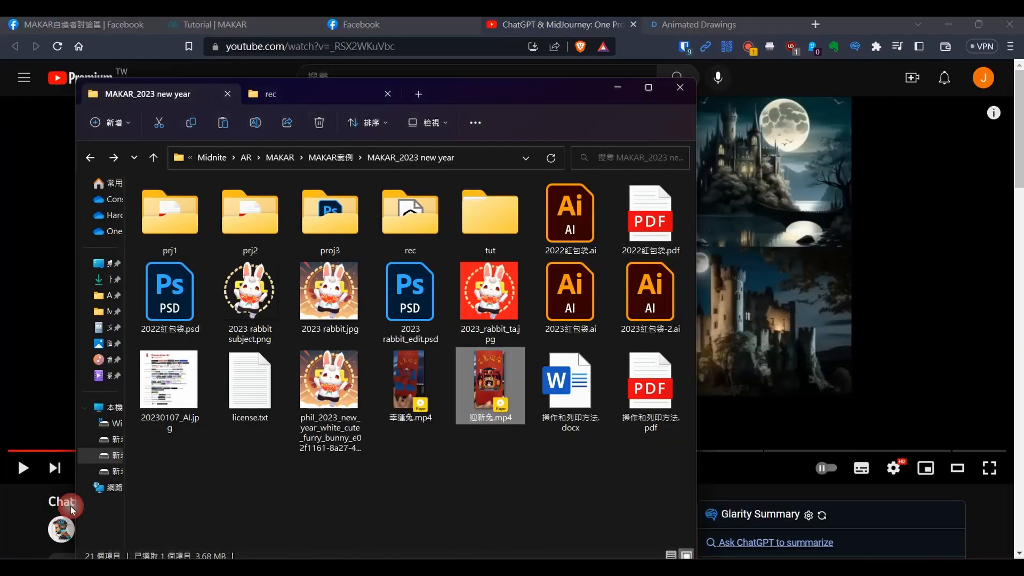
click(321, 89)
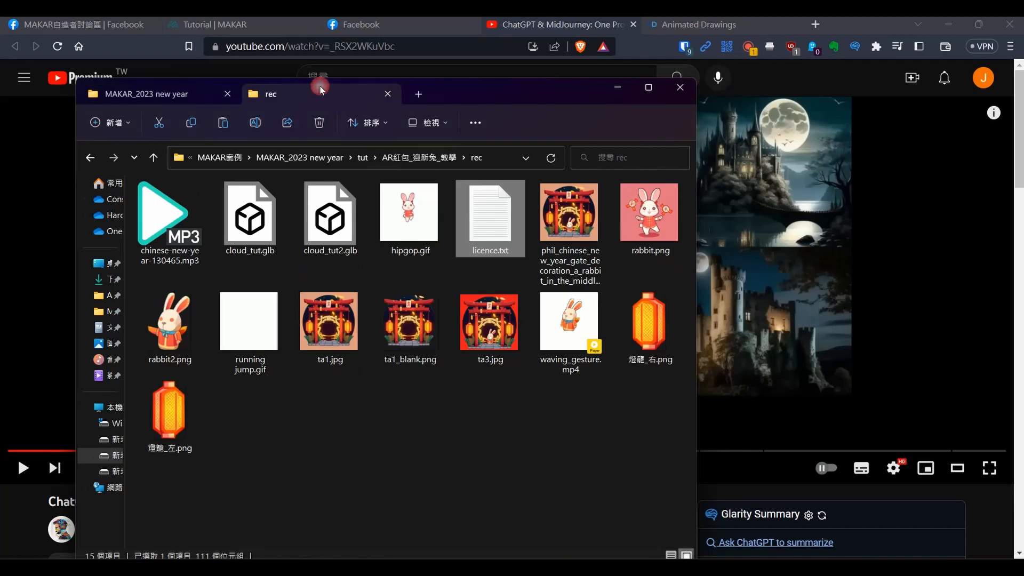
click(492, 421)
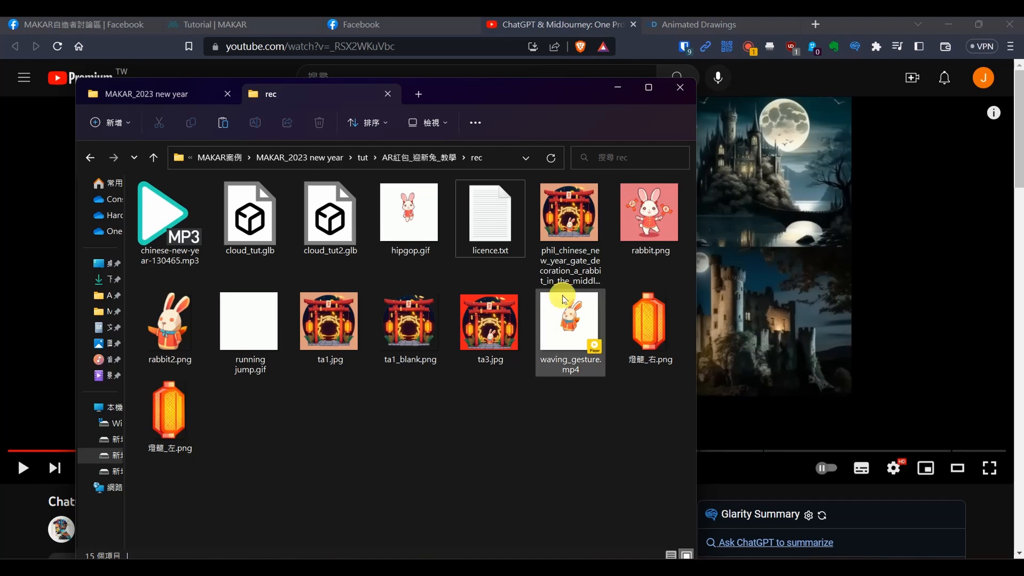
View the phil_chinese_new_year_gate_decoration PNG from the rec folder, and close the 20230107_AI.jpg window
click(576, 256)
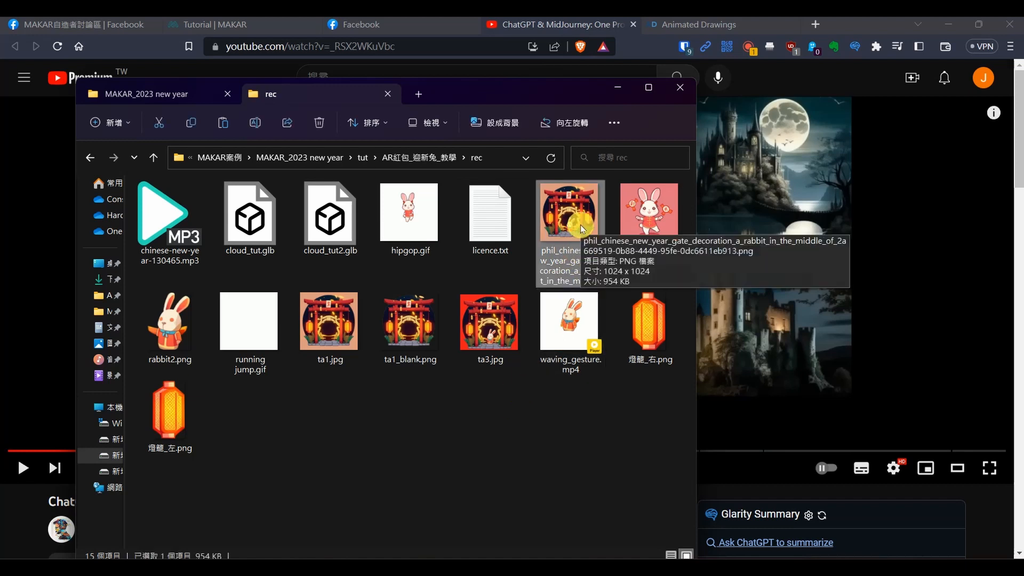
double_click(580, 225)
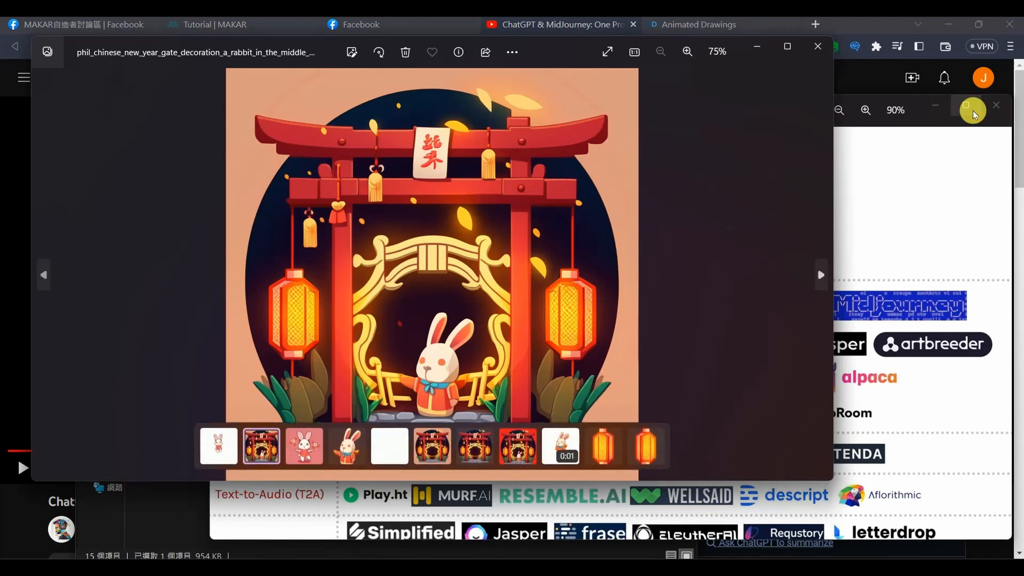
click(999, 106)
drag(564, 49, 611, 75)
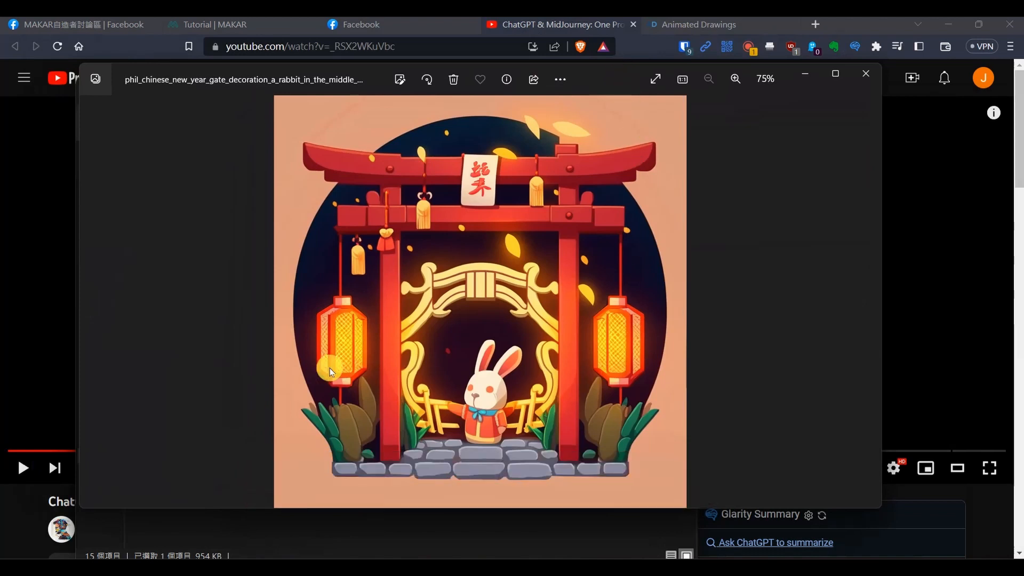
click(808, 73)
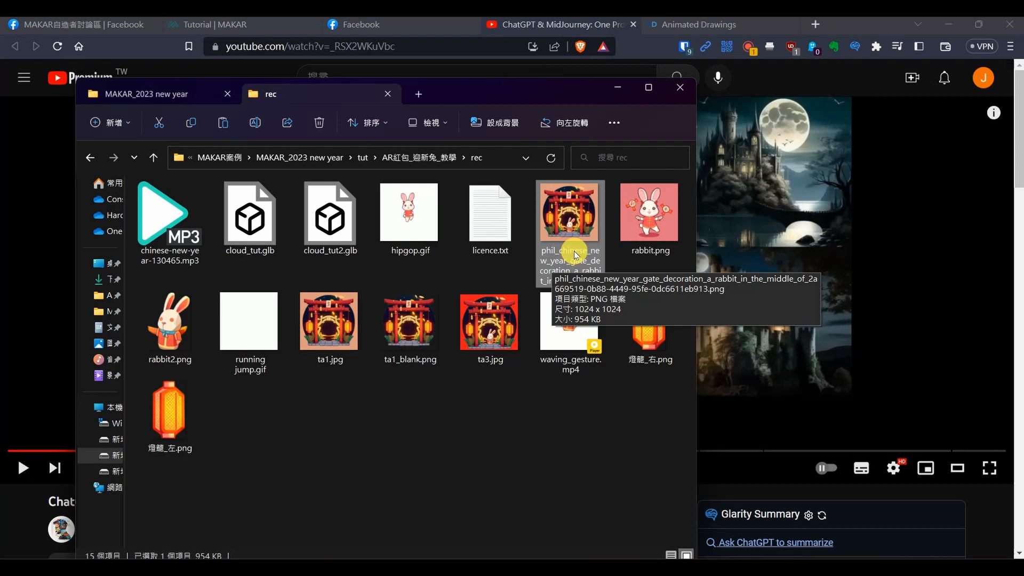
mouse_move(461, 566)
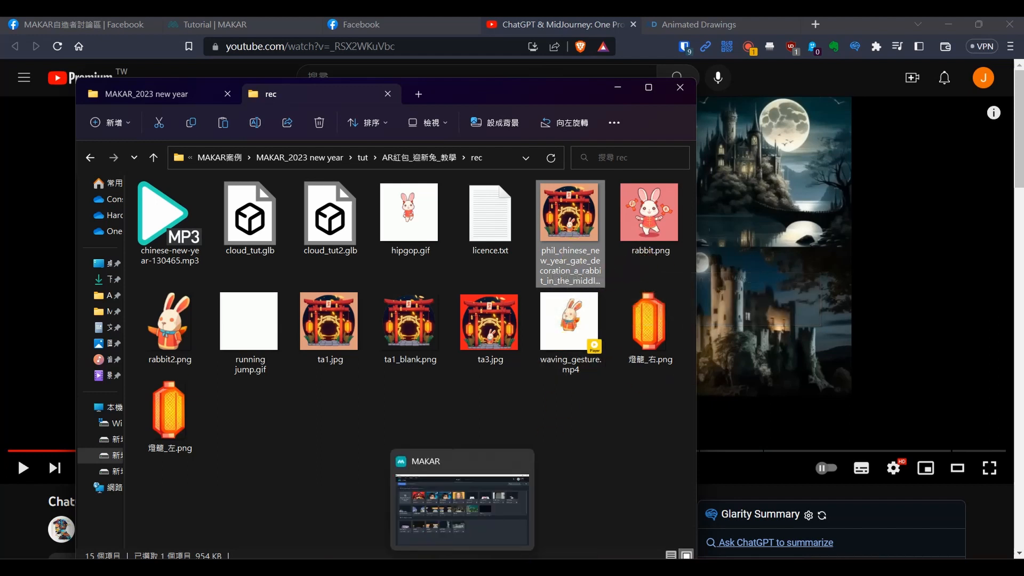
click(491, 541)
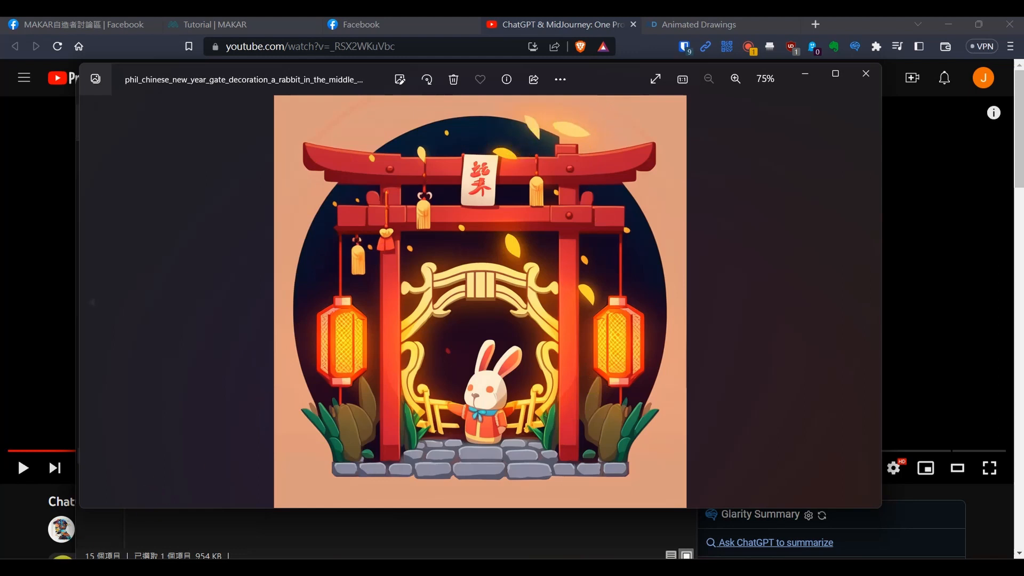
View ta1_blank.png from the rec folder in front of the other windows, and close the original gate decoration image
mouse_move(70, 567)
click(72, 498)
click(457, 413)
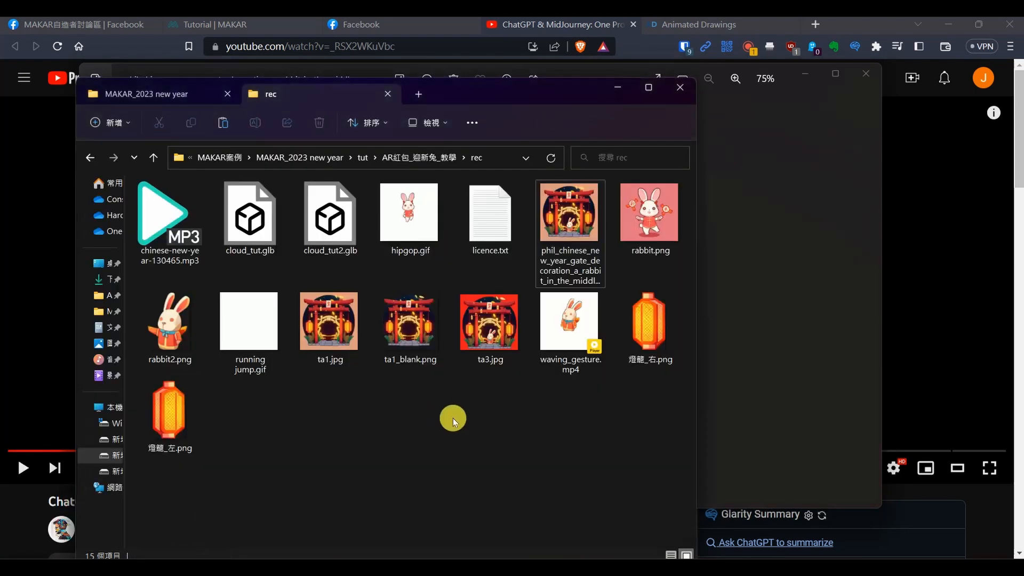
double_click(410, 322)
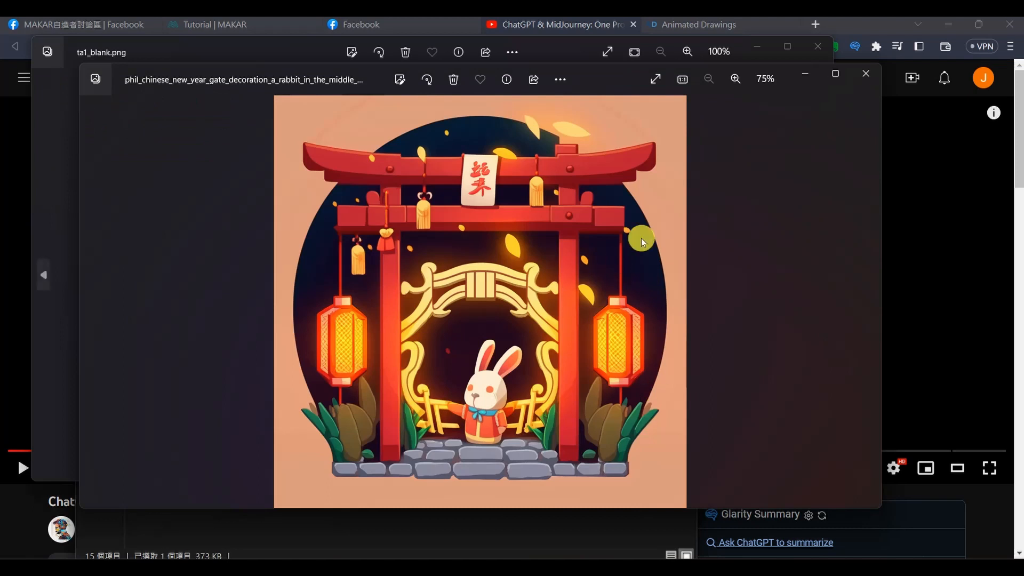
click(864, 73)
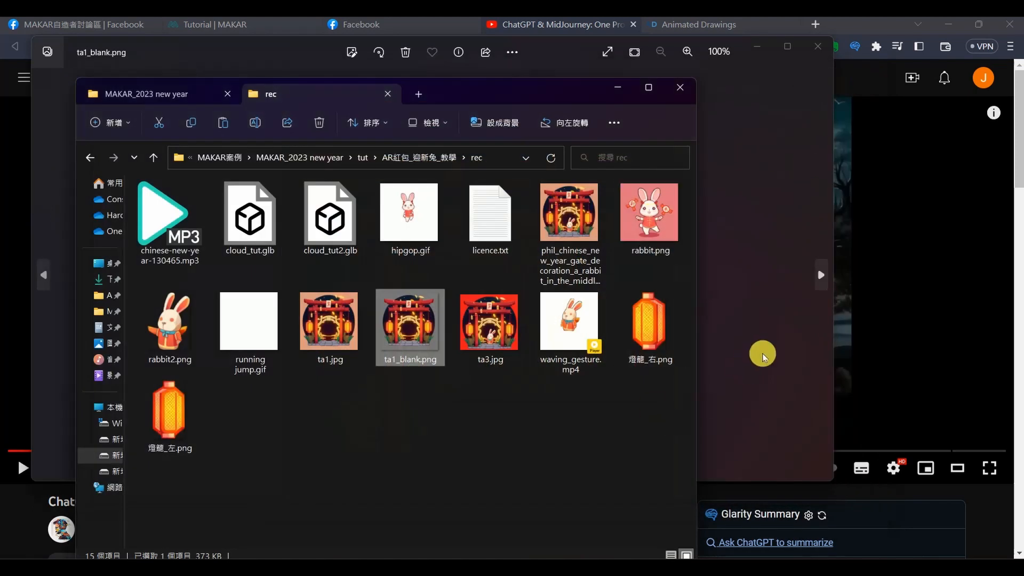
click(765, 353)
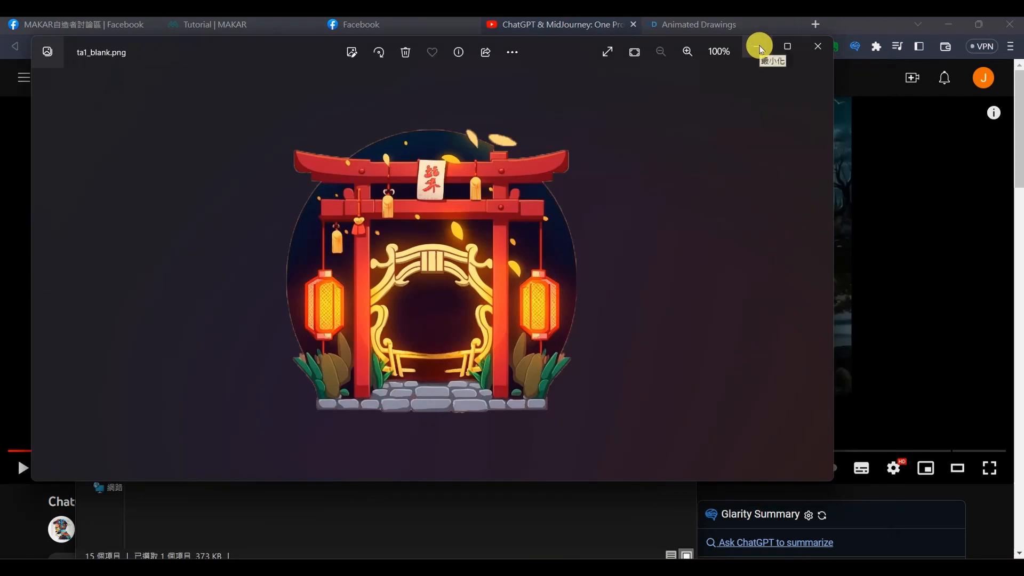
View ta3.jpg from the rec folder in front of the other windows, and close the ta1_blank.png window
click(759, 48)
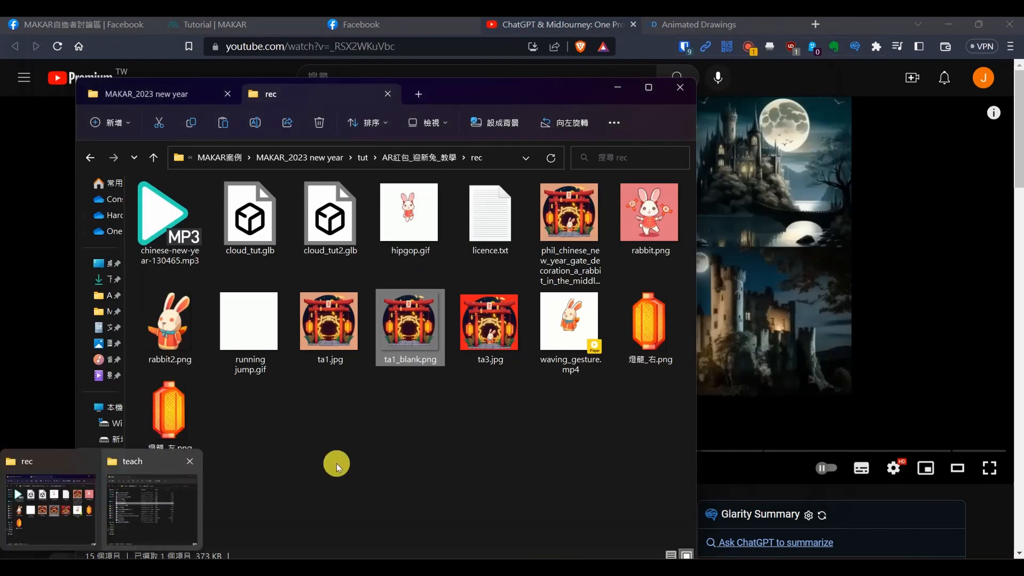
click(552, 225)
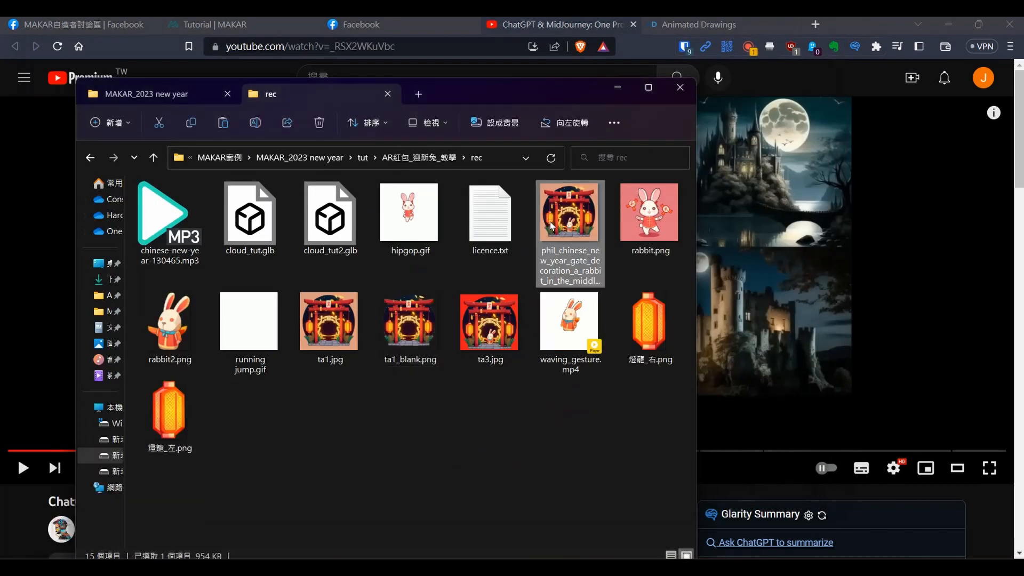
double_click(478, 339)
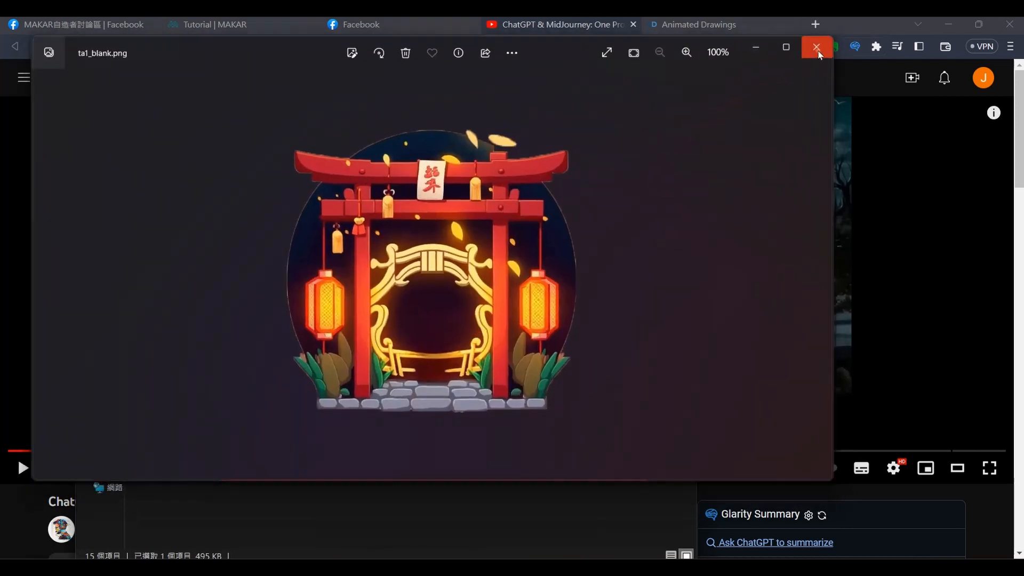
click(817, 49)
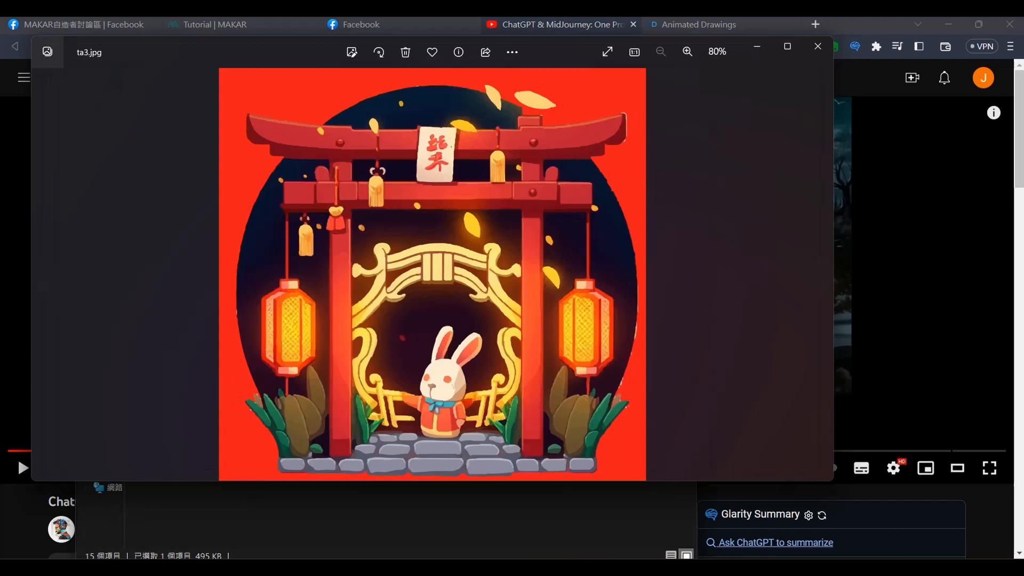
View the red-envelope layout in 2023紅包袋-2.pdf, and return to the rec folder with no file selected
mouse_move(99, 568)
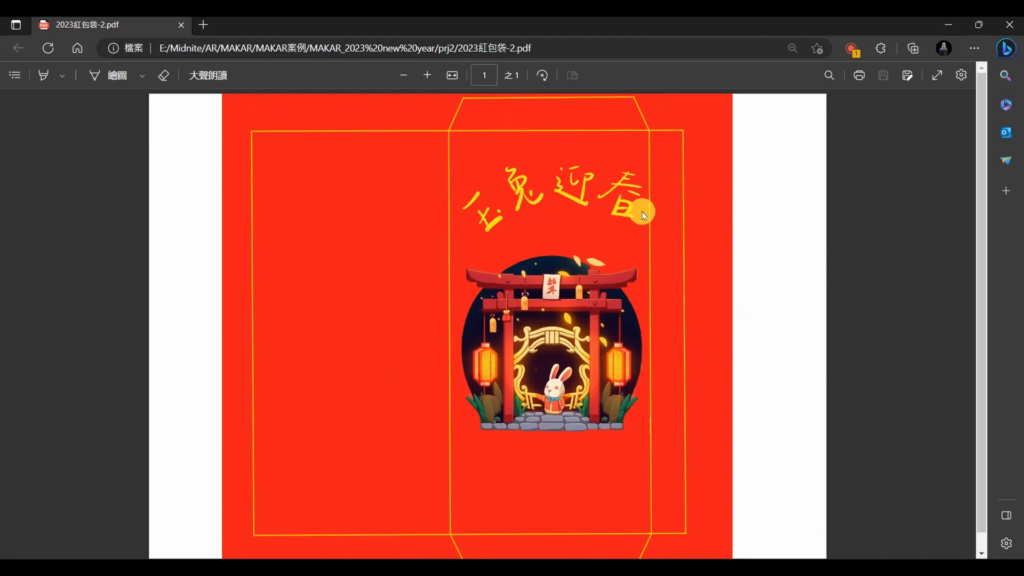
click(958, 28)
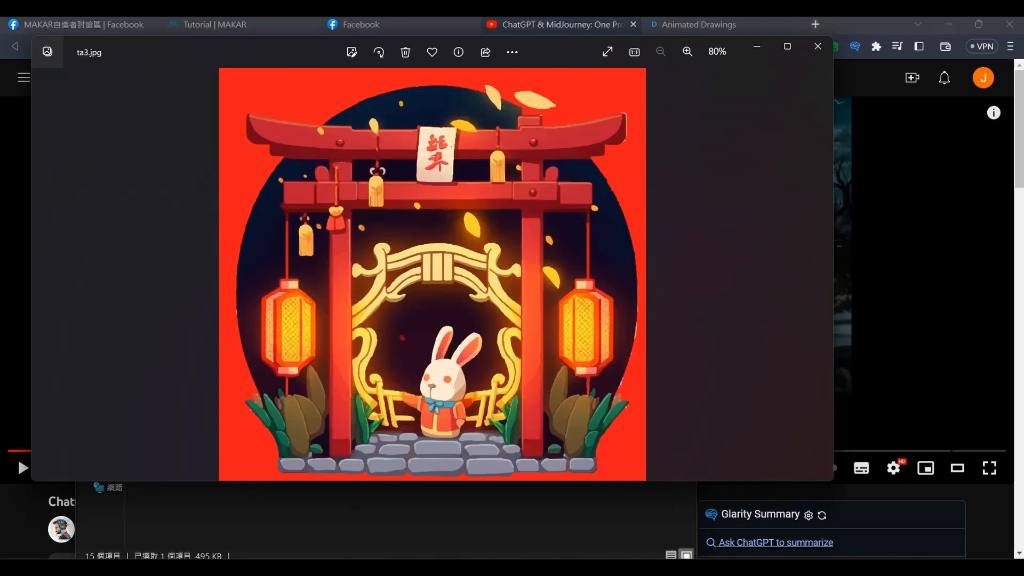
click(56, 496)
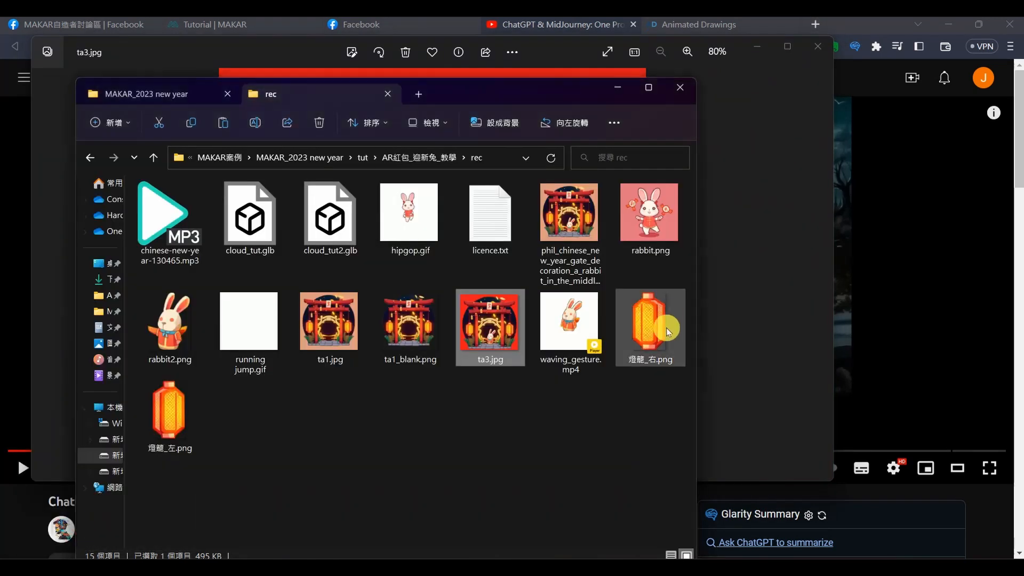
click(614, 461)
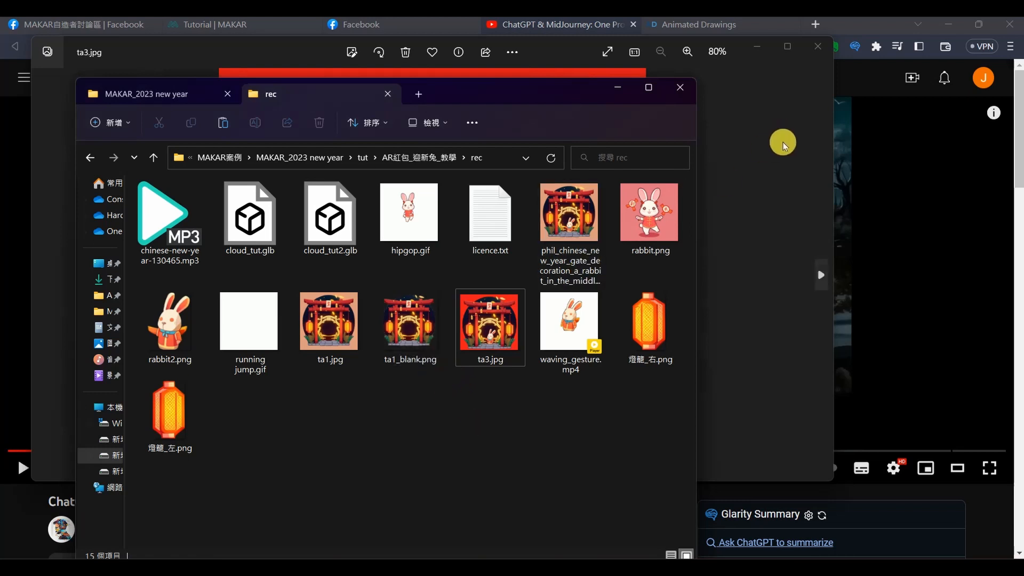
Load the remove.bg website in a new browser tab
click(815, 24)
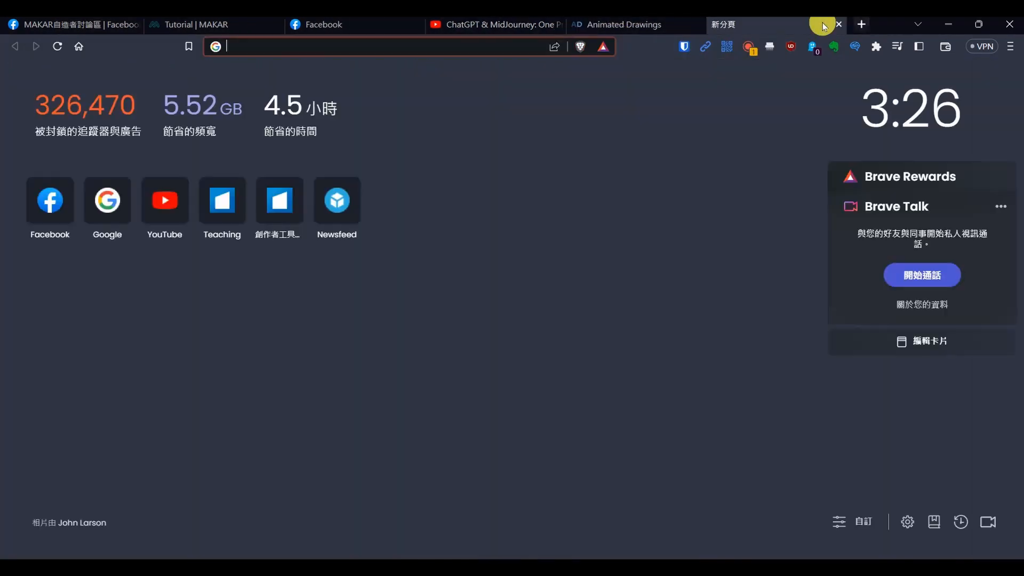
text(re)
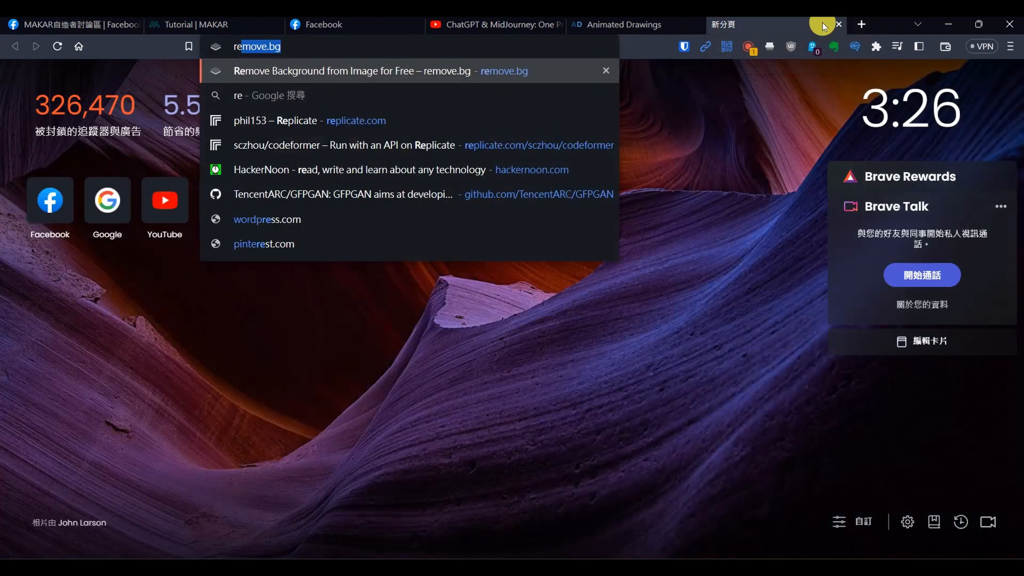
key(Return)
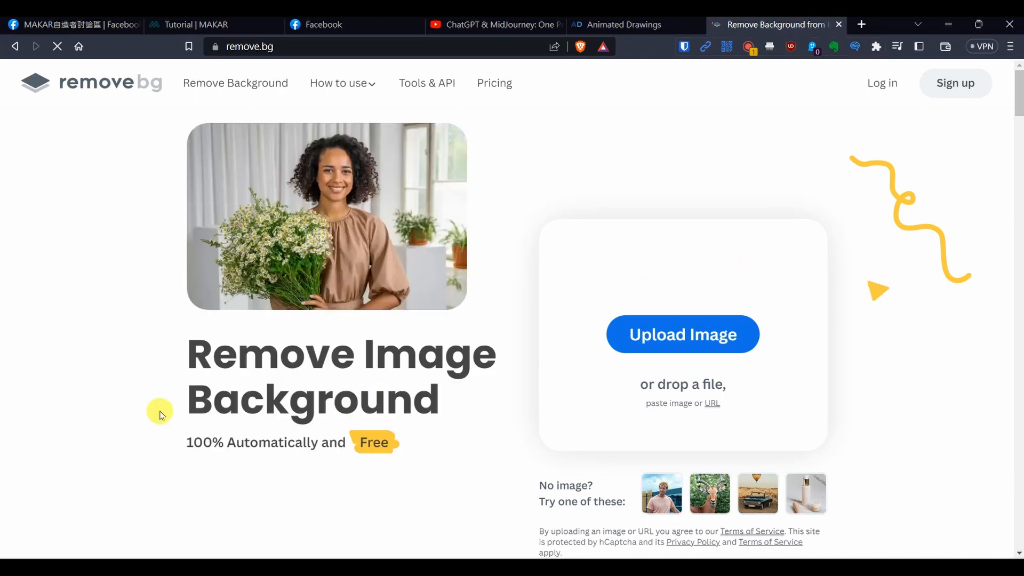
Upload the phil_chinese_new_year_gate_decoration image from the rec folder to remove.bg to remove its background
mouse_move(101, 566)
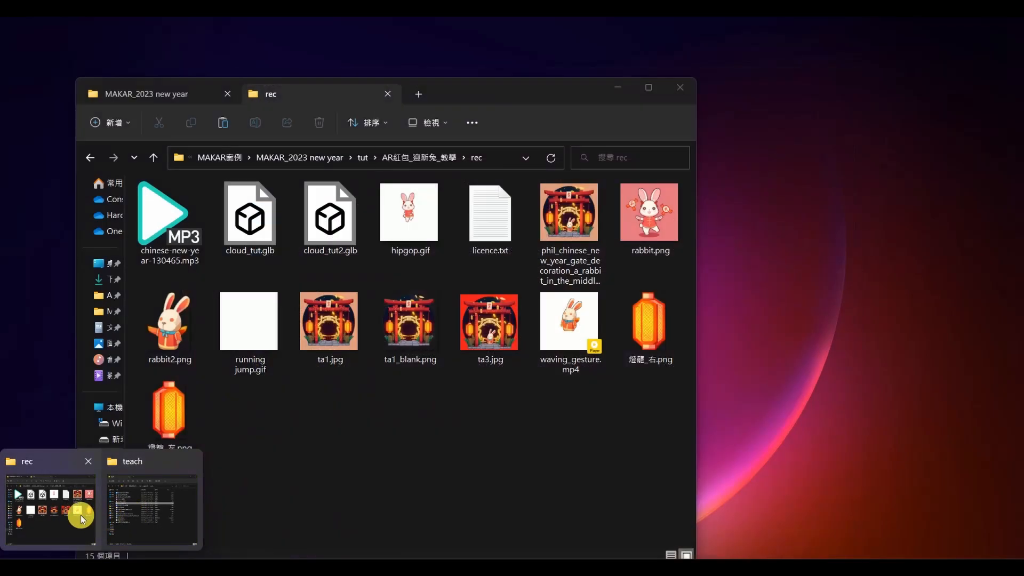
click(76, 517)
drag(559, 86, 368, 87)
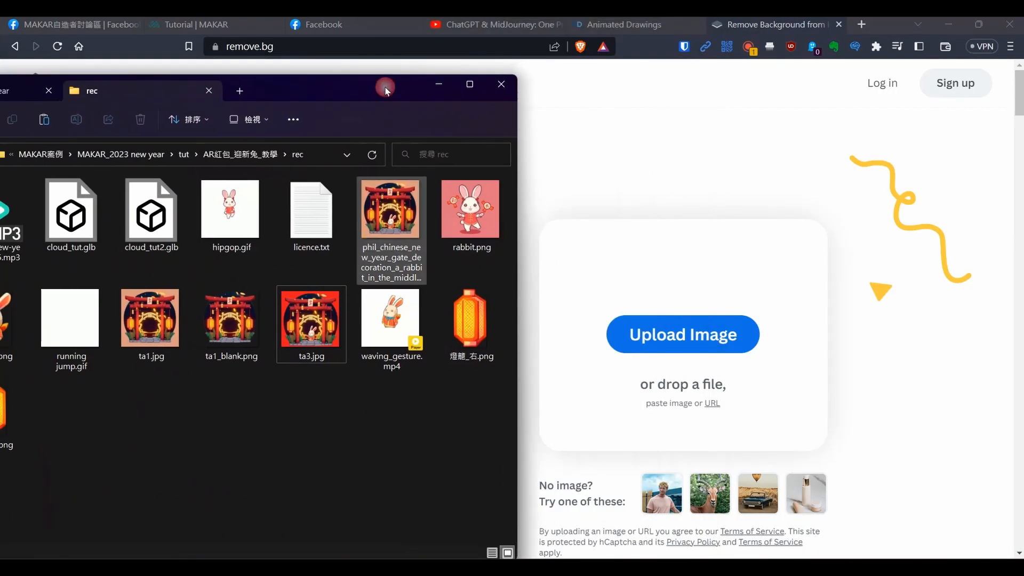
drag(400, 243, 715, 312)
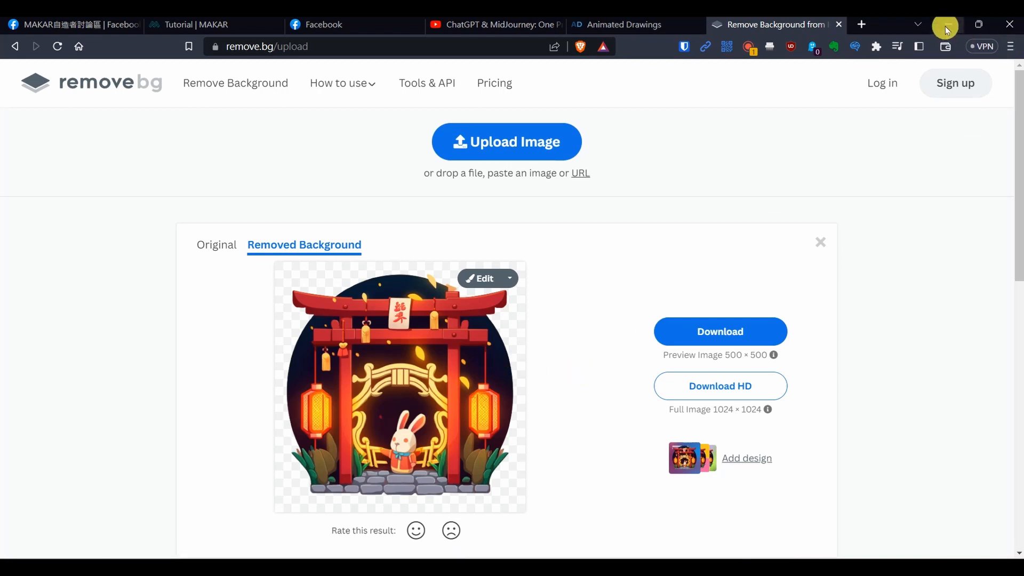
Highlight the remove.bg address, close that page, and minimize the browser
drag(323, 47, 230, 46)
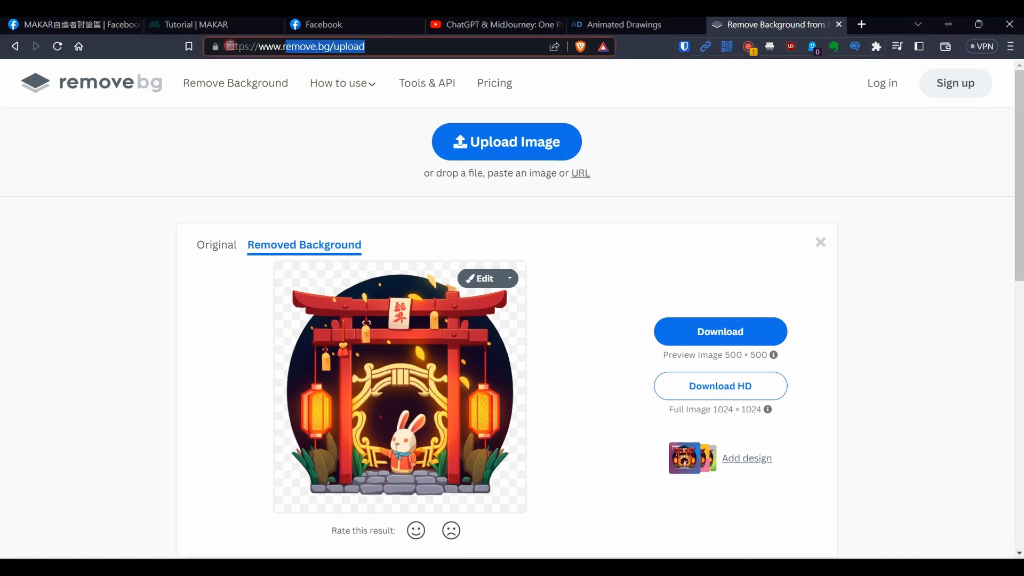
click(738, 138)
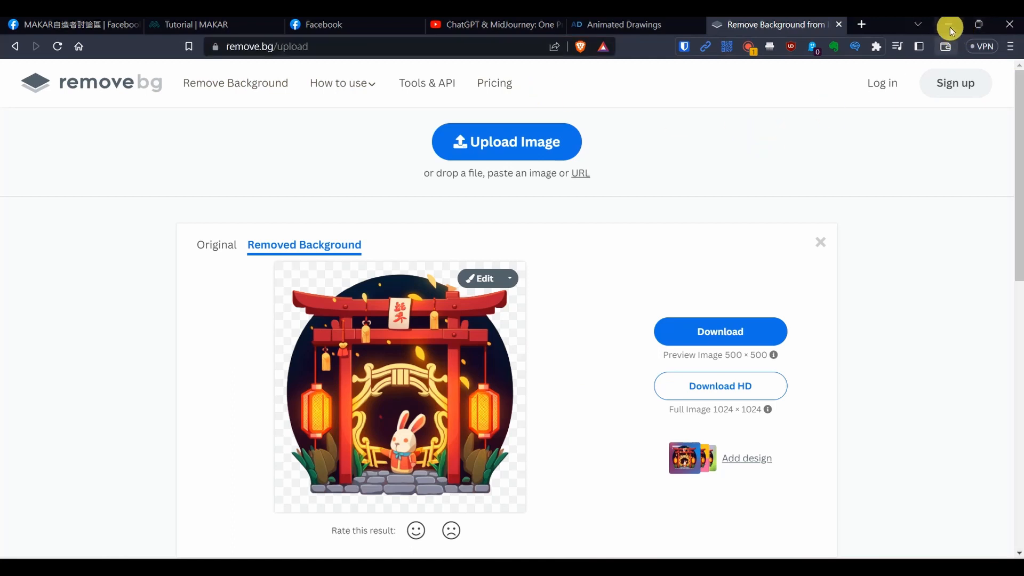
click(840, 26)
click(947, 24)
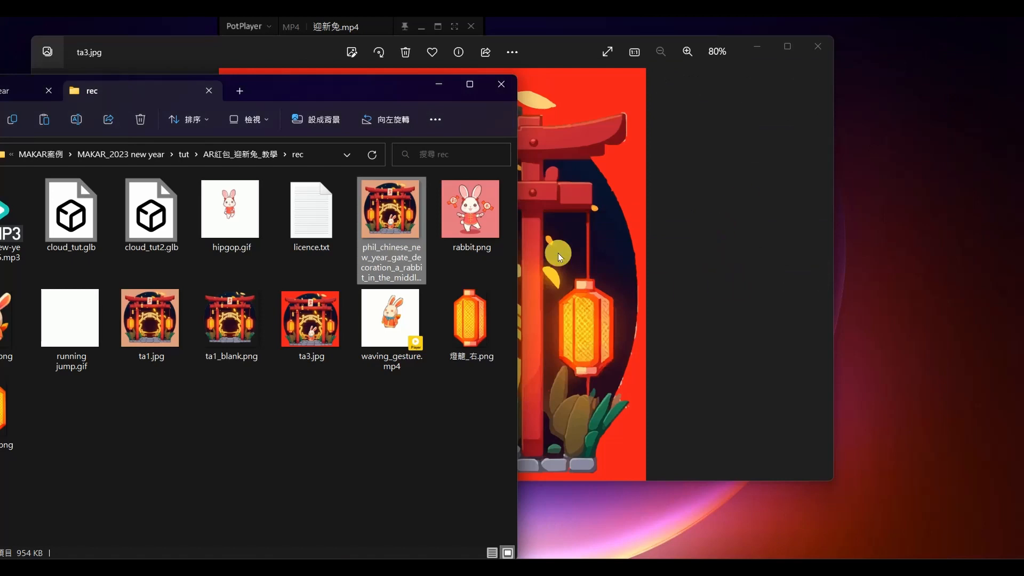
Bring the rec folder fully into view, open ta3.jpg again, and move the image window aside
drag(338, 91, 440, 76)
click(426, 332)
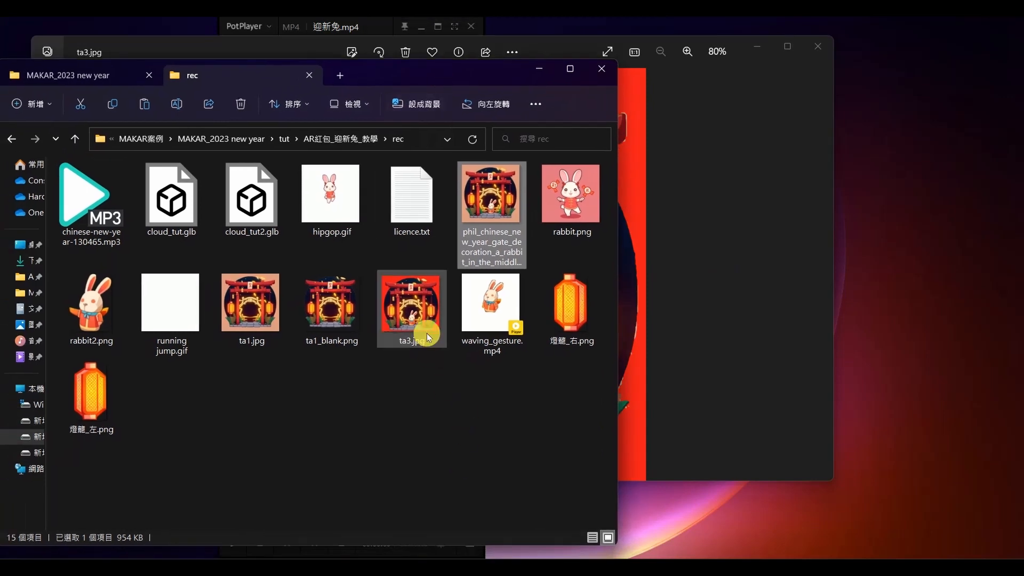
double_click(426, 328)
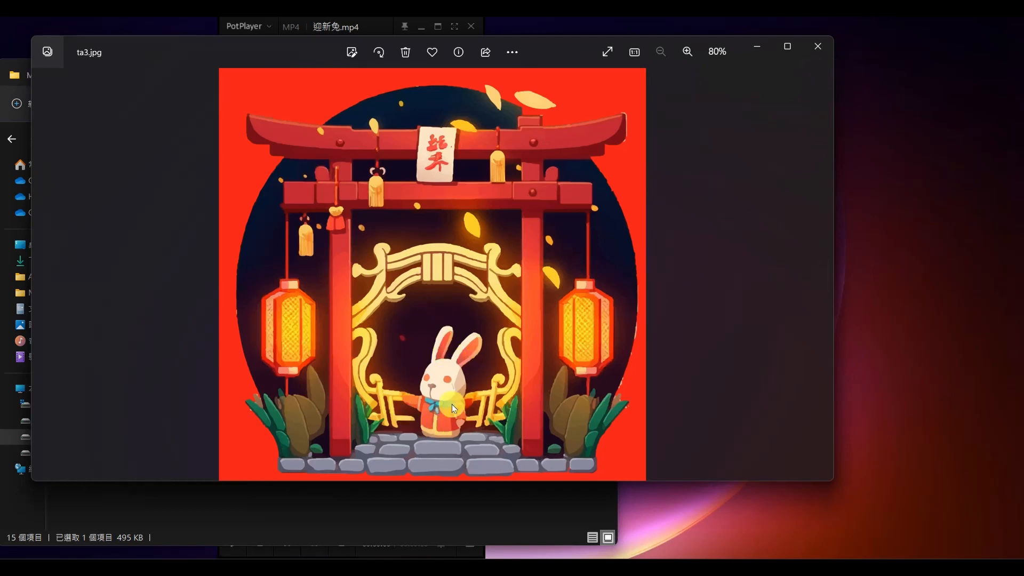
drag(198, 53, 297, 87)
click(915, 81)
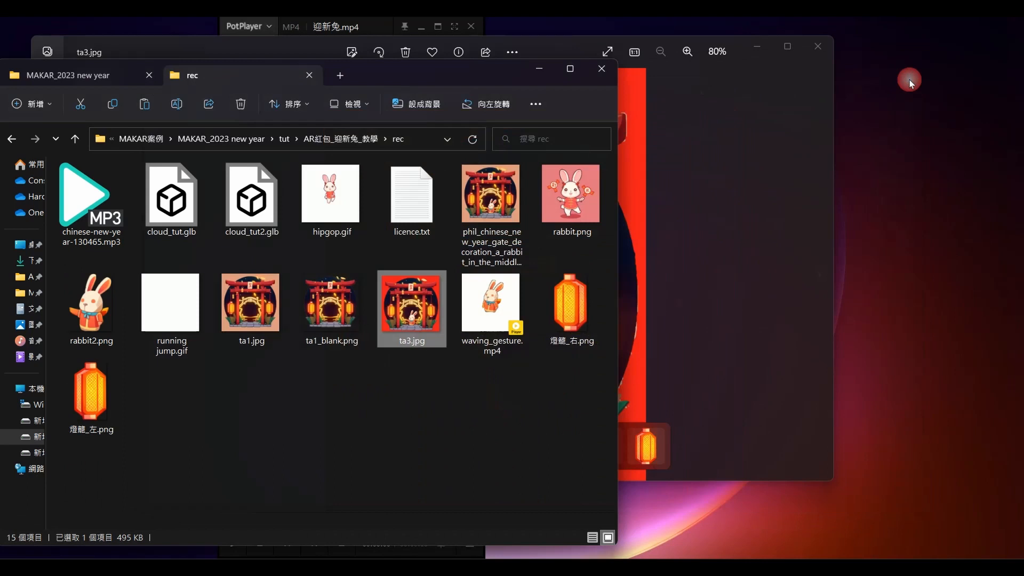
click(292, 40)
drag(292, 40, 499, 100)
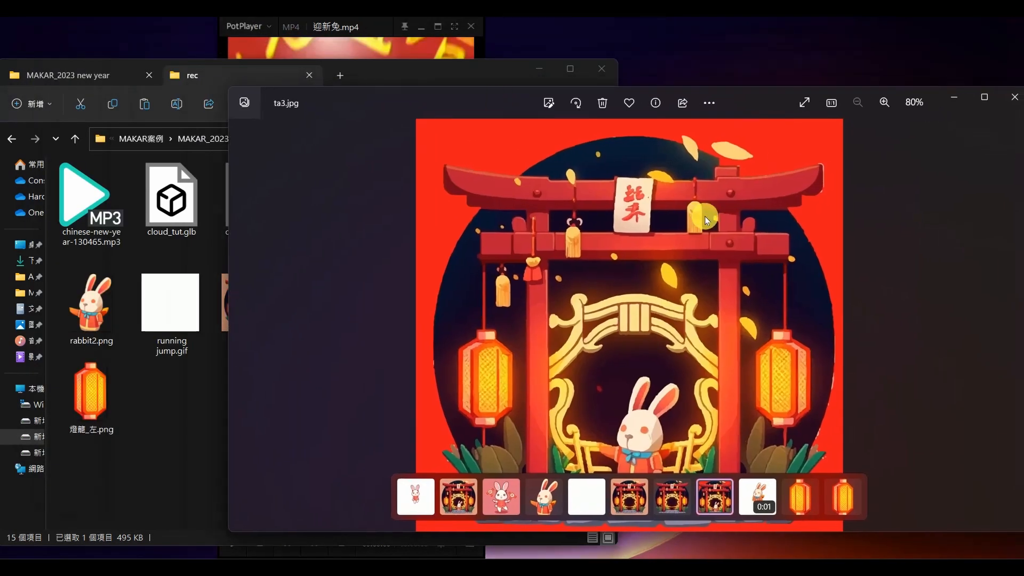
View rabbit.png from the rec folder and compare it with the ta3.jpg gate image
click(176, 420)
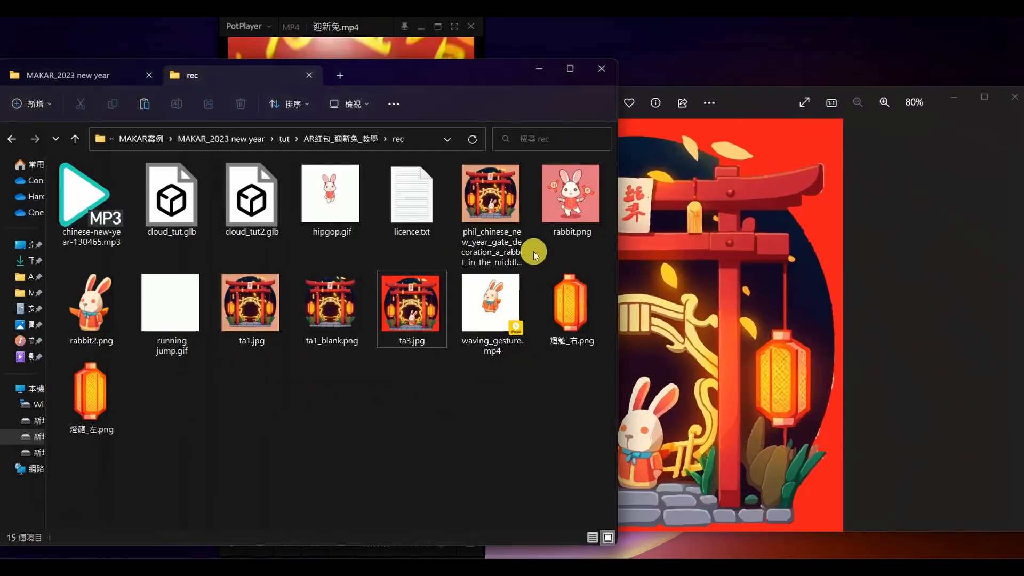
double_click(573, 193)
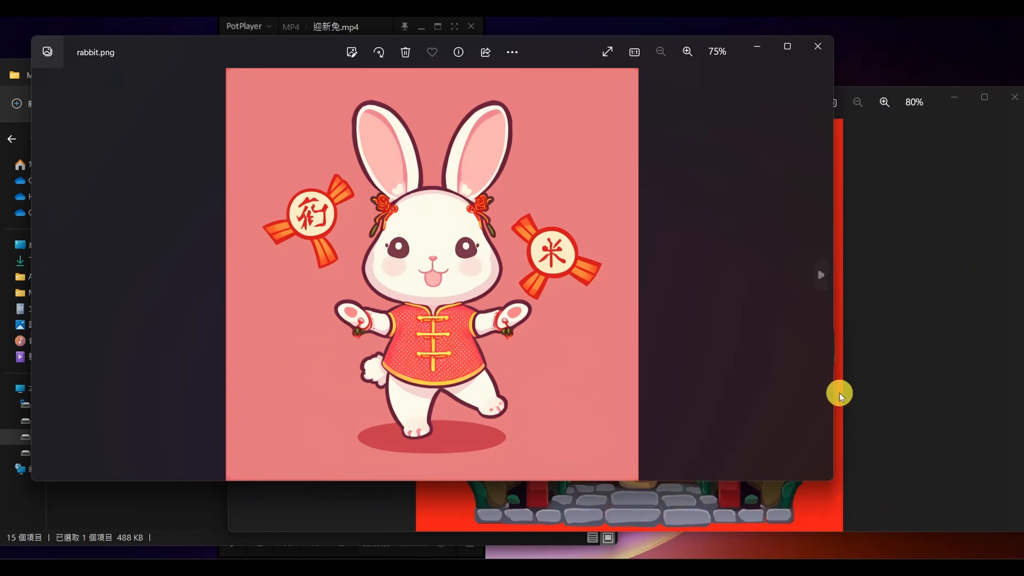
click(886, 362)
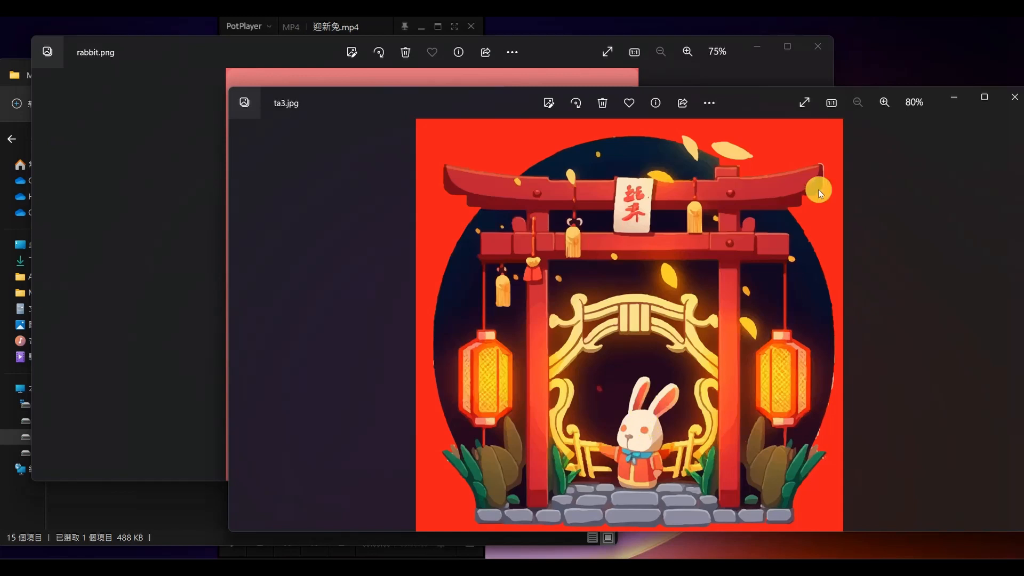
mouse_move(770, 99)
mouse_down()
mouse_move(776, 82)
mouse_move(787, 107)
mouse_up()
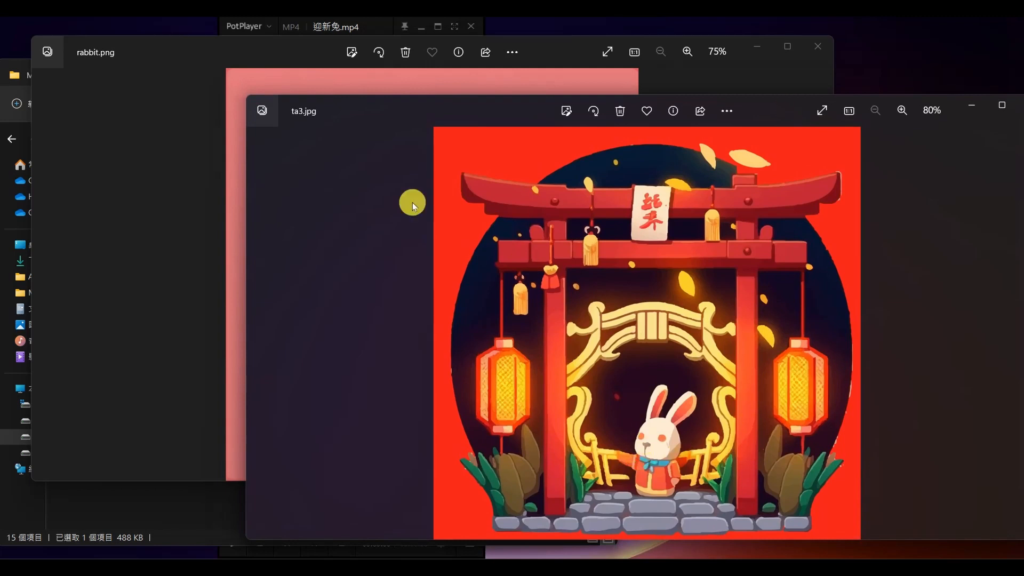
click(199, 220)
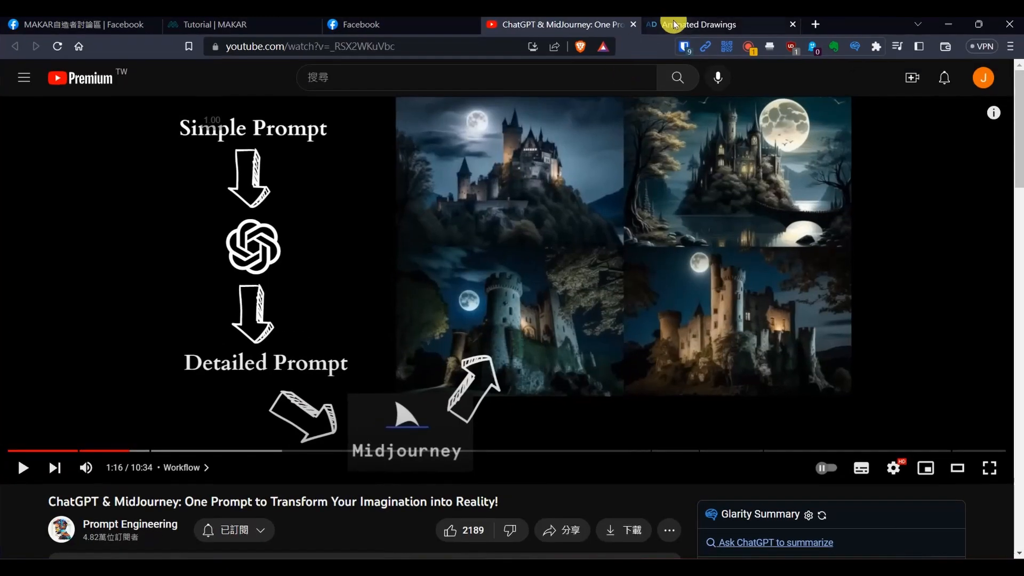
Switch to the Animated Drawings page in the browser and highlight the word ONE in the upload instructions
click(677, 22)
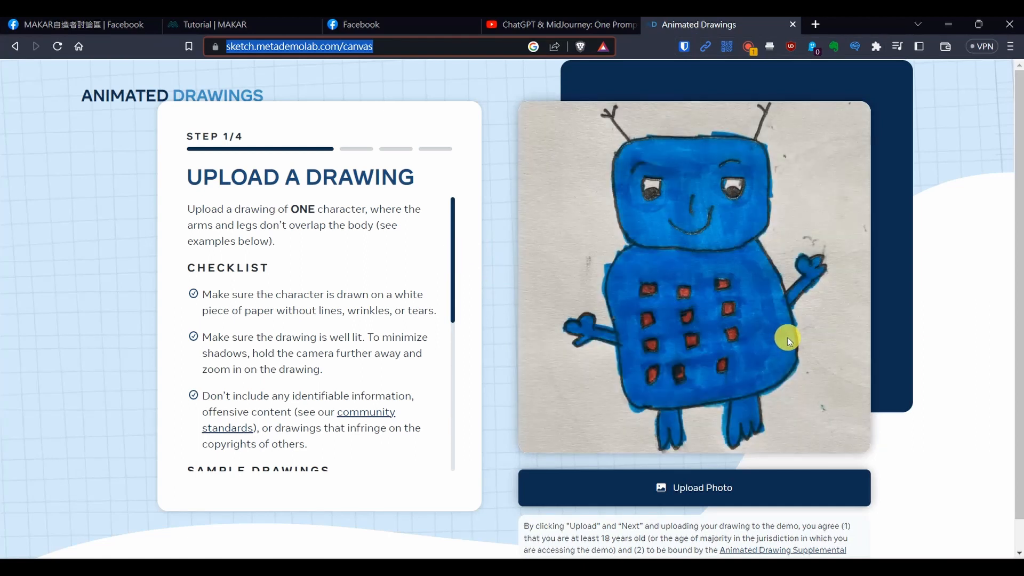
double_click(302, 209)
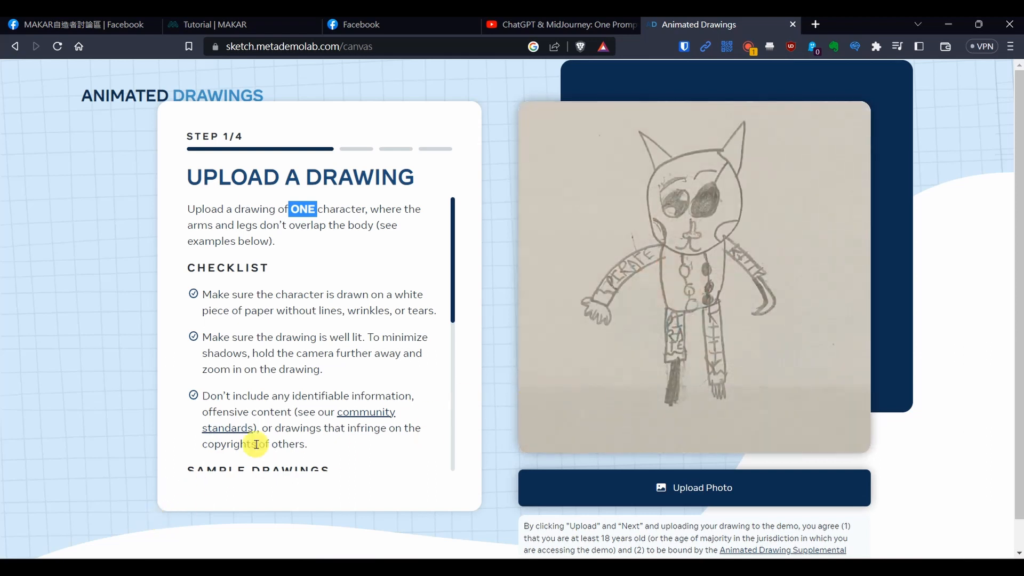
Start a photo upload and point the file chooser to the project's rec folder using its copied path
click(725, 482)
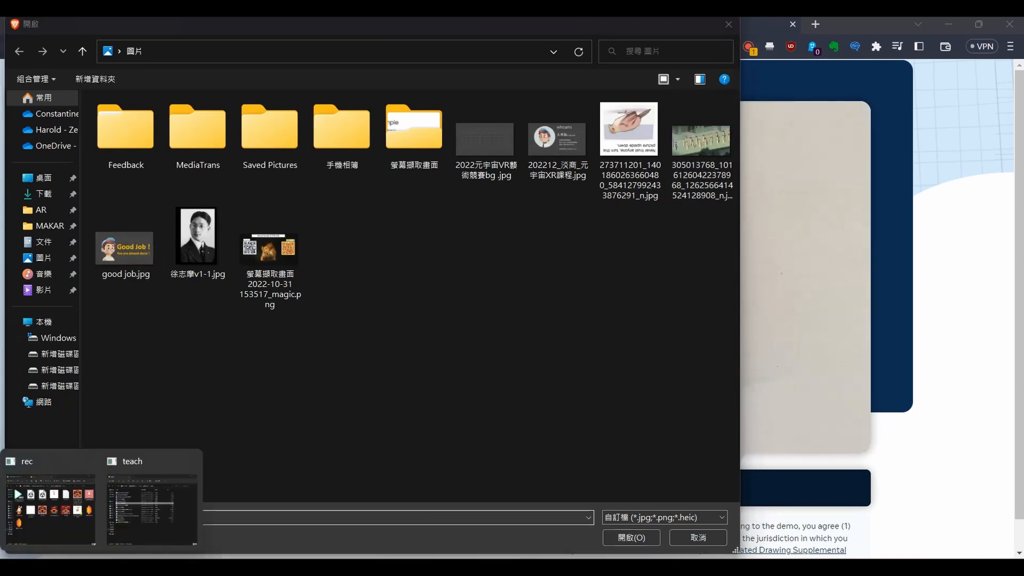
click(139, 500)
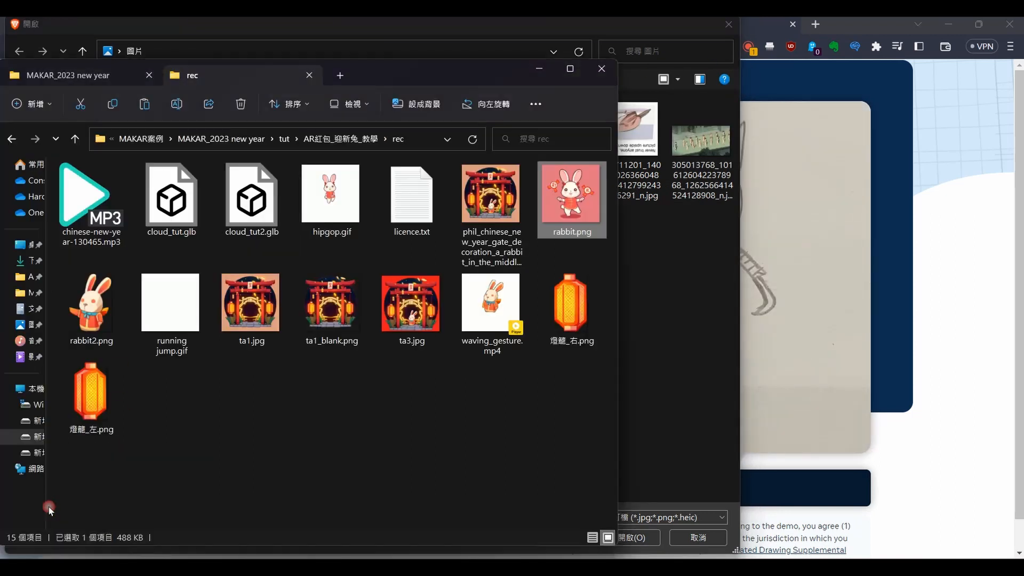
click(415, 138)
key(ctrl+c)
click(435, 50)
key(ctrl+v)
key(Return)
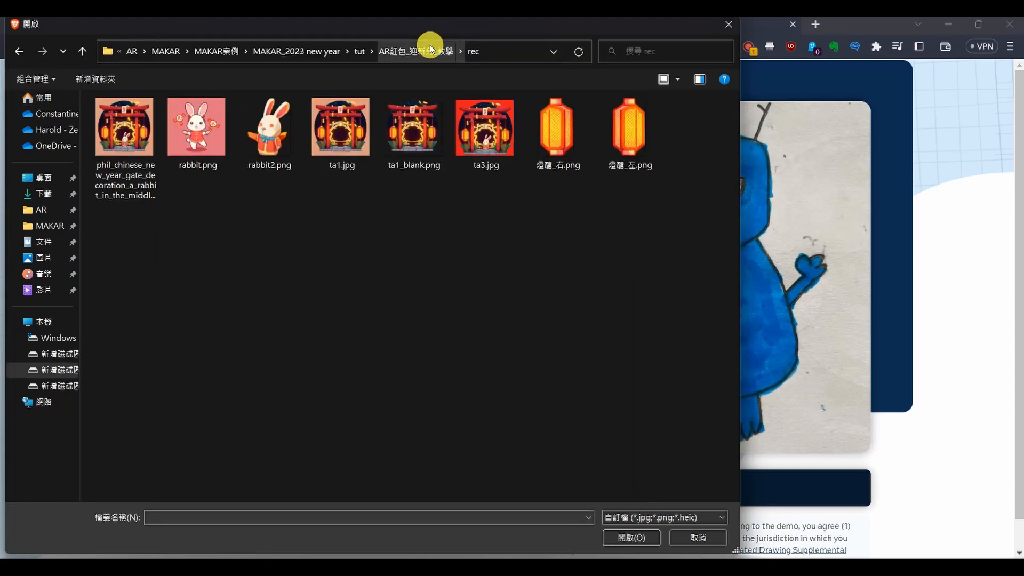
Upload rabbit.png as the drawing, and agree to its research use to continue to the character-finding stage
click(202, 149)
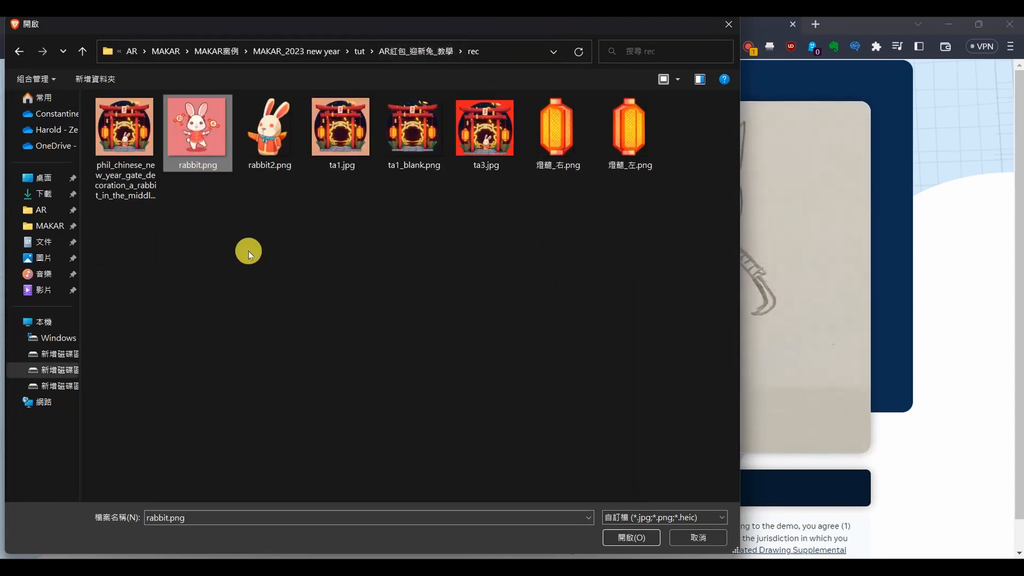
click(617, 534)
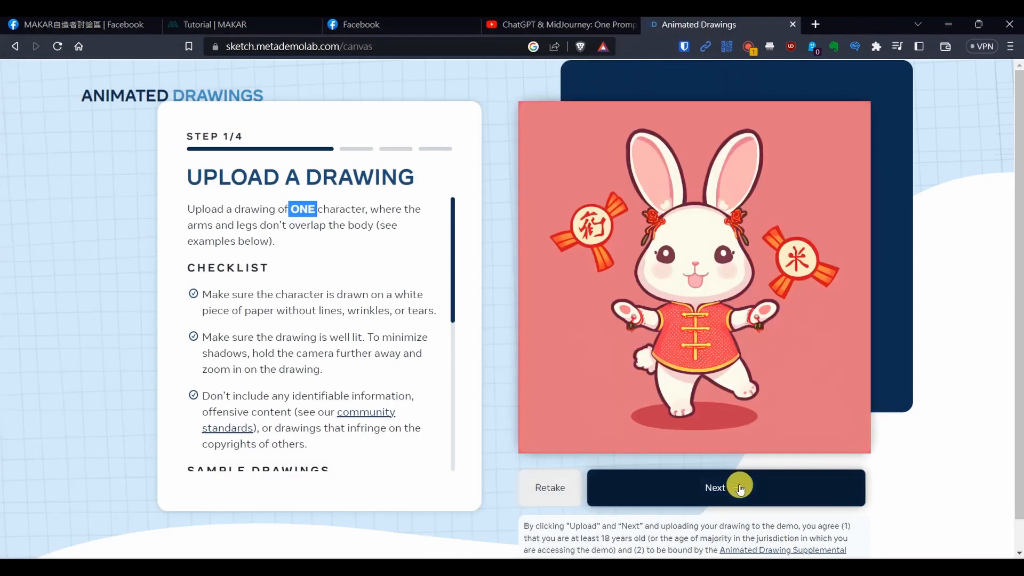
click(711, 491)
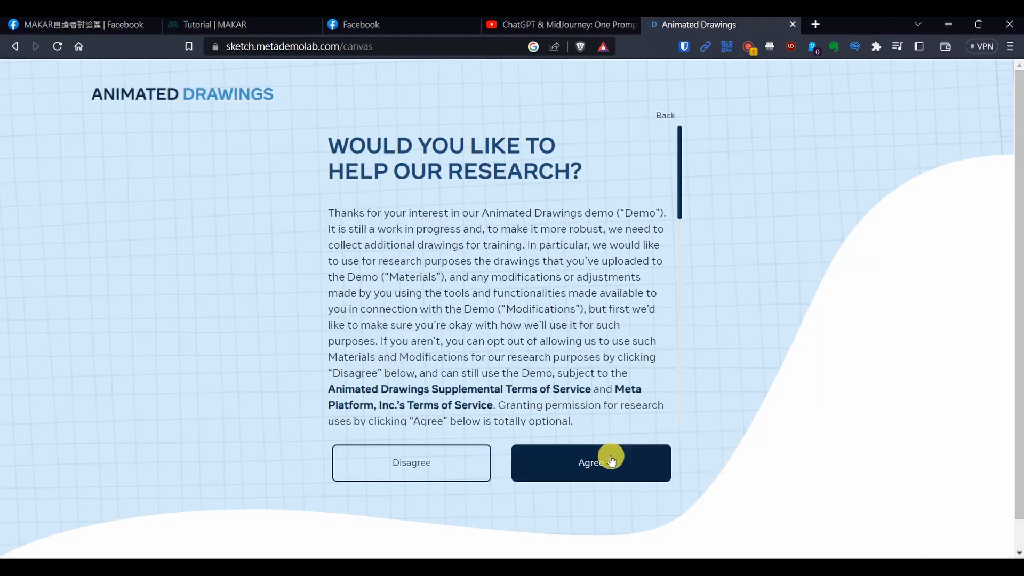
click(602, 463)
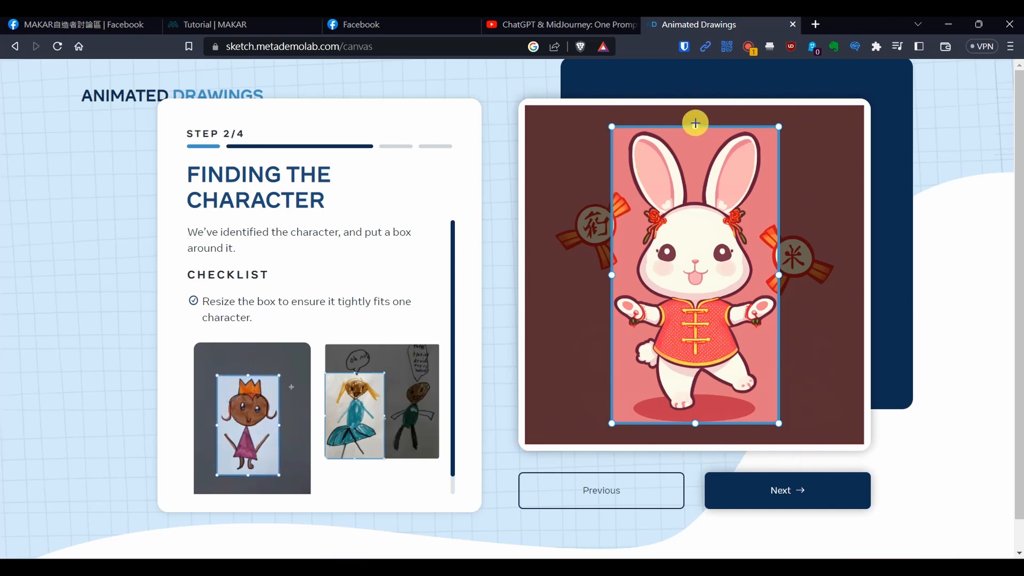
Accept the box around the rabbit and add its missing standing foot to the highlighted mask with the pen tool
click(794, 493)
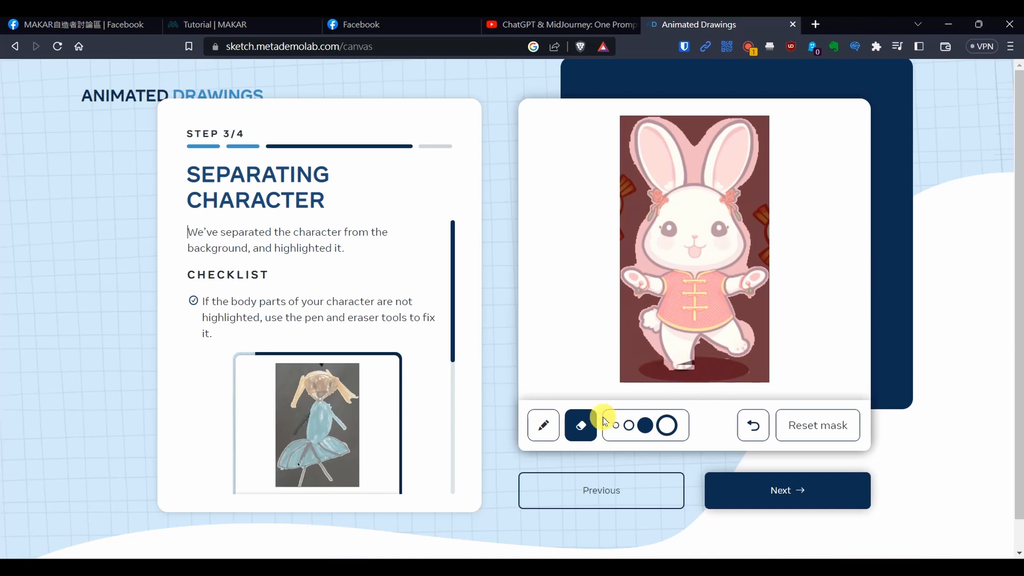
click(543, 425)
click(629, 425)
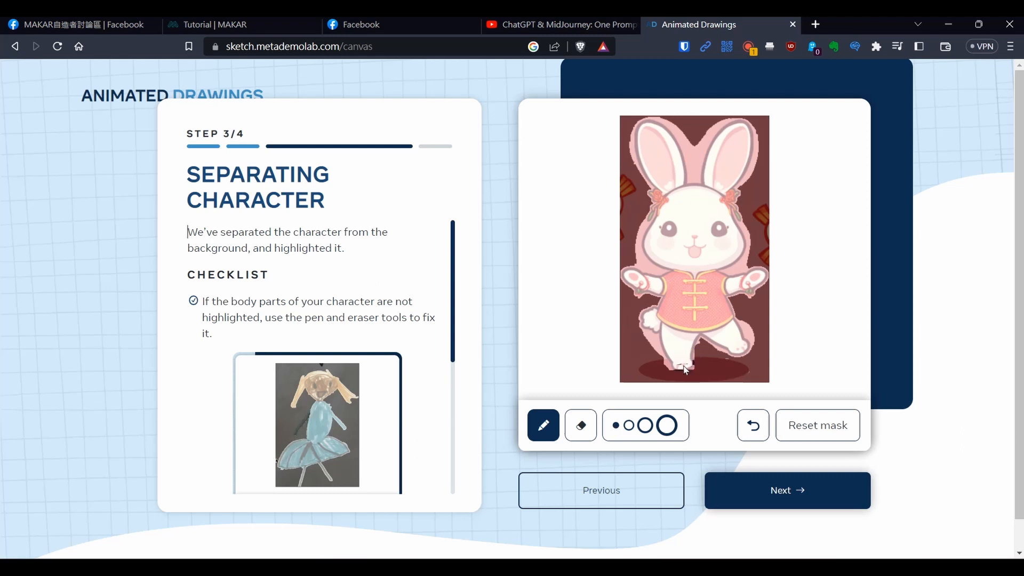
click(629, 427)
Erase the excess background from the mask around the rabbit's face and between its ears, and accept the mask
click(583, 429)
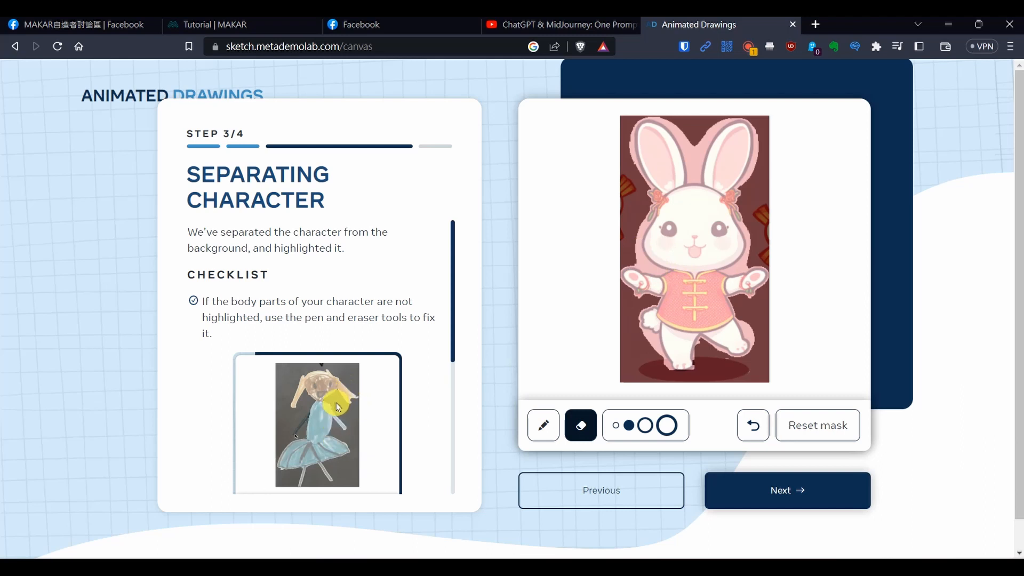
click(636, 248)
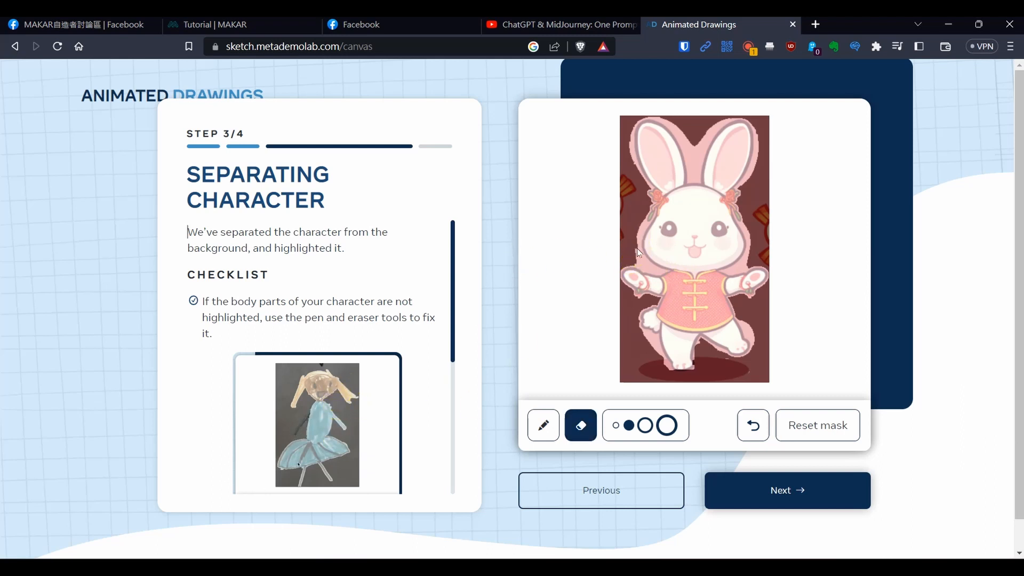
drag(655, 270, 642, 269)
click(545, 424)
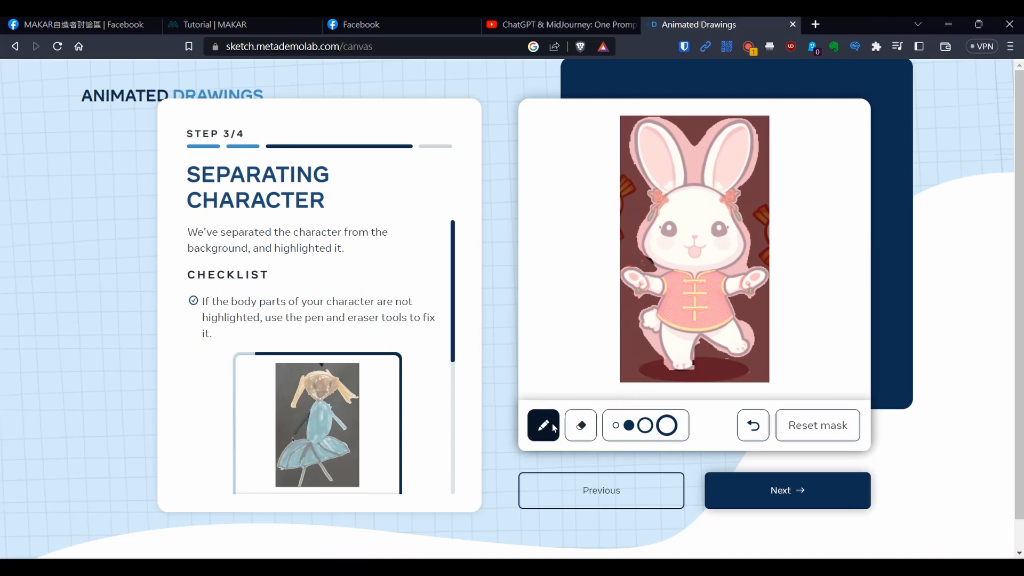
click(582, 424)
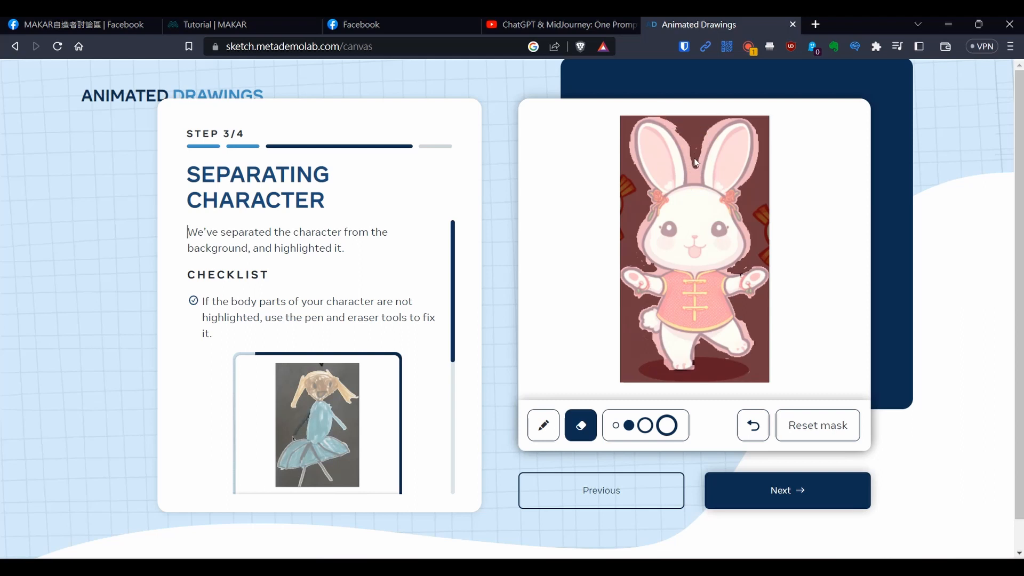
click(807, 500)
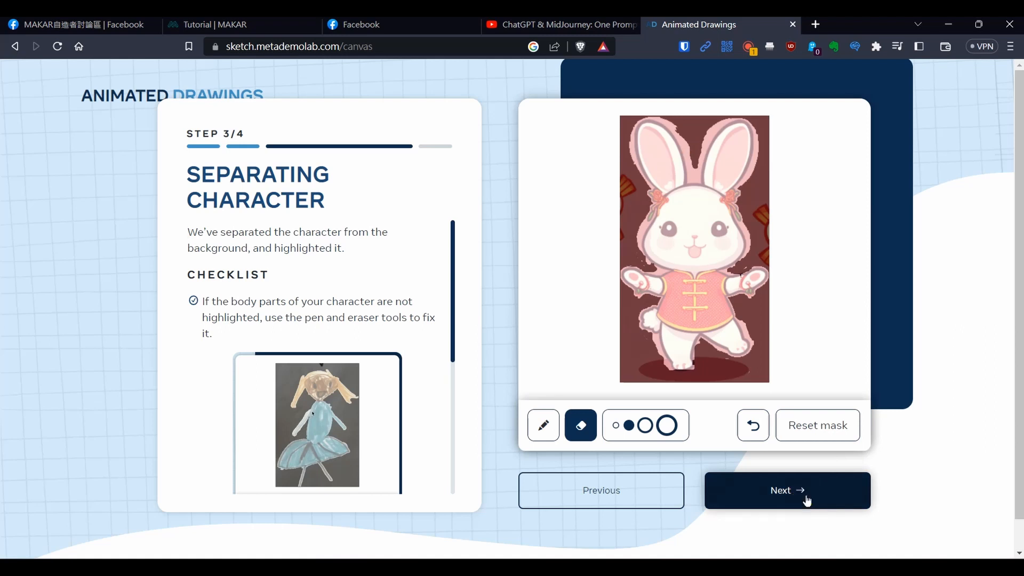
click(807, 500)
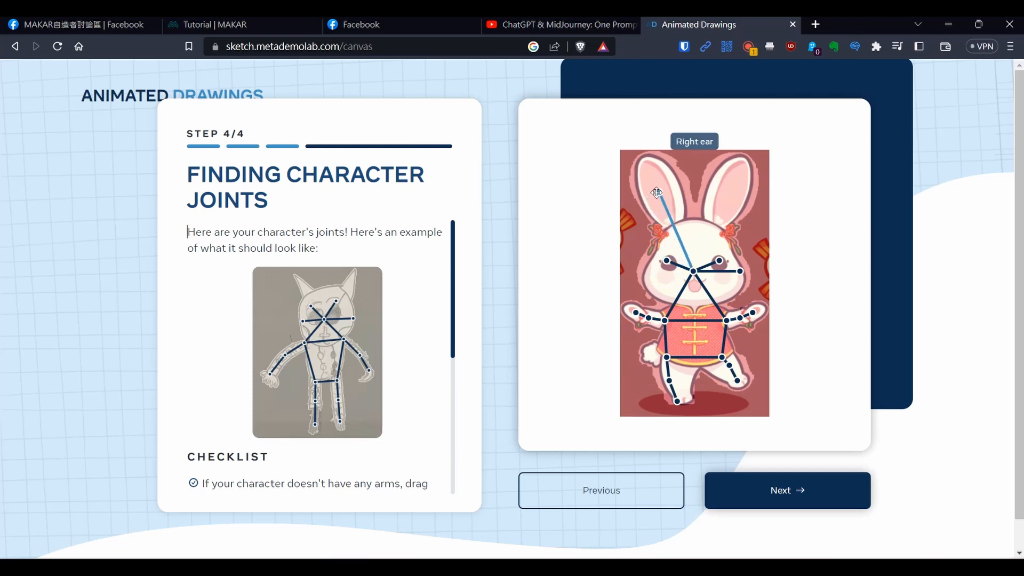
Move the right and left ear joints up onto the rabbit's long ears and accept the joints to reach the animation stage
drag(740, 271, 740, 259)
drag(737, 190, 735, 187)
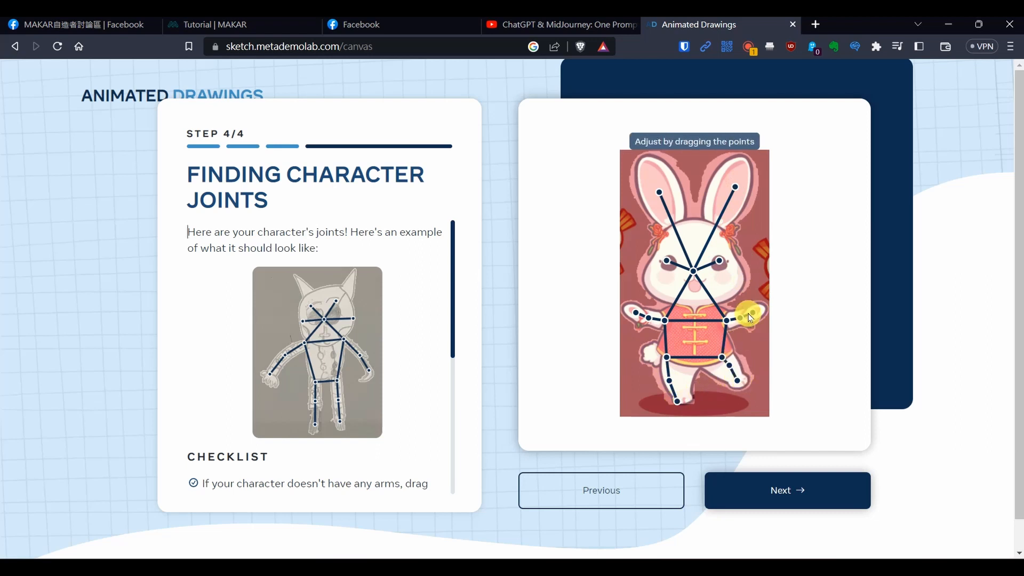
click(793, 499)
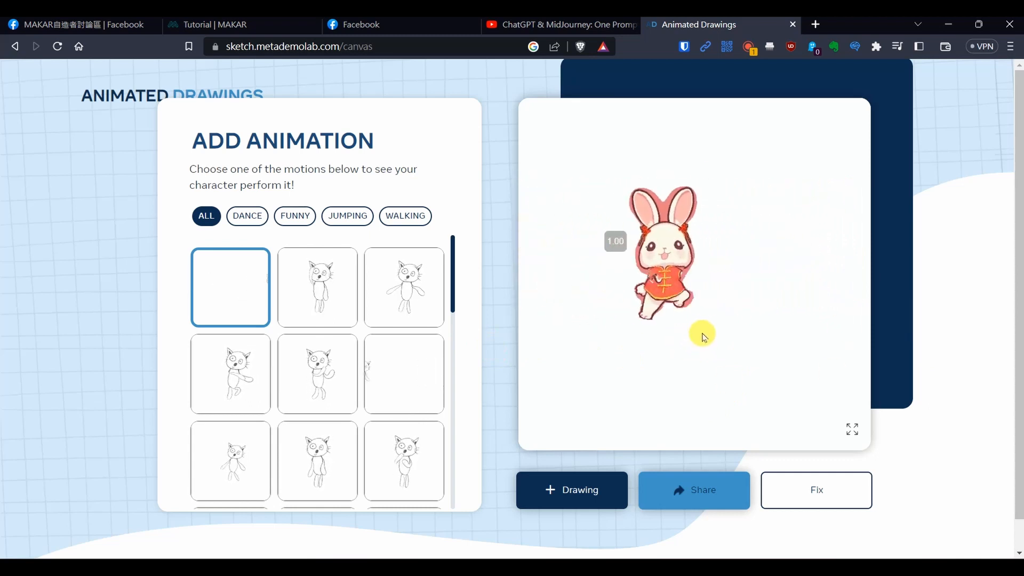
Switch to the rec folder, view the dancing rabbit in hipgop.gif, and close the image viewer windows for it and rabbit.png
click(48, 567)
click(42, 527)
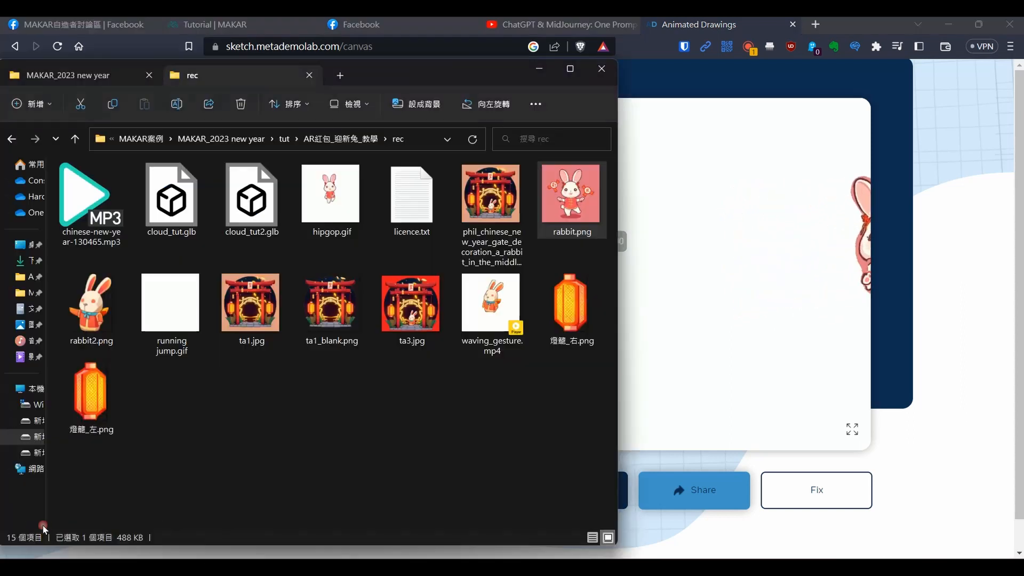
click(573, 405)
click(502, 334)
click(321, 224)
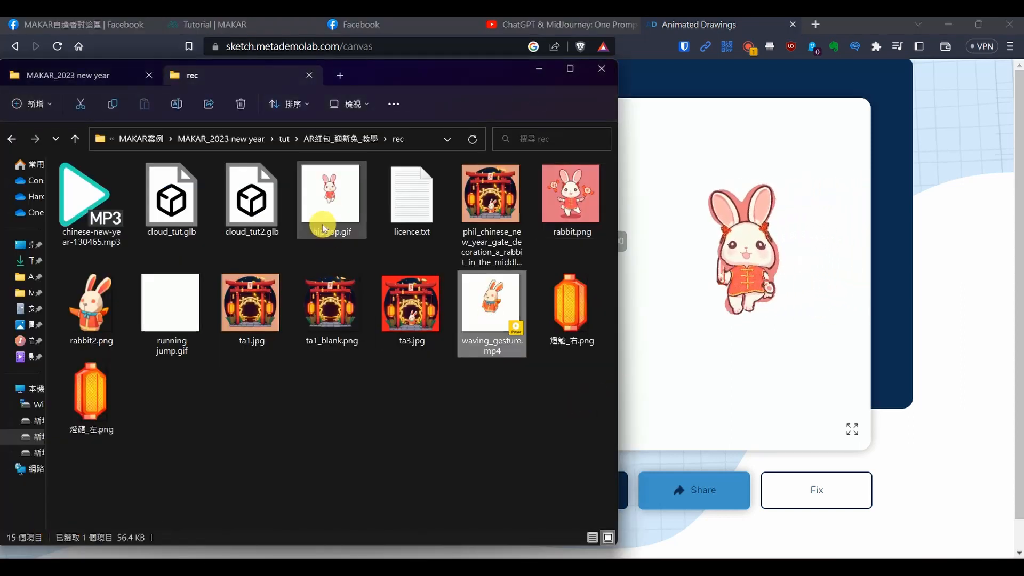
click(405, 422)
click(351, 236)
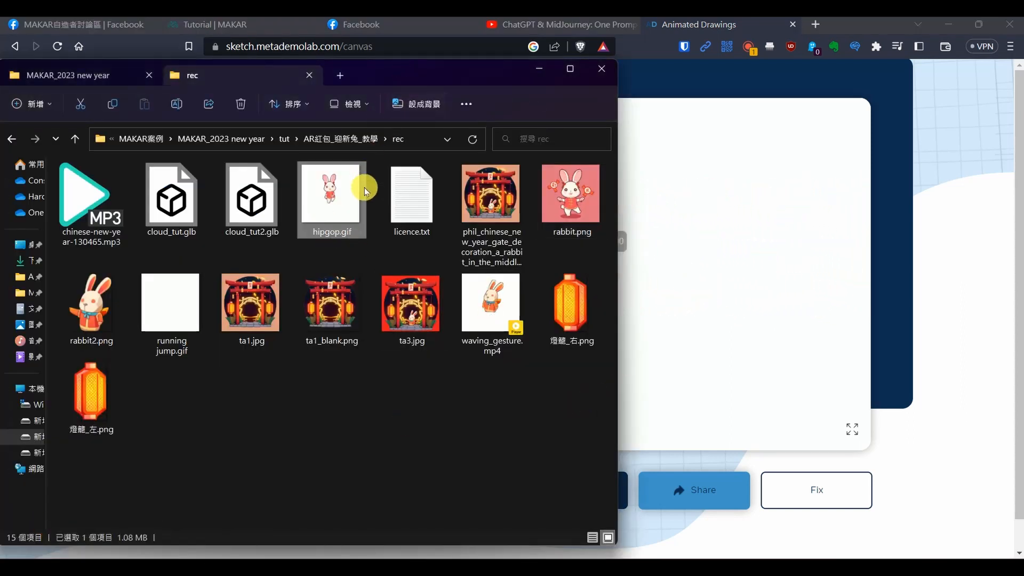
double_click(329, 225)
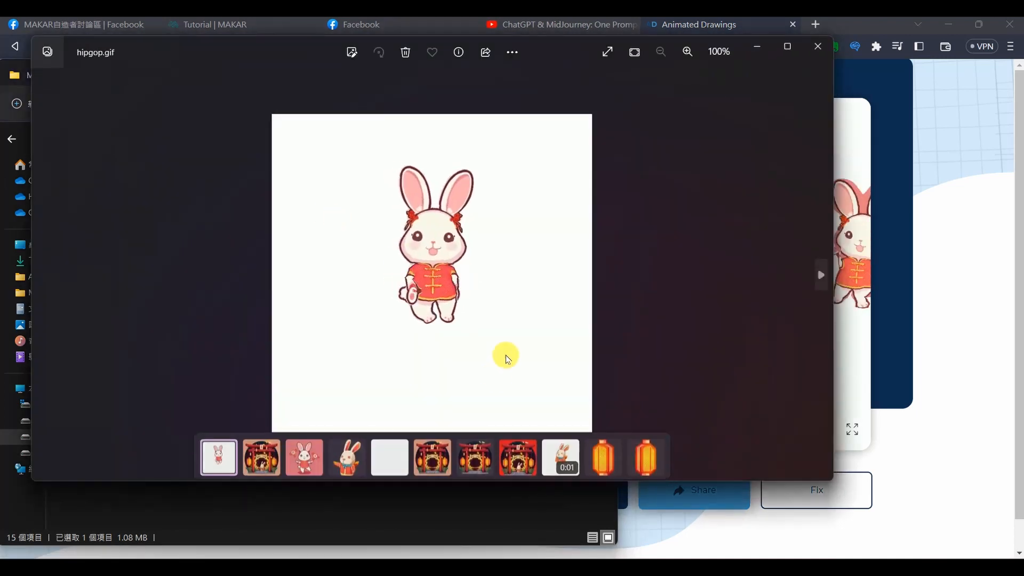
click(817, 47)
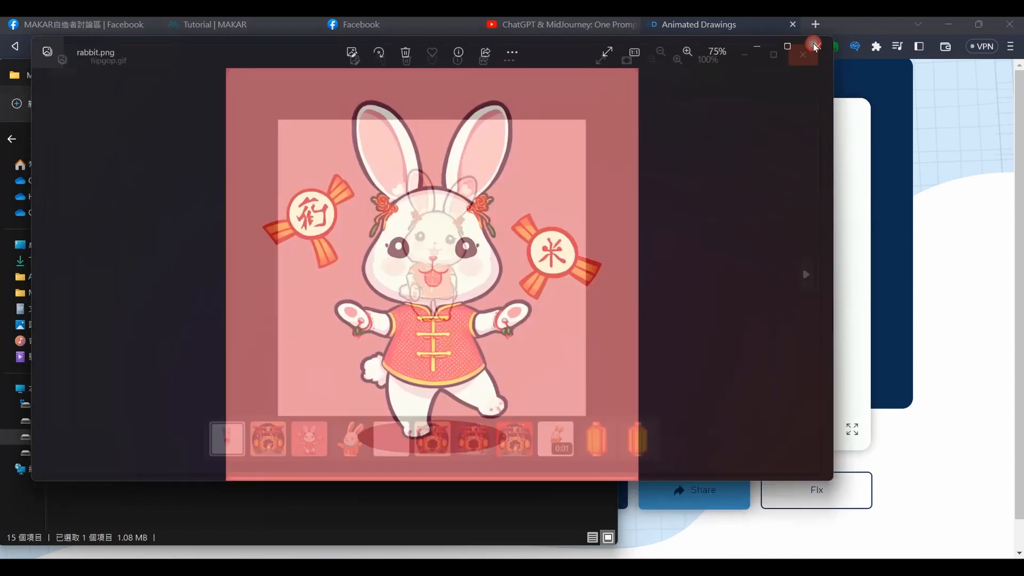
click(817, 46)
View running jump.gif from the rec folder, and close it along with the ta3.jpg image window
click(492, 344)
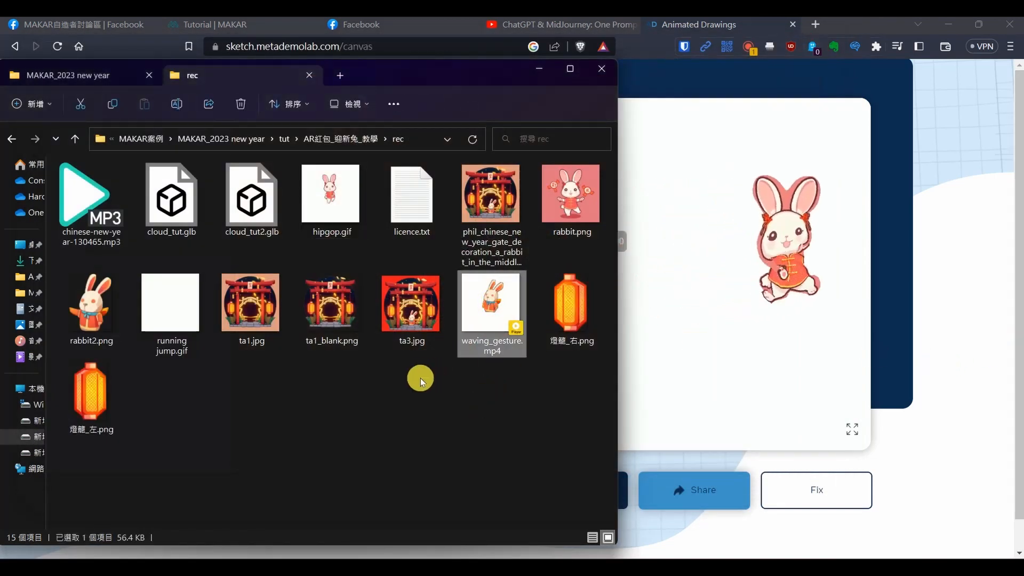
double_click(170, 325)
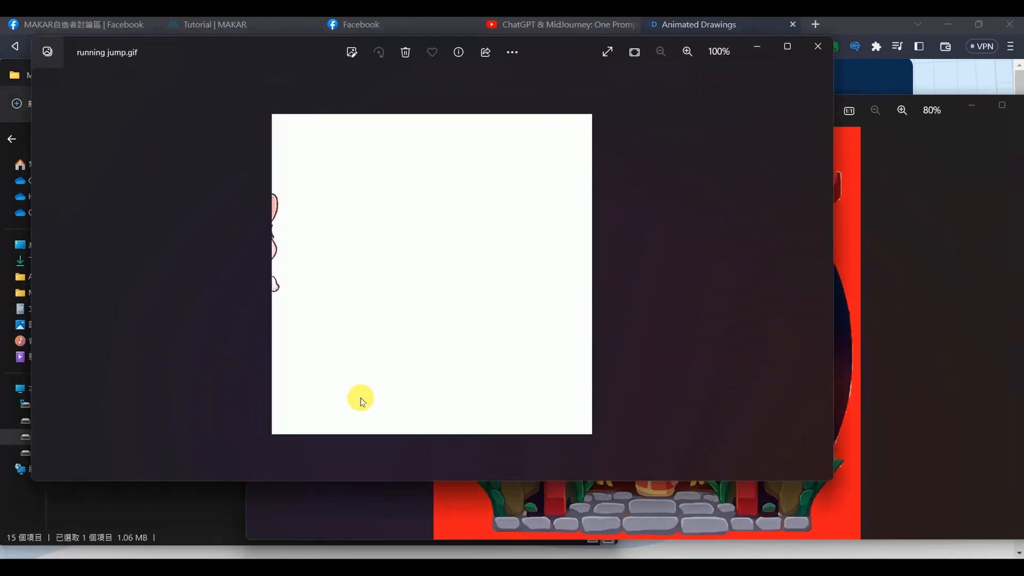
click(817, 46)
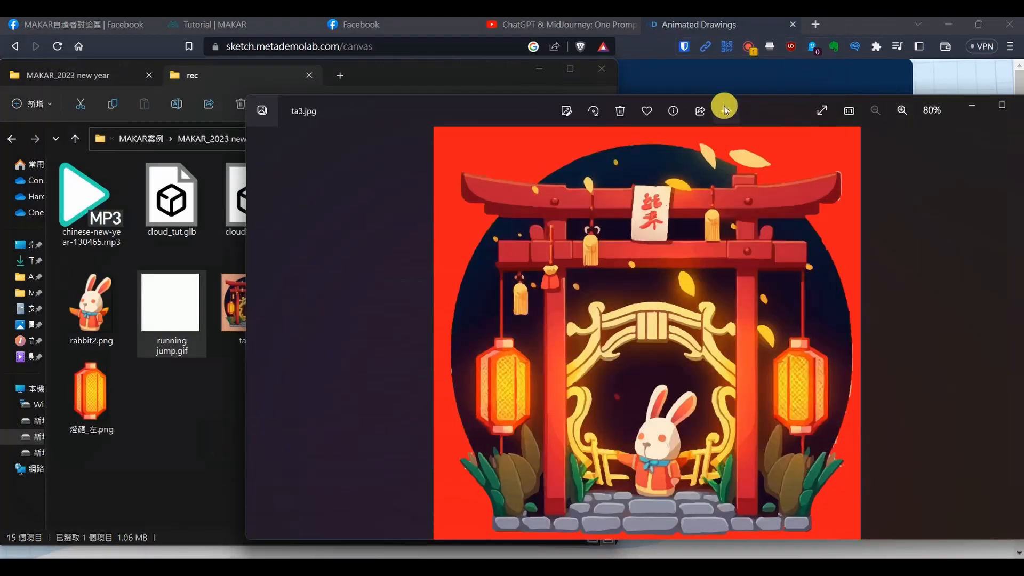
drag(791, 115, 621, 111)
click(860, 100)
click(409, 454)
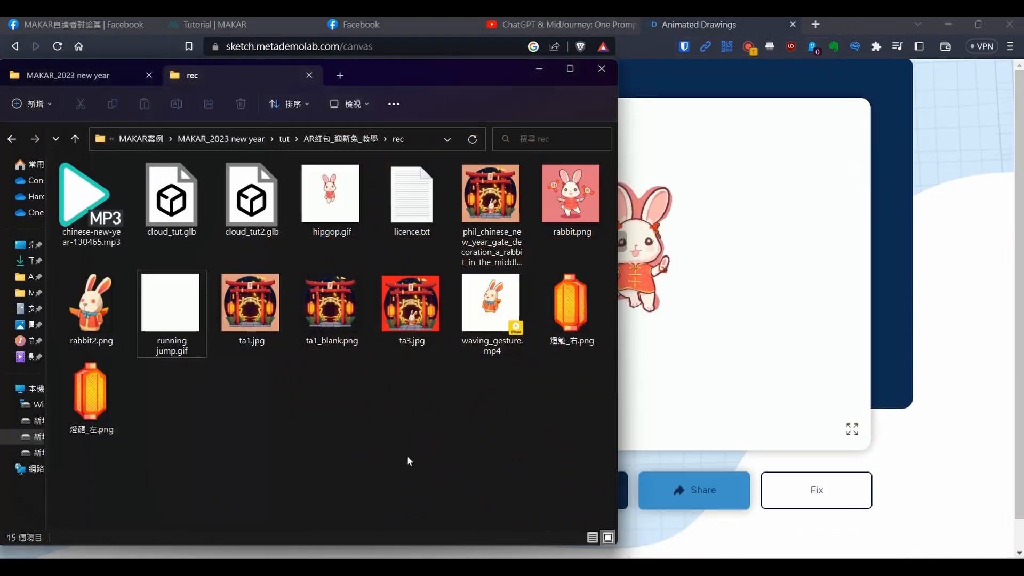
Close the Animated Drawings page, minimize the browser, and move the rec folder window toward the middle of the desktop
click(634, 165)
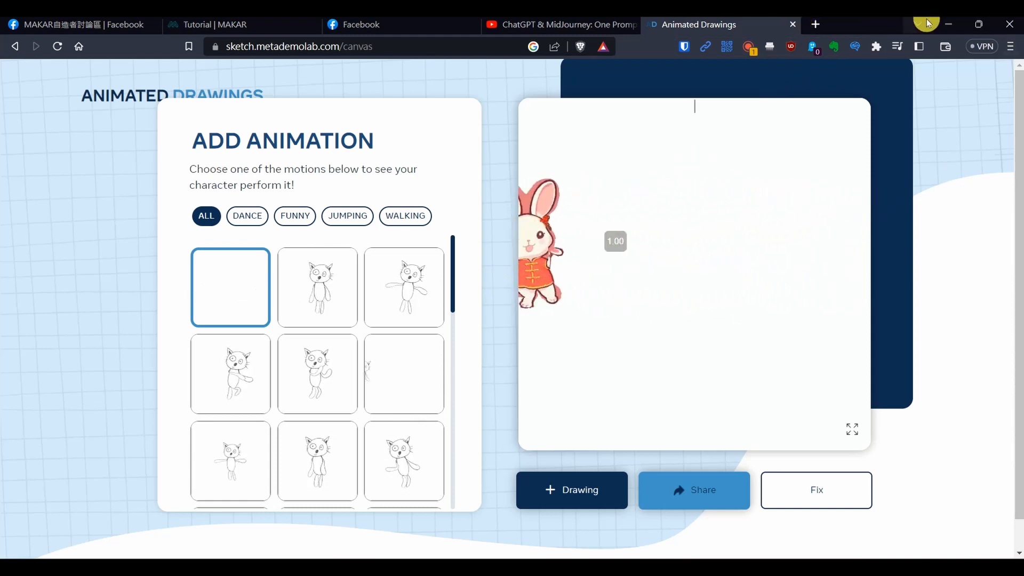
click(793, 25)
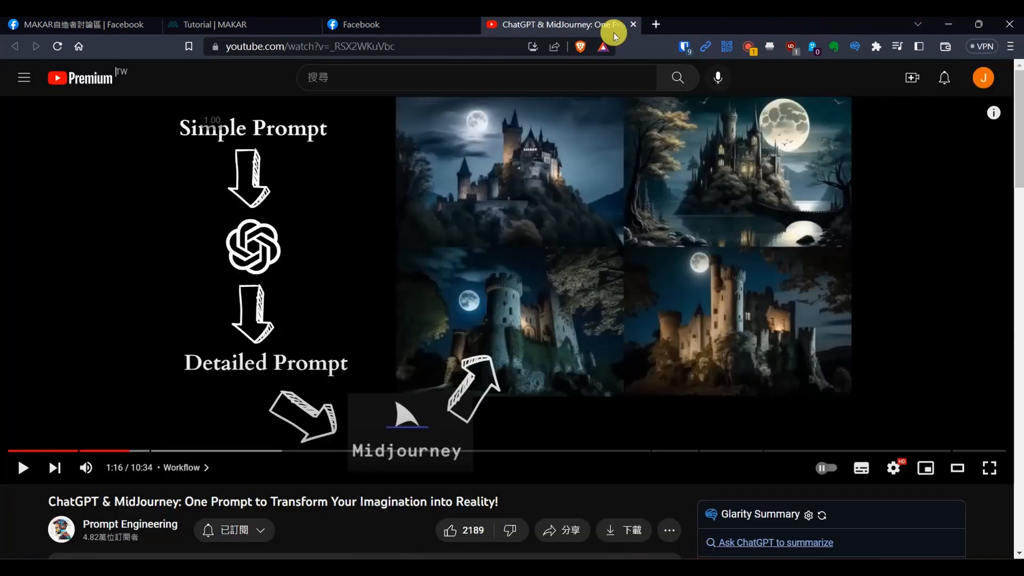
click(940, 22)
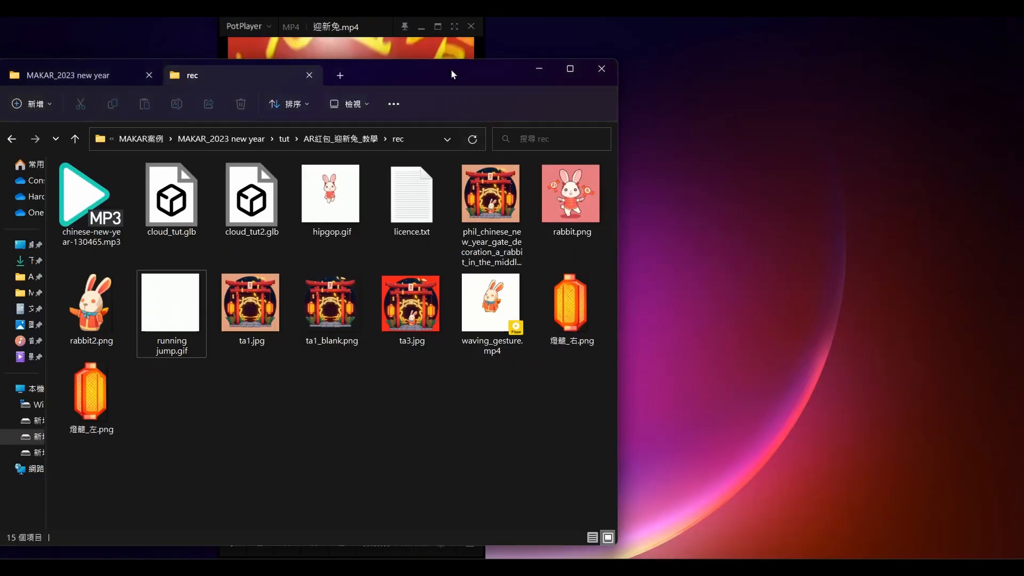
drag(450, 69, 604, 69)
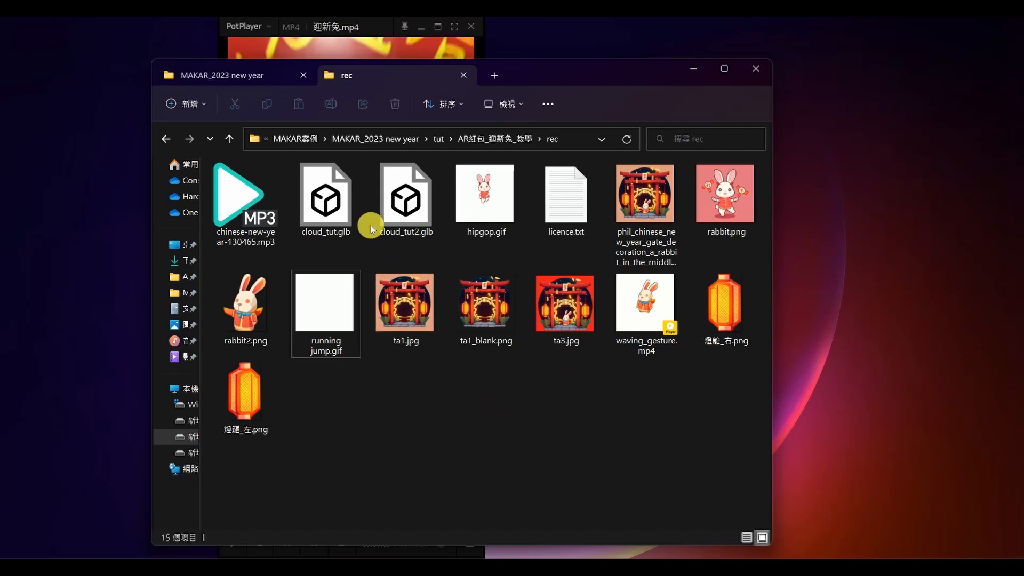
Open cloud_tut2.glb in the 3D viewer, examine the cloud model from several angles, and close the viewer
click(402, 224)
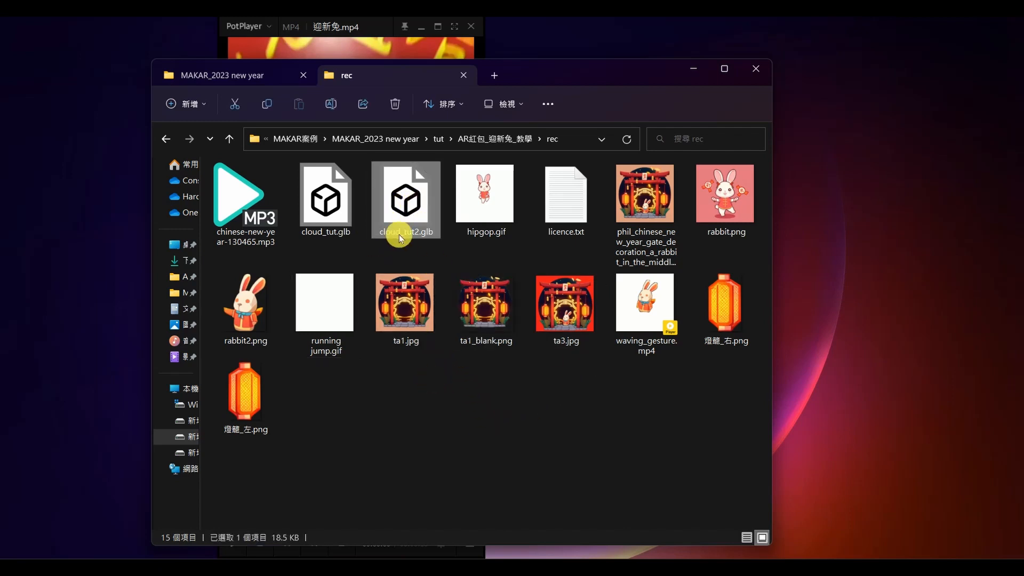
double_click(400, 201)
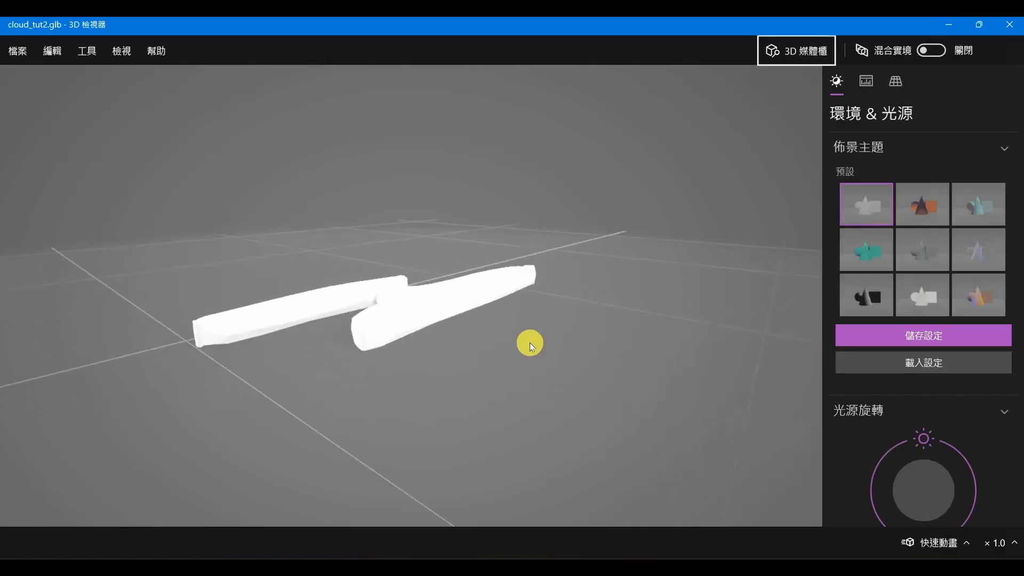
drag(529, 342, 442, 381)
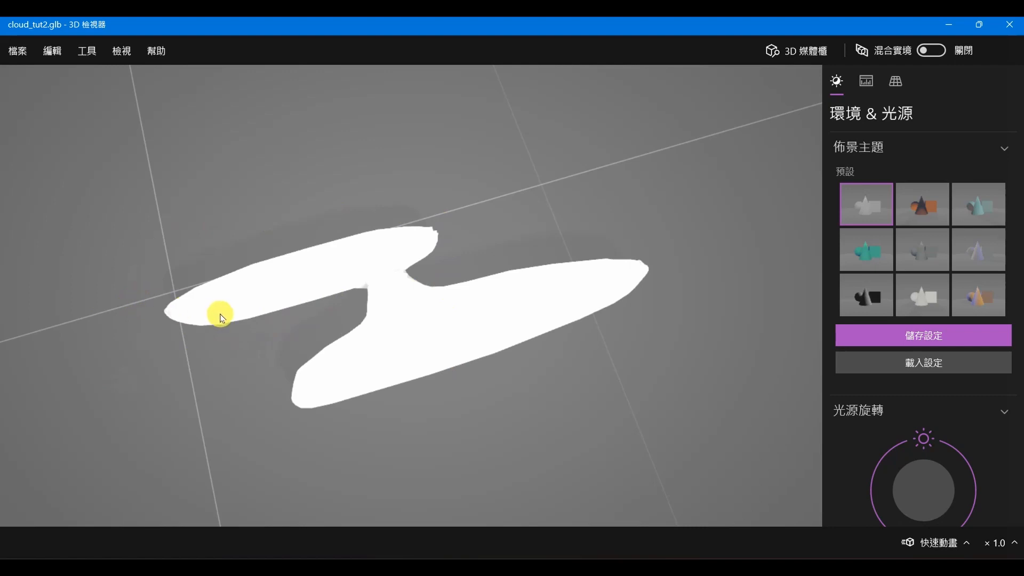
drag(359, 359, 460, 388)
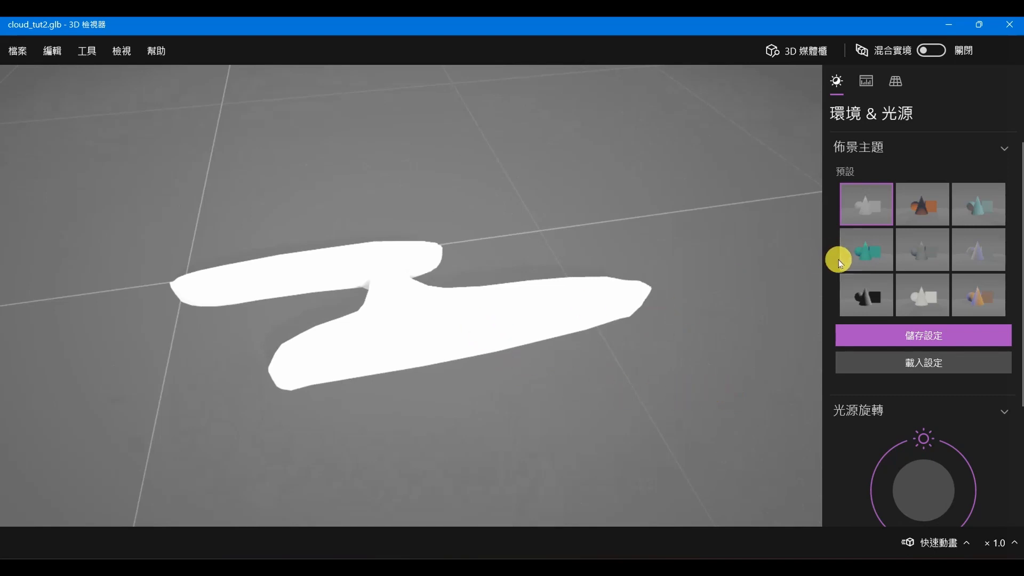
click(1009, 25)
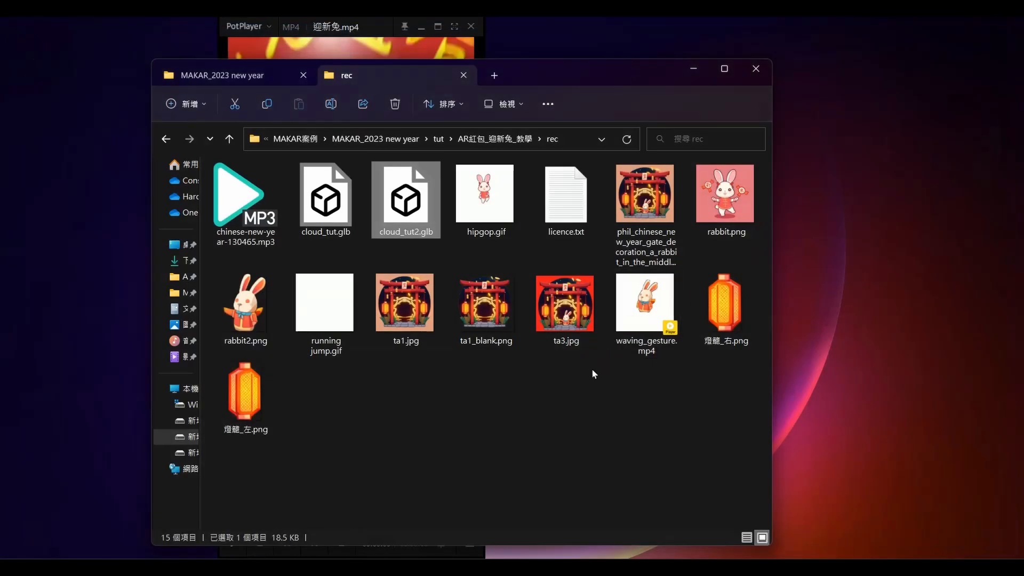
Point out the 燈籠_右.png lantern, view the transparent gate image ta1_blank.png, and close the open image windows
click(743, 320)
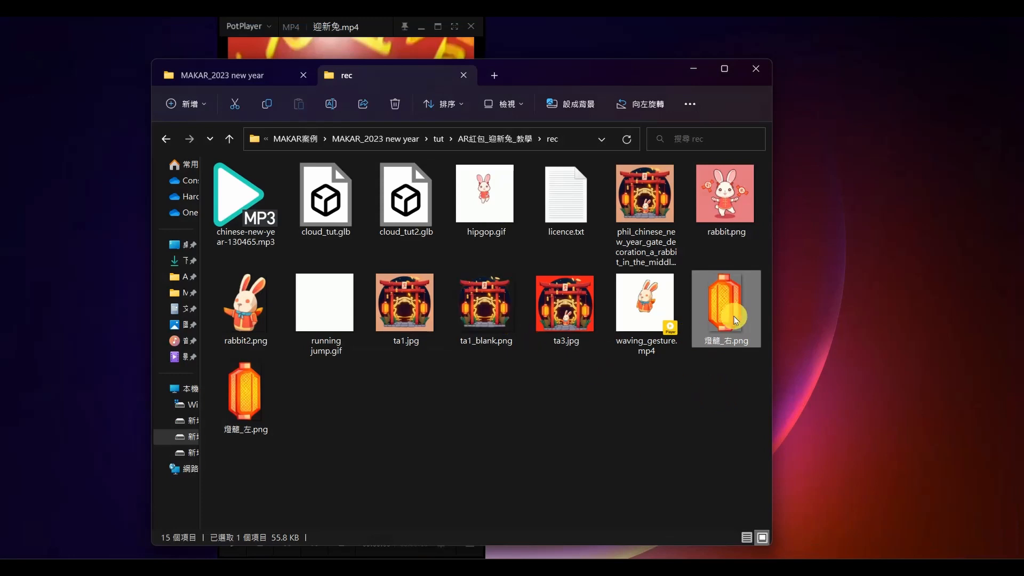
double_click(497, 313)
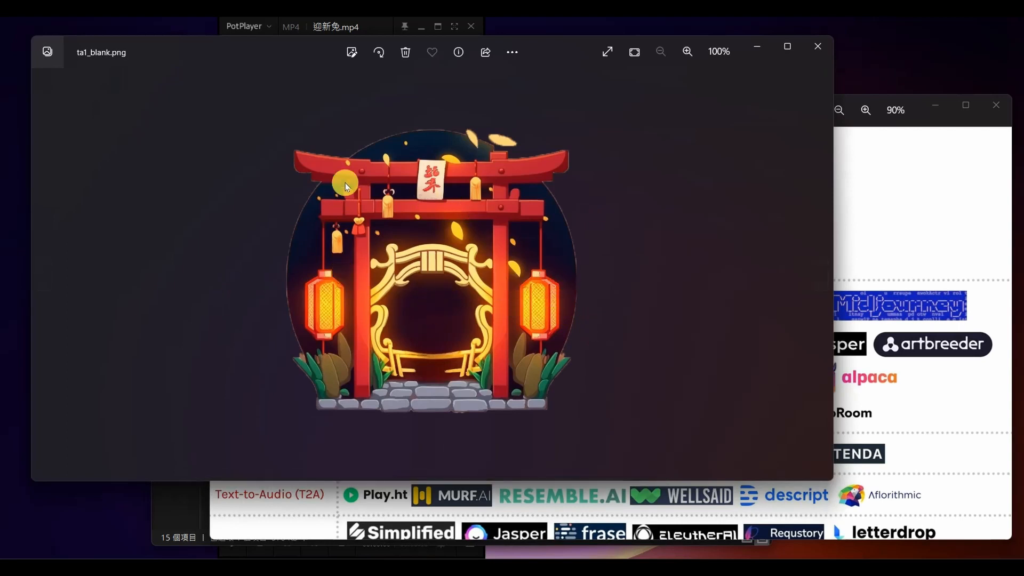
click(816, 48)
click(995, 105)
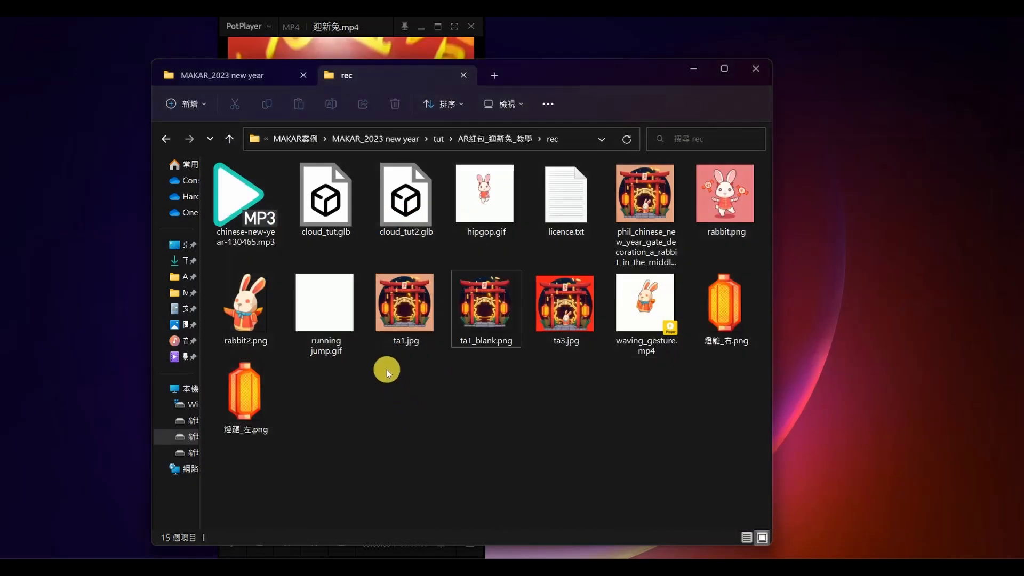
Point out the Chinese New Year MP3, open licence.txt, and select the whole Pixabay music link
click(262, 203)
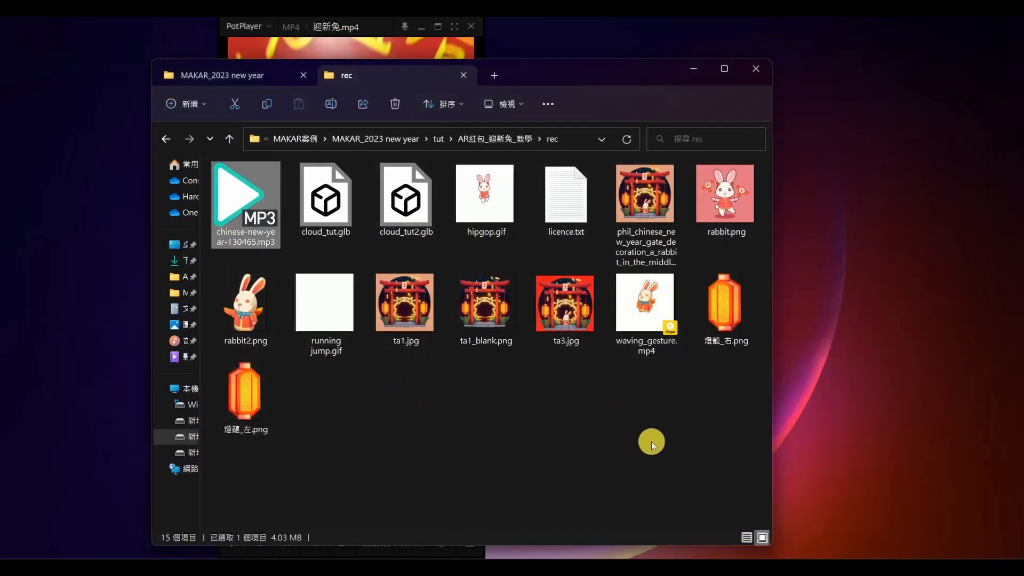
double_click(574, 217)
drag(434, 150, 76, 150)
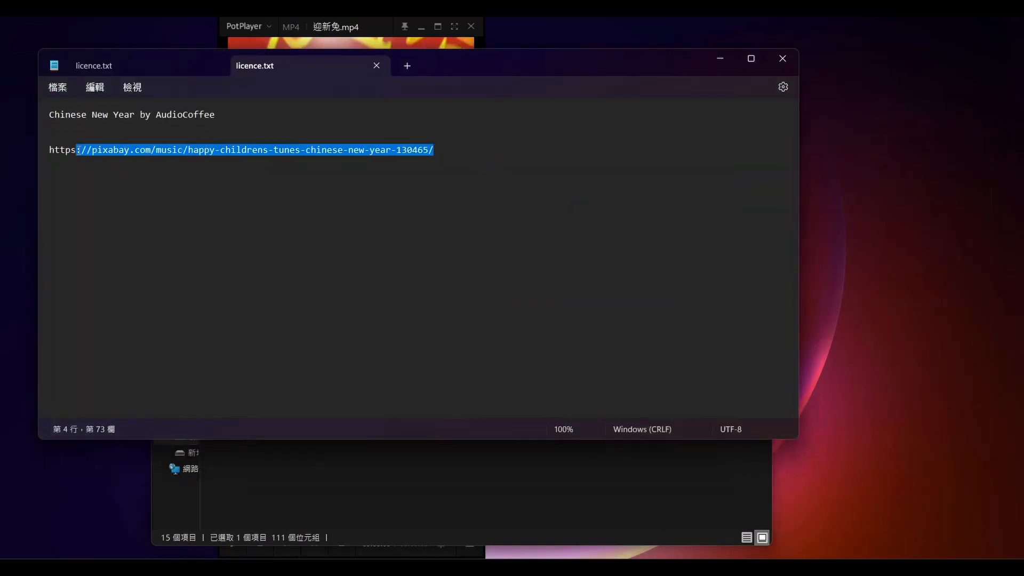
click(361, 222)
drag(477, 150, 41, 147)
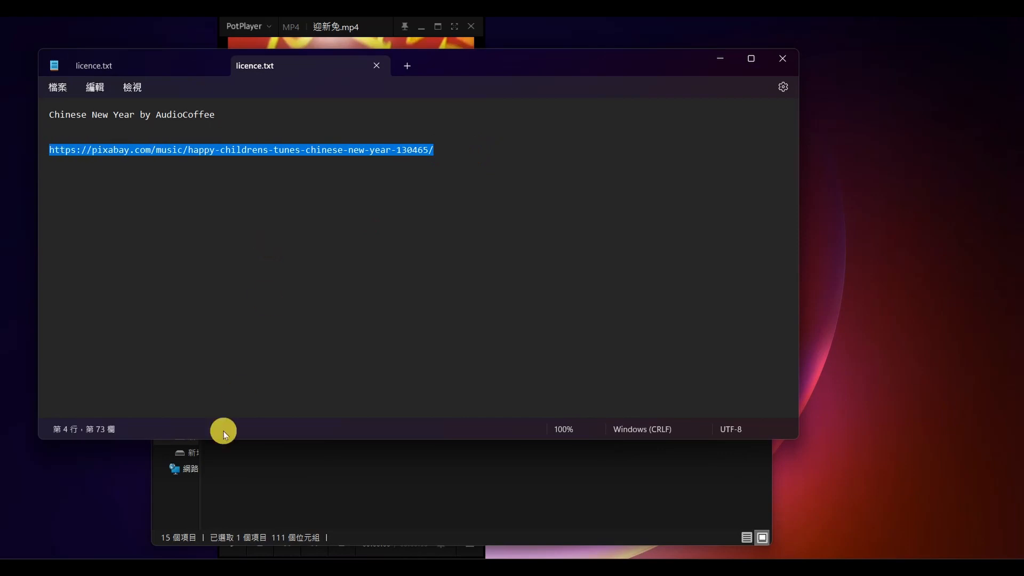
click(104, 565)
click(515, 42)
text(https://pixabay.com/music/happy-childrens-tunes-chinese-new-year-130802/)
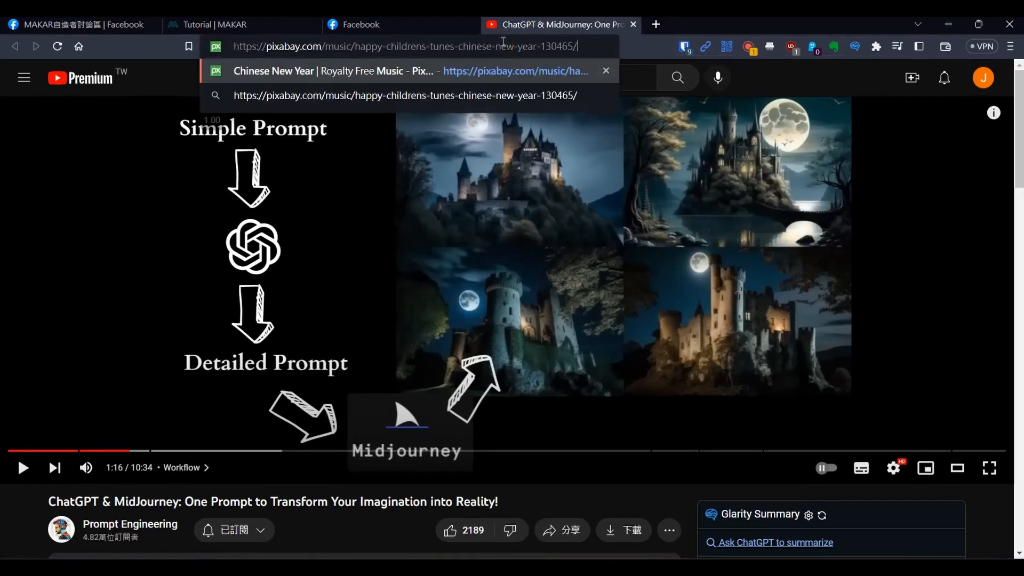
key(Return)
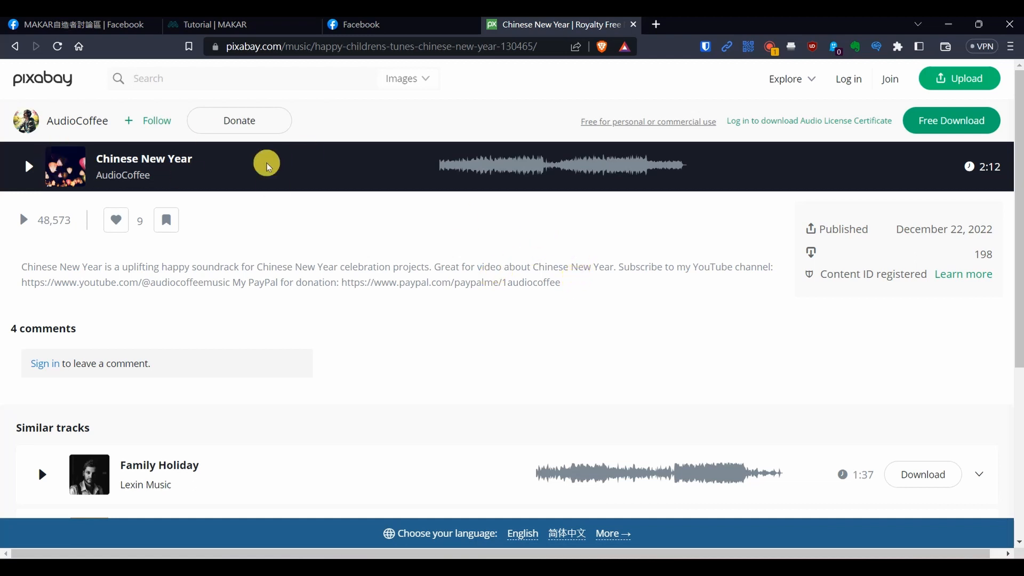
Highlight the Chinese New Year track title on the page and play a short preview of the track
drag(96, 163, 193, 160)
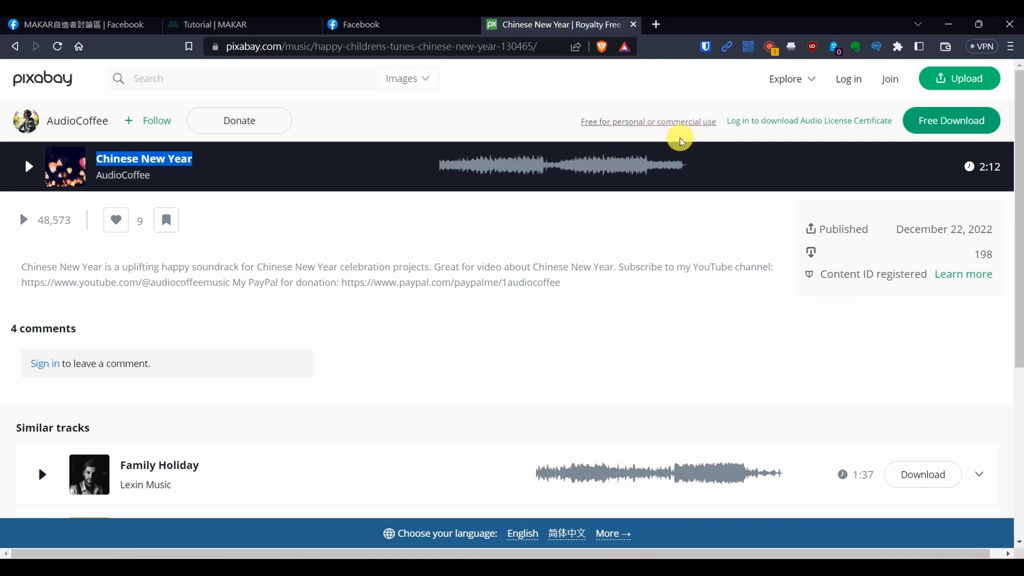
click(31, 166)
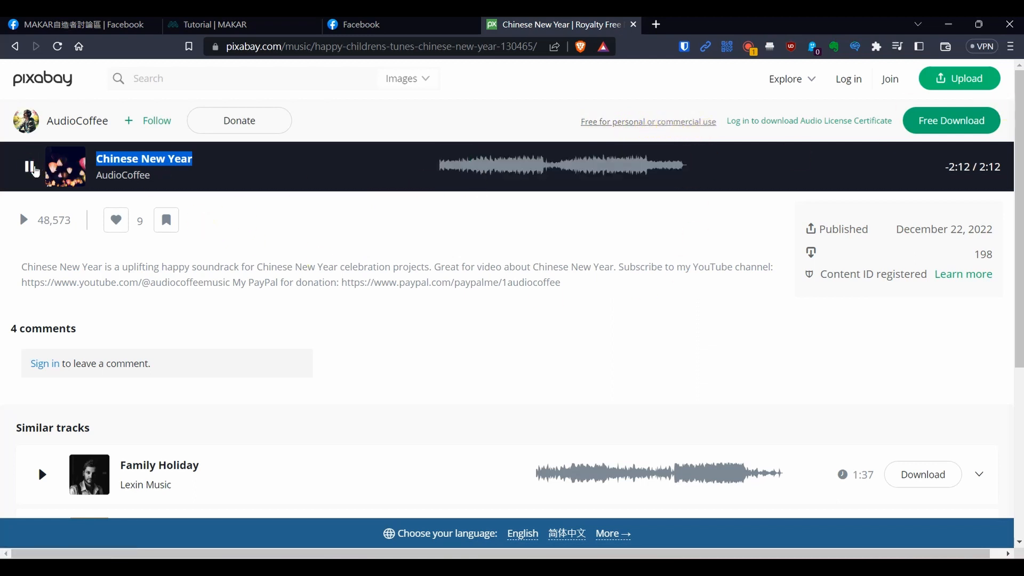
click(31, 167)
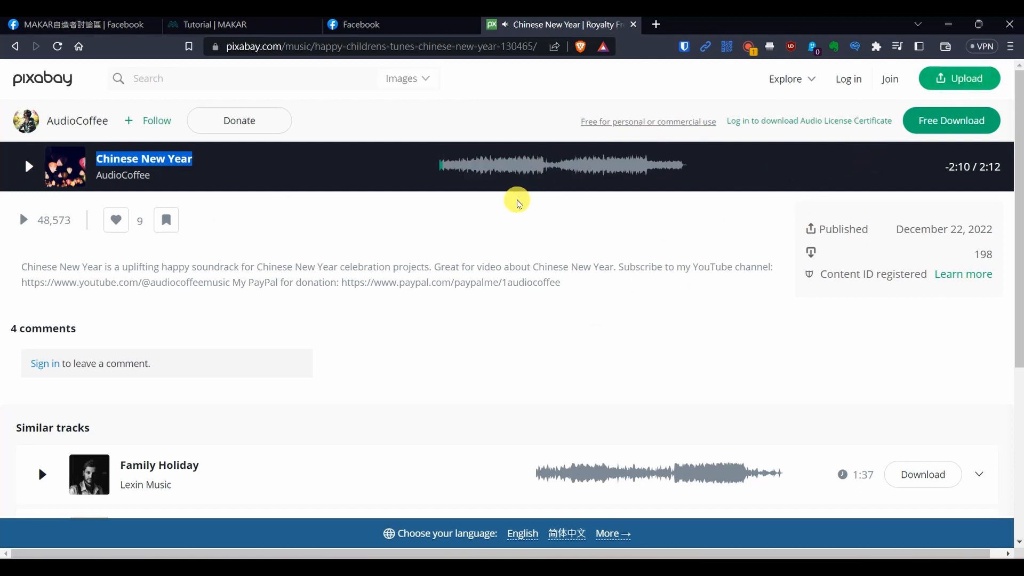
Try the free download of the Chinese New Year track and close the AudioCoffee thank-you dialog
click(976, 122)
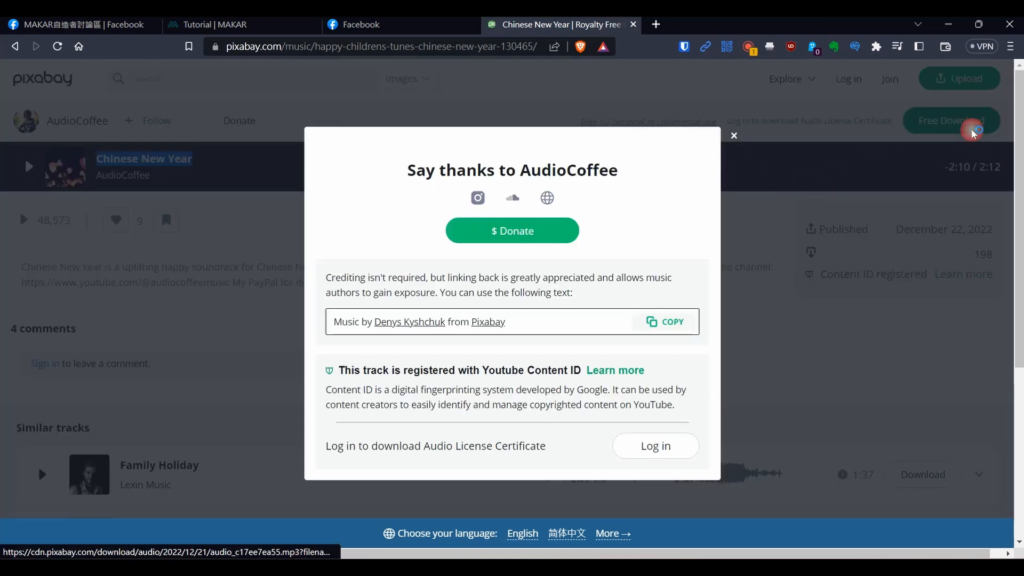
click(738, 31)
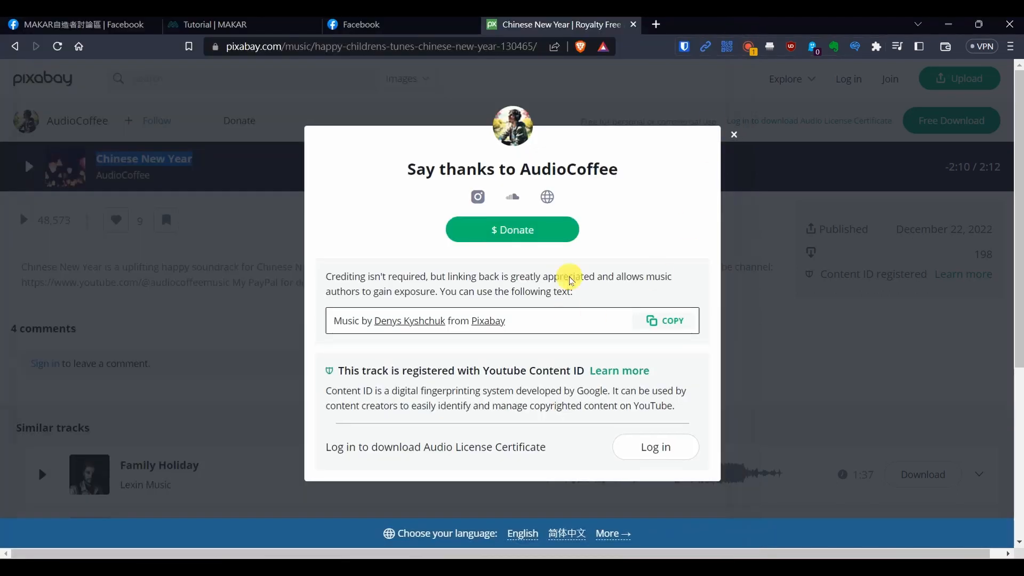
click(734, 142)
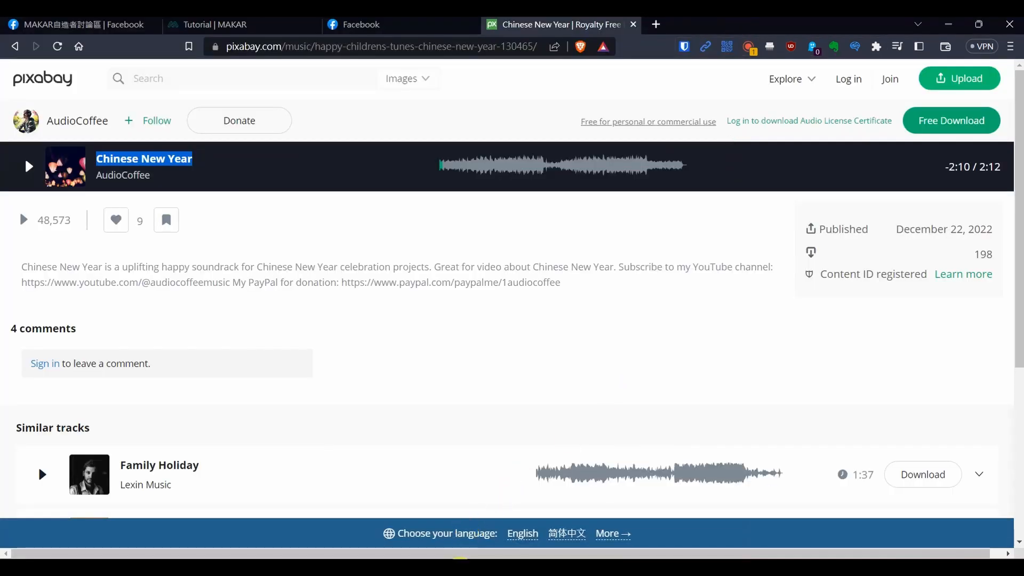
Return to licence.txt, highlight the credit line "Chinese New Year by AudioCoffee", and minimize the text window
key(alt+Tab)
click(273, 126)
drag(233, 119, 32, 110)
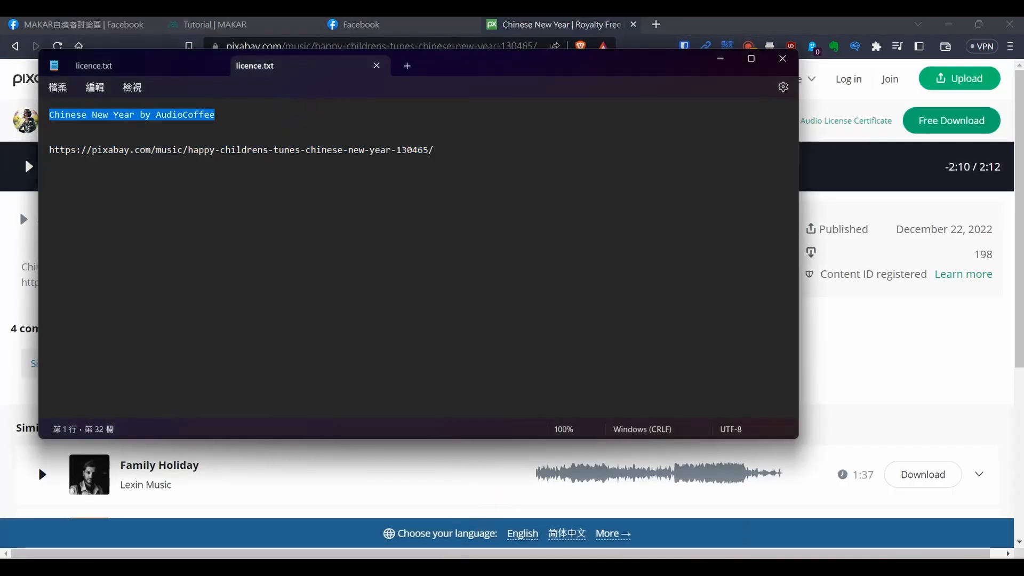
click(257, 121)
drag(227, 123, 47, 110)
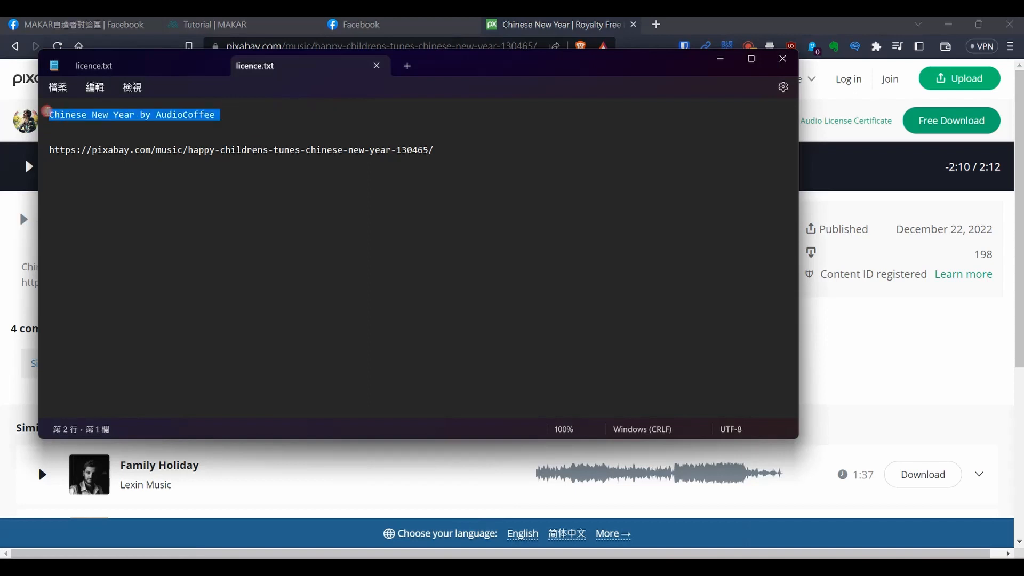
click(667, 228)
click(719, 58)
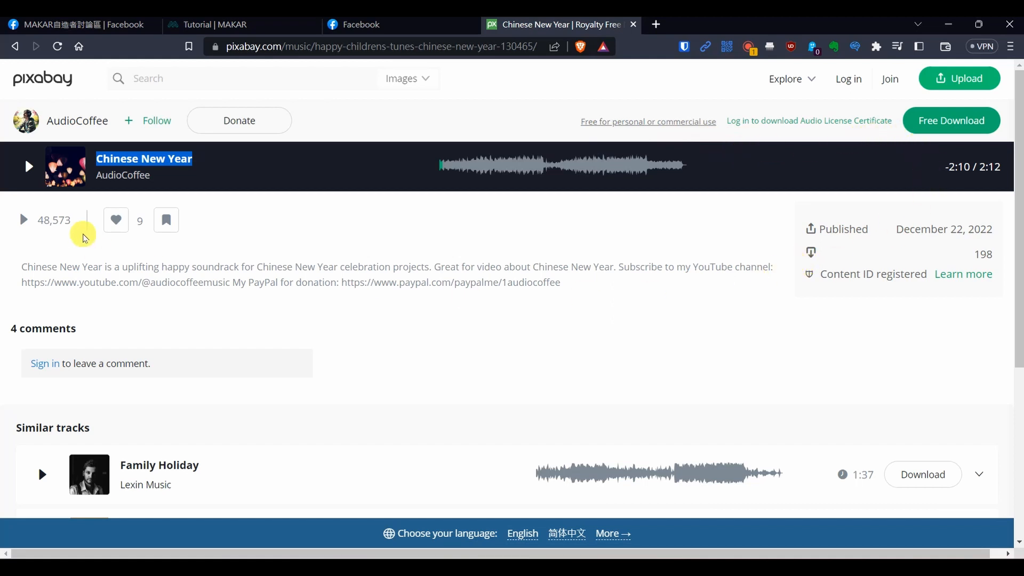
Minimize the browser, switch to MAKAR, and start a new AR project named New Year Rabbit
click(947, 25)
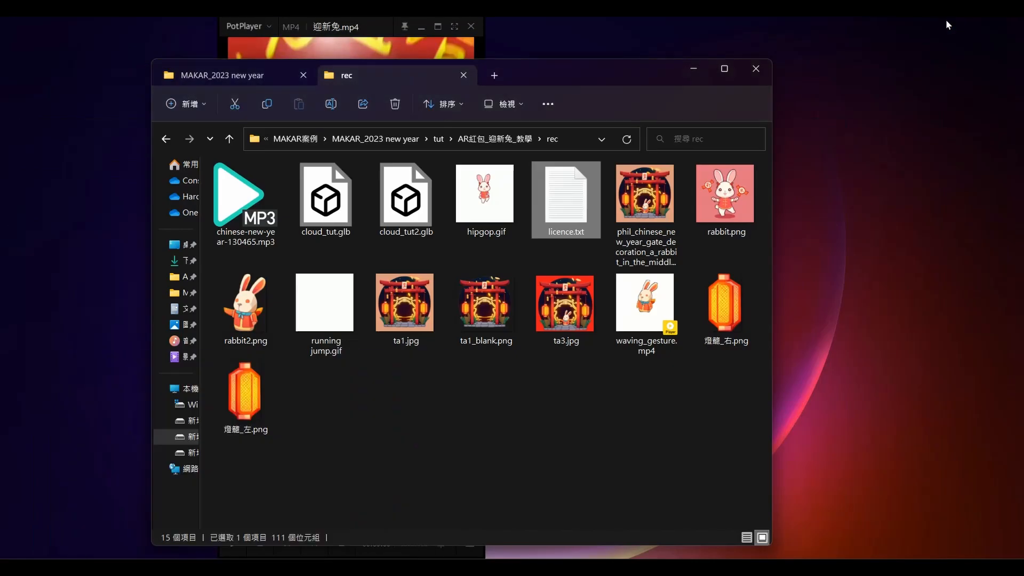
click(446, 566)
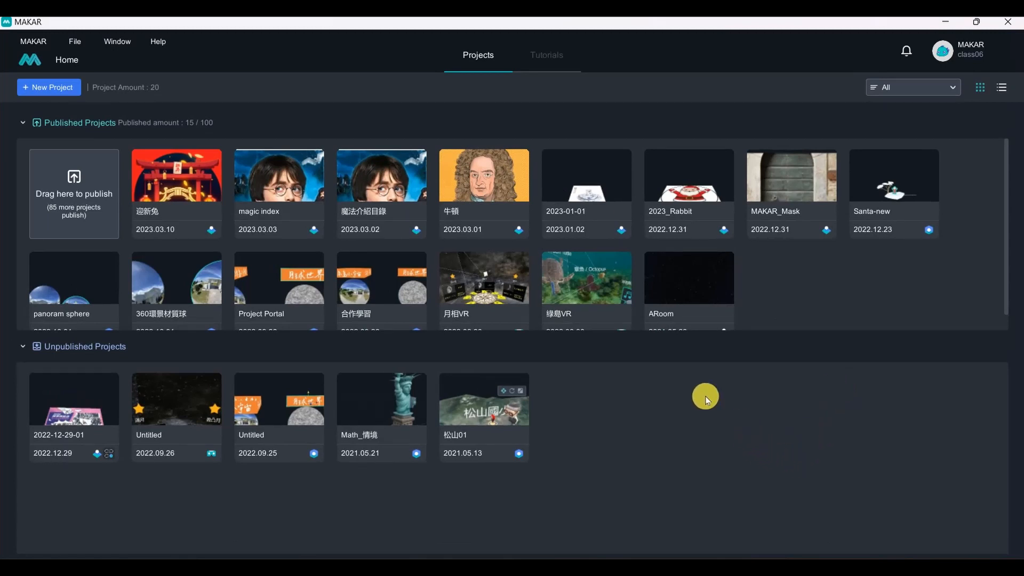
click(55, 91)
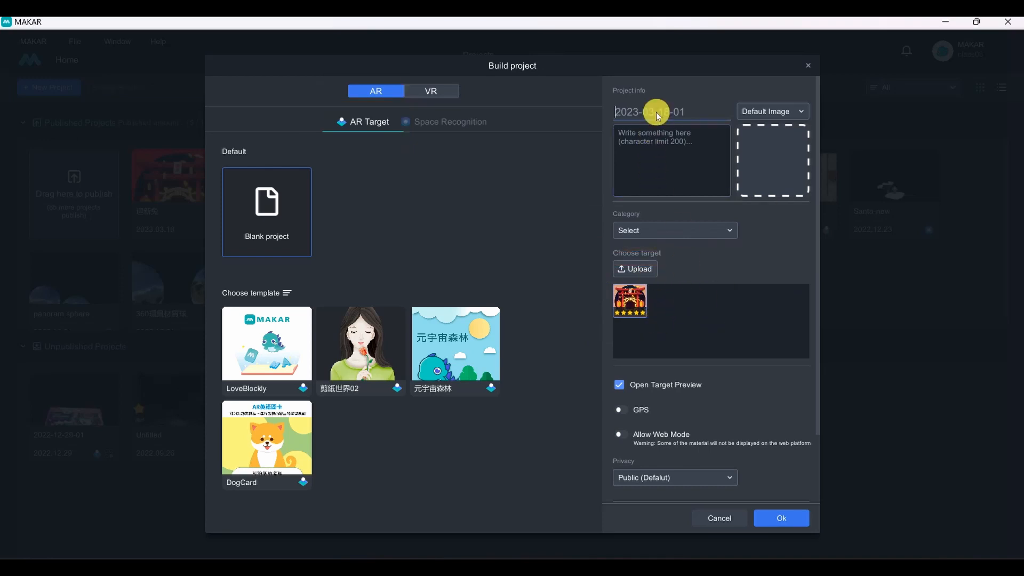
text(N)
text(ew Year Rabbit)
Give the project a custom cover image, using ta3.jpg from the rec folder whose path is copied from the open folder window
click(798, 111)
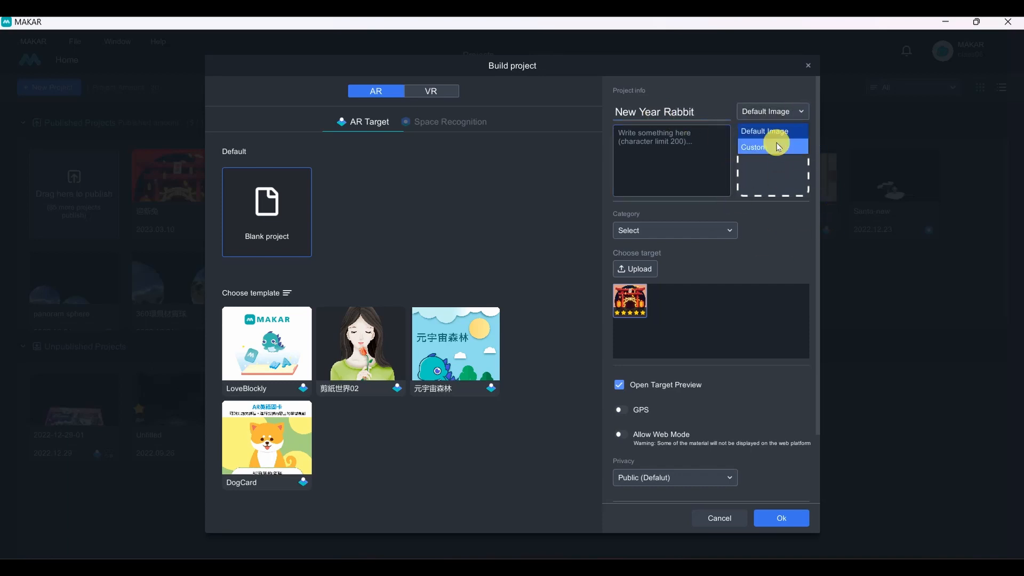
click(778, 147)
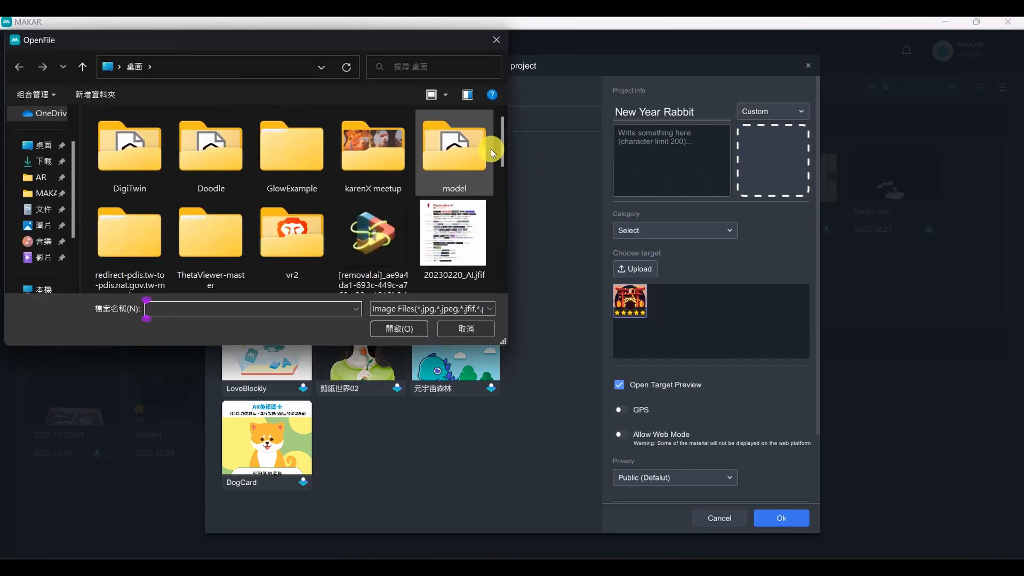
click(65, 522)
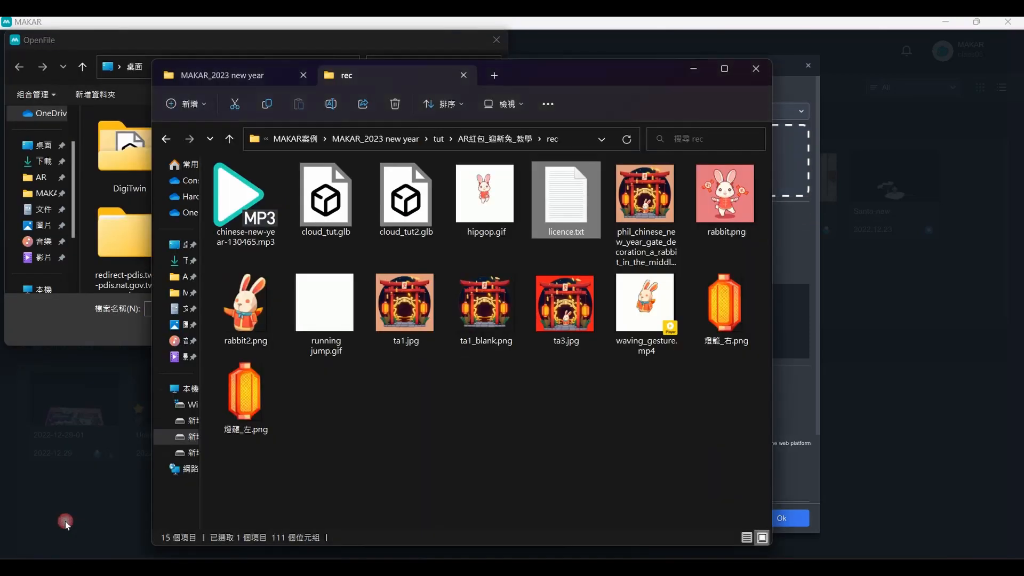
click(568, 138)
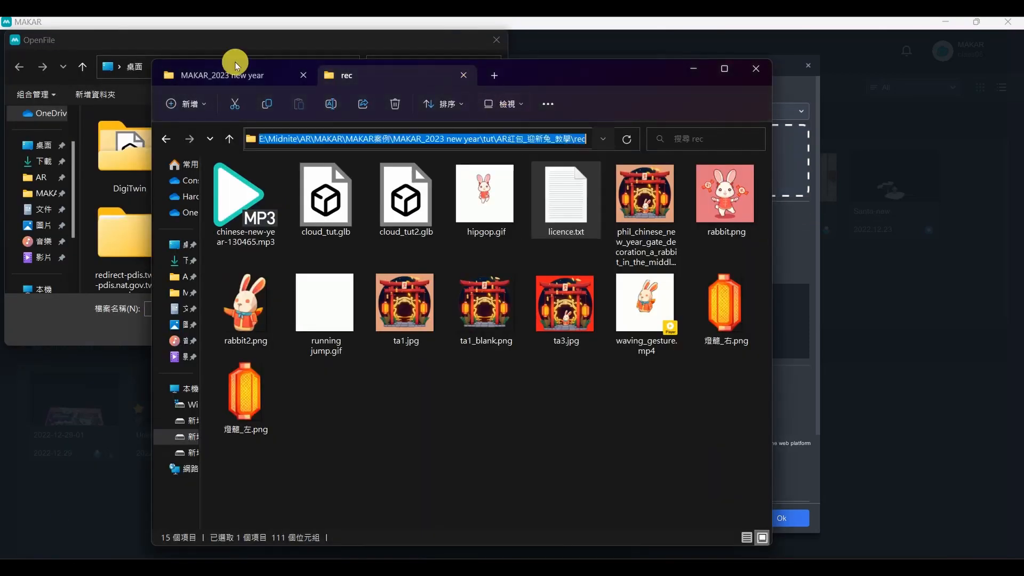
key(ctrl+c)
click(263, 48)
click(274, 66)
key(ctrl+v)
key(Return)
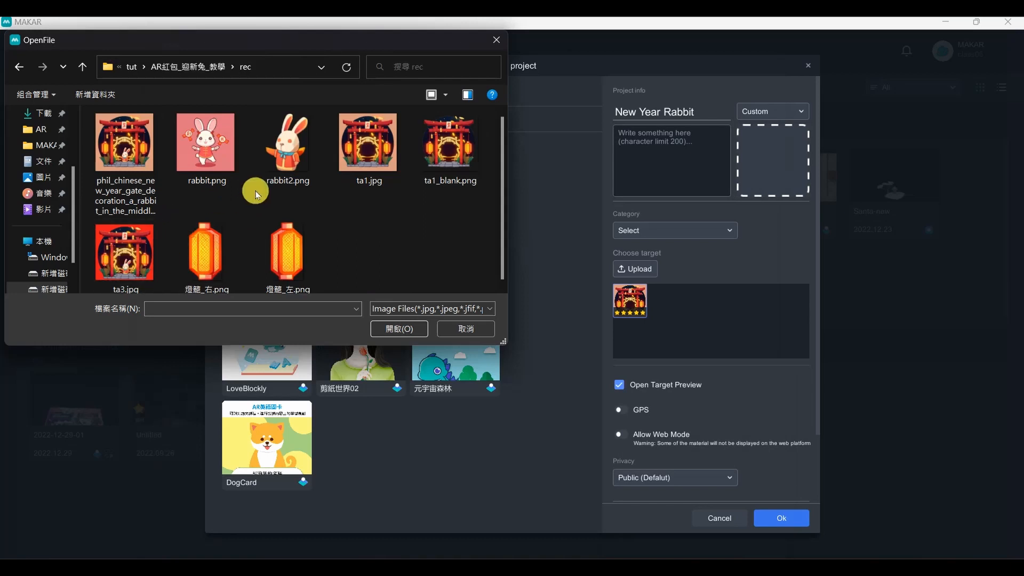
click(123, 249)
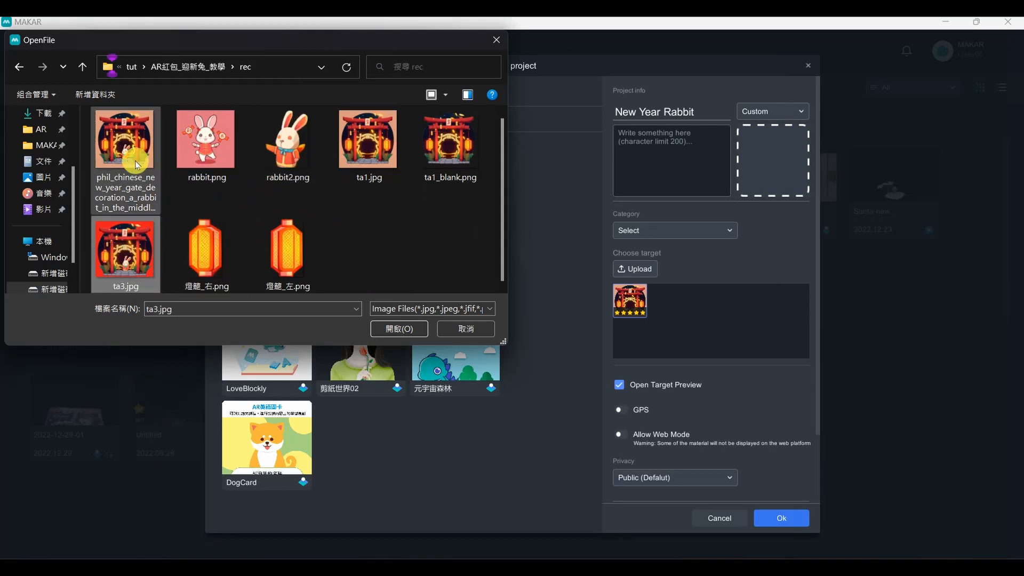
click(400, 329)
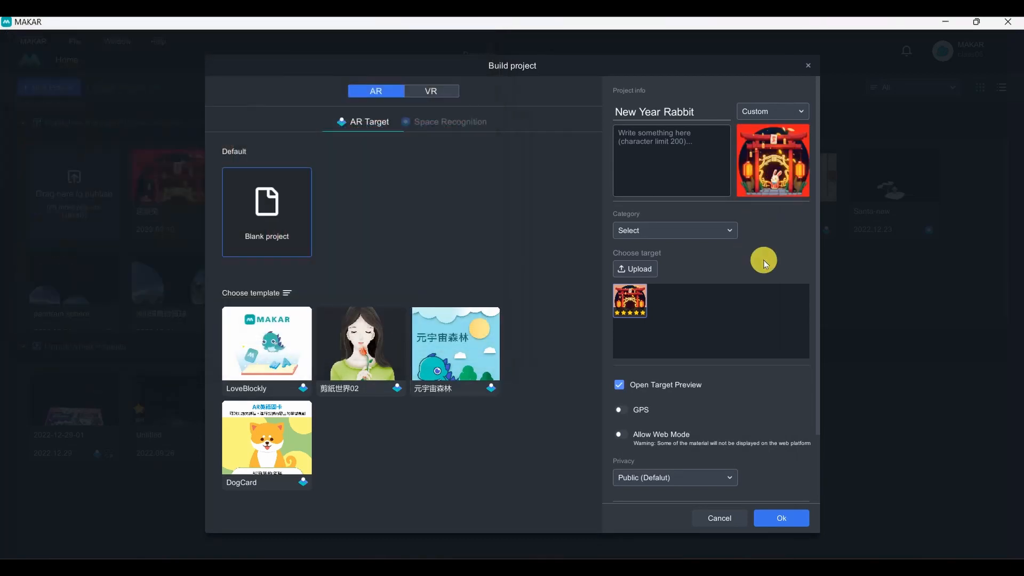
Set the project category to Art and design and look through the other available categories
click(708, 230)
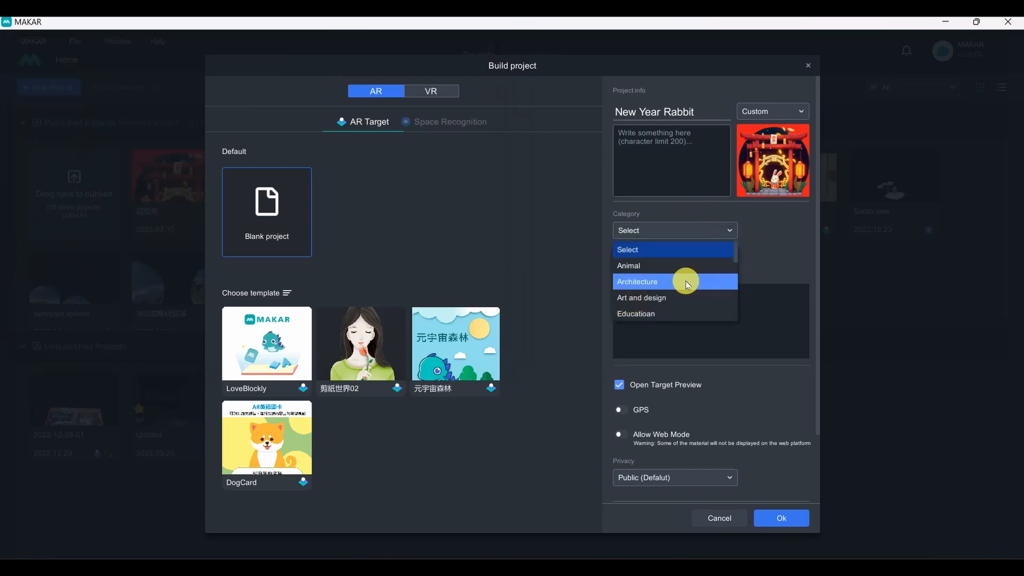
click(679, 296)
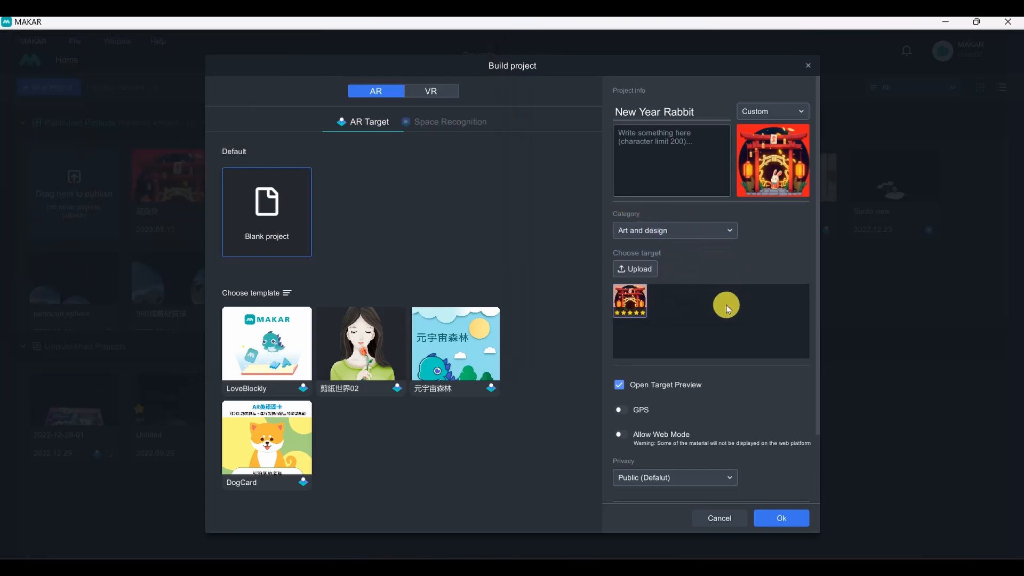
click(704, 230)
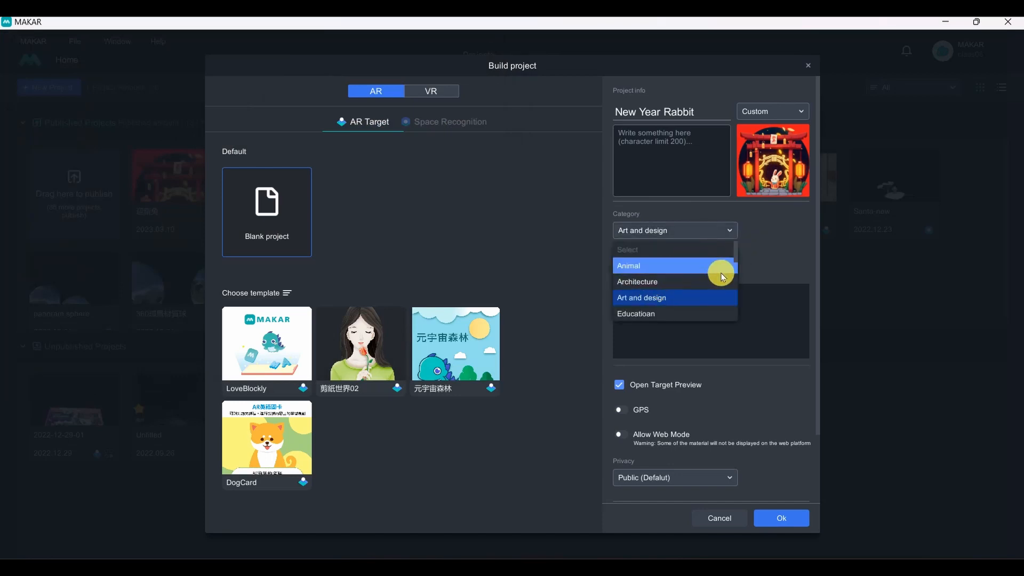
scroll(714, 275, down, 2)
scroll(713, 273, up, 2)
scroll(718, 266, down, 2)
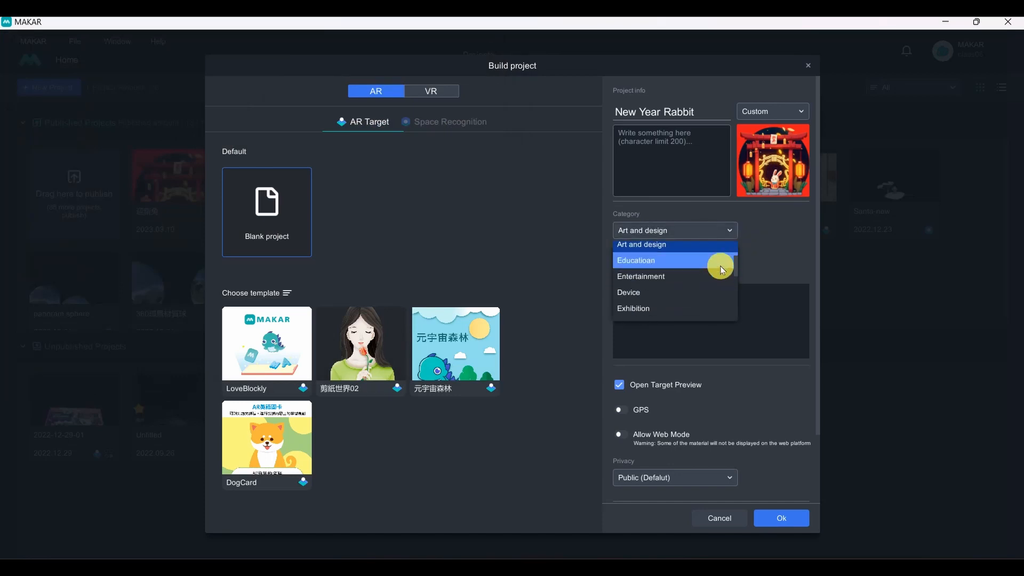
click(788, 254)
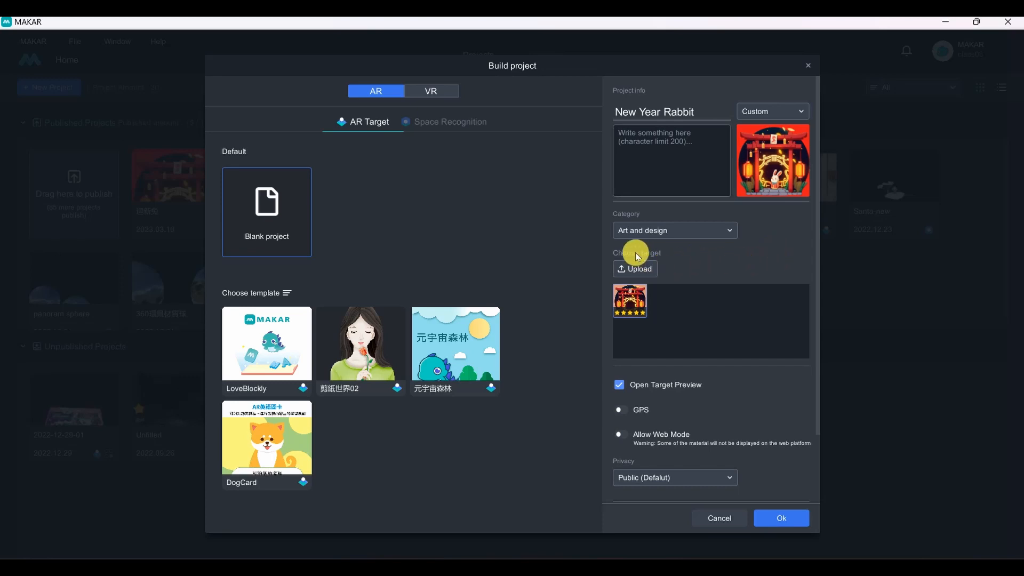
Upload ta3.jpg as the AR target image and create the project with it
click(654, 269)
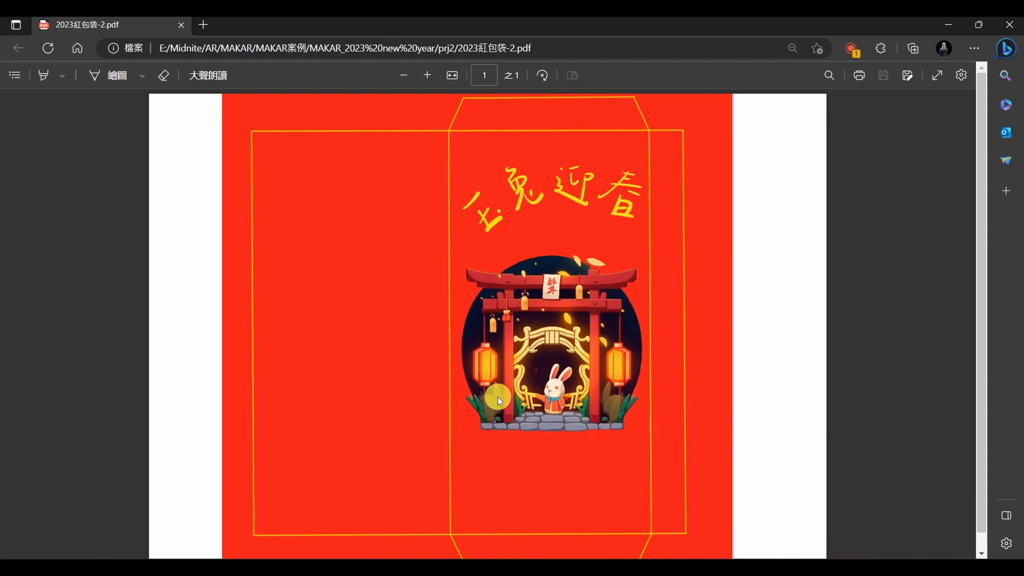
click(949, 25)
click(218, 144)
click(399, 329)
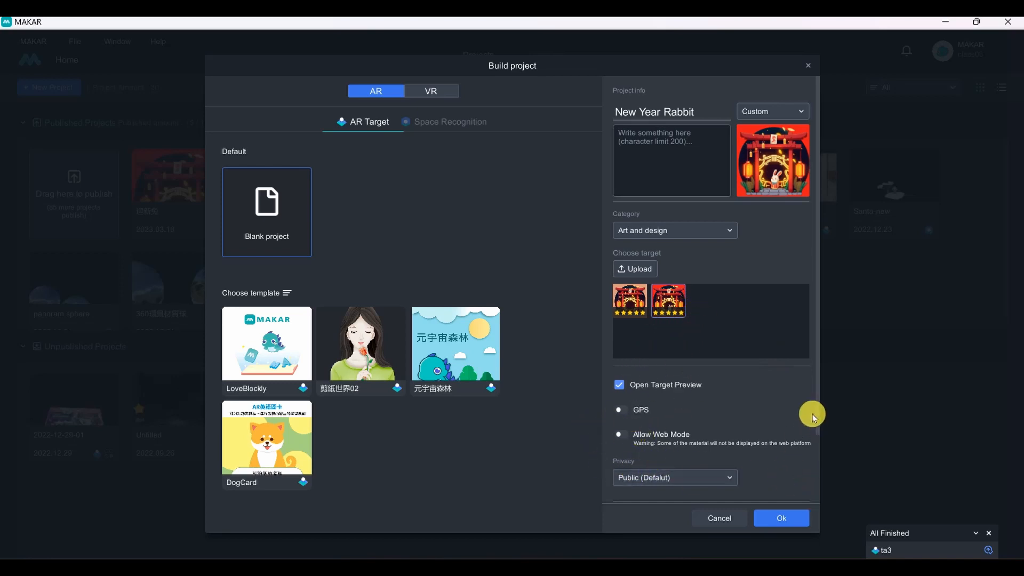
scroll(806, 408, down, 3)
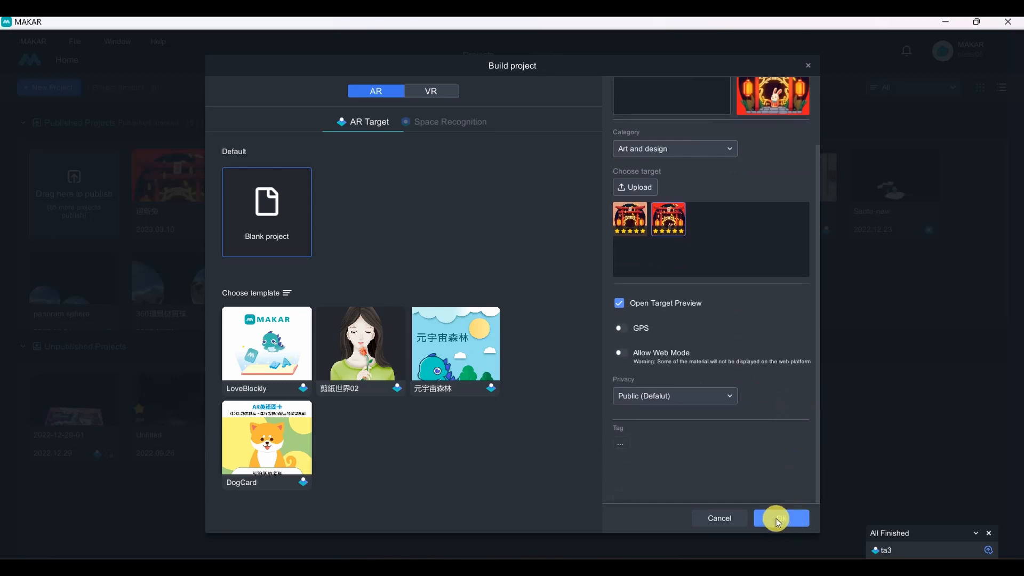
click(792, 518)
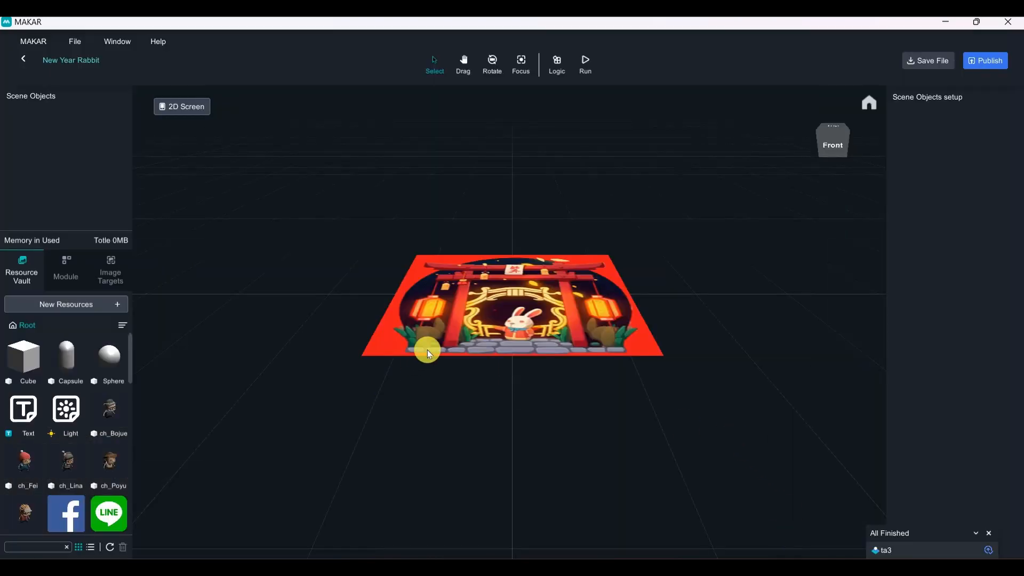
Examine the gate target image in the 3D scene from a higher angle and at different distances
right_drag(429, 351, 540, 266)
scroll(584, 260, up, 6)
scroll(583, 260, down, 5)
scroll(584, 260, down, 2)
scroll(583, 261, up, 6)
scroll(559, 318, down, 5)
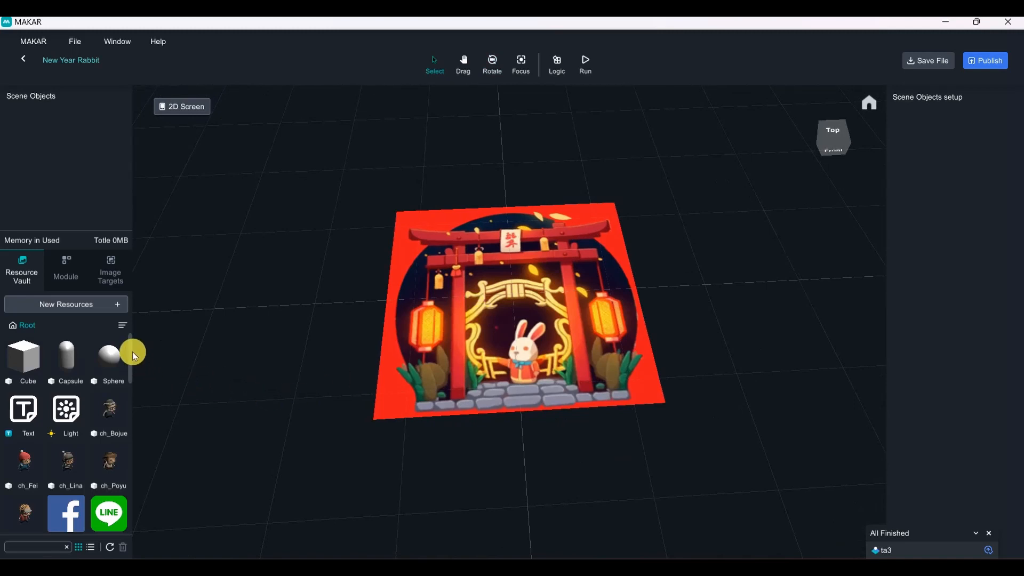
Create a new folder in the root of the Resource Vault
drag(132, 350, 130, 530)
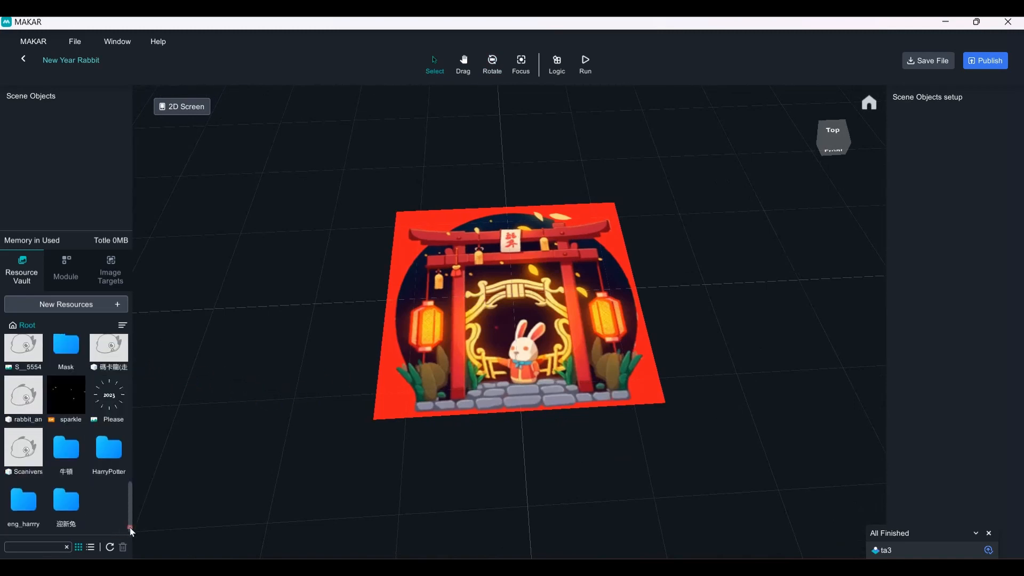
right_click(106, 509)
click(175, 474)
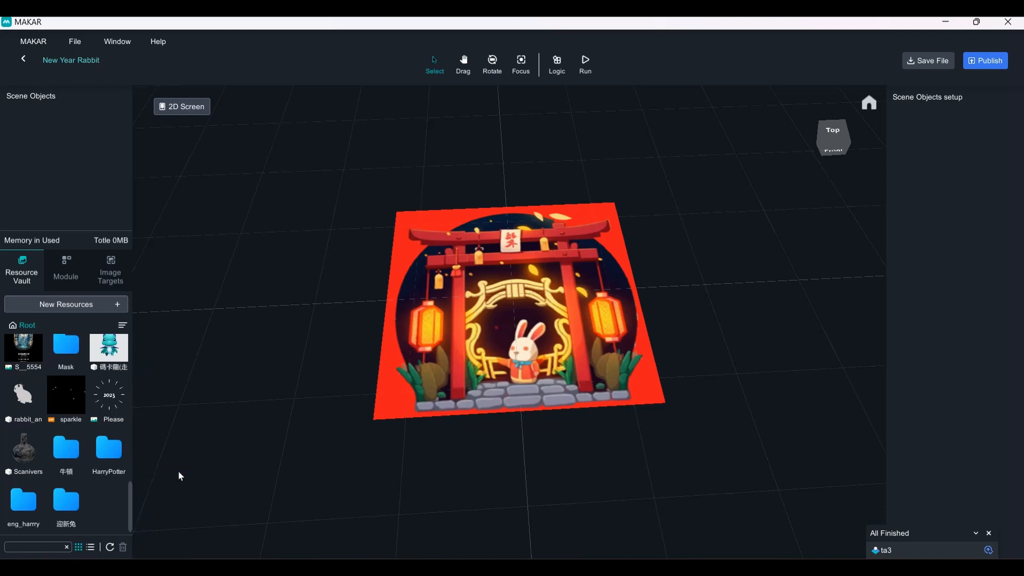
click(78, 306)
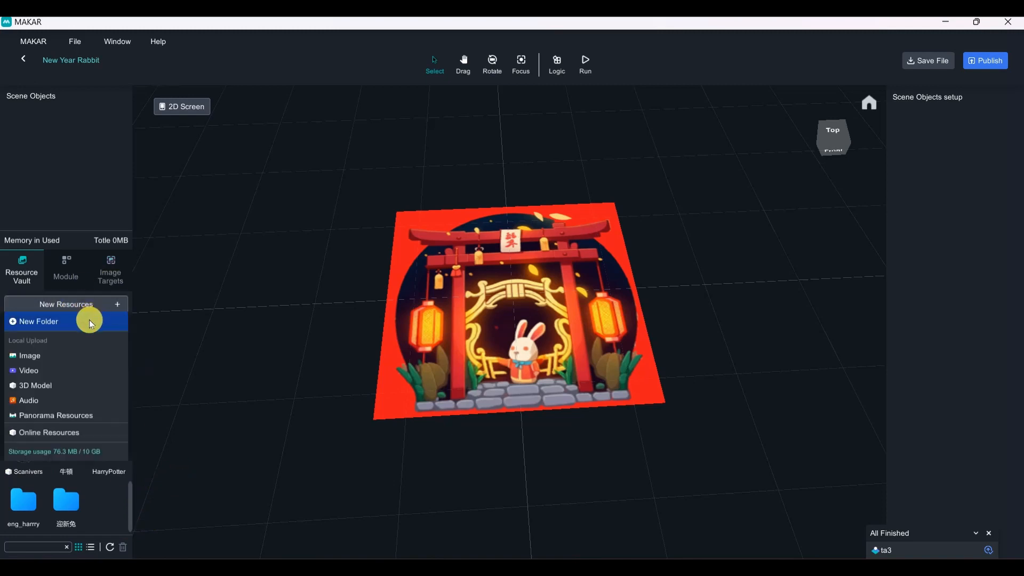
click(90, 321)
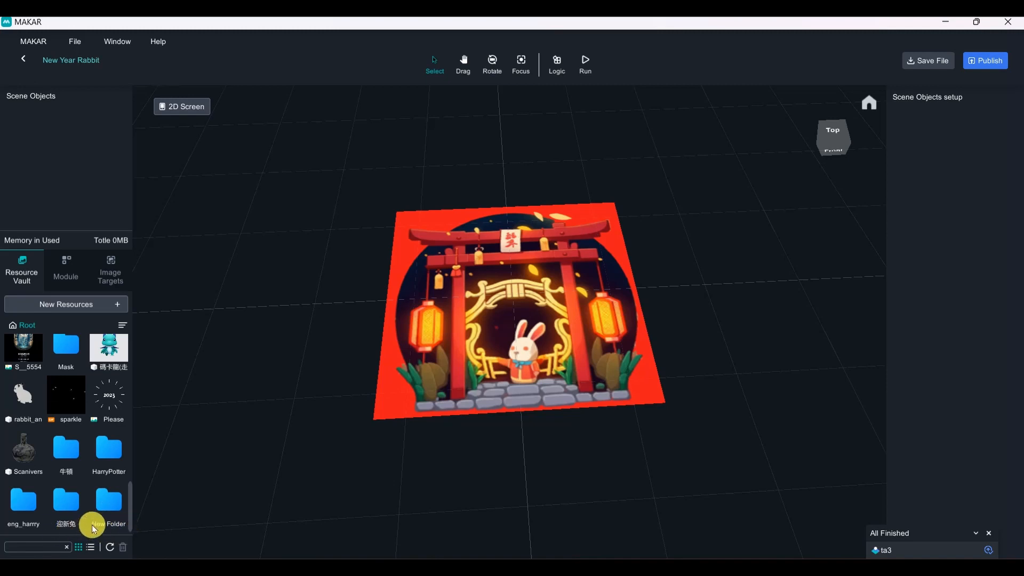
Rename the new Resource Vault folder to NewYearRabbit and open it
double_click(112, 522)
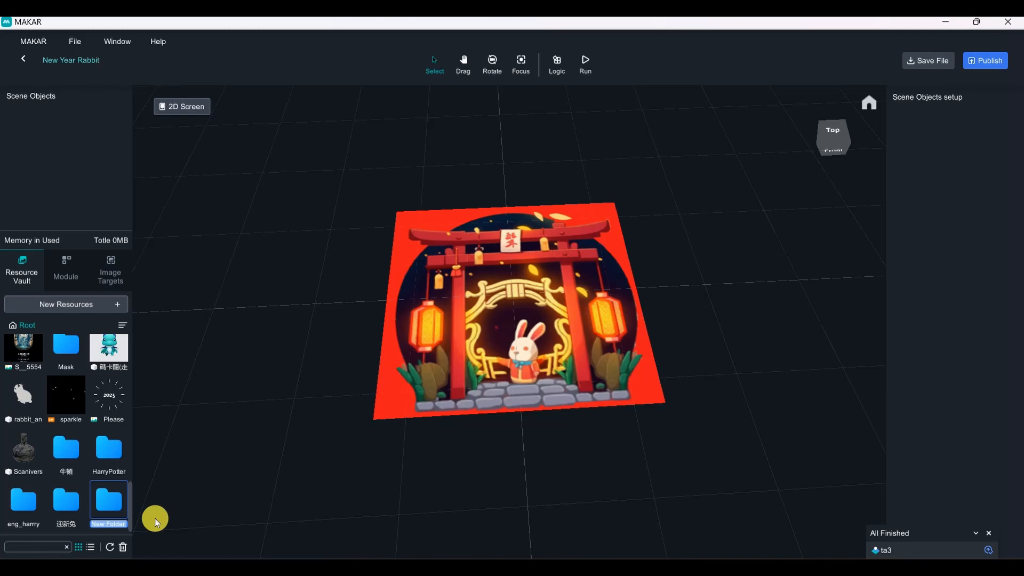
key(BackSpace)
text(New)
text(YearR)
text(abbit)
double_click(110, 499)
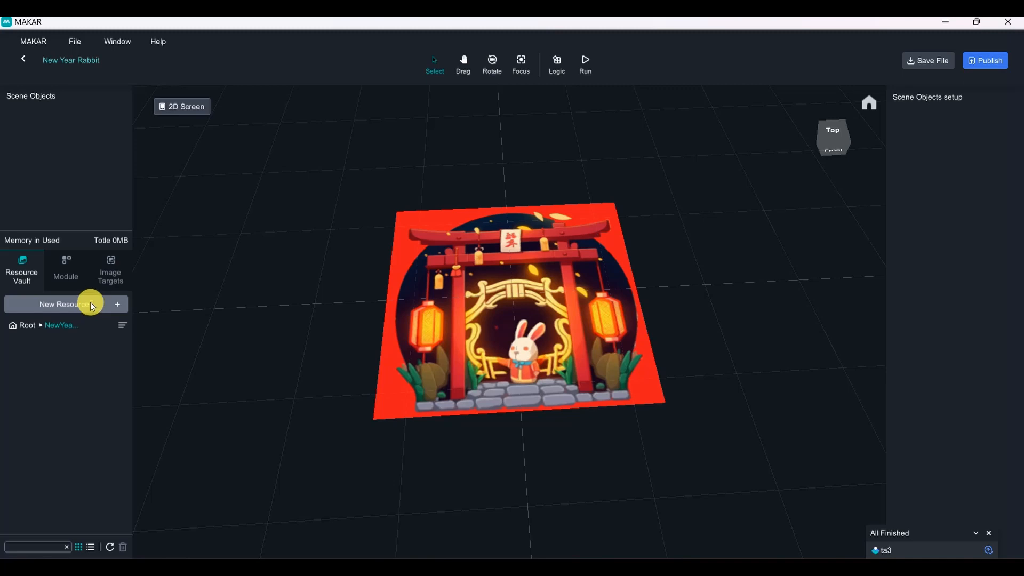
Look through the prepared images, GIFs, video, 3D models and audio in the rec asset folder
click(54, 566)
click(88, 506)
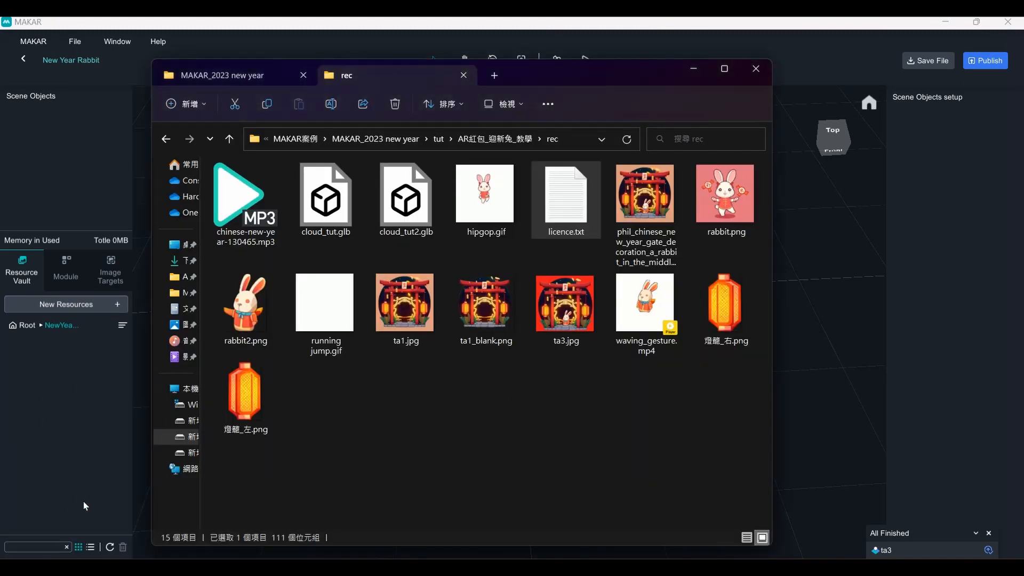
drag(560, 86, 671, 85)
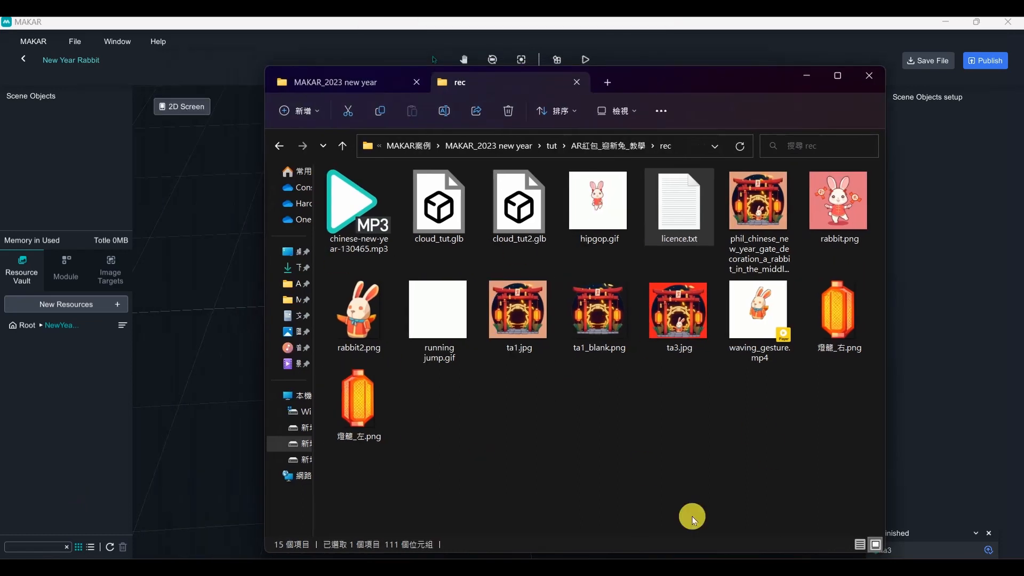
click(52, 447)
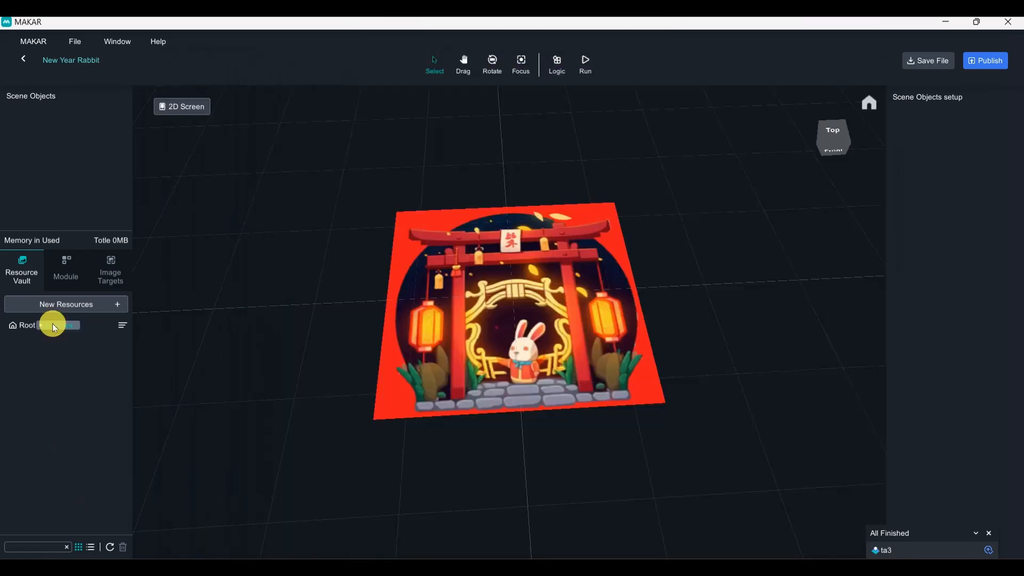
click(75, 304)
click(76, 305)
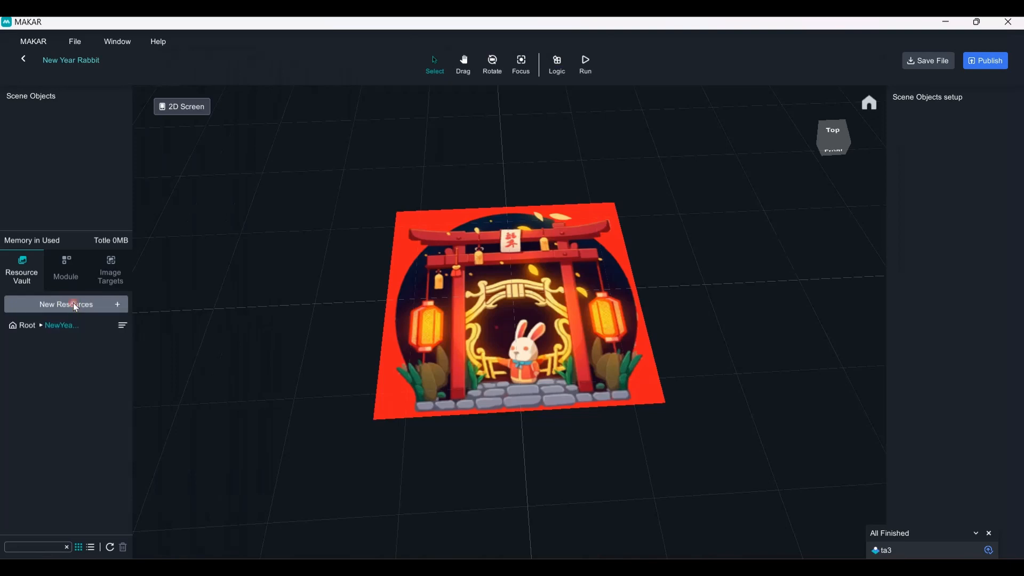
click(85, 524)
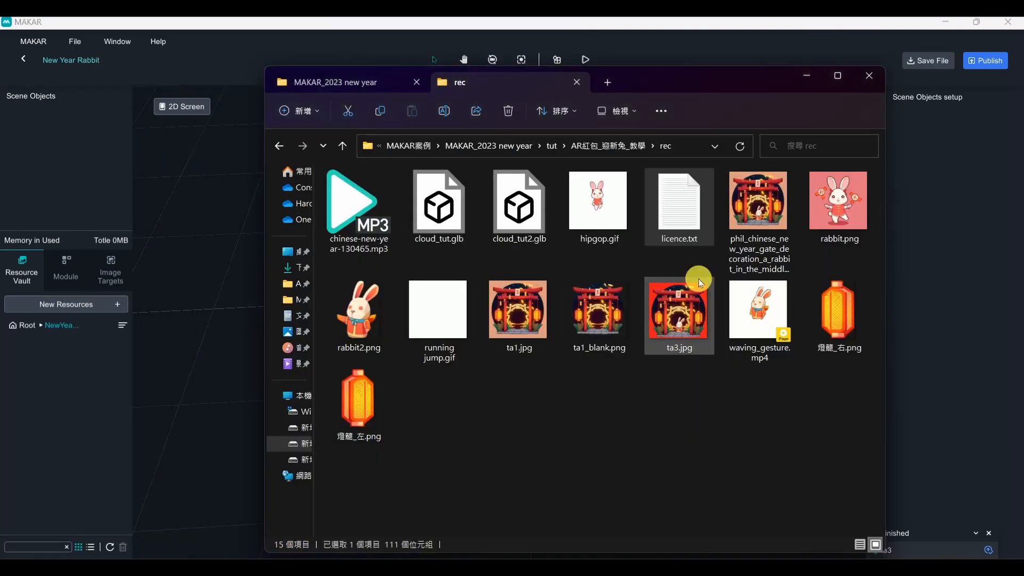
click(667, 208)
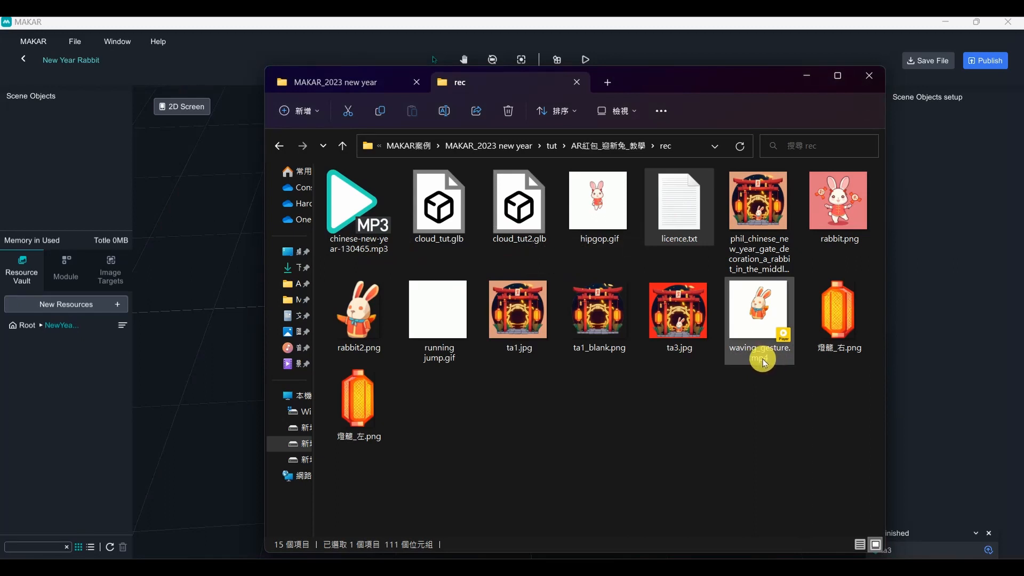
click(657, 444)
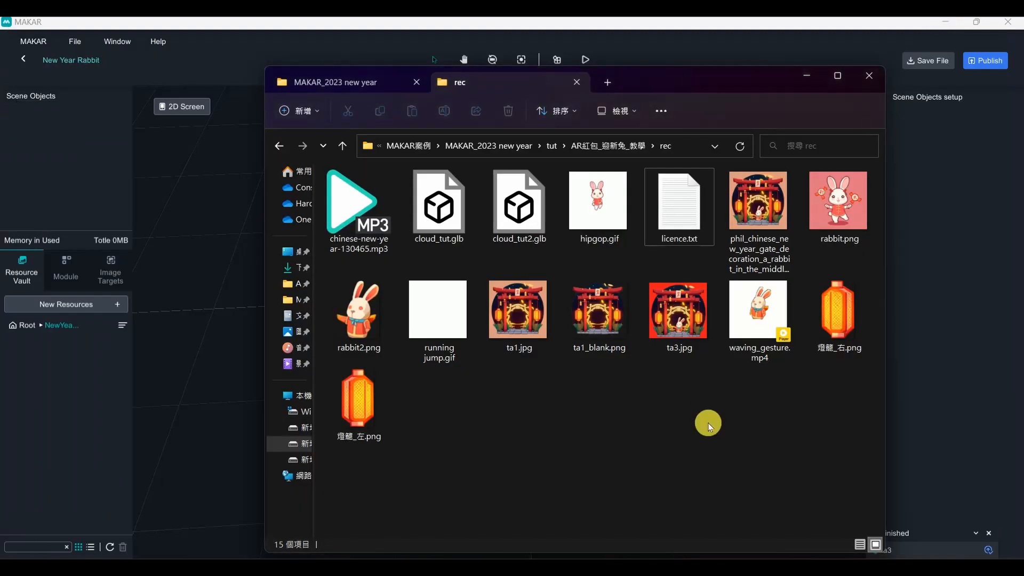
click(730, 361)
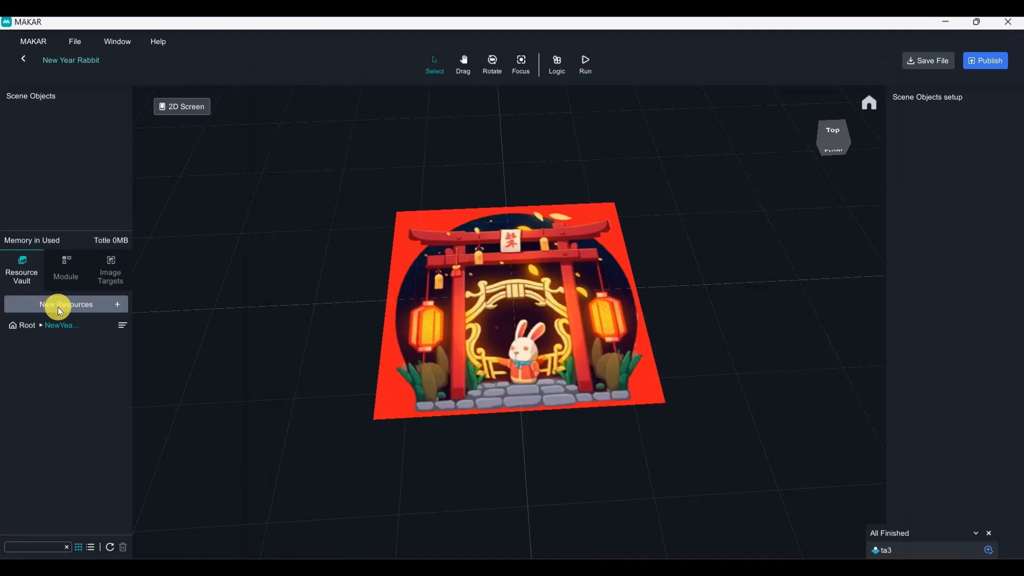
Upload the images ta1_blank.png, hipgop.gif, running jump.gif, 燈籠_右.png and 燈籠_左.png into the NewYearRabbit folder
click(57, 305)
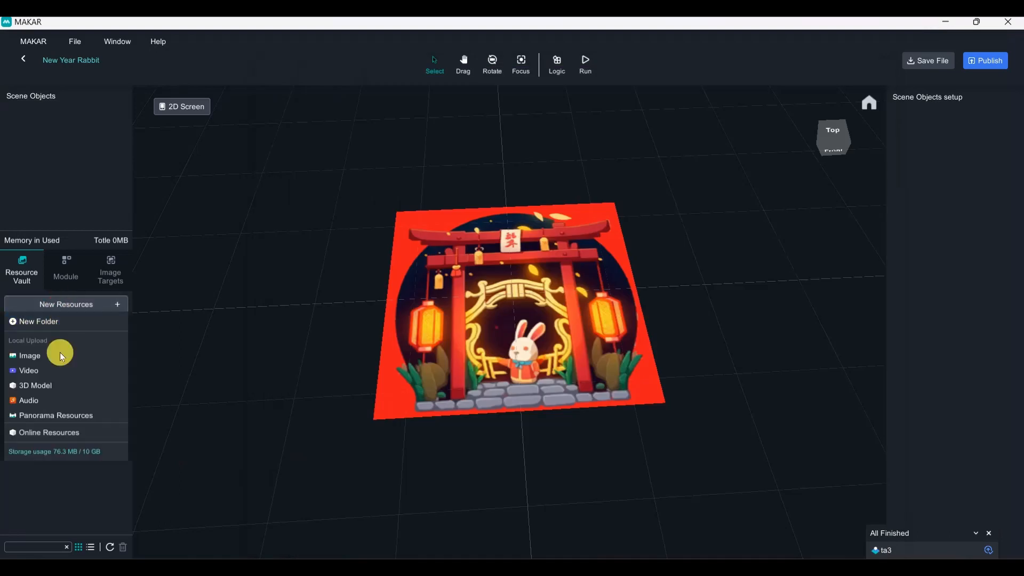
click(47, 356)
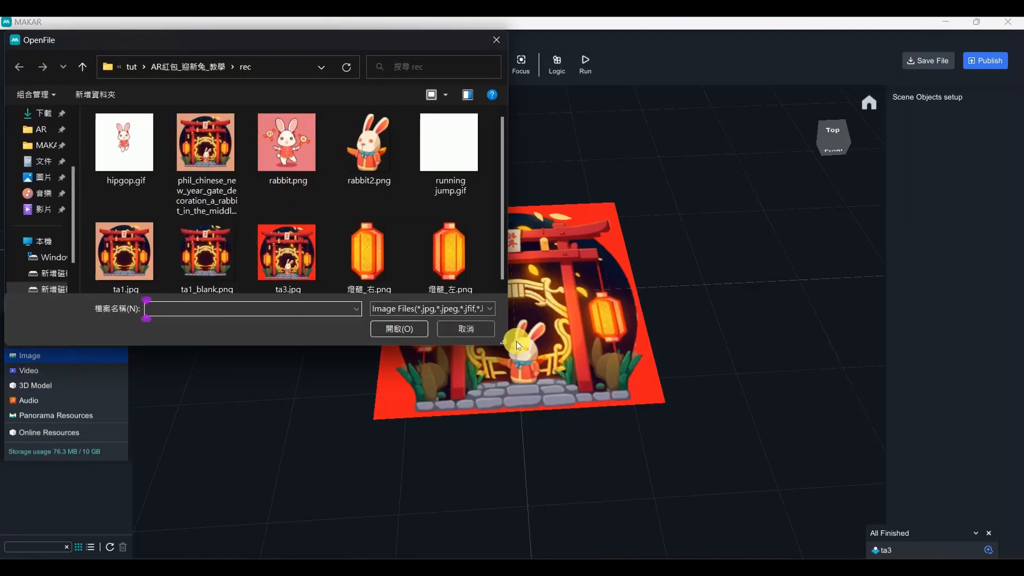
drag(503, 341, 546, 386)
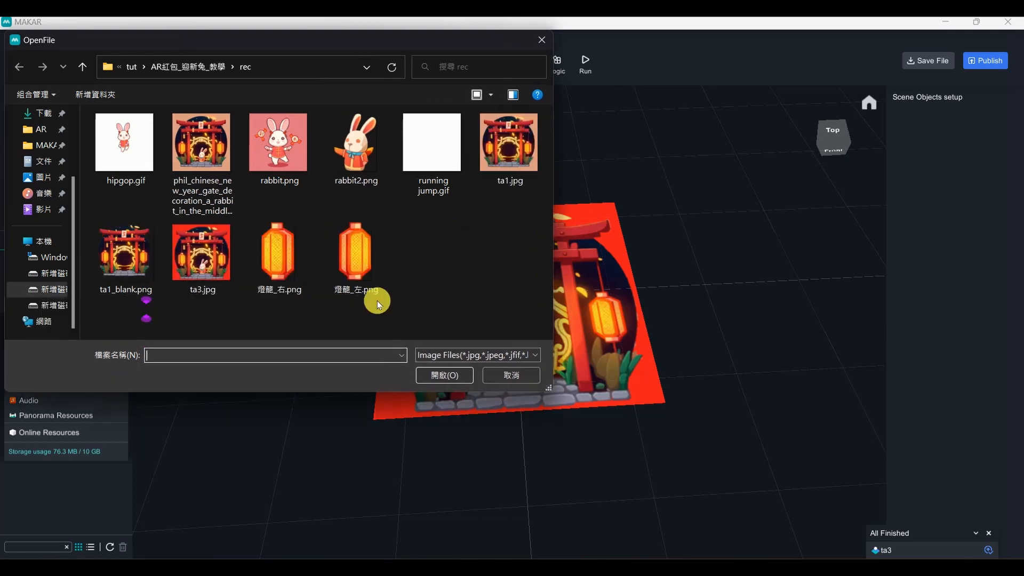
click(120, 288)
click(213, 268)
click(118, 261)
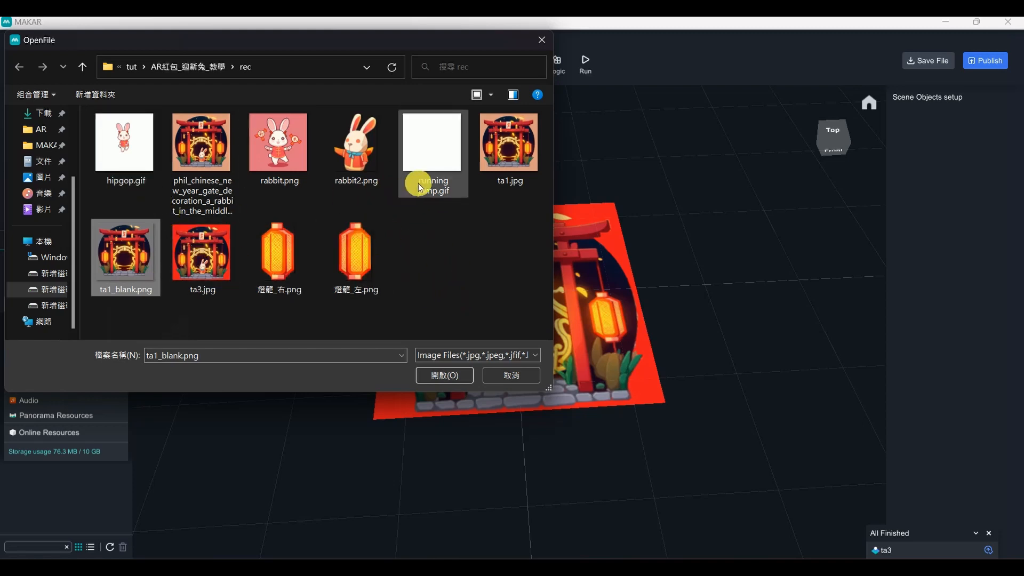
ctrl+click(127, 157)
ctrl+click(441, 191)
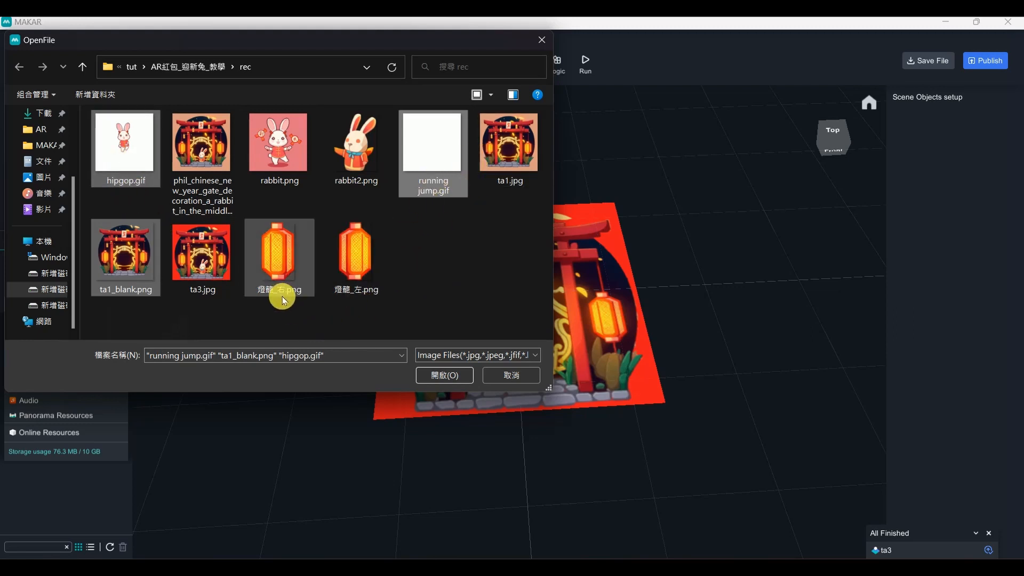
ctrl+click(276, 277)
ctrl+click(357, 277)
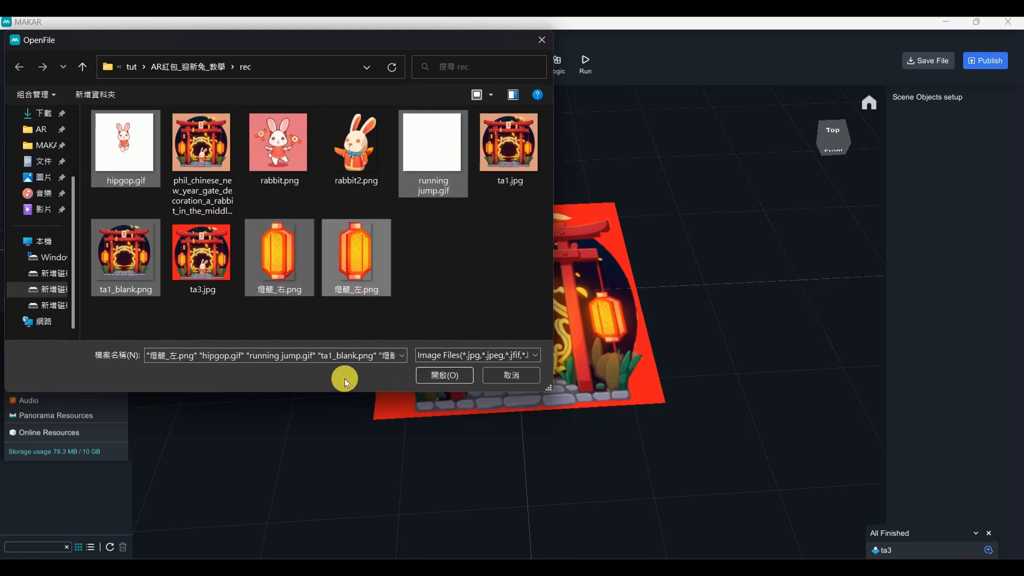
click(447, 377)
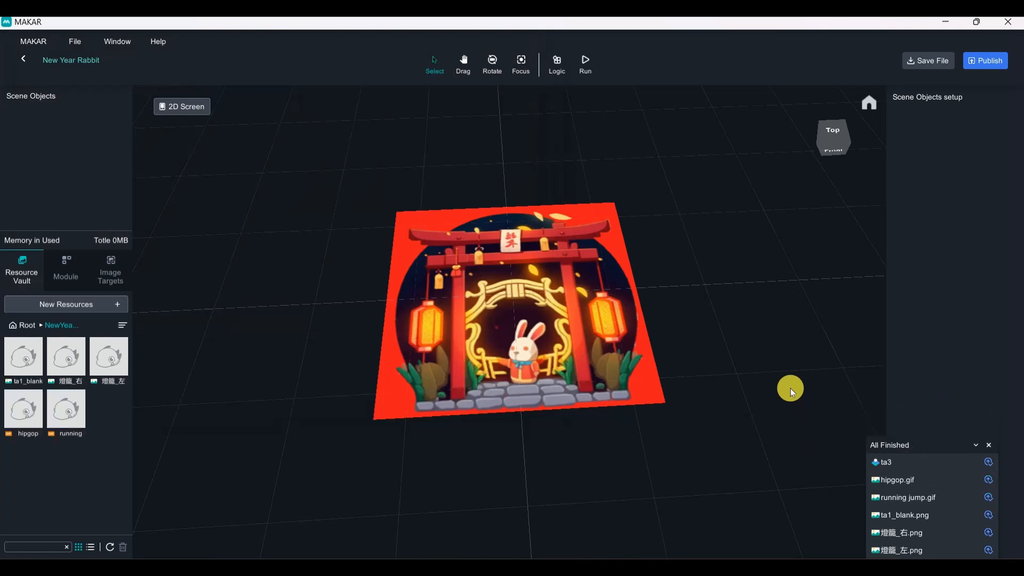
Upload the video file waving_gesture.mp4 from the rec folder into the NewYearRabbit folder
click(80, 307)
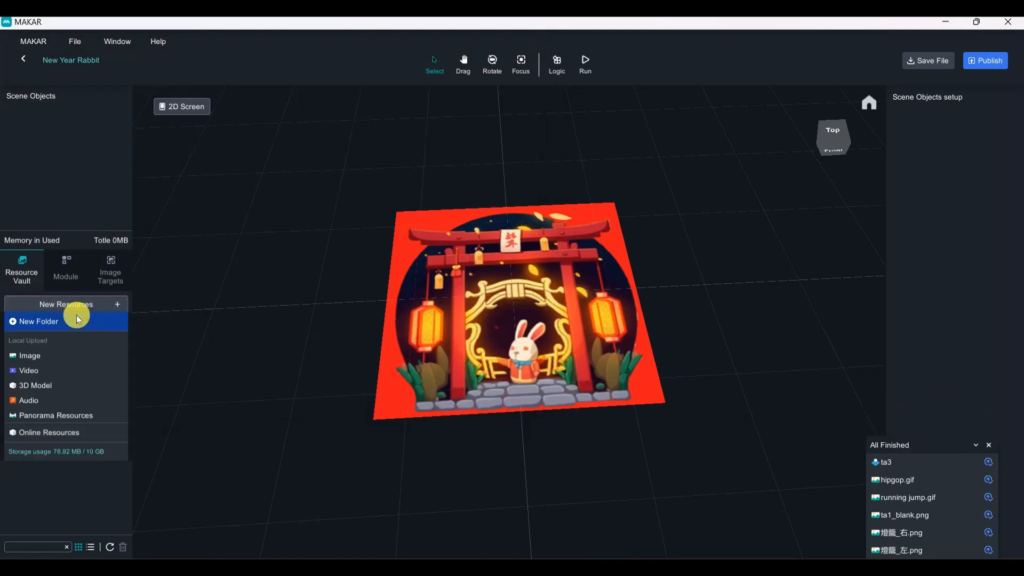
mouse_move(49, 373)
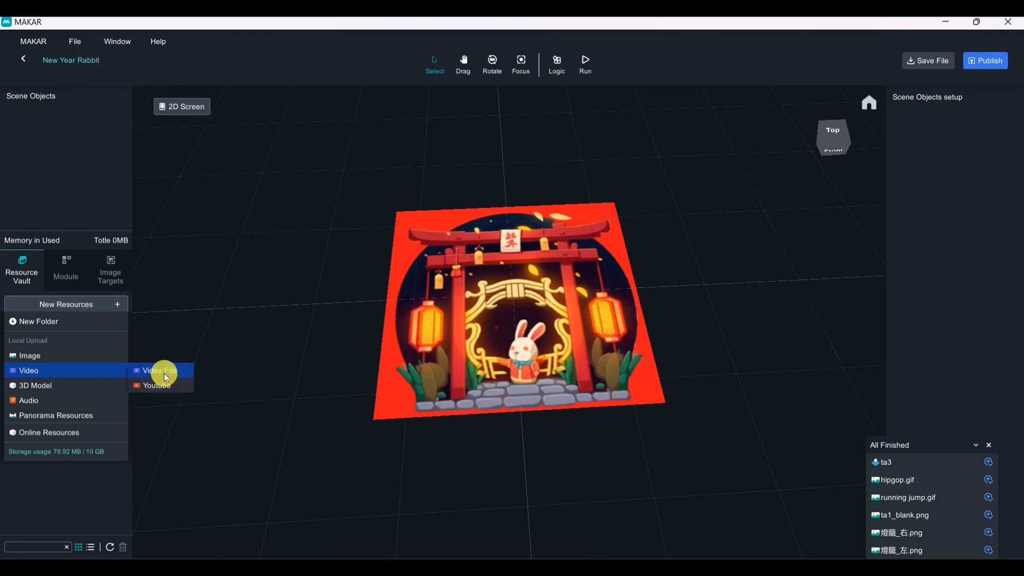
click(167, 370)
click(138, 145)
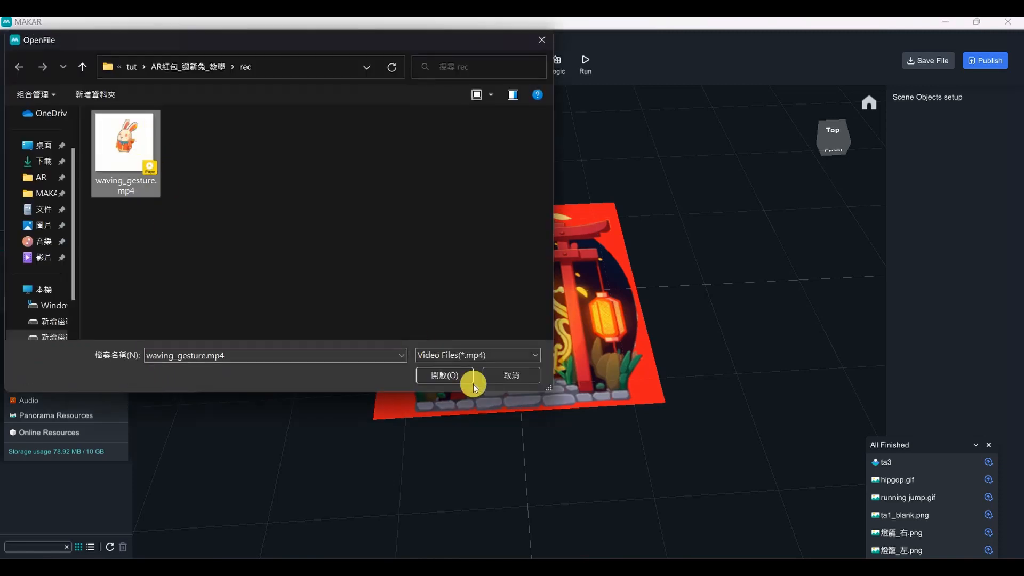
click(450, 376)
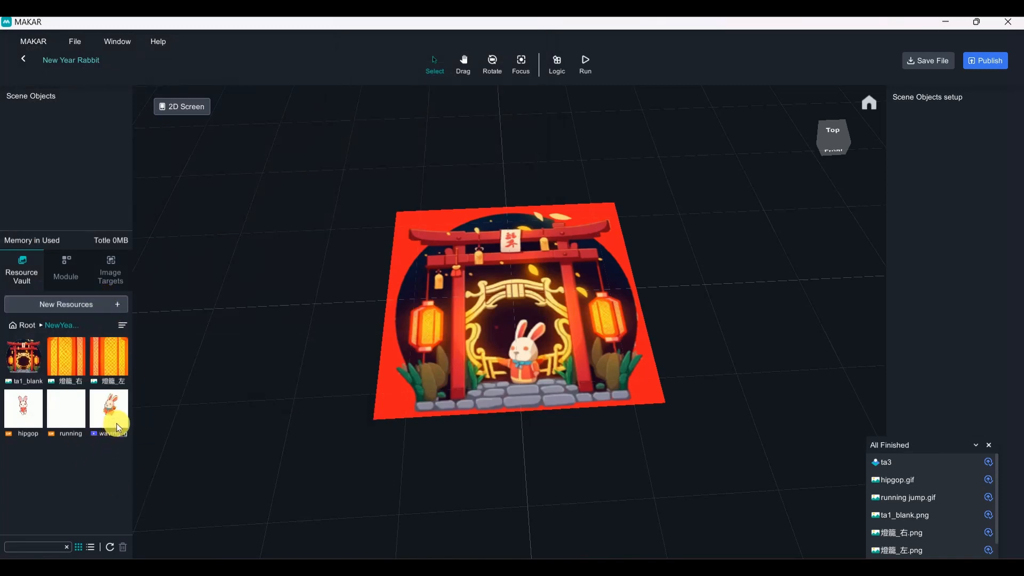
Try to upload the 3D model cloud_tut.glb into the NewYearRabbit folder
click(87, 305)
mouse_move(81, 370)
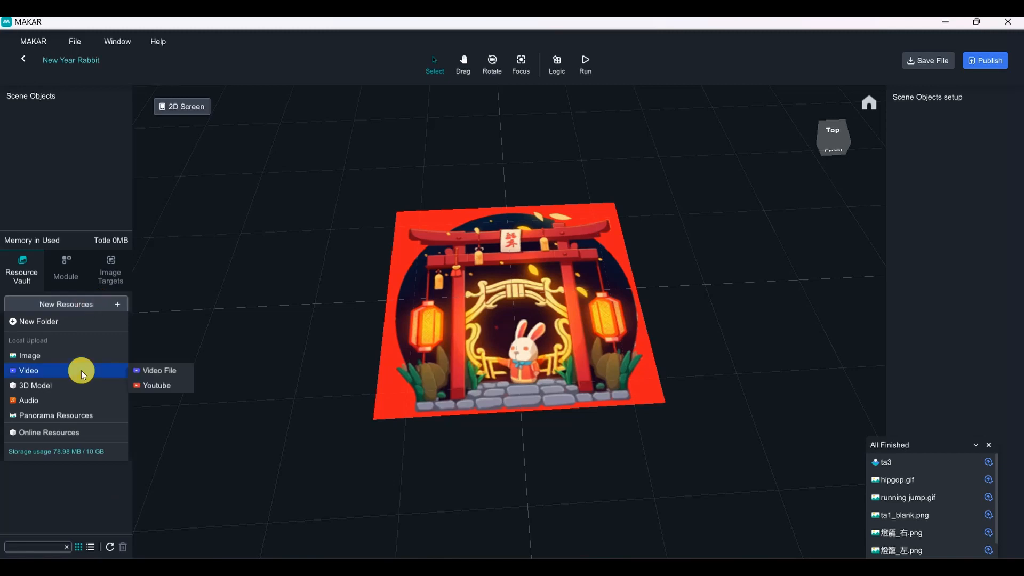
click(38, 385)
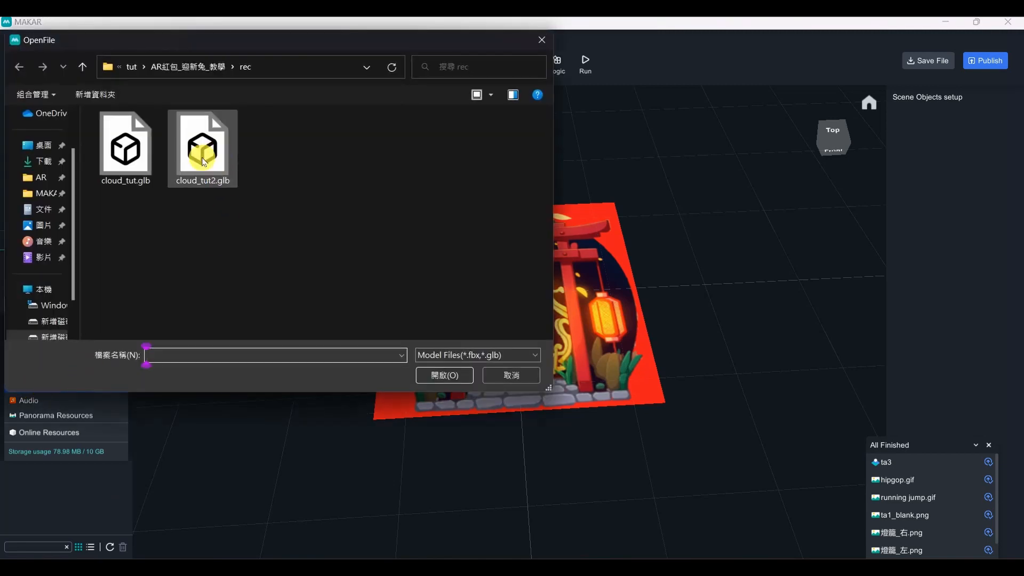
click(126, 147)
click(444, 375)
click(528, 330)
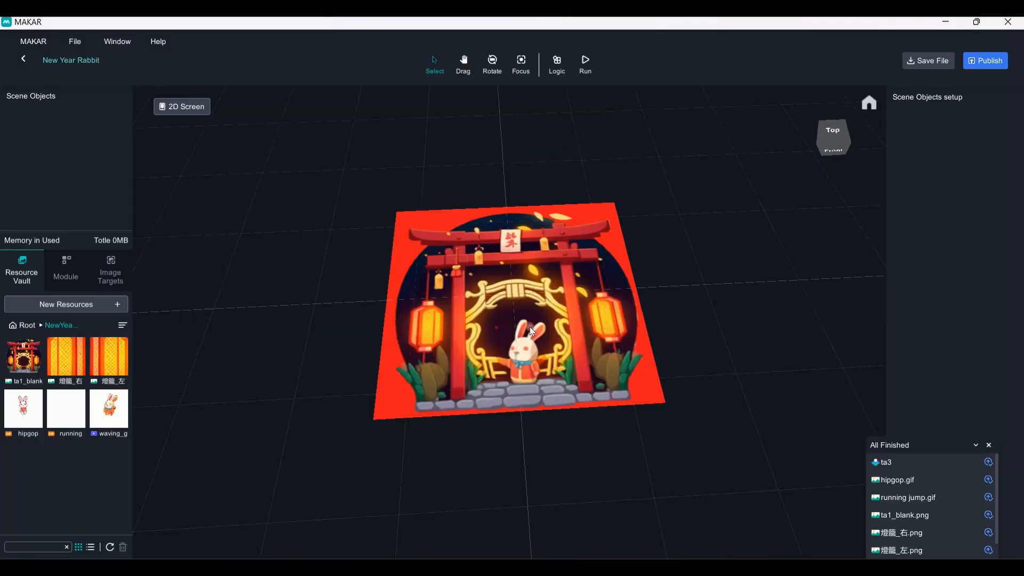
Upload the 3D model cloud_tut2.glb into the NewYearRabbit folder
click(92, 306)
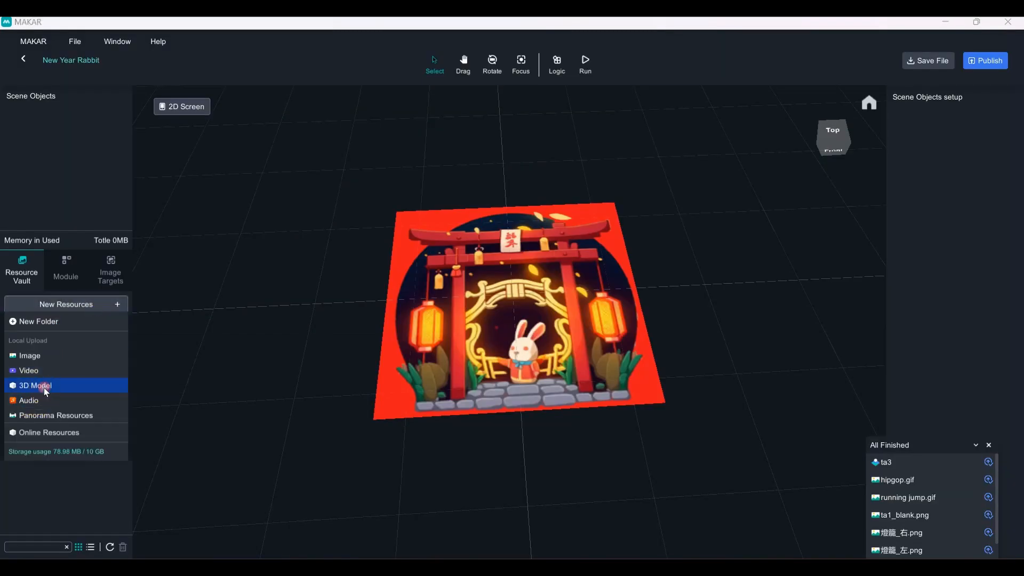
click(44, 387)
click(208, 157)
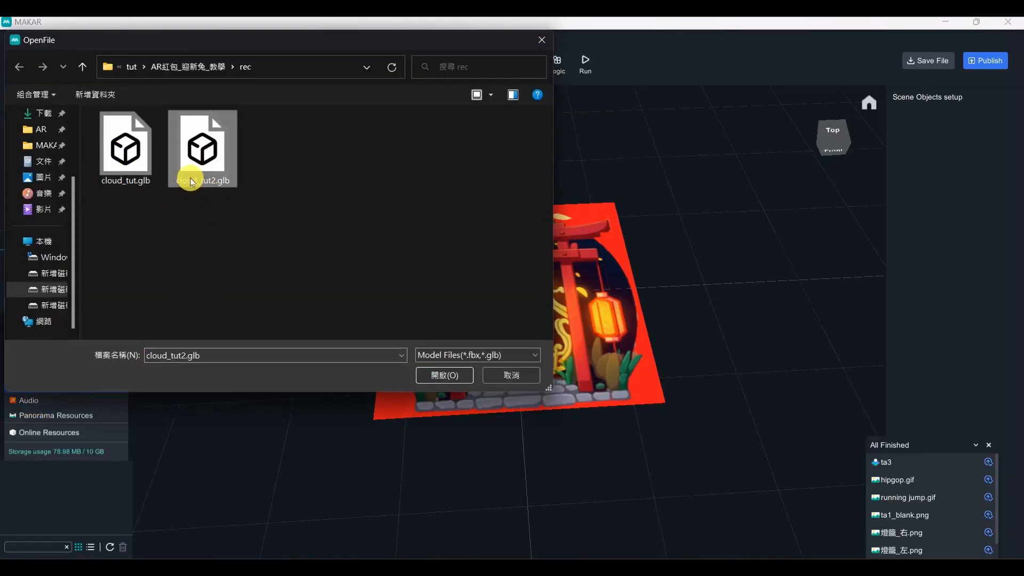
click(437, 378)
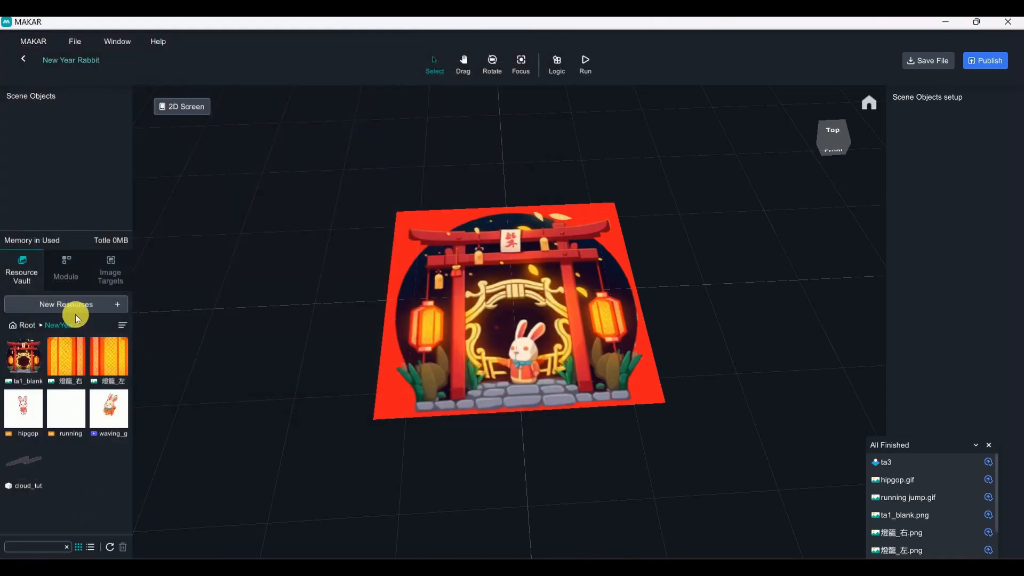
Upload the audio file chinese-new-year-130465.mp3 into the NewYearRabbit folder and dismiss the list of finished uploads
click(65, 302)
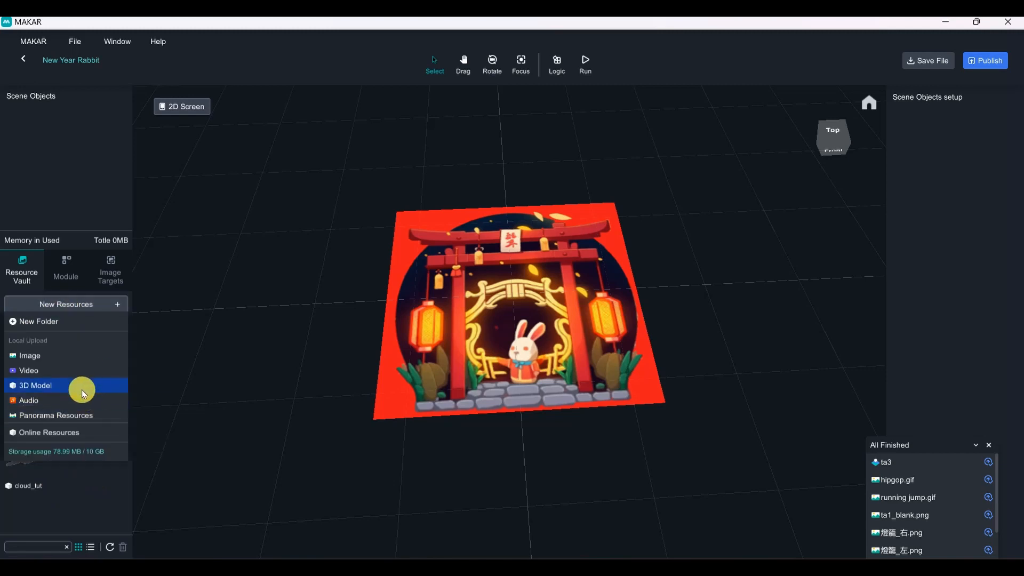
click(53, 403)
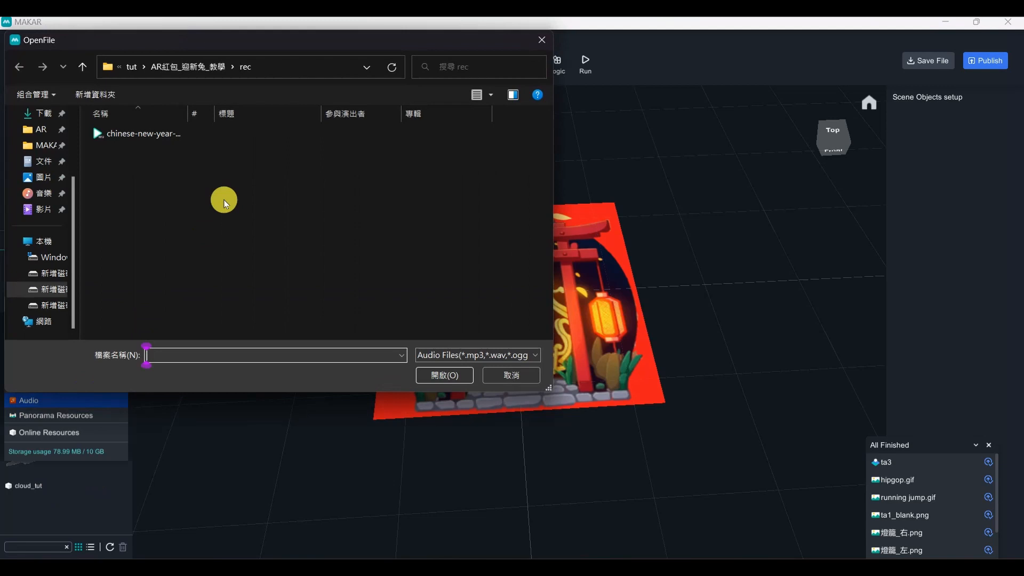
click(141, 136)
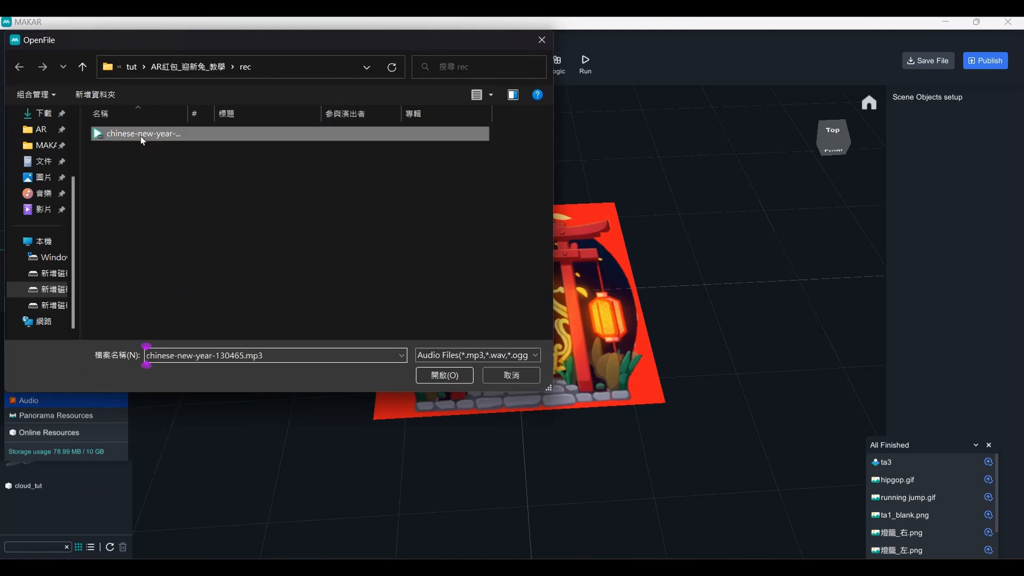
drag(188, 112, 256, 117)
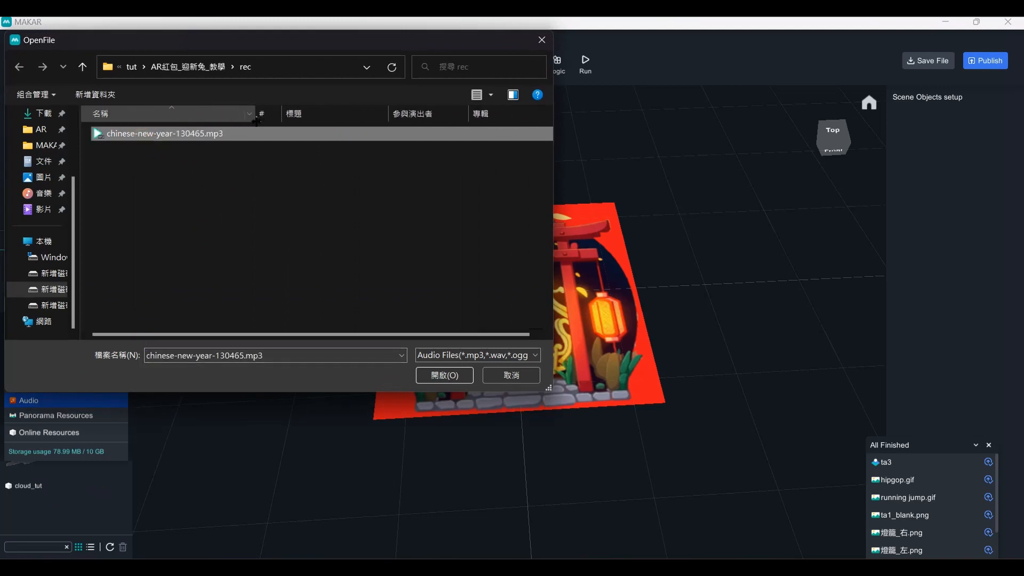
click(445, 374)
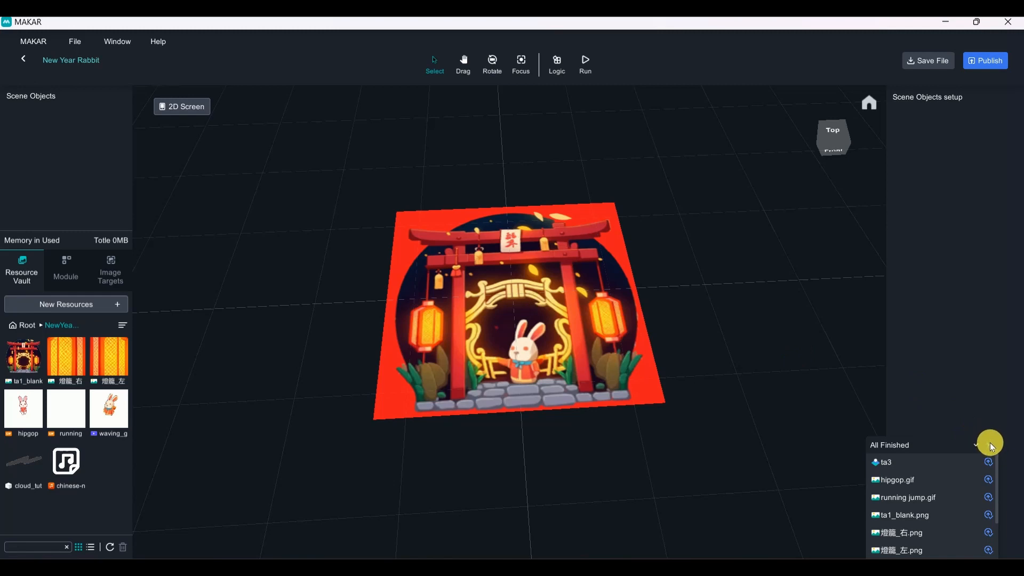
click(990, 445)
Add the ta1_blank image from the NewYearRabbit folder to the scene on the ta3 target
right_drag(785, 379, 525, 248)
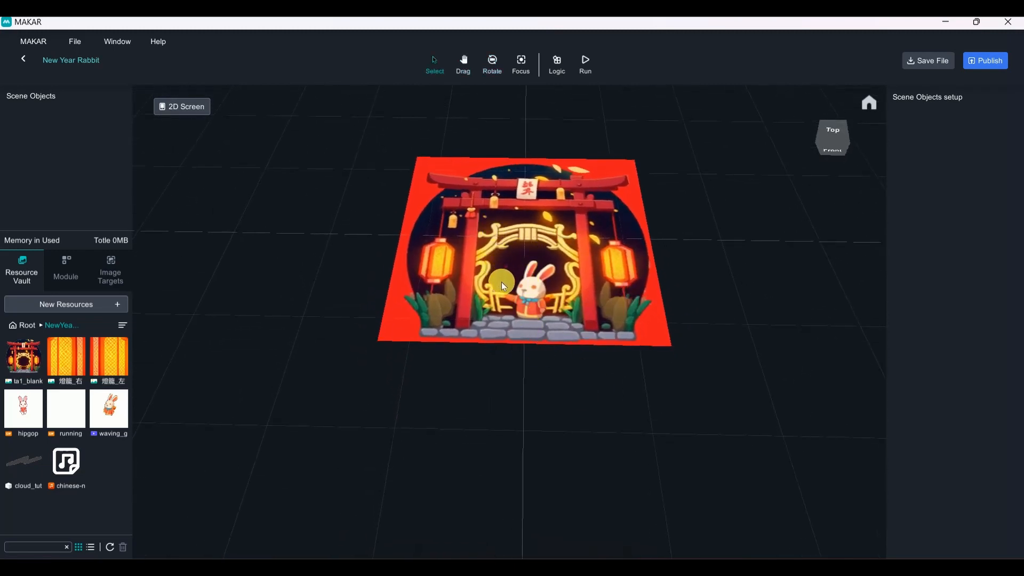
right_drag(527, 297, 608, 325)
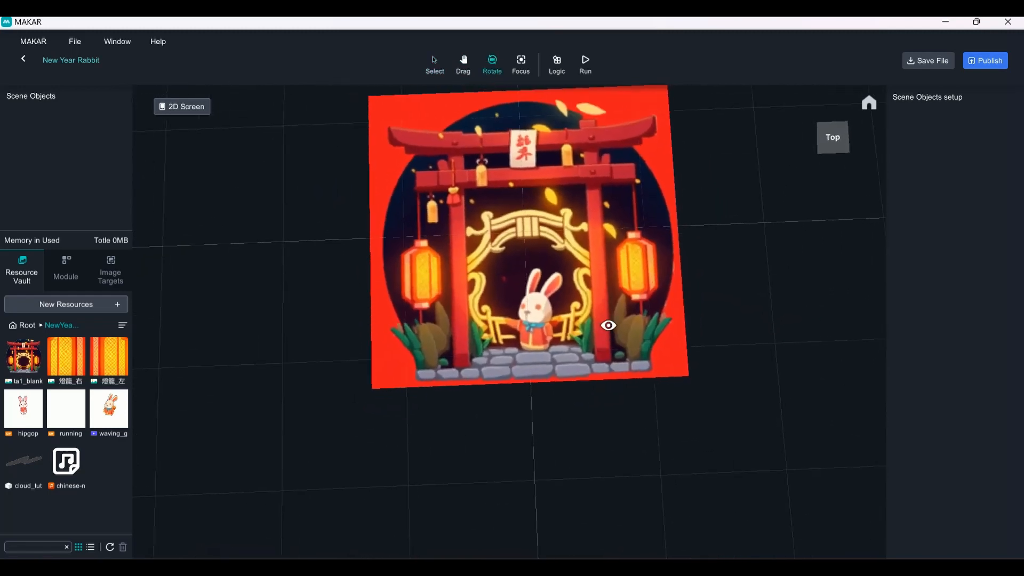
middle_drag(612, 304, 615, 327)
click(24, 360)
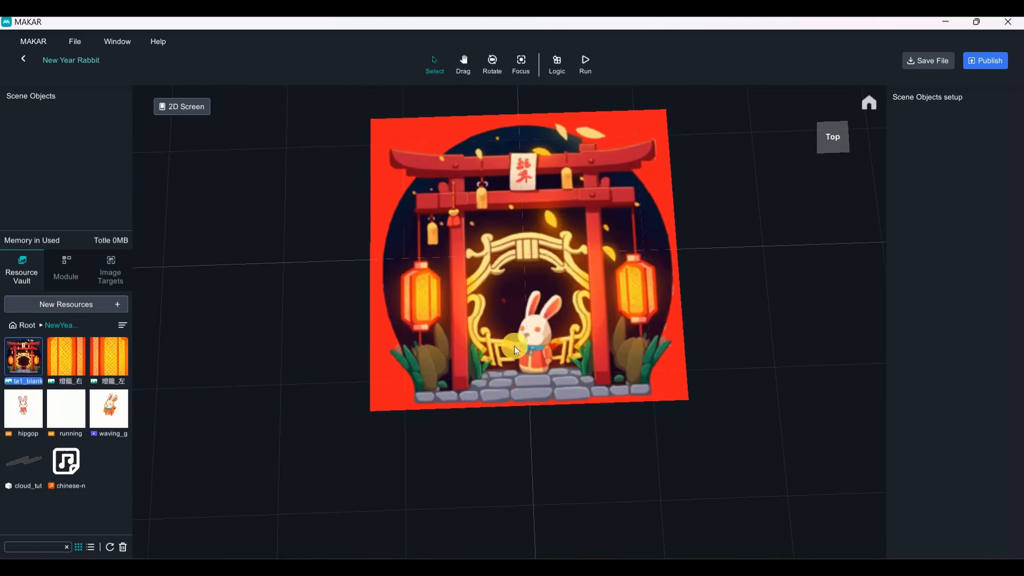
right_drag(461, 344, 550, 289)
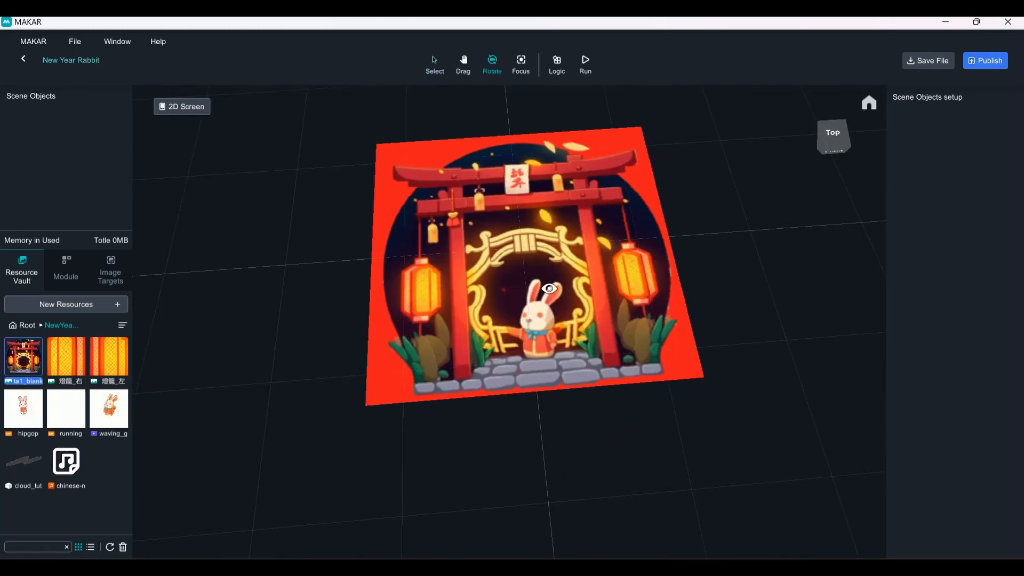
drag(27, 364, 545, 277)
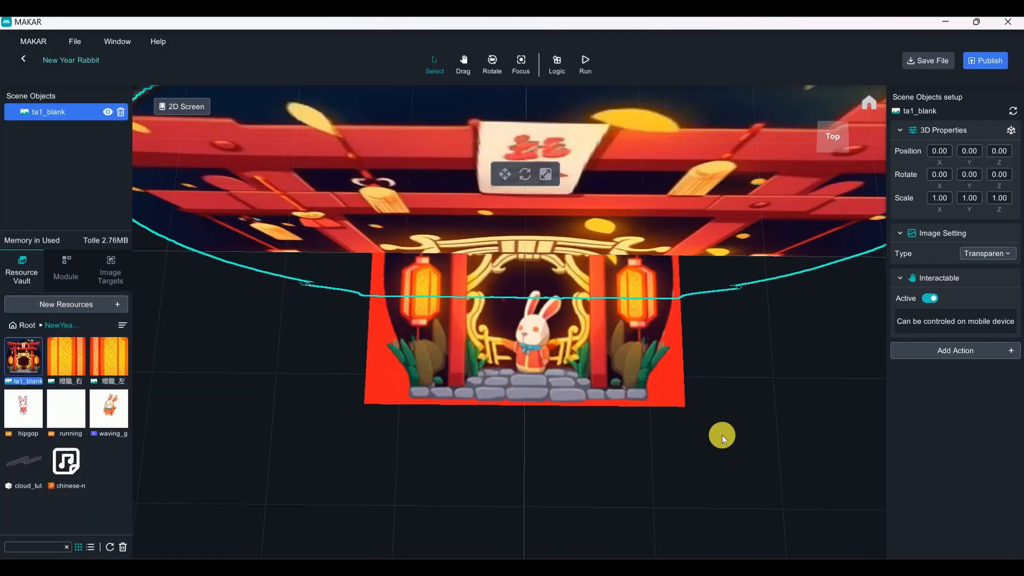
Examine the ta1_blank image's orientation against the target and try out its move, rotate and scale handles
right_drag(722, 434, 649, 282)
right_drag(543, 212, 657, 315)
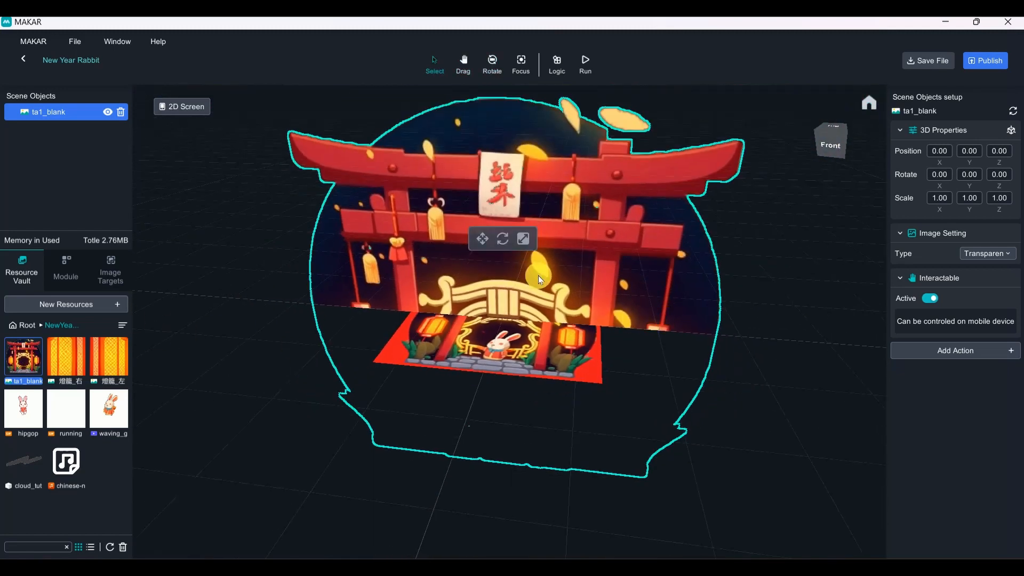
scroll(518, 278, up, 5)
scroll(518, 279, down, 5)
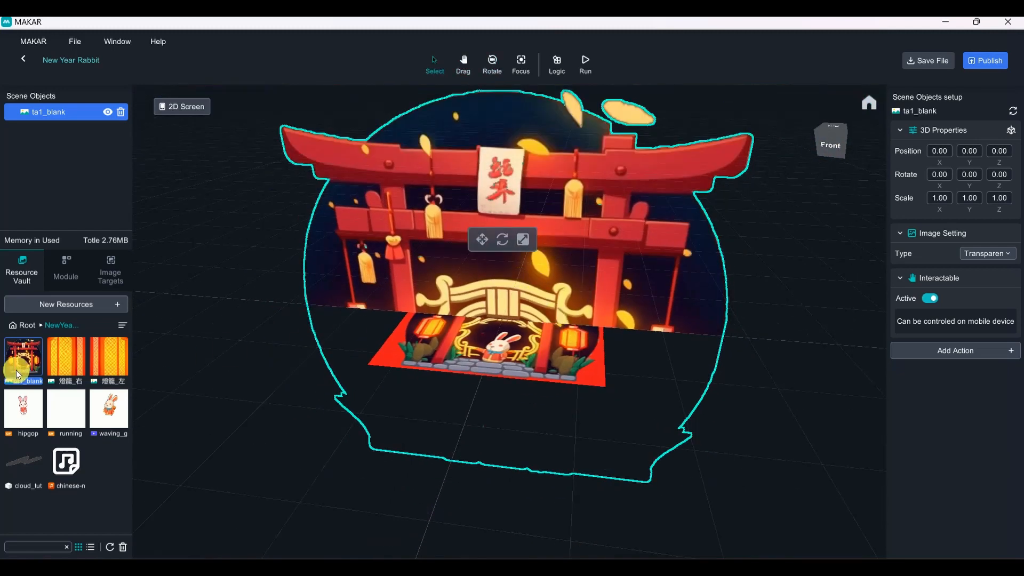
scroll(522, 306, up, 4)
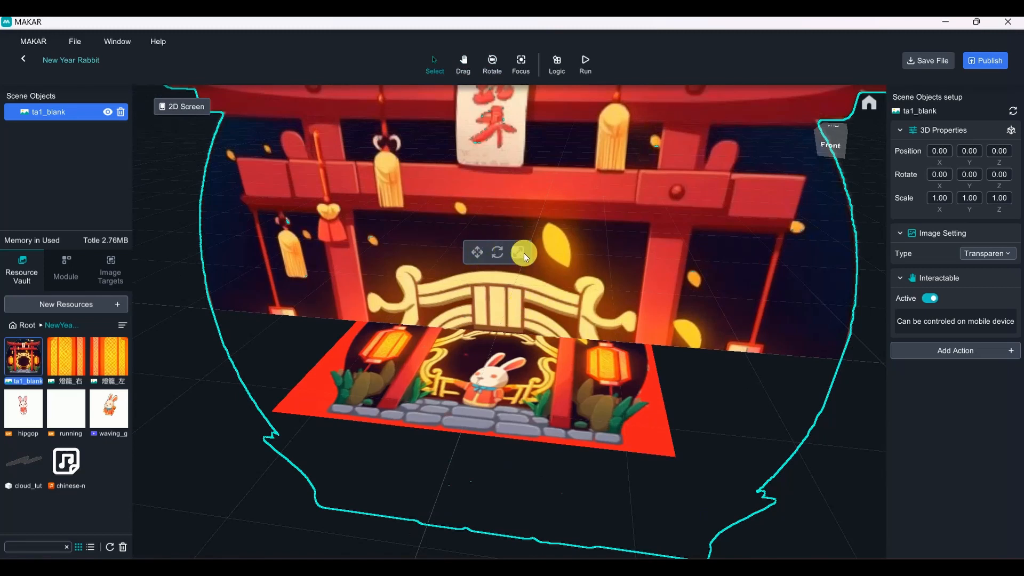
click(476, 251)
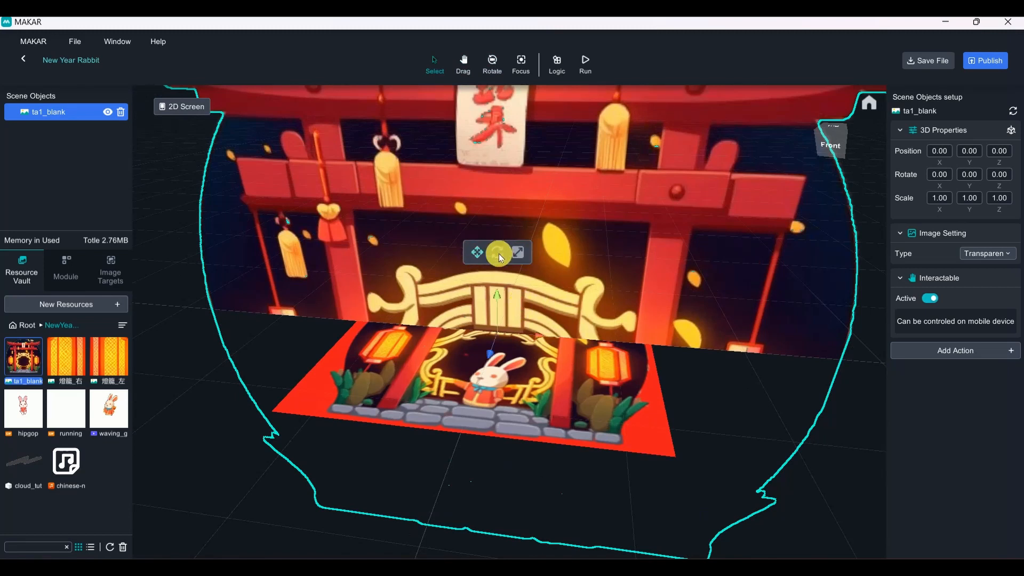
click(498, 252)
click(533, 254)
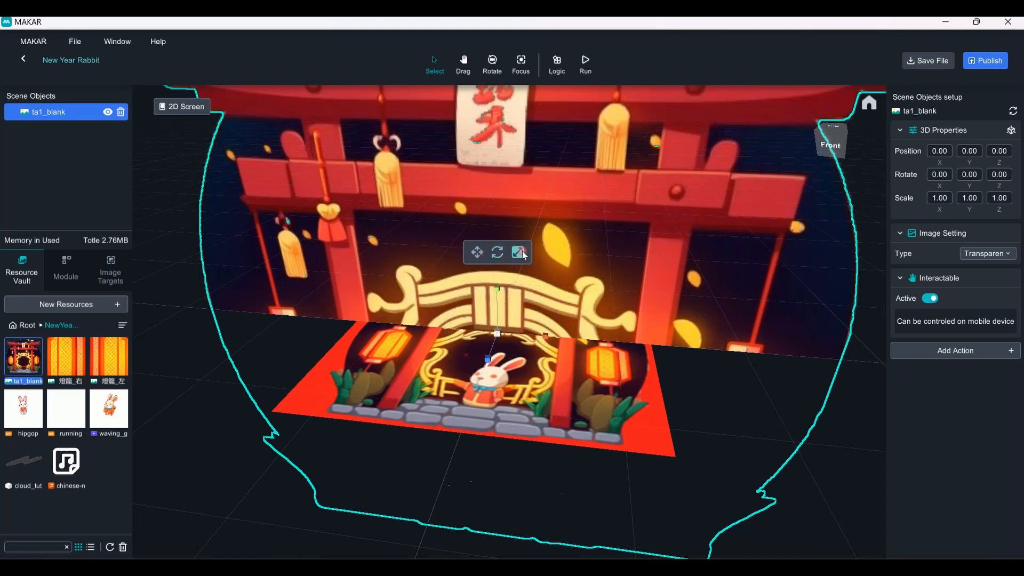
Rotate the ta1_blank image to 90 degrees about the X axis so it lies flat on the target
click(498, 251)
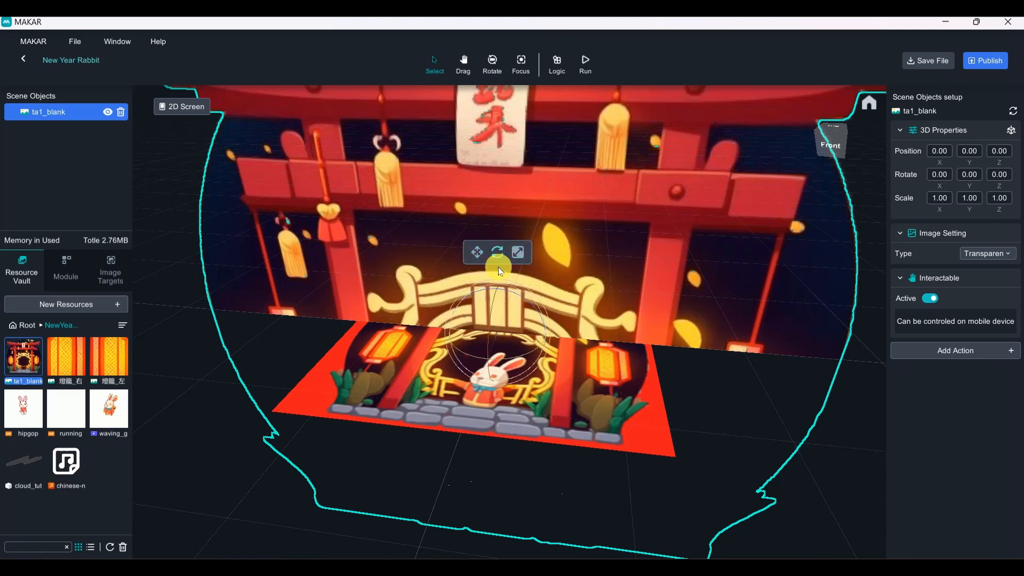
right_drag(552, 265, 461, 258)
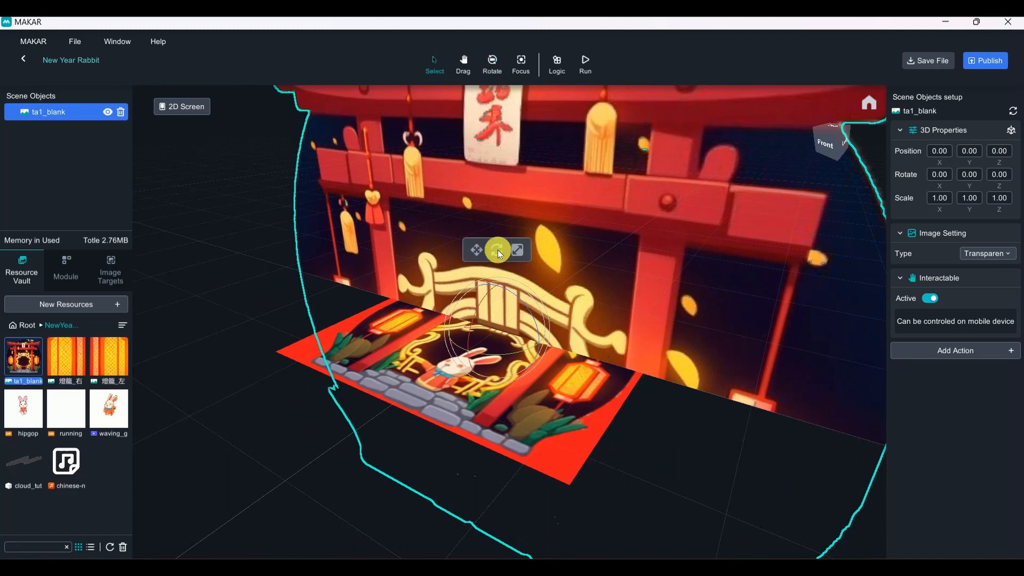
scroll(549, 279, up, 3)
scroll(548, 275, down, 6)
scroll(547, 274, down, 10)
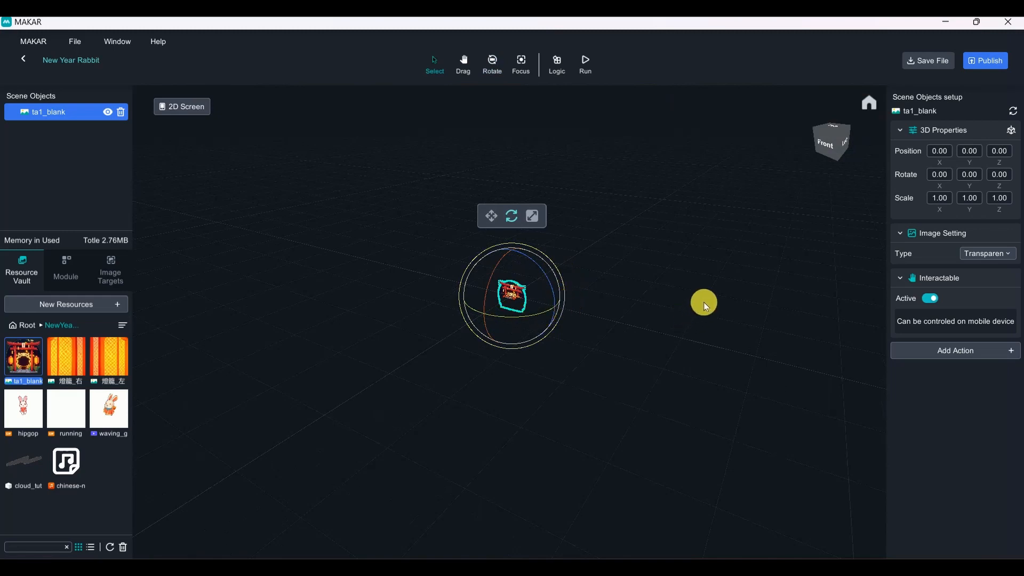
scroll(693, 279, up, 4)
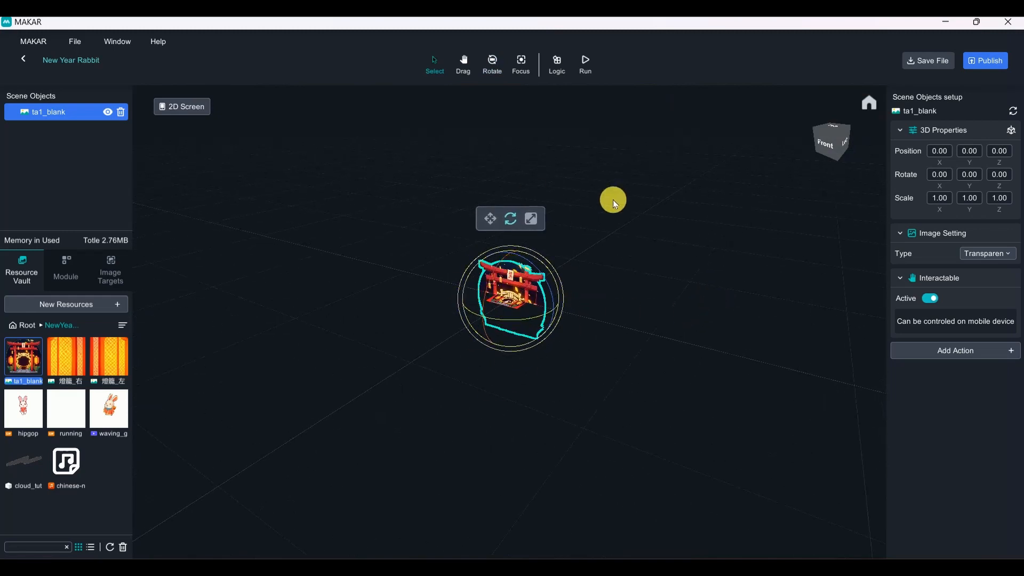
scroll(655, 223, up, 6)
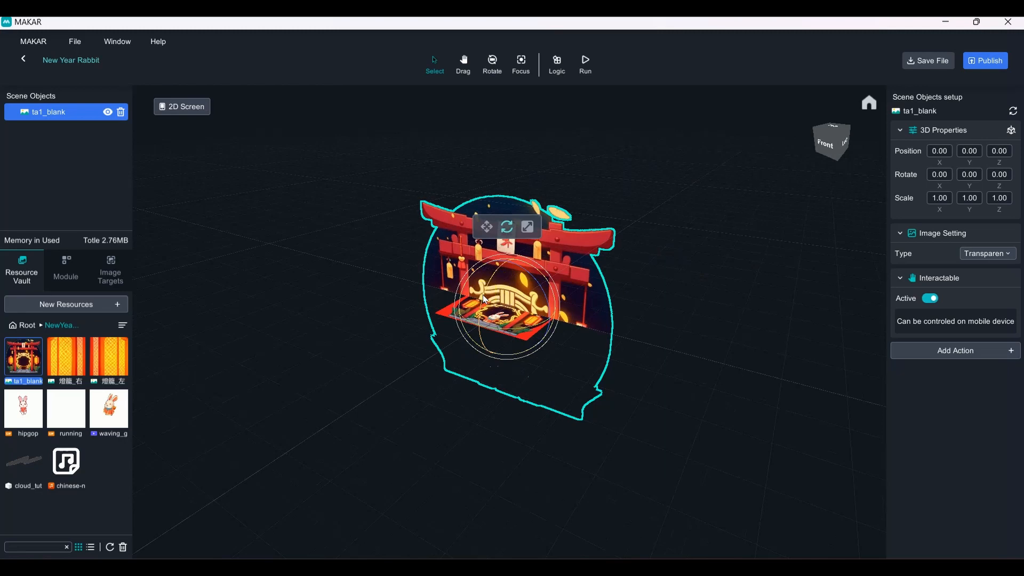
drag(482, 295, 511, 263)
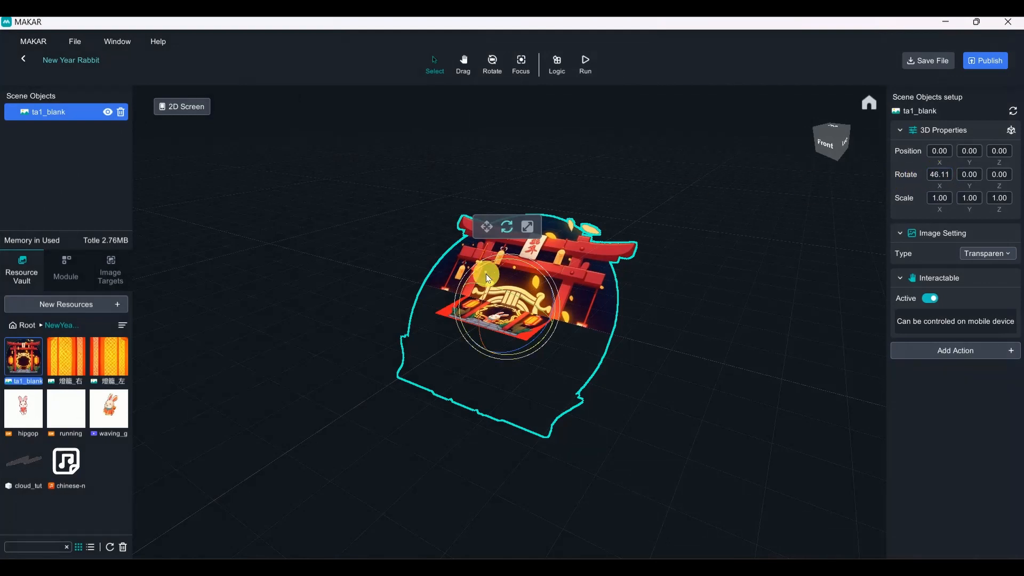
drag(495, 269, 525, 263)
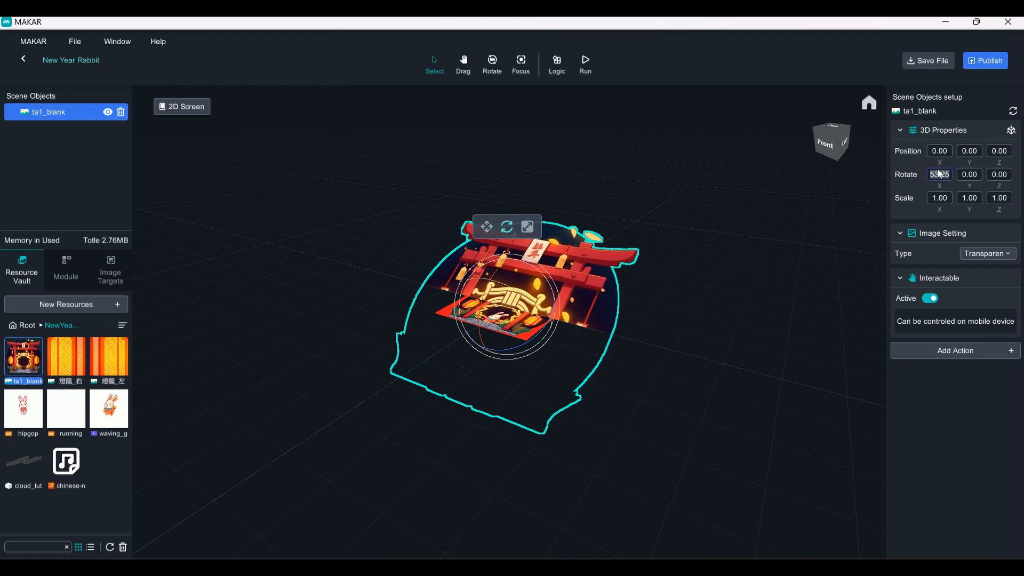
text(90)
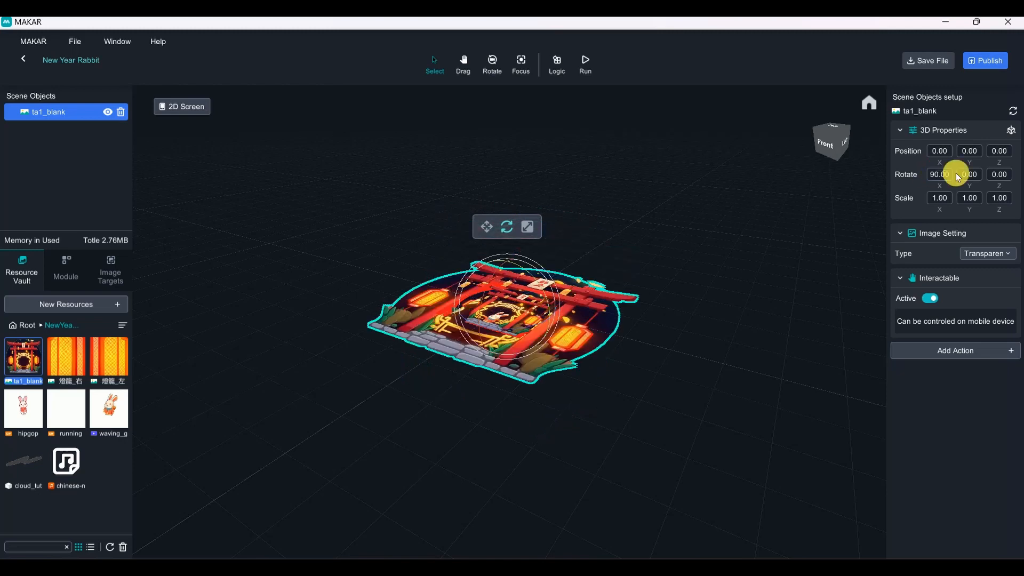
Scale the ta1_blank image uniformly to about 0.435 so it matches the size of the target artwork
scroll(564, 414, up, 5)
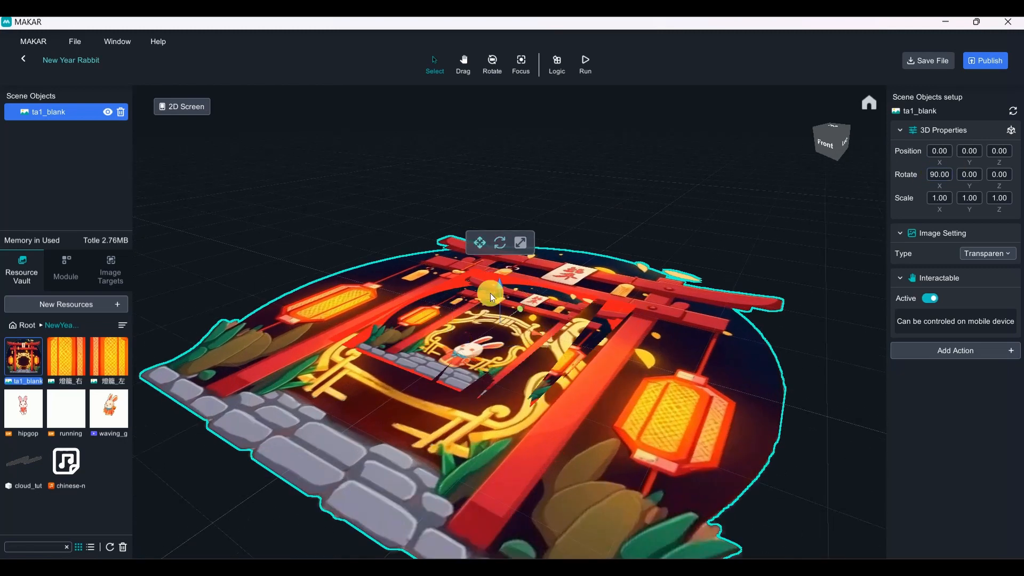
scroll(524, 321, down, 3)
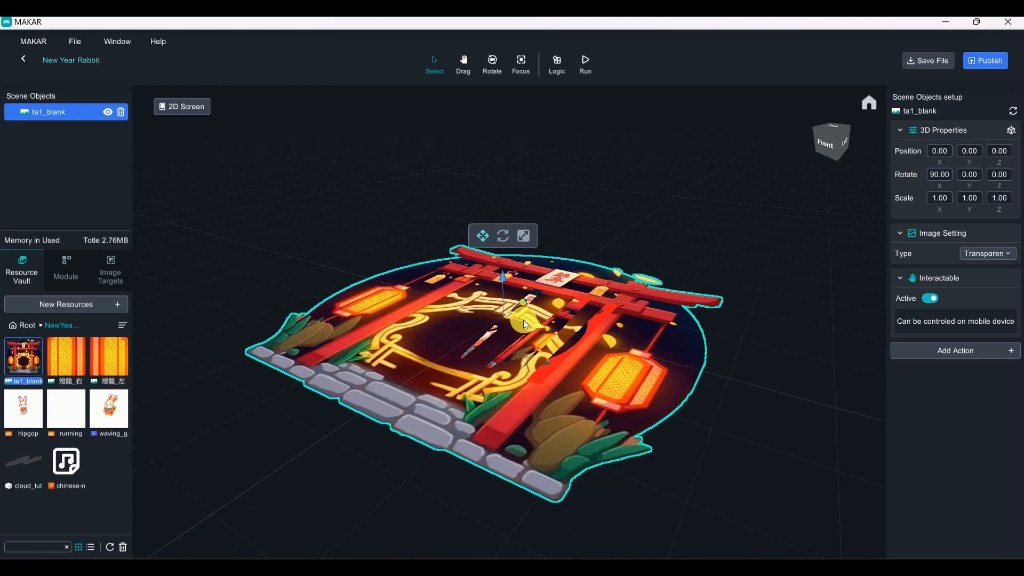
click(526, 236)
scroll(532, 238, up, 1)
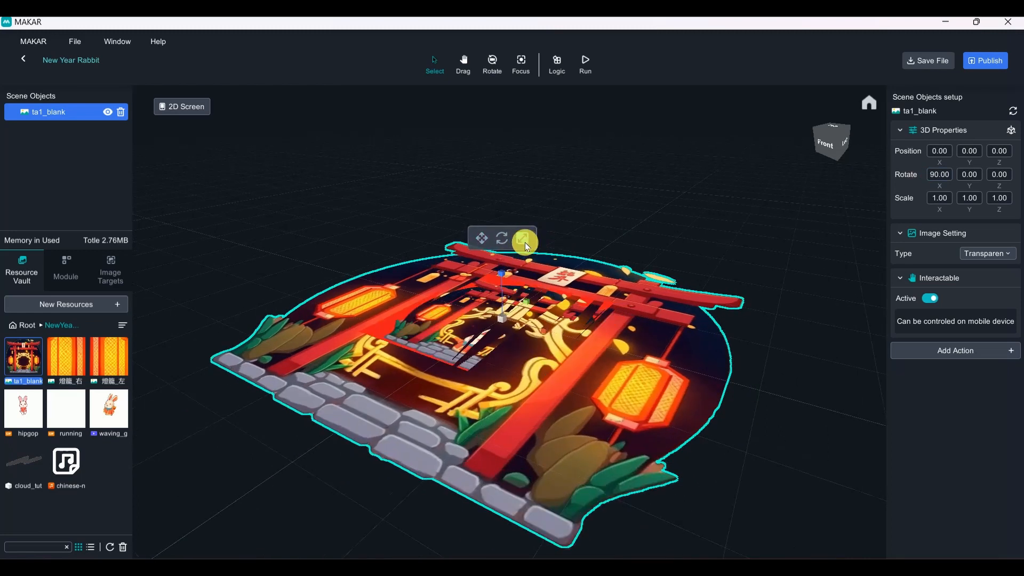
scroll(600, 245, down, 6)
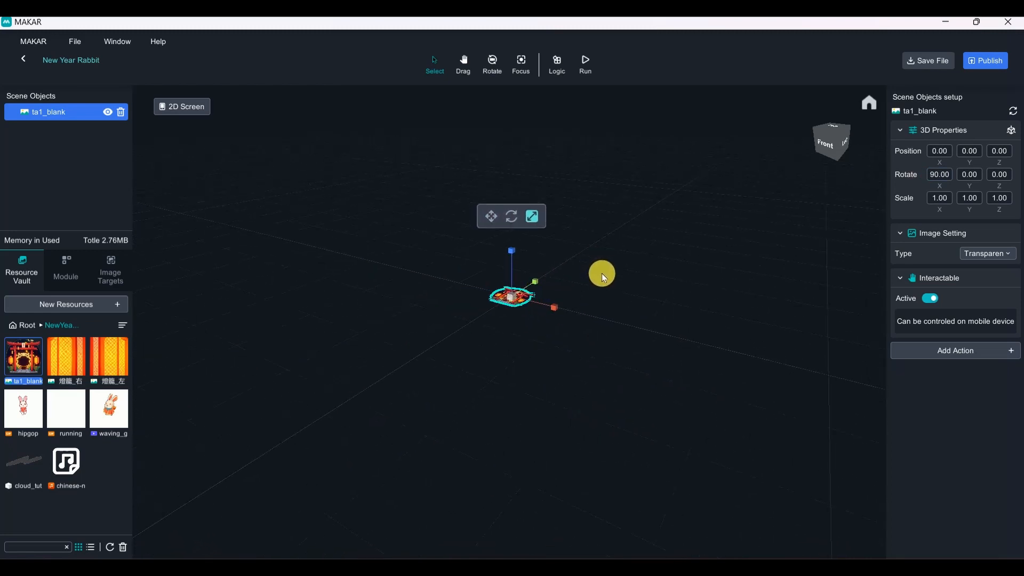
scroll(607, 281, up, 2)
scroll(607, 299, down, 1)
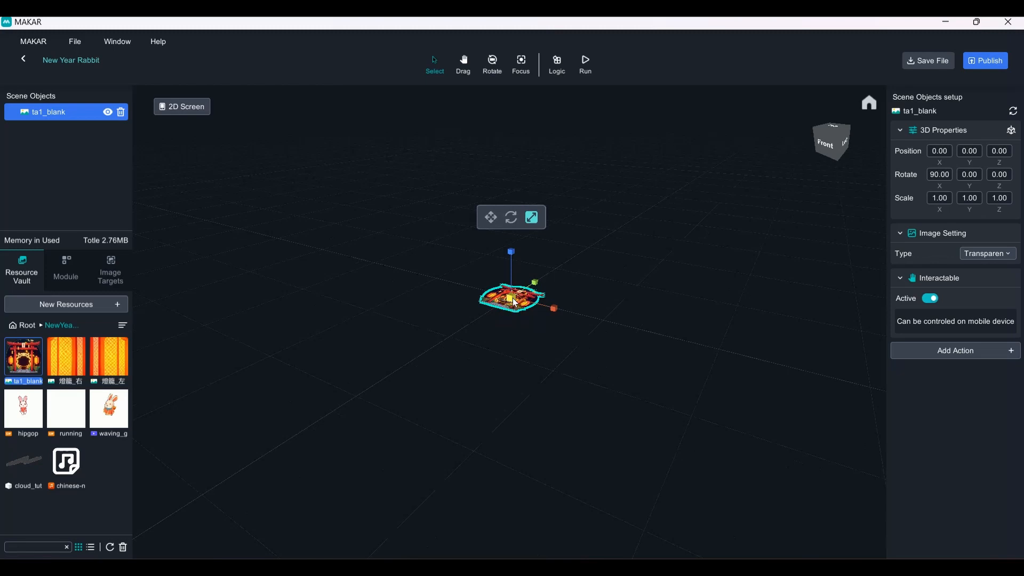
drag(514, 302, 503, 306)
drag(497, 304, 487, 307)
scroll(514, 336, up, 5)
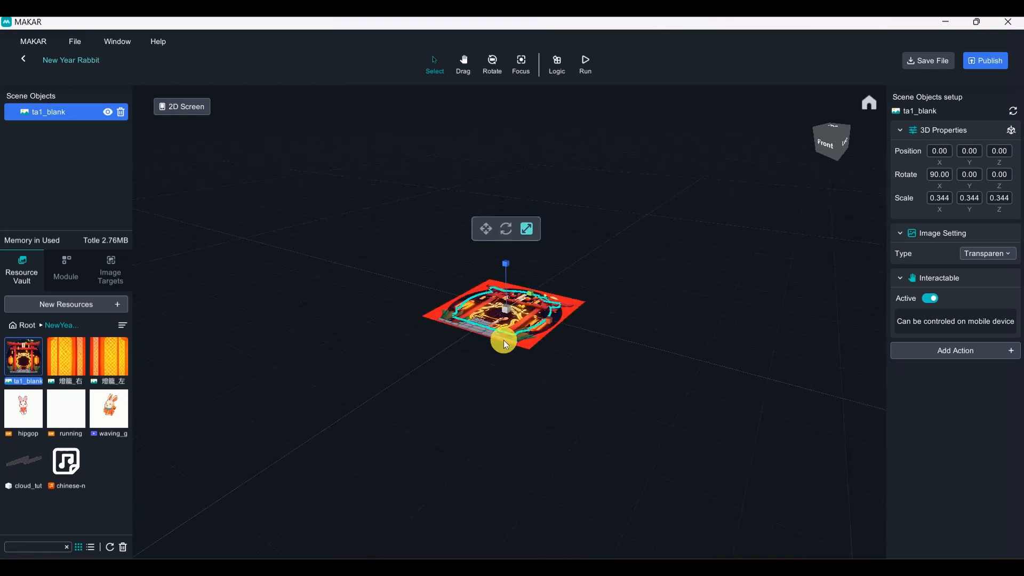
scroll(505, 344, up, 5)
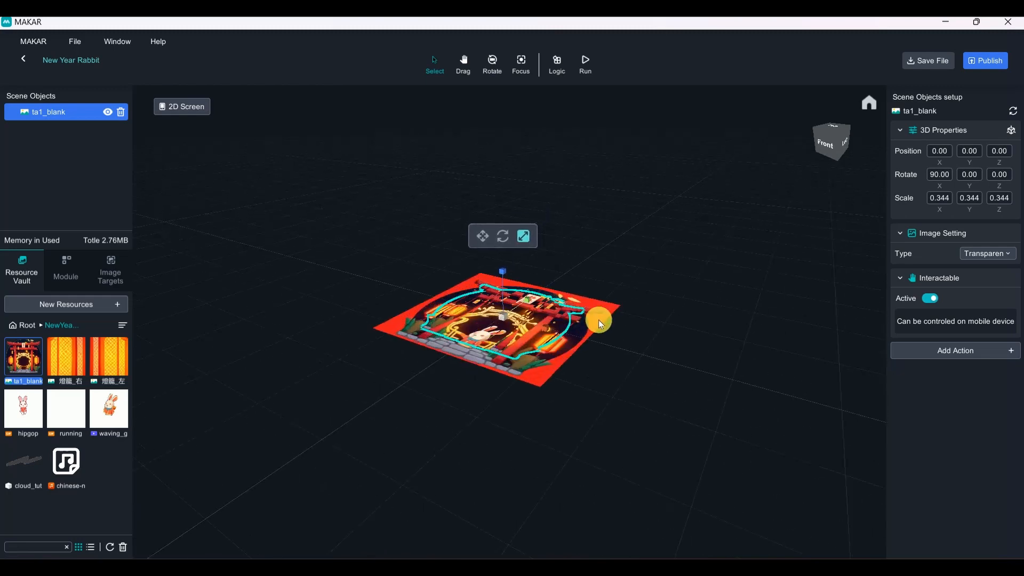
drag(497, 330, 649, 348)
drag(497, 314, 508, 315)
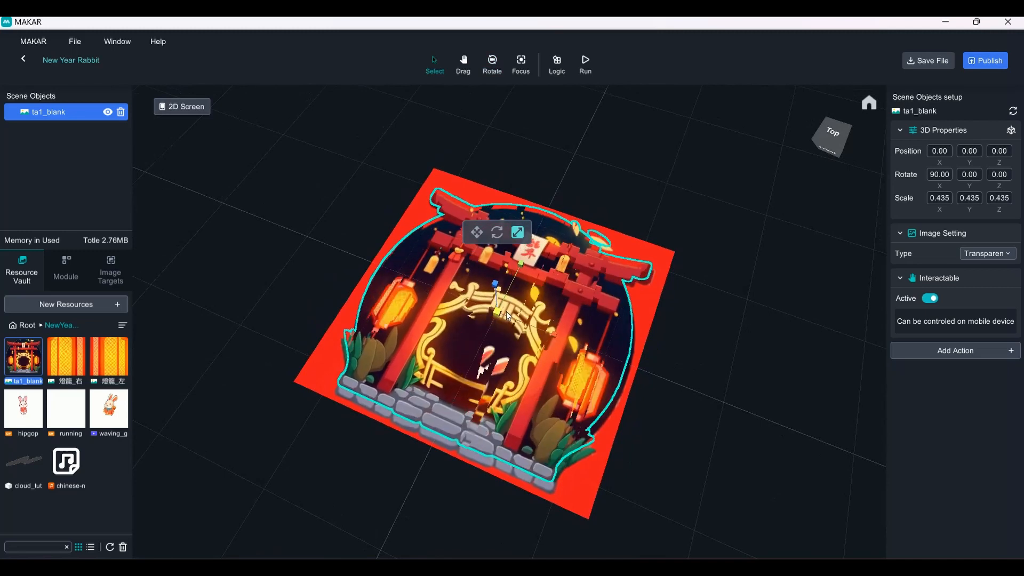
Examine from several angles how the ta1_blank image overlaps the target artwork
click(842, 136)
right_drag(769, 326, 711, 219)
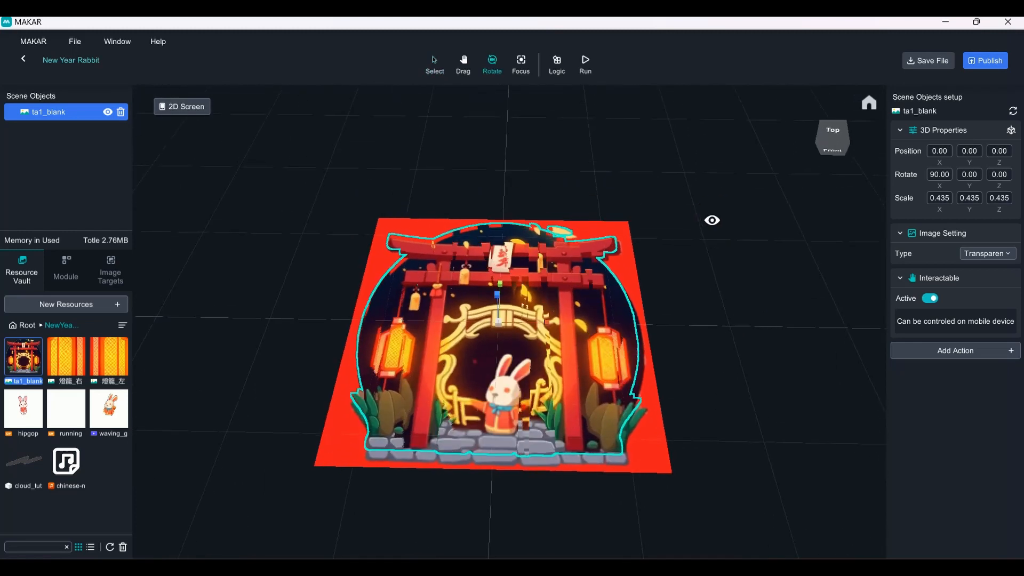
click(829, 140)
right_drag(745, 379, 776, 299)
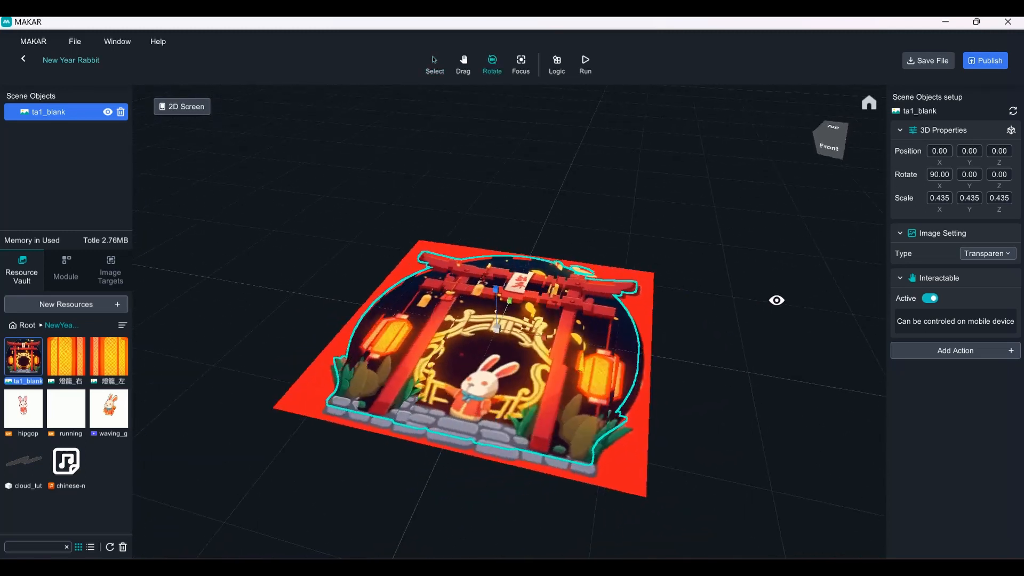
click(493, 378)
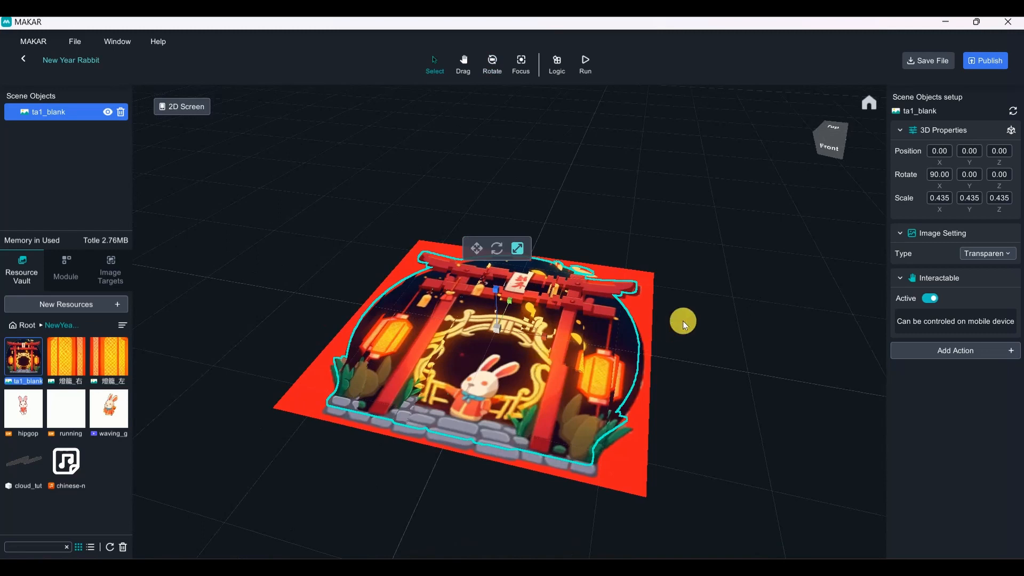
right_drag(685, 321, 728, 338)
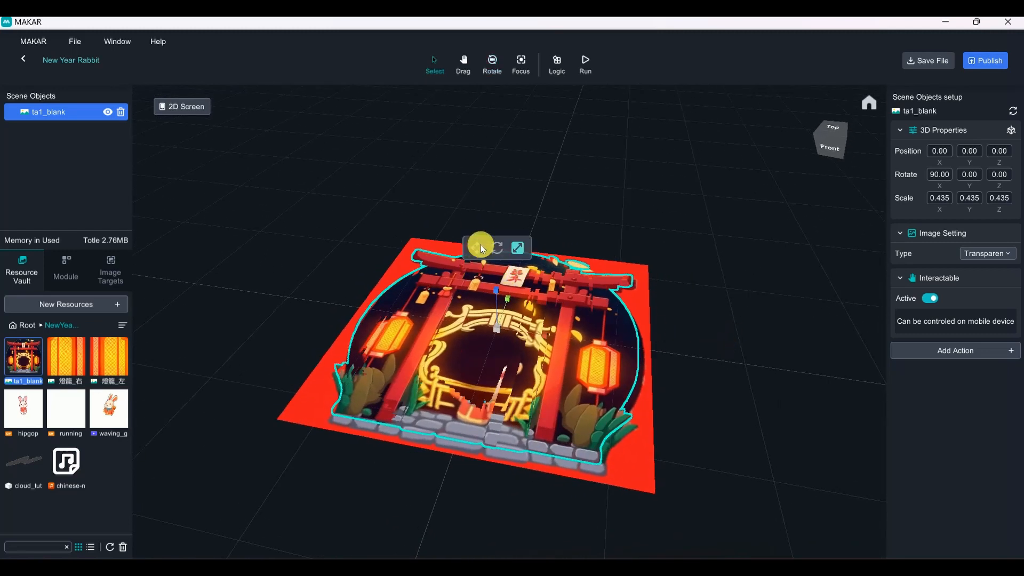
right_drag(773, 386, 552, 349)
click(552, 350)
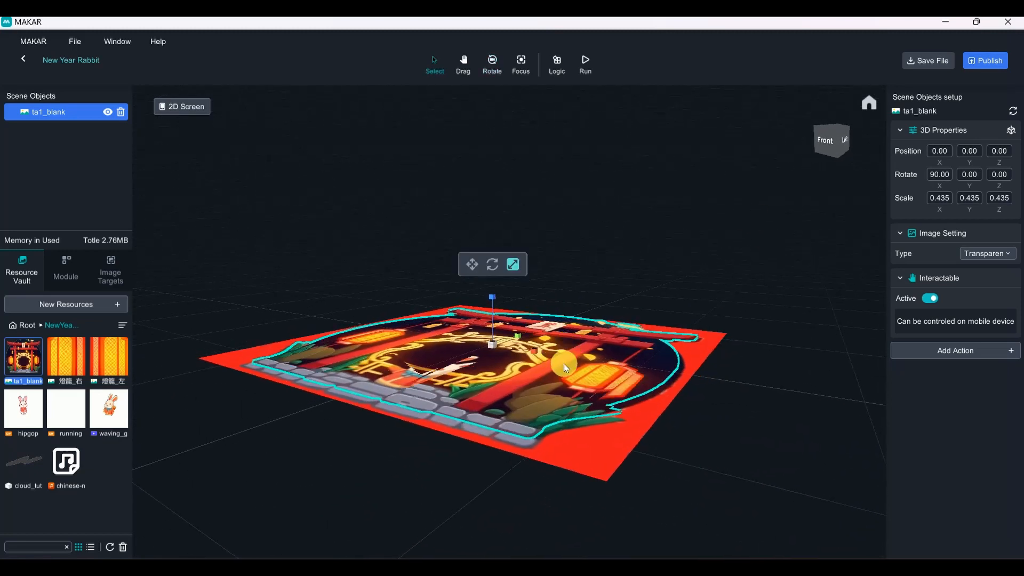
Raise the ta1_blank image slightly to Y 0.010 and shift it to about X 0.009, Z -0.04 to line up with the target artwork
right_drag(681, 411, 721, 398)
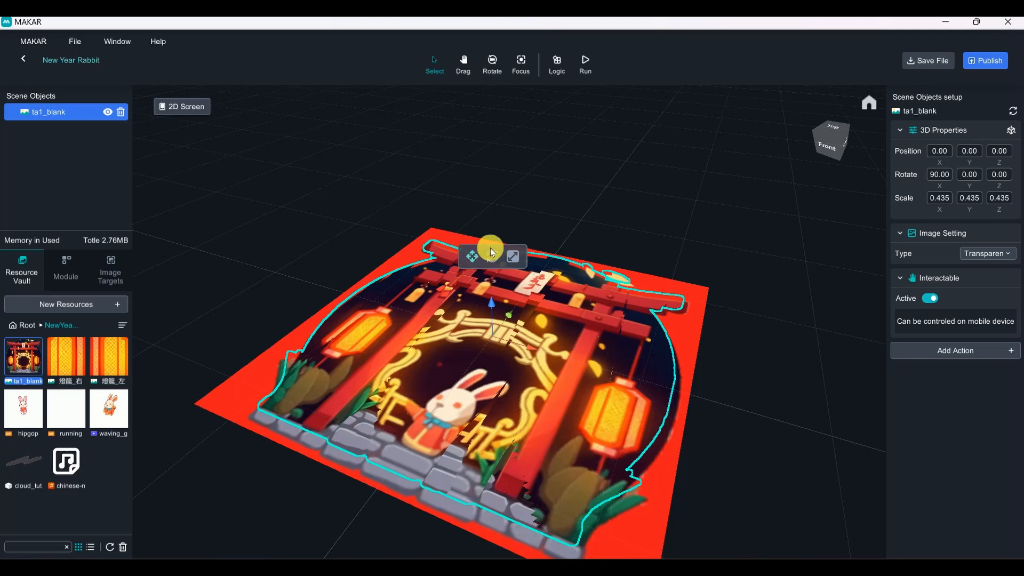
right_drag(731, 315, 692, 307)
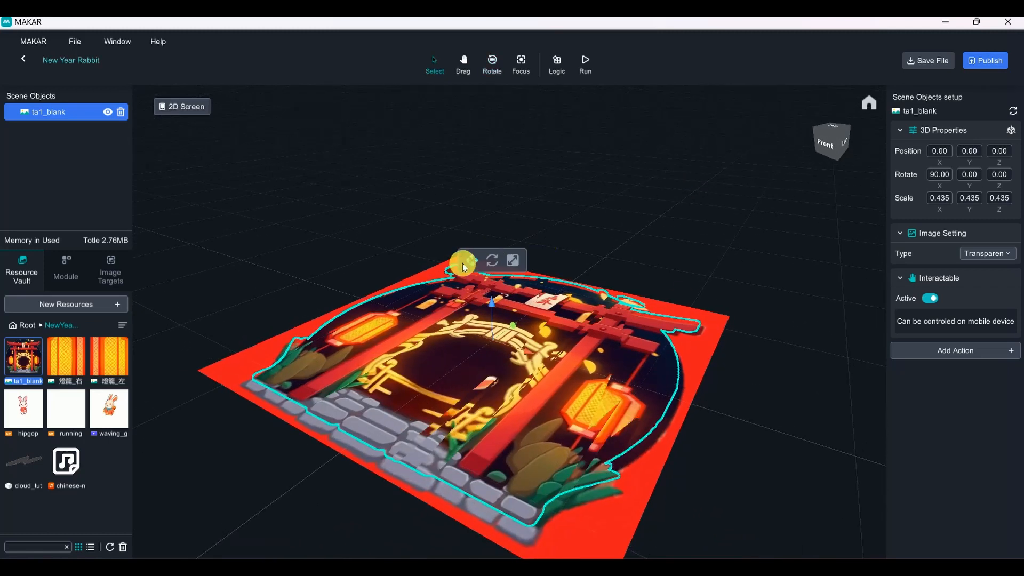
drag(496, 304, 493, 307)
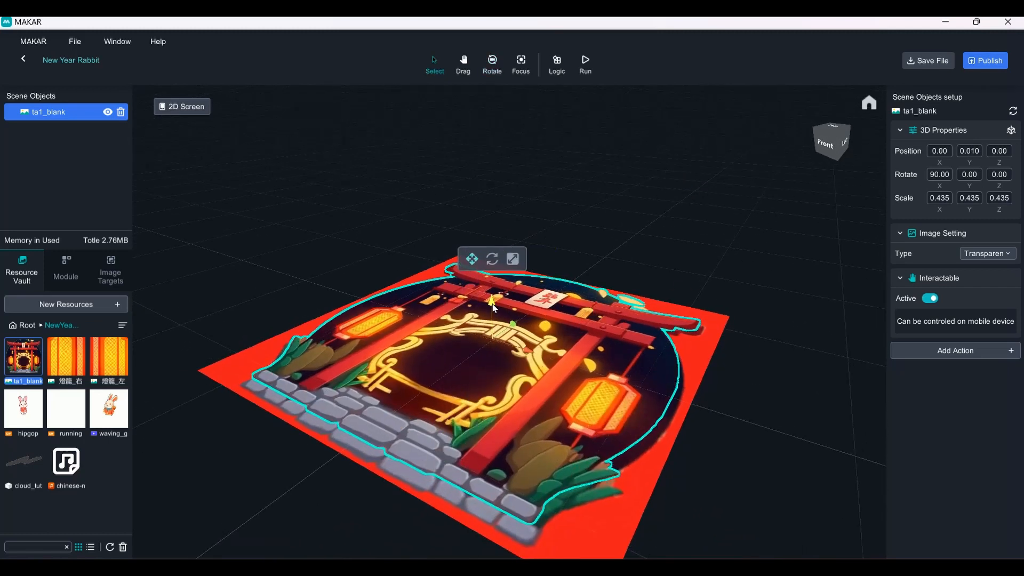
right_drag(491, 303, 689, 256)
drag(495, 275, 499, 277)
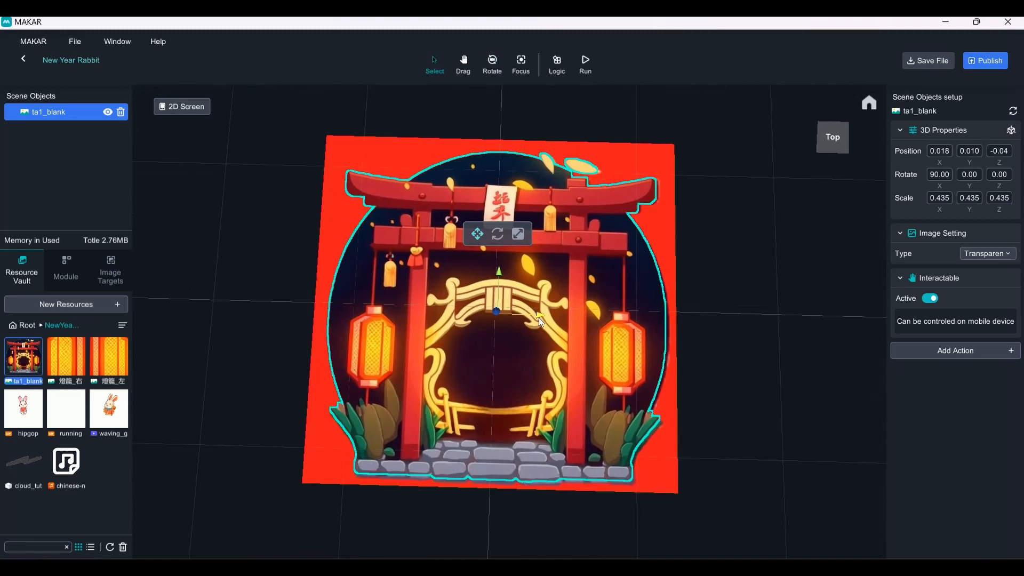
Scale the ta1_blank image uniformly to about 0.442 so it covers the target artwork
right_drag(686, 354, 643, 115)
click(513, 261)
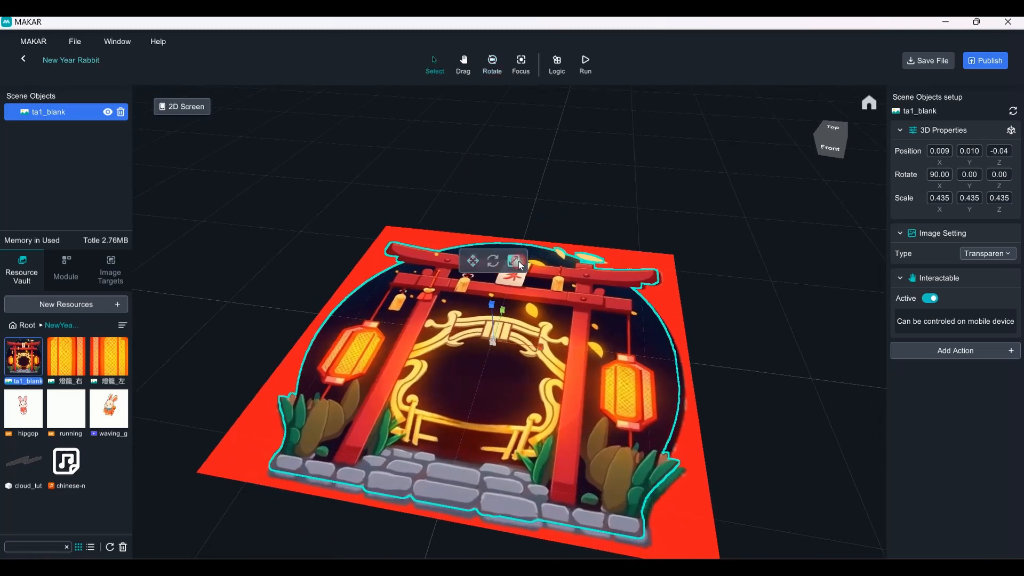
drag(495, 343, 497, 347)
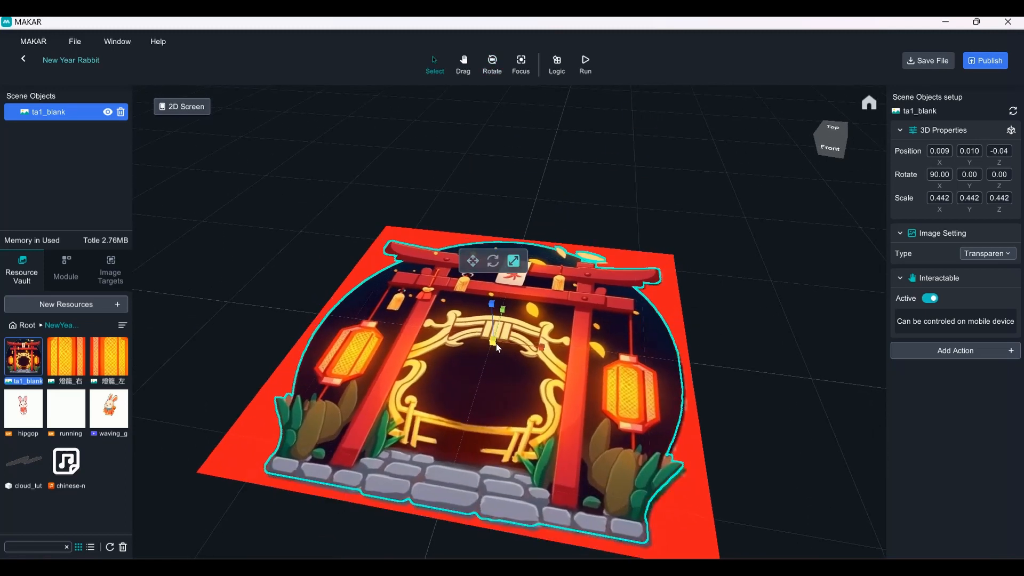
right_drag(496, 347, 722, 368)
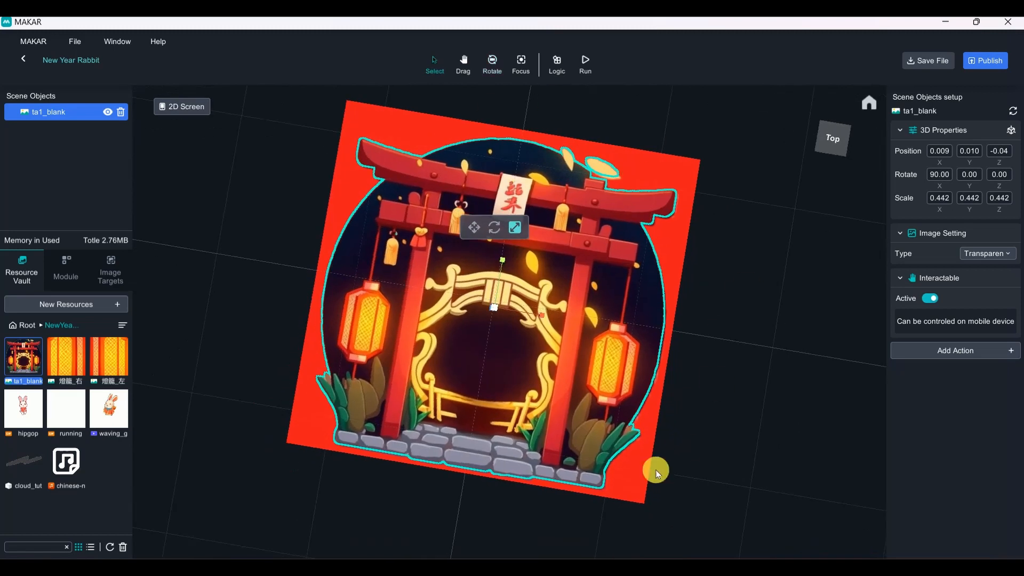
right_drag(655, 469, 573, 399)
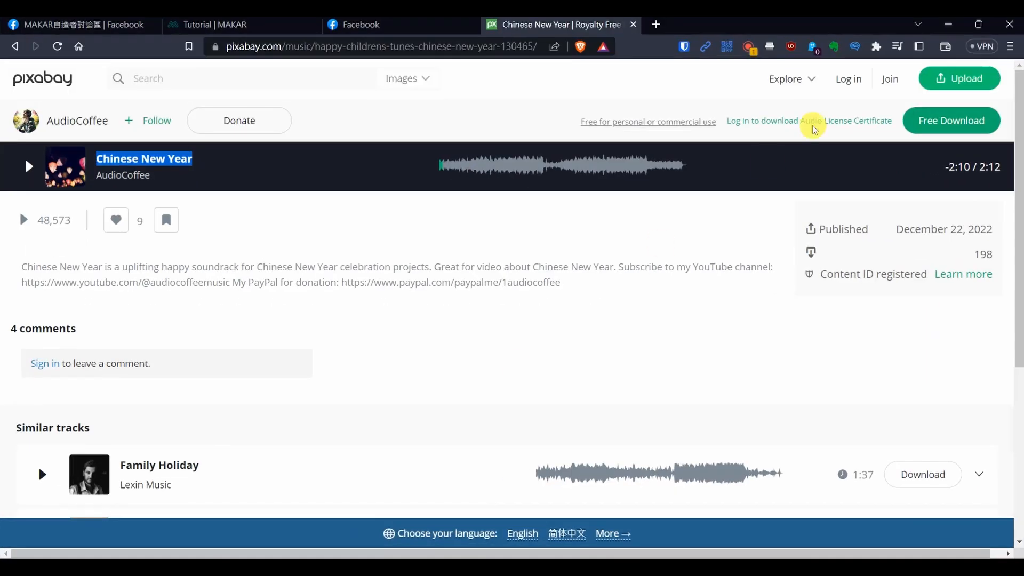
Switch to the web browser, search for "magic eraser" in a new tab and open the magicstudio.com Magic Eraser page
click(650, 24)
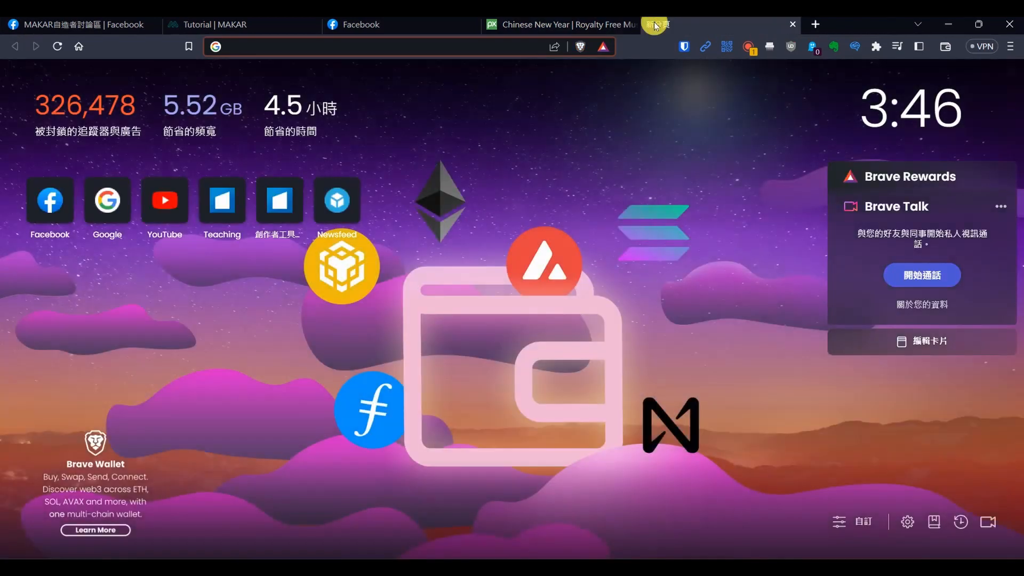
text(magic)
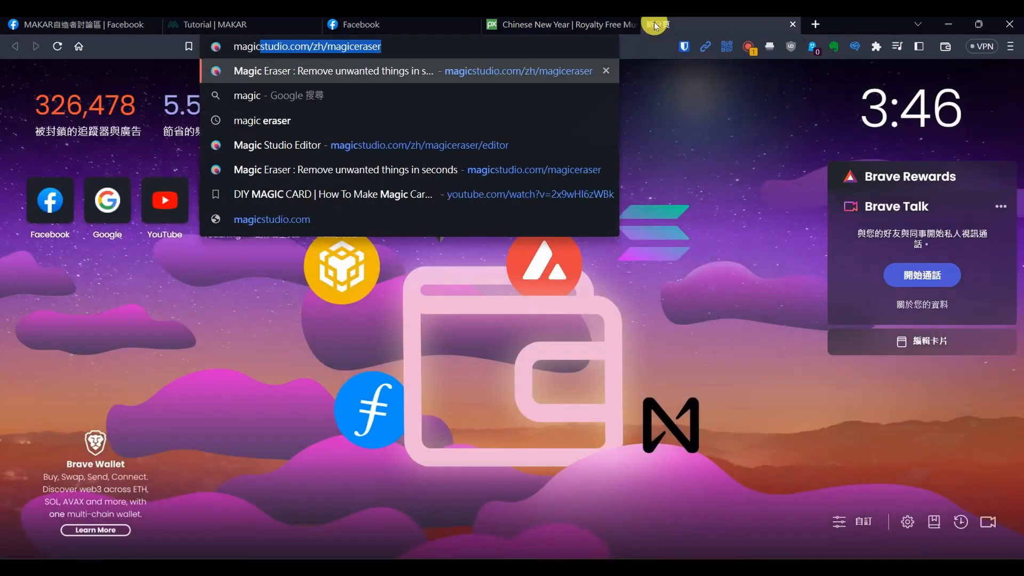
key(Delete)
text(er)
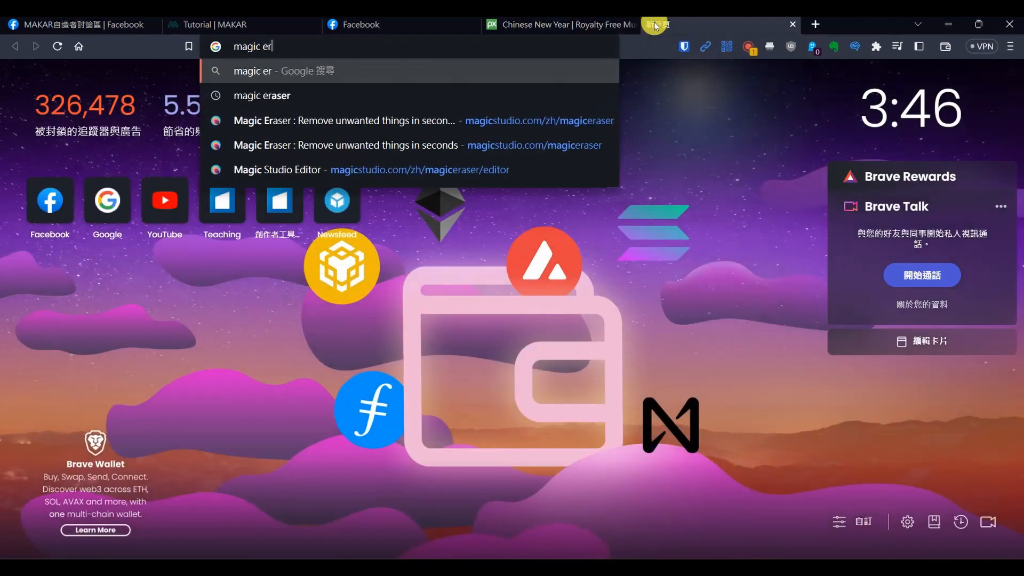
text(aser)
key(Return)
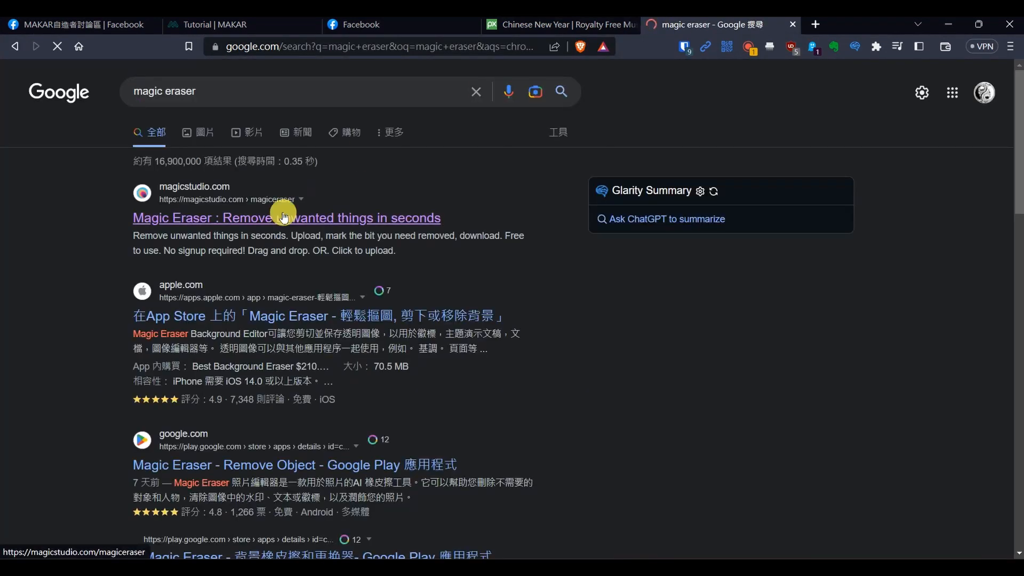
click(278, 218)
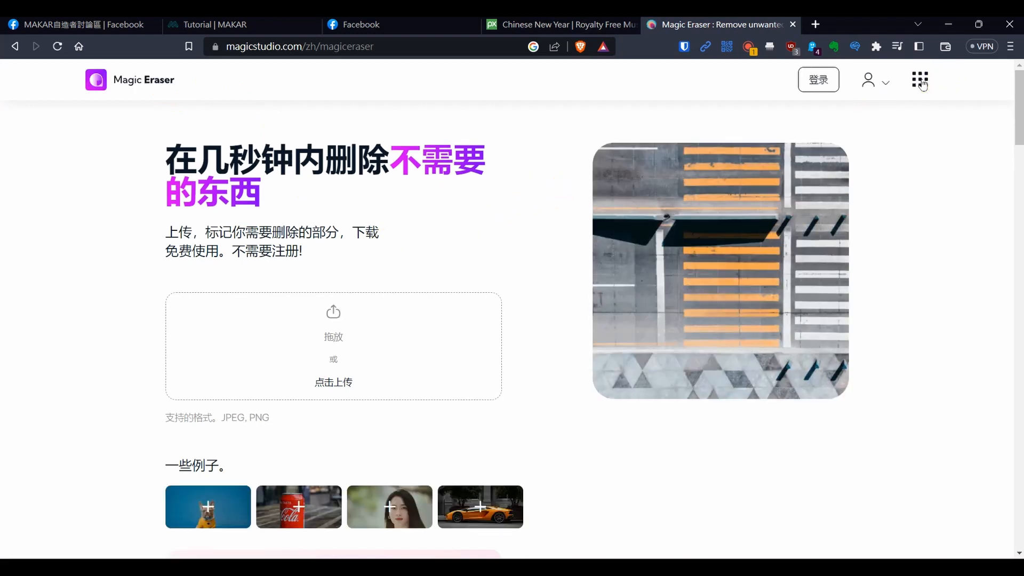
Change the Magic Eraser site language to English
click(923, 79)
click(921, 78)
drag(1019, 107, 1019, 510)
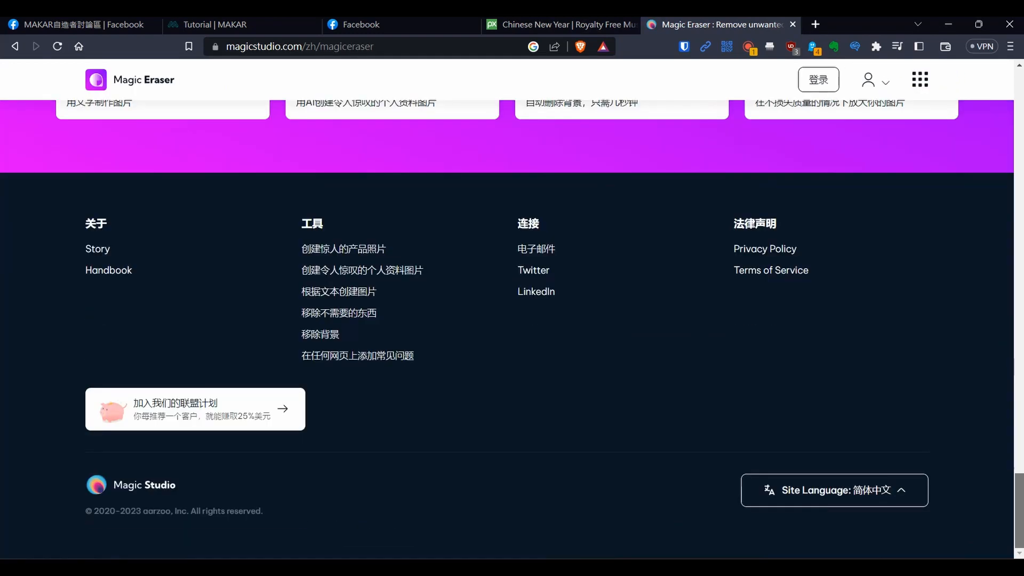
click(909, 493)
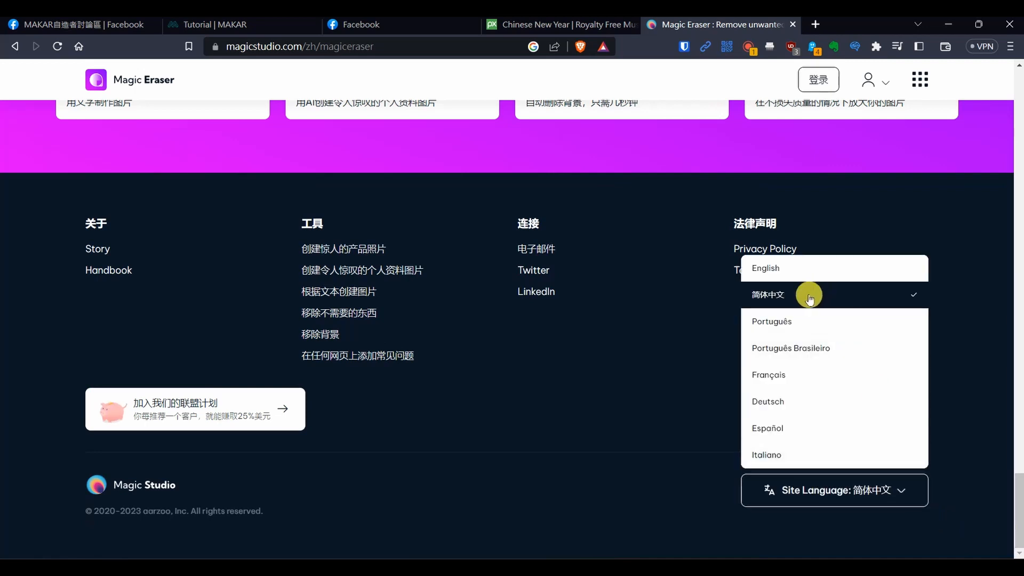
click(798, 274)
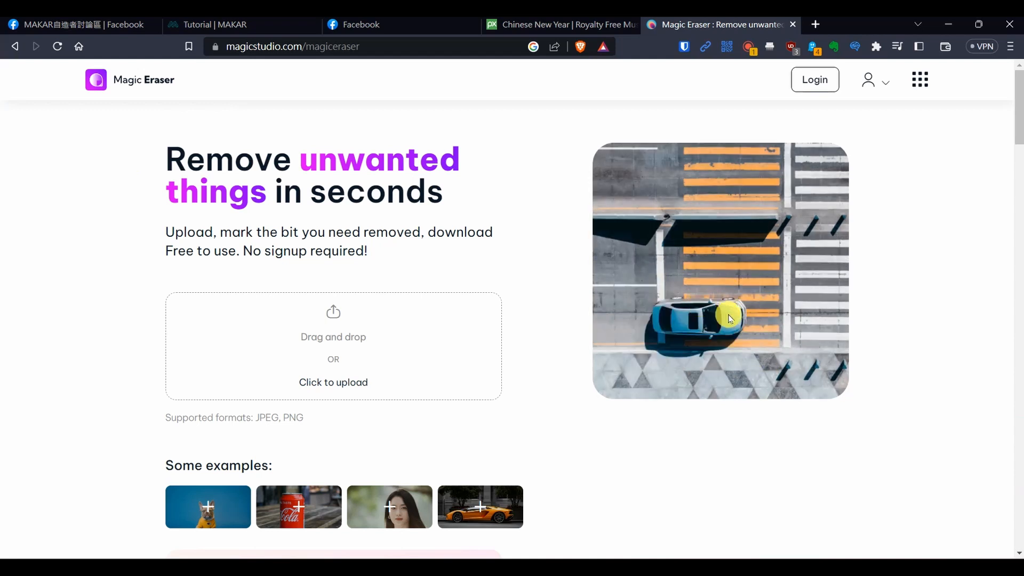
Upload ta3.jpg from the rec folder to Magic Eraser
click(81, 567)
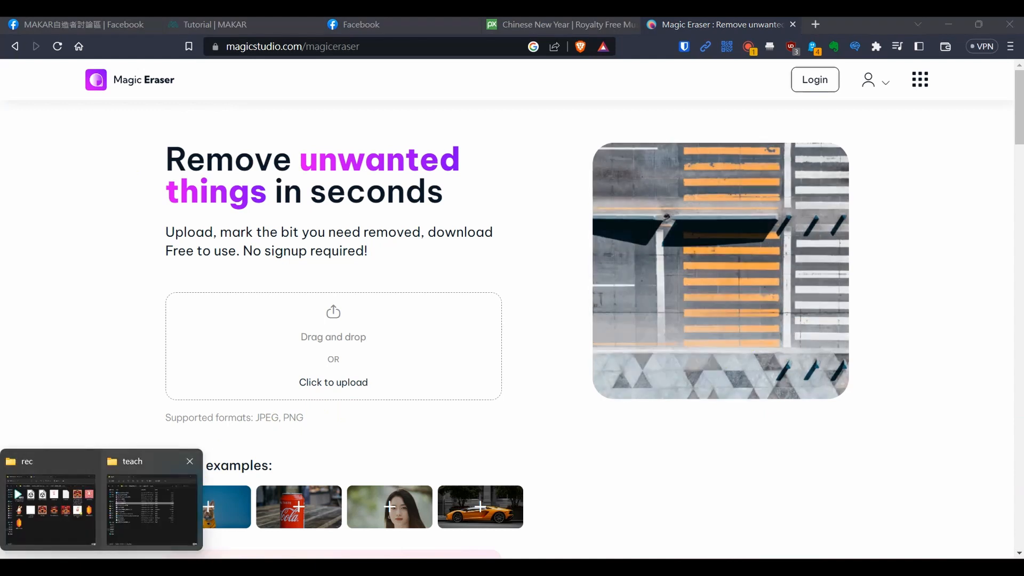
click(38, 512)
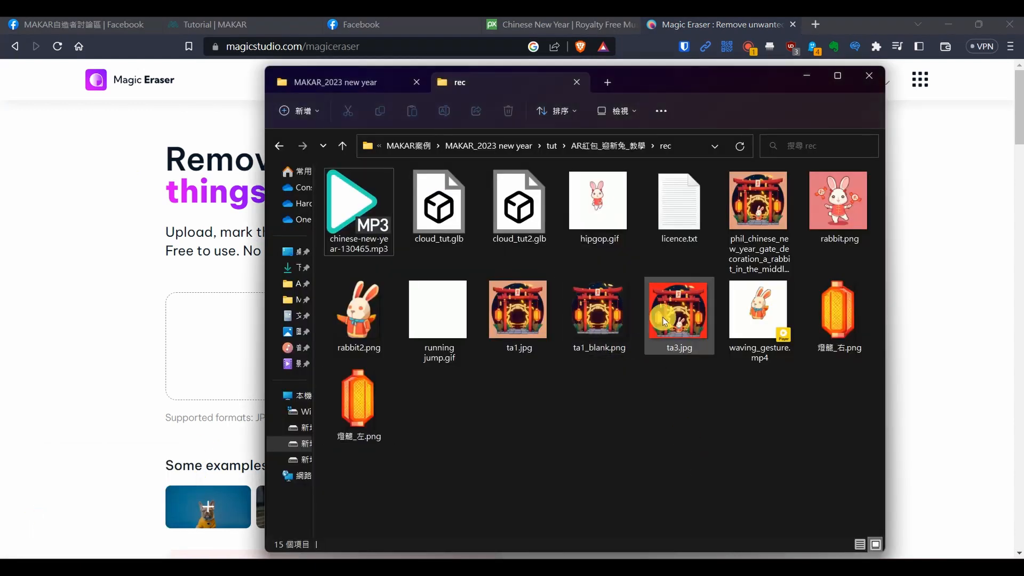
click(688, 315)
click(559, 311)
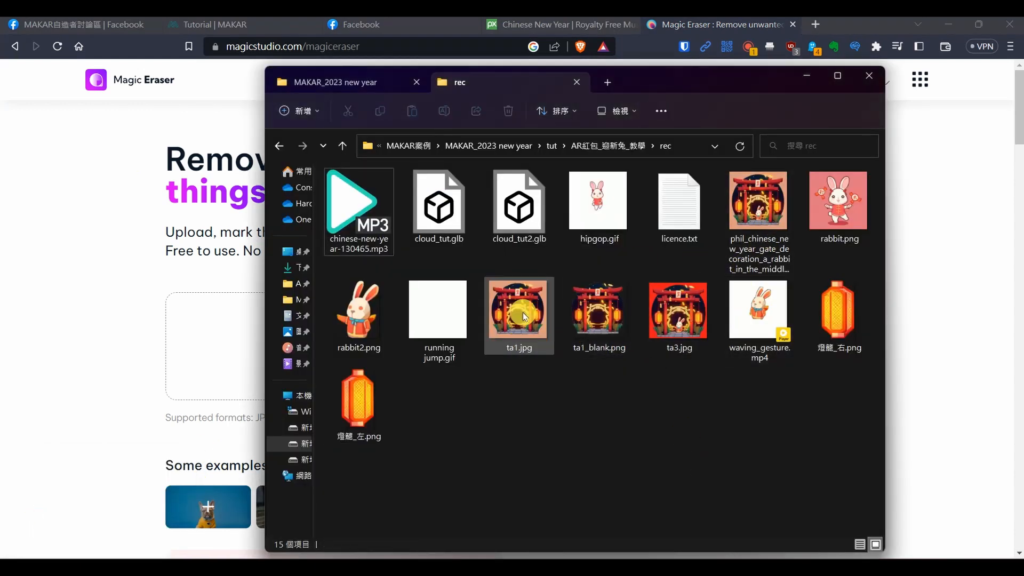
mouse_move(687, 315)
mouse_down()
mouse_move(374, 266)
mouse_move(213, 339)
mouse_move(216, 352)
mouse_up()
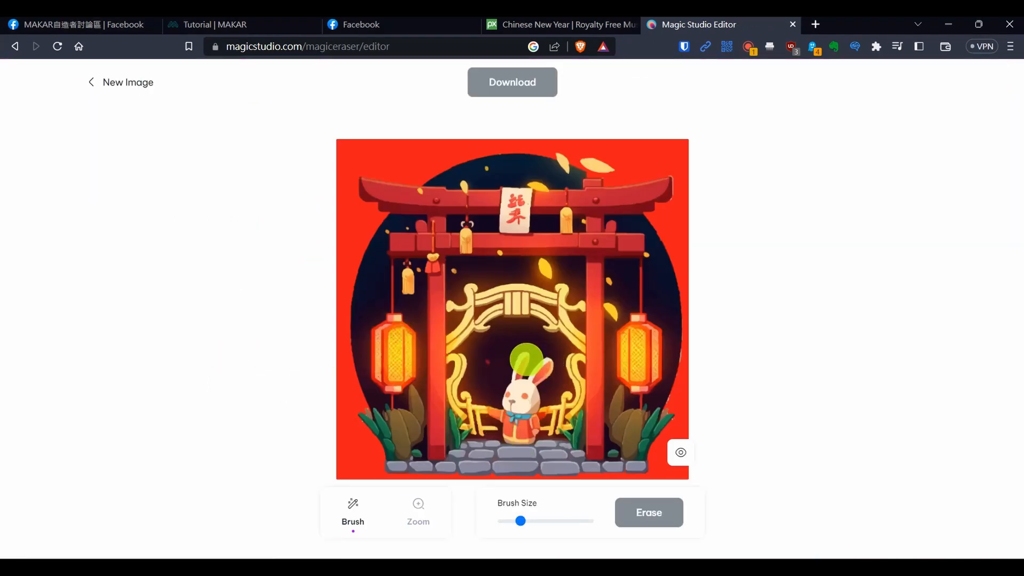
Brush over the rabbit in the gate opening, erase it and return to MAKAR
drag(533, 362, 528, 397)
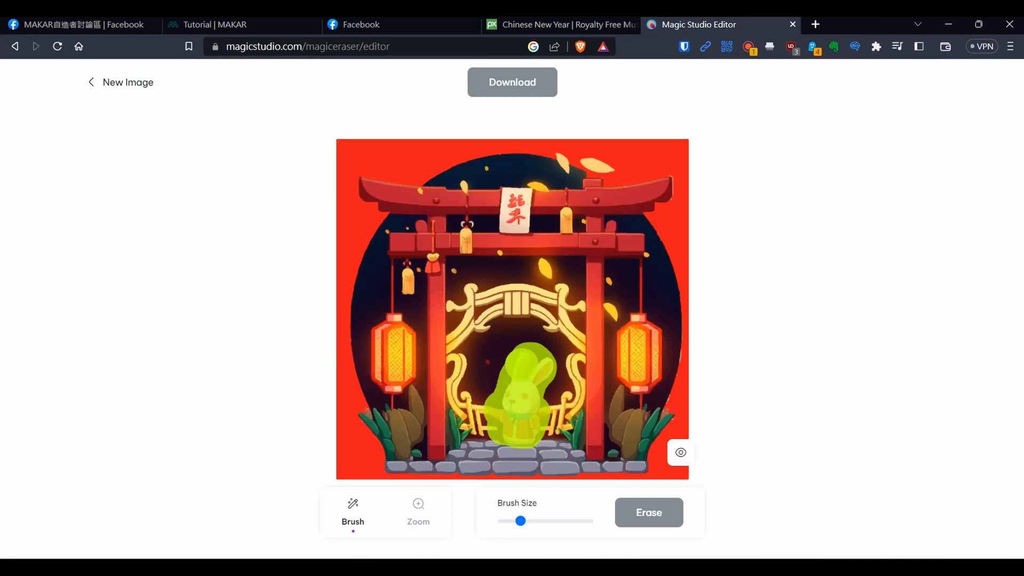
click(622, 517)
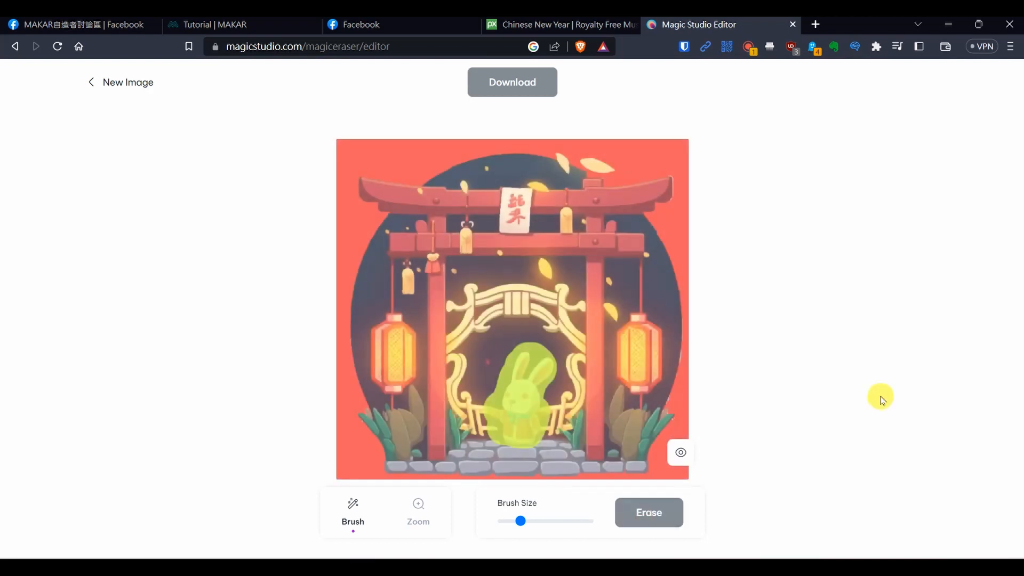
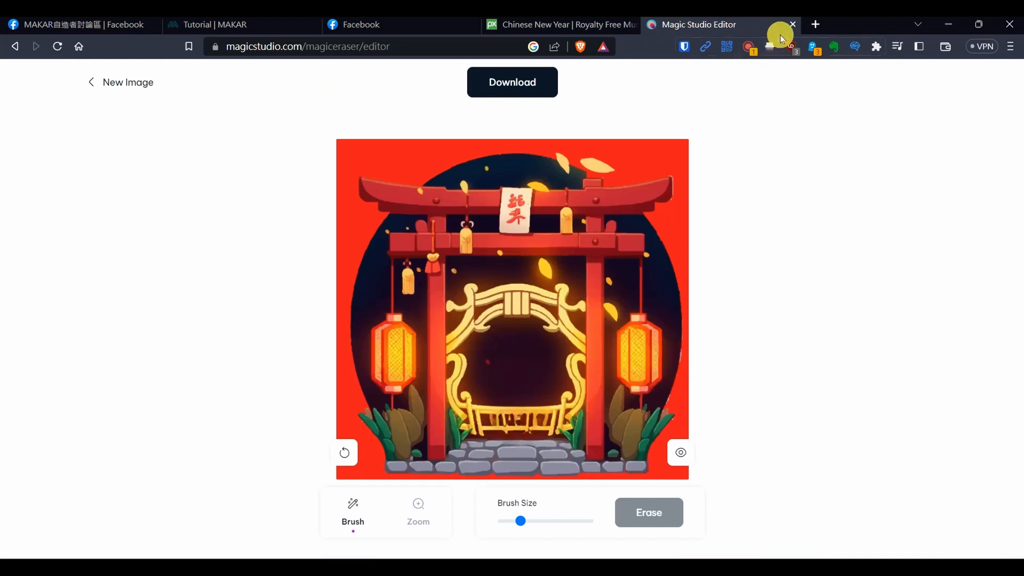
click(948, 24)
click(815, 78)
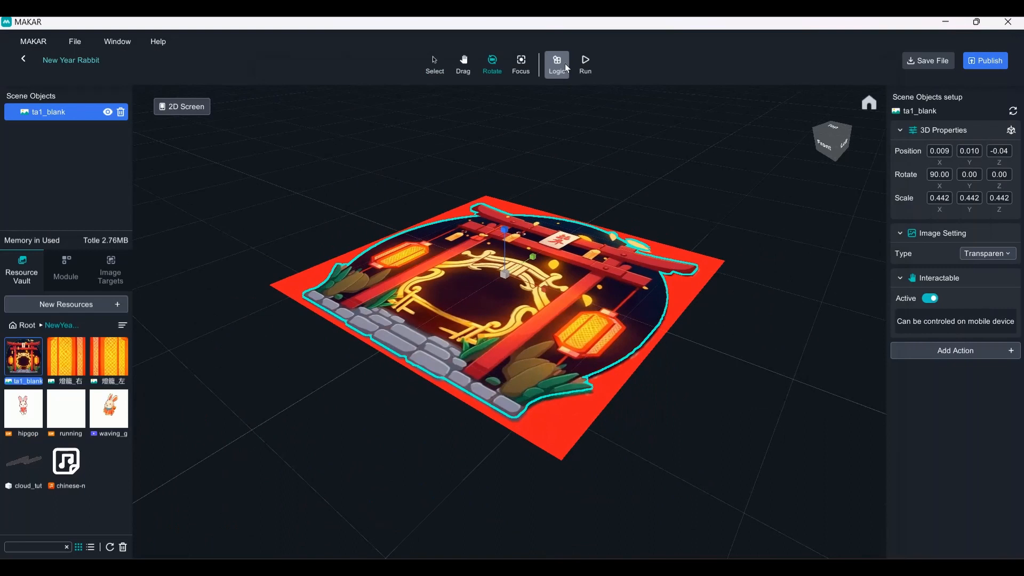
Examine from above and from oblique angles how the ta1_blank image lines up with the target artwork
right_drag(565, 69, 563, 63)
right_drag(624, 242, 588, 123)
right_drag(594, 139, 627, 275)
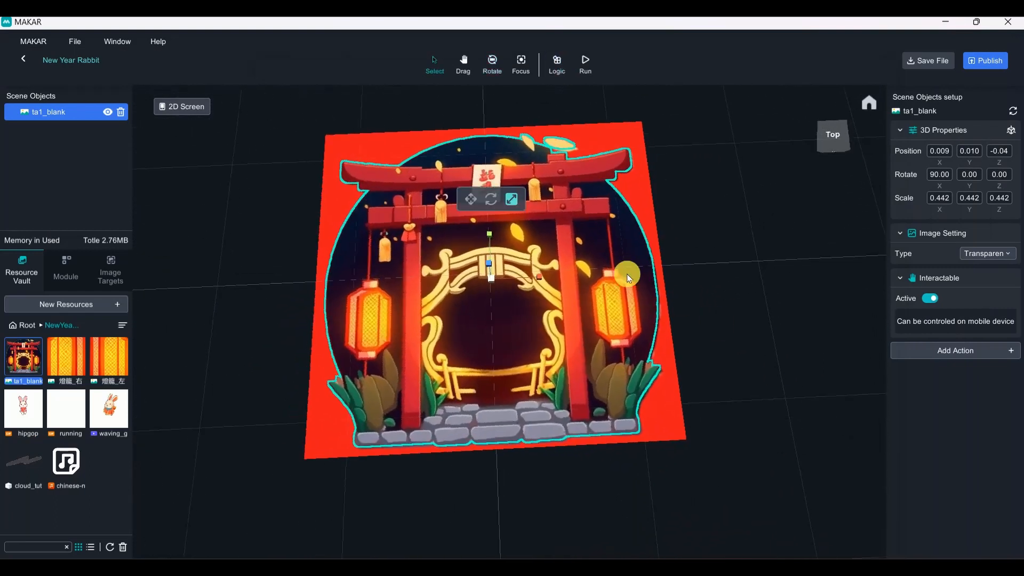
right_drag(645, 356, 525, 219)
right_drag(715, 363, 680, 284)
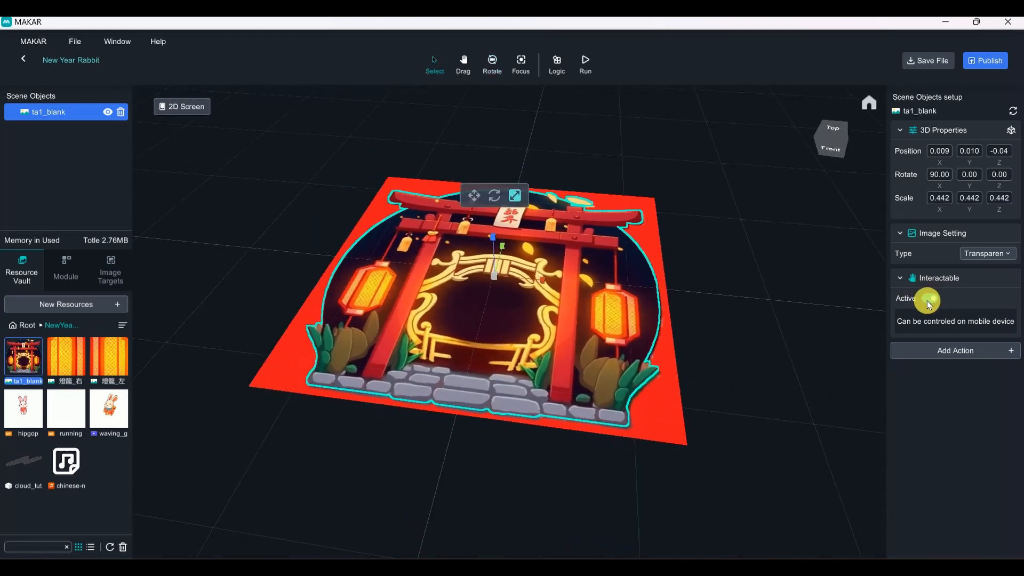
right_drag(789, 310, 749, 368)
mouse_move(742, 347)
middle_down()
mouse_move(738, 324)
mouse_move(748, 364)
middle_up()
scroll(748, 364, up, 4)
right_drag(747, 352, 784, 341)
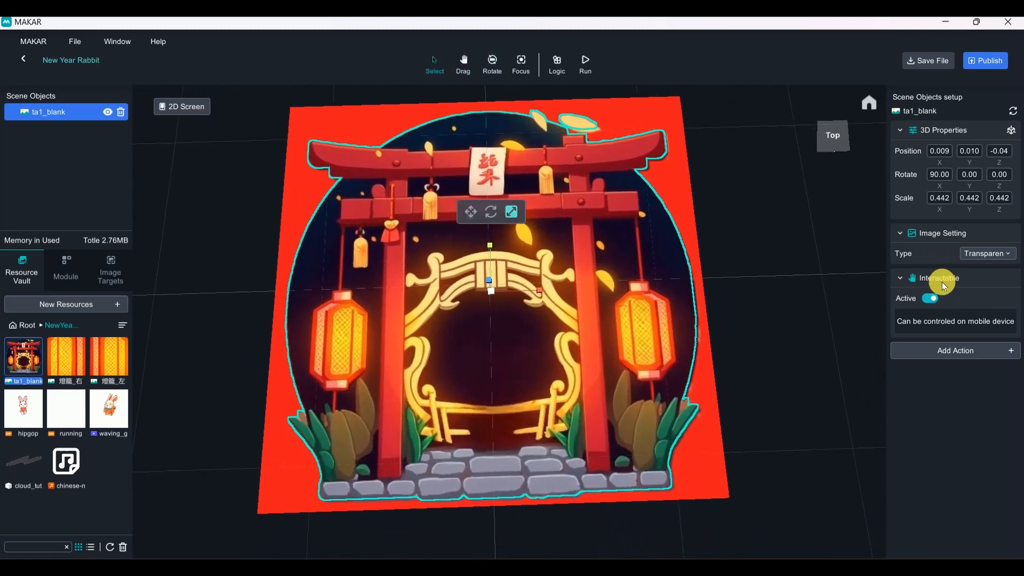
Turn off the Interactable setting of the ta1_blank image so it cannot be controlled on mobile devices
right_drag(759, 320, 696, 215)
drag(905, 297, 931, 313)
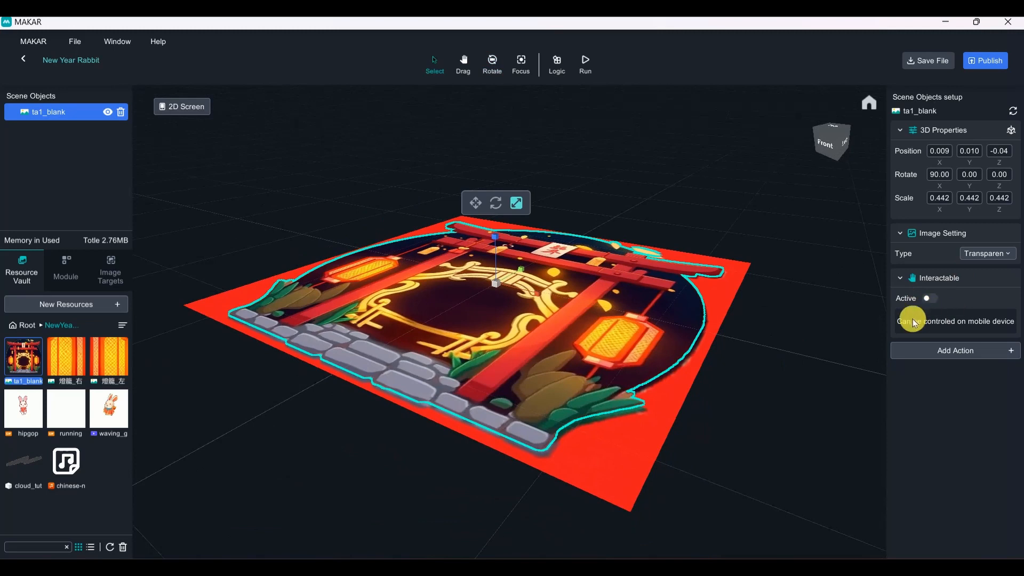
right_drag(832, 376, 650, 377)
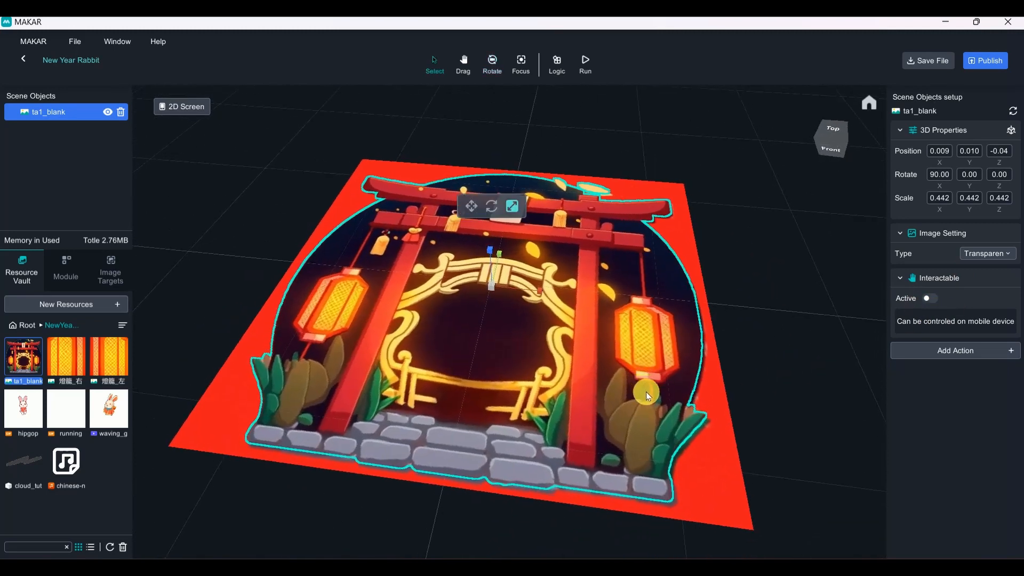
right_drag(646, 392, 690, 325)
scroll(696, 335, down, 3)
scroll(688, 332, up, 5)
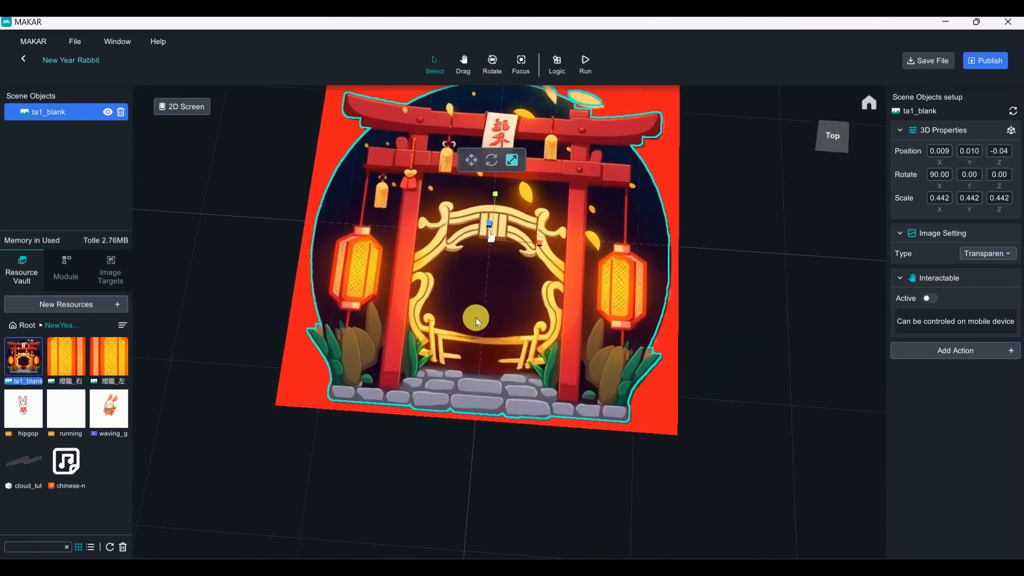
Add the waving_gesture video to the scene and raise it above the gate artwork to about Y 0.795
click(119, 416)
drag(121, 414, 480, 331)
right_drag(609, 395, 672, 288)
click(448, 260)
drag(458, 255, 497, 118)
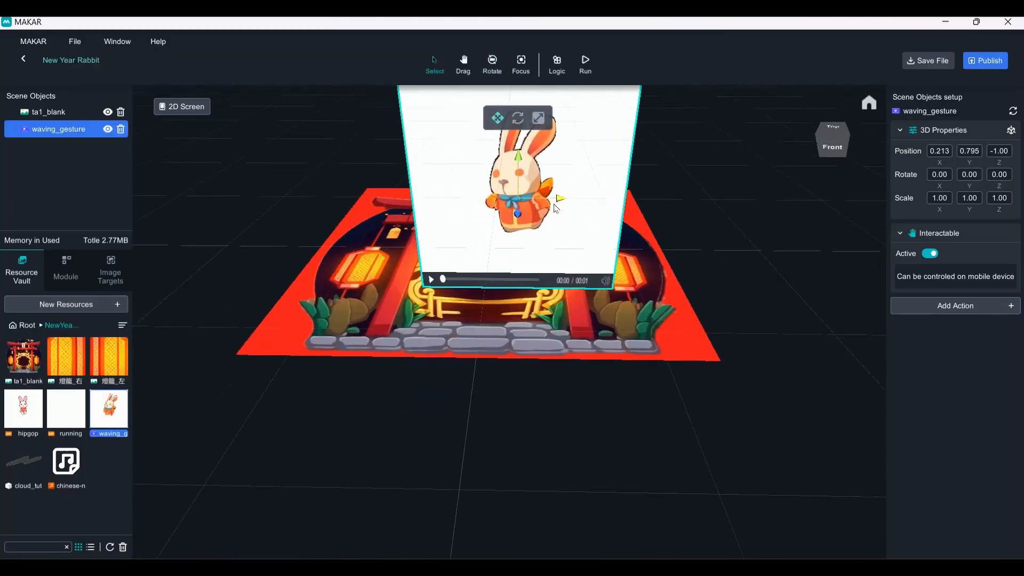
Play the waving_gesture video in the scene to check the rabbit's waving motion
click(431, 279)
click(429, 278)
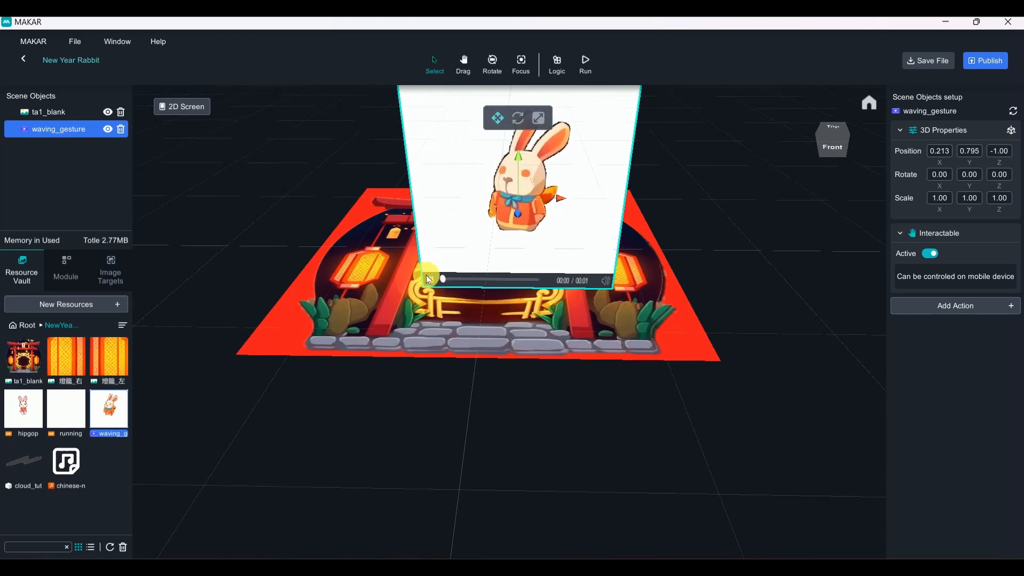
right_drag(725, 249, 682, 206)
right_drag(614, 283, 555, 271)
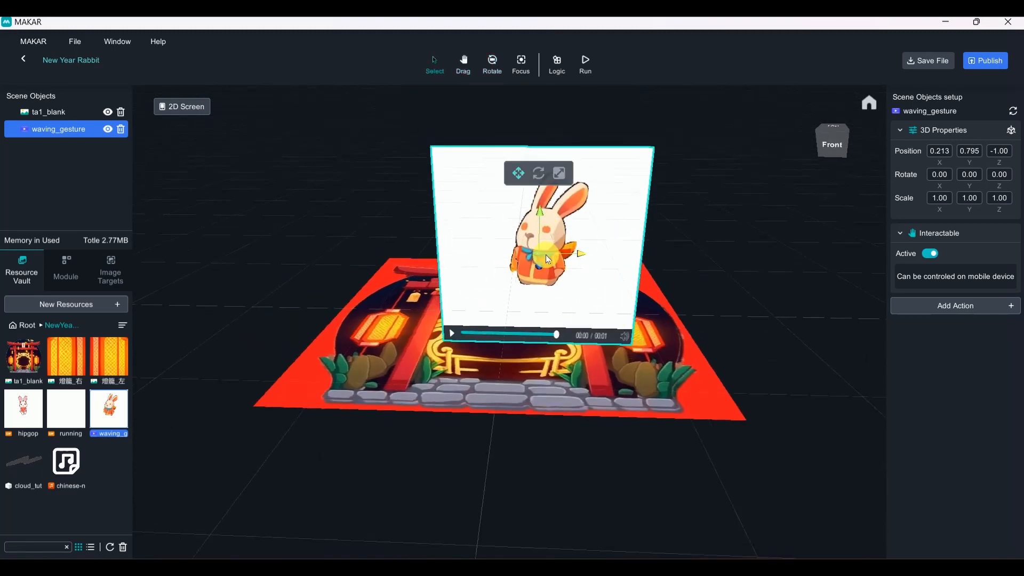
Move the waving_gesture video along the X axis to about 1.266, toward the side of the target artwork
drag(581, 254, 706, 337)
middle_drag(707, 337, 704, 398)
right_drag(704, 397, 472, 399)
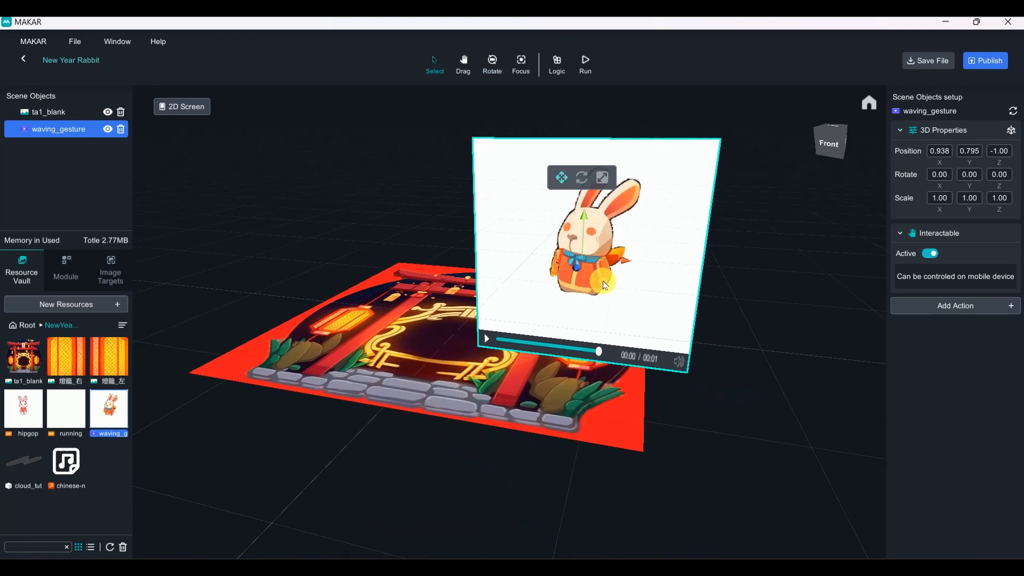
drag(616, 262, 698, 266)
right_drag(619, 339, 563, 343)
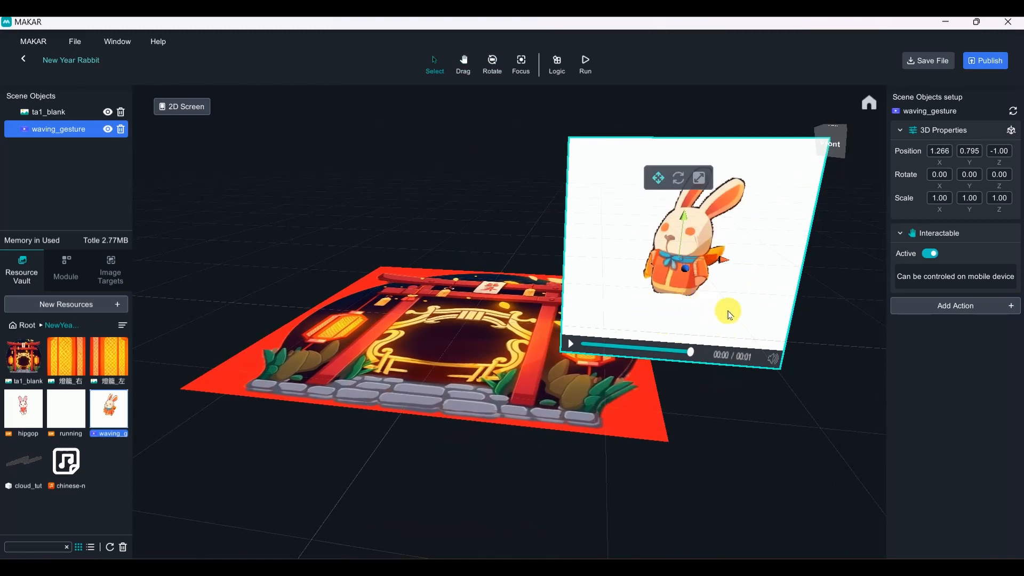
Turn off the Interactable setting of the waving_gesture video so it cannot be controlled on mobile devices
right_drag(683, 329, 689, 394)
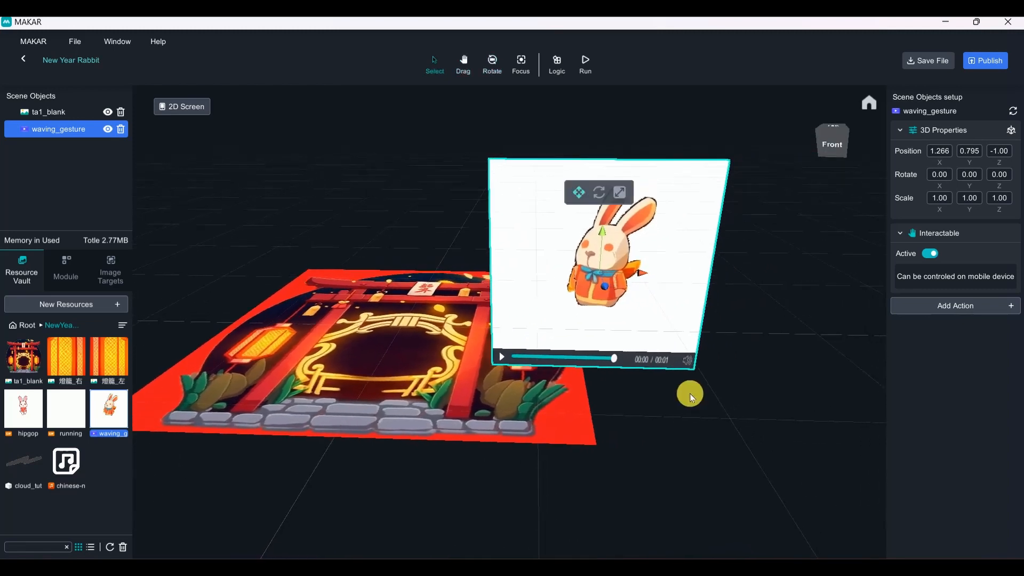
click(928, 254)
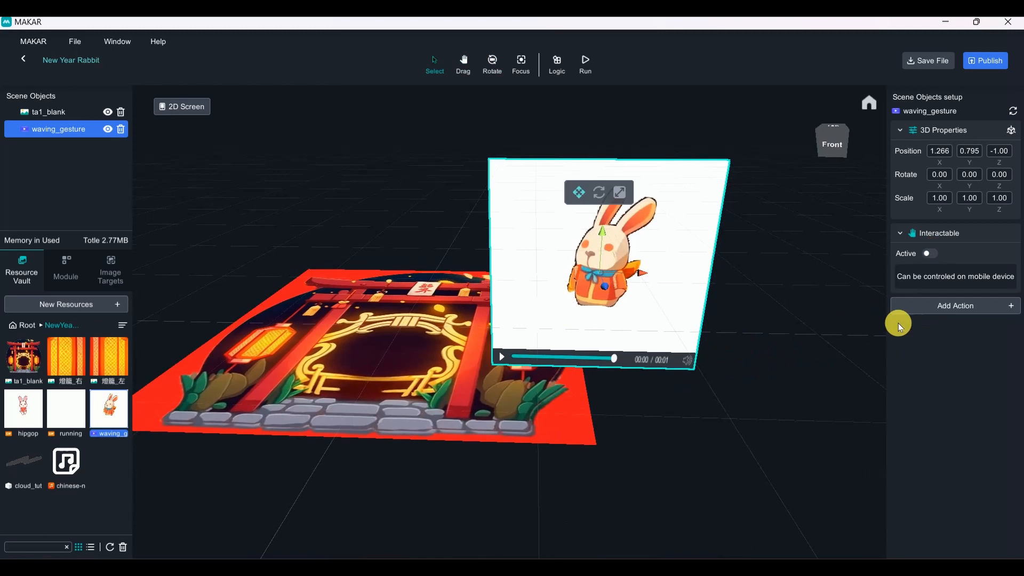
click(923, 305)
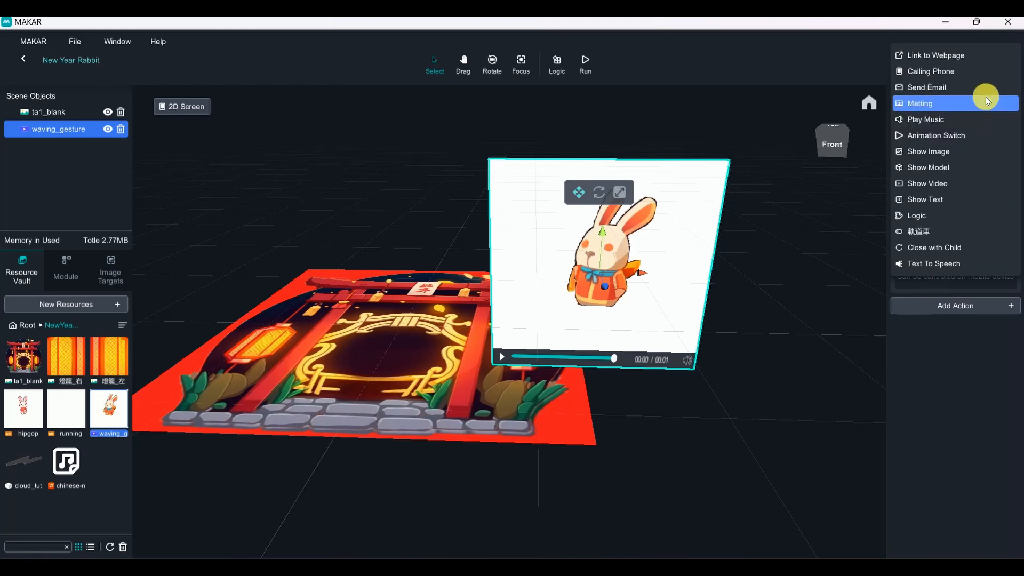
click(948, 103)
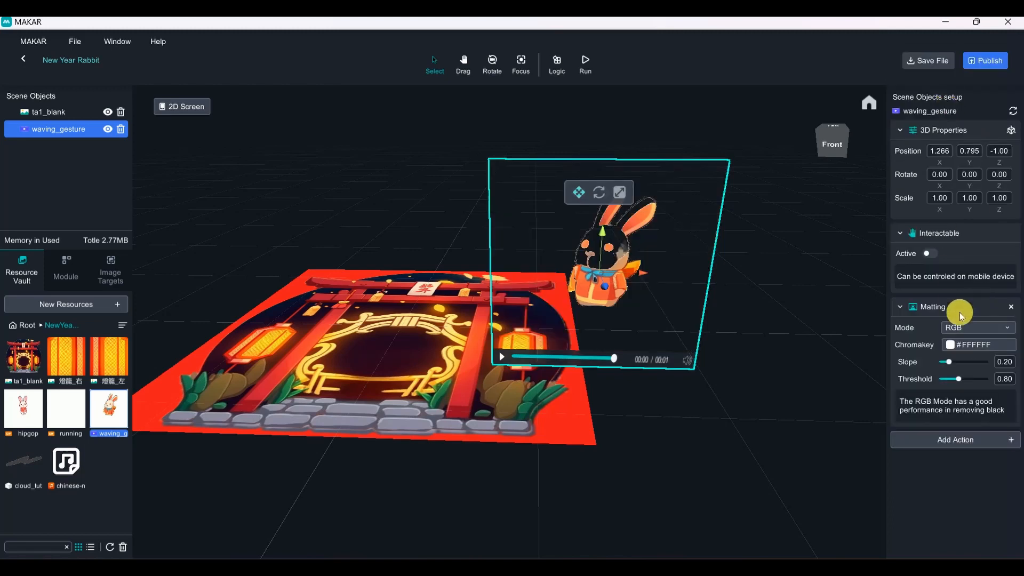
right_drag(792, 357, 775, 298)
middle_drag(776, 298, 725, 315)
scroll(725, 316, up, 3)
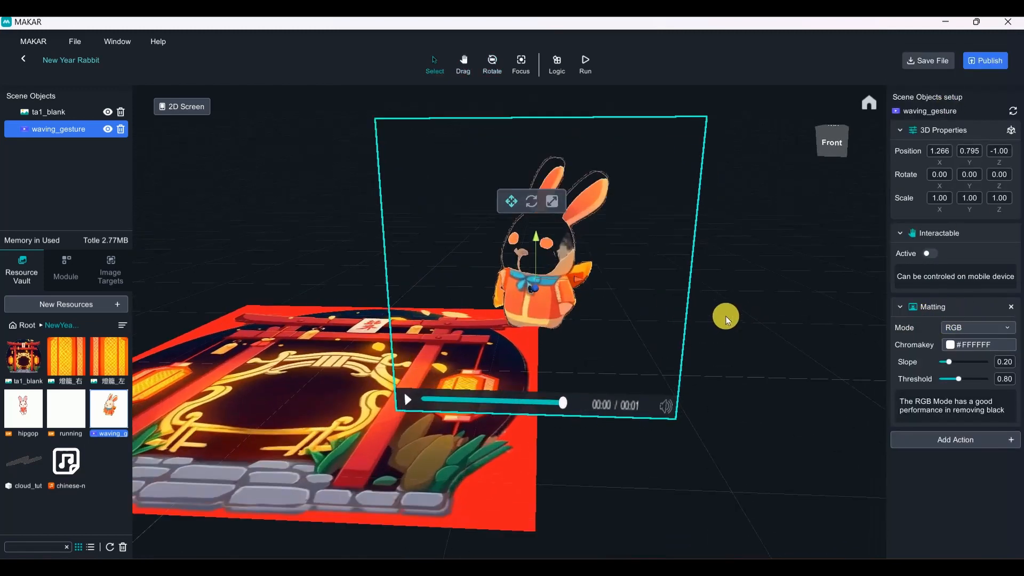
click(1011, 307)
right_drag(751, 376, 758, 356)
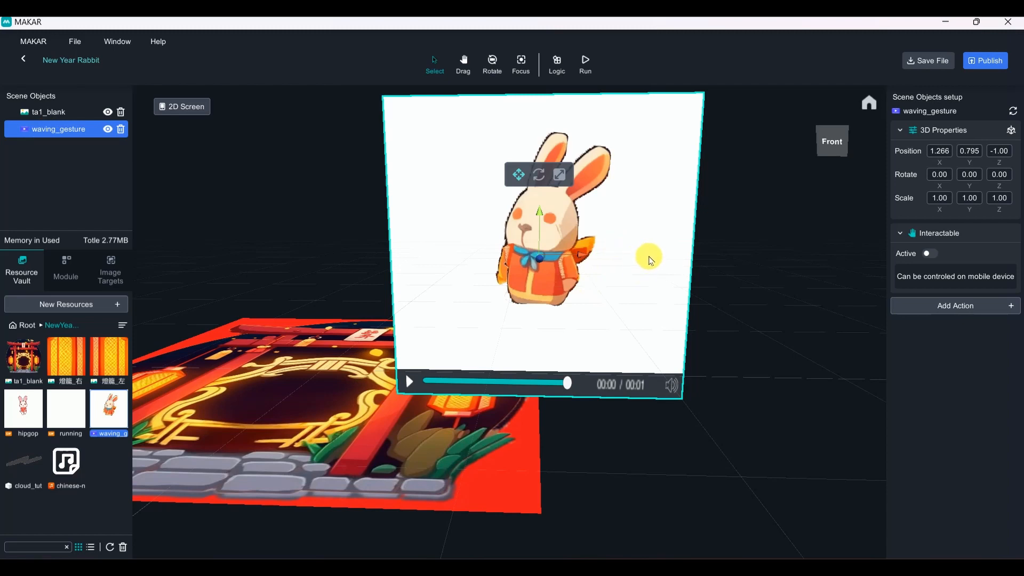
click(958, 305)
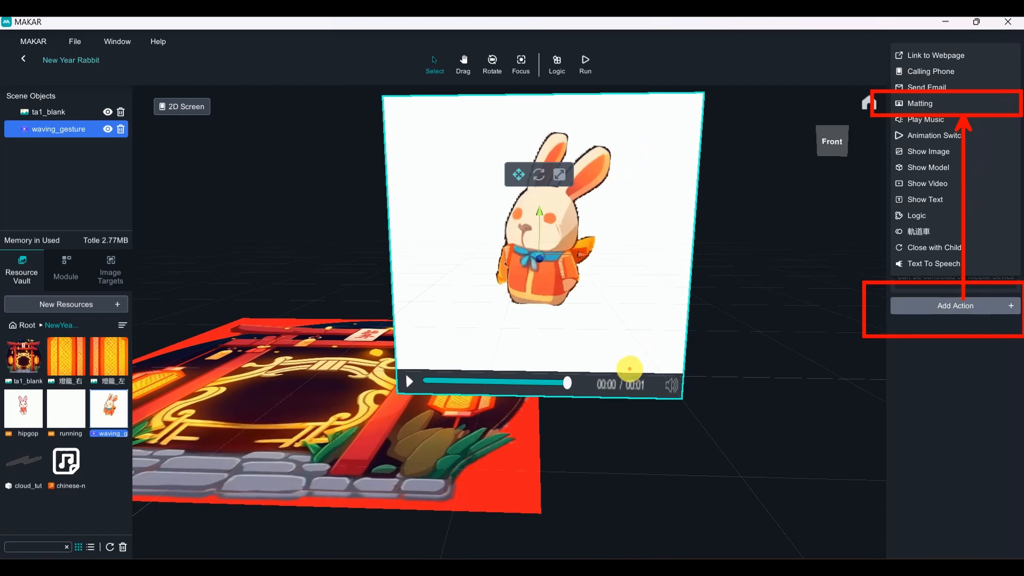
click(915, 103)
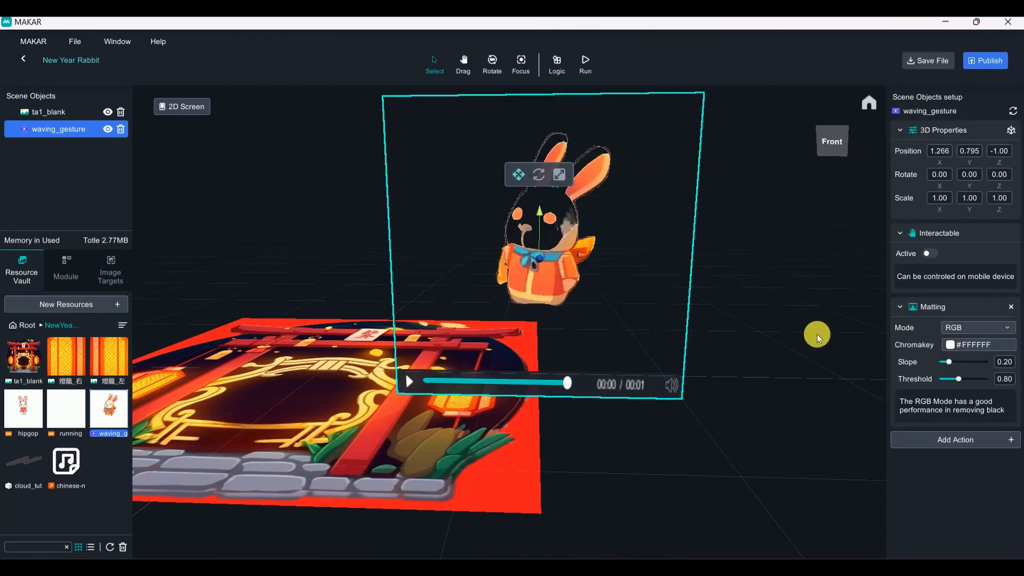
right_drag(813, 330, 765, 310)
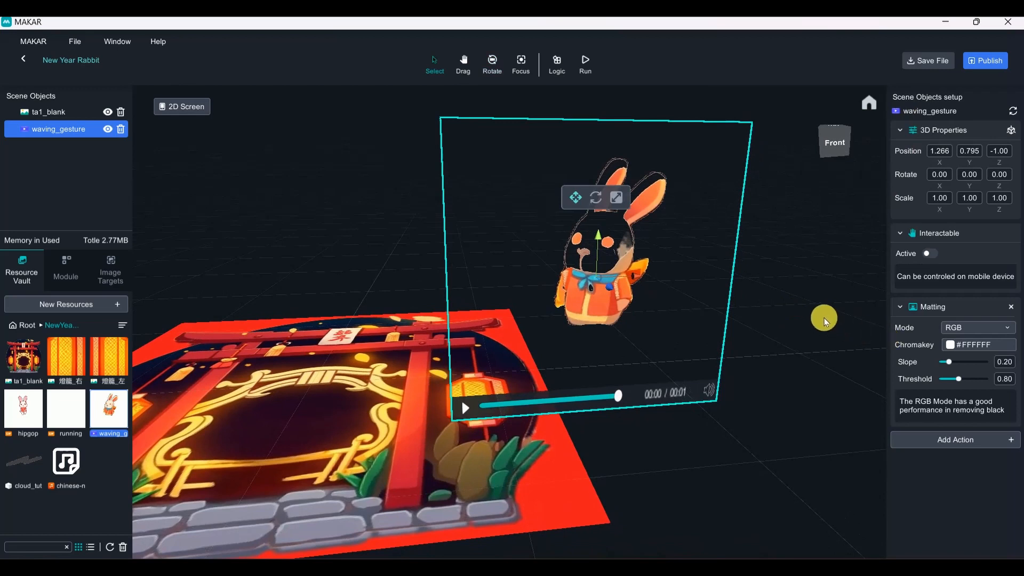
right_drag(824, 320, 800, 324)
click(949, 362)
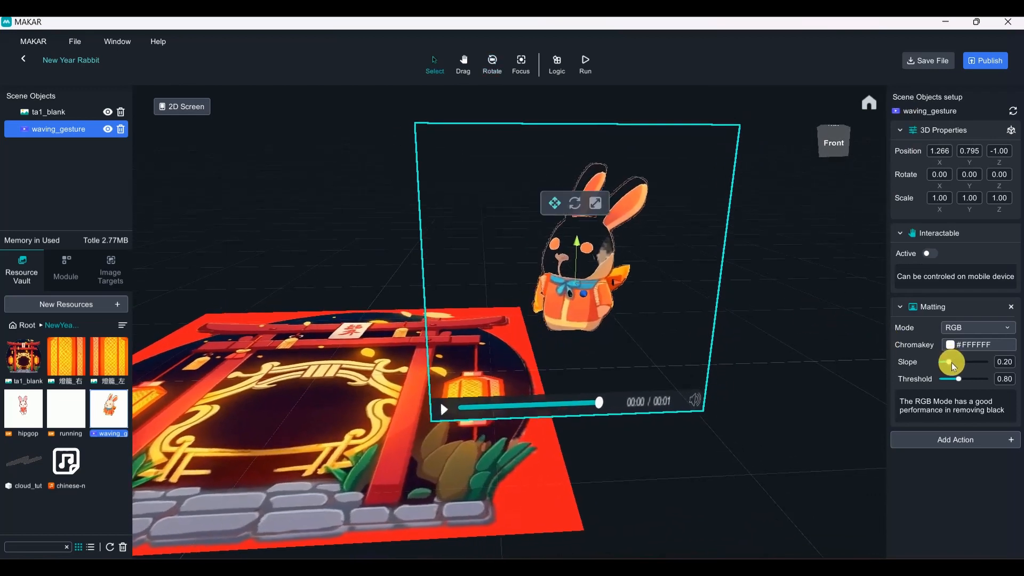
click(1011, 306)
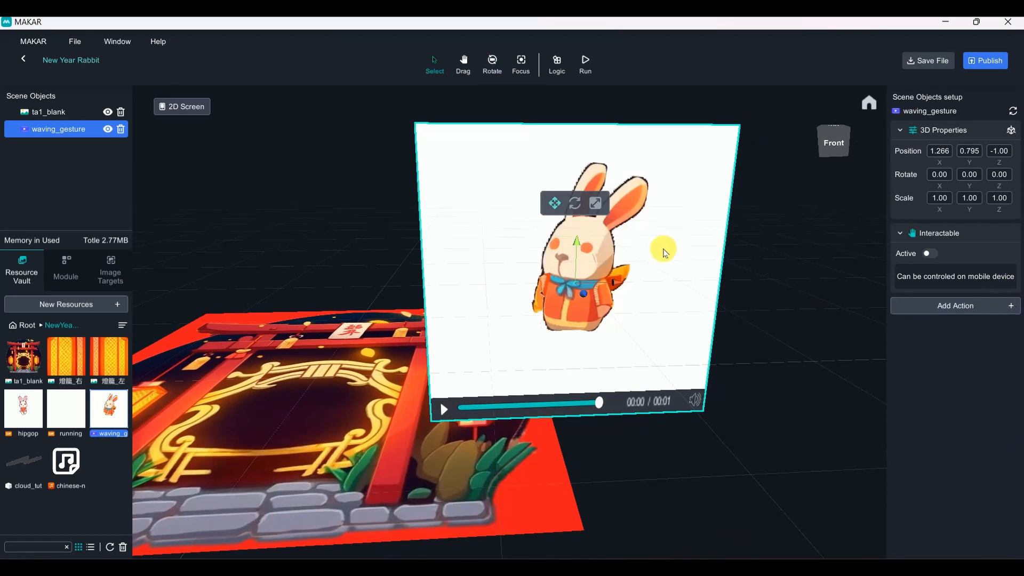
Add a Matting action to the waving_gesture video in RGB mode with chromakey #FFFFFF and raise its slope to 1.00
right_drag(784, 311, 745, 317)
middle_drag(744, 317, 741, 376)
scroll(747, 378, up, 4)
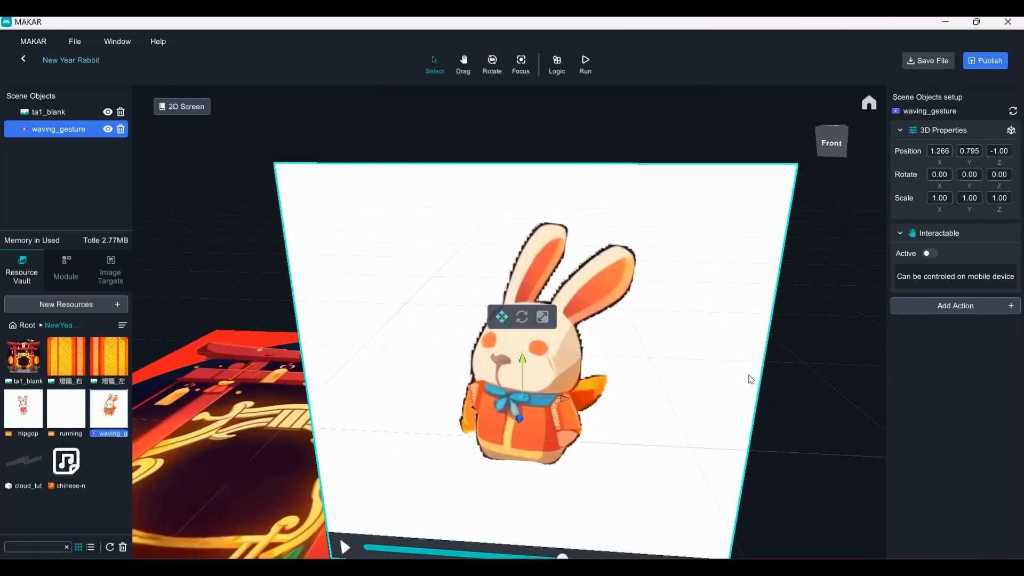
right_drag(727, 350, 719, 276)
scroll(679, 270, down, 4)
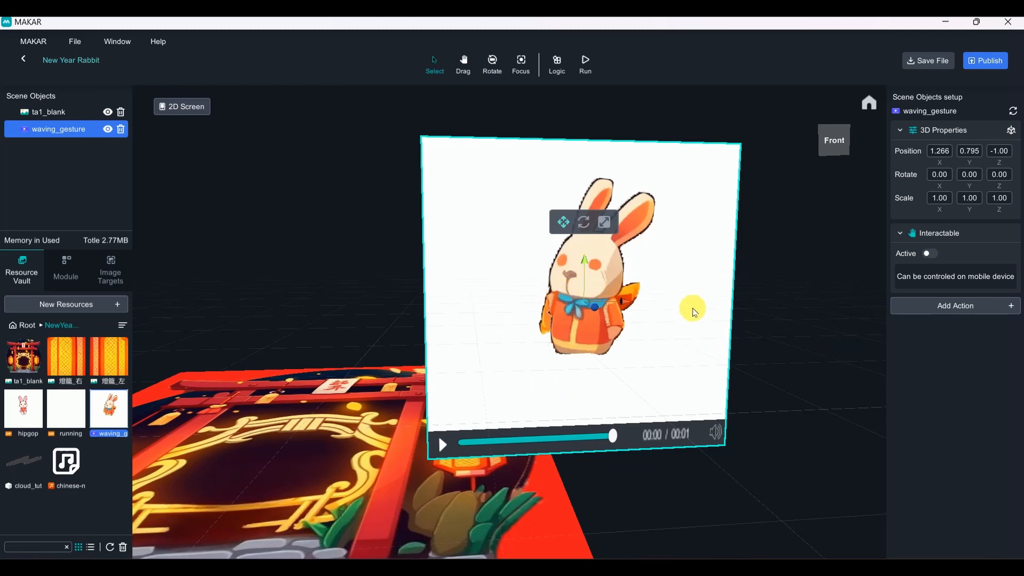
right_drag(751, 325, 736, 307)
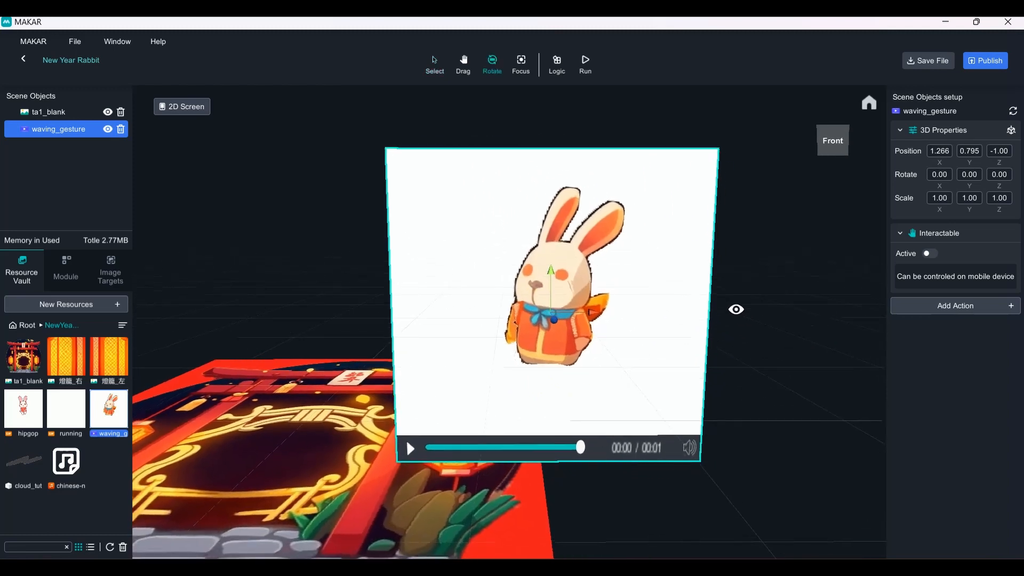
click(967, 308)
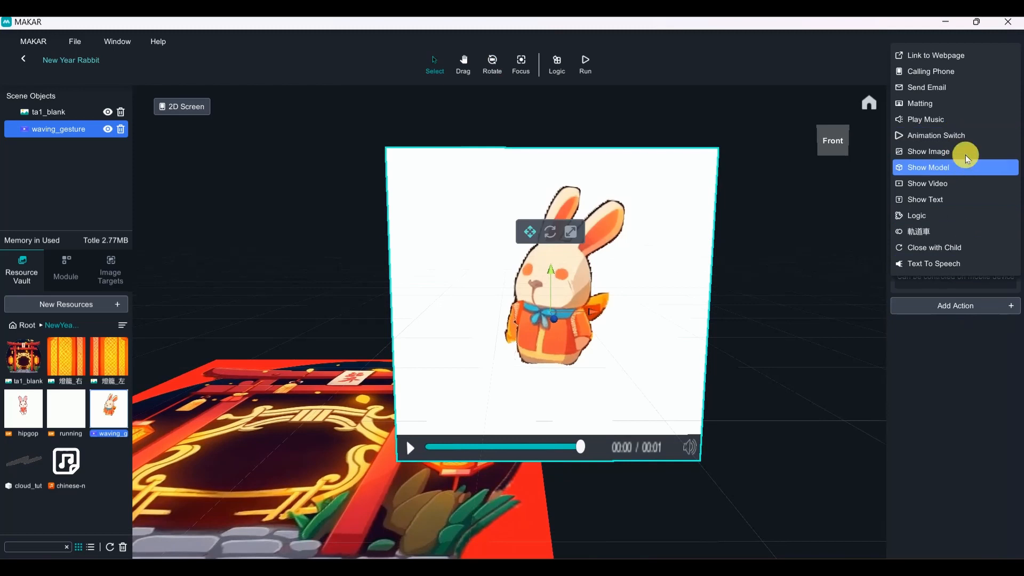
click(967, 104)
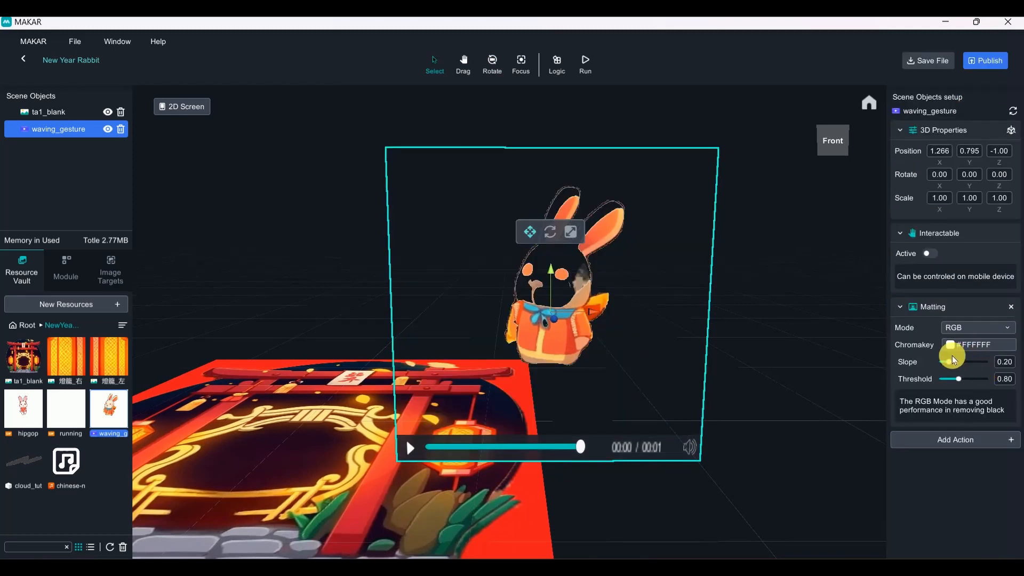
drag(949, 360, 995, 363)
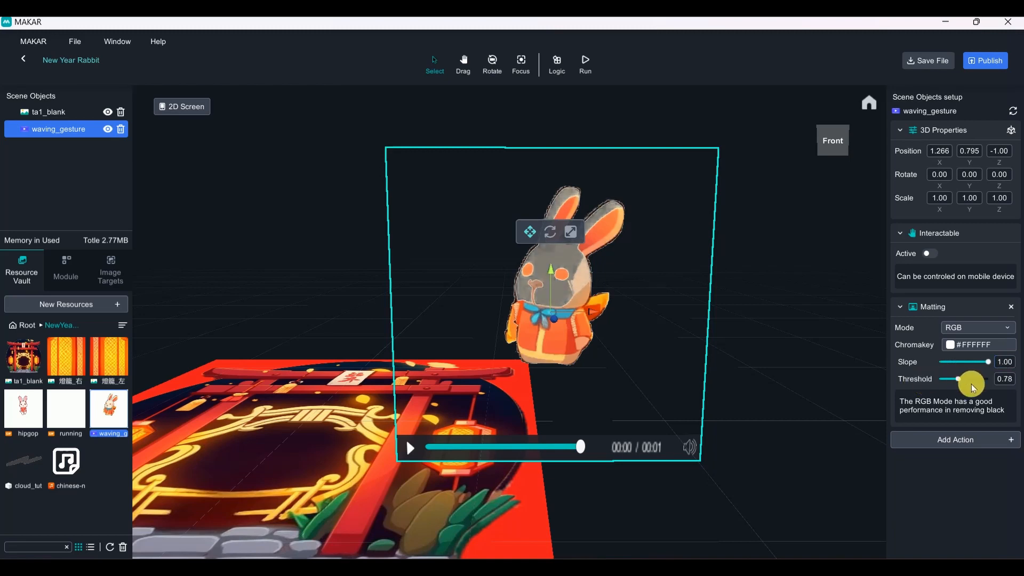
Lower the Matting threshold to 0.43 so the white background is removed but the rabbit's body stays opaque
drag(960, 383, 951, 382)
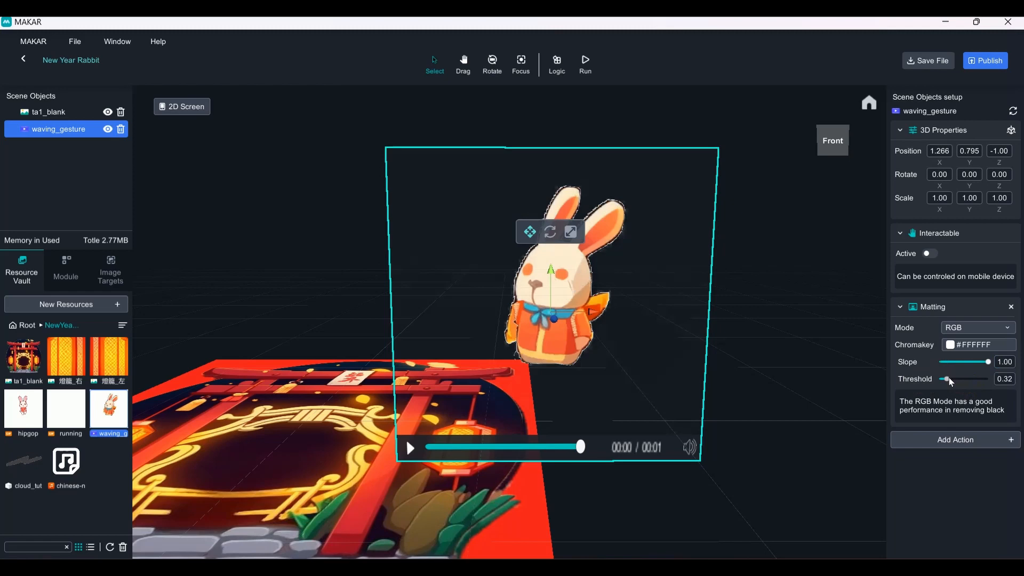
right_click(827, 382)
drag(818, 261, 808, 348)
right_drag(807, 288, 770, 344)
click(701, 341)
right_drag(868, 416, 866, 349)
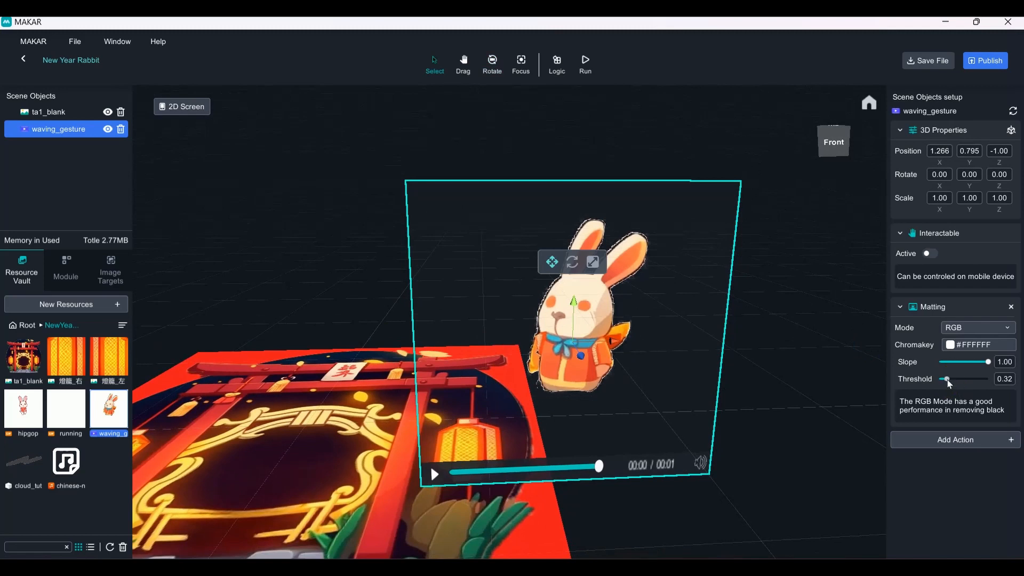
drag(945, 382, 953, 383)
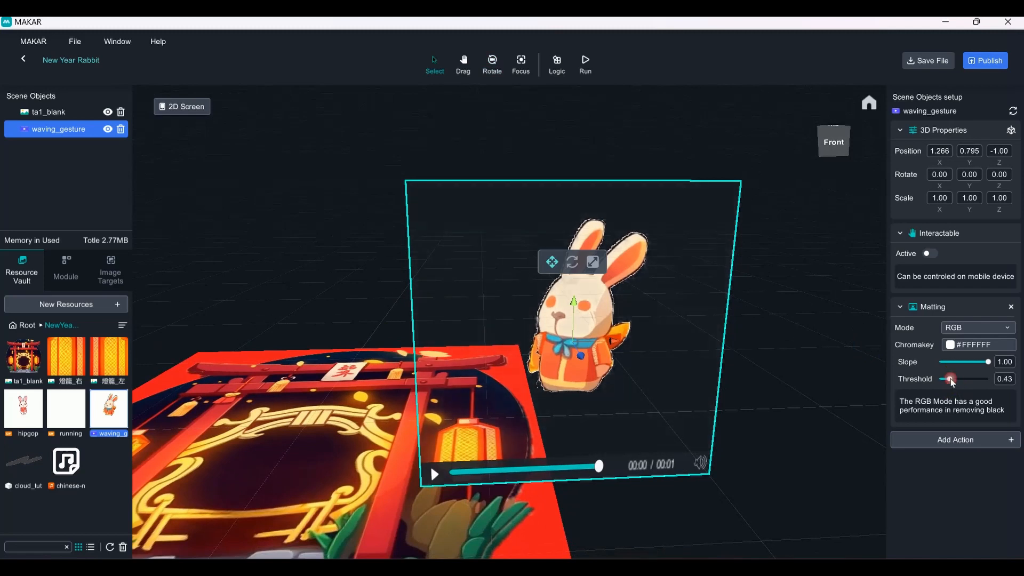
Rotate the waving_gesture video to 90 degrees about the X axis so it lies flat, parallel to the gate artwork
right_drag(806, 354, 748, 362)
click(798, 293)
click(428, 246)
right_drag(787, 271, 610, 261)
scroll(610, 260, down, 3)
click(399, 242)
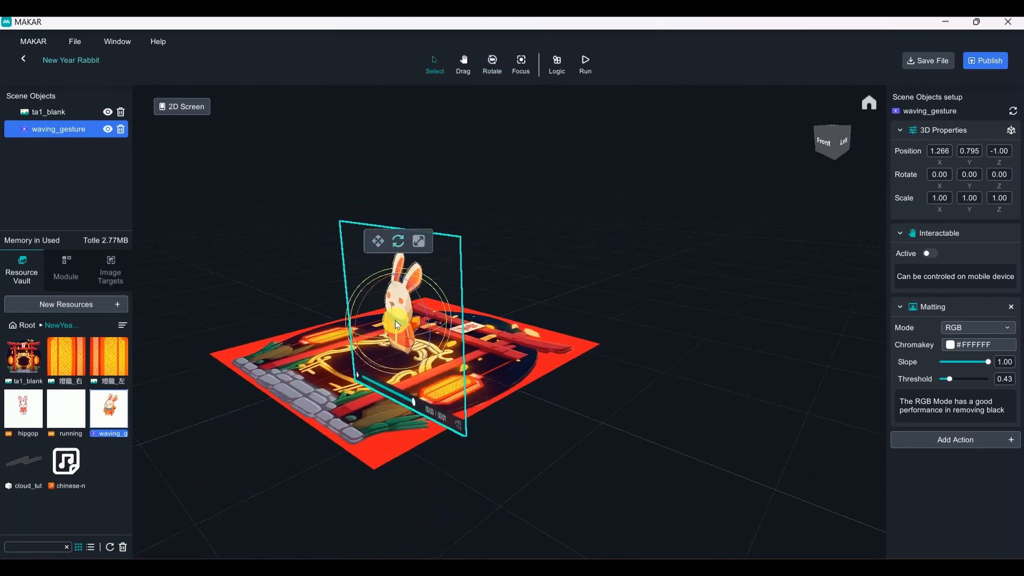
drag(398, 324, 697, 245)
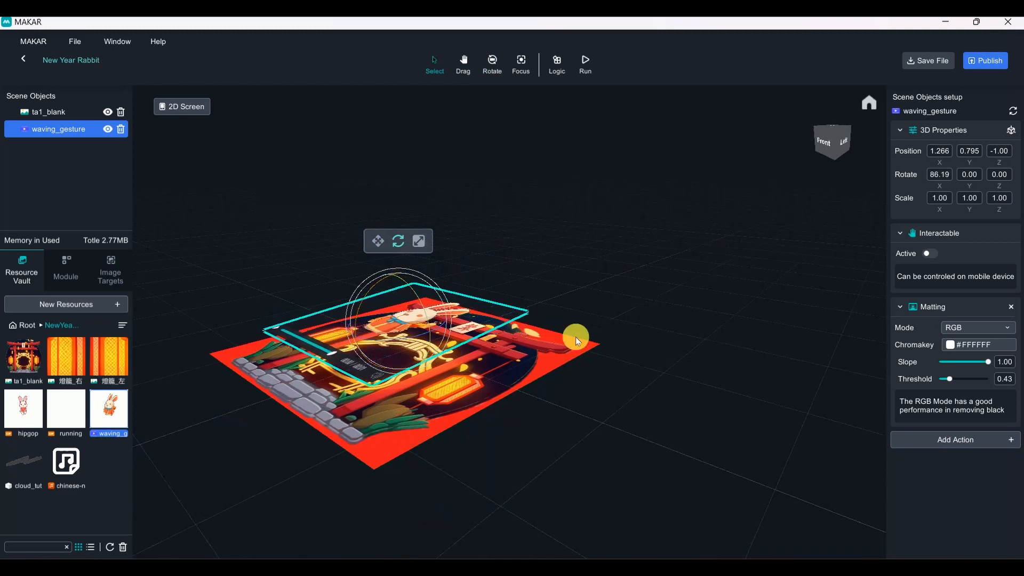
right_drag(574, 337, 587, 373)
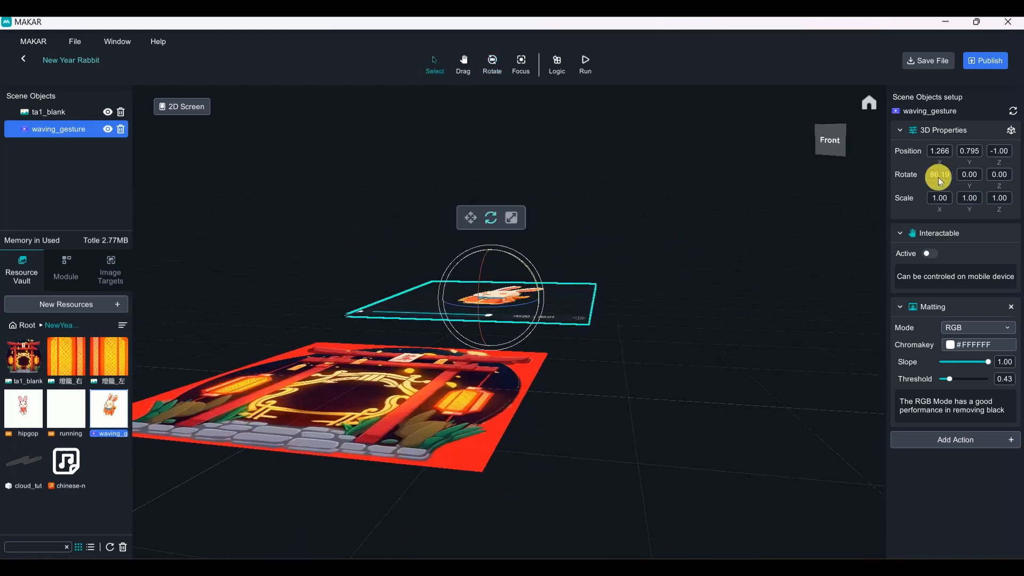
text(90)
key(Return)
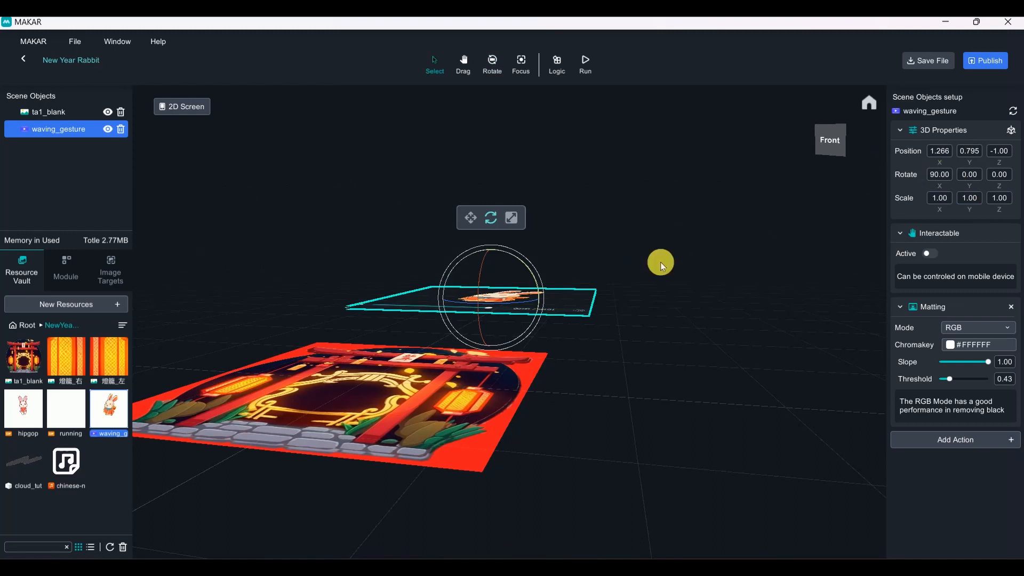
Move the waving_gesture video into the gate opening and lower it close to the artwork, to about X 0.023, Y 0.056, Z -0.66
right_drag(658, 208, 619, 248)
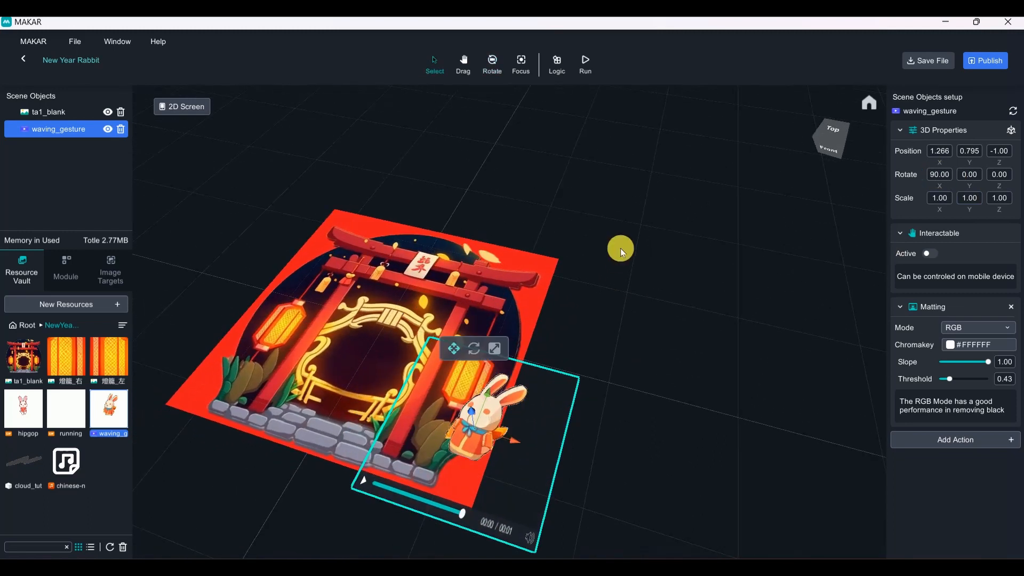
click(849, 127)
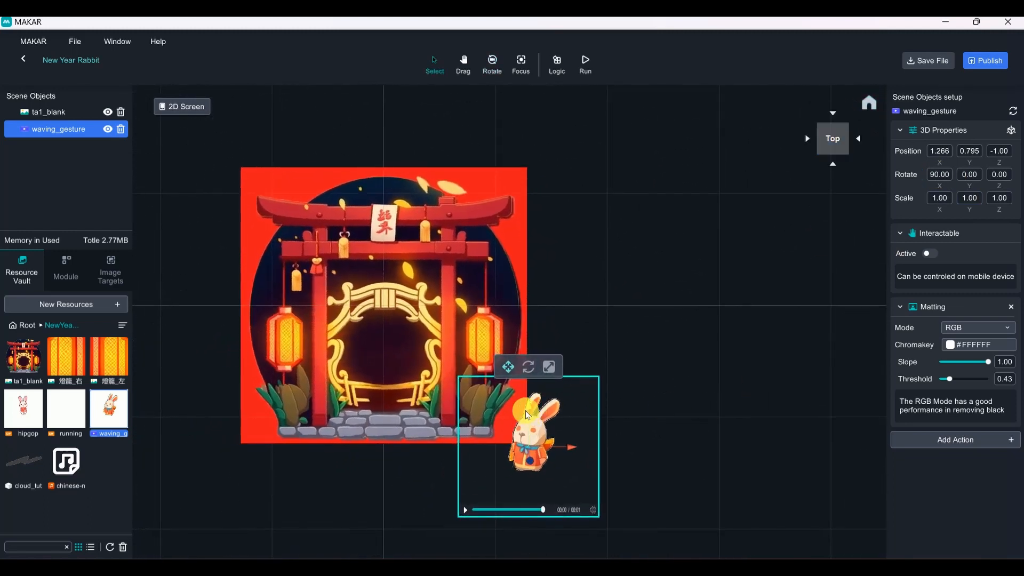
drag(552, 411, 441, 314)
right_drag(440, 315, 668, 411)
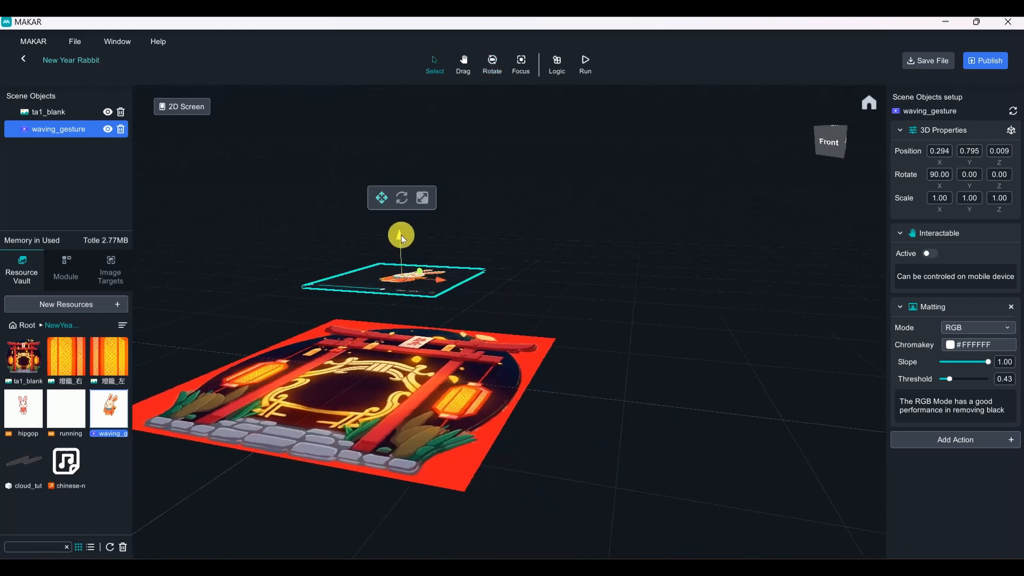
drag(401, 234, 386, 420)
right_drag(386, 420, 576, 437)
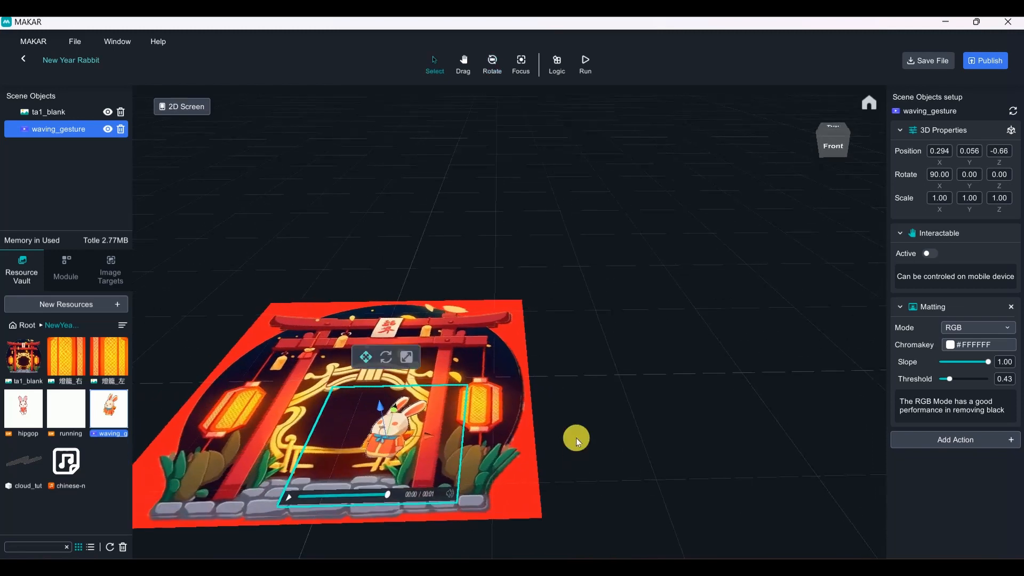
drag(402, 440, 386, 446)
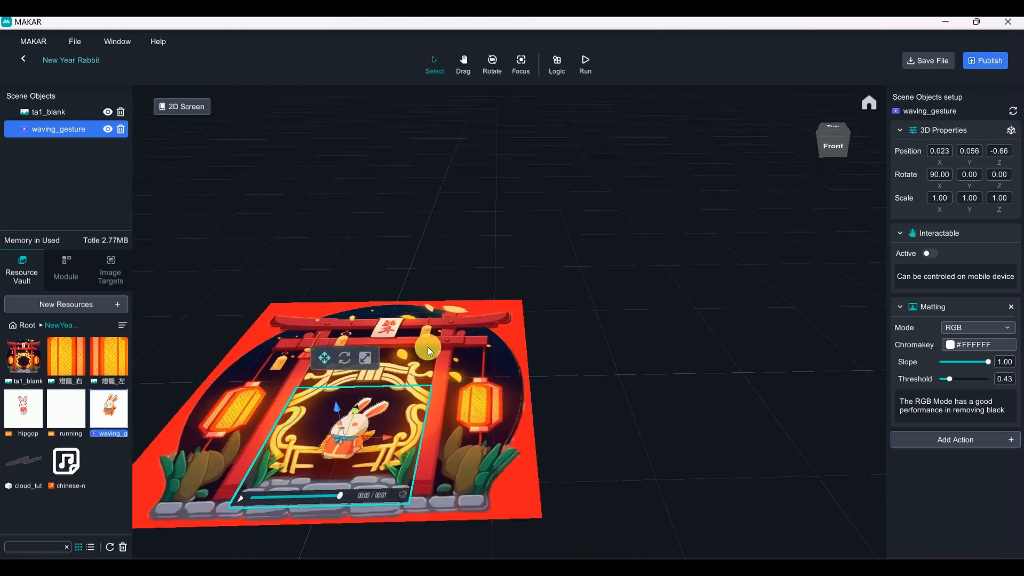
Lower the waving_gesture video onto the gate artwork at Y 0.000
click(832, 124)
right_drag(637, 250, 703, 231)
middle_drag(703, 232, 743, 213)
right_drag(743, 256, 675, 267)
middle_drag(675, 267, 689, 229)
scroll(689, 230, up, 2)
scroll(809, 296, up, 1)
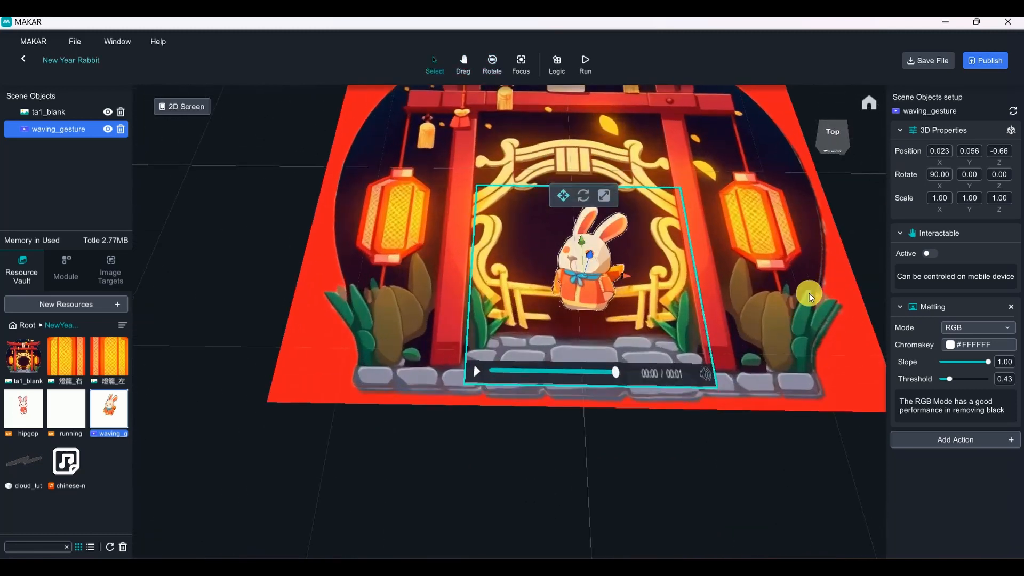
scroll(808, 296, up, 1)
middle_drag(808, 297, 747, 324)
scroll(800, 333, down, 1)
right_drag(800, 331, 736, 411)
click(530, 314)
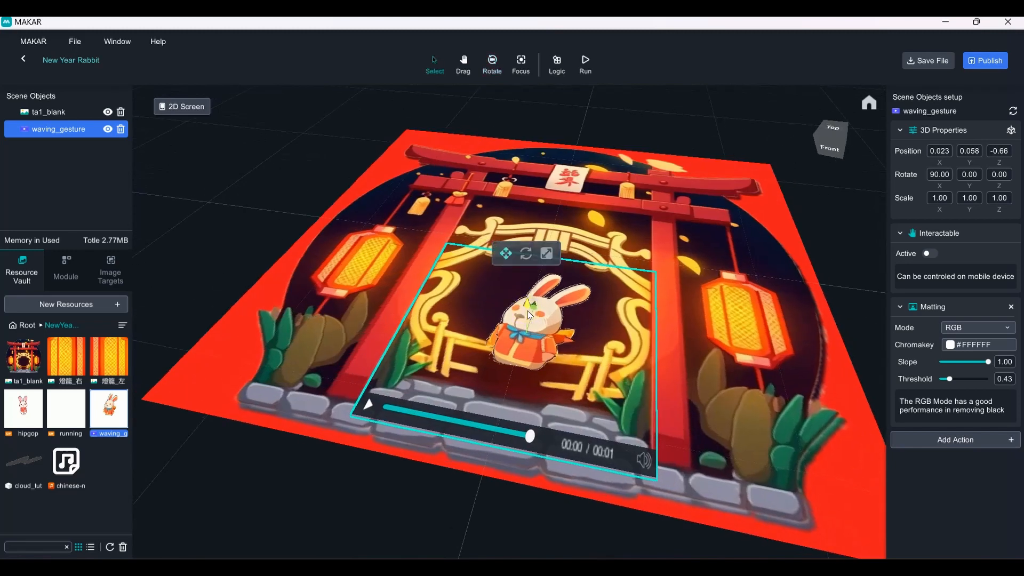
right_drag(527, 324, 715, 329)
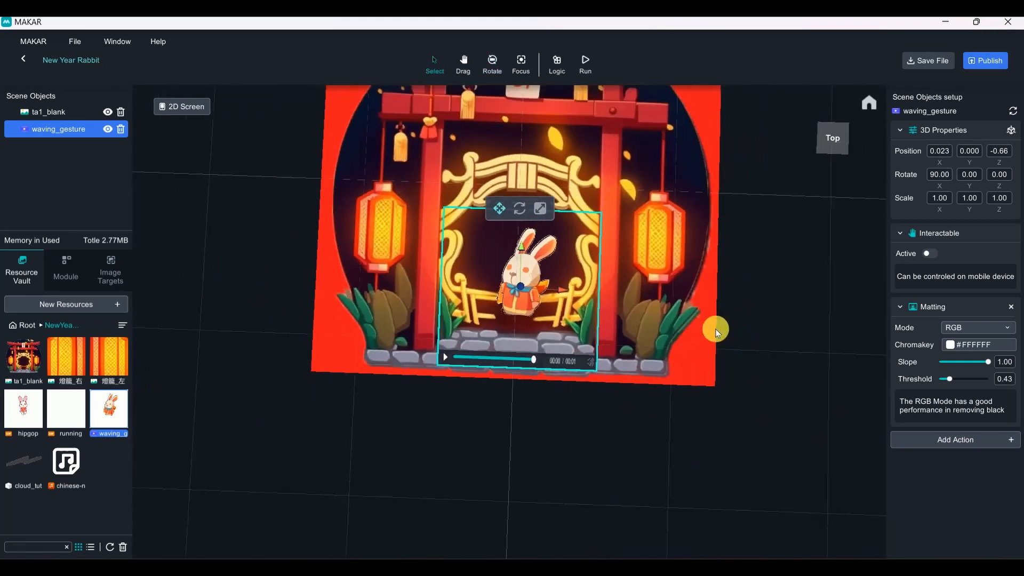
Hide the ta1_blank image to compare the waving_gesture rabbit with the one printed on the target
click(108, 111)
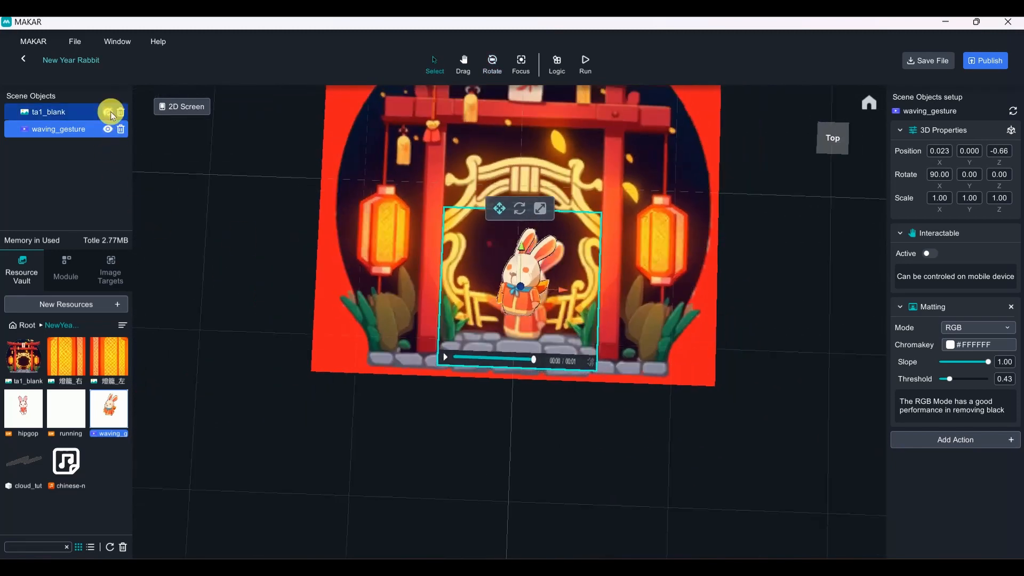
click(108, 111)
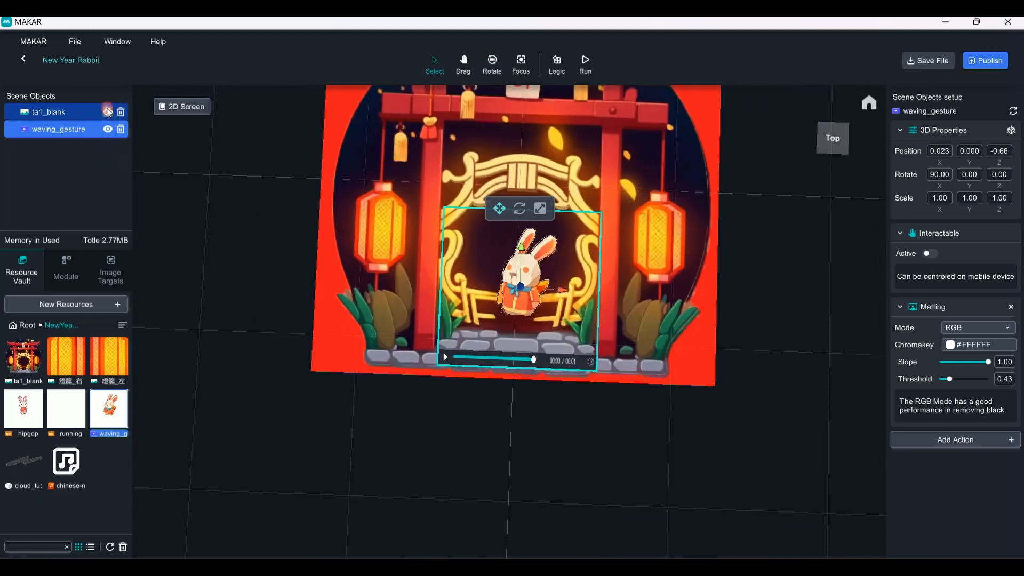
click(107, 111)
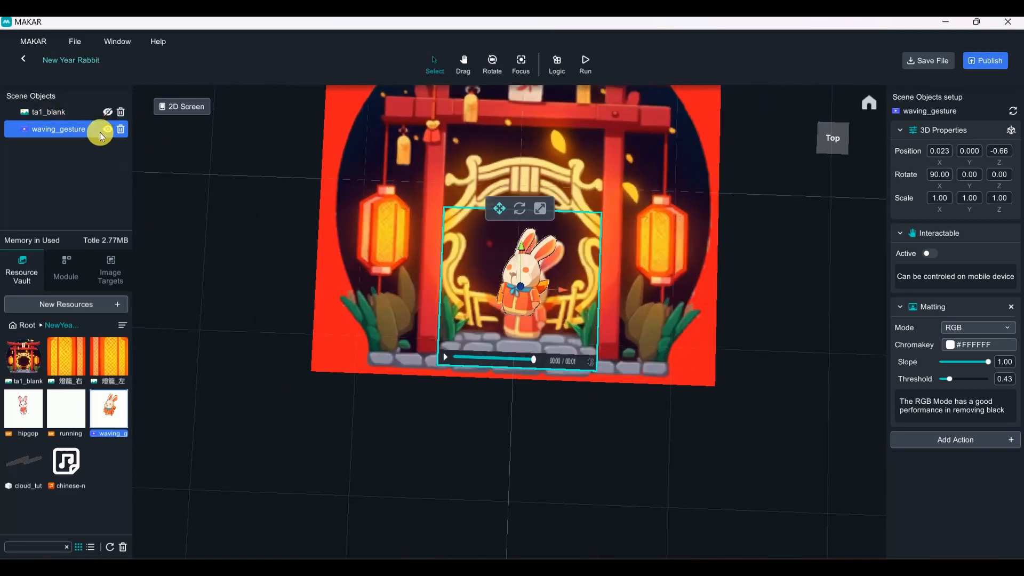
Enlarge the waving_gesture video to a scale of about 1.273 and move it to about X 0.043, Z -0.75 over the printed rabbit
click(540, 209)
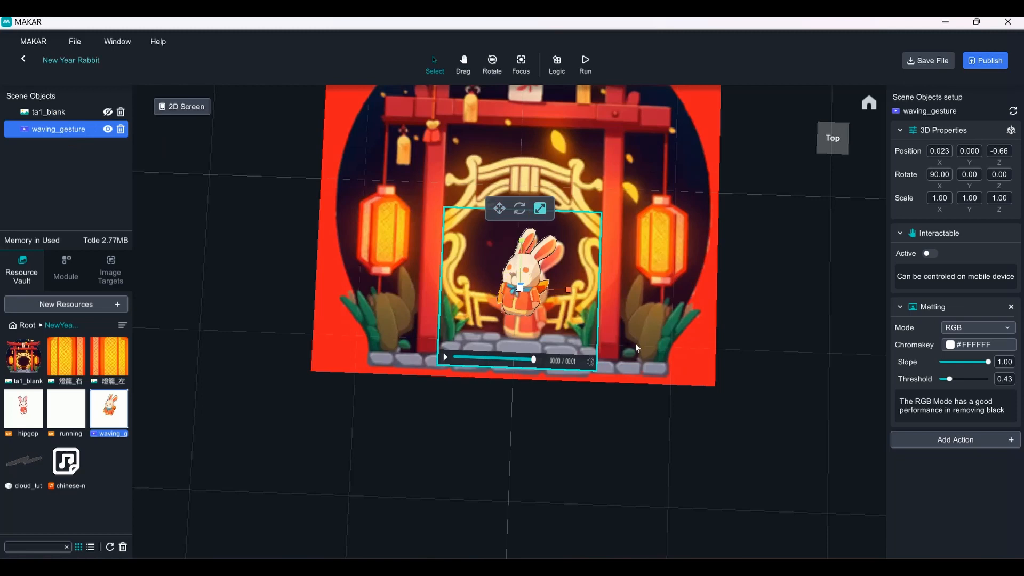
drag(635, 344, 524, 300)
drag(558, 332, 561, 333)
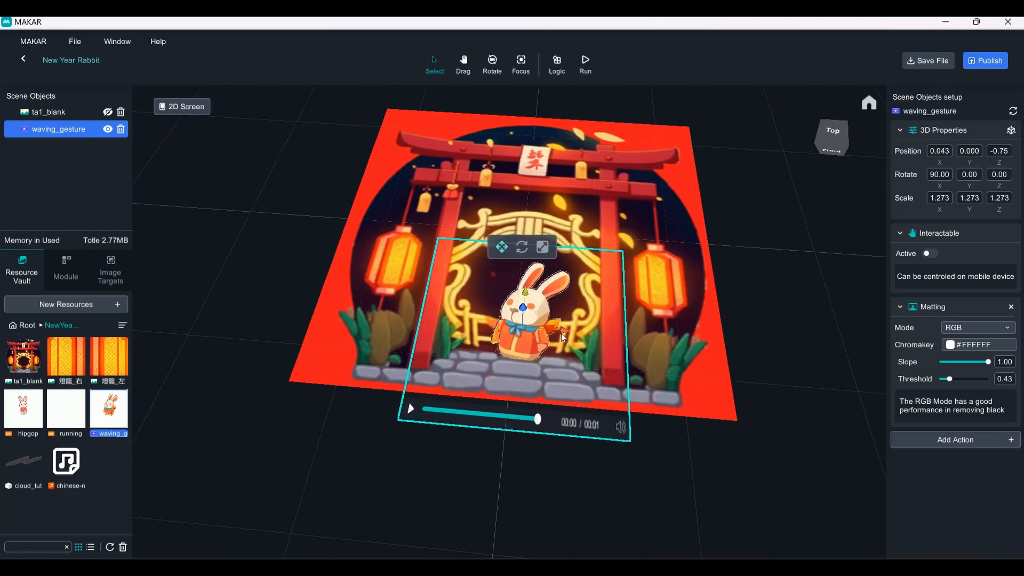
Show and hide the ta1_blank image again to compare the enlarged waving_gesture rabbit with the printed one
drag(621, 309, 181, 159)
click(107, 112)
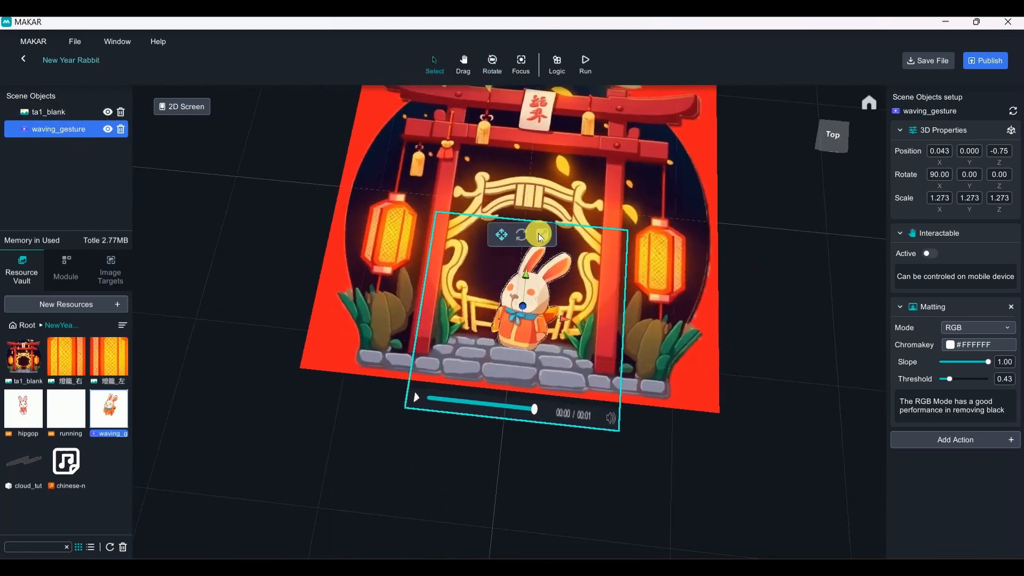
click(107, 111)
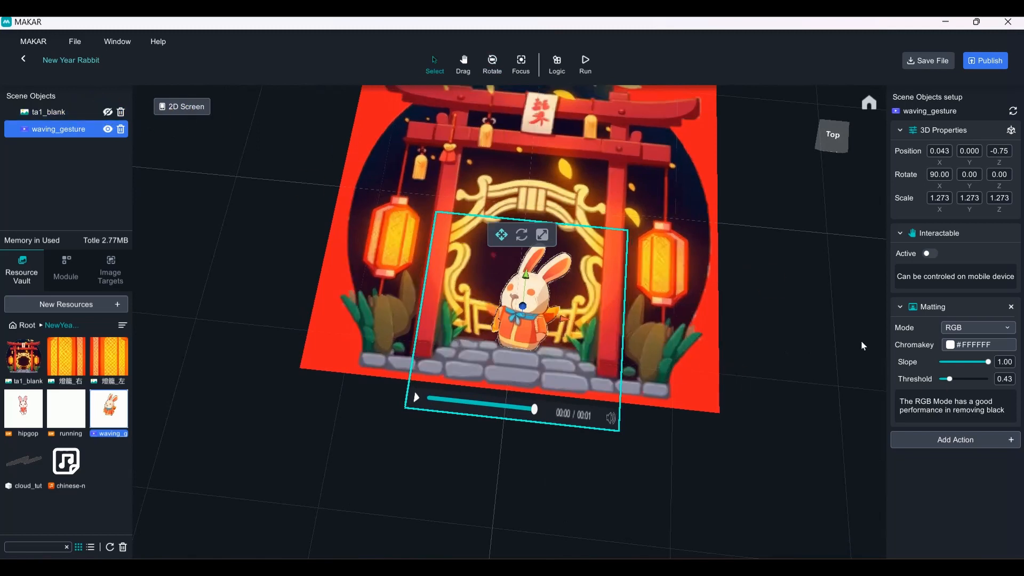
right_drag(783, 285, 613, 234)
click(761, 348)
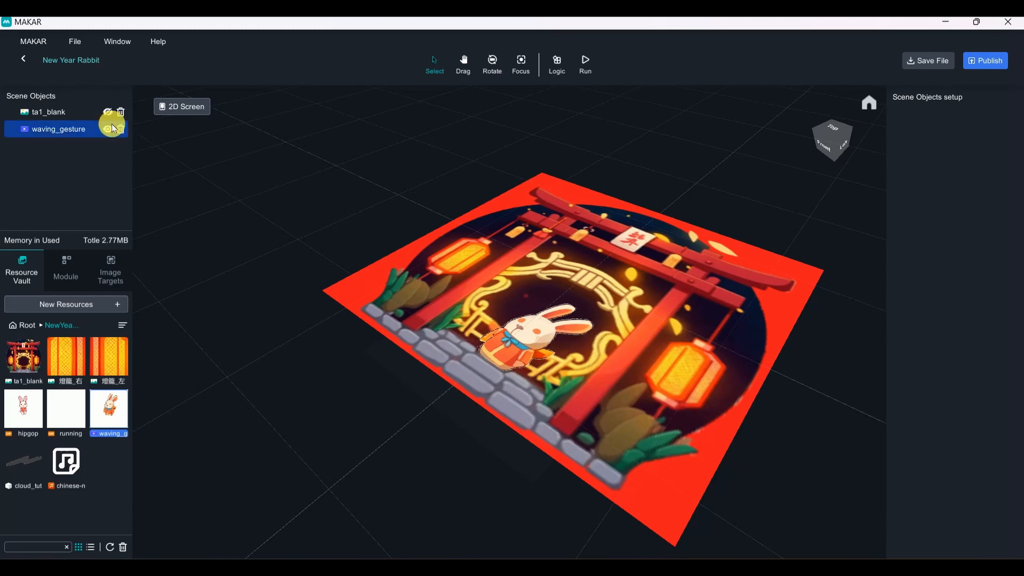
Rescale the waving_gesture video uniformly to about 1.174 to match the printed rabbit's size
click(528, 344)
click(538, 263)
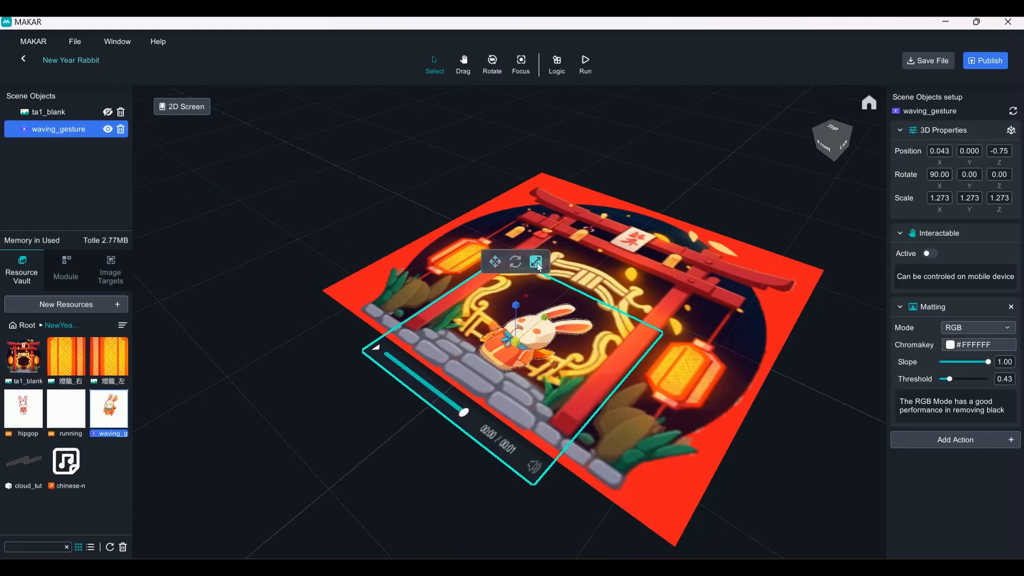
drag(516, 342, 533, 331)
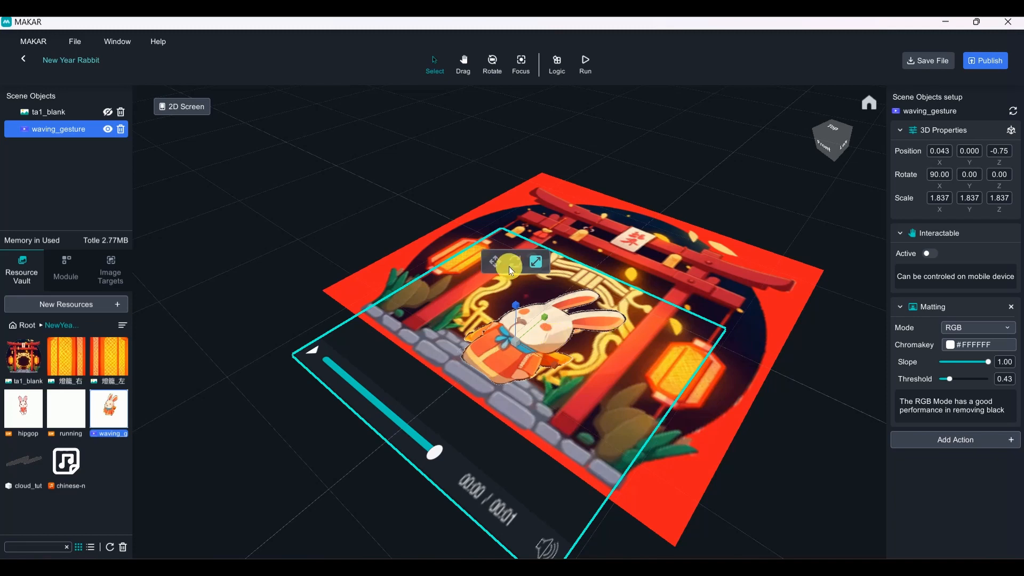
drag(519, 342, 513, 357)
right_drag(623, 394, 670, 542)
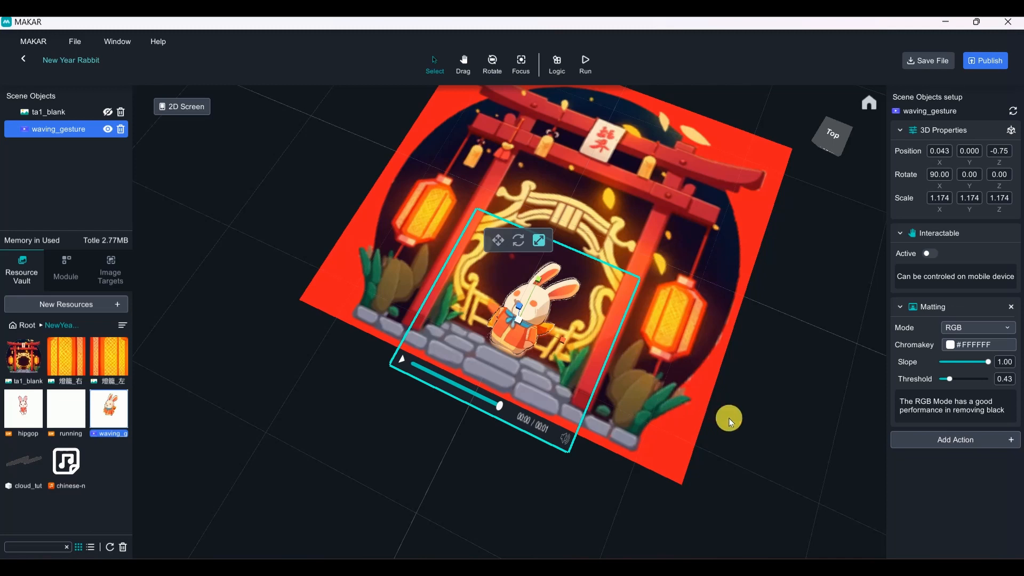
Examine how the rescaled waving_gesture rabbit lines up with the printed rabbit from several angles
drag(728, 418, 772, 308)
middle_drag(773, 308, 724, 359)
right_drag(723, 359, 737, 353)
click(738, 353)
click(481, 372)
right_drag(656, 389, 699, 362)
click(728, 364)
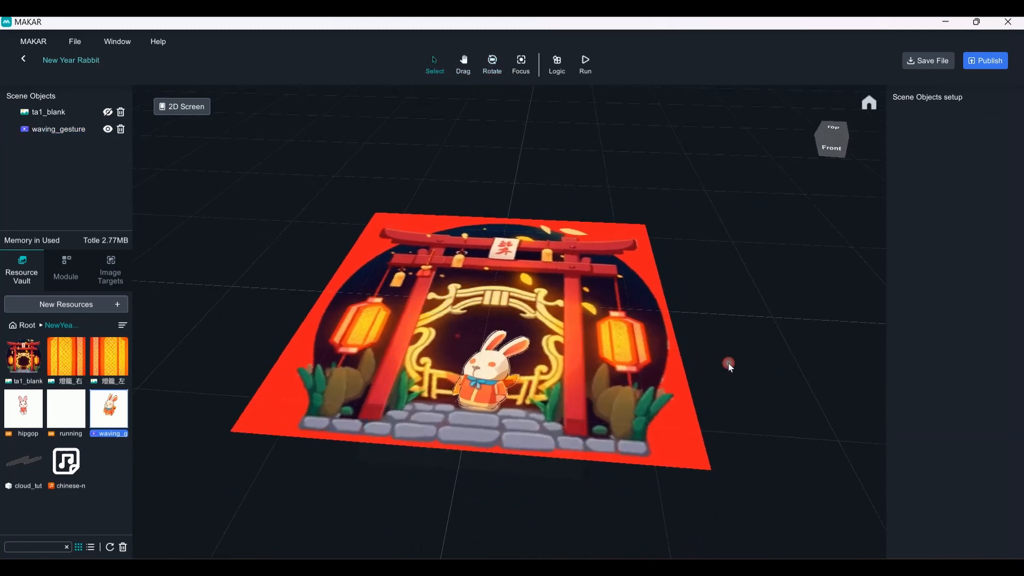
click(526, 377)
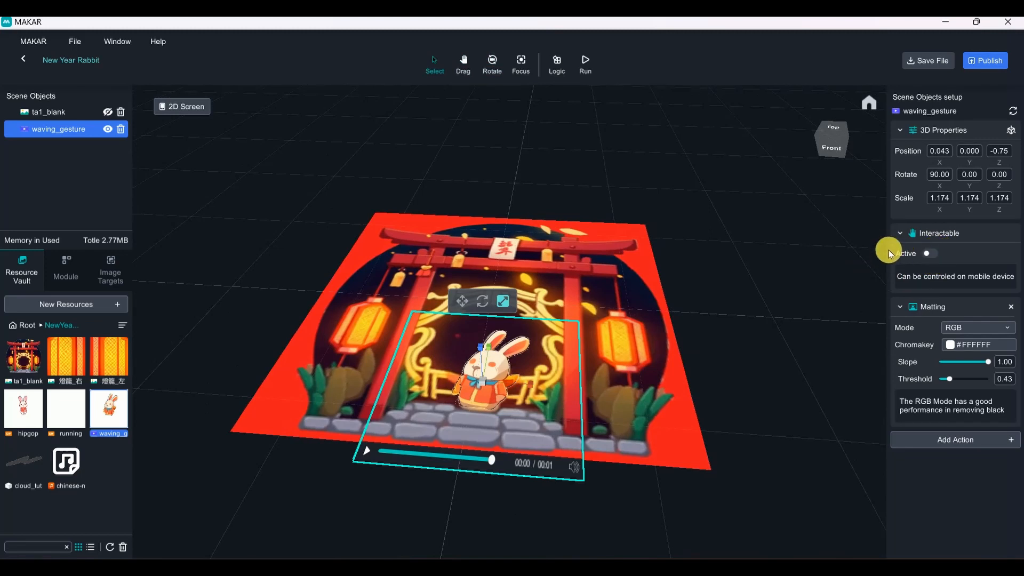
right_drag(717, 371, 724, 393)
click(724, 393)
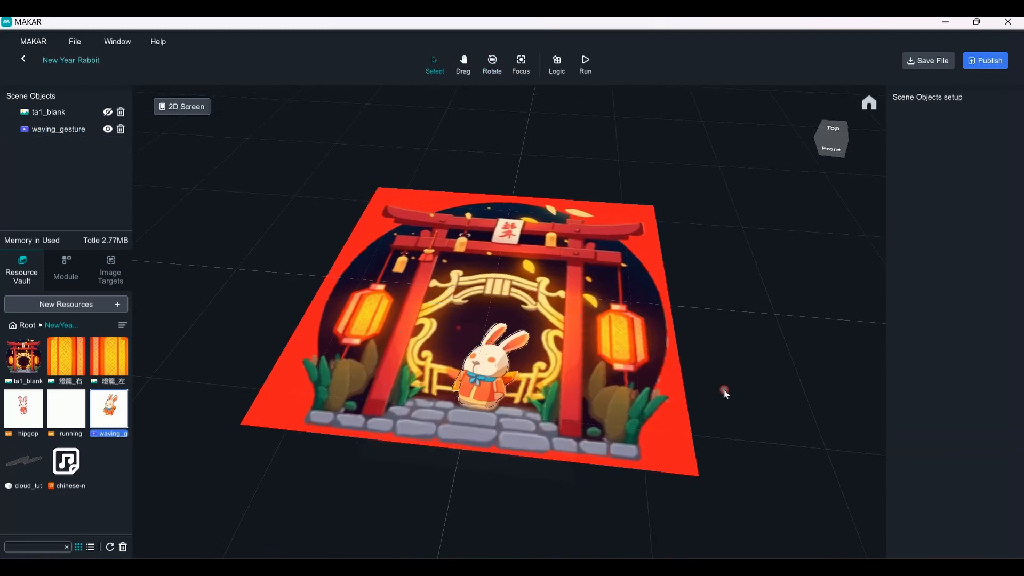
Make the ta1_blank image visible in the scene again
click(107, 112)
right_drag(558, 413, 562, 446)
scroll(606, 404, down, 3)
right_drag(606, 404, 603, 385)
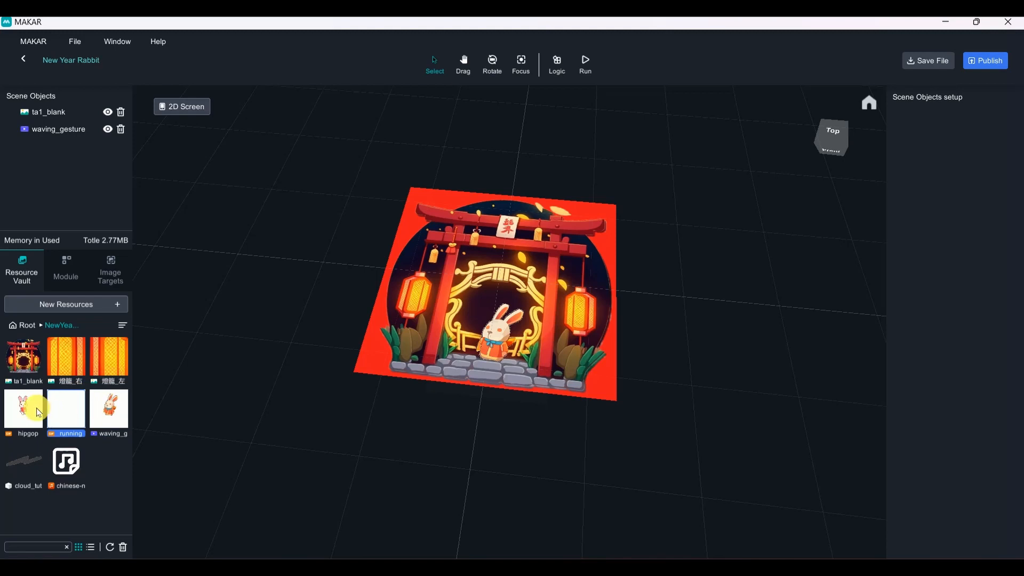
Add the hipgop GIF to the scene, raise it to about Y 1.217 and scale it to about 0.427
click(22, 408)
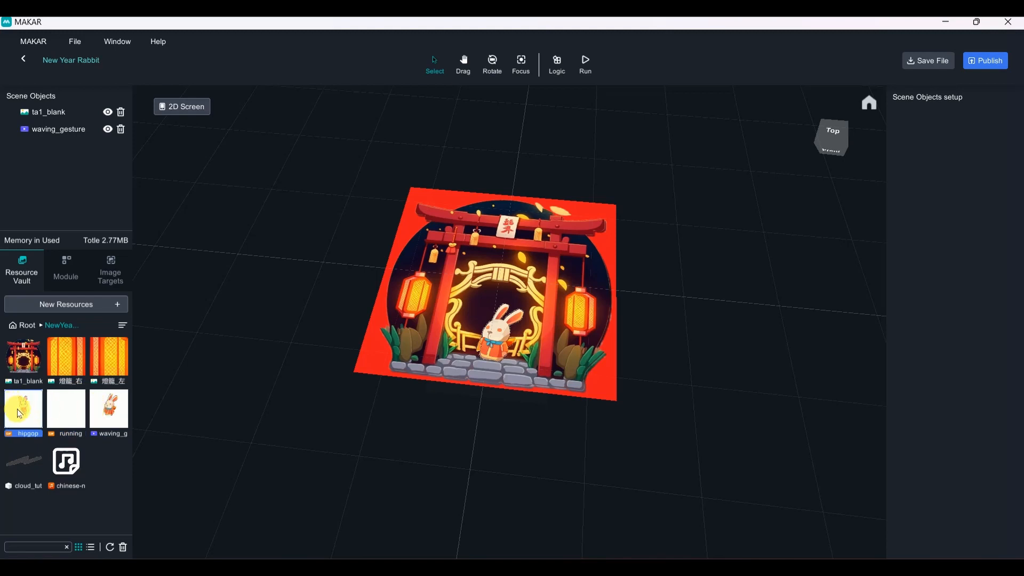
drag(22, 408, 447, 228)
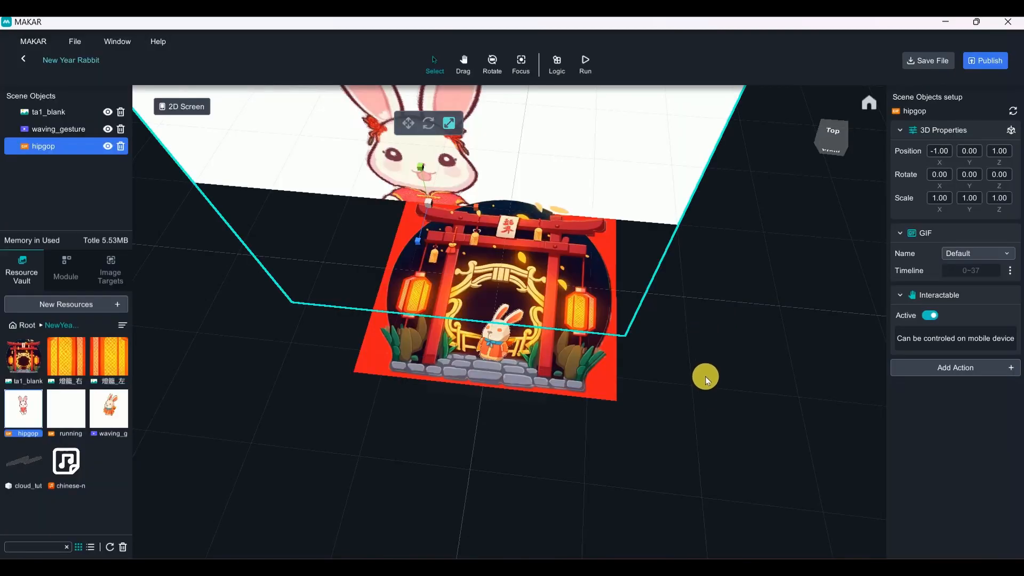
right_drag(705, 376, 720, 223)
mouse_move(428, 236)
mouse_down()
mouse_move(434, 141)
mouse_move(426, 230)
mouse_move(432, 219)
mouse_up()
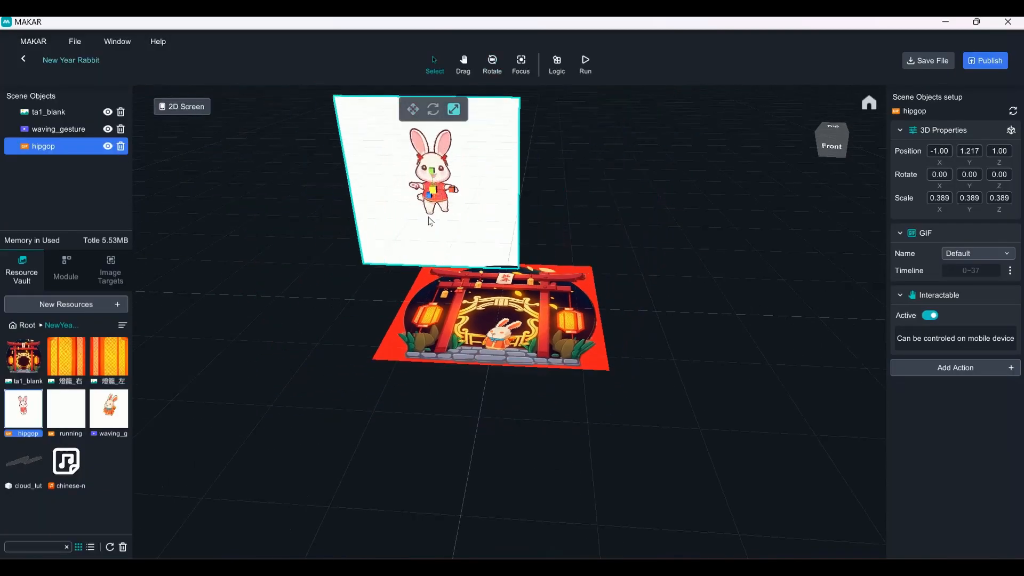
scroll(523, 235, up, 5)
right_drag(618, 224, 628, 187)
middle_drag(650, 281, 626, 324)
scroll(626, 324, up, 3)
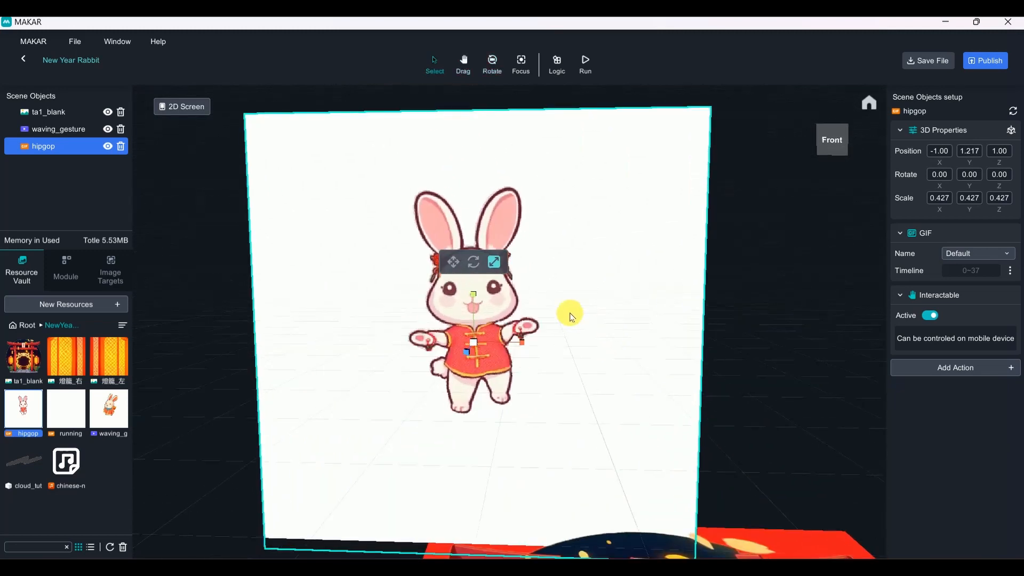
Turn off interaction for the hipgop GIF and remove its white background with RGB matting at slope 0.52 and threshold 0.11
click(930, 316)
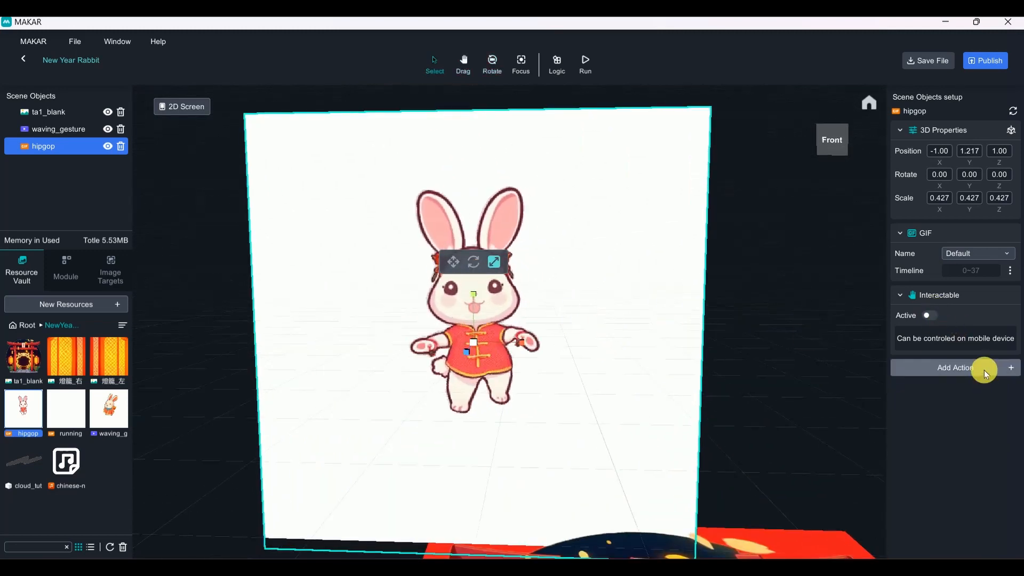
click(994, 372)
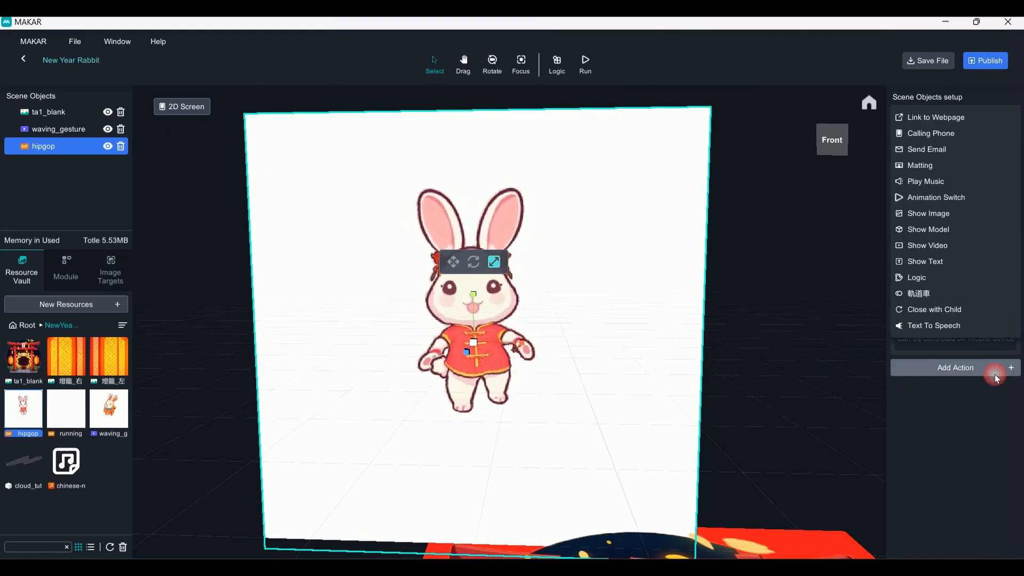
click(947, 164)
mouse_move(949, 424)
mouse_down()
mouse_move(989, 424)
mouse_move(945, 435)
mouse_move(956, 434)
mouse_up()
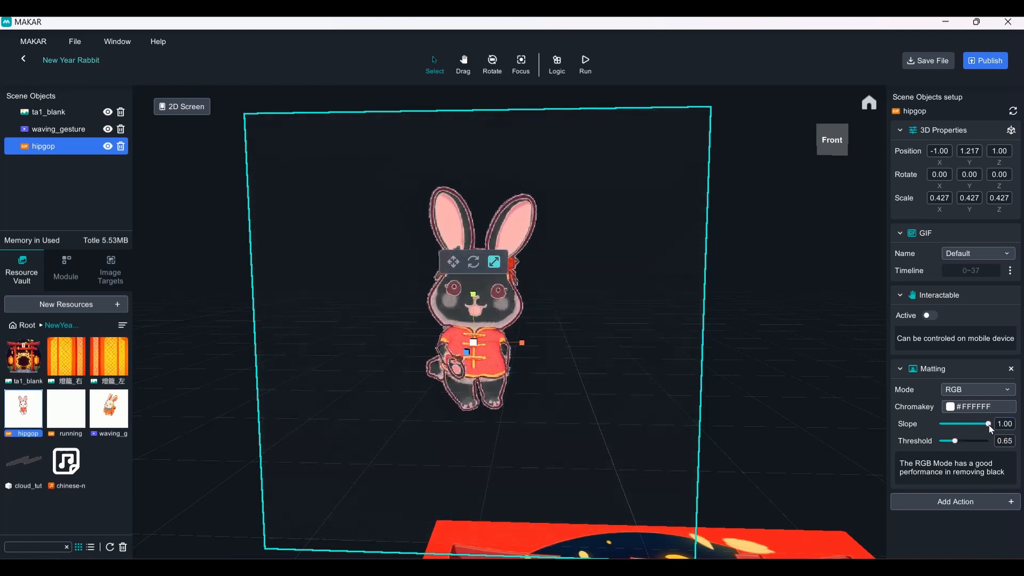
drag(984, 427, 942, 442)
Rotate the hipgop GIF to 90 degrees about the X axis so it lies parallel to the artwork
right_drag(707, 353, 752, 454)
click(740, 375)
scroll(522, 323, down, 3)
click(521, 324)
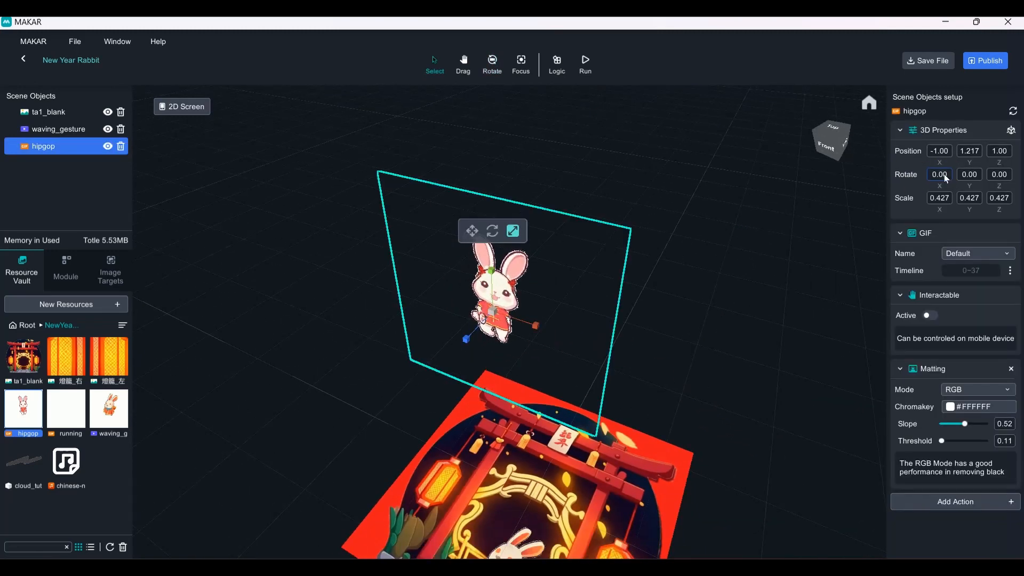
text(90)
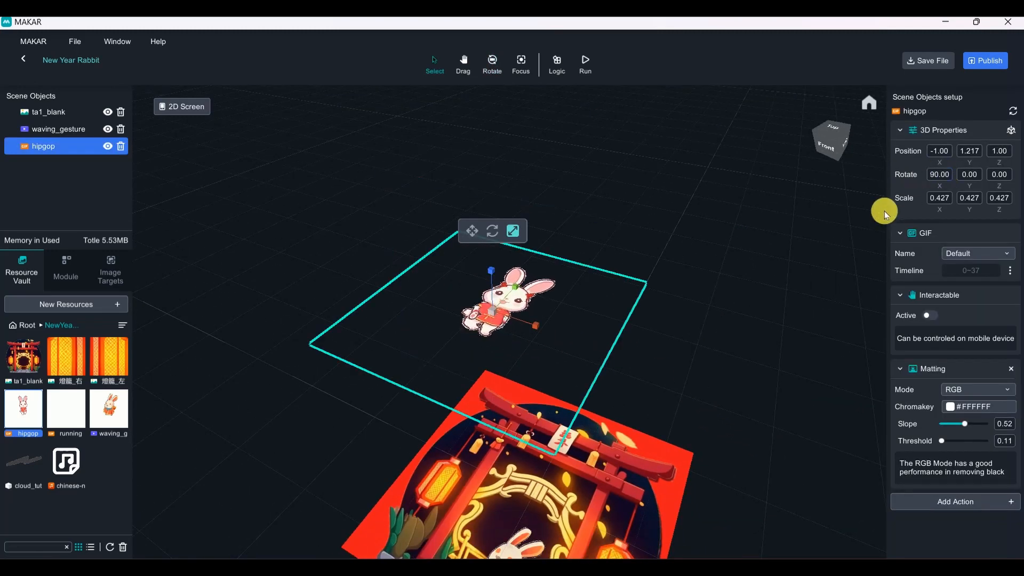
Lower the hipgop GIF to the artwork and move it toward the gate roof, to about Y 0.025, Z 0.665
right_drag(687, 373, 729, 300)
drag(513, 269, 516, 415)
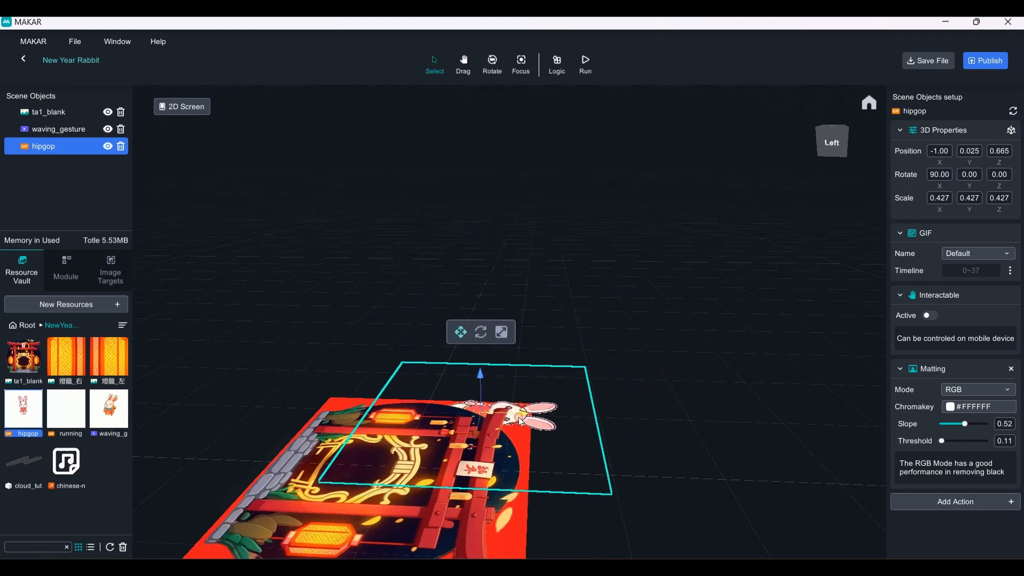
key(f)
right_drag(557, 299, 511, 341)
scroll(560, 232, down, 3)
right_drag(559, 231, 607, 344)
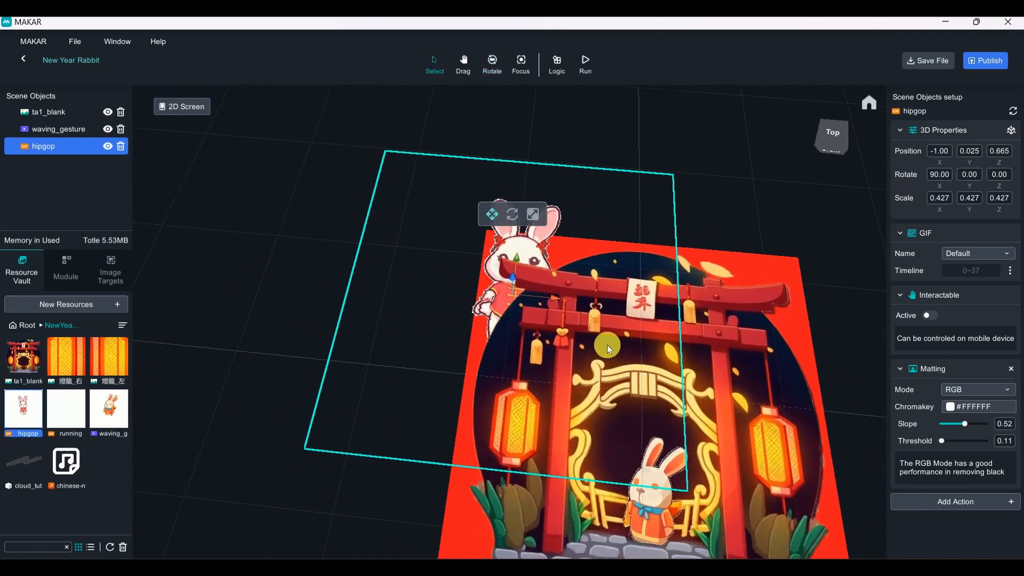
Shrink the hipgop GIF to about 0.194 and place it by the gate roof's left end at about X -0.80, Y 0.027
drag(514, 296, 511, 258)
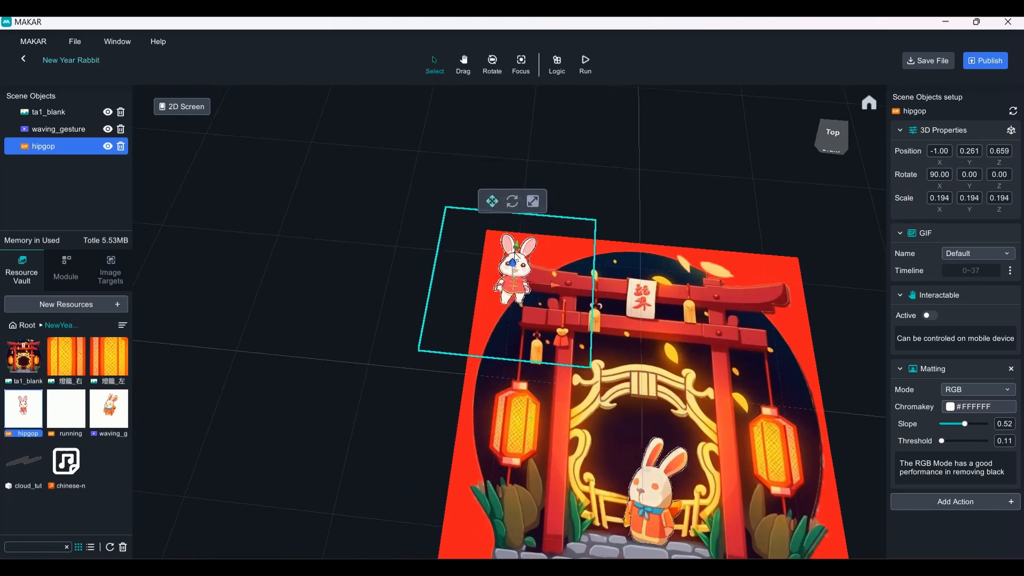
drag(571, 286, 577, 288)
right_drag(578, 288, 525, 232)
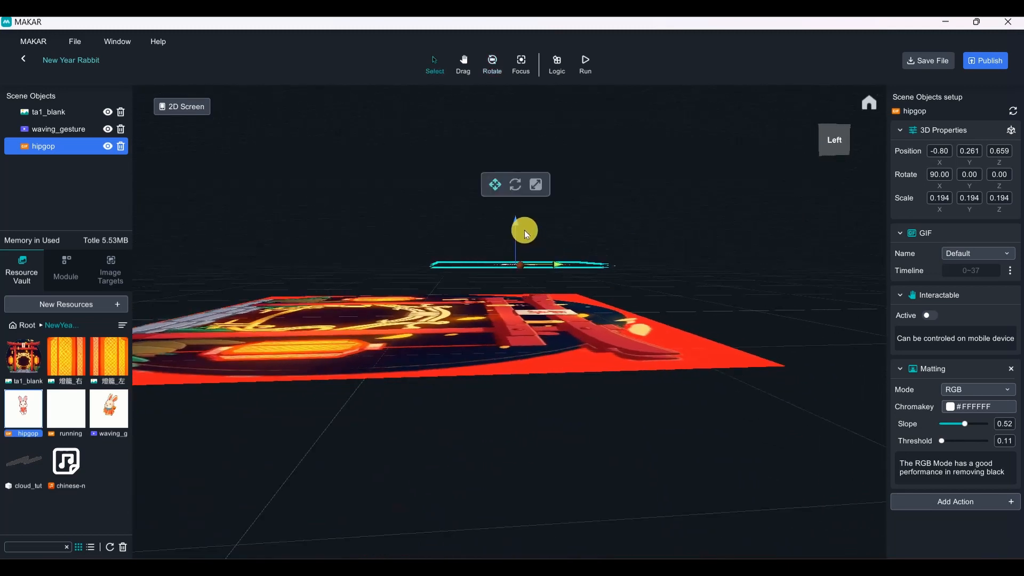
drag(520, 247, 521, 249)
Move the hipgop GIF up along the gate roof to about Z 0.759
scroll(560, 290, up, 5)
right_drag(560, 289, 709, 320)
right_drag(435, 284, 506, 289)
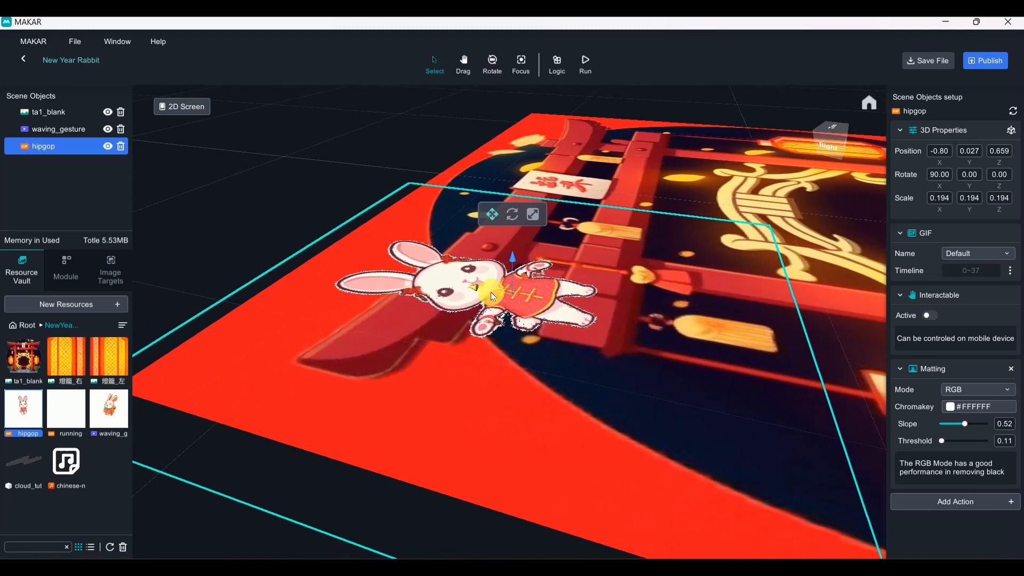
drag(491, 291, 453, 277)
right_drag(519, 276, 460, 322)
Scale the hipgop GIF to about 0.183 and shift it slightly down the artwork to about Z 0.748
key(r)
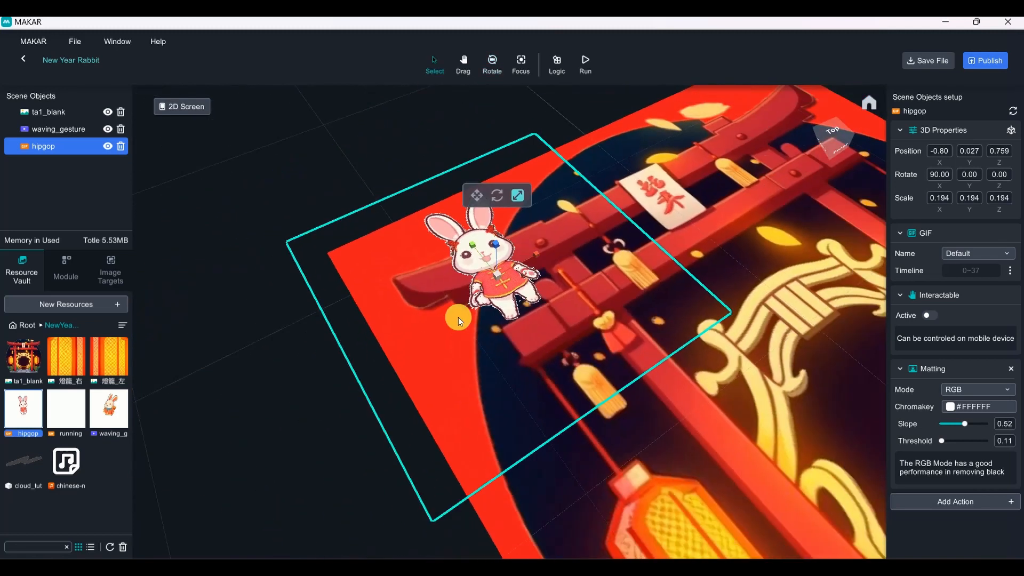
right_drag(570, 388, 501, 425)
scroll(564, 324, down, 3)
right_drag(505, 331, 509, 304)
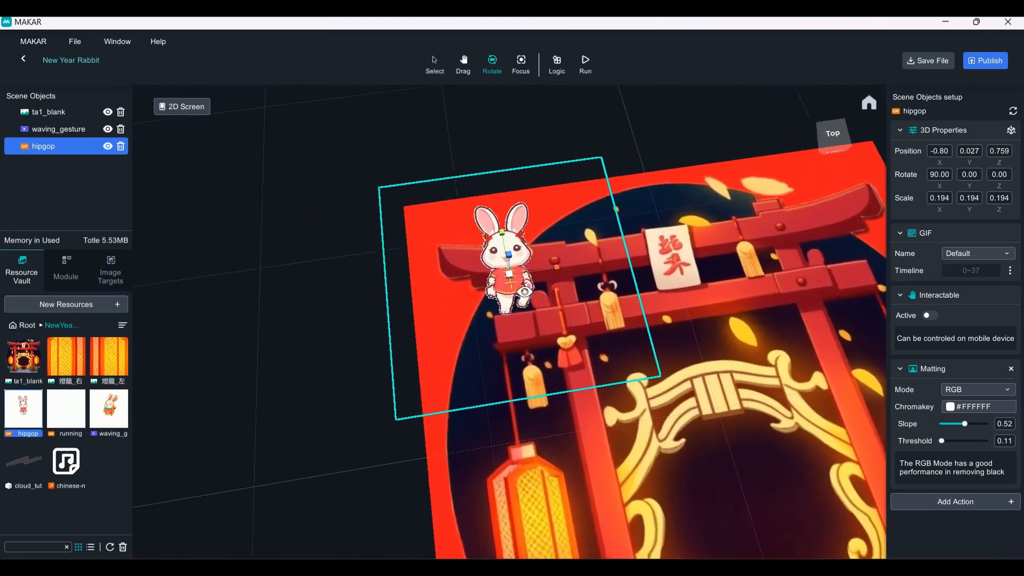
drag(514, 277, 509, 251)
scroll(608, 299, down, 5)
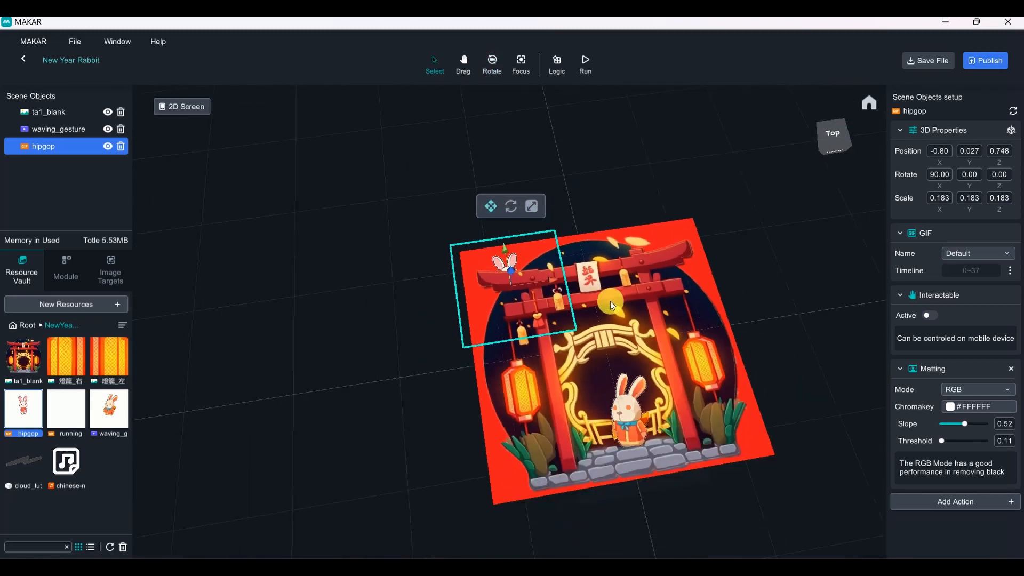
Raise the hipgop GIF slightly above the artwork to about Y 0.053
right_drag(735, 311, 706, 295)
click(724, 356)
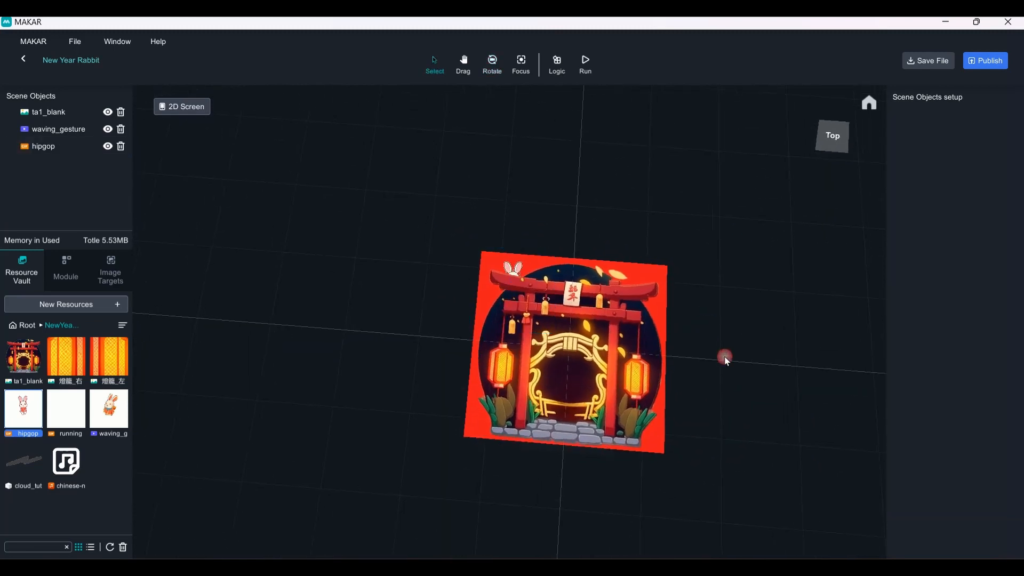
middle_drag(724, 356, 708, 291)
right_drag(708, 286, 757, 310)
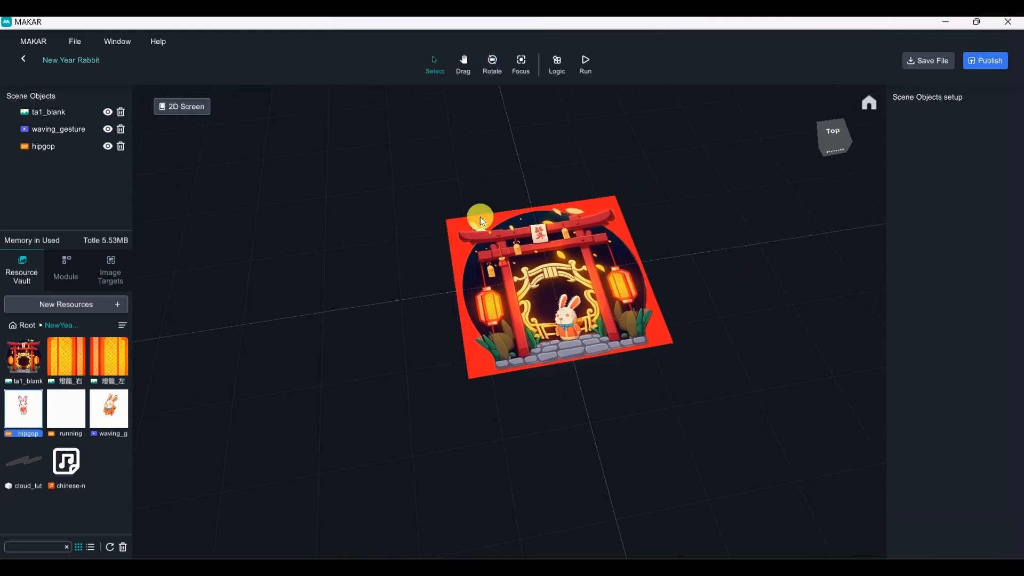
scroll(486, 307, up, 5)
click(537, 187)
right_drag(536, 186, 316, 355)
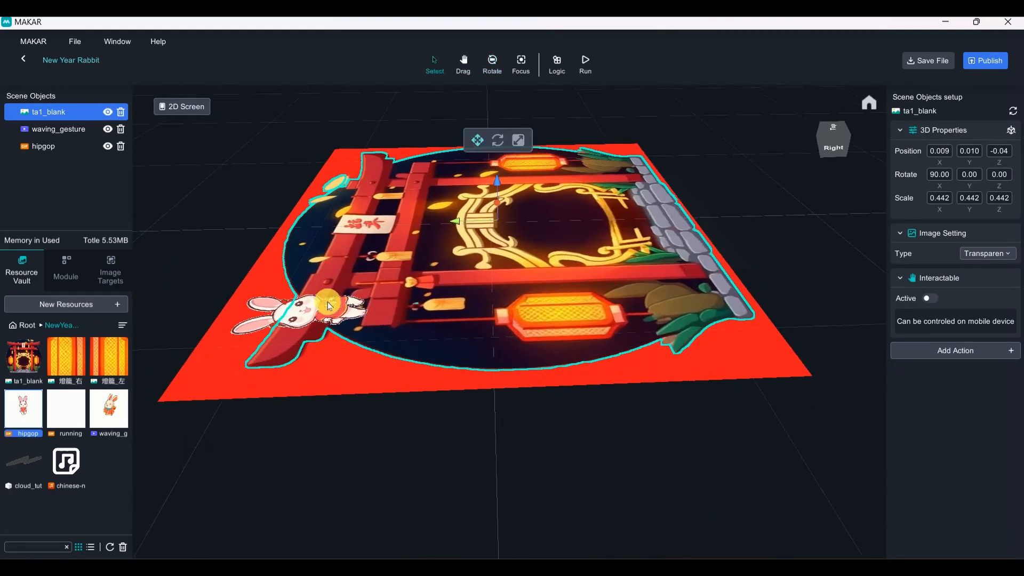
click(68, 149)
drag(315, 282, 317, 270)
right_drag(335, 295, 631, 503)
scroll(555, 347, down, 5)
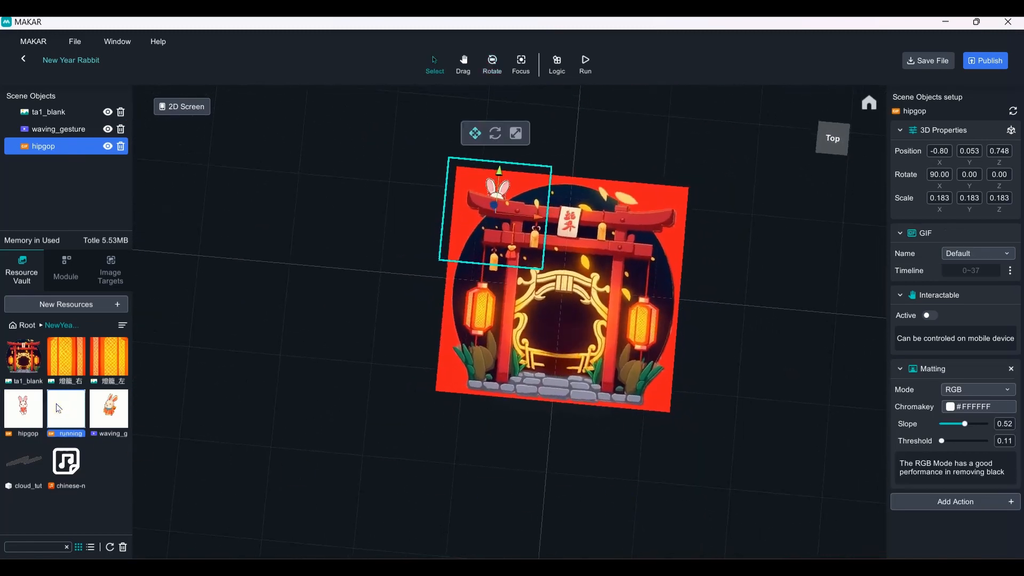
Add the running jump GIF to the scene and raise it above the artwork to about Y 1.412
drag(214, 396, 510, 378)
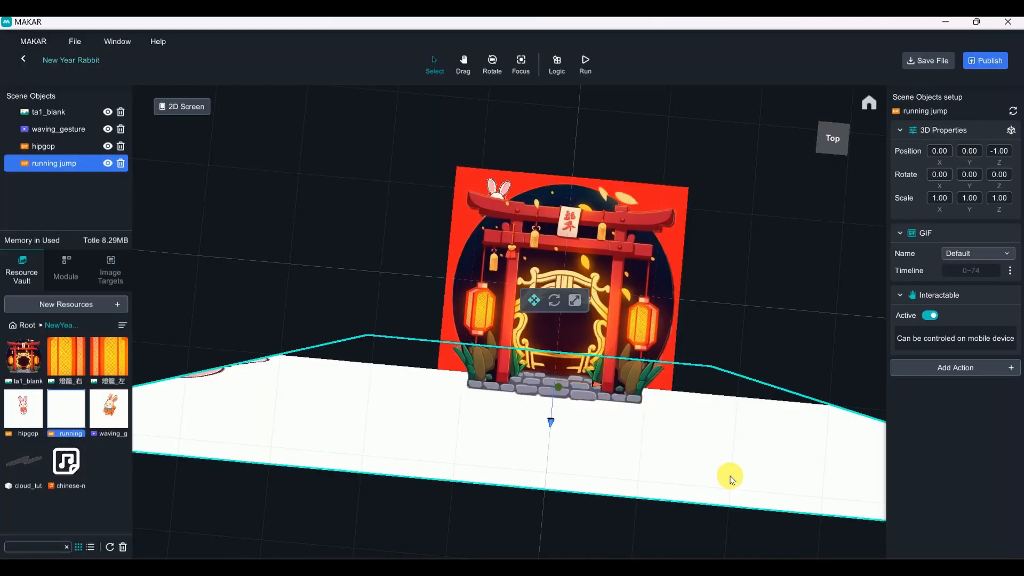
right_drag(730, 476, 686, 331)
drag(548, 318, 604, 182)
scroll(603, 234, down, 4)
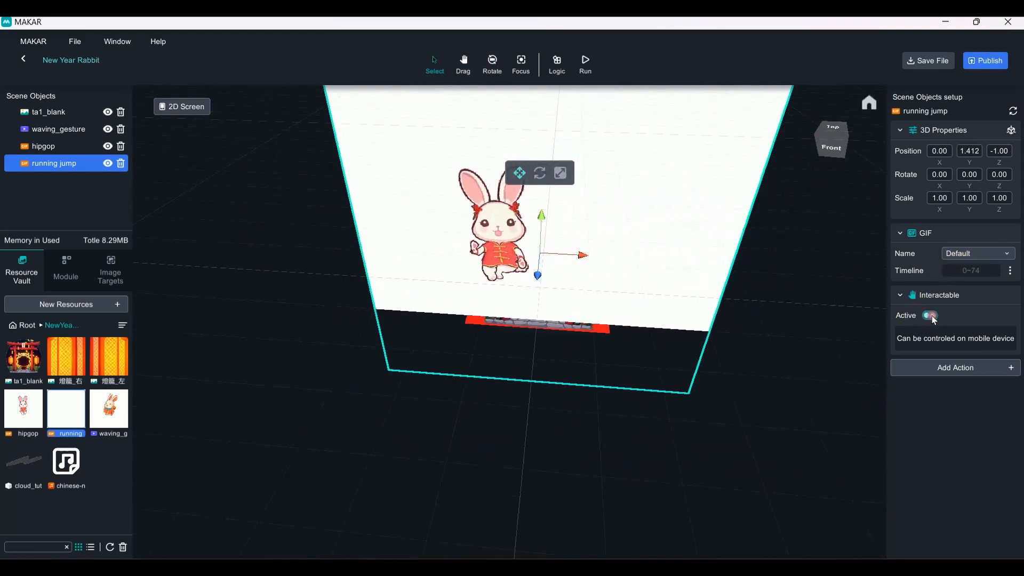
Add white RGB matting to the running jump GIF, with slope 0.52 and threshold 0.11
click(999, 366)
click(969, 160)
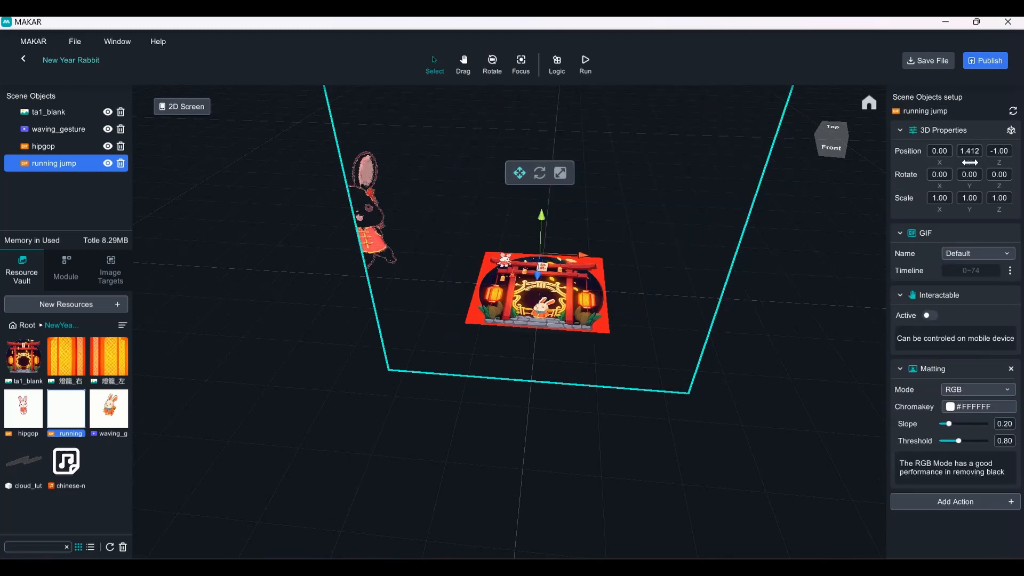
click(1004, 424)
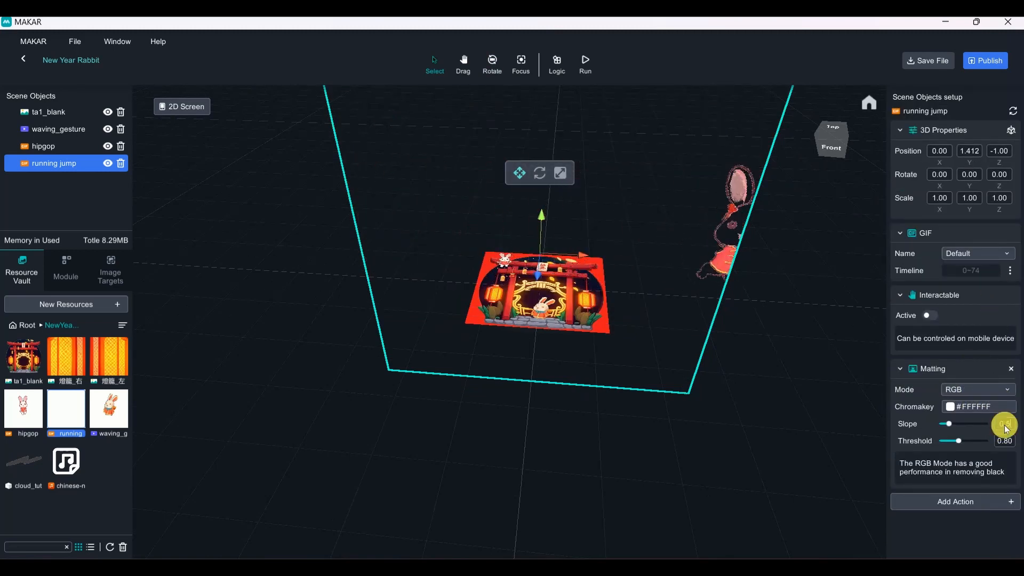
text(2)
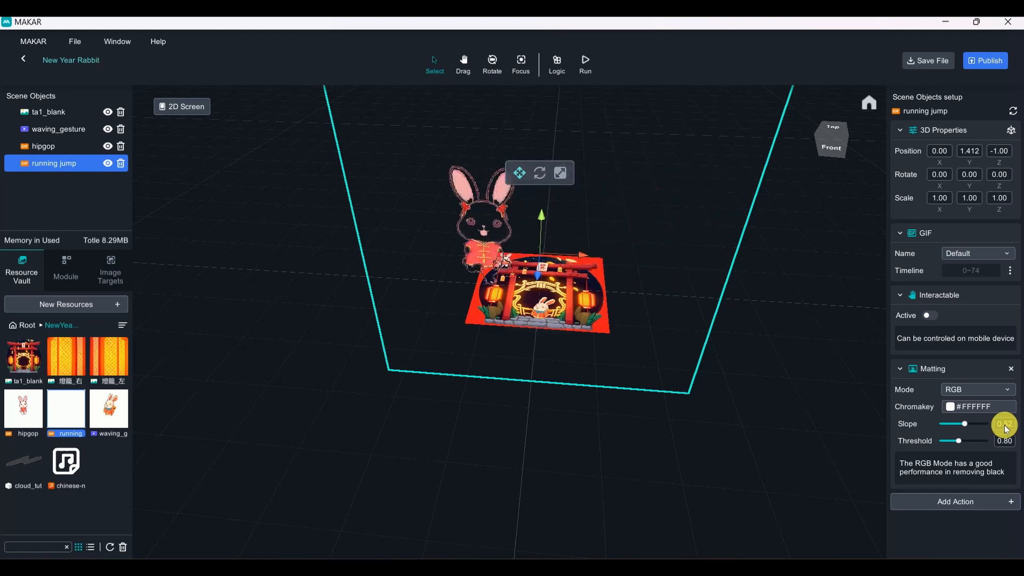
click(1004, 442)
text(0.)
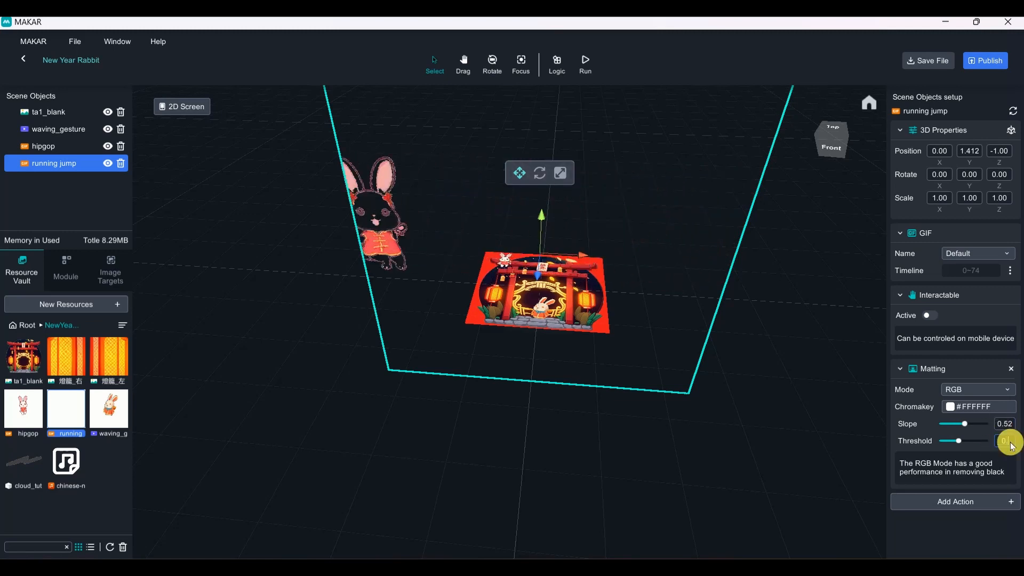
text(11)
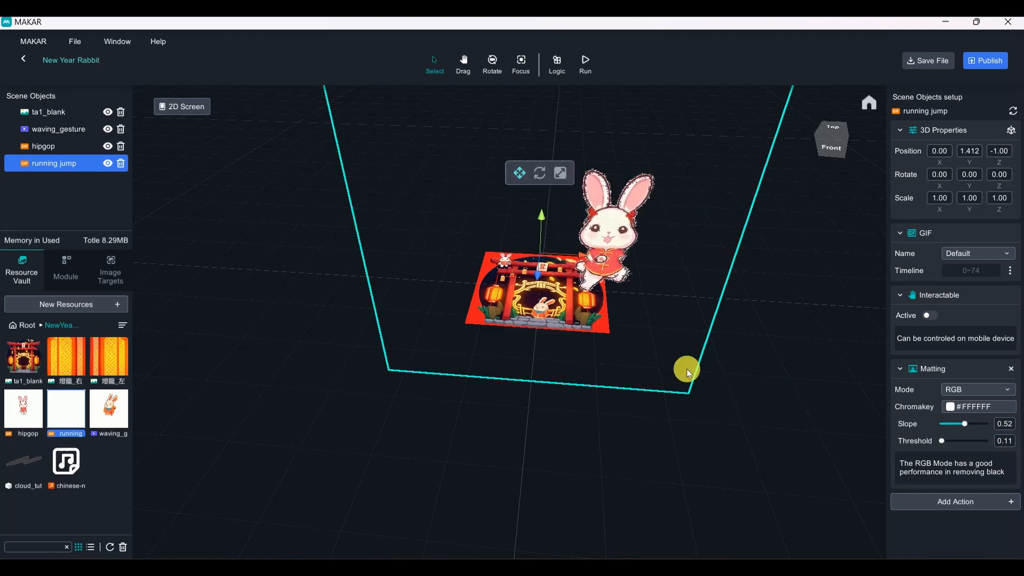
Scale the running jump GIF uniformly to about 0.134 and set its X rotation to 90
click(559, 172)
drag(541, 257, 510, 274)
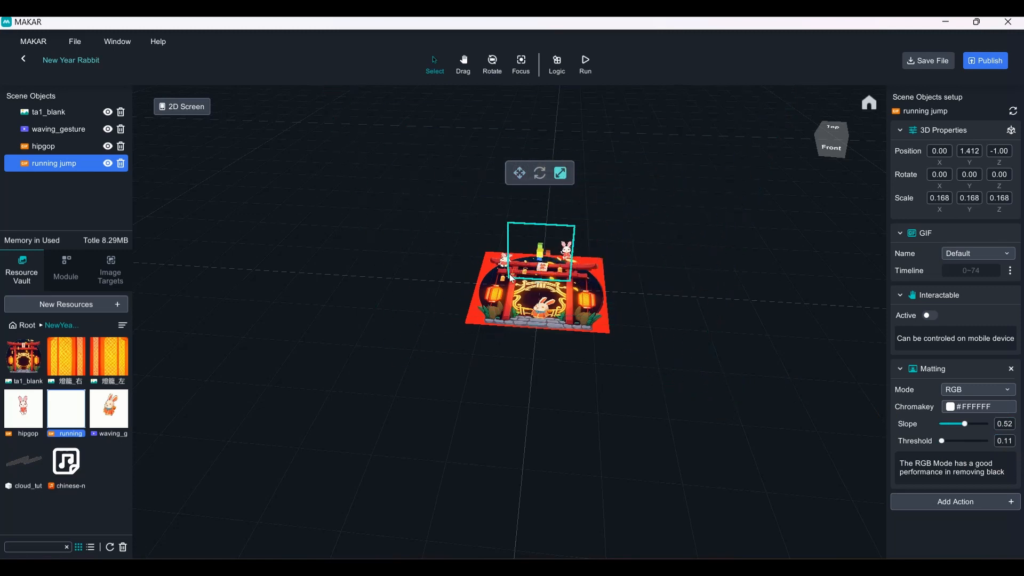
scroll(585, 283, up, 5)
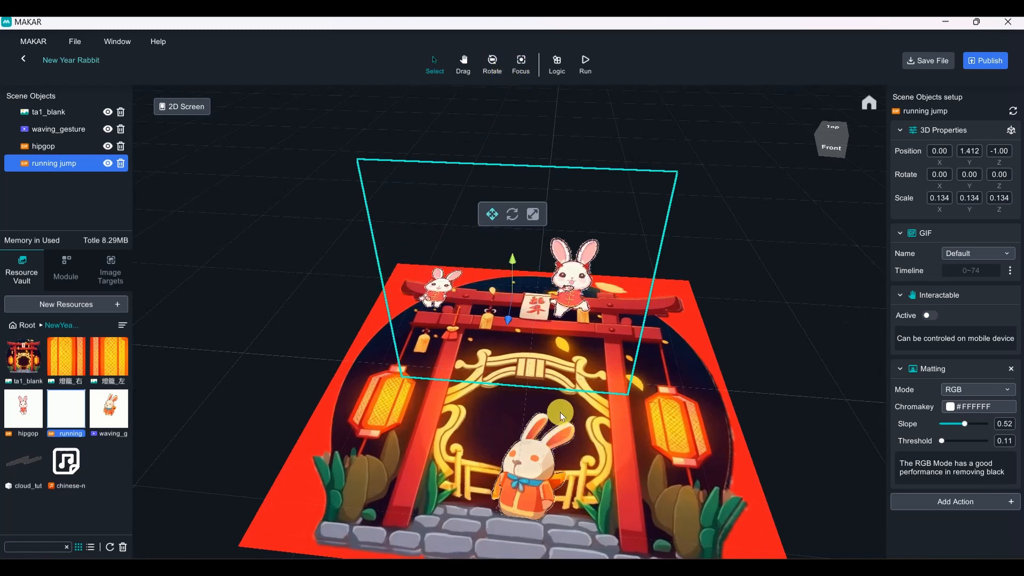
right_drag(577, 369, 615, 359)
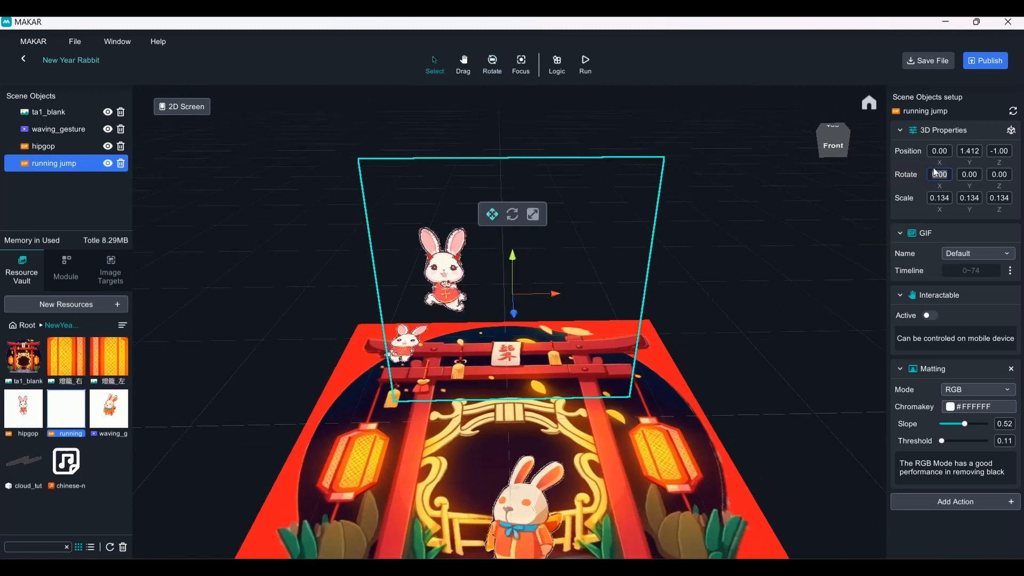
text(90)
Lower the running jump GIF toward the artwork and shift it sideways to about X 0.872, Y 0.380
right_drag(614, 283, 568, 311)
drag(513, 263, 514, 464)
drag(653, 548, 650, 545)
scroll(658, 511, down, 5)
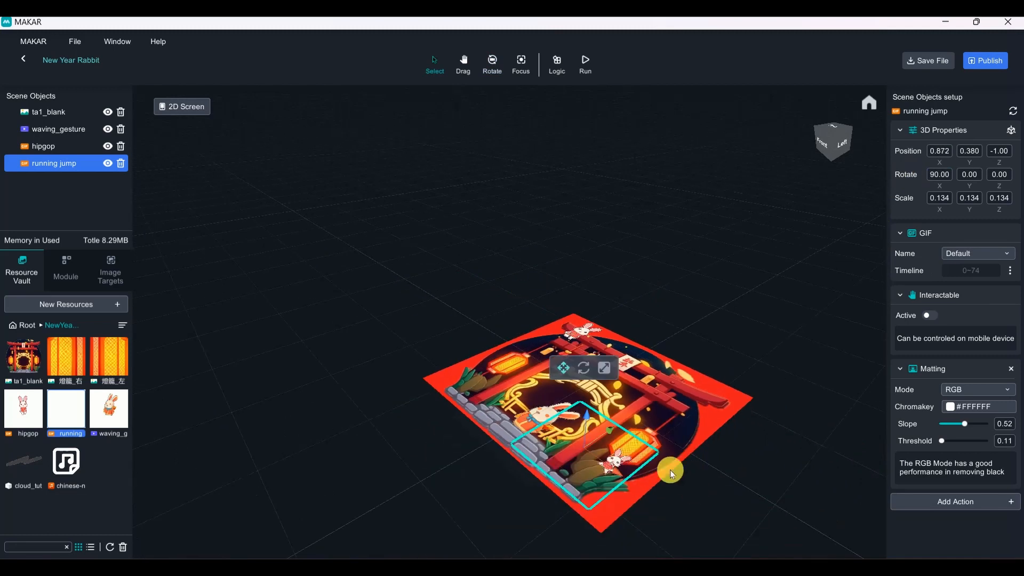
Enlarge the running jump GIF to about 0.288 and move it back across the artwork to about X 0.310
right_drag(669, 469, 683, 452)
key(r)
drag(604, 411, 640, 390)
right_drag(637, 397, 671, 567)
scroll(597, 368, up, 5)
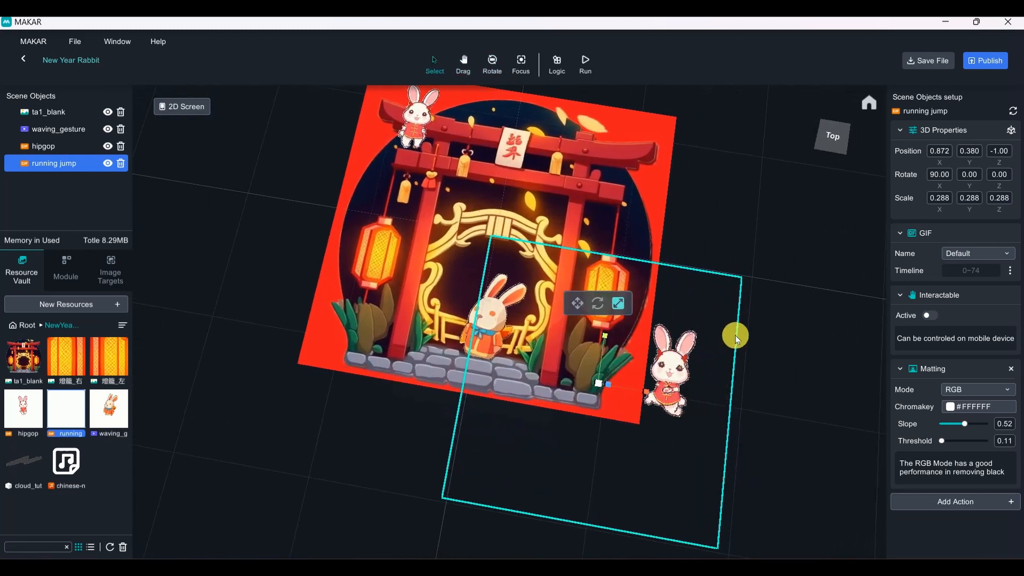
drag(633, 388, 557, 367)
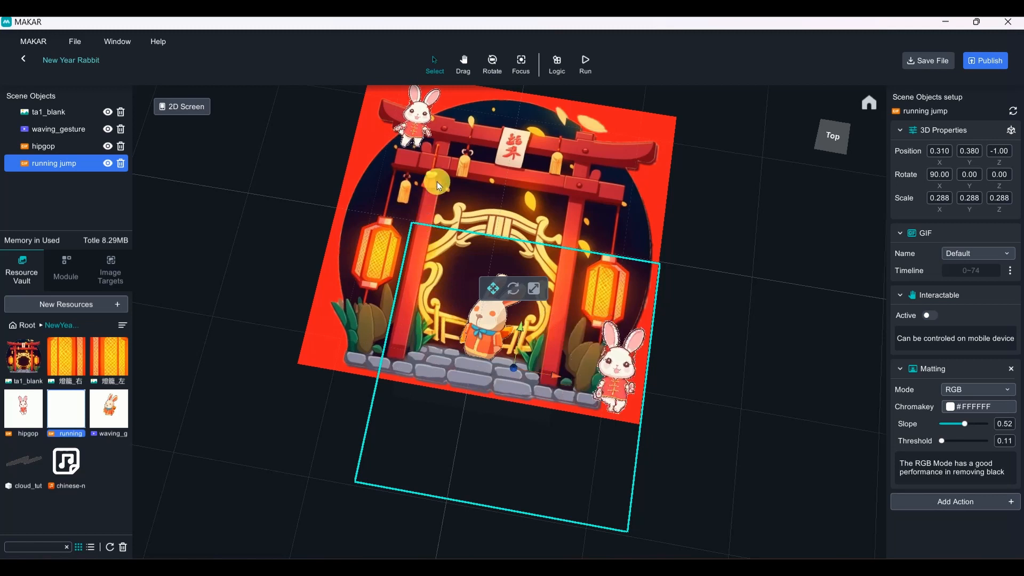
Reduce the running jump GIF's scale to about 0.261 and shift it sideways to about X 0.362
mouse_move(426, 326)
right_down()
mouse_move(431, 348)
mouse_move(434, 330)
right_up()
key(r)
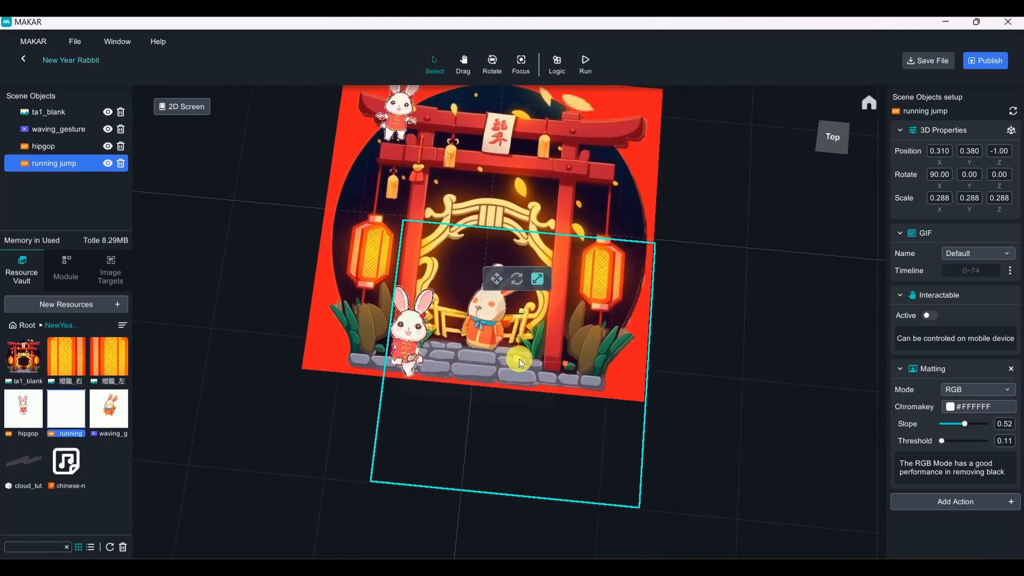
drag(516, 359, 558, 366)
key(w)
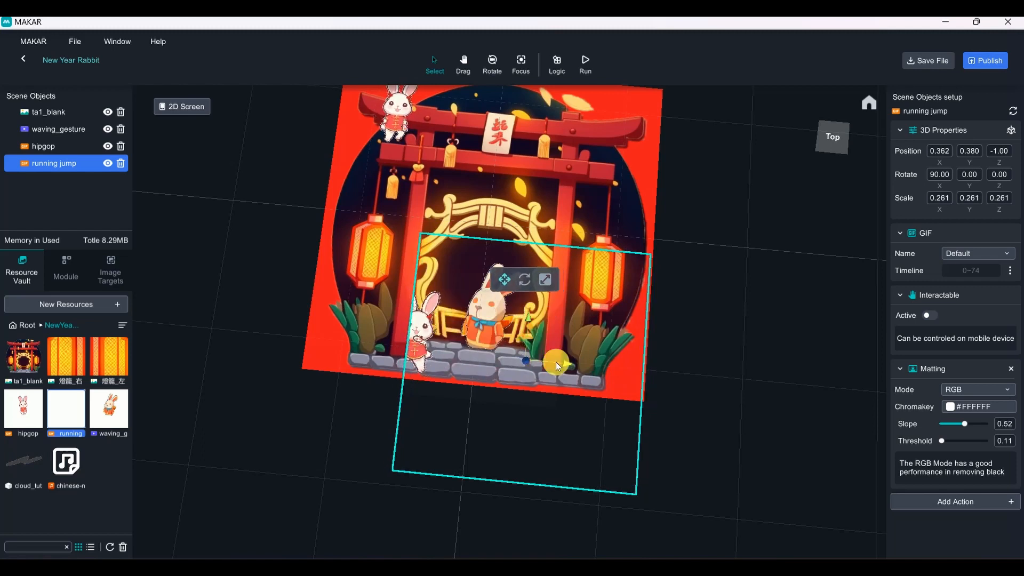
Move the running jump GIF up the stone steps to about X 0.371, Z -0.90, and scale it to about 0.274
scroll(555, 362, down, 3)
right_drag(557, 364, 640, 392)
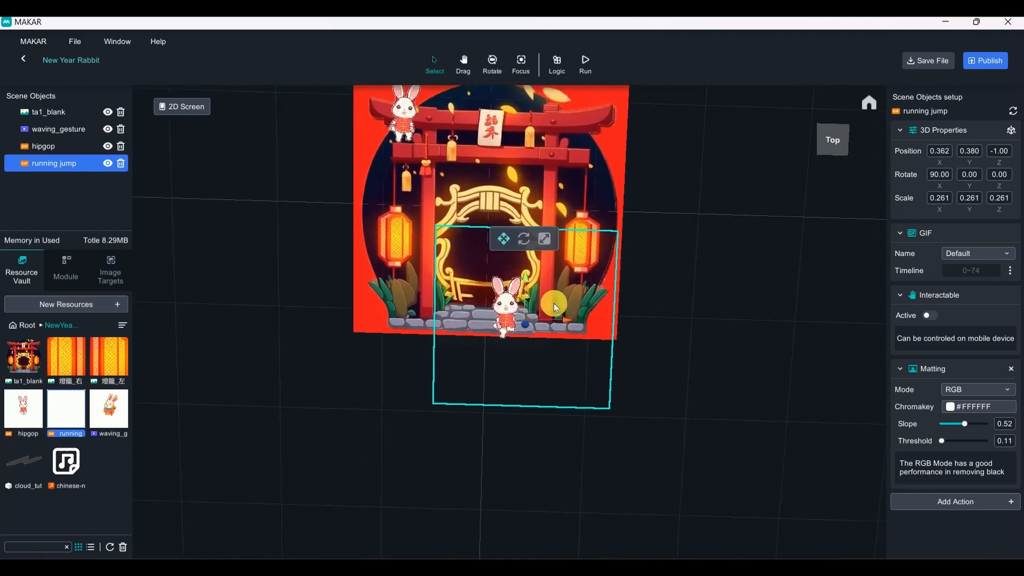
right_drag(553, 302, 630, 324)
drag(527, 289, 527, 278)
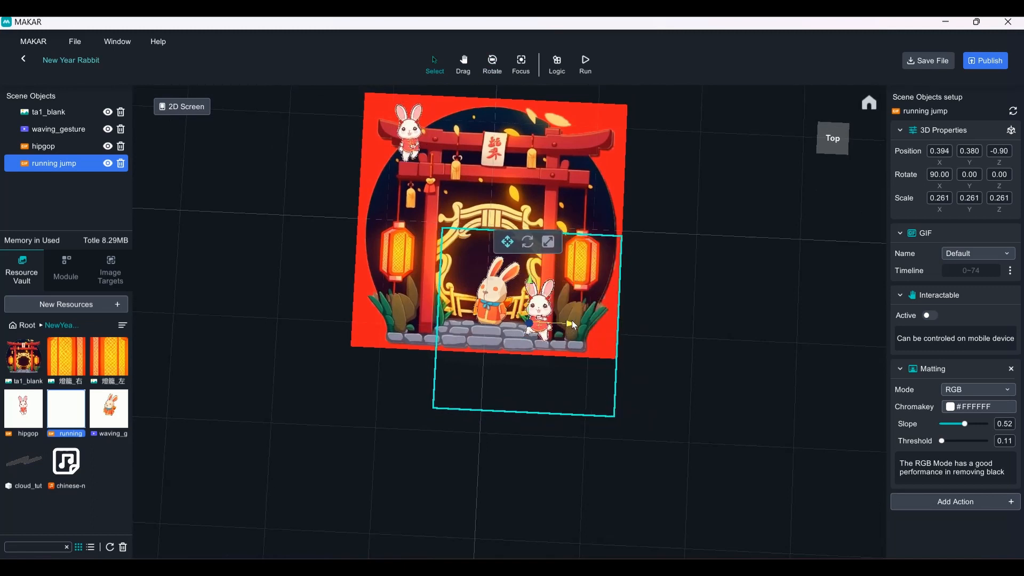
drag(528, 324, 530, 325)
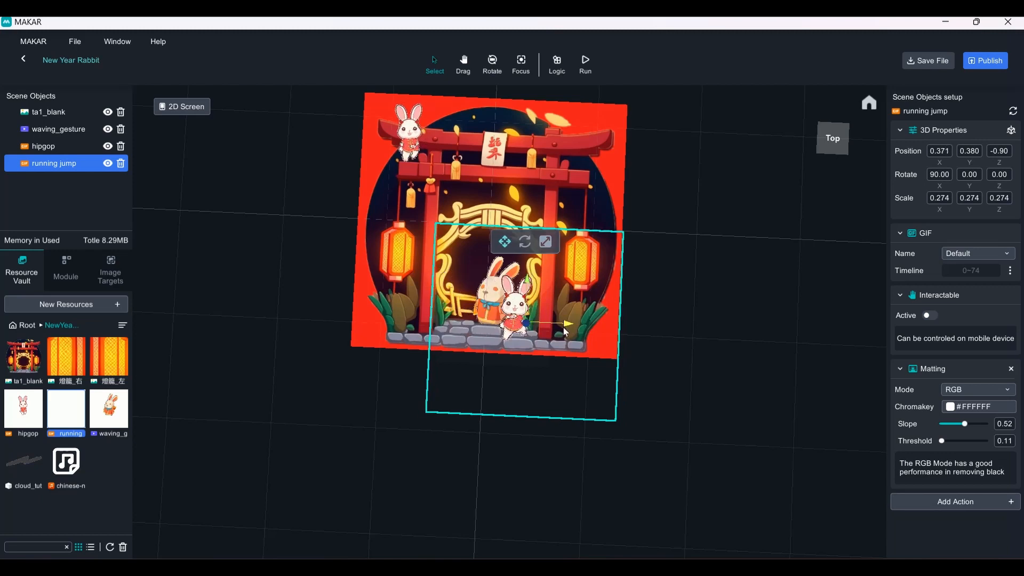
Lower the running jump GIF to just above the artwork at about Y 0.030
scroll(565, 331, up, 3)
middle_drag(718, 362, 619, 318)
right_drag(746, 397, 604, 250)
scroll(715, 372, up, 3)
scroll(596, 280, down, 5)
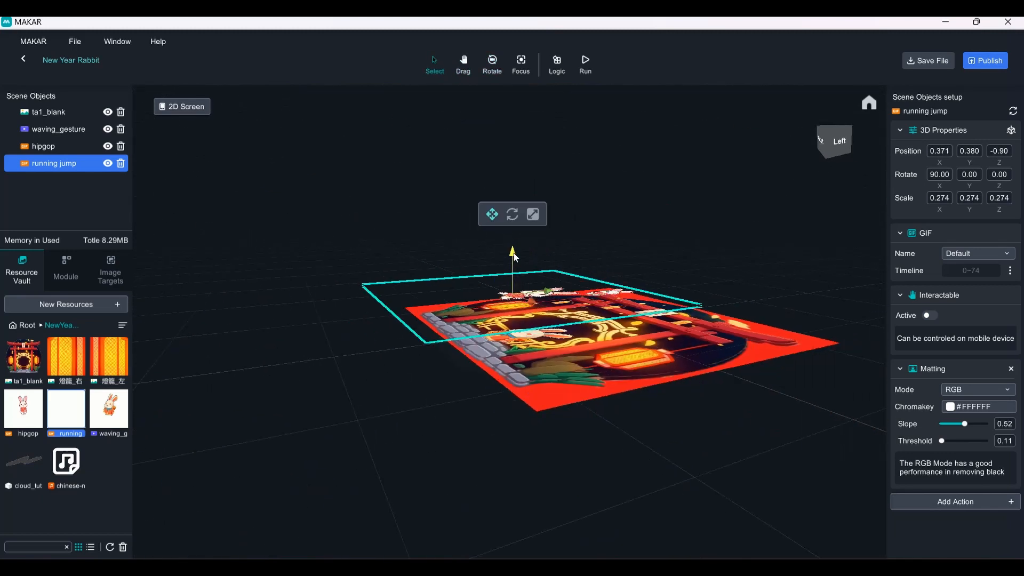
drag(515, 258, 521, 304)
Examine the running jump GIF's size and placement beside the waving rabbit from above
right_drag(560, 339, 624, 360)
scroll(658, 398, down, 4)
scroll(624, 360, up, 8)
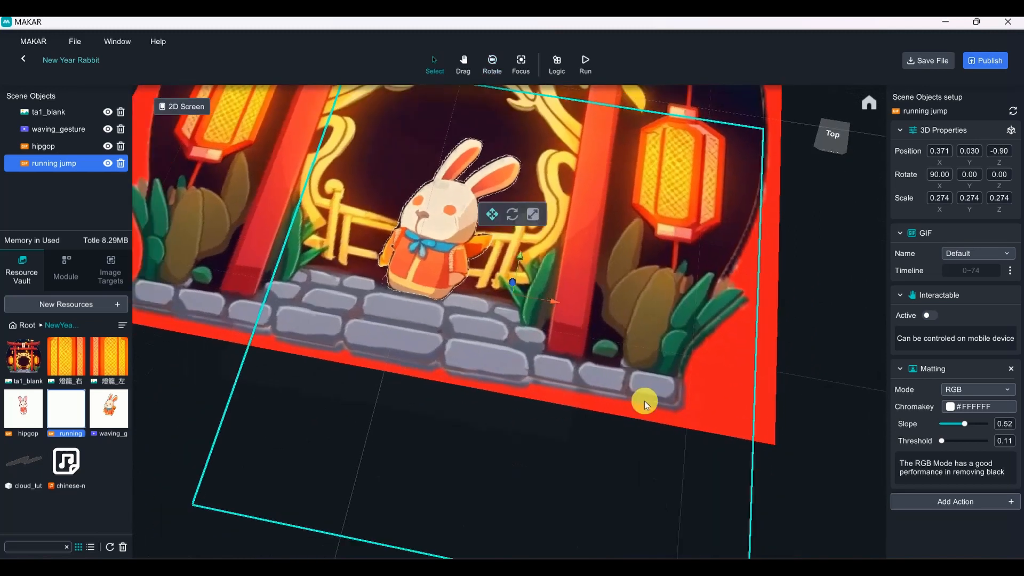
scroll(644, 401, down, 4)
right_drag(644, 401, 672, 501)
scroll(669, 337, up, 3)
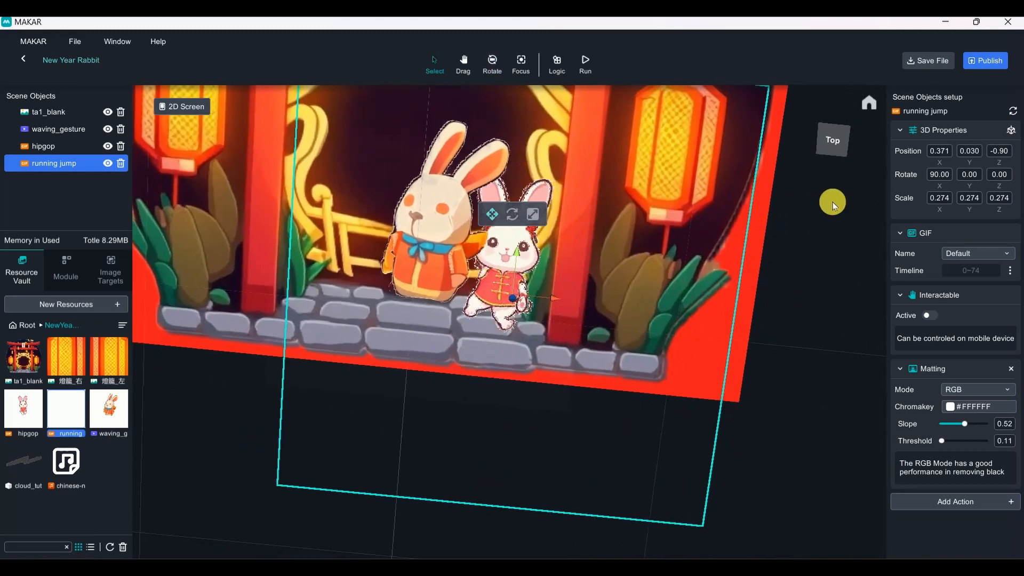
click(833, 141)
scroll(793, 389, down, 2)
right_drag(818, 349, 705, 292)
Enlarge the running jump GIF to about 0.294 in X and 0.285 in Y and Z, and shift it to about X 0.391
key(r)
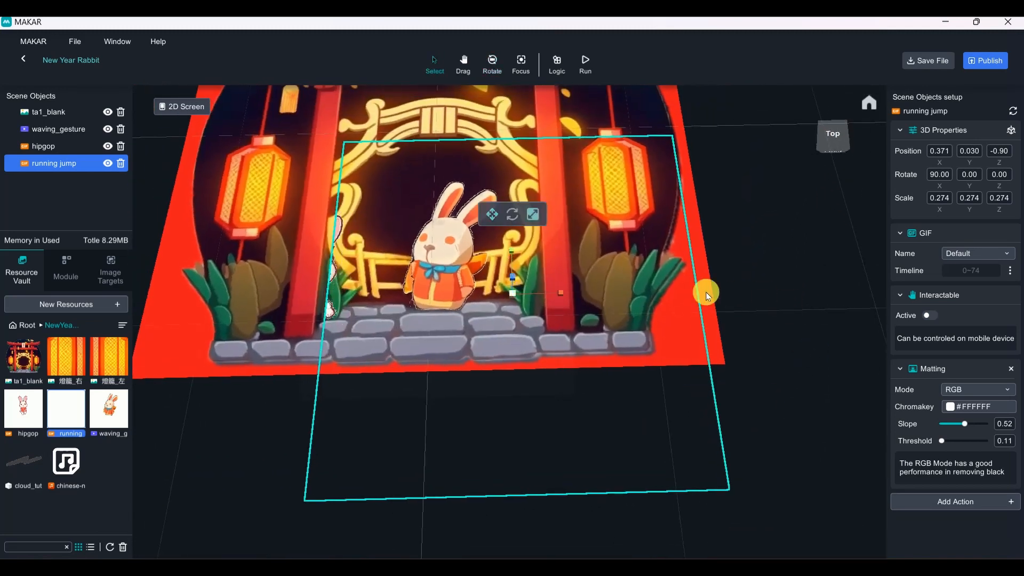
key(w)
mouse_move(546, 290)
mouse_down()
mouse_move(560, 289)
mouse_move(532, 290)
mouse_move(562, 290)
mouse_move(507, 296)
mouse_move(584, 293)
mouse_move(521, 290)
mouse_move(539, 290)
mouse_up()
key(r)
key(w)
key(r)
key(w)
key(w)
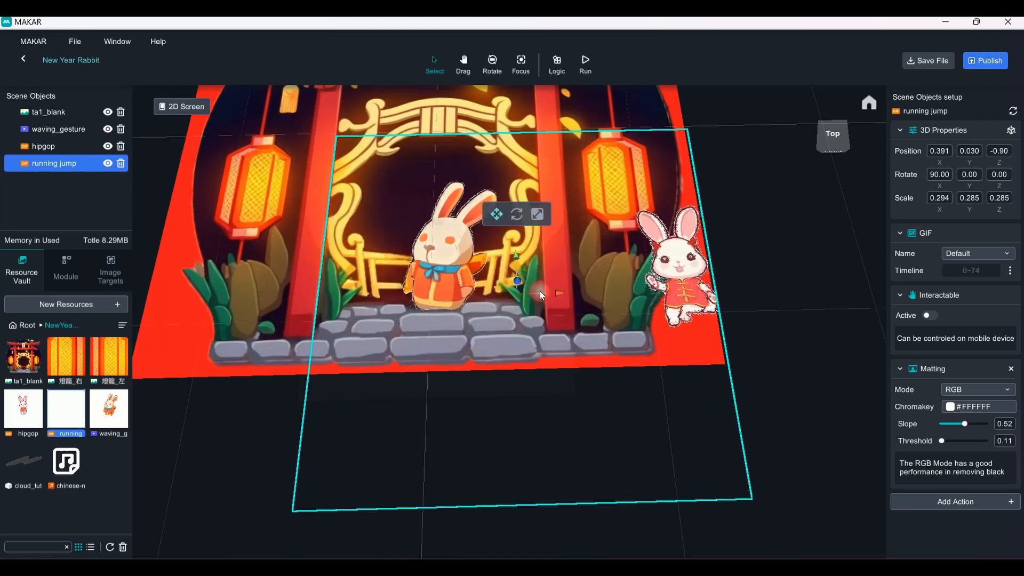
Examine the arranged rabbit animations and backdrop from several angles, ending with the running jump object selected
right_drag(853, 277, 841, 329)
scroll(804, 365, down, 5)
right_drag(728, 325, 740, 278)
click(722, 279)
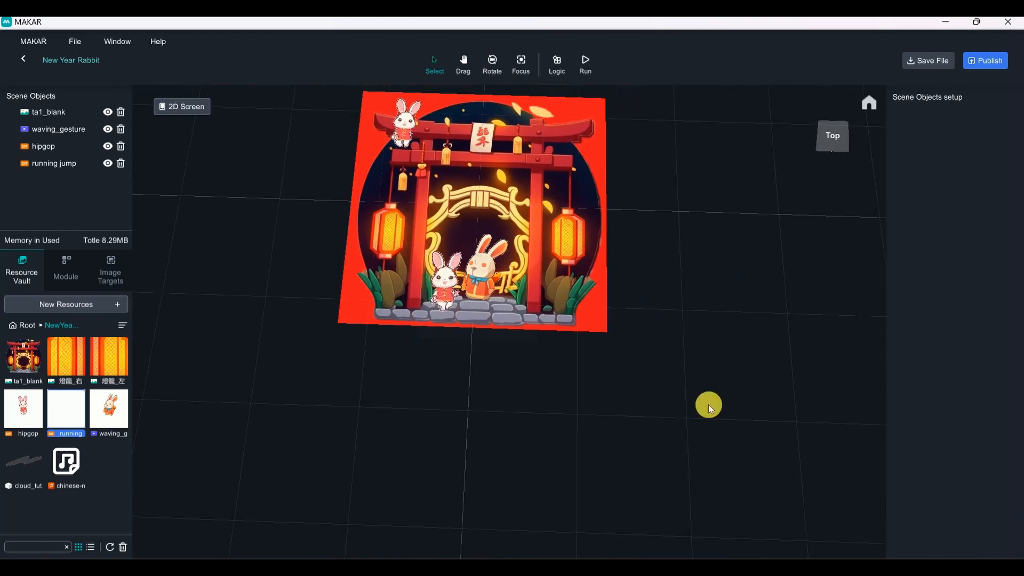
right_drag(293, 431, 384, 342)
middle_drag(383, 341, 512, 309)
right_drag(512, 309, 426, 298)
middle_drag(427, 299, 411, 323)
click(773, 275)
click(933, 312)
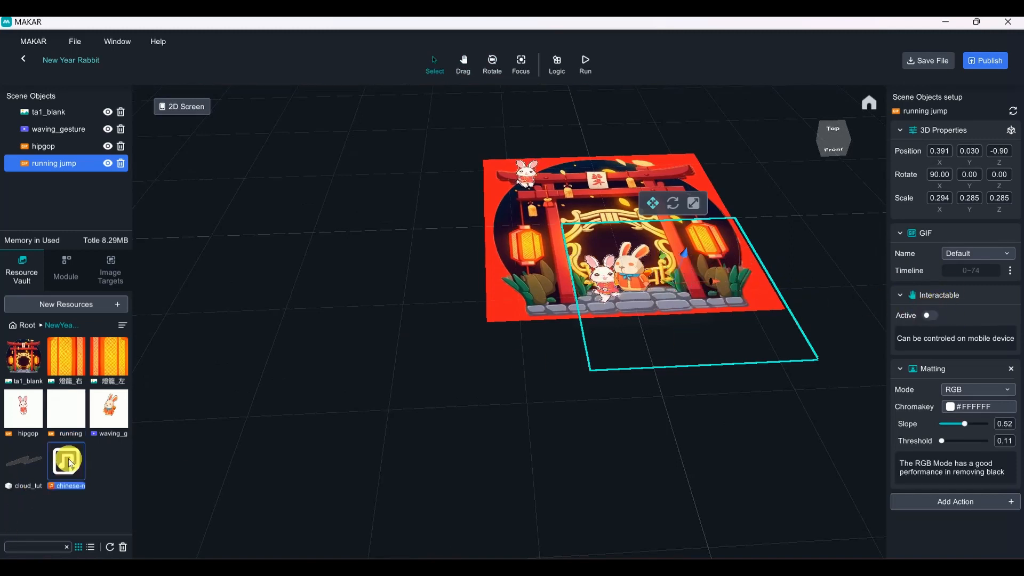
Add the chinese-new-year audio to the scene in front of and beside the backdrop, and save the project
drag(66, 462, 302, 363)
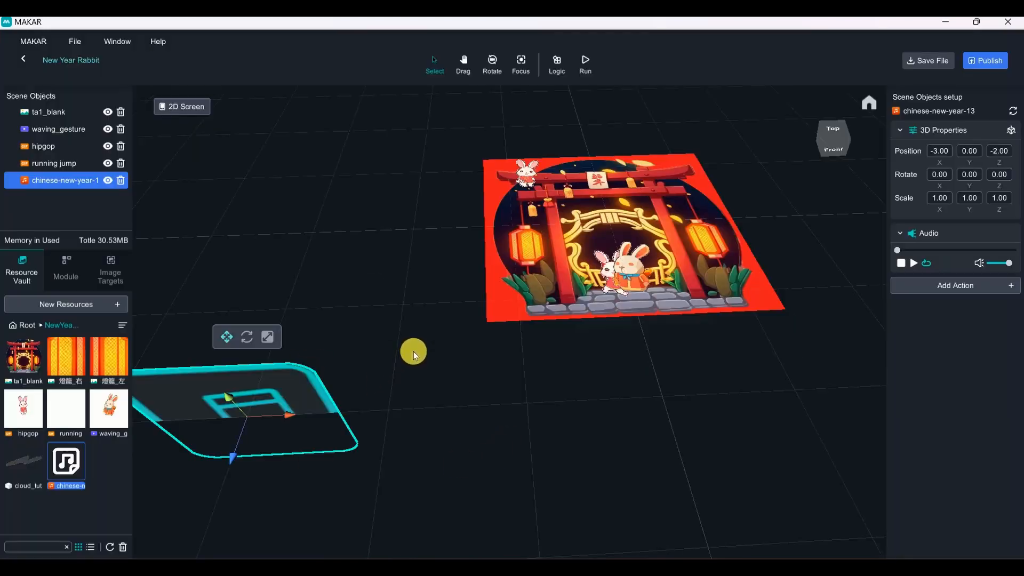
right_drag(542, 377, 595, 344)
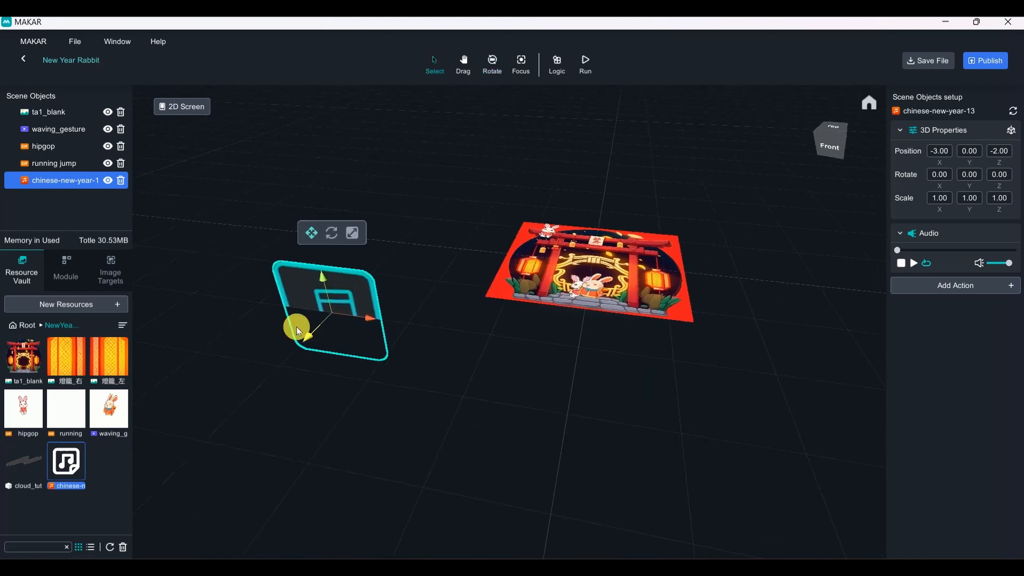
middle_drag(524, 324, 490, 370)
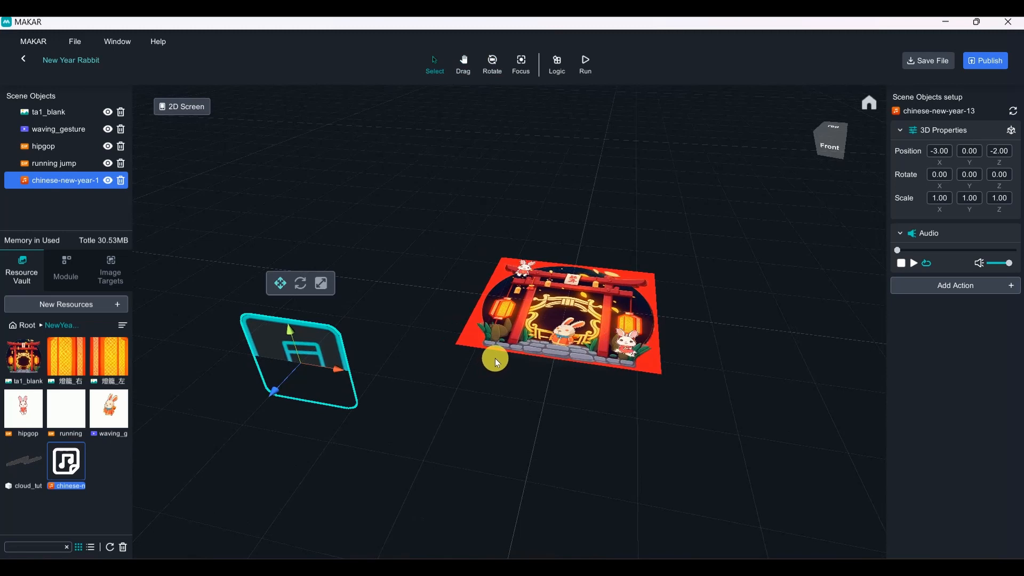
key(ctrl+s)
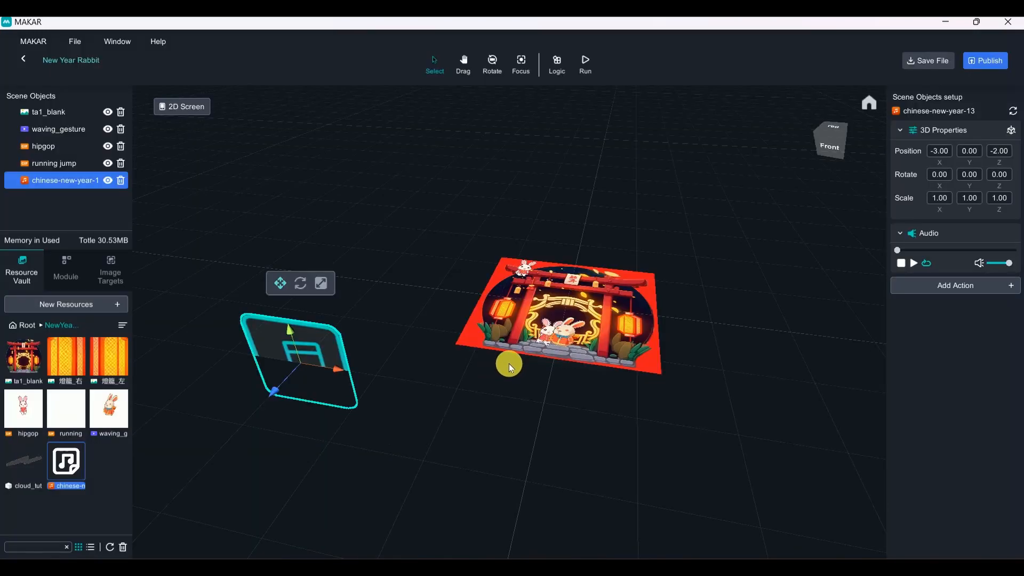
Add the 燈籠_左 lantern image to the scene and set its X rotation to 90
right_drag(507, 365, 376, 415)
scroll(548, 354, up, 3)
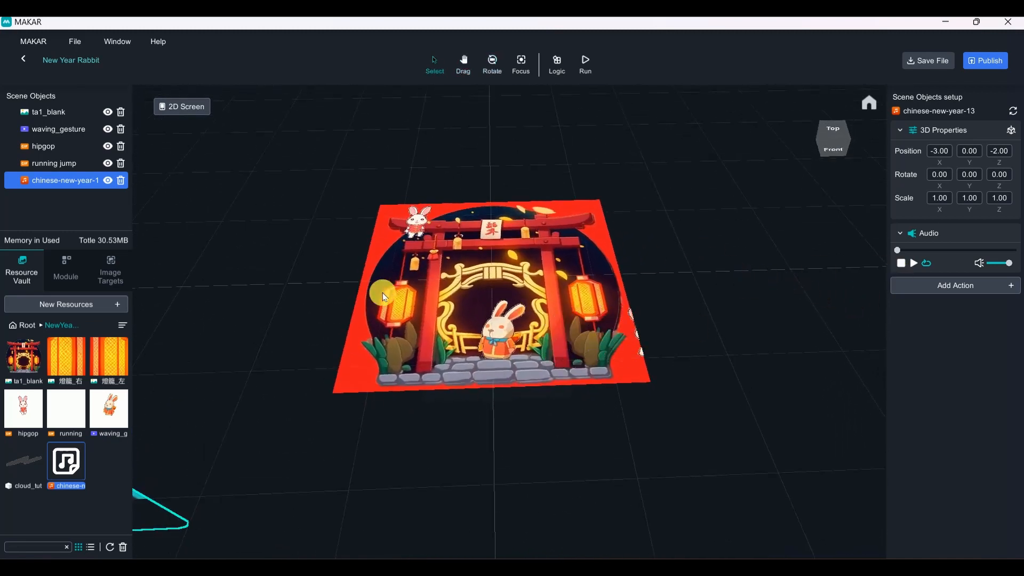
click(103, 359)
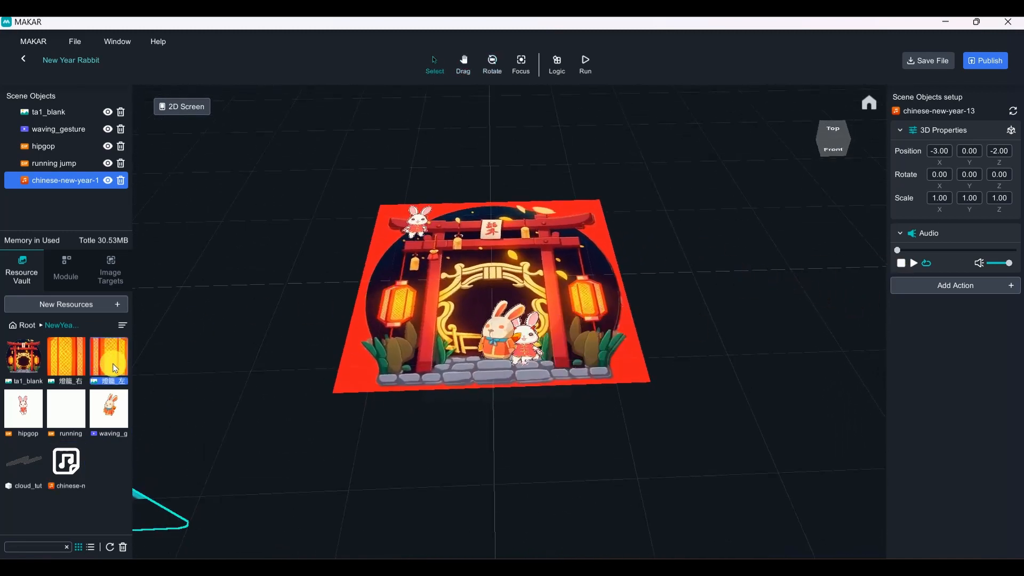
drag(125, 369, 578, 288)
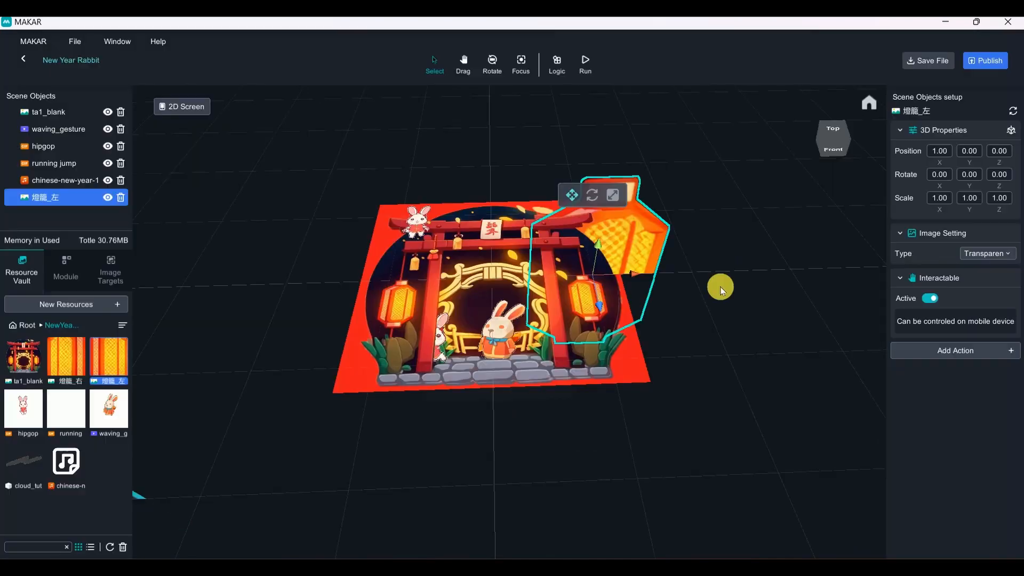
drag(734, 273, 539, 278)
drag(552, 334, 637, 333)
click(943, 178)
text(90)
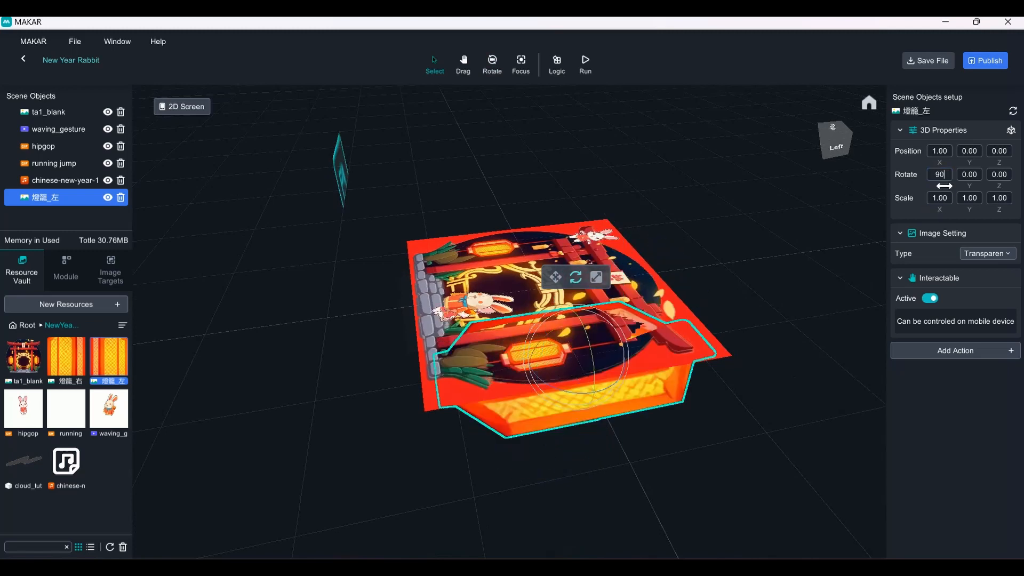
Scale 燈籠_左 to about 0.307 and place it over the backdrop's right lantern at about 0.876, 0.021, -0.24
scroll(651, 417, up, 3)
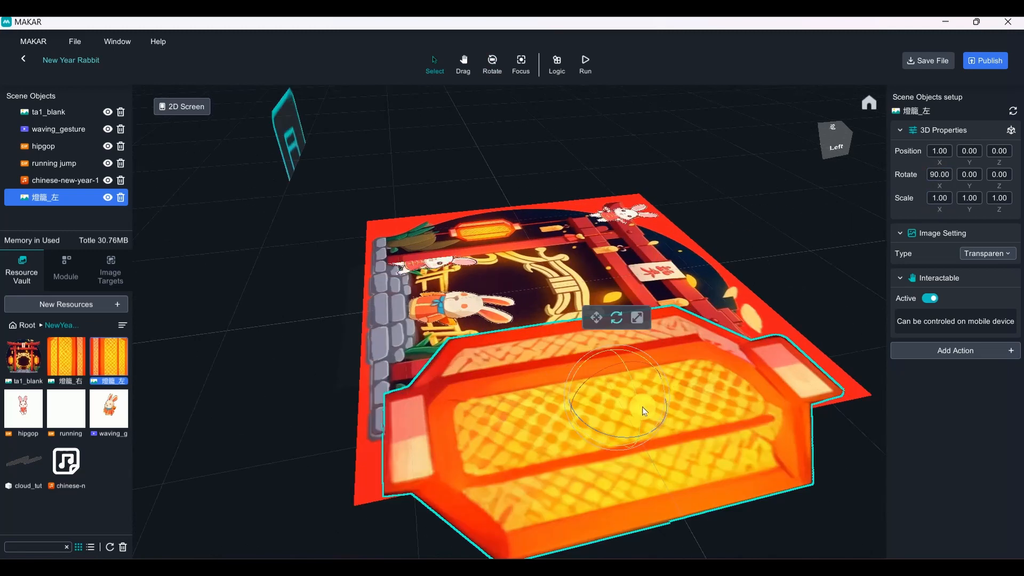
right_drag(643, 411, 668, 422)
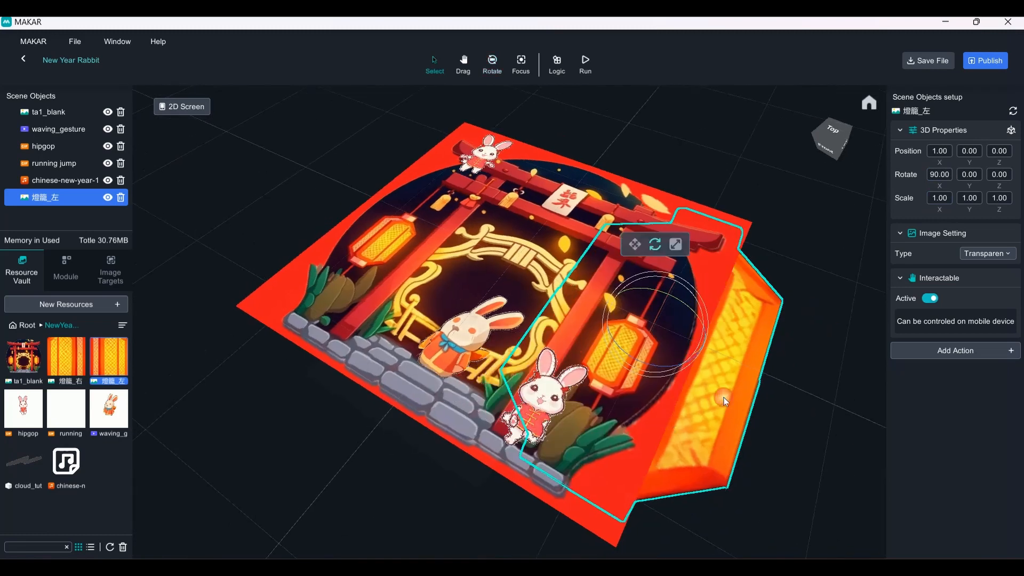
key(r)
drag(652, 319, 647, 348)
key(w)
drag(667, 311, 657, 363)
key(r)
key(w)
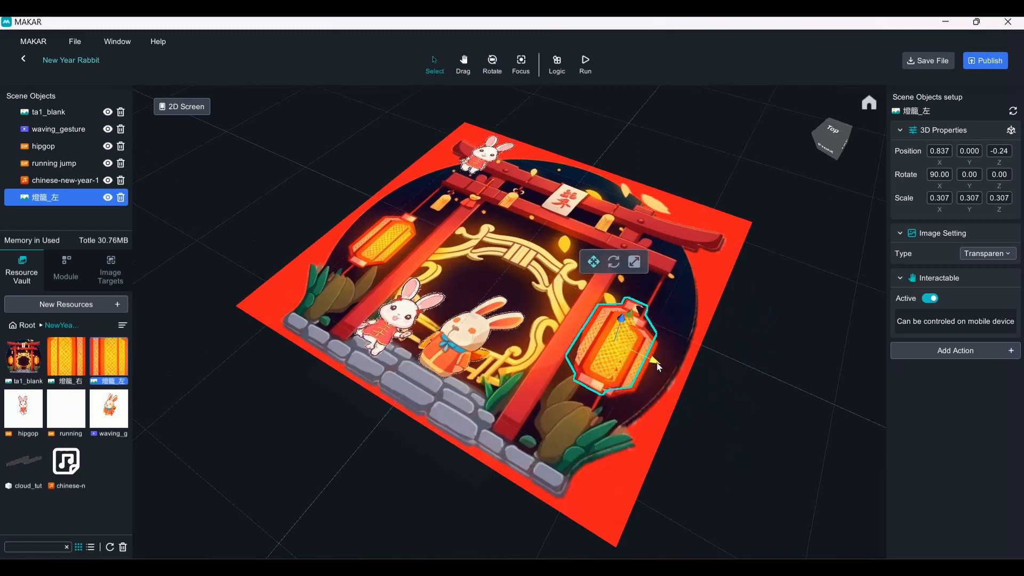
drag(622, 318, 628, 326)
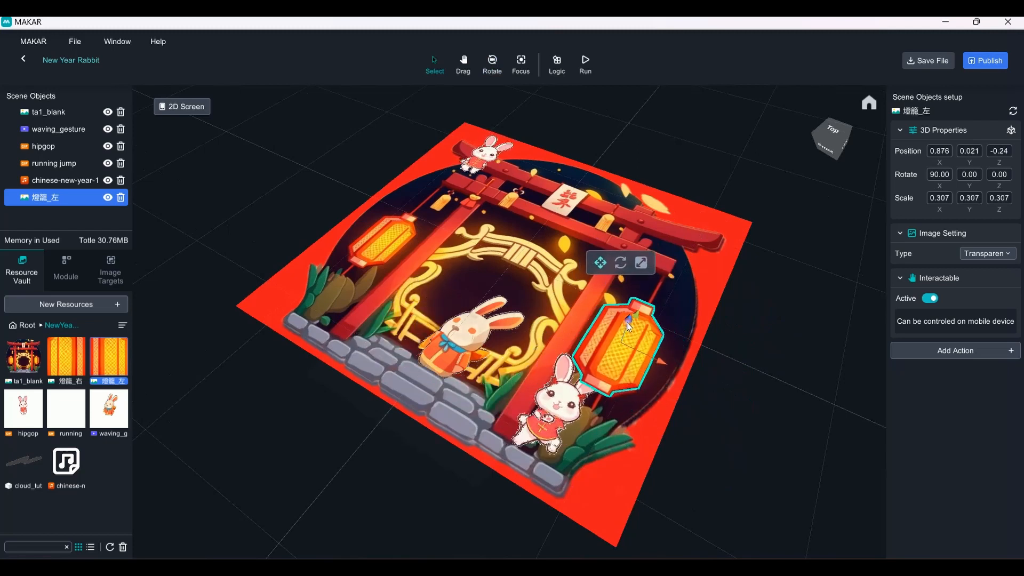
key(r)
key(f)
scroll(724, 359, down, 4)
right_drag(685, 338, 646, 258)
scroll(660, 264, down, 1)
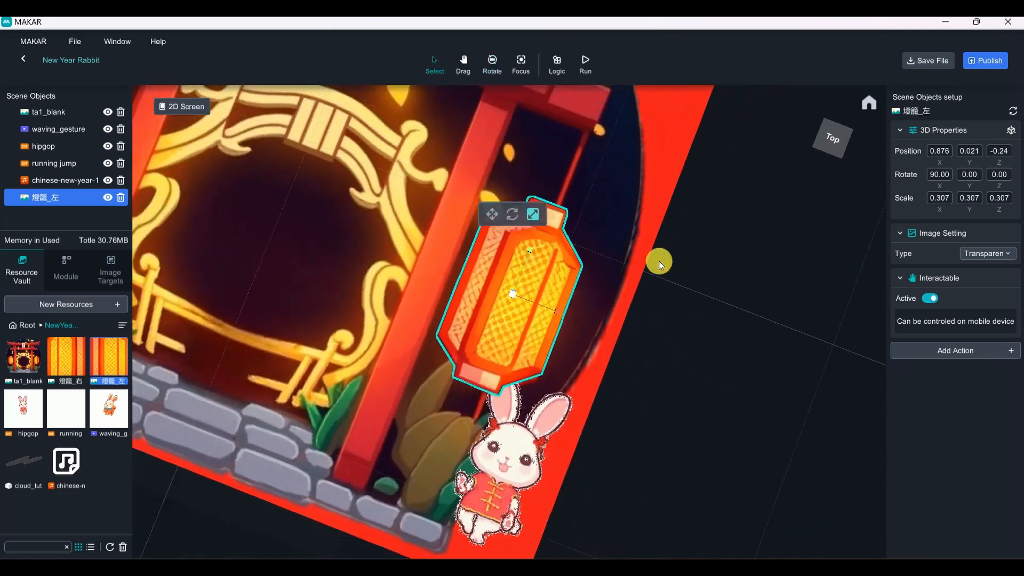
Switch to PotPlayer, replay the last part of the 迎新兔.mp4 reference video, and return to the scene
mouse_move(415, 560)
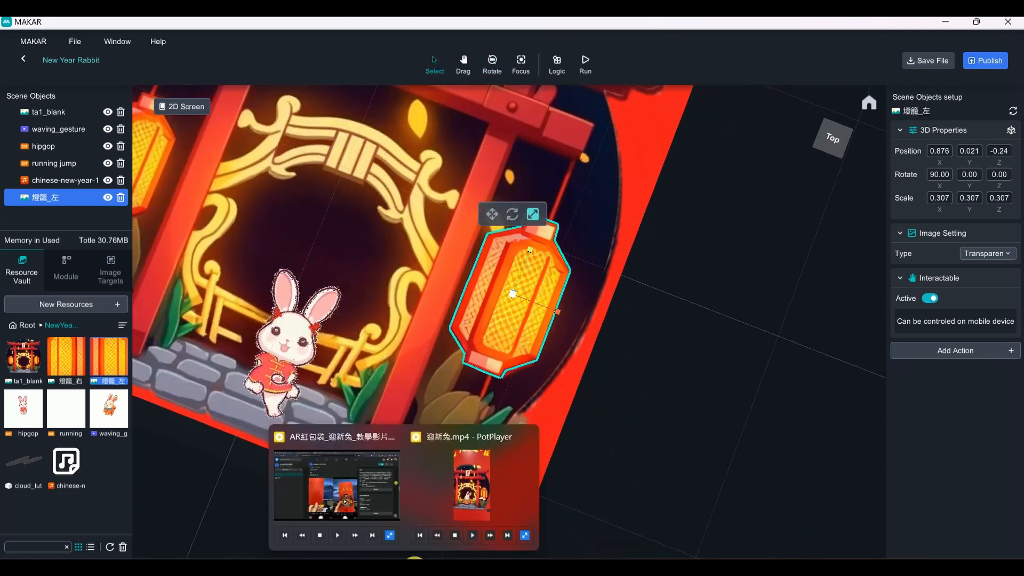
click(457, 486)
click(383, 522)
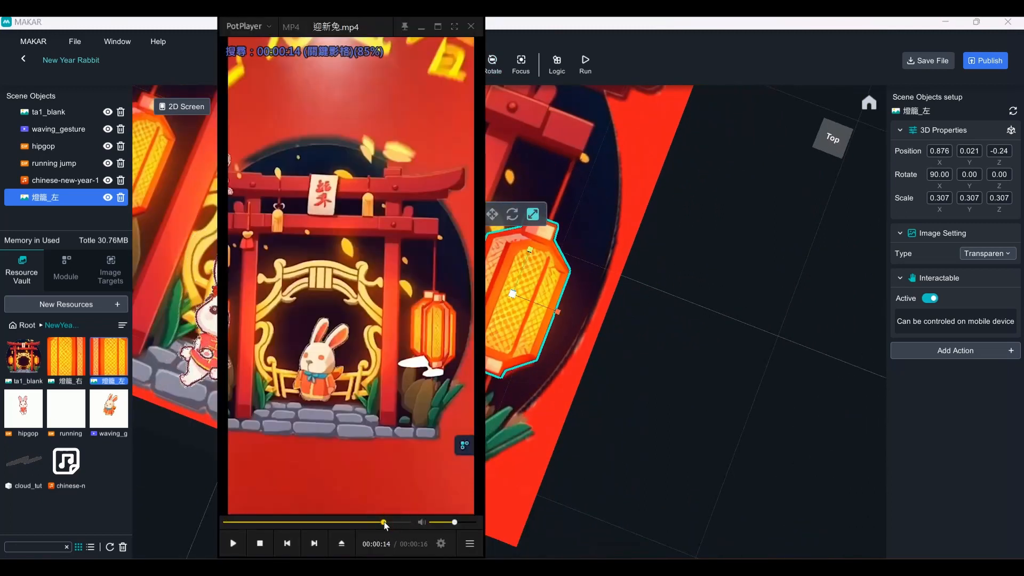
mouse_move(405, 561)
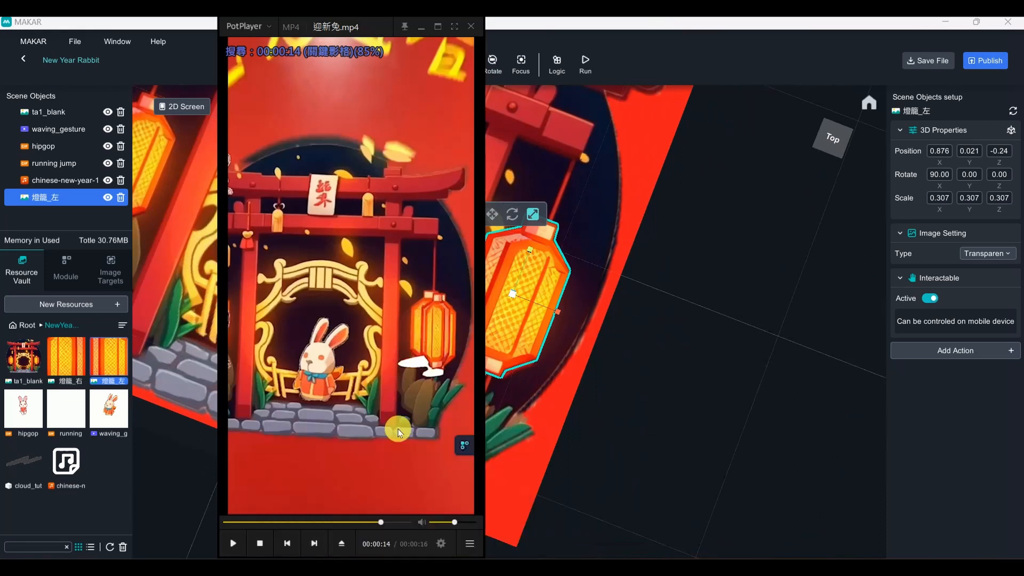
drag(382, 527, 337, 522)
click(231, 543)
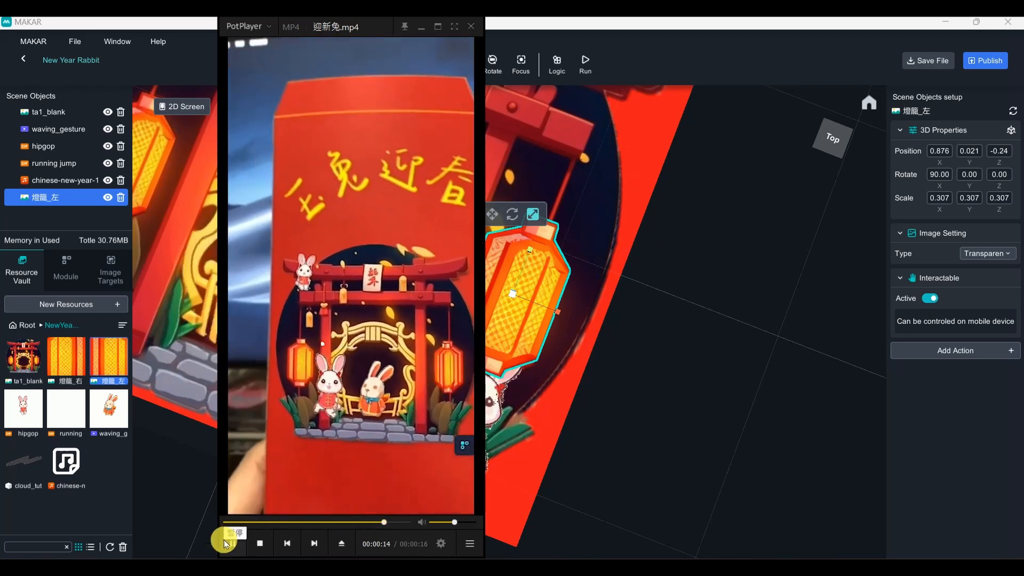
click(233, 543)
click(421, 27)
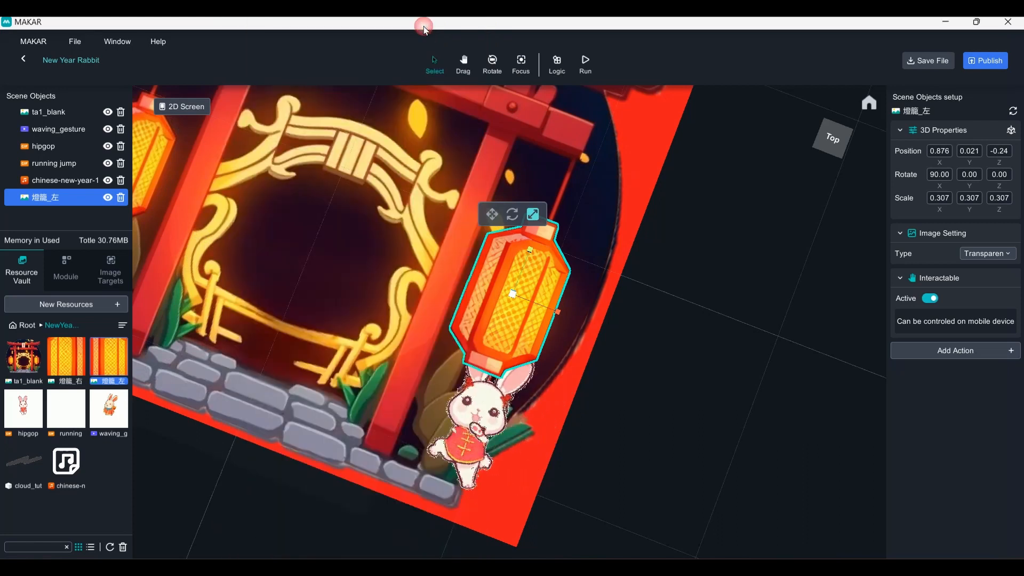
Examine from low angles how the 燈籠_左 image sits above the backdrop's right lantern
right_drag(618, 294, 628, 333)
middle_drag(629, 334, 579, 373)
scroll(569, 397, up, 5)
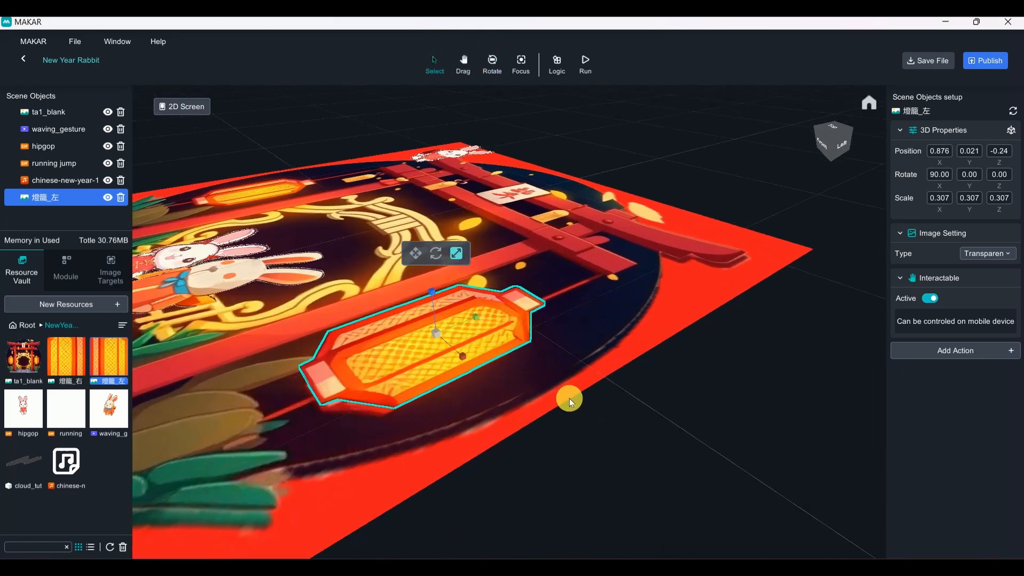
scroll(640, 390, down, 3)
right_drag(651, 389, 752, 318)
scroll(579, 363, up, 5)
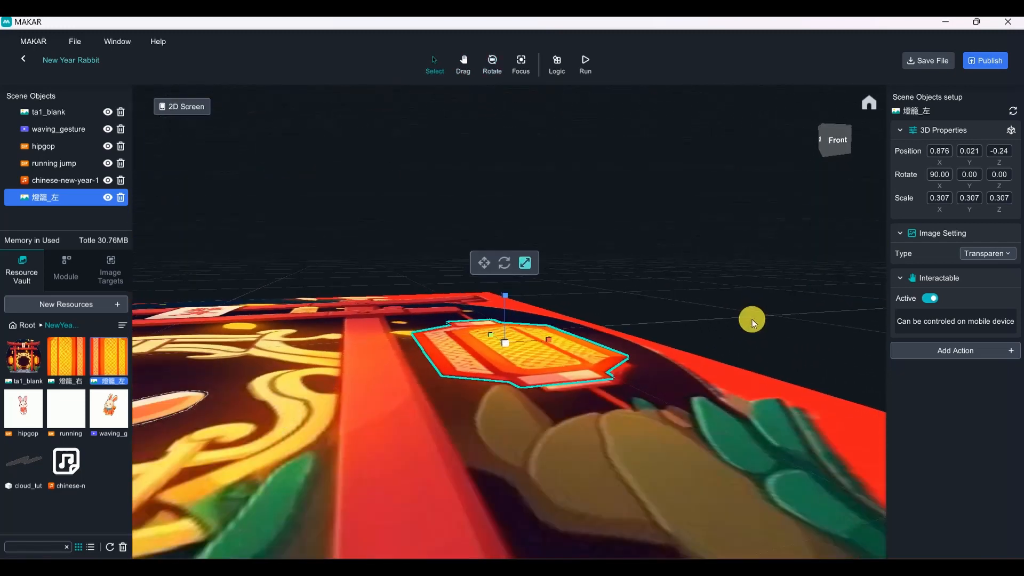
right_drag(752, 318, 590, 292)
Hide the running jump, hipgop, waving_gesture and chinese-new-year audio objects in the scene
click(566, 305)
right_drag(639, 256, 651, 284)
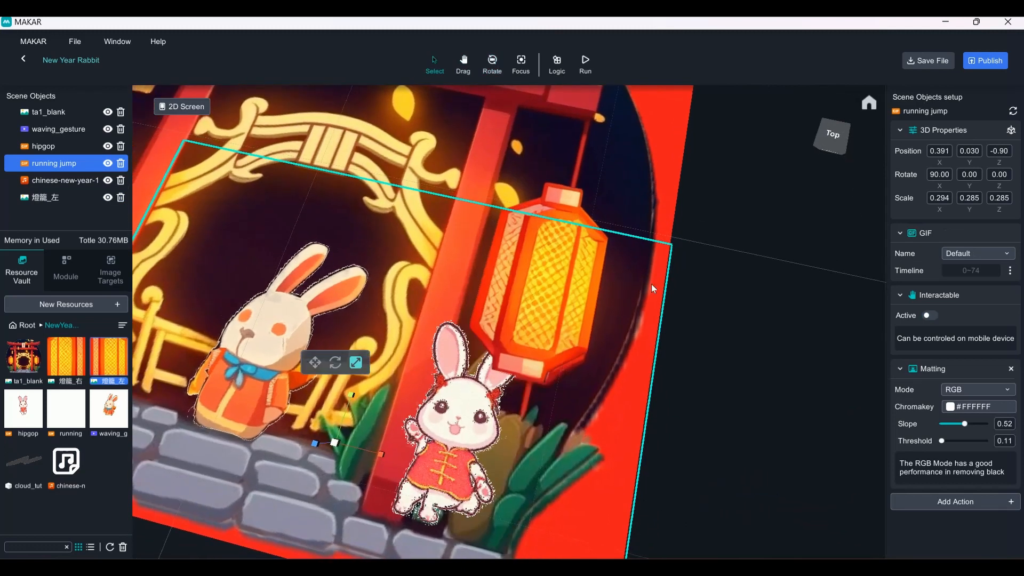
click(108, 163)
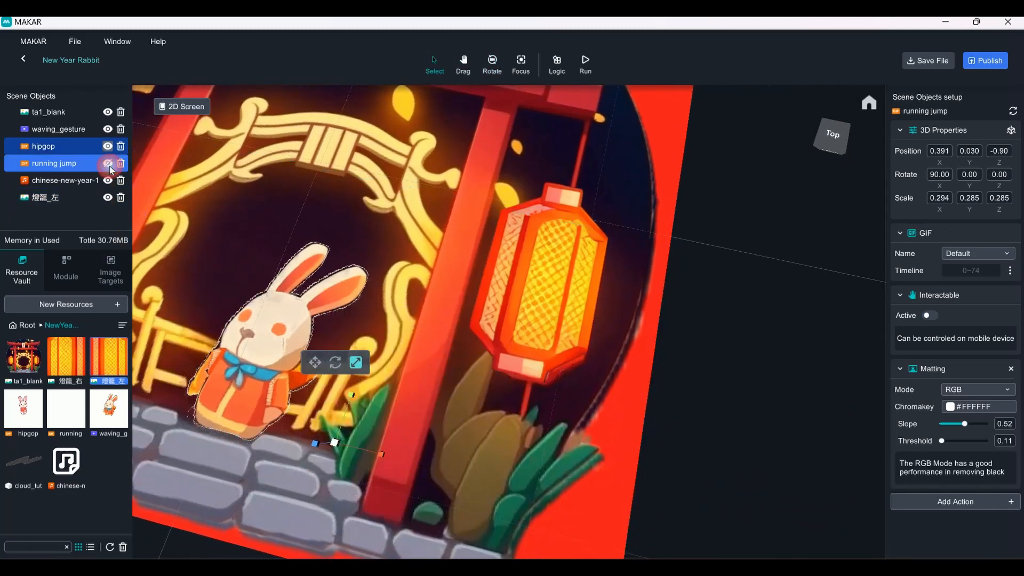
click(108, 147)
click(108, 129)
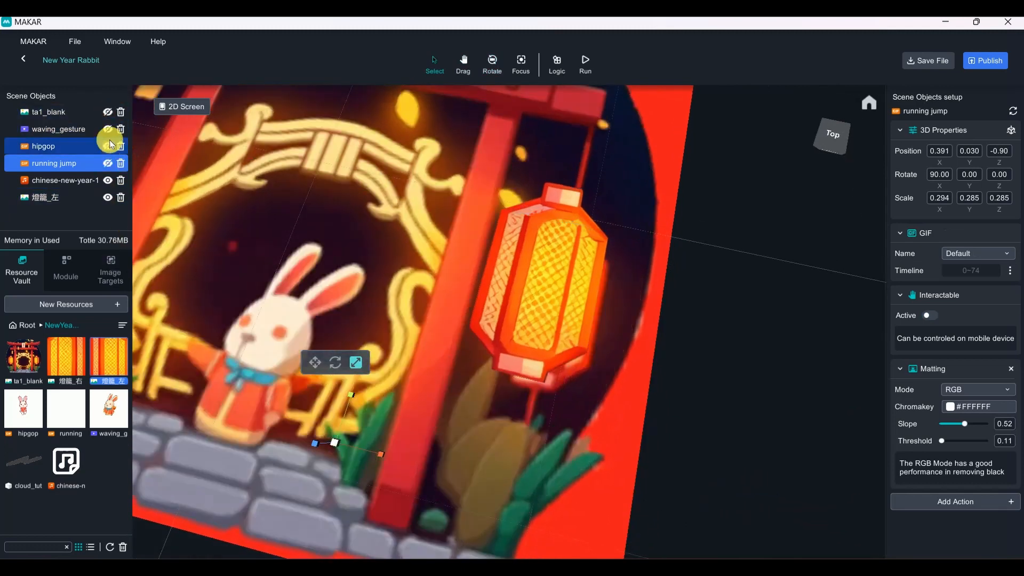
click(109, 180)
Shift 燈籠_左 slightly along X to 0.893 over the backdrop's right lantern
right_drag(629, 337, 654, 308)
click(547, 281)
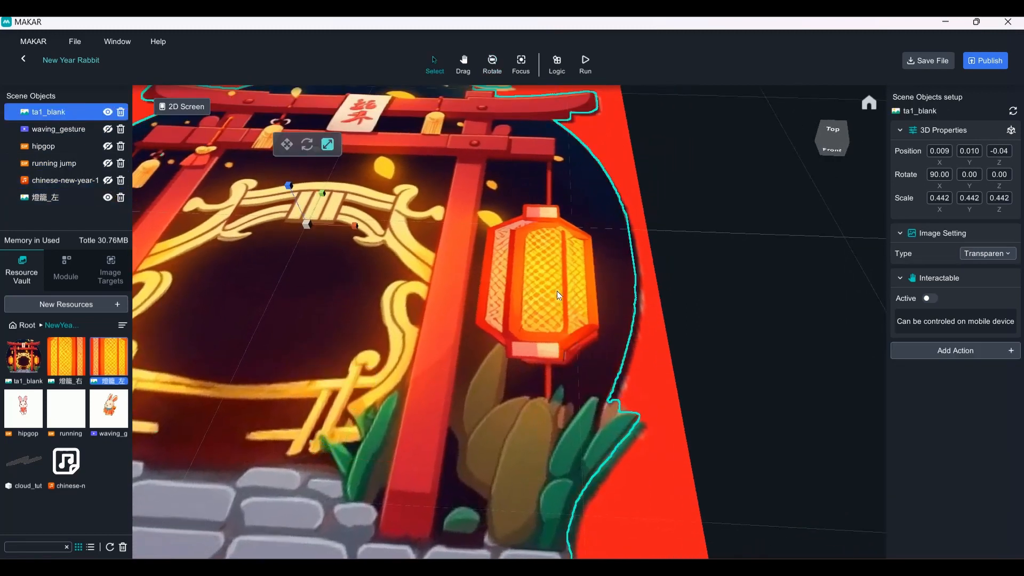
click(46, 202)
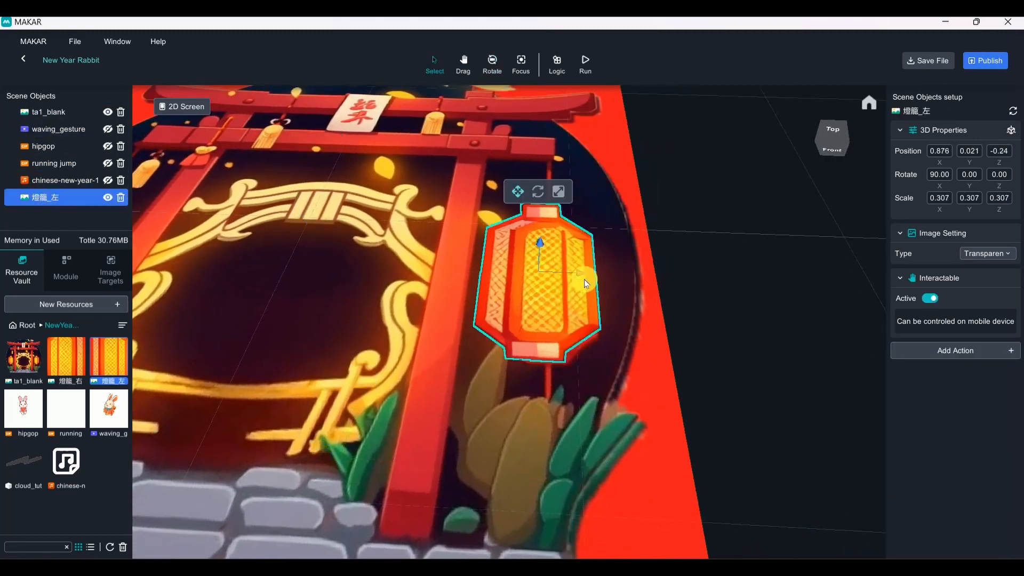
drag(581, 273, 584, 271)
key(f)
scroll(648, 256, down, 4)
right_drag(643, 310, 613, 315)
scroll(638, 357, down, 3)
scroll(639, 380, down, 1)
scroll(639, 380, down, 2)
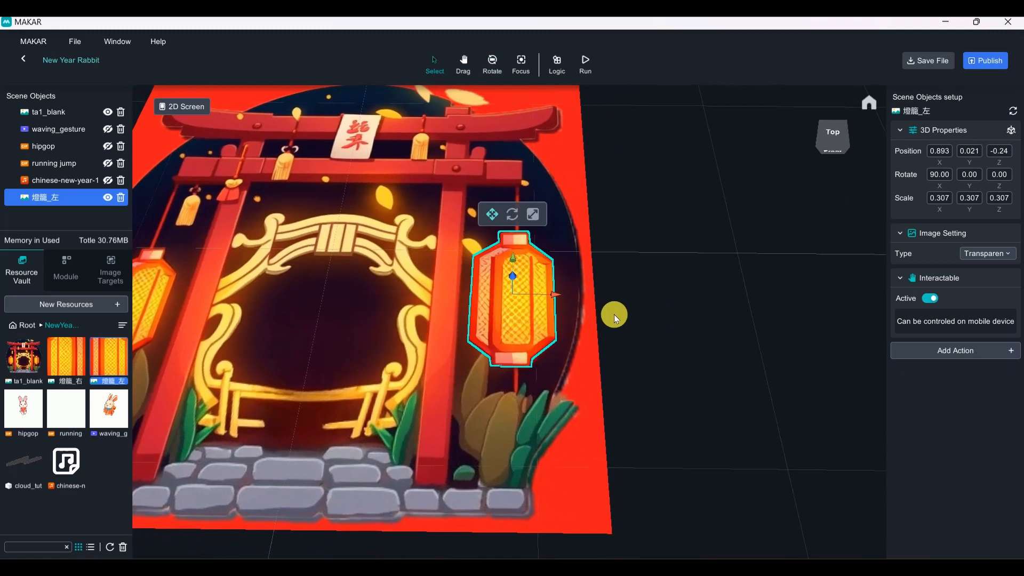
Move 燈籠_左 across the backdrop onto its left lantern, at X about -0.91
click(526, 320)
scroll(562, 329, down, 2)
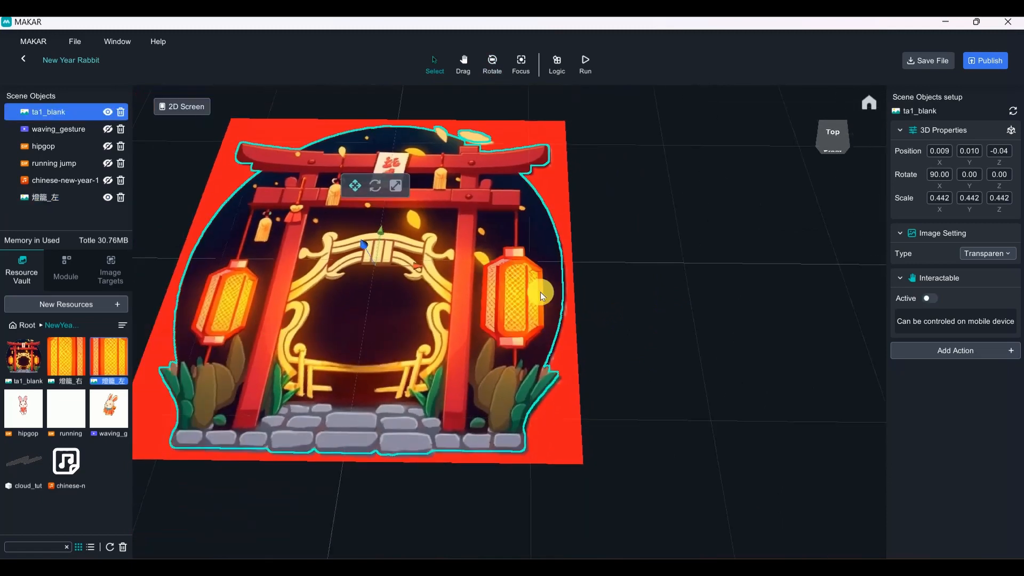
click(109, 111)
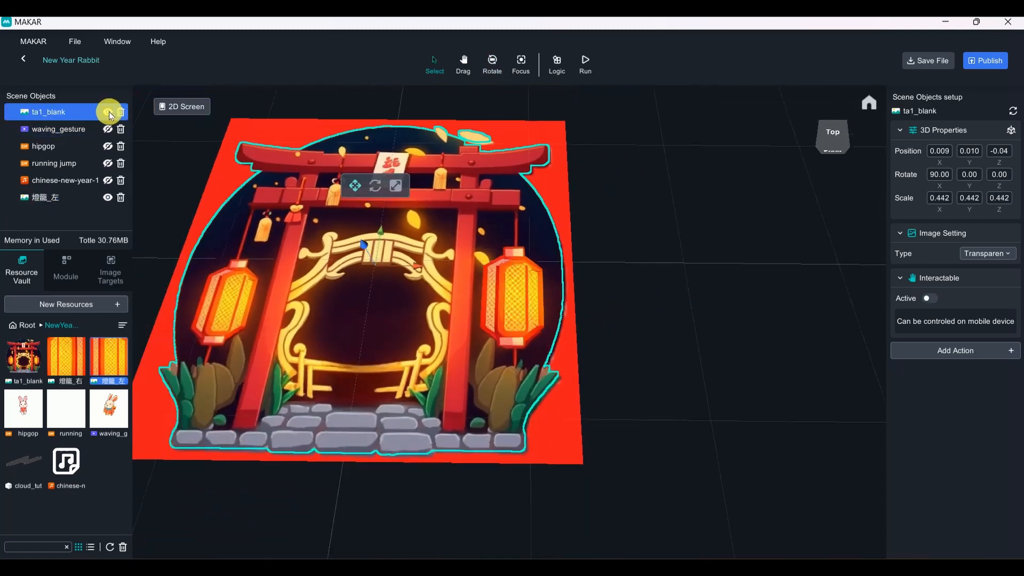
click(46, 197)
right_drag(581, 273, 628, 468)
click(417, 307)
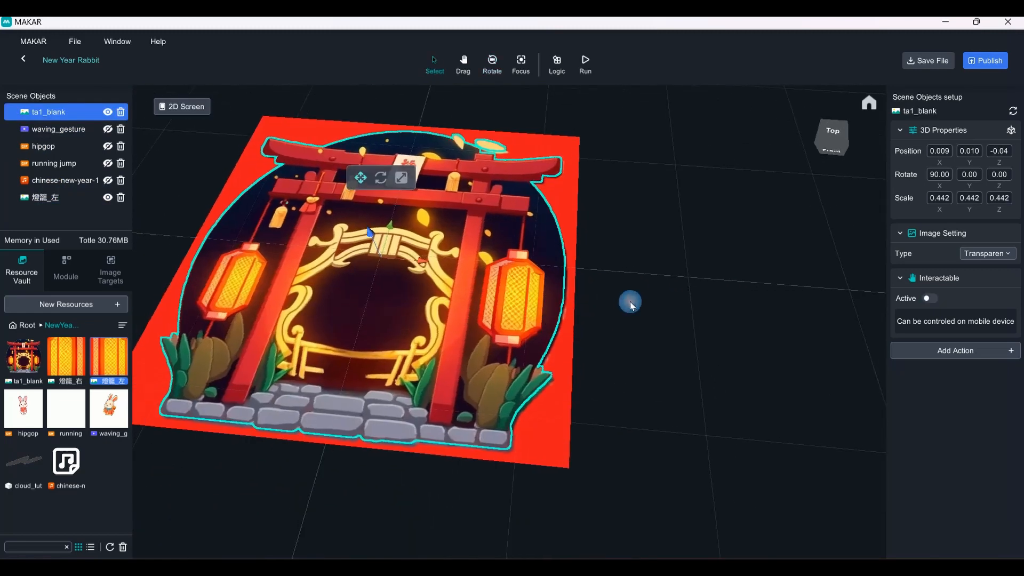
click(46, 197)
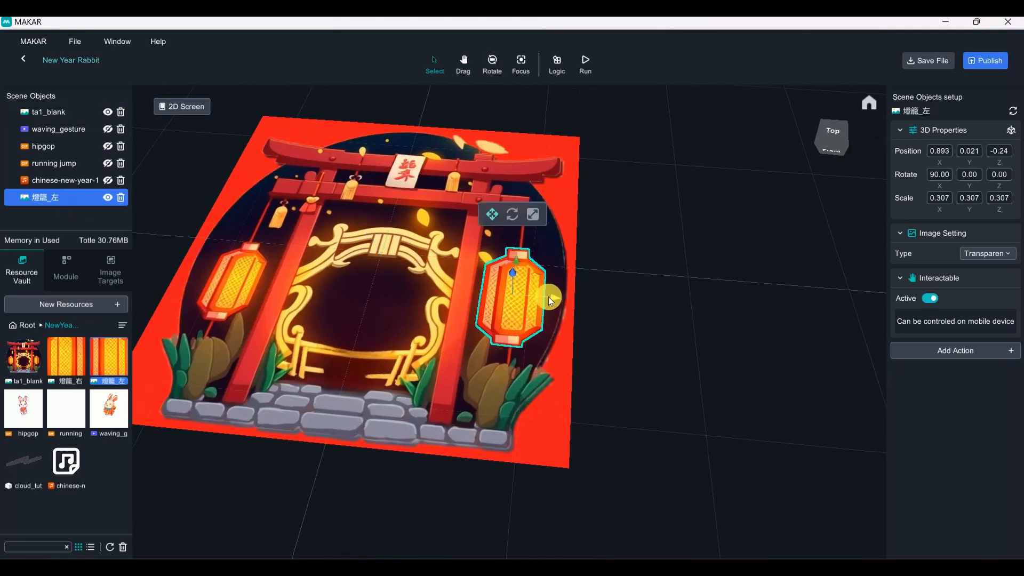
drag(548, 297, 263, 279)
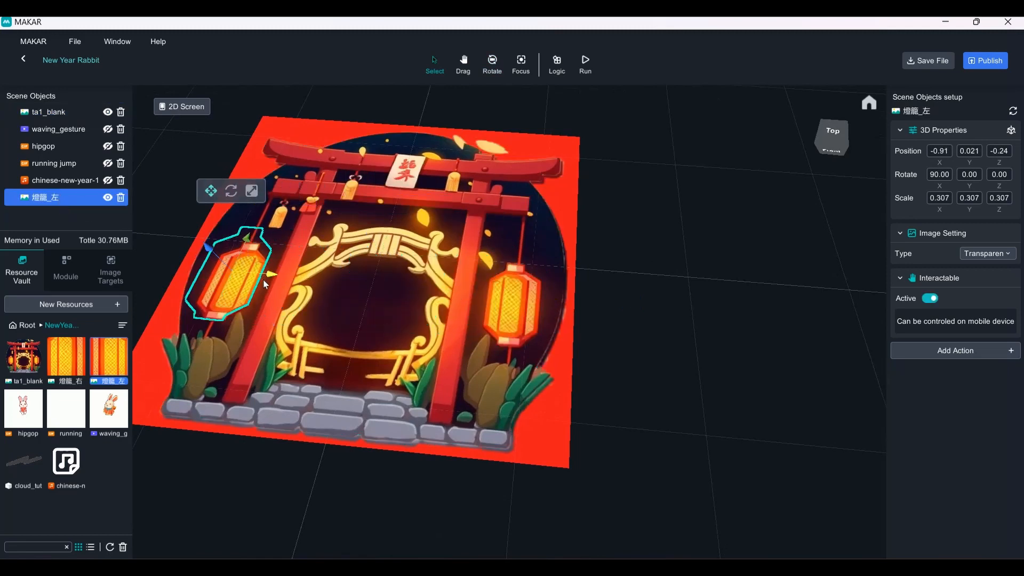
Scale 燈籠_左 to about 0.256 and align it over the backdrop's left lantern at about -0.89, 0.056, -0.30
key(f)
right_drag(386, 322, 709, 289)
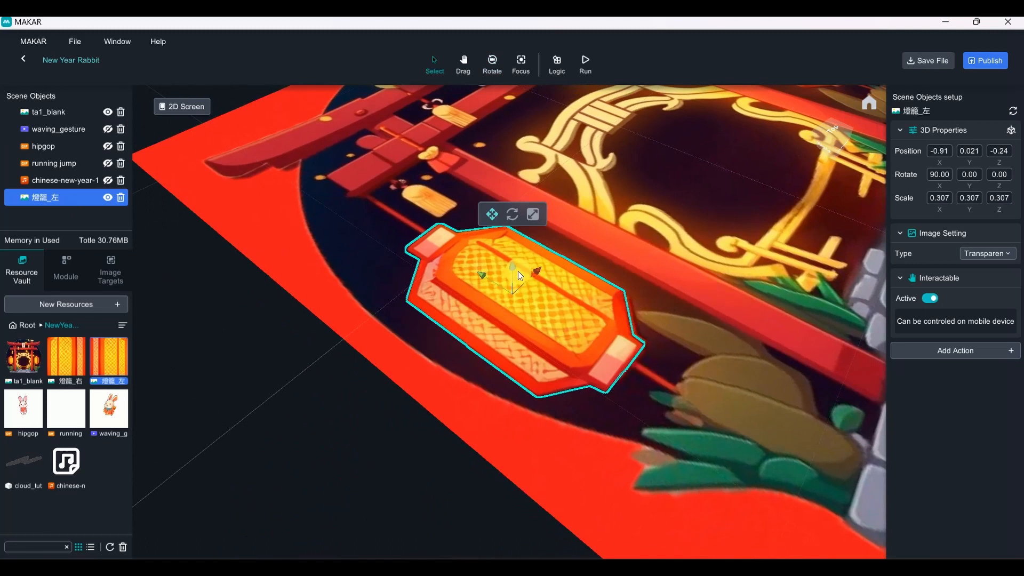
drag(517, 271, 512, 291)
key(r)
right_drag(591, 302, 501, 341)
scroll(562, 360, up, 5)
scroll(574, 336, down, 4)
key(w)
drag(506, 256, 510, 276)
drag(556, 308, 514, 300)
scroll(562, 306, up, 5)
key(r)
scroll(513, 300, down, 4)
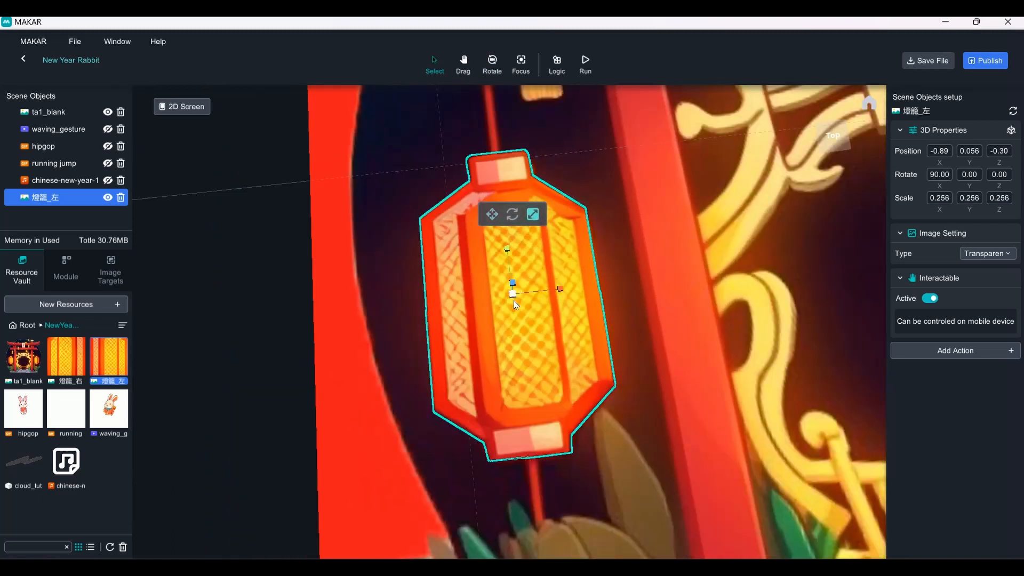
Duplicate the 燈籠_左 image in place over the backdrop's left lantern
scroll(514, 299, down, 5)
right_drag(583, 378, 672, 273)
key(ctrl+d)
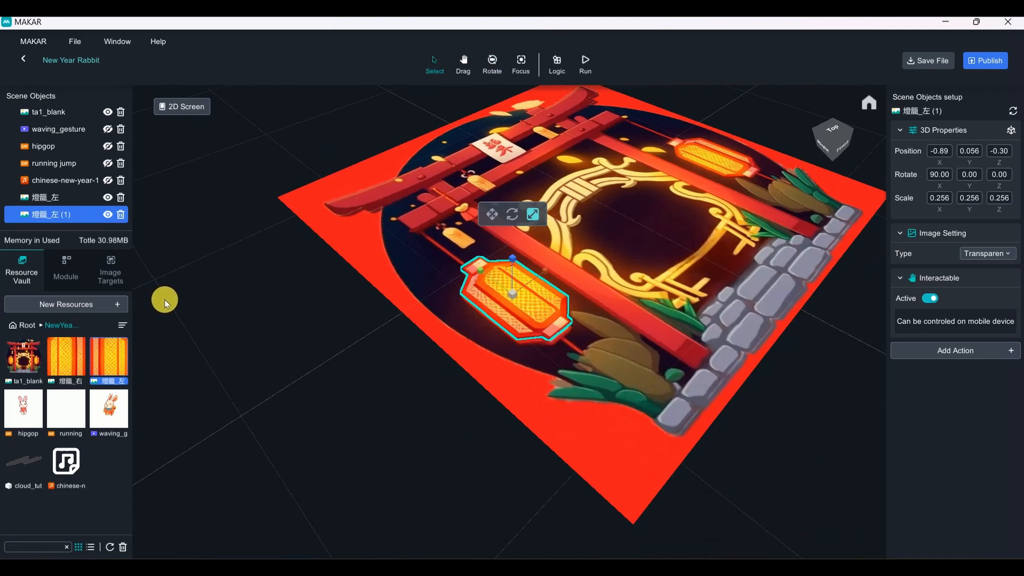
Try rotating the duplicated left lantern to 90 degrees about Y, and clear that rotation again
click(27, 185)
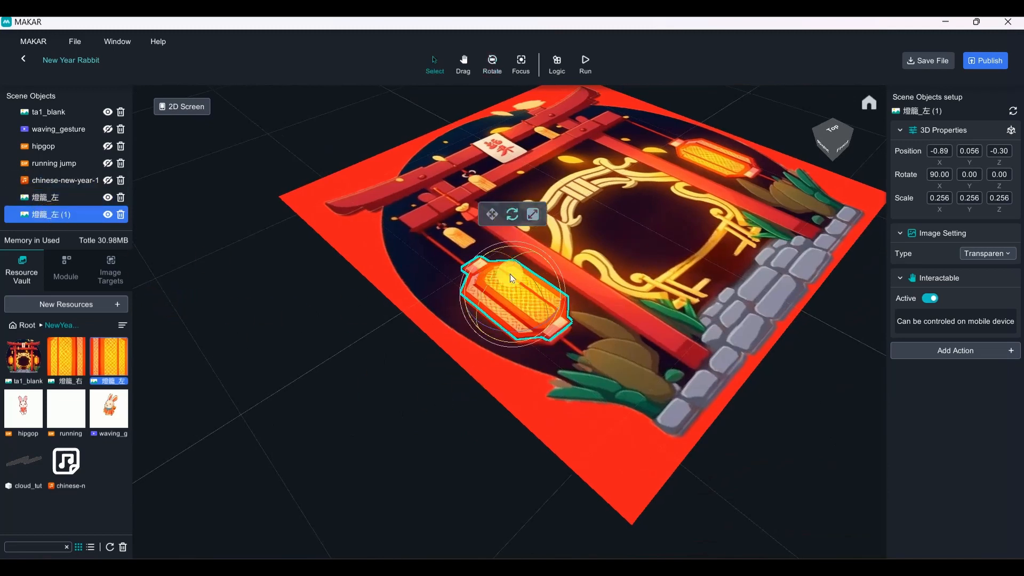
drag(509, 274, 470, 356)
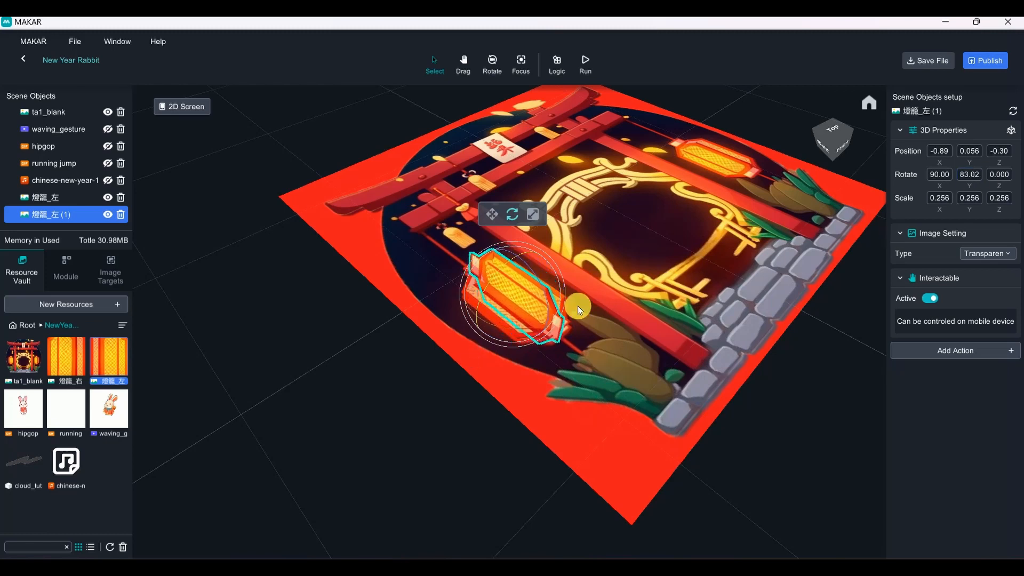
text(90)
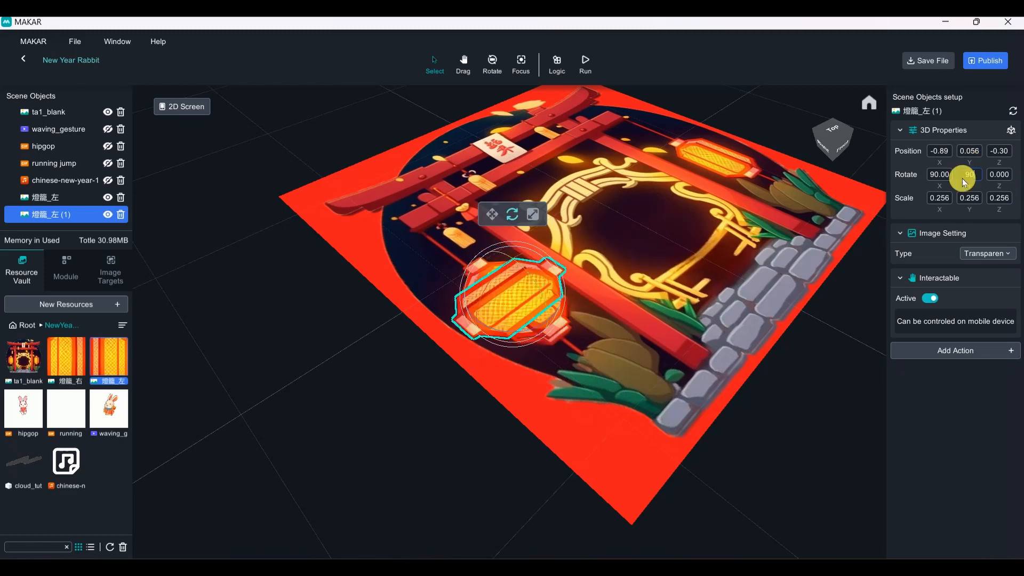
right_drag(581, 319, 662, 322)
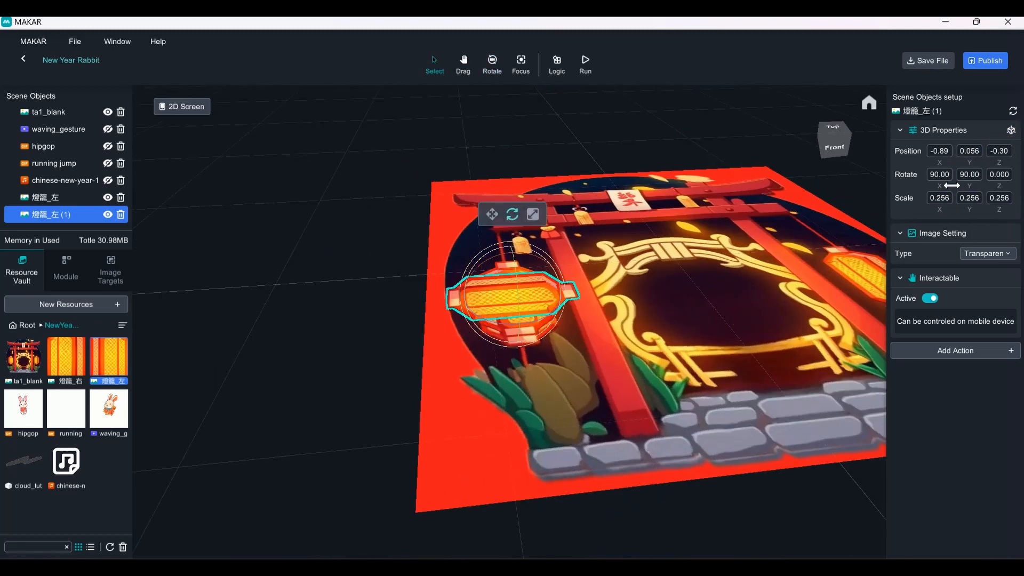
right_drag(563, 303, 641, 368)
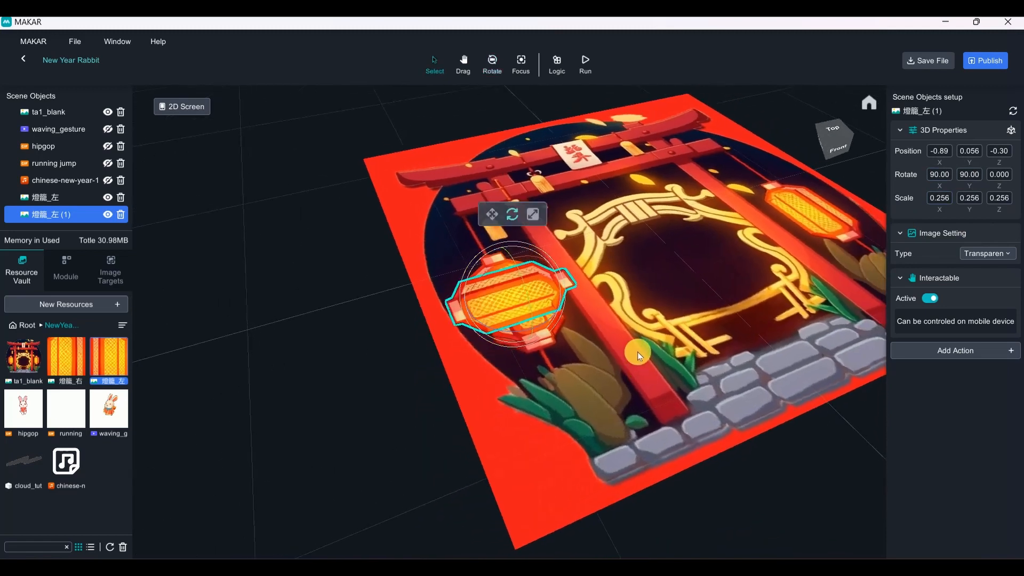
key(BackSpace)
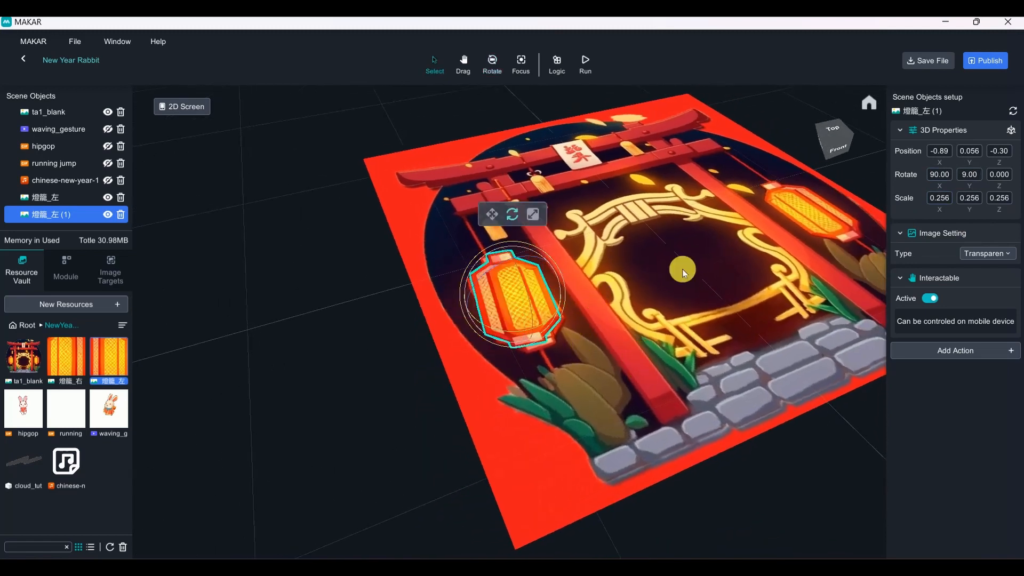
key(BackSpace)
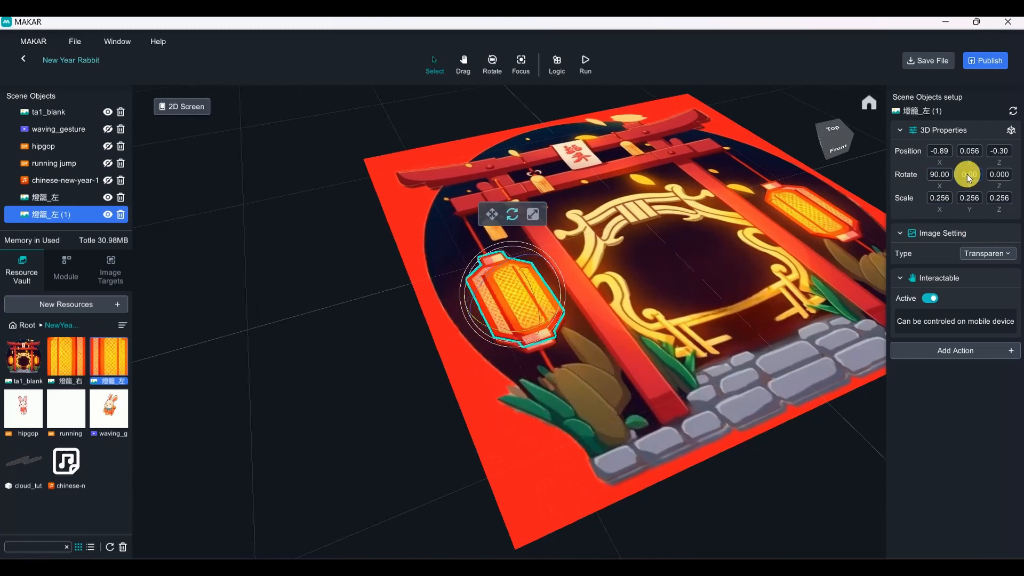
Rotate the duplicated left lantern about Y to about 90.27 degrees so it stands crosswise to the original
right_drag(546, 408, 561, 388)
drag(510, 275, 509, 344)
scroll(511, 283, up, 5)
right_drag(656, 269, 413, 295)
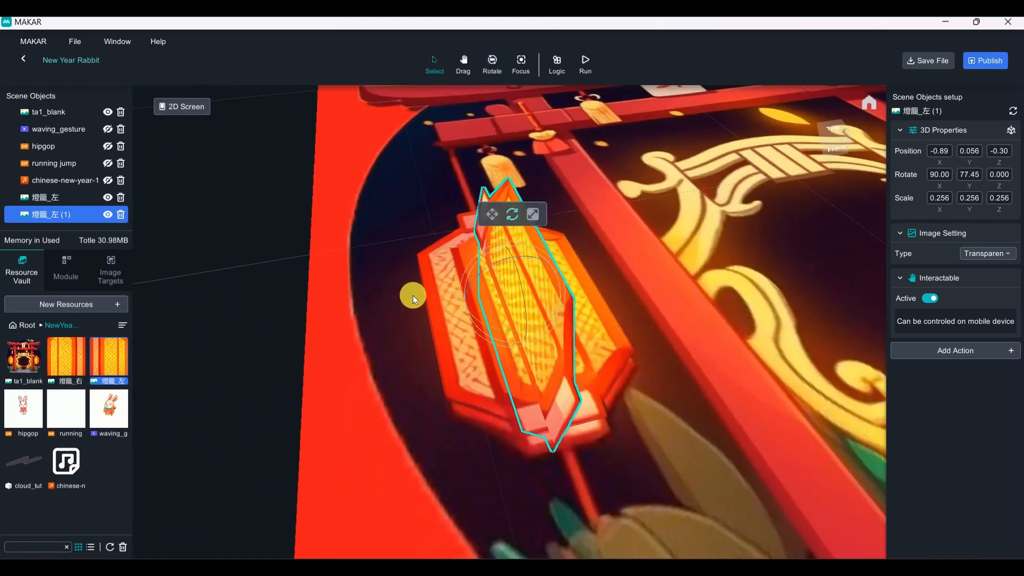
drag(485, 273, 479, 290)
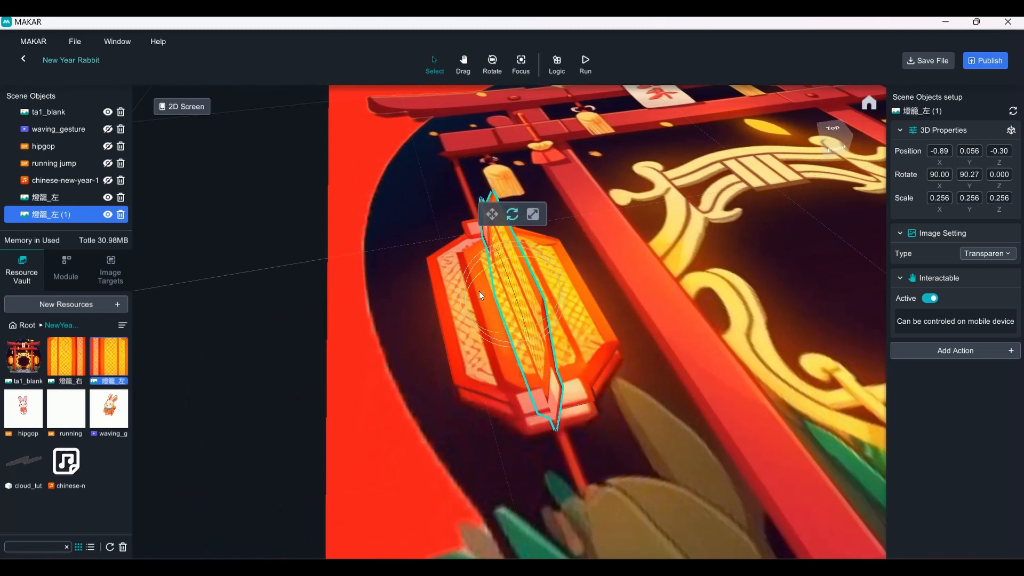
right_drag(479, 290, 409, 320)
scroll(387, 301, down, 5)
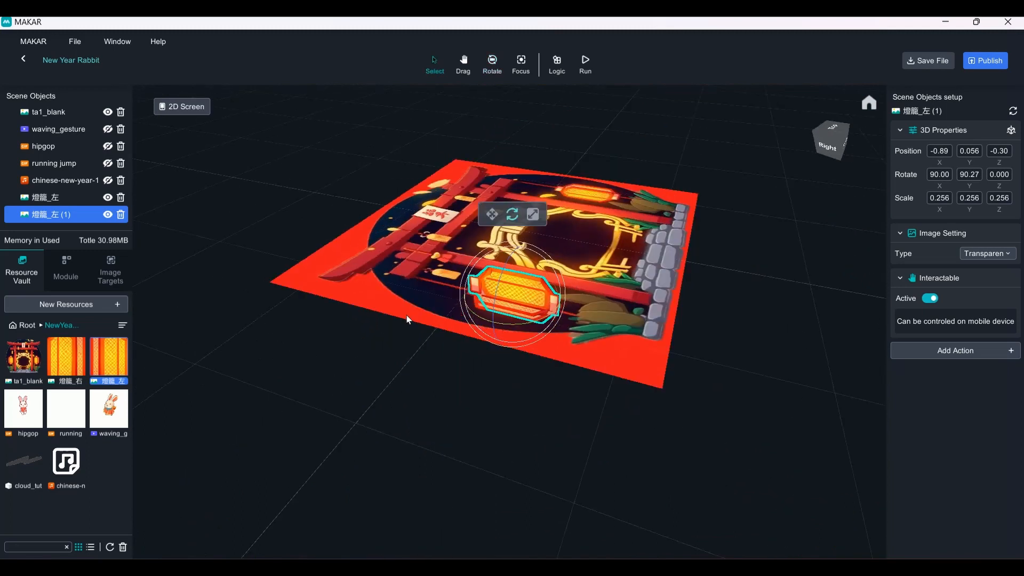
Compare the original 燈籠_左 with its rotated duplicate by selecting each of them alternately in the scene
scroll(409, 320, up, 5)
right_drag(642, 343, 354, 314)
click(64, 199)
click(64, 214)
click(66, 196)
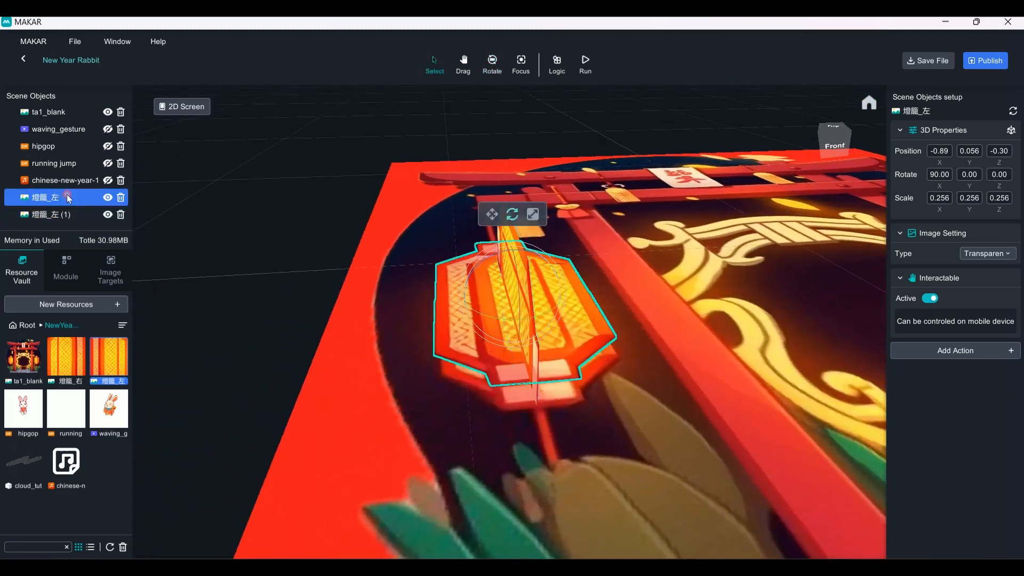
click(61, 213)
click(64, 198)
click(64, 216)
click(64, 199)
click(64, 213)
click(65, 199)
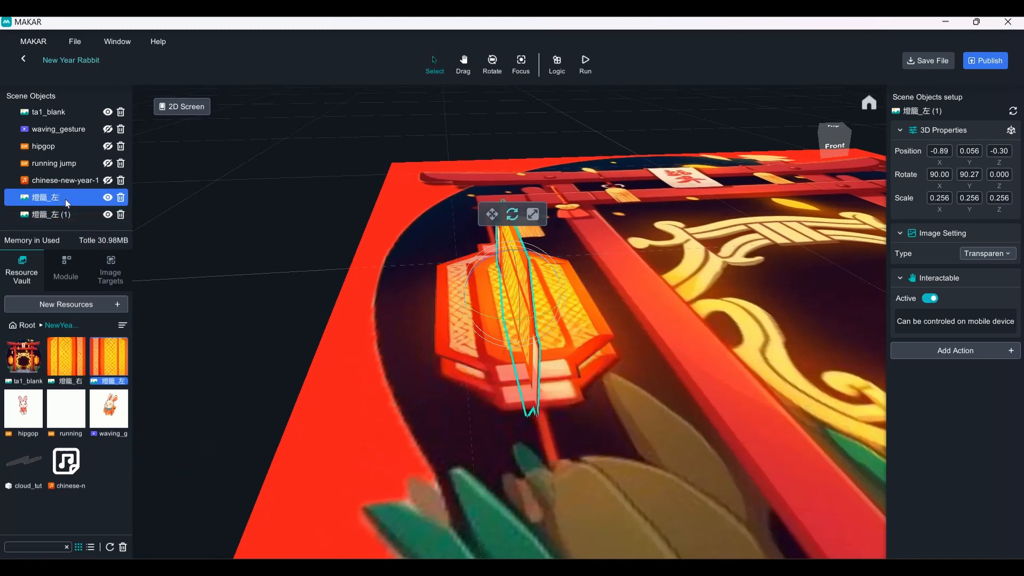
click(64, 214)
click(64, 198)
click(63, 212)
click(68, 197)
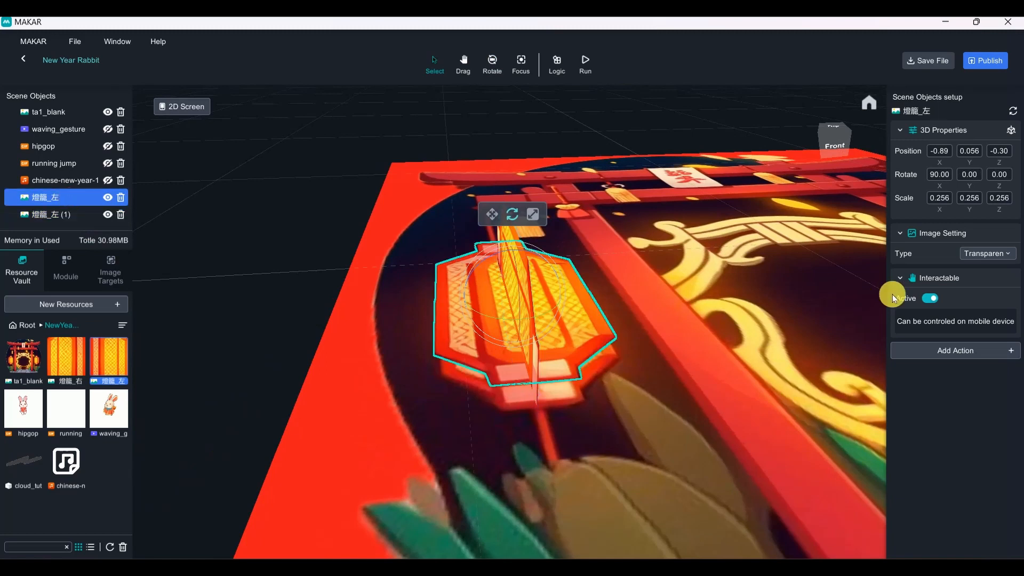
Turn off the Interactable Active setting of 燈籠_左 (1), nest it under 燈籠_左 and collapse the group
click(84, 216)
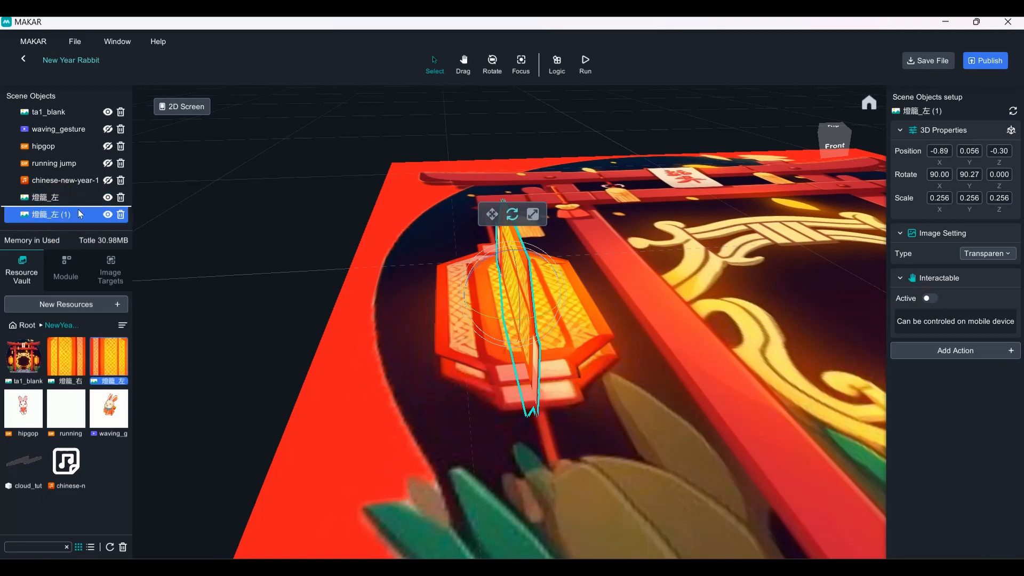
drag(75, 198, 74, 198)
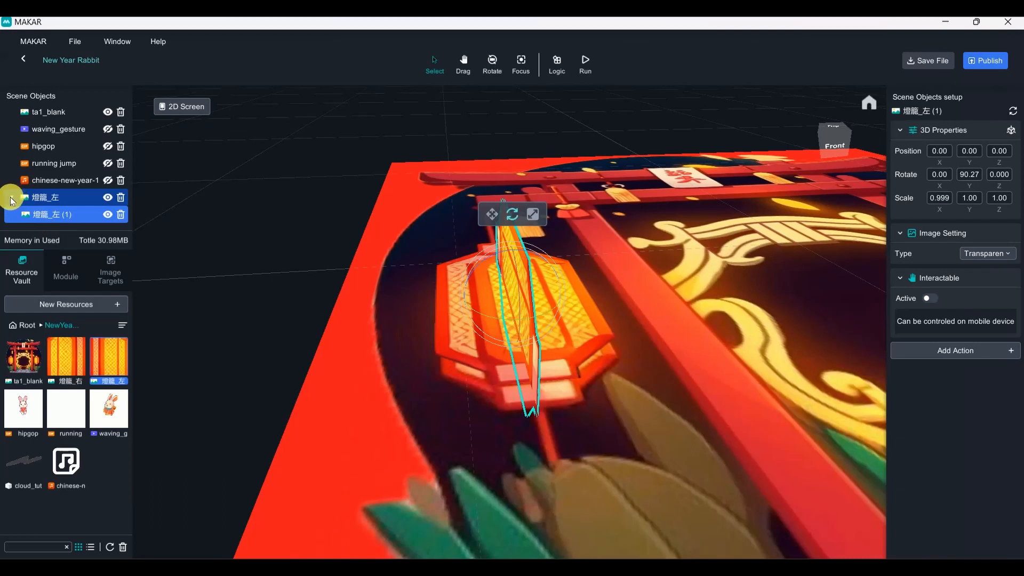
click(11, 198)
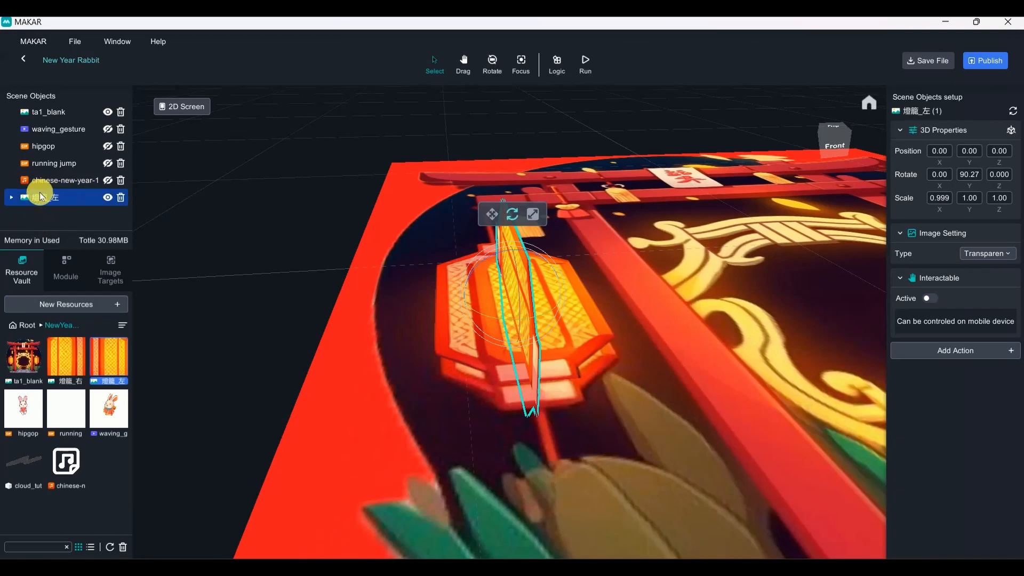
Add the 燈籠_右 image to the scene near the backdrop's right lantern and set its X rotation to 90
scroll(396, 296, down, 5)
middle_drag(687, 343, 600, 352)
right_drag(620, 342, 619, 342)
scroll(721, 344, down, 3)
right_drag(721, 344, 643, 382)
middle_drag(643, 382, 517, 368)
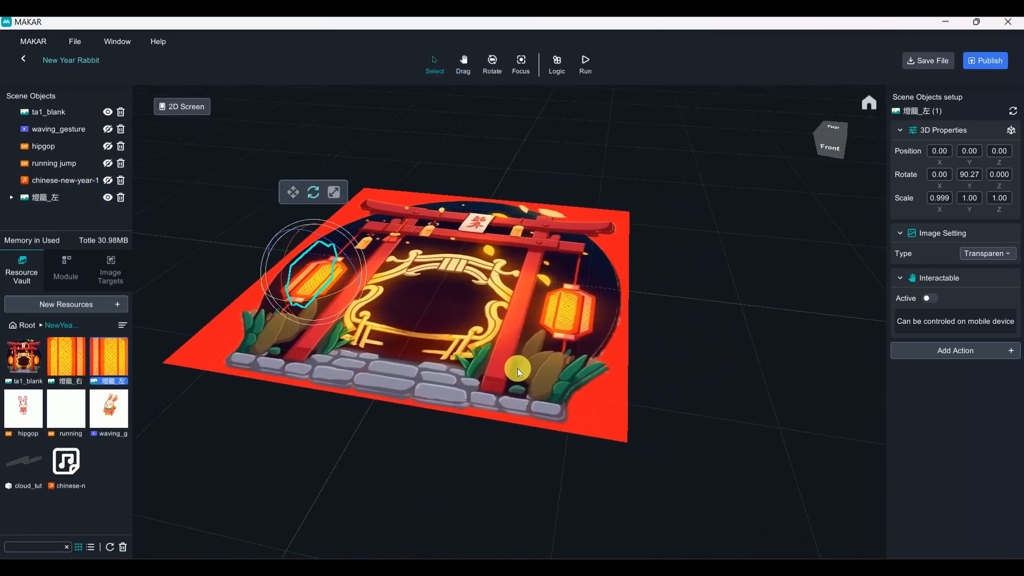
scroll(517, 368, up, 3)
scroll(609, 378, up, 3)
right_drag(542, 359, 591, 362)
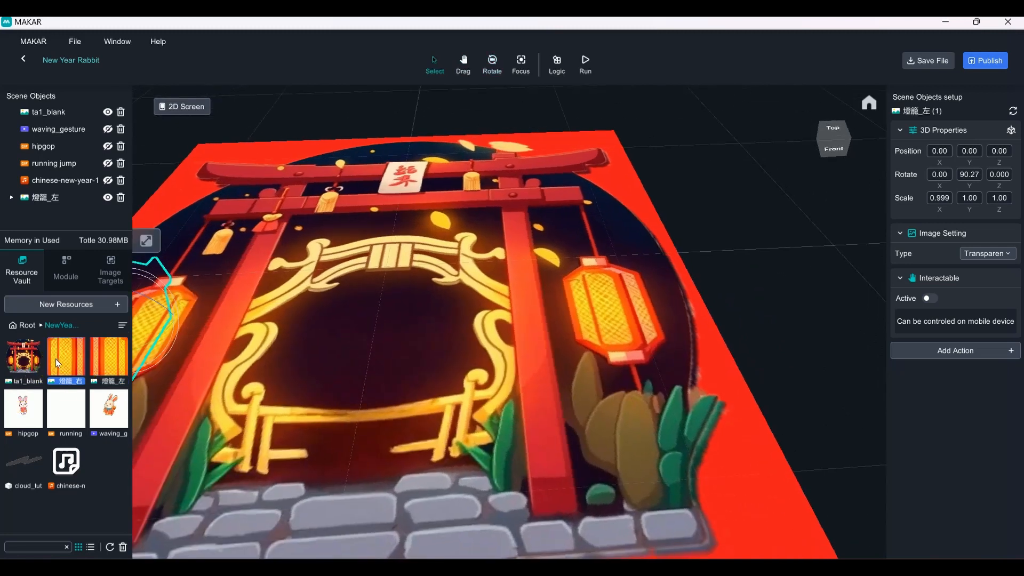
drag(61, 362, 635, 172)
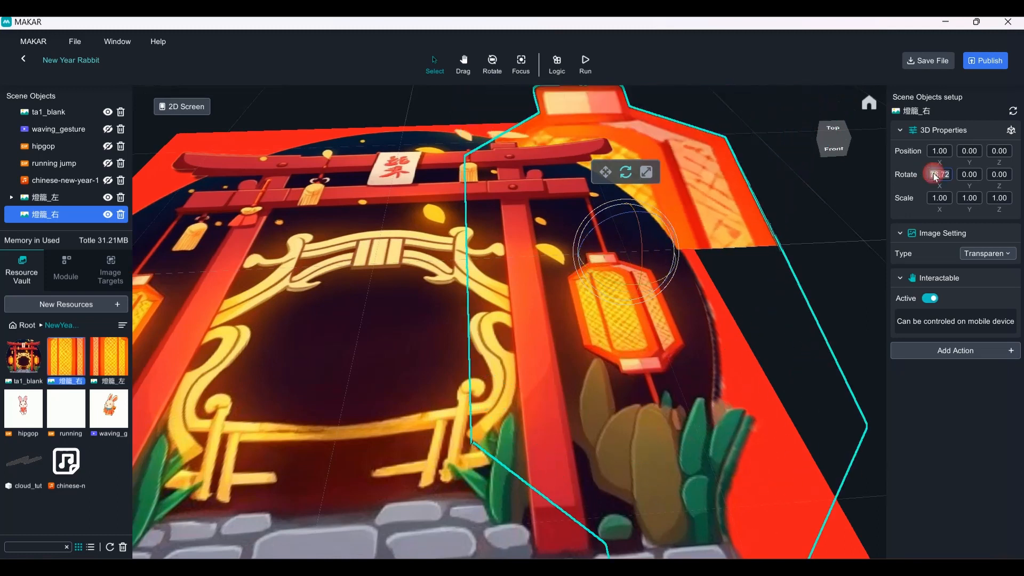
text(90)
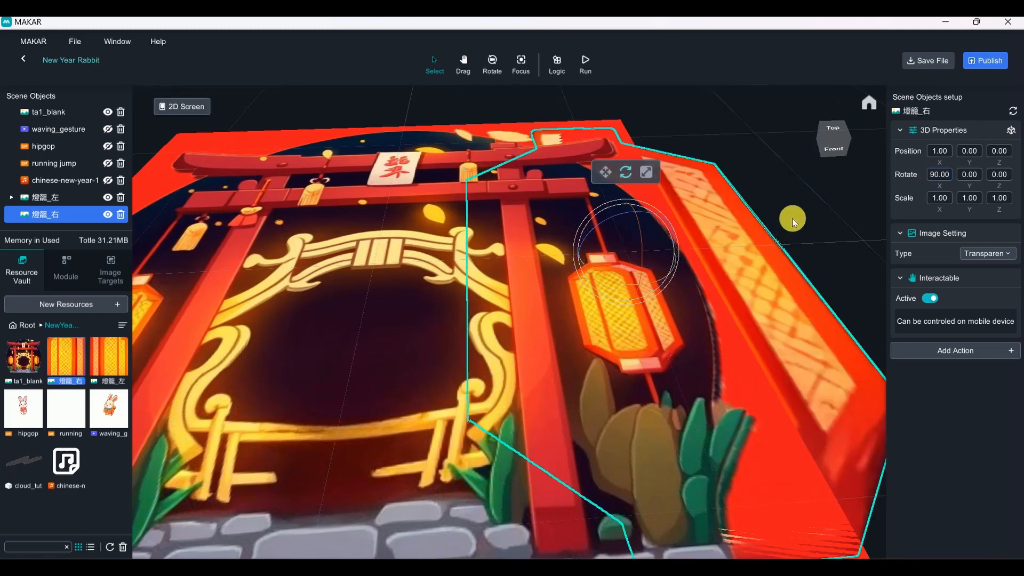
Scale 燈籠_右 to about 0.313 and move it onto the backdrop's right lantern at about 0.894, 0.034, -0.22
click(792, 218)
click(702, 274)
key(w)
drag(633, 220, 641, 181)
key(f)
key(r)
drag(513, 291, 491, 302)
key(w)
right_drag(492, 302, 470, 305)
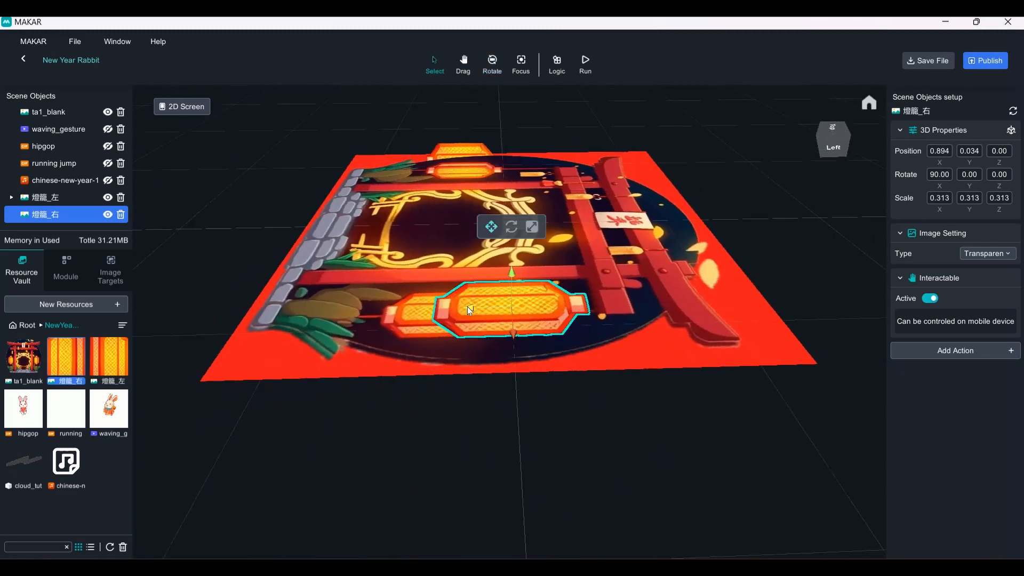
drag(467, 306, 419, 307)
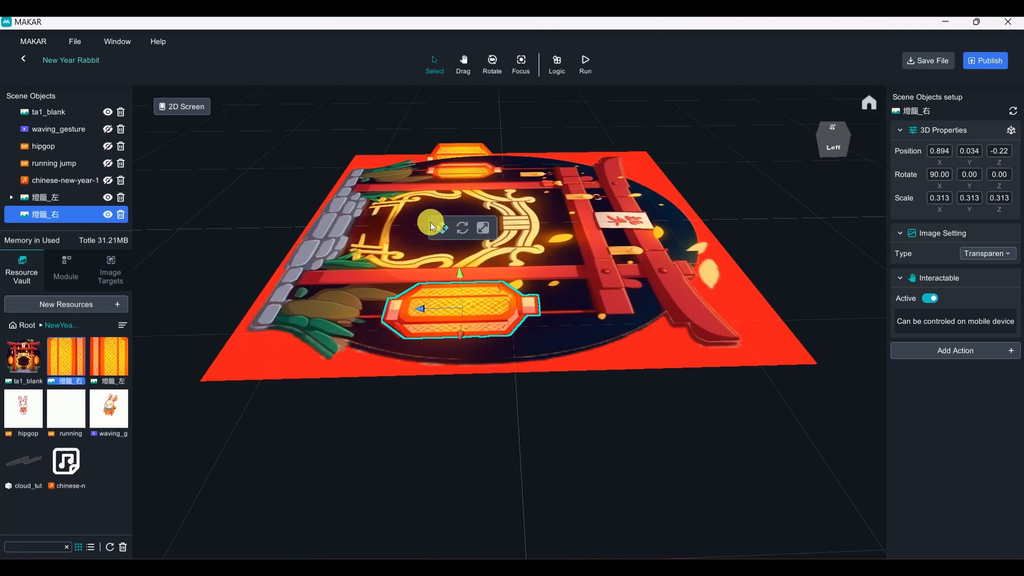
Reduce 燈籠_右 to a scale of about 0.267 and align it over the painted lantern at about 0.894, 0.022, -0.30
click(461, 229)
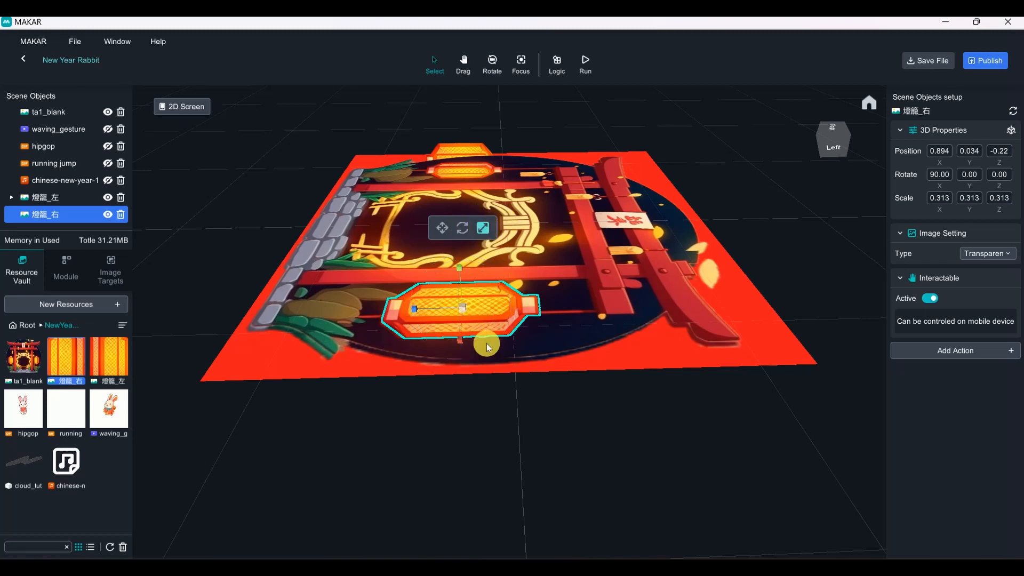
right_drag(487, 343, 614, 425)
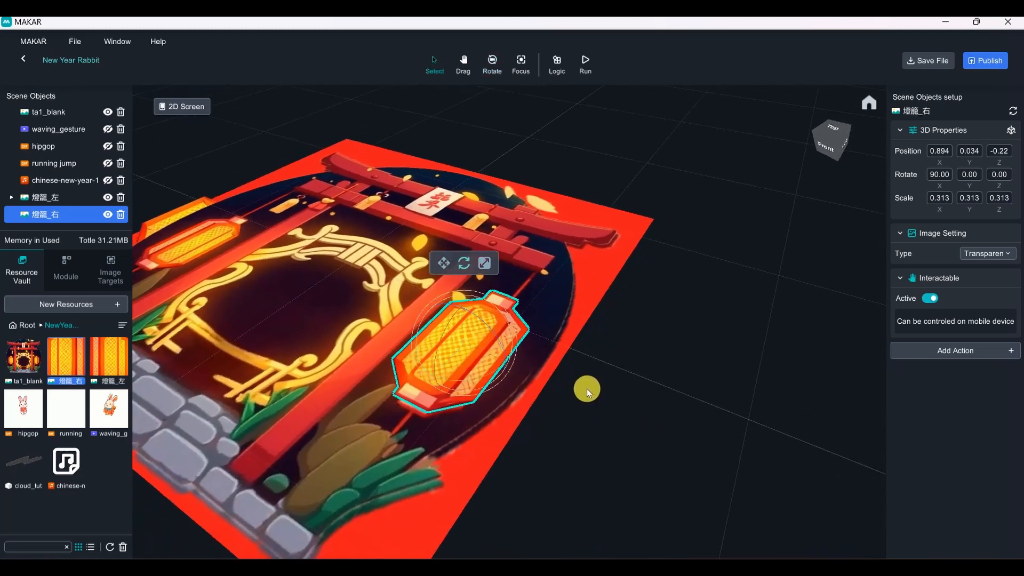
scroll(582, 390, up, 3)
scroll(583, 391, down, 3)
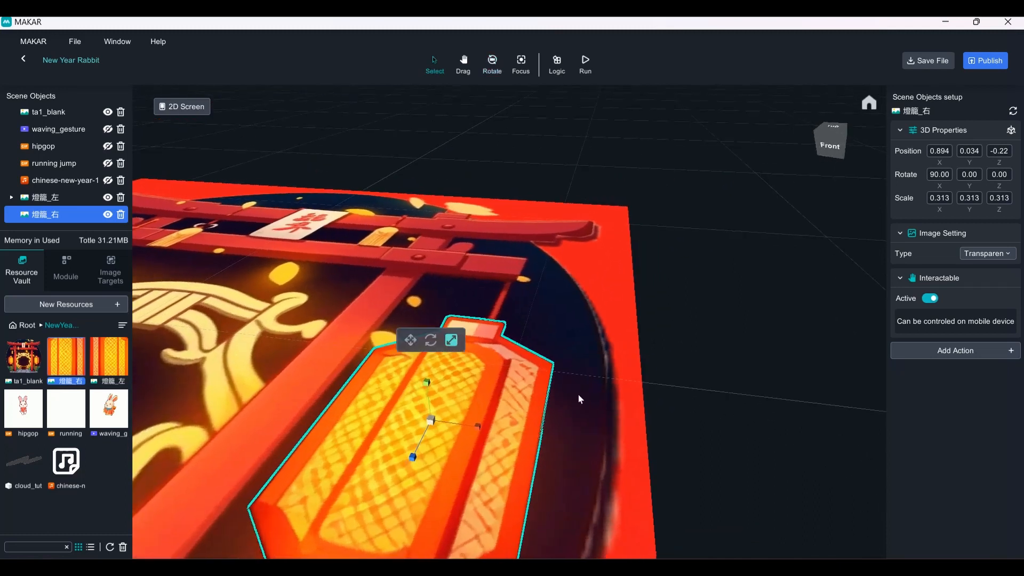
right_drag(578, 394, 552, 350)
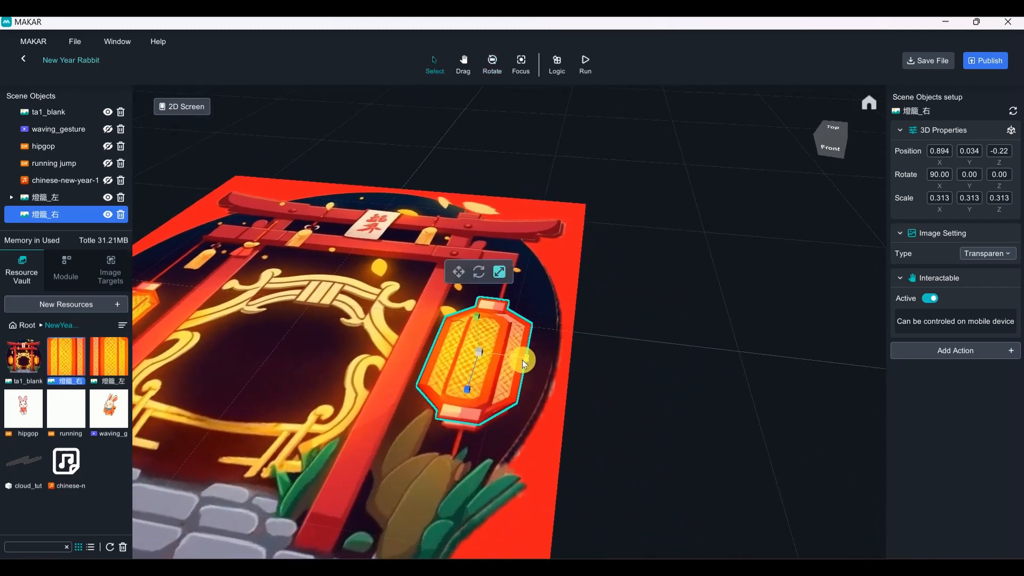
drag(484, 352, 469, 395)
key(w)
right_drag(577, 369, 575, 433)
scroll(556, 350, up, 5)
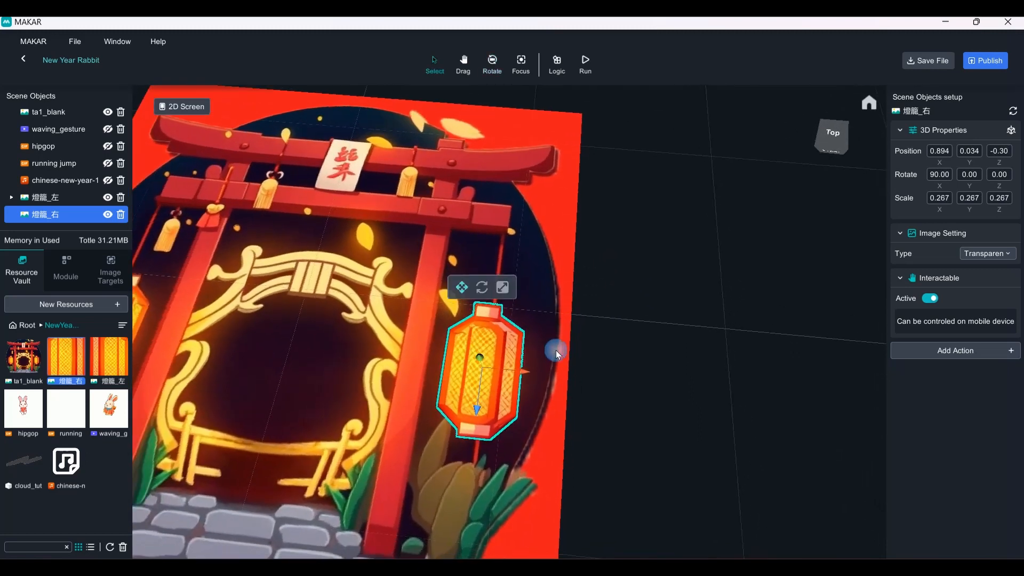
scroll(589, 367, down, 4)
scroll(594, 334, up, 1)
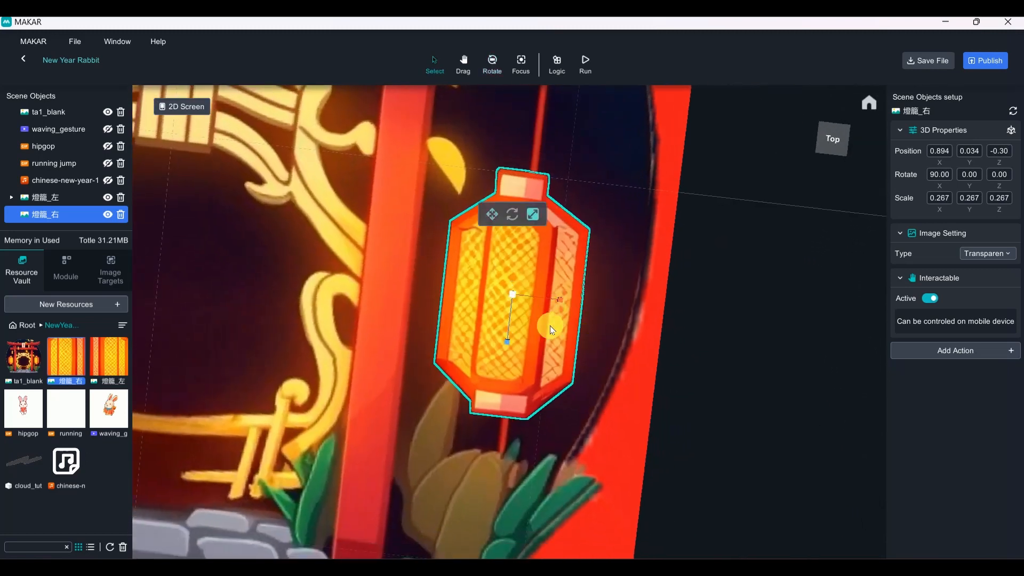
right_drag(549, 325, 485, 366)
click(484, 365)
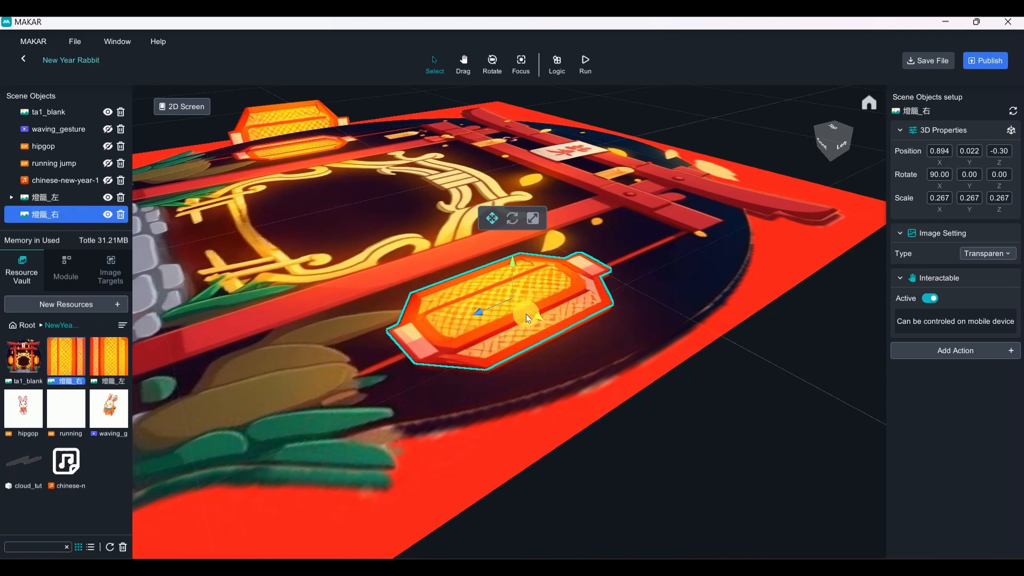
Duplicate the 燈籠_右 image in place and select the copy
key(ctrl+d)
scroll(55, 221, down, 2)
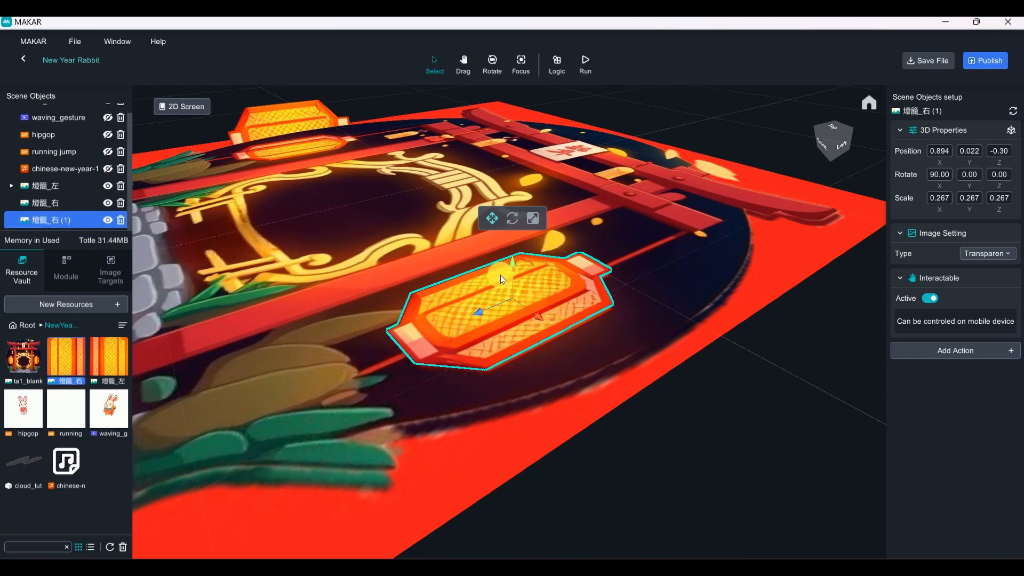
right_drag(541, 332, 558, 267)
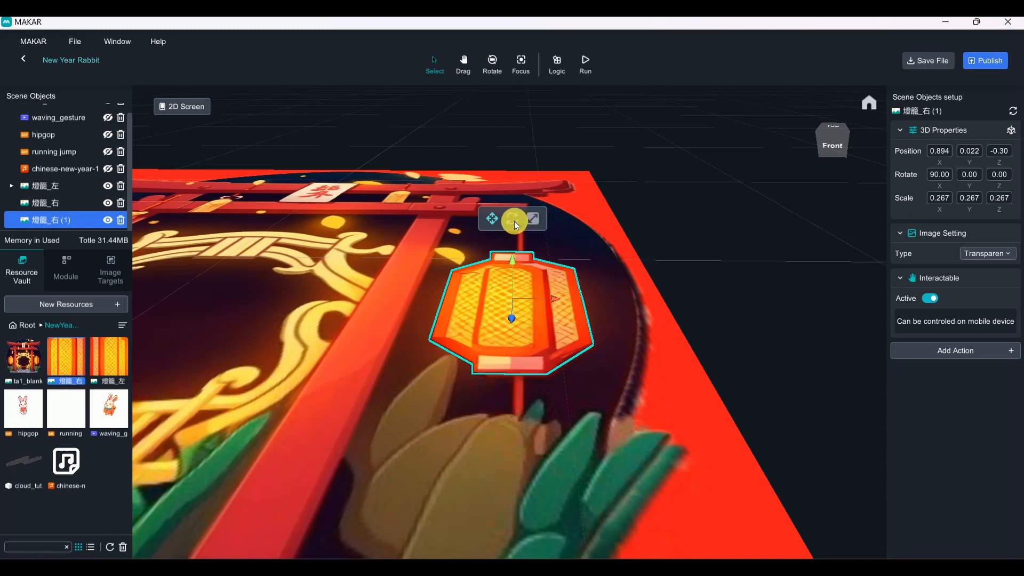
click(72, 206)
click(71, 219)
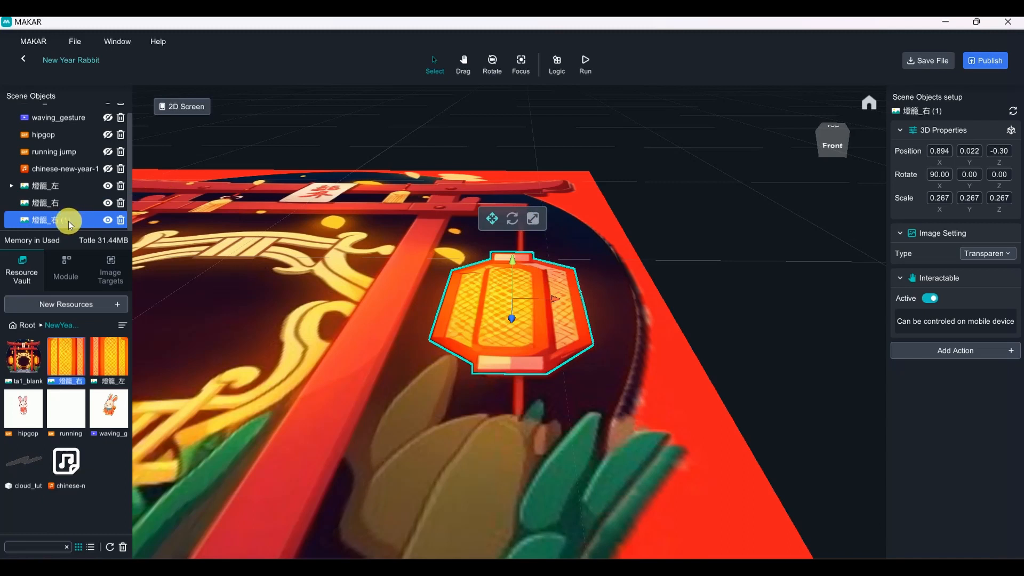
Rotate the duplicated right lantern about Y to about 90.56 degrees and nest it under 燈籠_右
click(513, 218)
drag(702, 303, 673, 370)
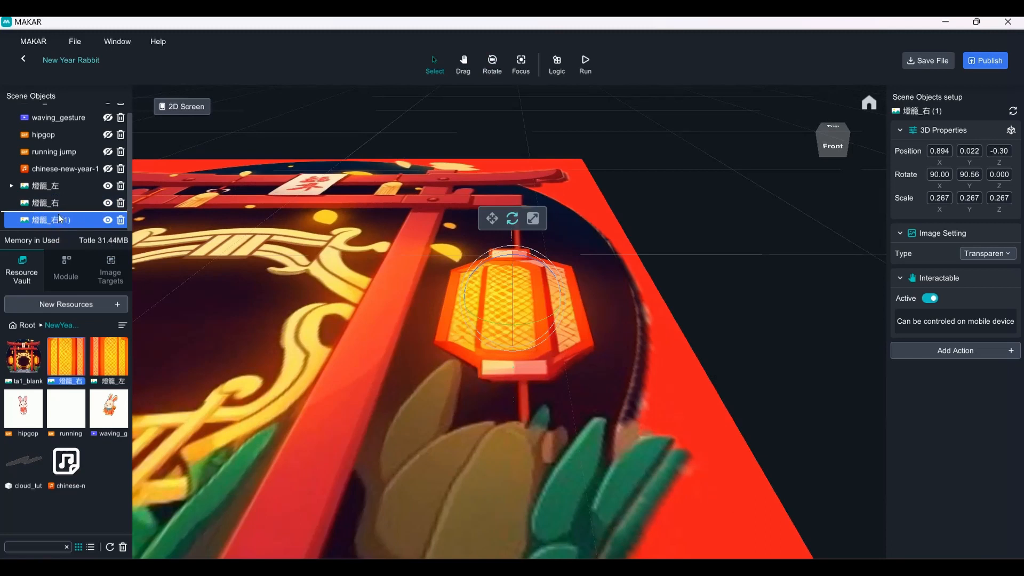
drag(59, 204, 59, 204)
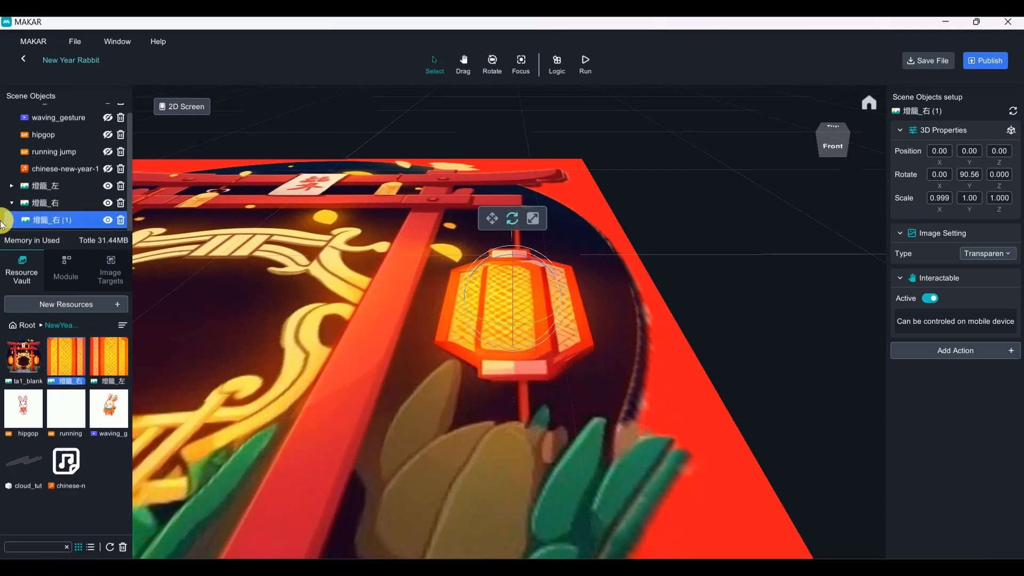
Examine the 燈籠_右 group and check both crossed lanterns against the backdrop from several angles
click(10, 203)
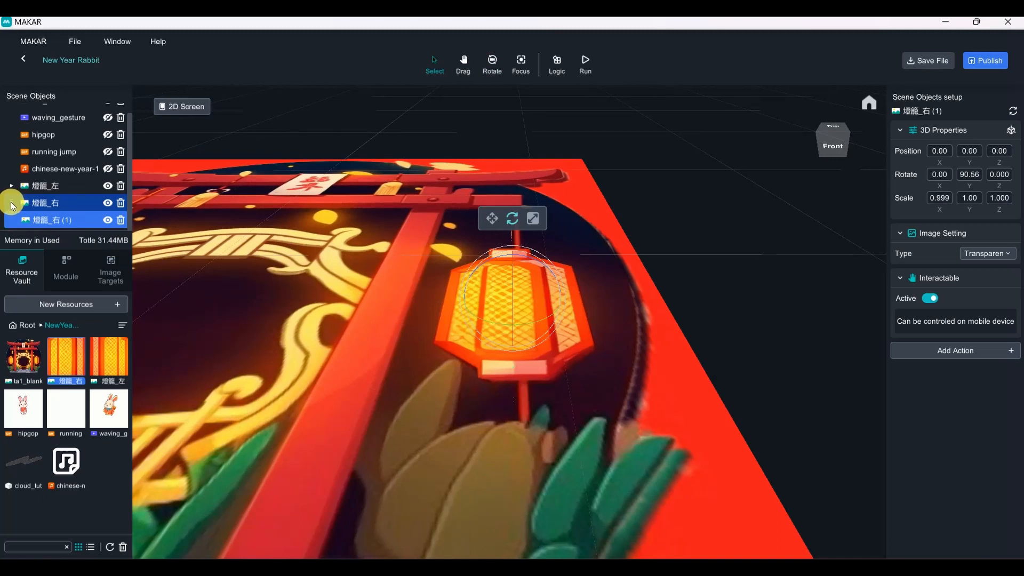
click(11, 204)
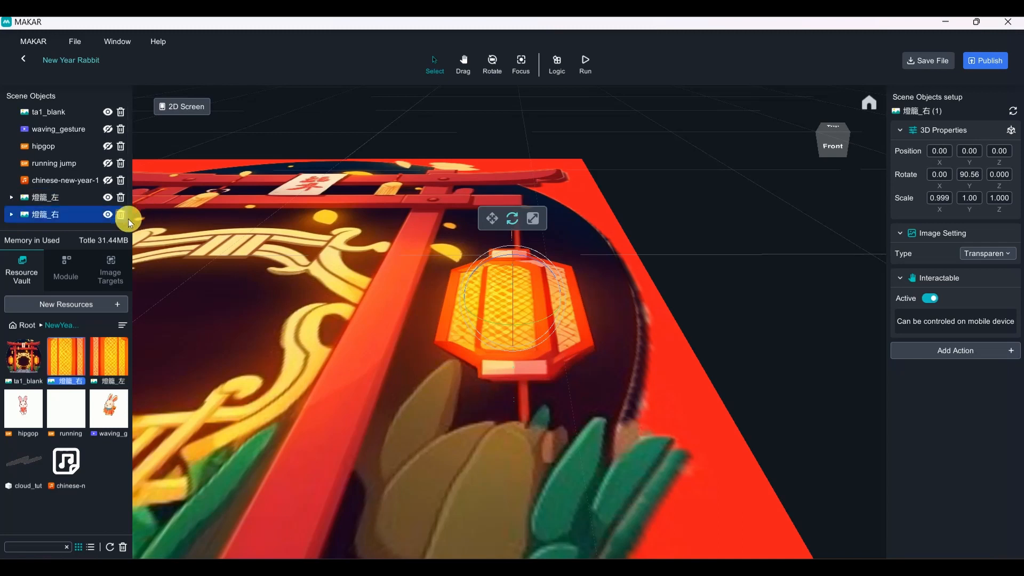
scroll(593, 287, down, 3)
right_drag(594, 287, 695, 421)
click(648, 357)
right_drag(648, 358, 581, 363)
click(514, 281)
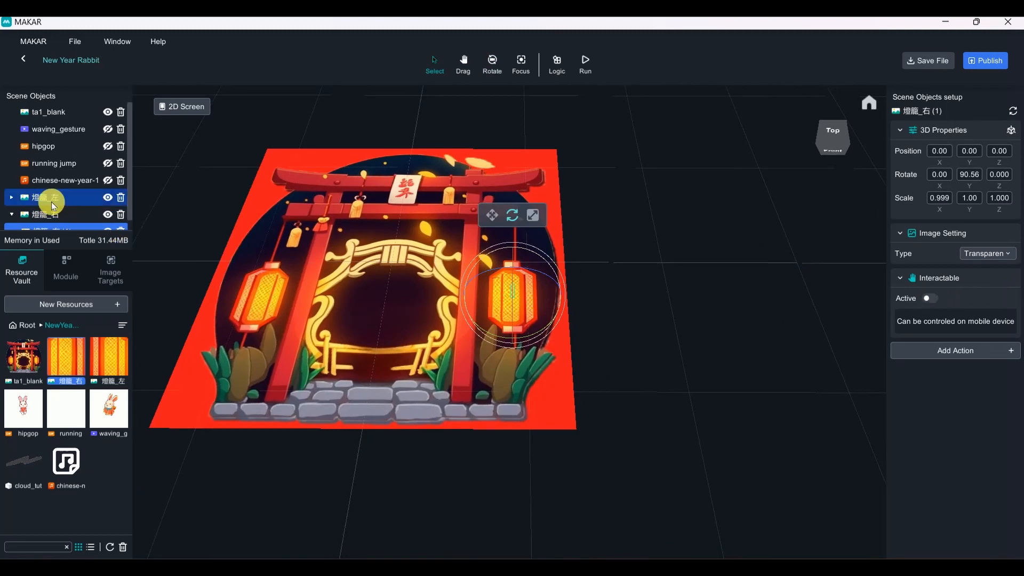
click(45, 214)
click(772, 347)
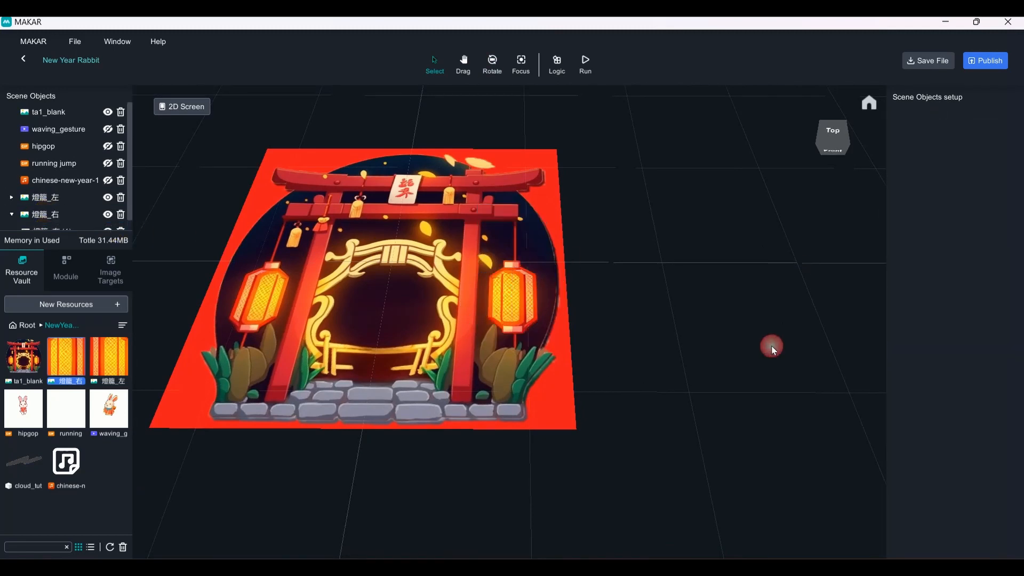
right_drag(772, 347, 832, 341)
middle_drag(719, 316, 791, 303)
right_drag(791, 303, 648, 314)
mouse_move(648, 314)
middle_down()
mouse_move(636, 300)
mouse_move(655, 332)
middle_up()
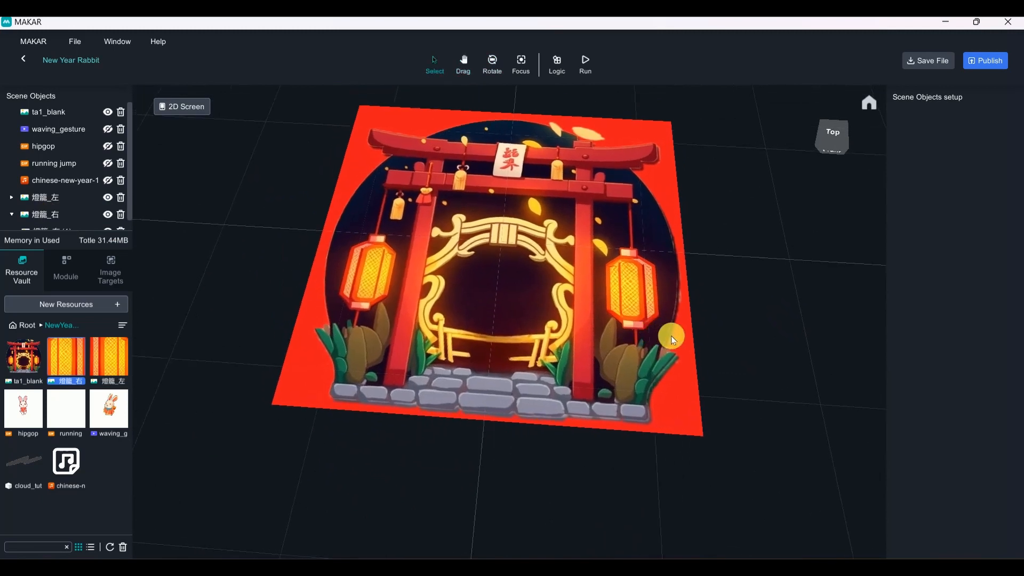
scroll(670, 337, up, 3)
scroll(617, 312, down, 2)
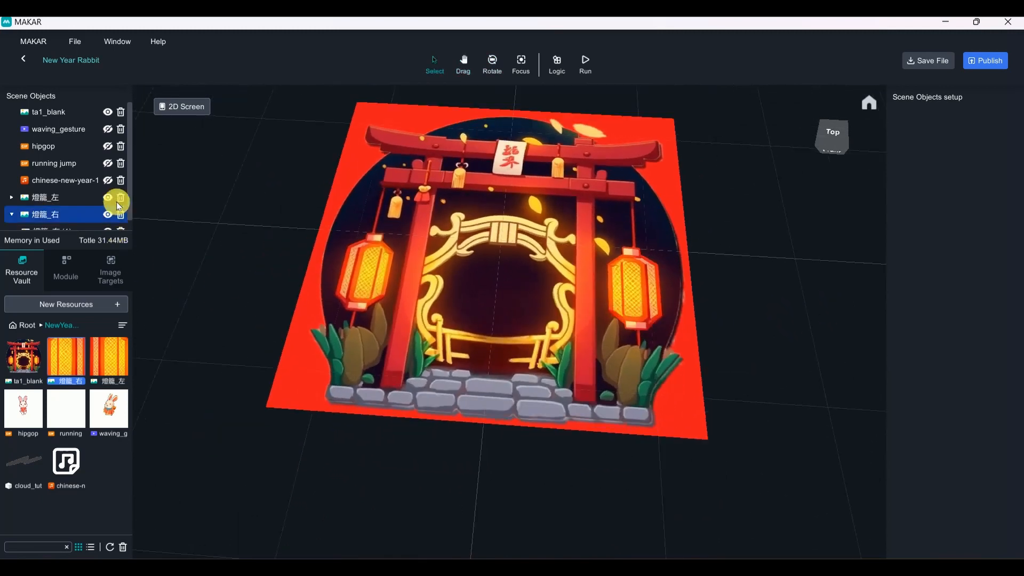
Show the hidden chinese-new-year-1, running jump, hipgop and waving_gesture objects in the scene
click(107, 180)
click(108, 163)
click(108, 146)
click(107, 130)
scroll(329, 249, down, 3)
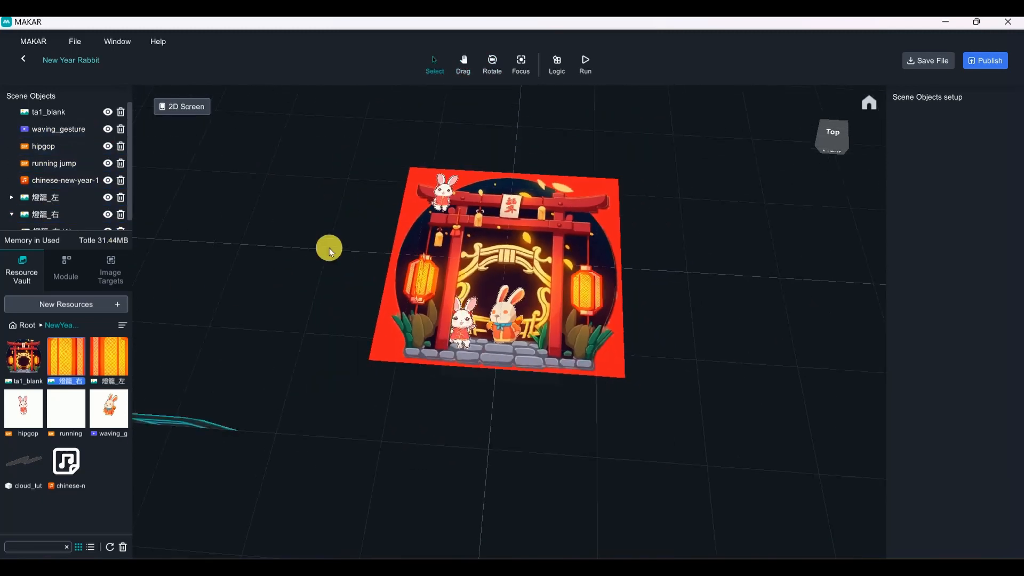
right_drag(555, 421, 511, 291)
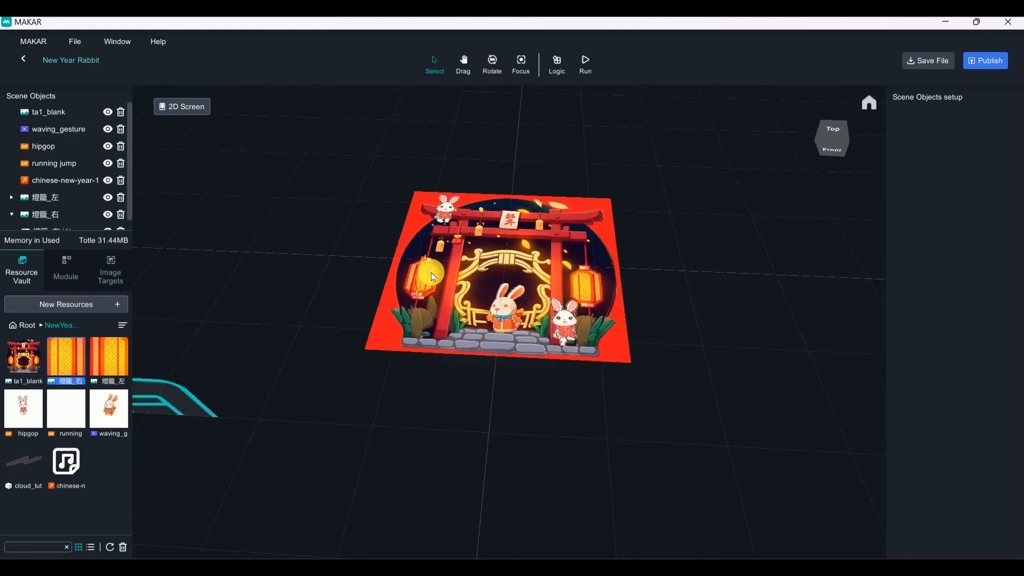
right_drag(491, 500, 497, 366)
Switch to PotPlayer, review the 迎新兔.mp4 reference video and return to MAKAR
mouse_move(412, 569)
click(446, 513)
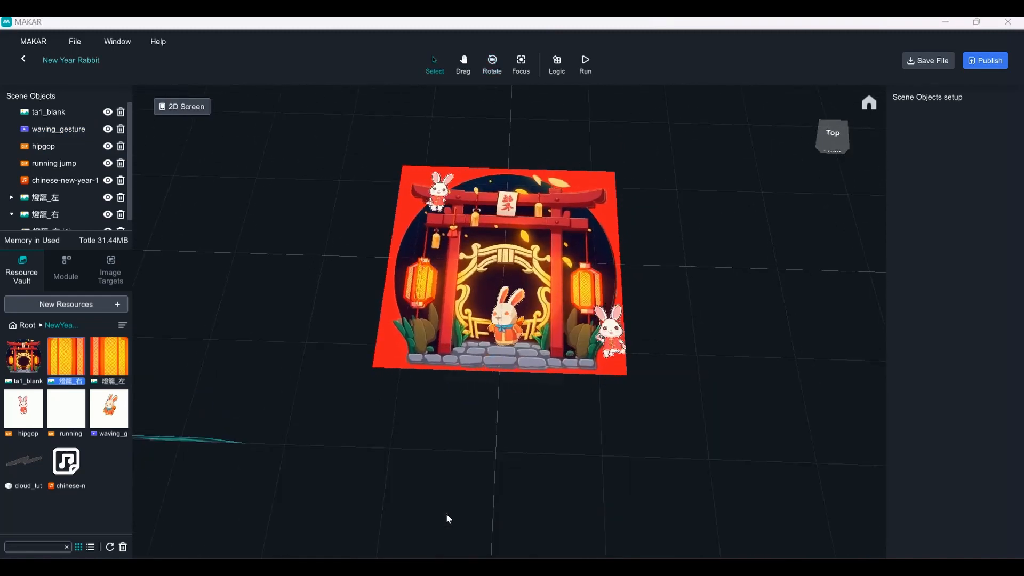
drag(390, 523, 364, 524)
click(233, 543)
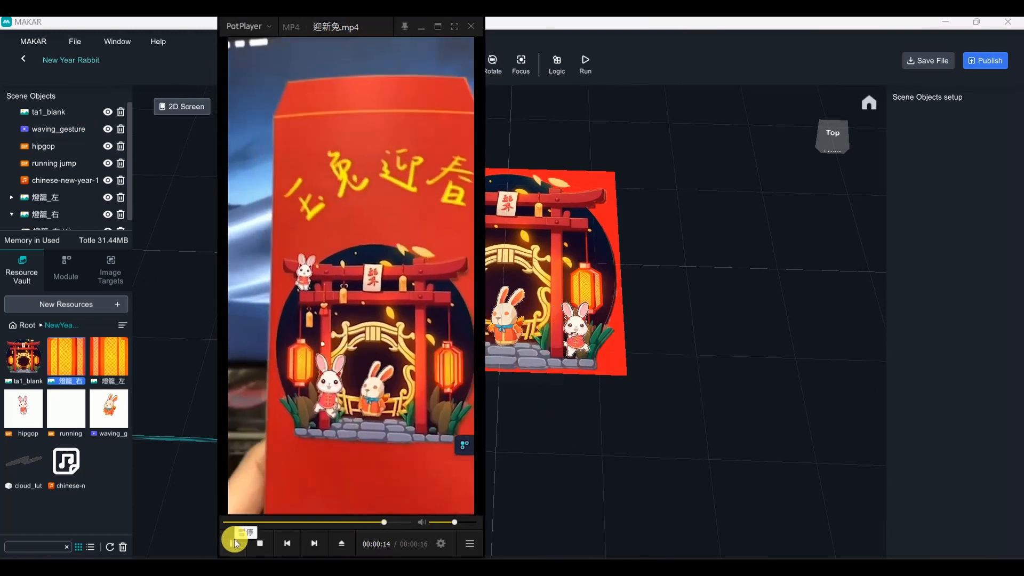
click(232, 543)
click(735, 378)
Add the cloud_tut2 model to the scene and raise it to about 0.900 on Y
right_drag(687, 333, 652, 289)
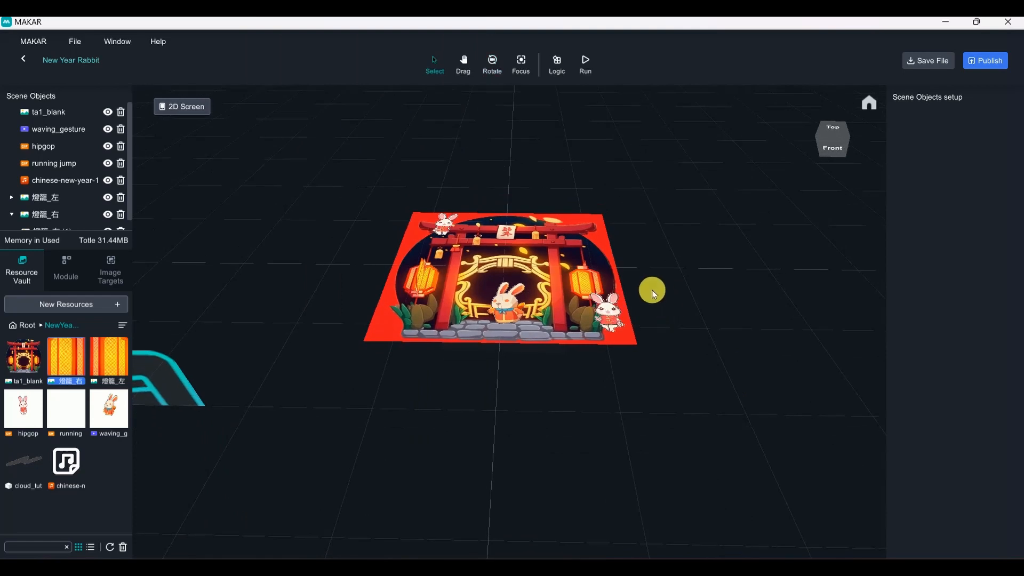
scroll(652, 290, up, 3)
click(24, 462)
drag(23, 461, 531, 272)
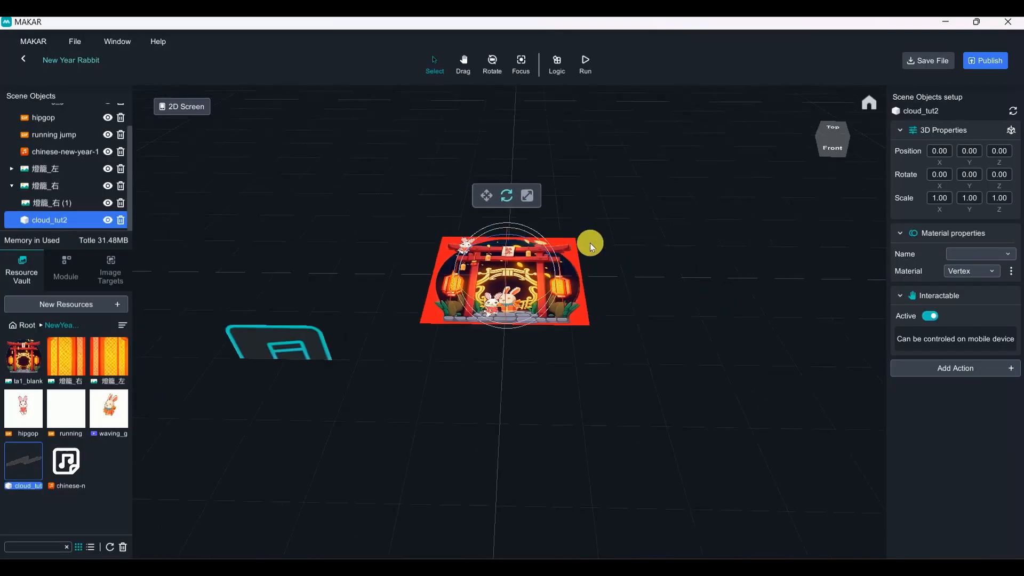
drag(503, 229, 509, 139)
Enlarge cloud_tut2 uniformly to a scale of about 158.4
scroll(524, 184, up, 5)
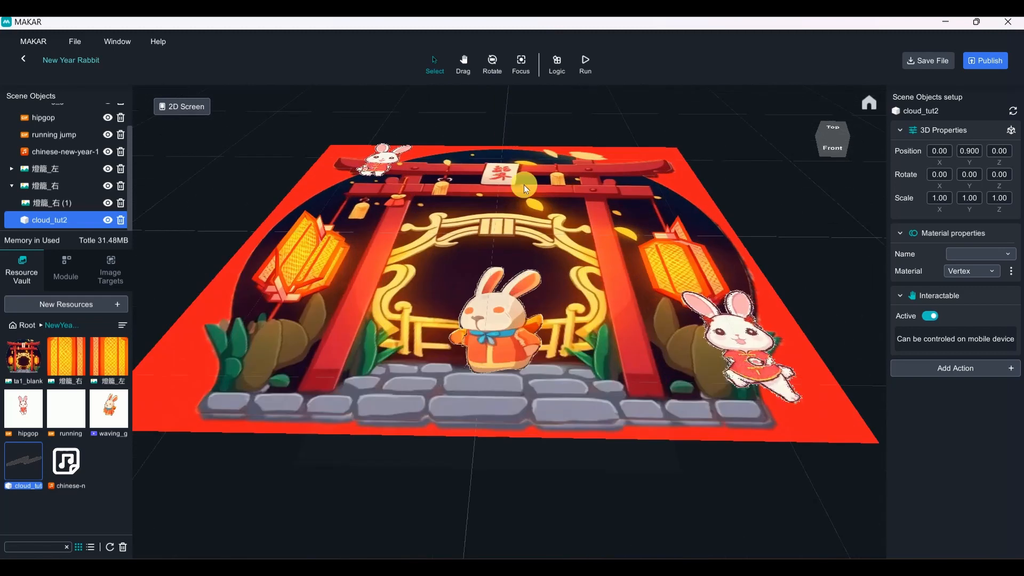
scroll(545, 266, down, 7)
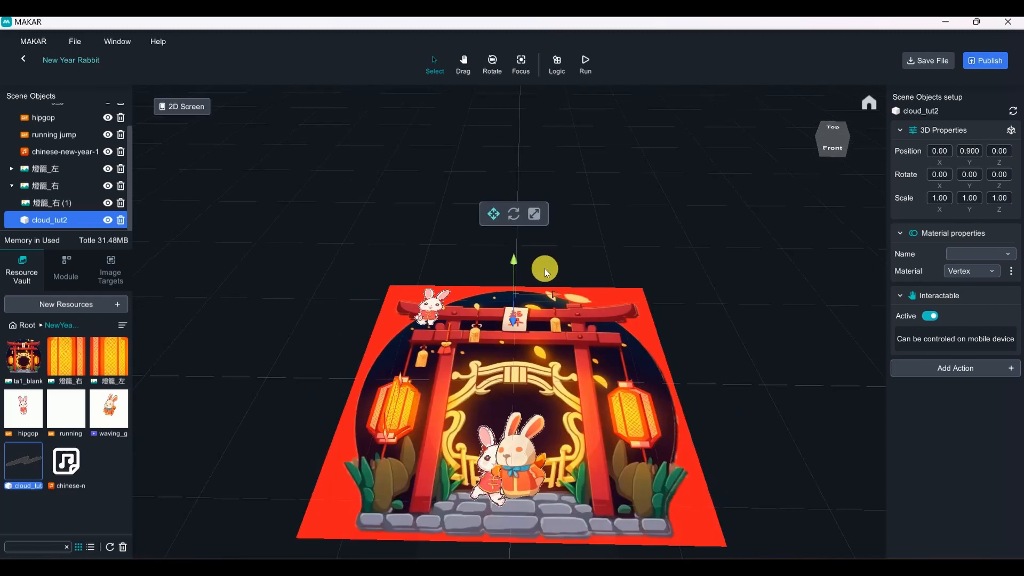
right_drag(545, 268, 621, 272)
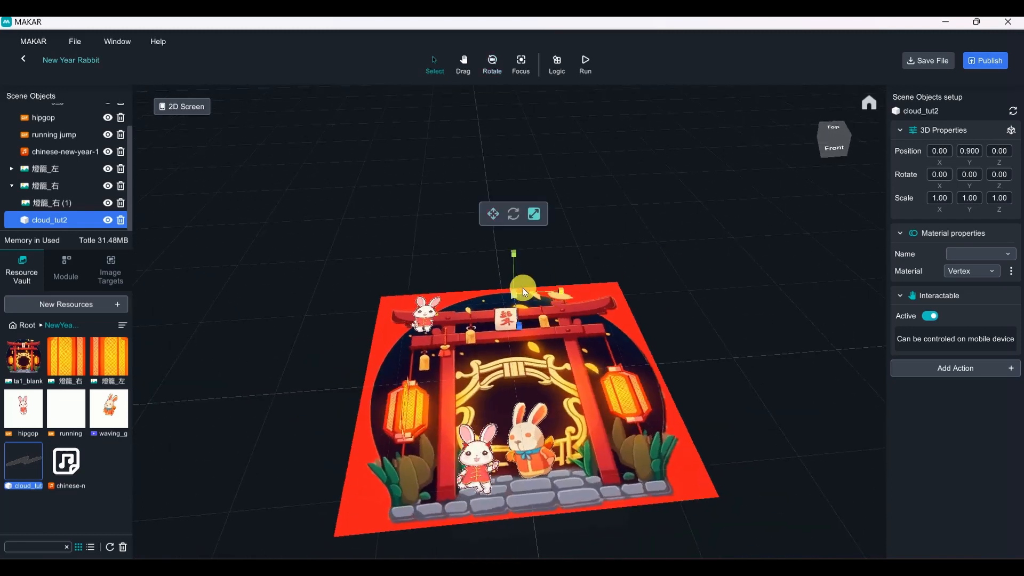
drag(514, 293, 683, 217)
drag(496, 288, 709, 205)
drag(515, 299, 702, 220)
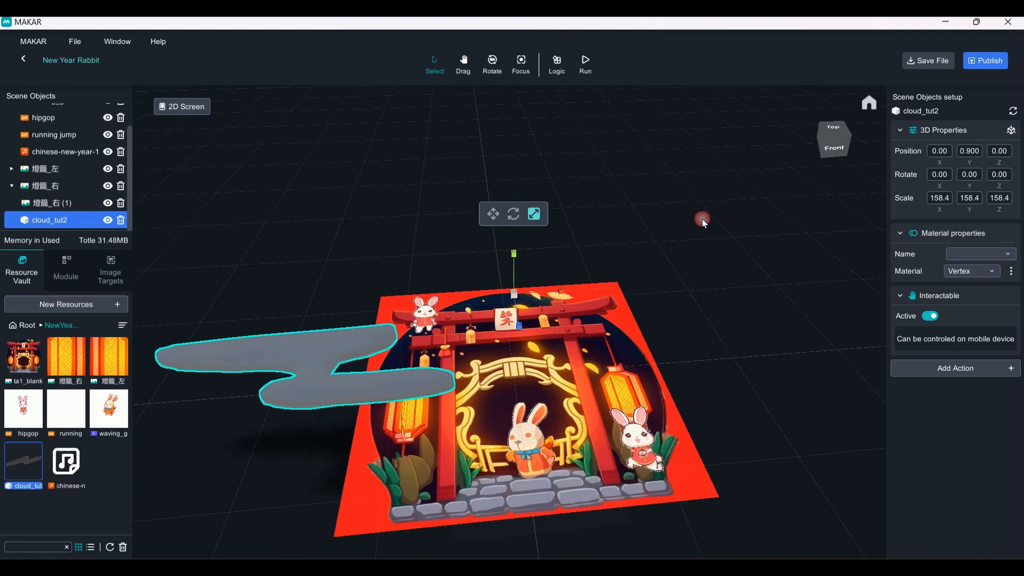
Move cloud_tut2 over the backdrop's upper right area to about 1.887, 0.415, 0.575
click(493, 214)
drag(548, 296, 671, 285)
right_drag(668, 284, 664, 459)
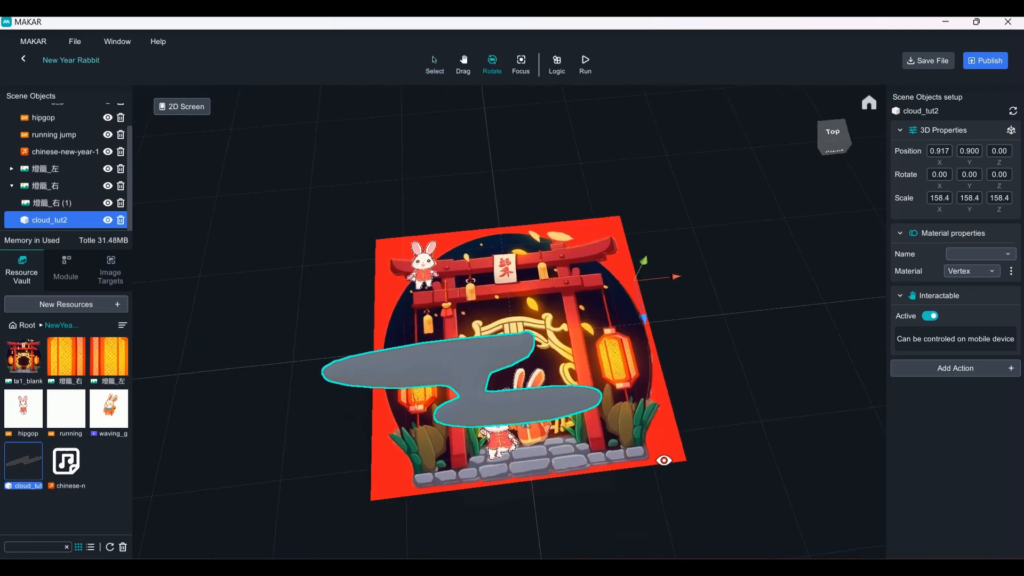
click(831, 133)
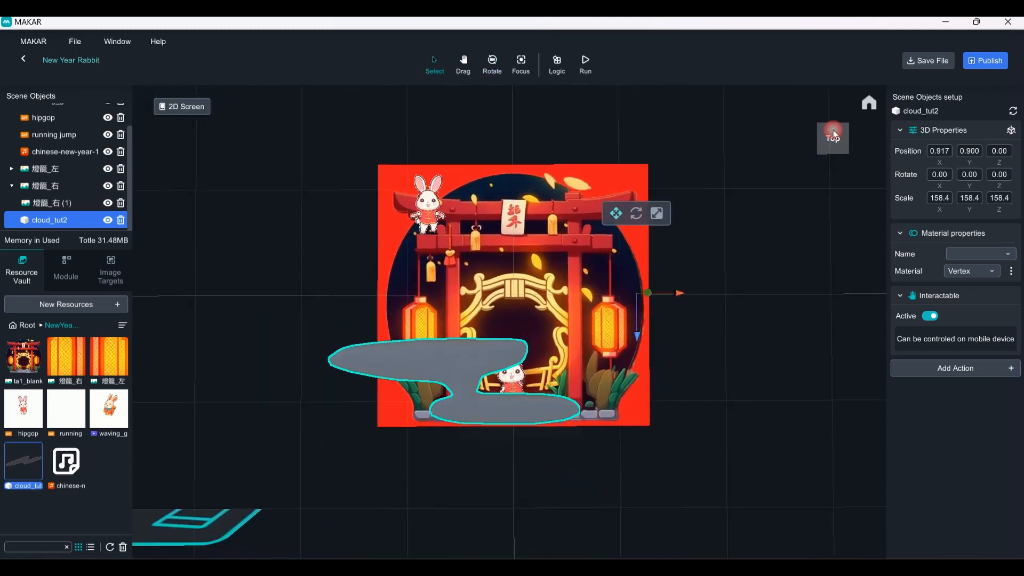
drag(635, 321, 643, 258)
right_drag(644, 258, 670, 199)
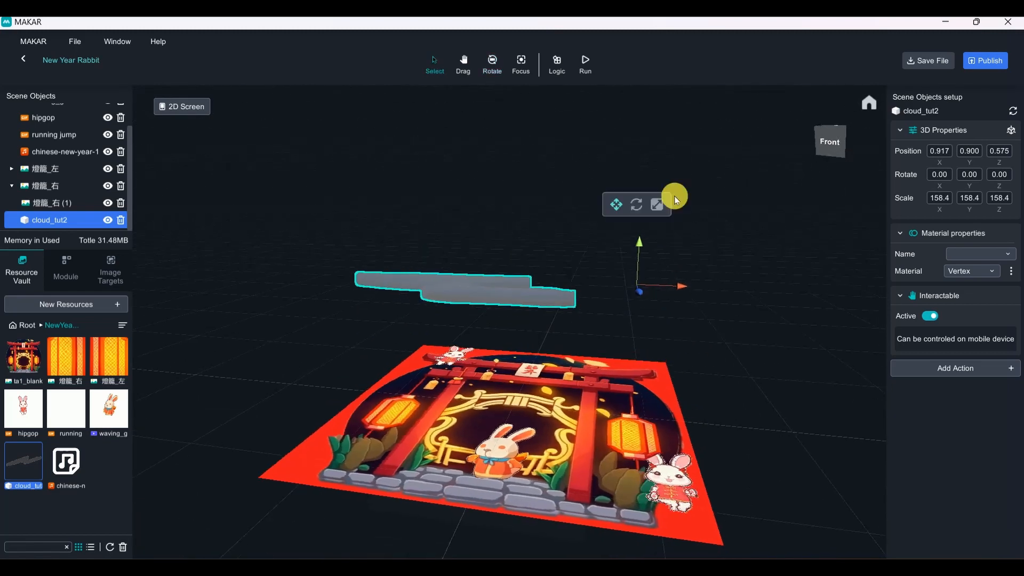
drag(642, 237, 639, 303)
drag(671, 344, 802, 353)
scroll(782, 352, up, 5)
Change the material of cloud_tut2 to Mask
right_drag(749, 364, 596, 388)
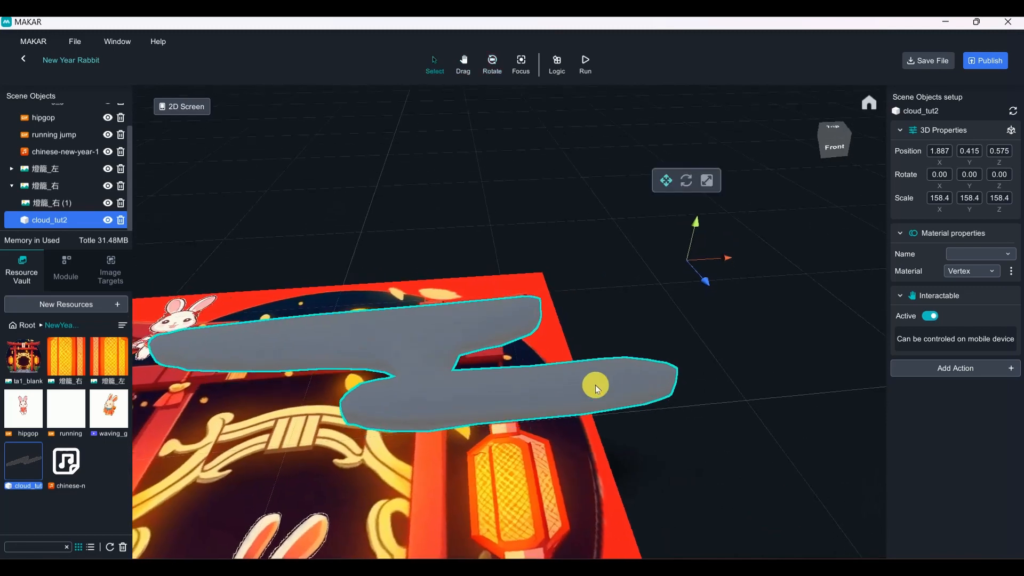
click(1009, 271)
click(960, 292)
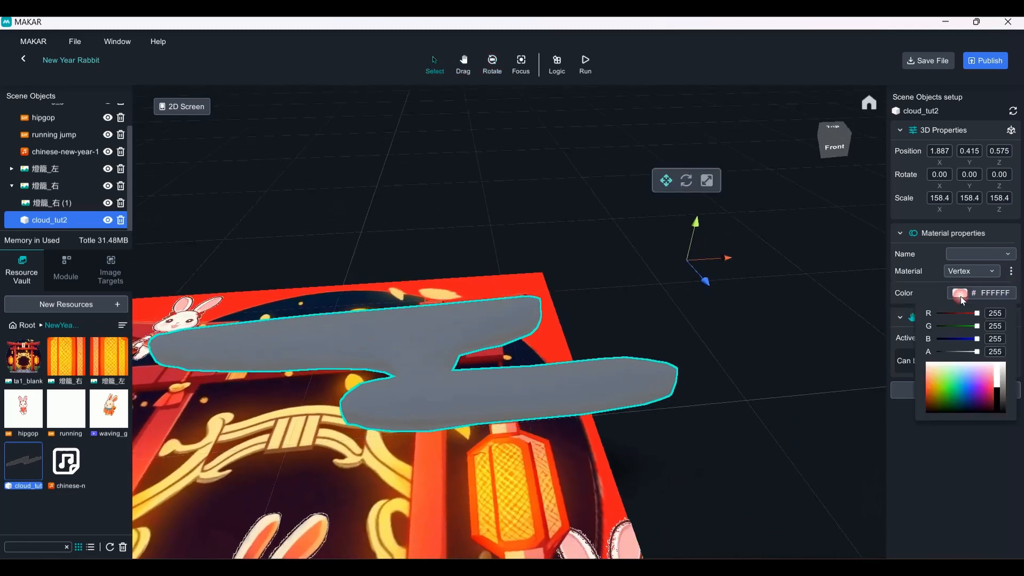
click(959, 293)
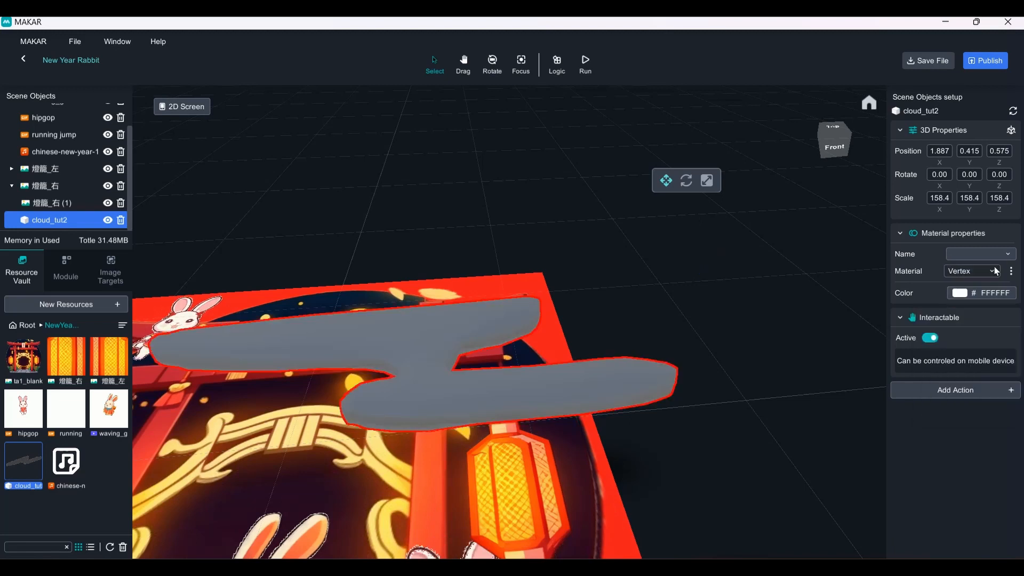
click(995, 271)
scroll(990, 297, down, 3)
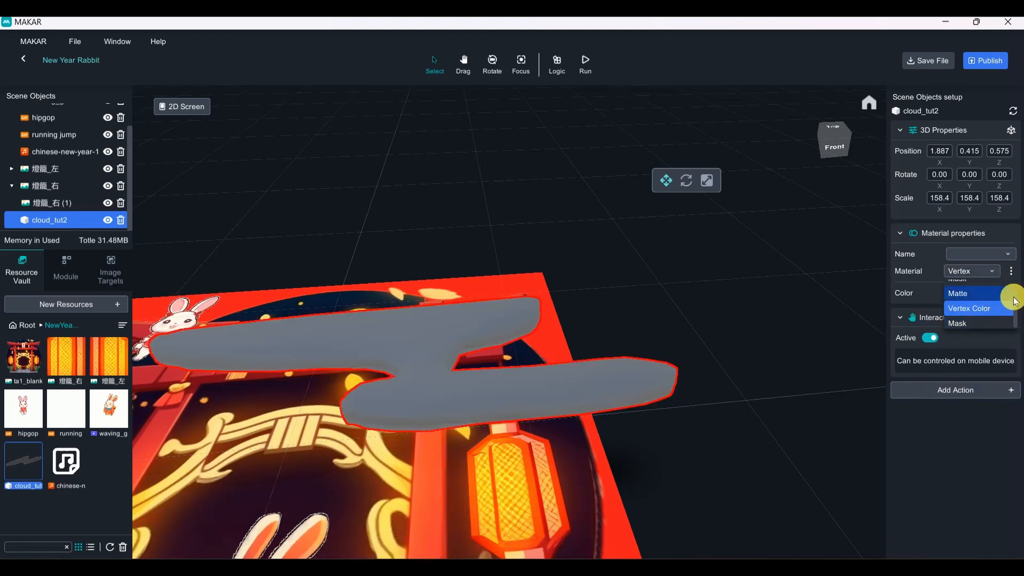
drag(1019, 314, 1011, 316)
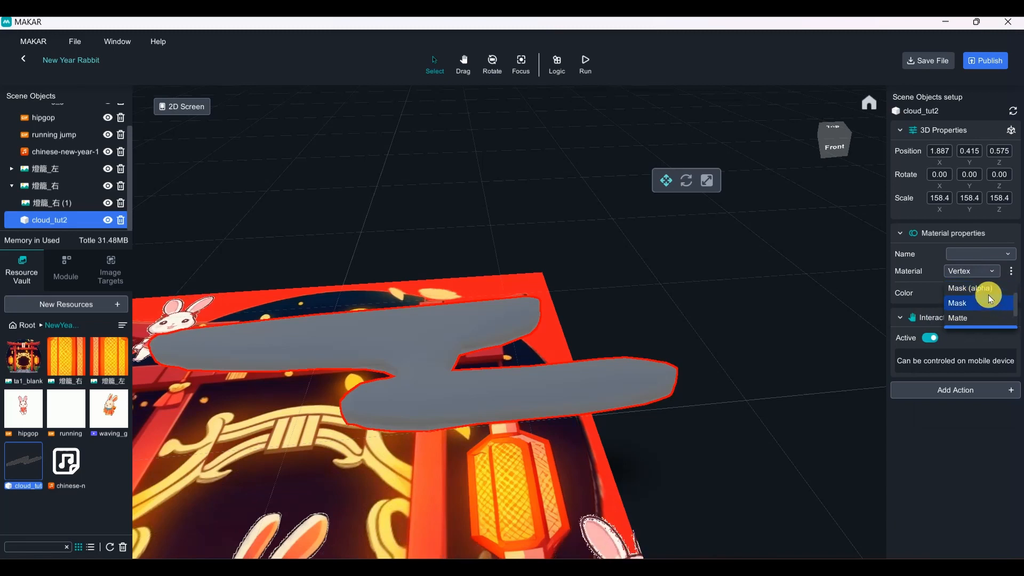
click(987, 304)
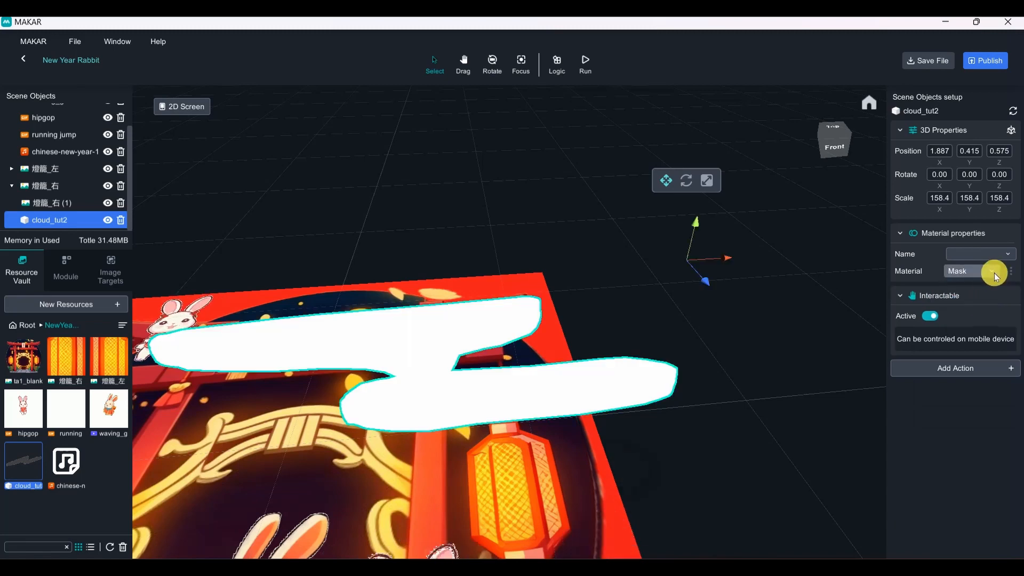
click(993, 272)
click(986, 314)
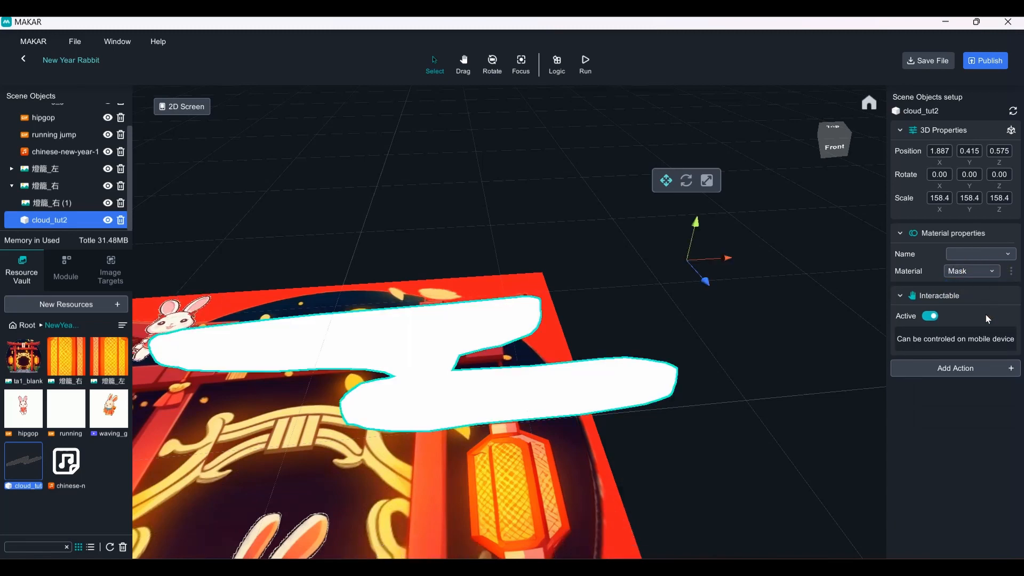
Reduce cloud_tut2 uniformly to a scale of about 89.37 and set its height to about 0.487 on Y
drag(717, 352, 584, 321)
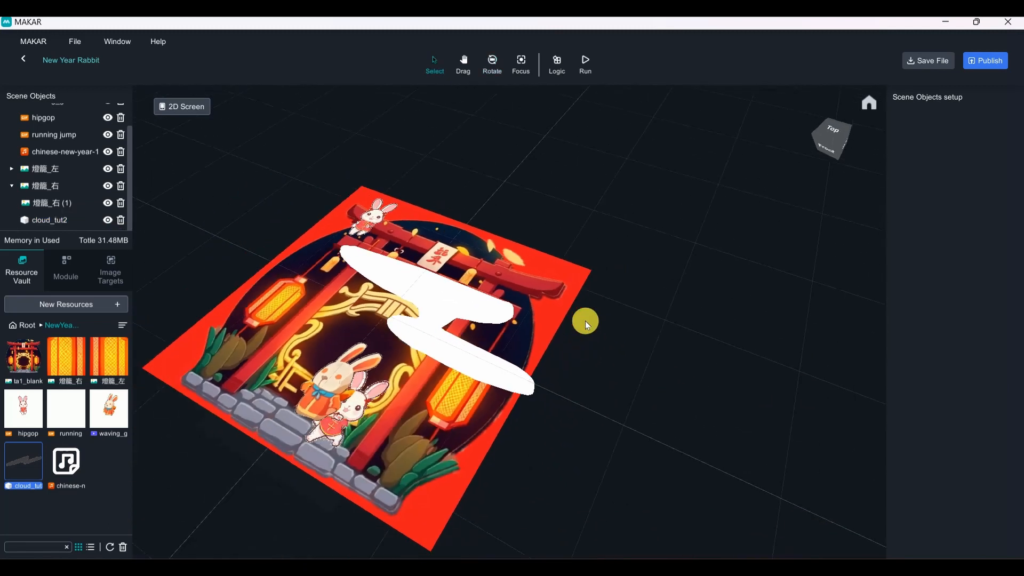
scroll(521, 312, down, 3)
right_drag(521, 311, 622, 320)
middle_drag(621, 320, 717, 266)
double_click(576, 272)
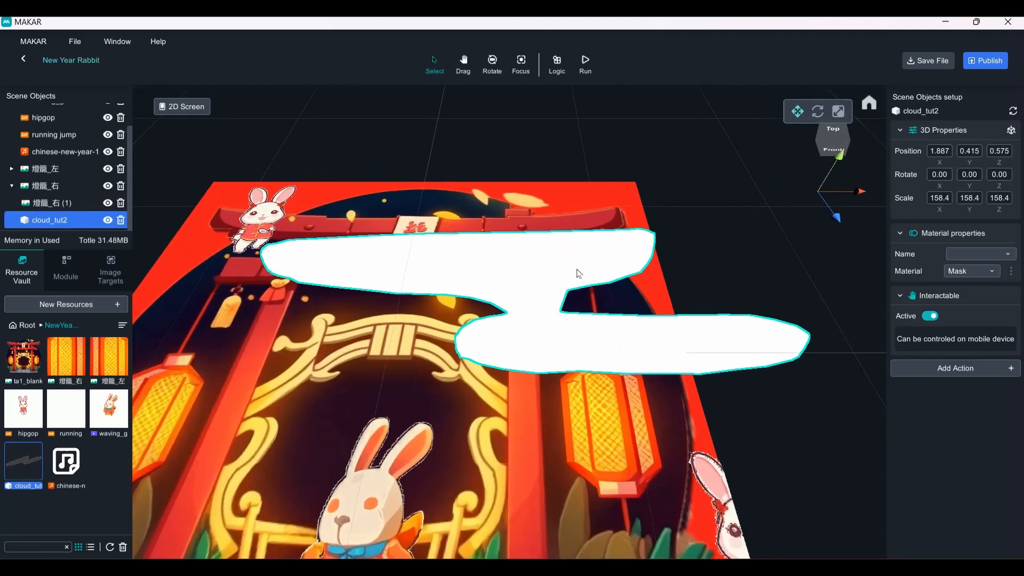
scroll(578, 293, down, 5)
right_drag(578, 292, 747, 255)
click(638, 139)
click(597, 139)
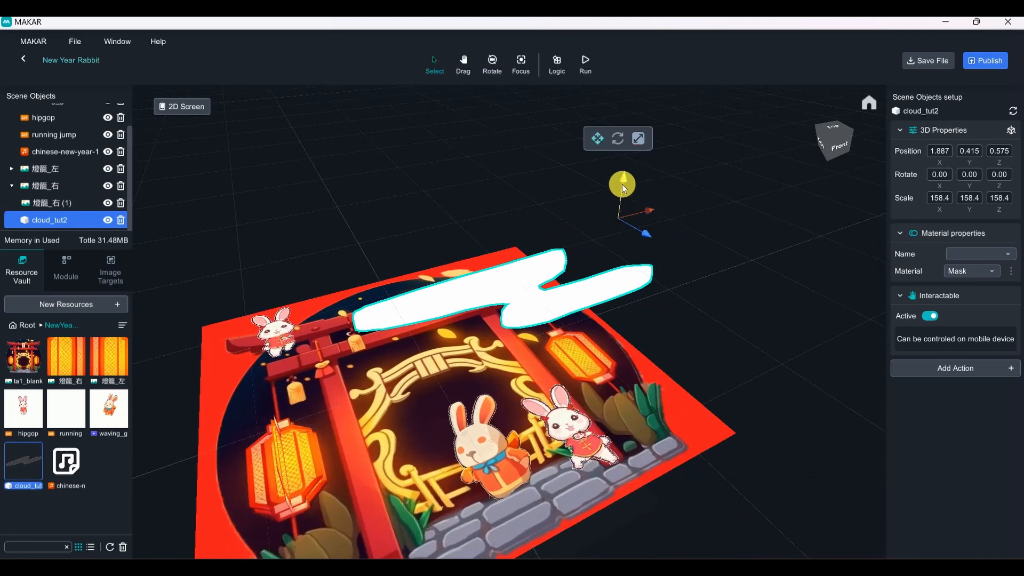
drag(621, 184, 618, 259)
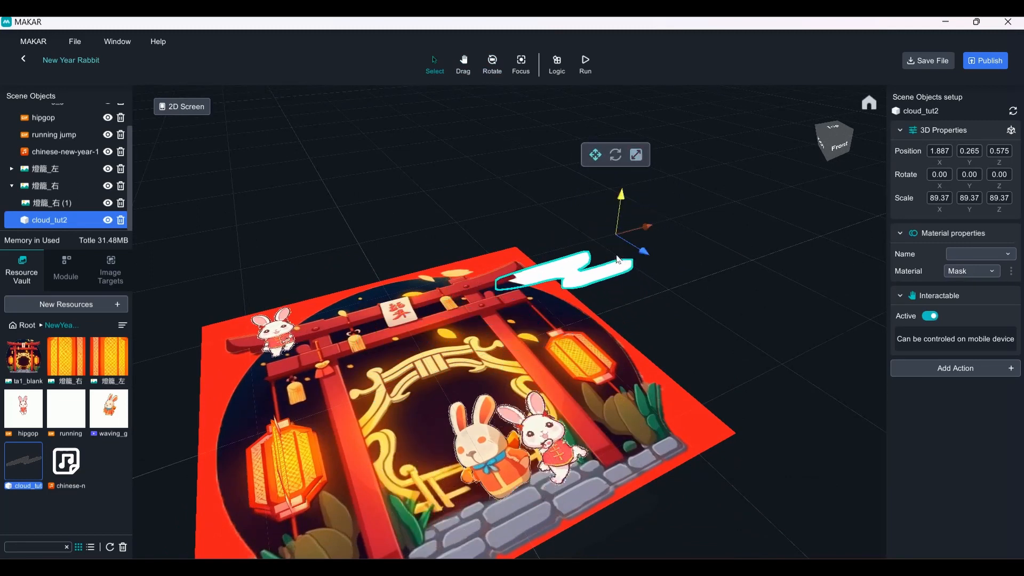
drag(620, 213, 624, 187)
Move cloud_tut2 to about 0.142 on Z and change its scale to about 89.96, 59.86, 59.86
scroll(592, 299, up, 4)
right_drag(592, 299, 496, 368)
scroll(544, 341, down, 5)
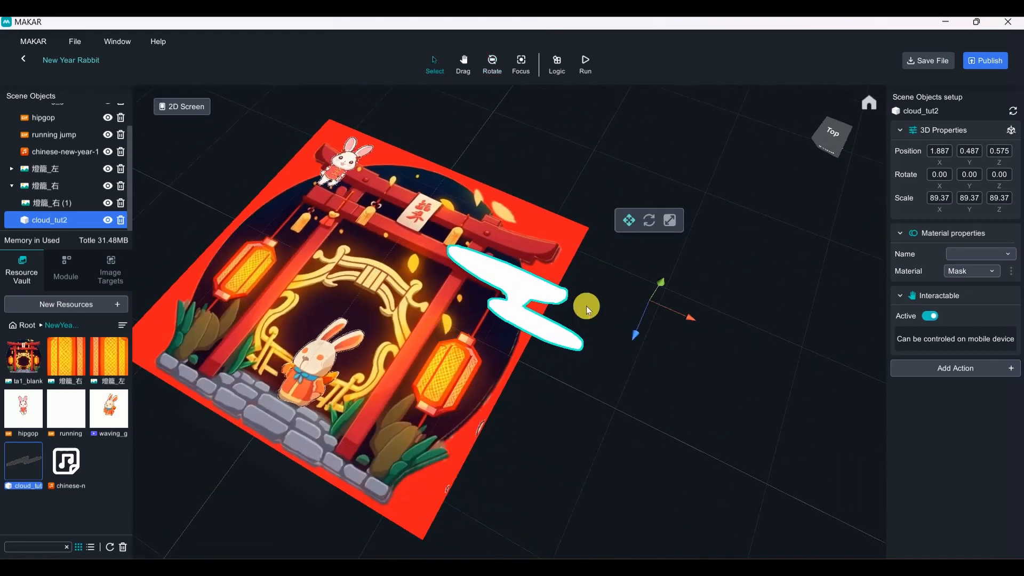
drag(641, 321, 691, 394)
click(643, 280)
scroll(586, 395, up, 5)
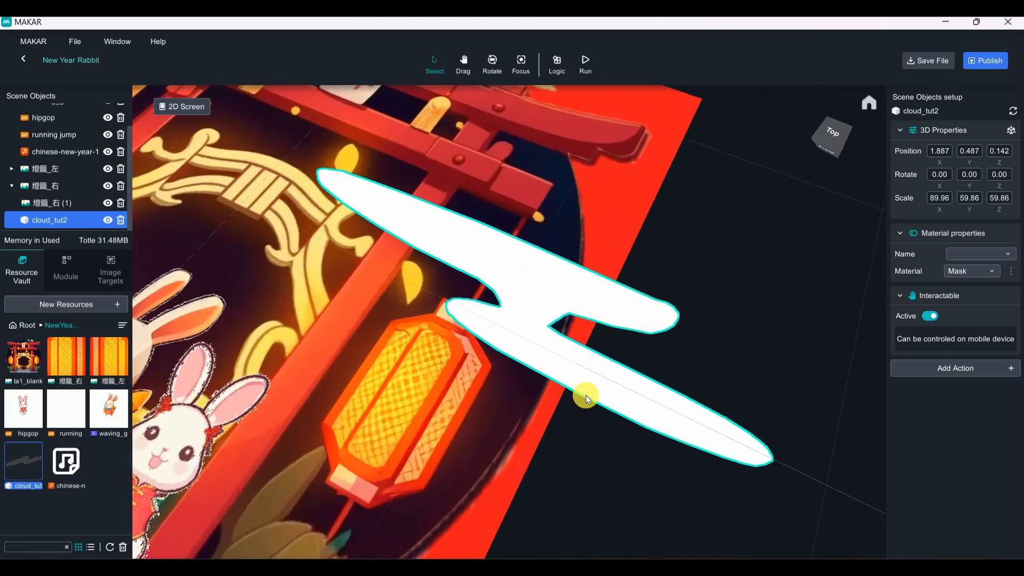
Move cloud_tut2 to about 0.969 on X and lower it to about 0.064 on Y, just above the backdrop
scroll(586, 394, down, 5)
drag(686, 180, 495, 258)
middle_drag(495, 258, 667, 203)
scroll(533, 309, down, 3)
right_drag(526, 333, 529, 294)
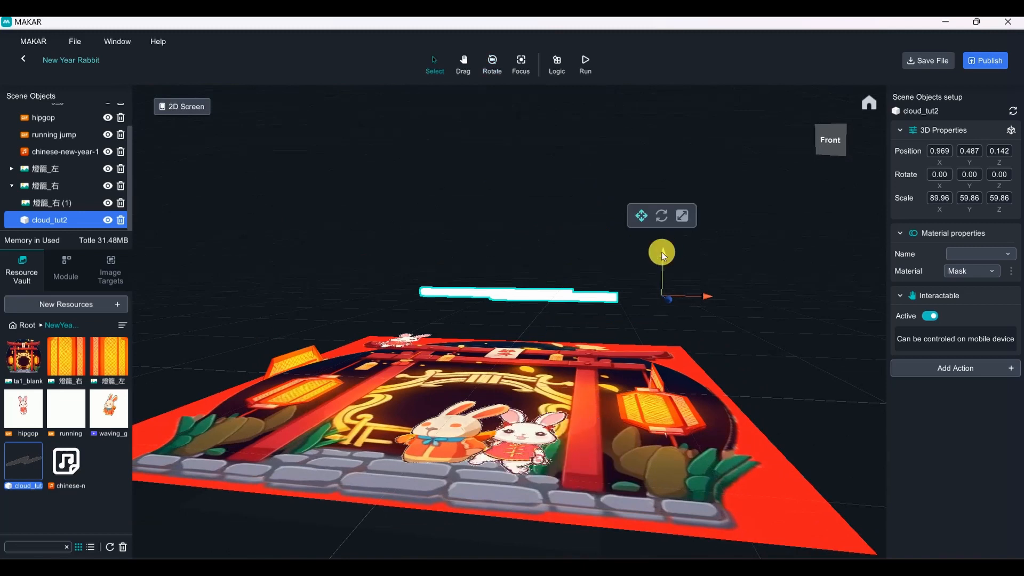
drag(663, 250, 674, 338)
Check the placement of cloud_tut2 over the backdrop's gate from above and from the front
right_drag(714, 360, 690, 482)
right_drag(687, 277, 685, 327)
middle_drag(622, 320, 611, 364)
right_drag(611, 363, 596, 369)
middle_drag(596, 369, 606, 307)
scroll(597, 292, down, 2)
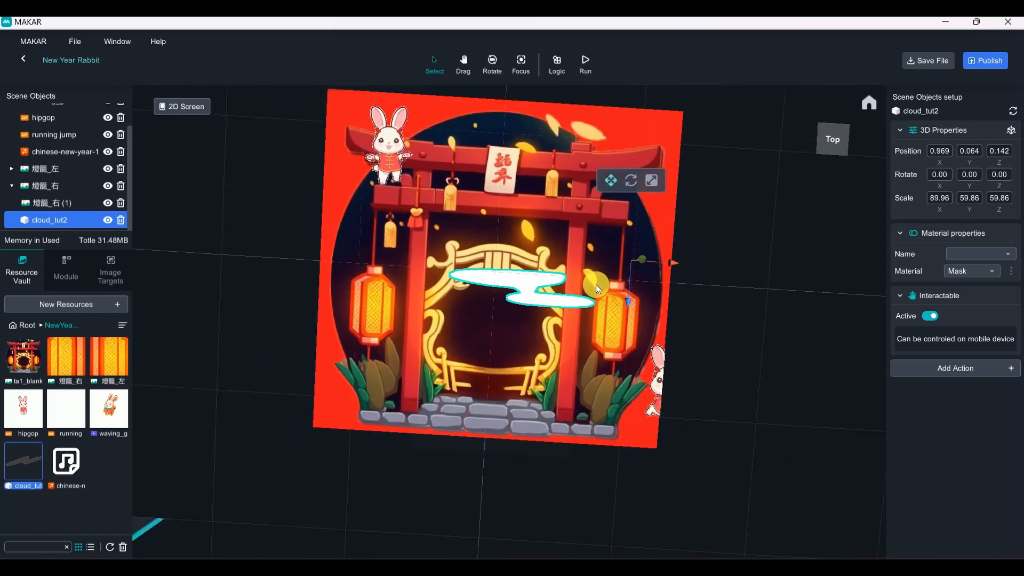
right_drag(613, 323, 562, 270)
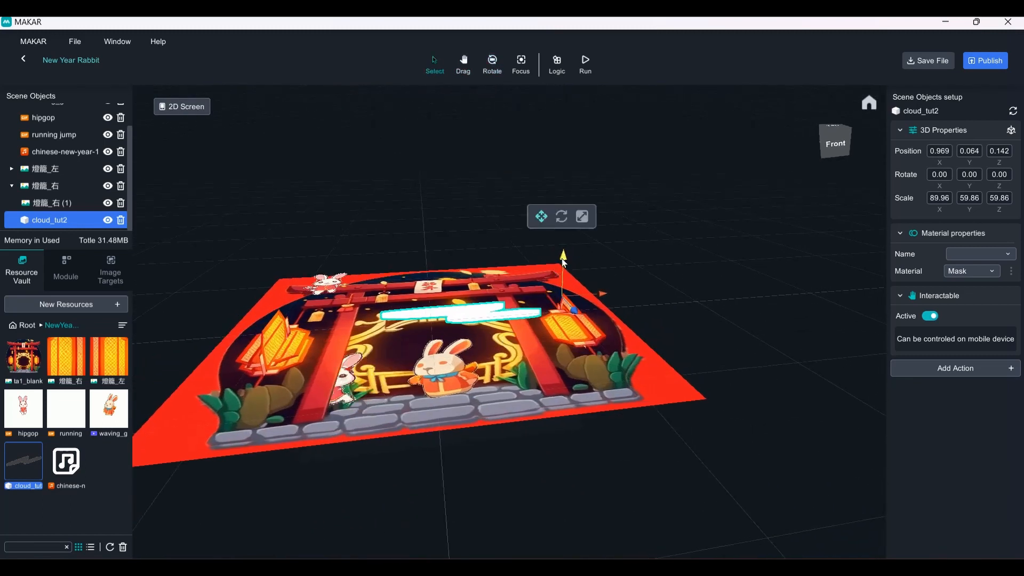
Raise cloud_tut2 to about 0.624 on Y so it floats well above the backdrop
drag(563, 262, 567, 188)
scroll(562, 314, up, 5)
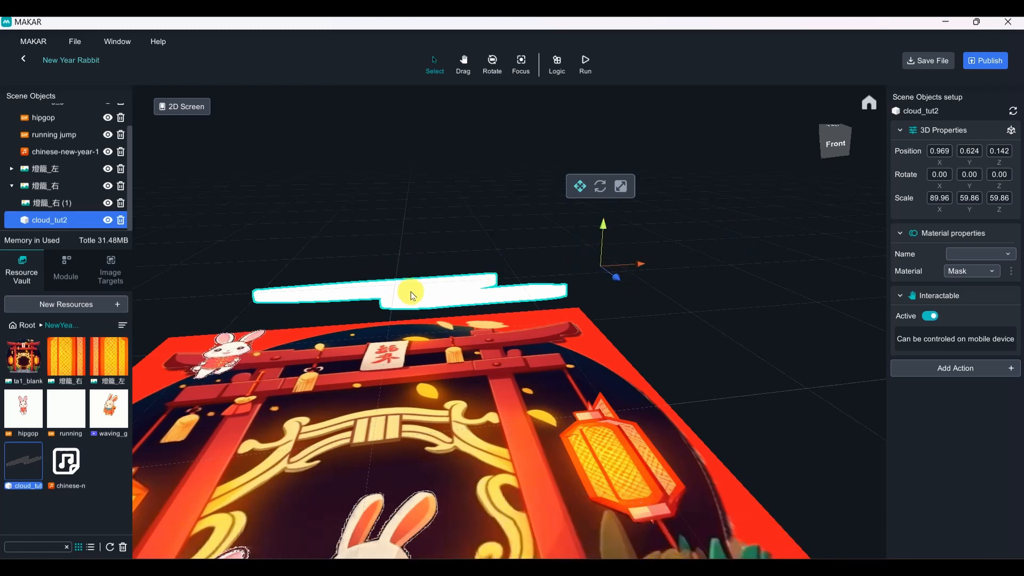
scroll(427, 307, up, 4)
scroll(352, 288, down, 4)
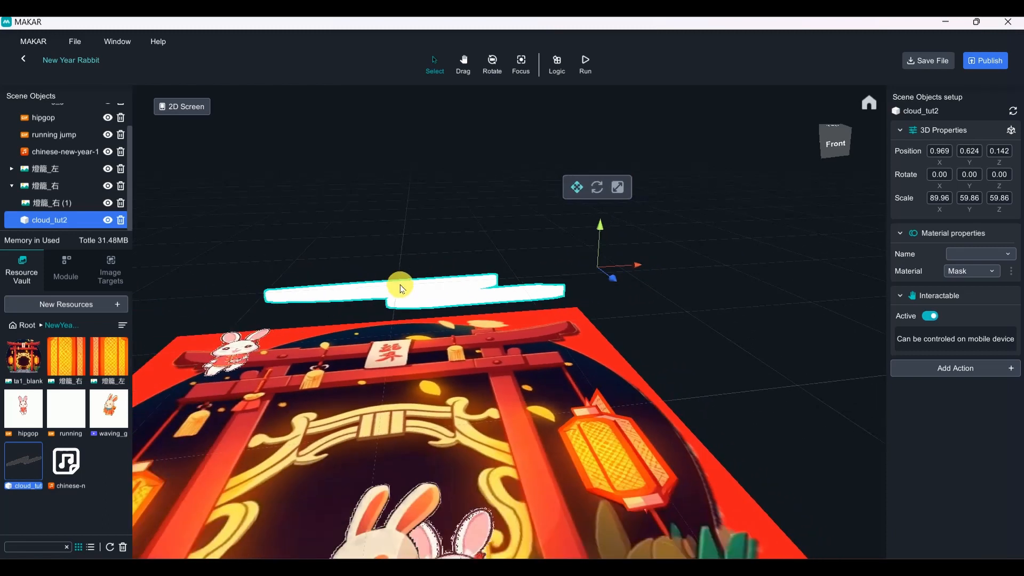
mouse_move(402, 288)
right_down()
mouse_move(441, 298)
mouse_move(399, 299)
right_up()
middle_drag(399, 300, 451, 319)
scroll(503, 251, up, 5)
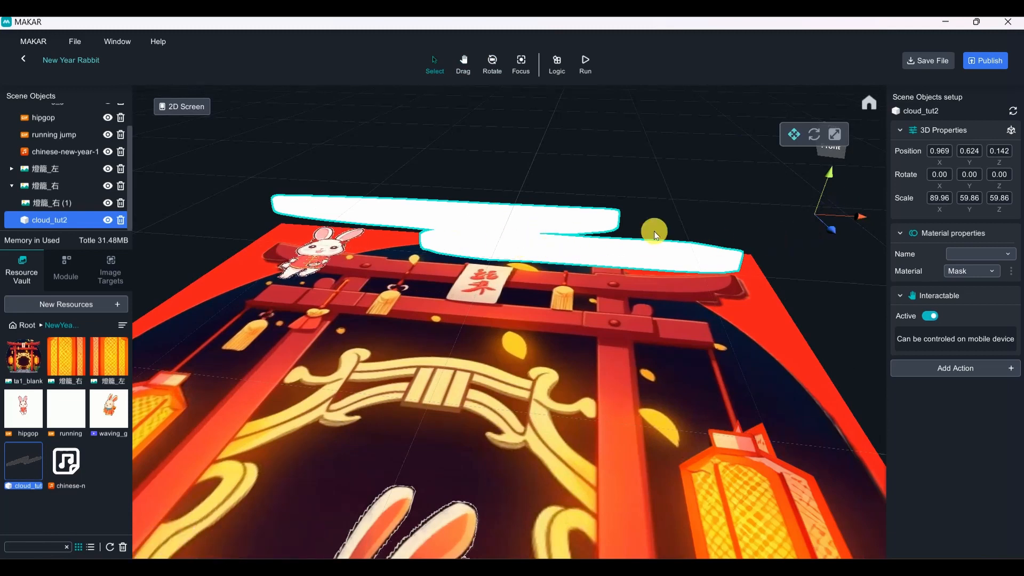
Lower cloud_tut2 to about 0.524 on Y and move it to about 0.731 on X
scroll(727, 229, down, 5)
right_drag(770, 133, 712, 340)
middle_drag(712, 340, 626, 285)
right_drag(626, 285, 731, 288)
middle_drag(676, 292, 768, 304)
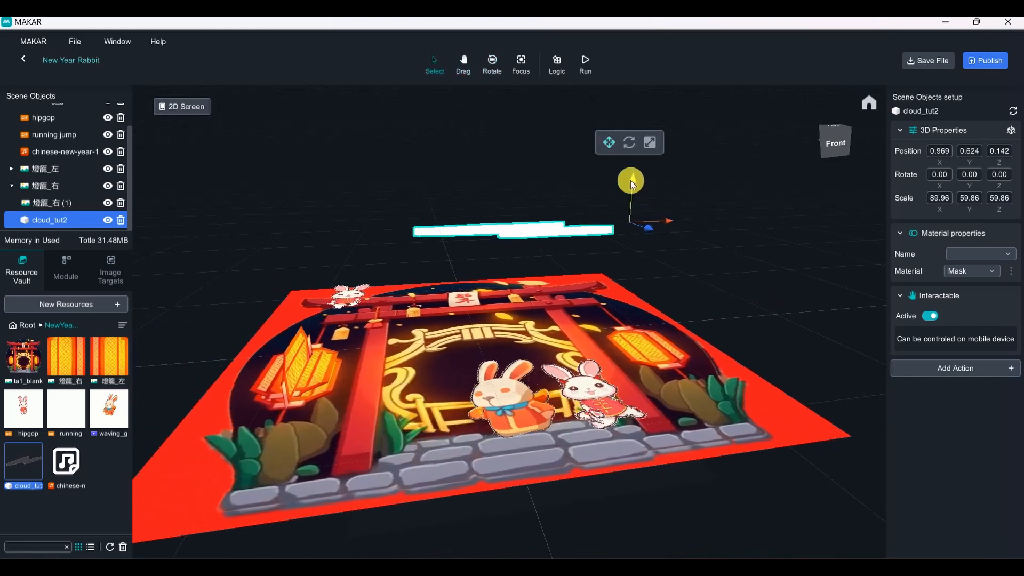
mouse_move(630, 180)
mouse_down()
mouse_move(621, 222)
mouse_move(641, 194)
mouse_up()
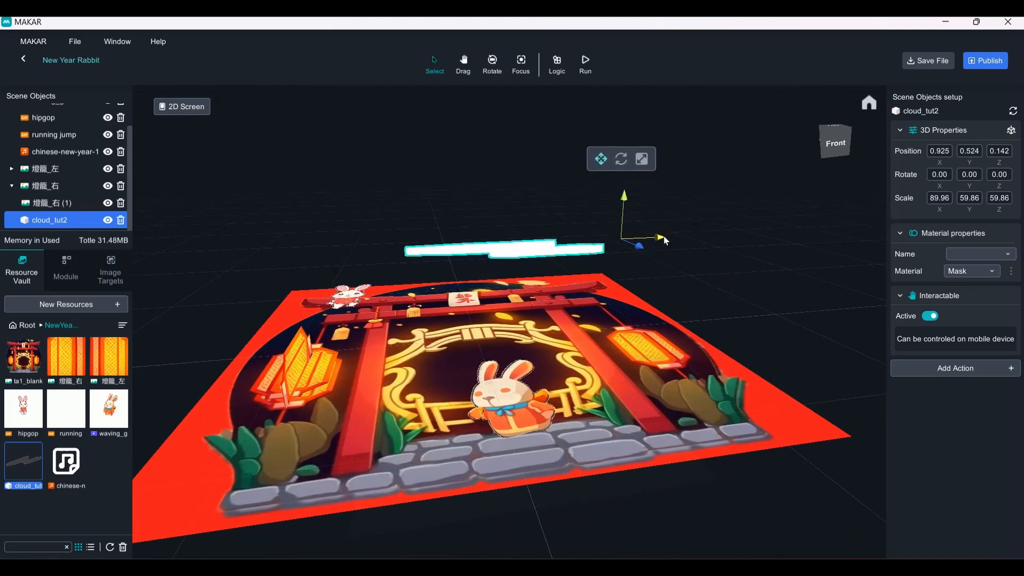
drag(664, 240, 633, 244)
right_drag(624, 320, 579, 429)
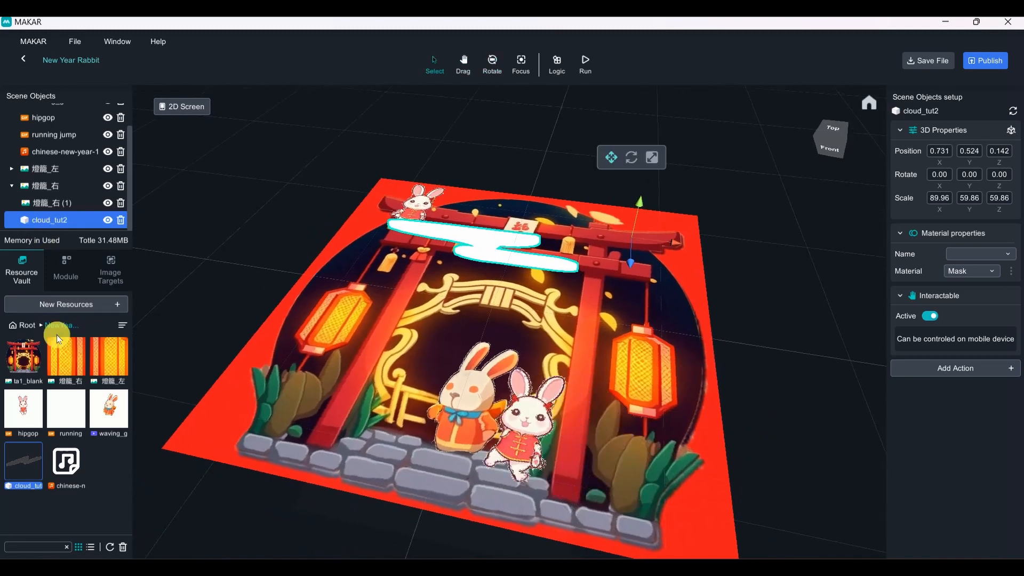
Place a Sphere primitive from the Root resources into the scene
click(25, 325)
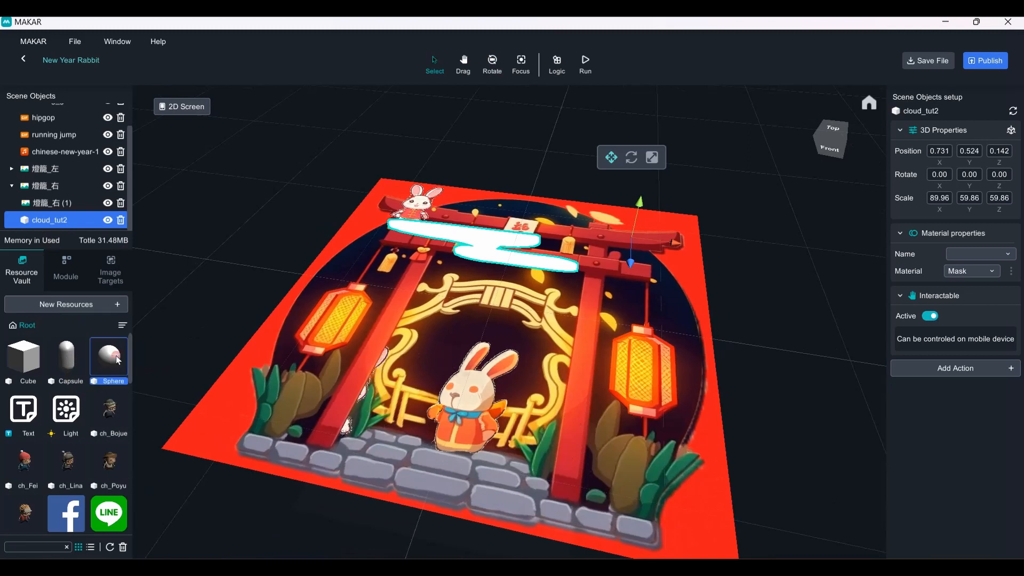
drag(119, 360, 247, 352)
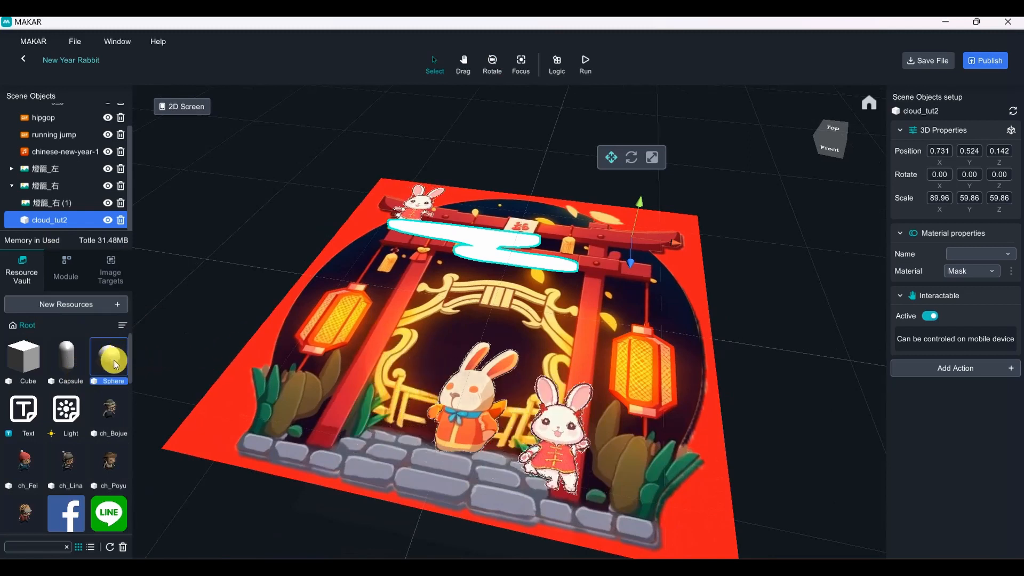
drag(111, 362, 515, 294)
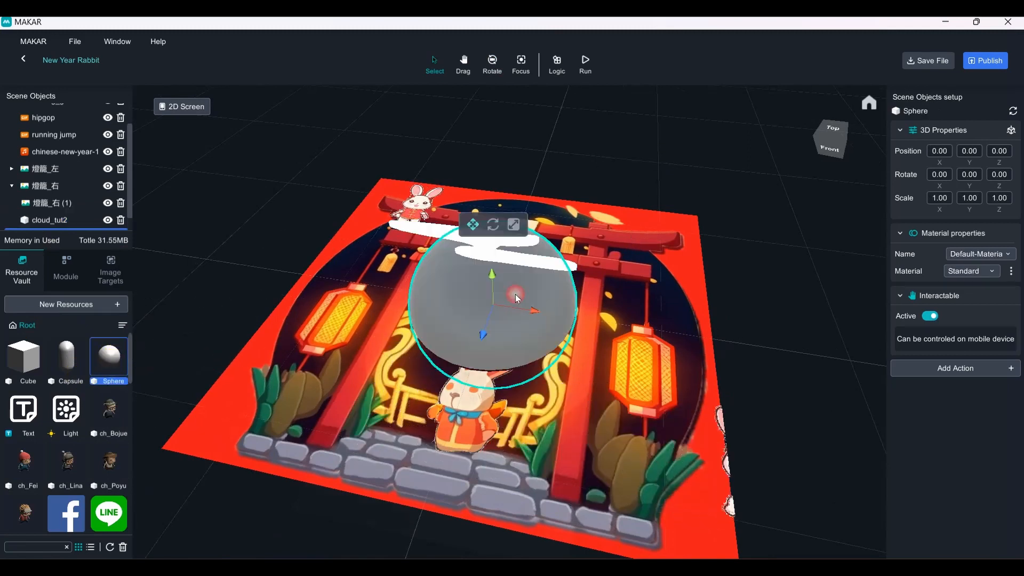
right_drag(515, 294, 641, 304)
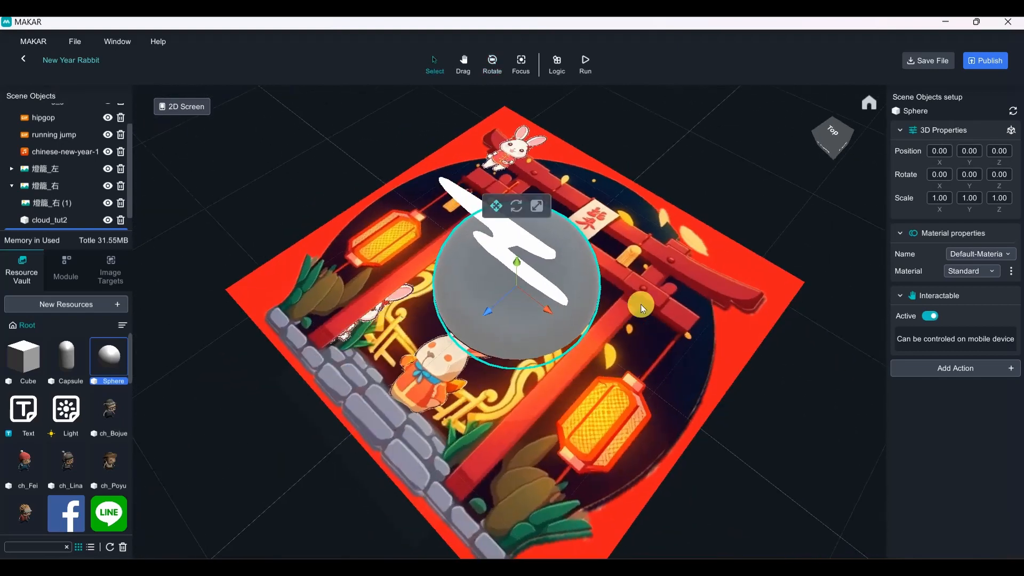
Move cloud_tut2 to about 0.220 on Z while viewing the scene from the top
click(529, 240)
right_drag(523, 236, 824, 173)
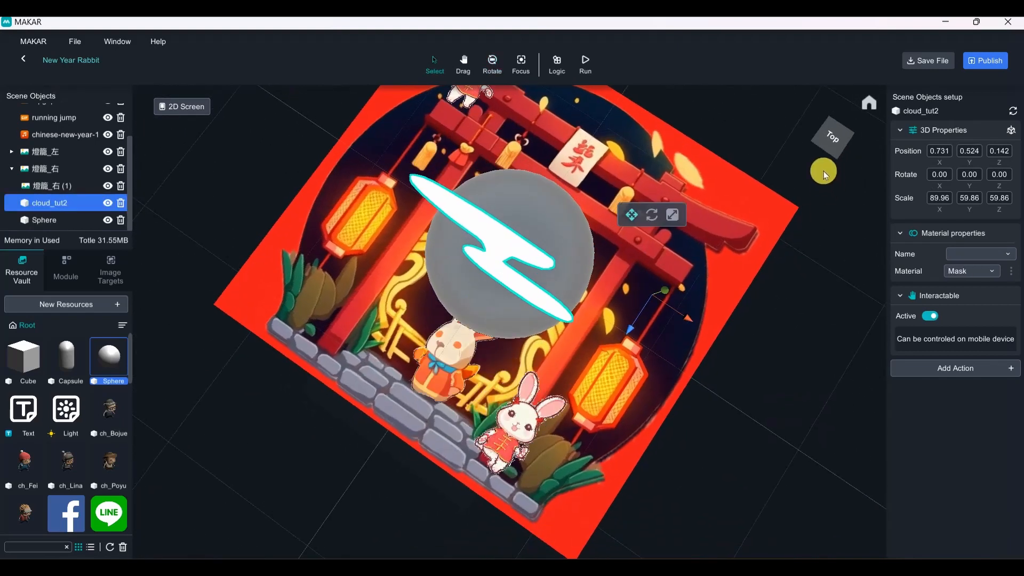
click(831, 137)
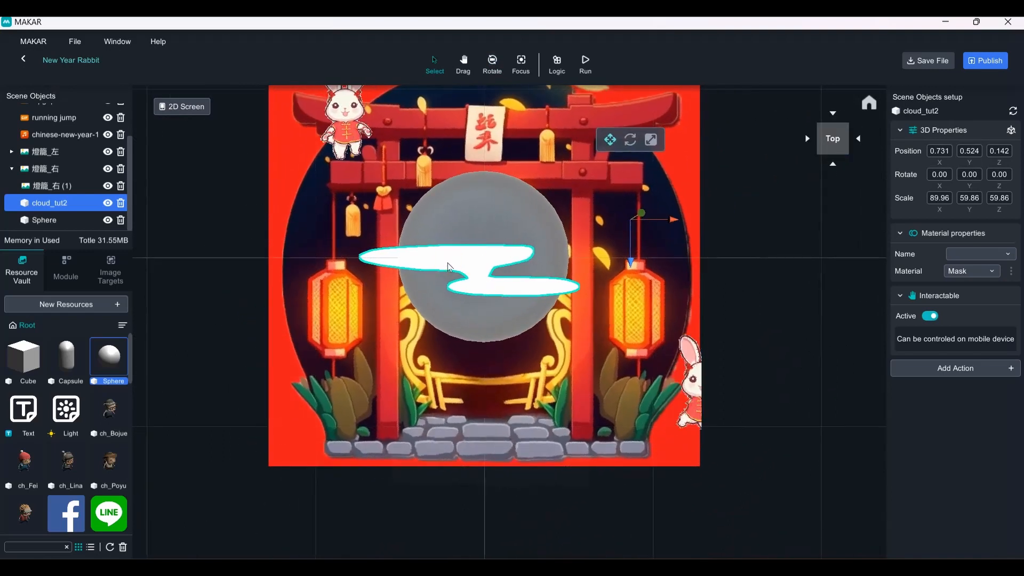
right_drag(448, 267, 646, 225)
drag(623, 247, 621, 231)
scroll(622, 231, up, 5)
right_drag(621, 231, 640, 375)
scroll(618, 363, down, 5)
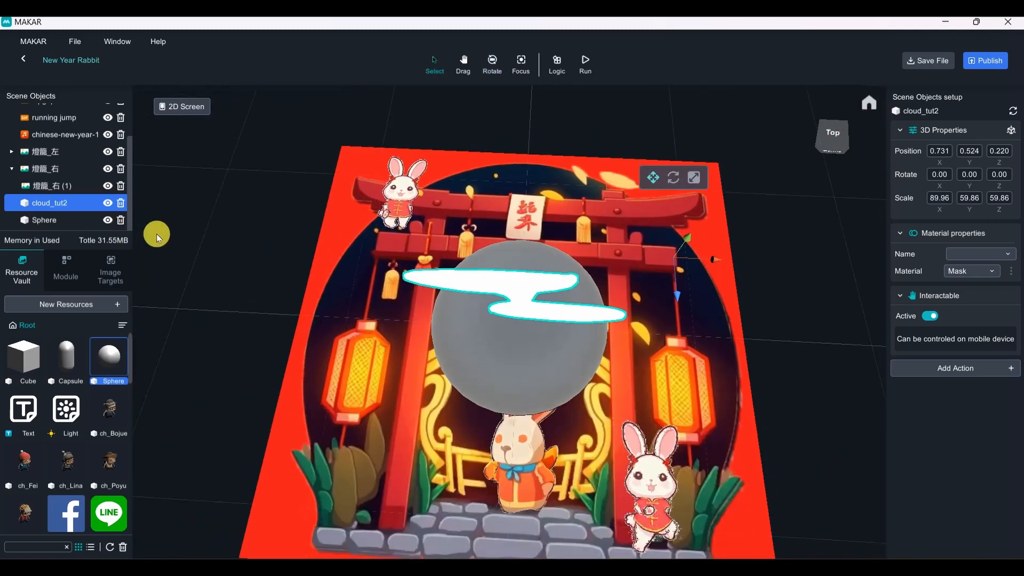
Reduce the Sphere uniformly to a scale of about 0.433
click(499, 338)
right_drag(499, 338, 660, 390)
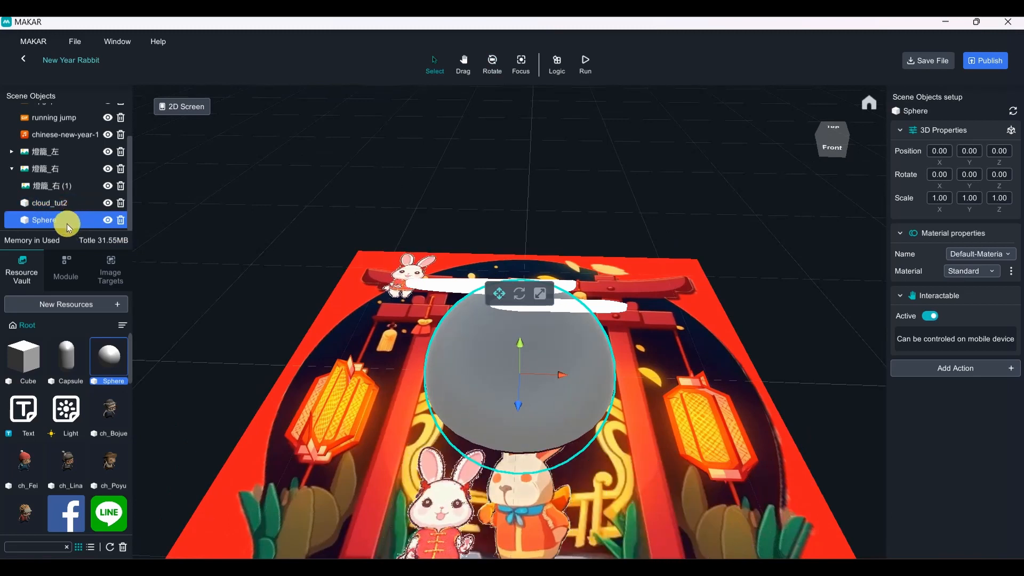
key(r)
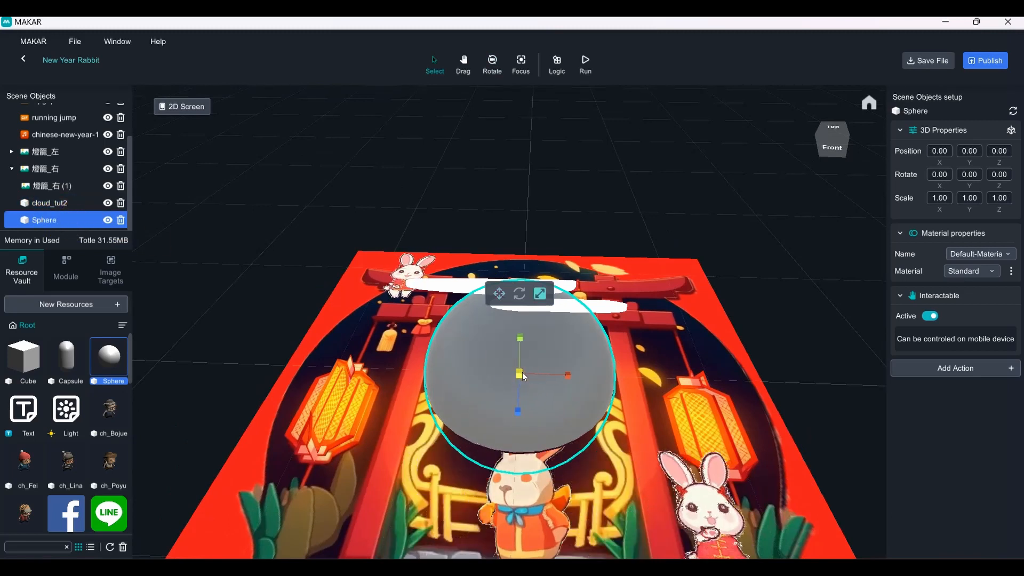
mouse_move(521, 375)
mouse_down()
mouse_move(518, 396)
mouse_move(520, 376)
mouse_up()
click(57, 225)
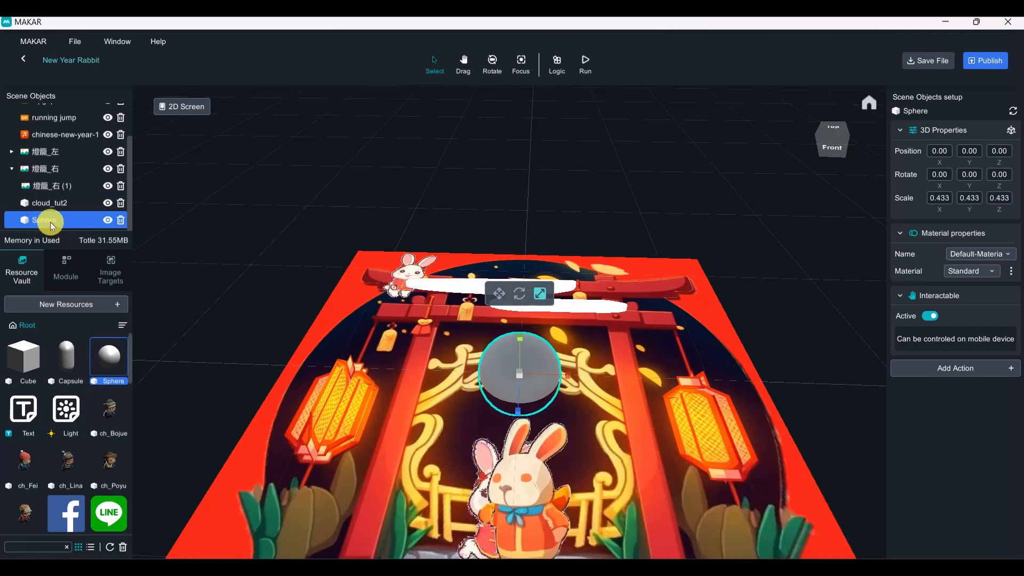
right_drag(553, 388, 599, 374)
scroll(598, 375, up, 3)
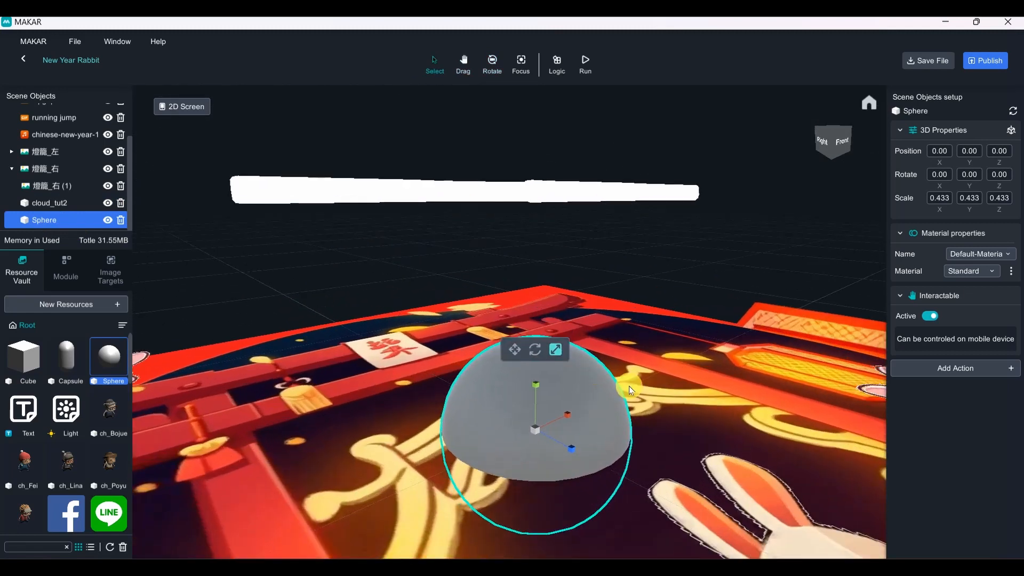
scroll(599, 376, down, 2)
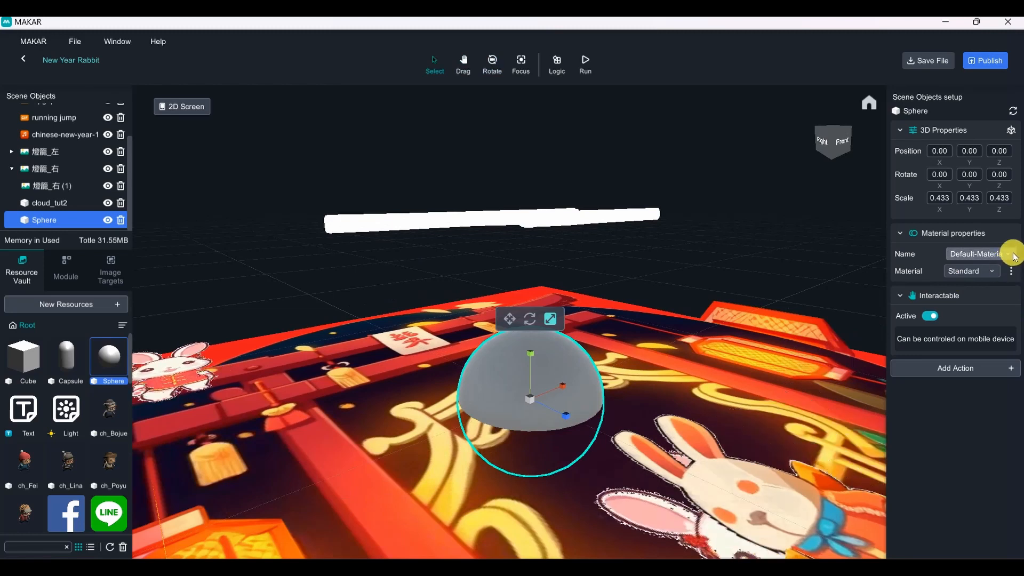
Set the rendering mode of the Sphere's Standard material to Fade
click(1009, 270)
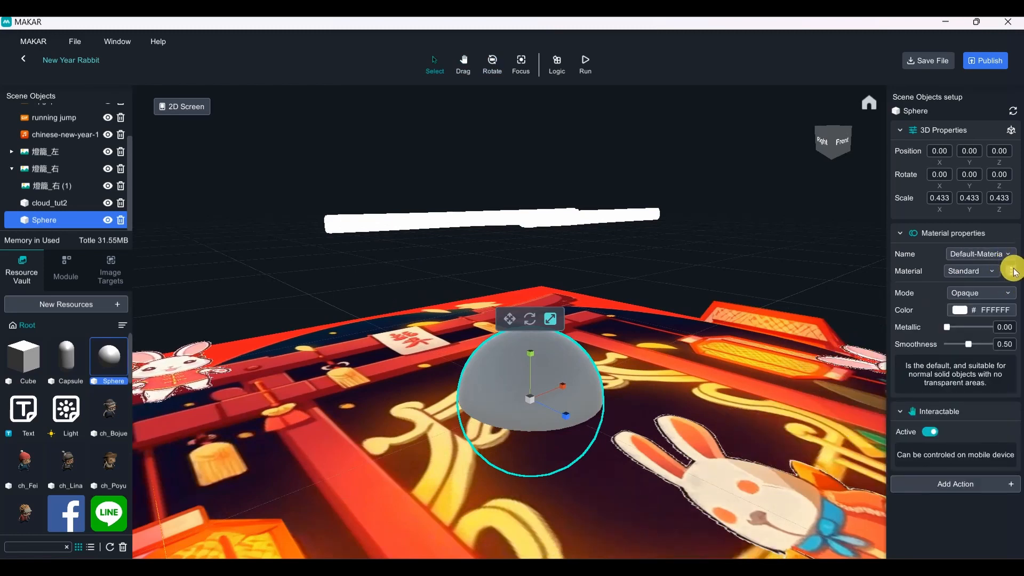
click(1012, 292)
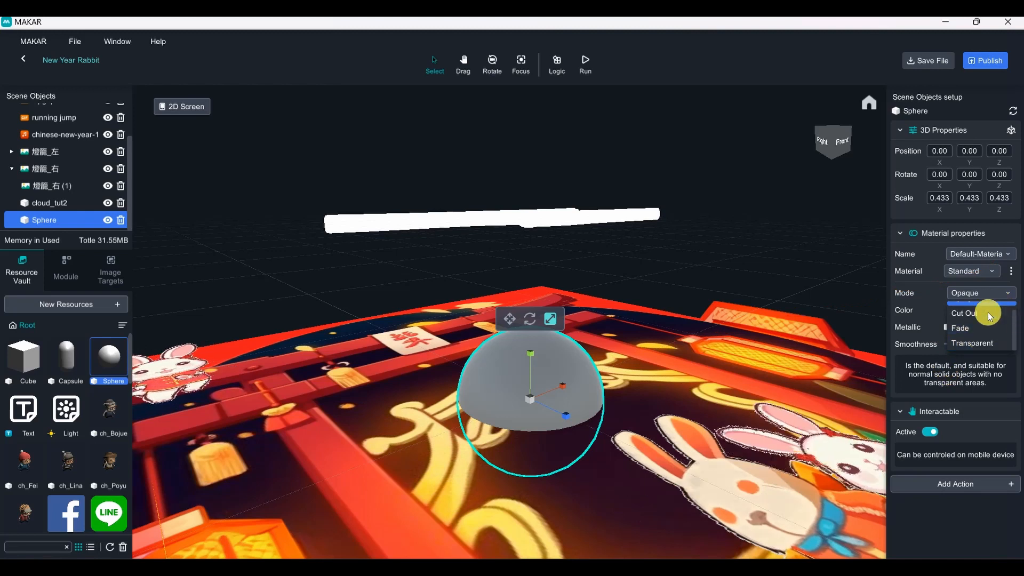
click(957, 328)
right_drag(821, 381, 640, 349)
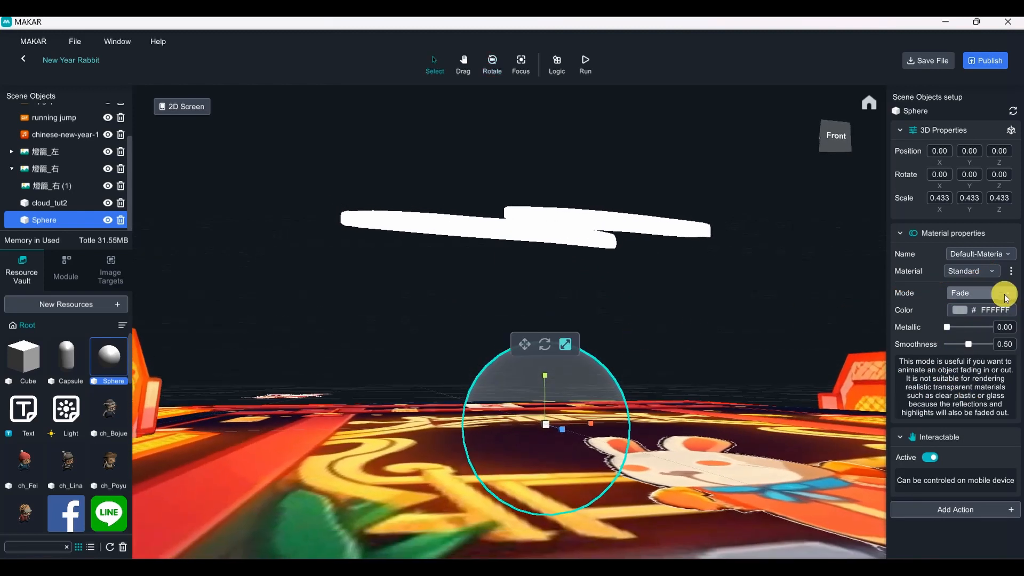
Lower the alpha of the Sphere's material colour to 0
click(962, 309)
drag(977, 369, 917, 369)
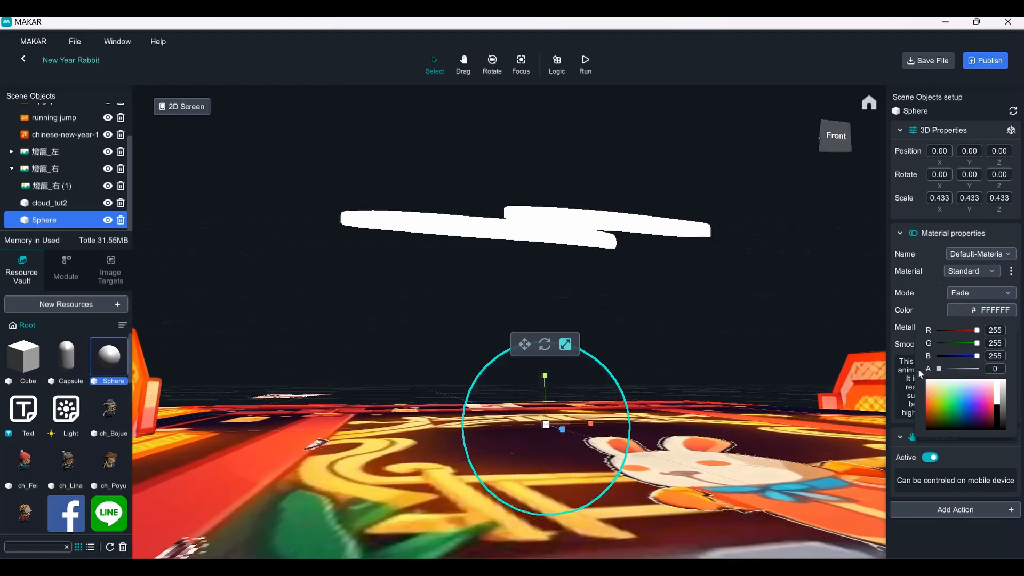
click(930, 309)
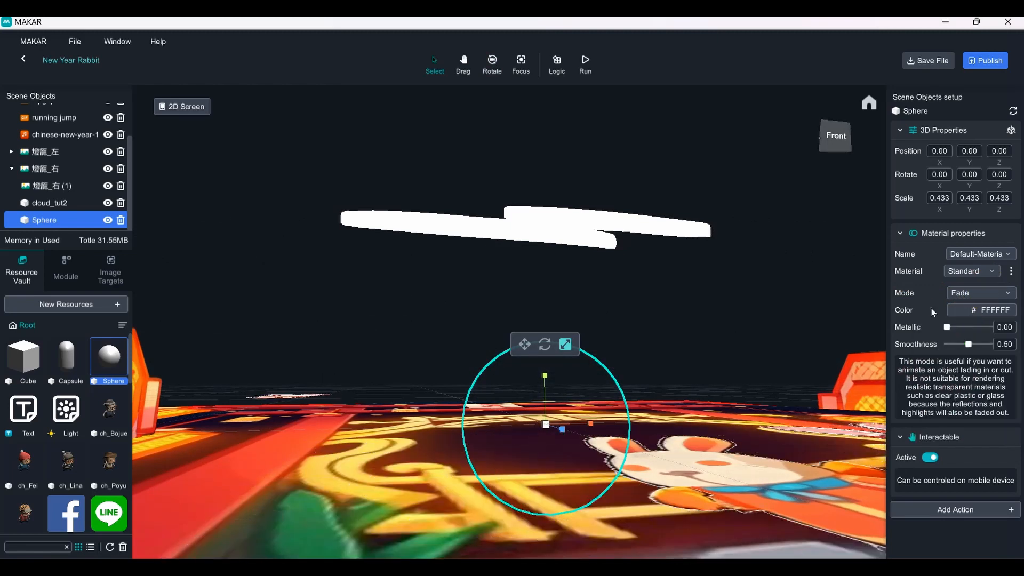
click(954, 307)
click(928, 300)
click(758, 298)
right_drag(758, 298, 723, 390)
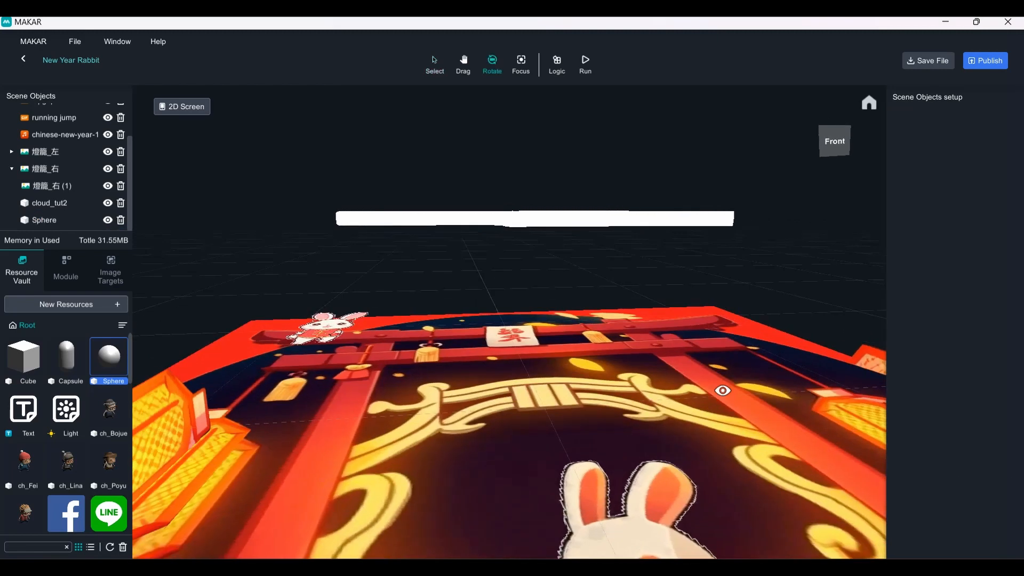
Replace the fully transparent sphere with a new Sphere from the Root resources, scaled uniformly to about 0.376
click(565, 397)
key(Delete)
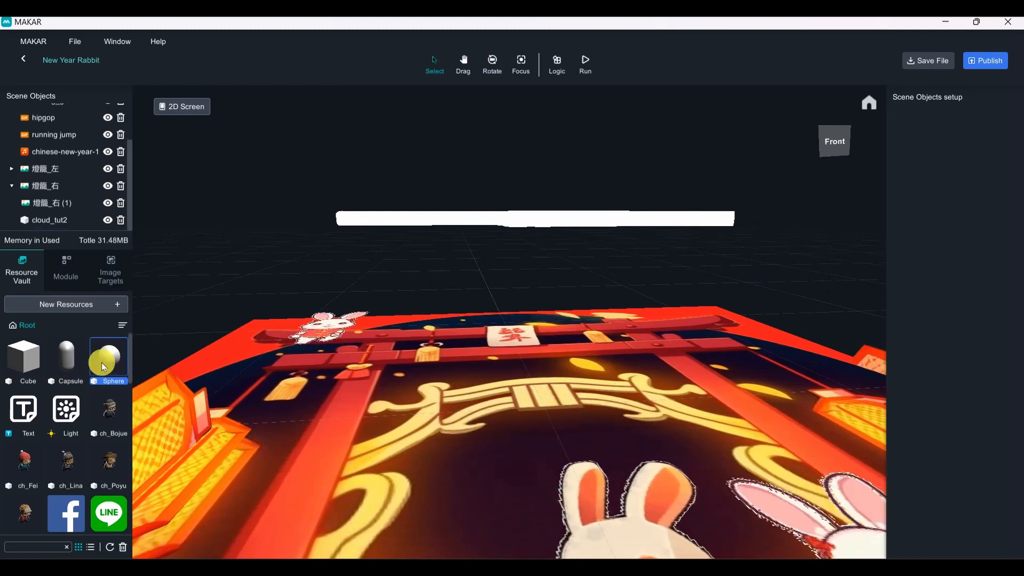
drag(124, 366, 538, 434)
right_drag(653, 322, 675, 278)
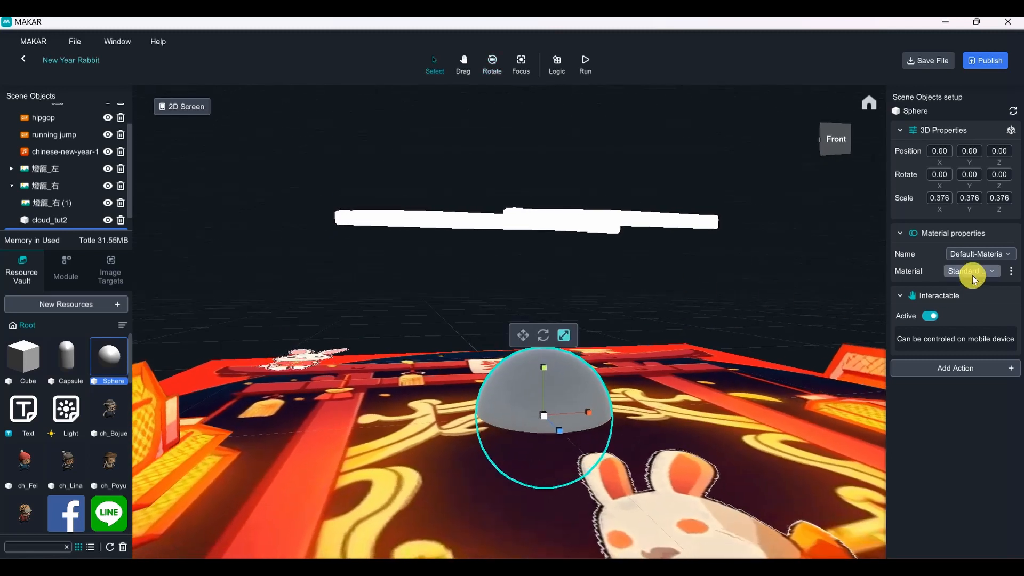
Change the new Sphere's Standard material to Fade mode
click(1013, 274)
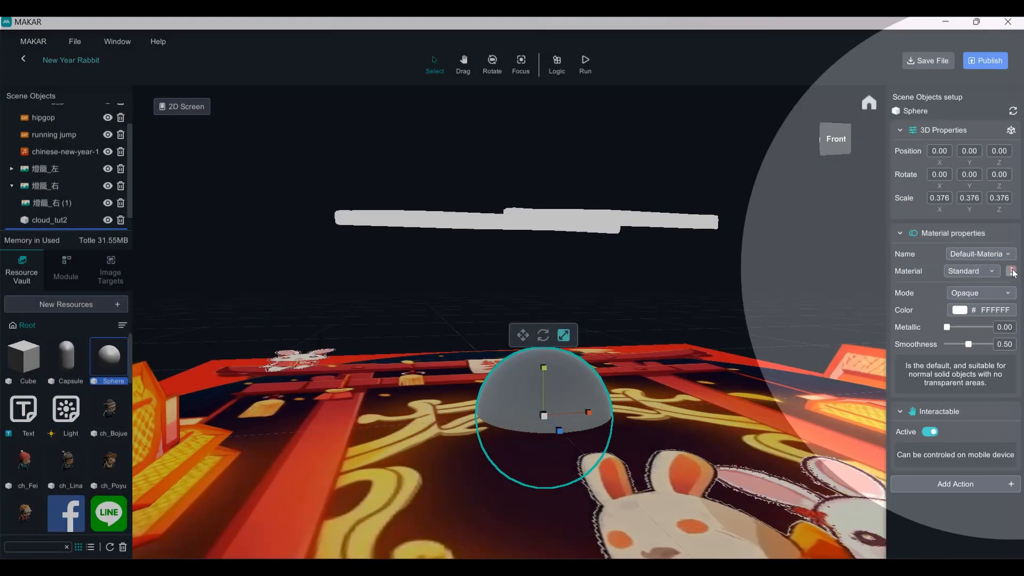
click(1010, 272)
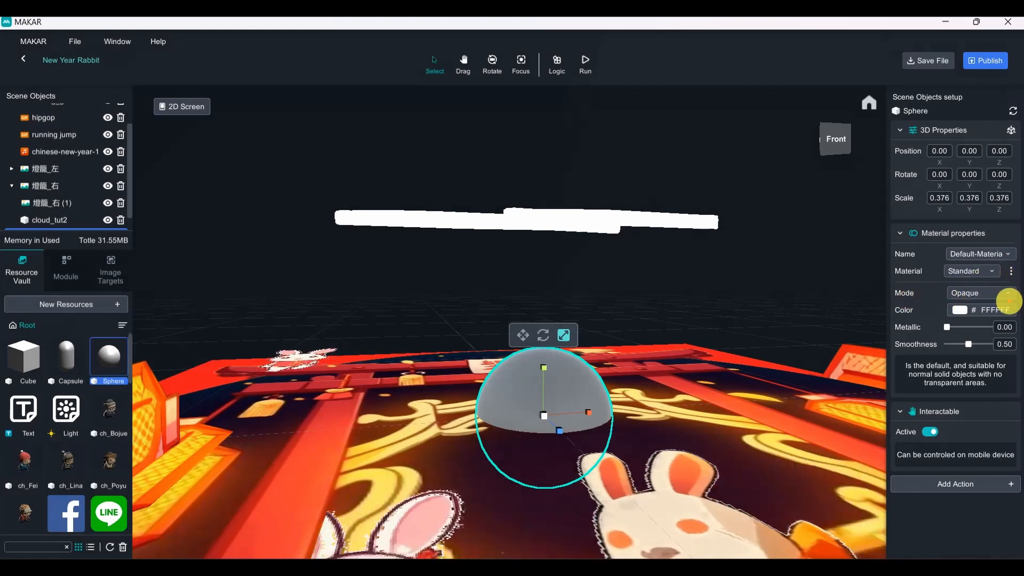
click(1008, 294)
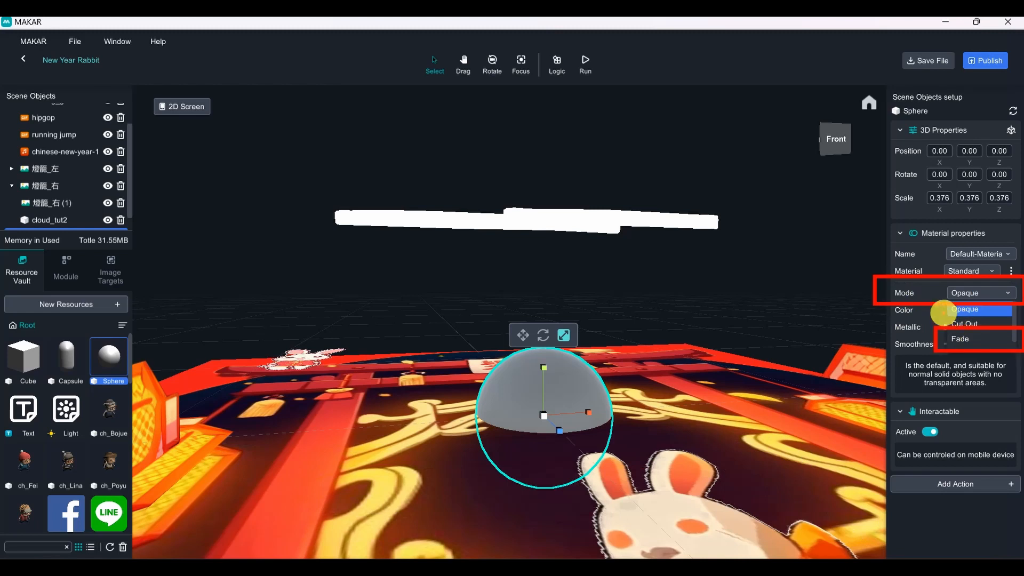
click(961, 339)
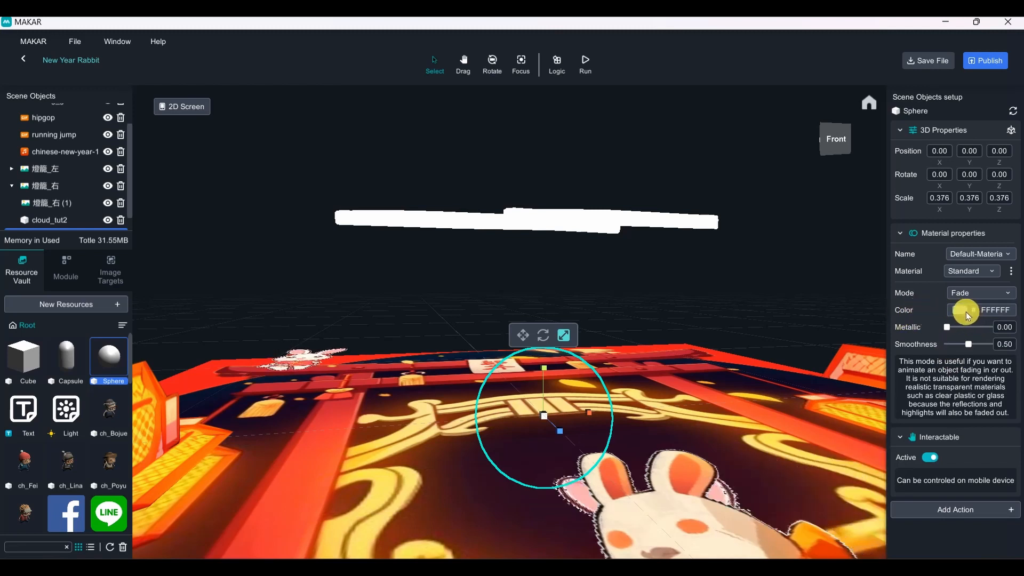
Adjust the alpha of the new Sphere's material colour to about 125
click(960, 310)
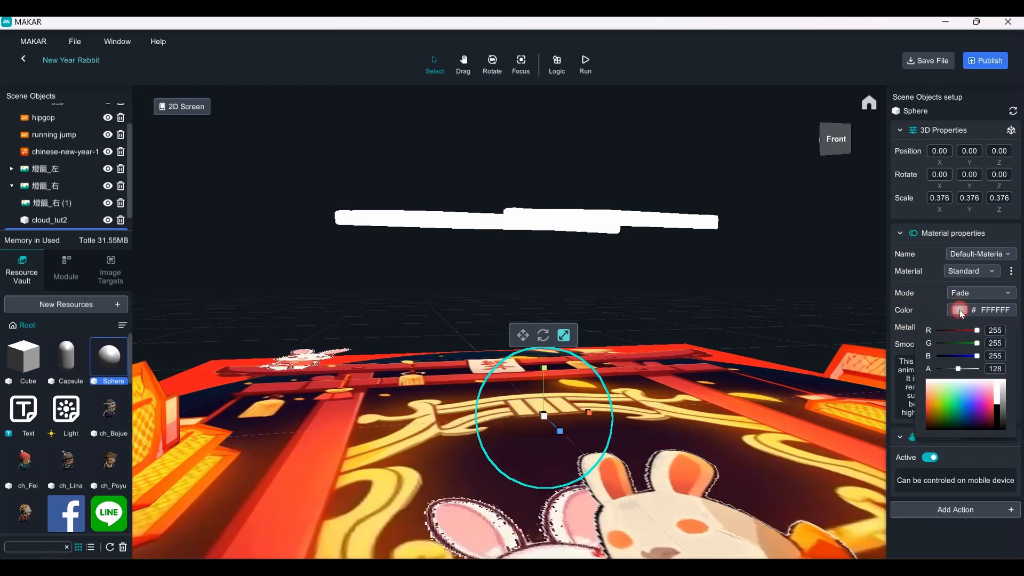
click(960, 310)
click(959, 310)
scroll(695, 361, up, 1)
scroll(695, 361, up, 2)
right_drag(695, 361, 574, 416)
click(574, 416)
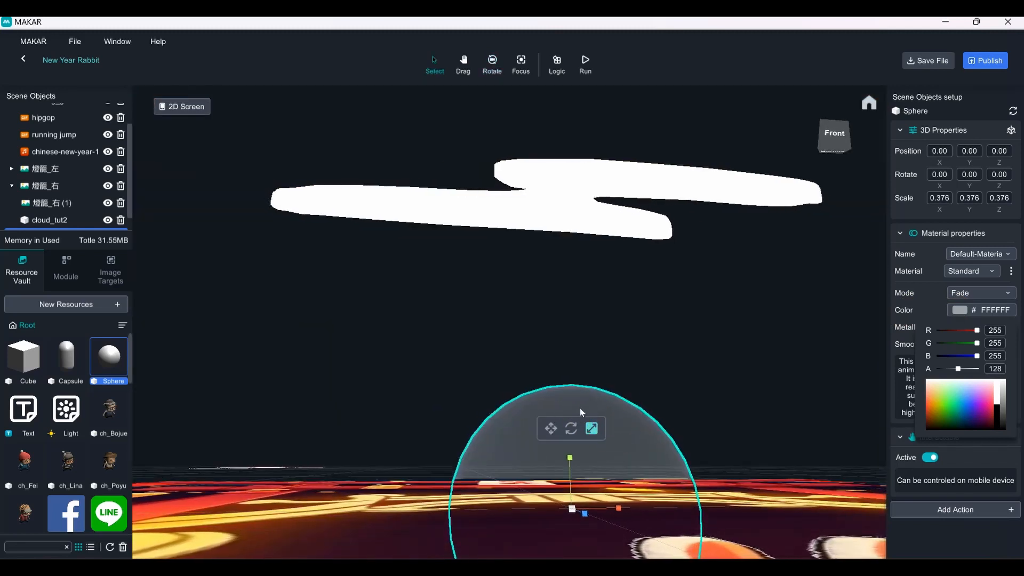
click(597, 420)
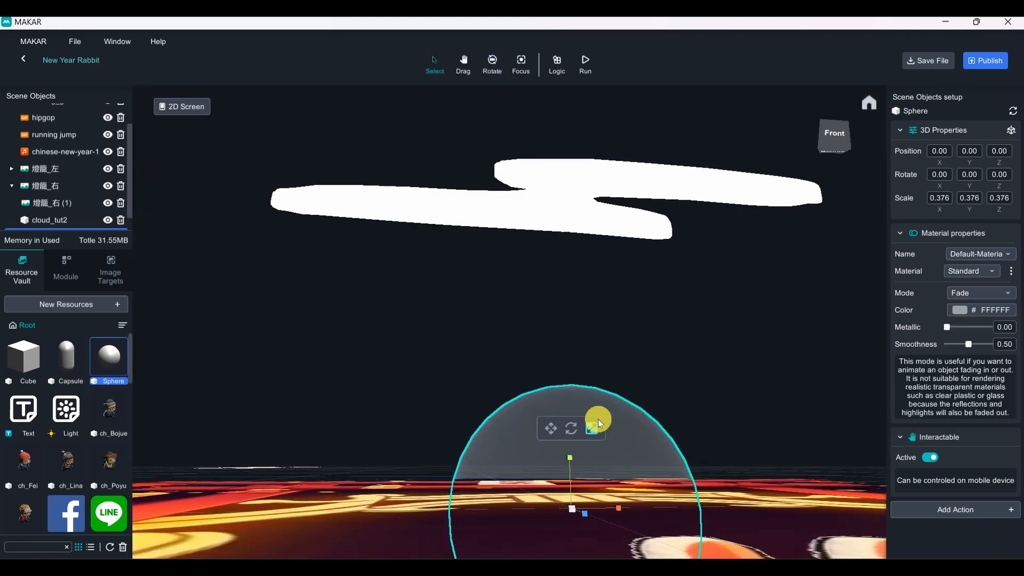
click(960, 309)
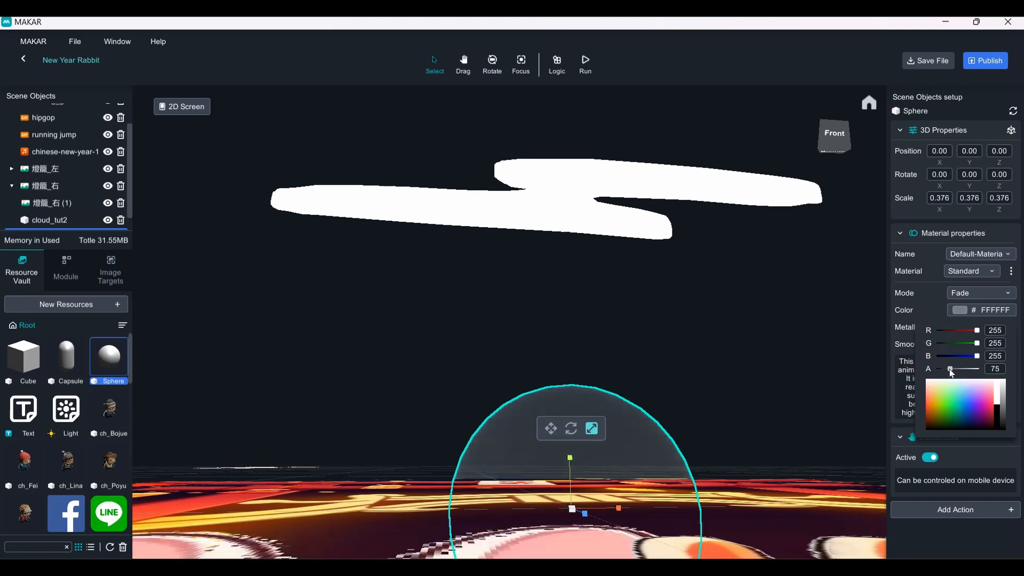
click(954, 368)
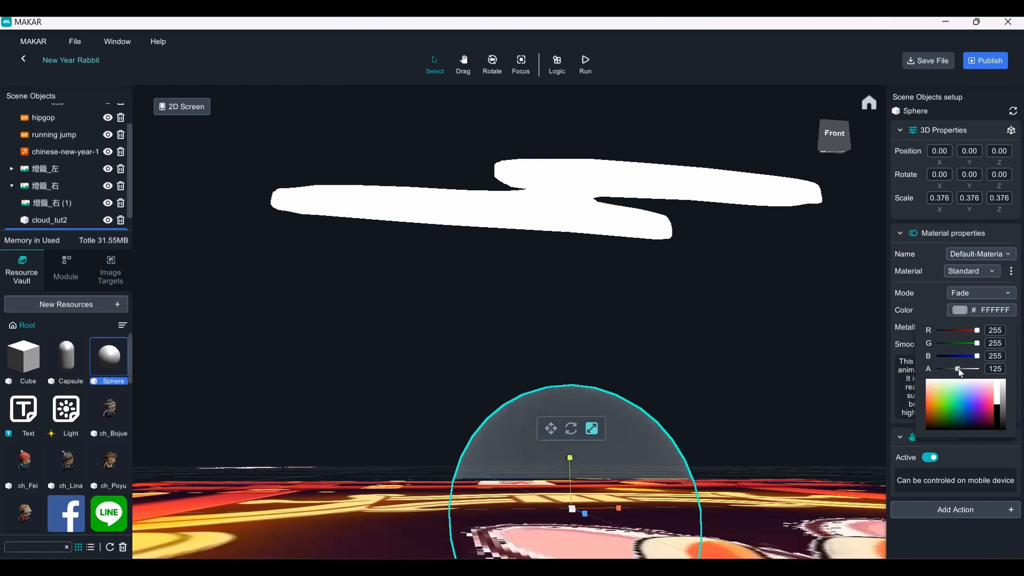
Make the new Sphere fully transparent by setting its material colour's alpha to 0
drag(946, 370, 941, 371)
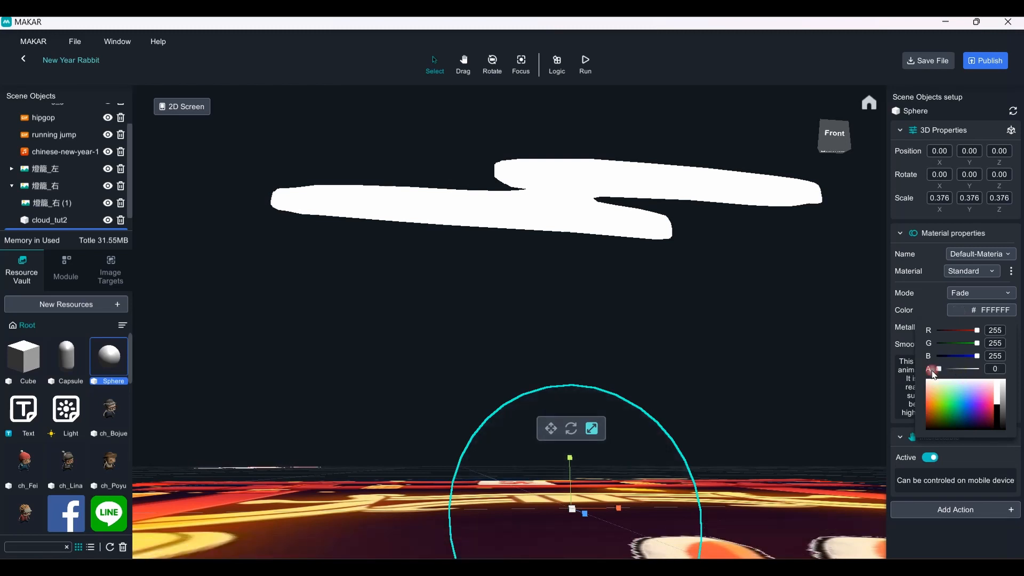
right_drag(771, 359, 642, 387)
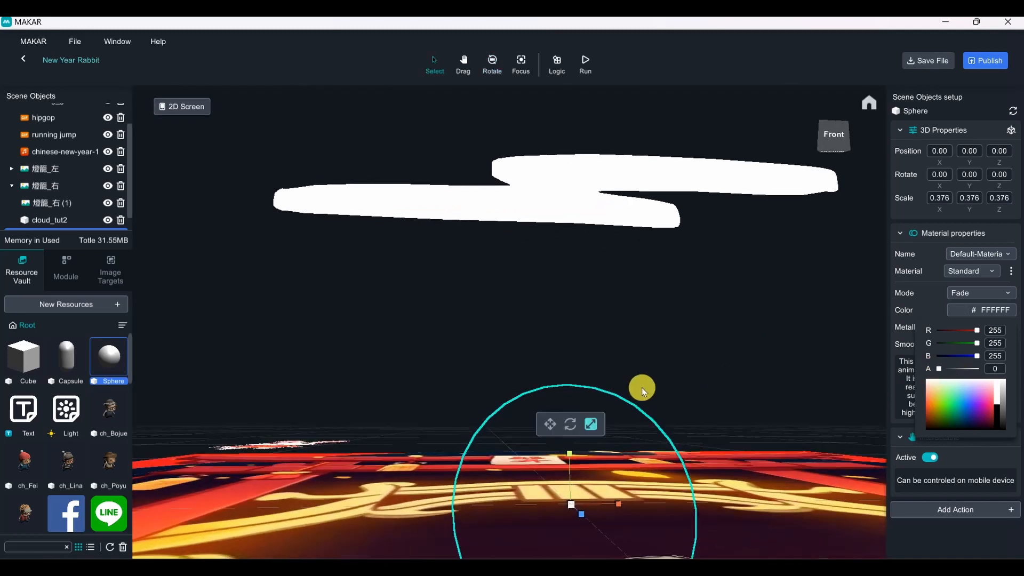
right_drag(787, 394, 741, 337)
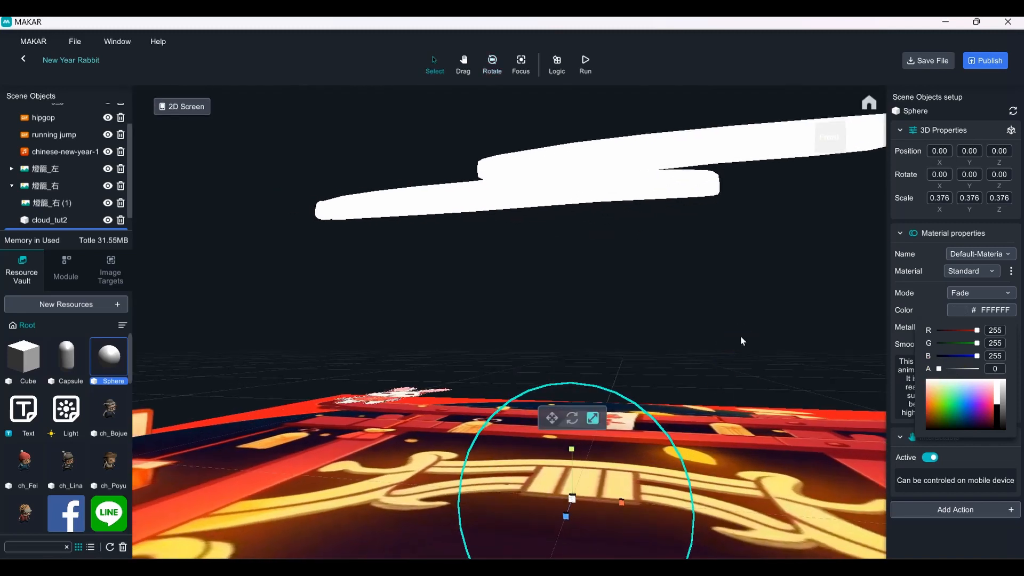
click(755, 302)
scroll(757, 297, down, 4)
right_drag(760, 282, 503, 382)
click(537, 385)
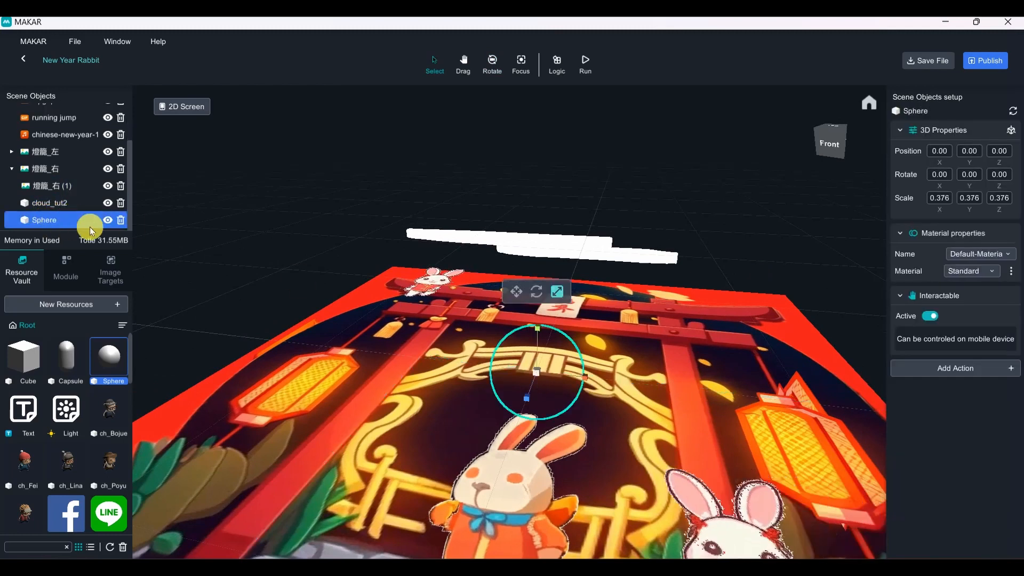
Nest the cloud_tut2 model under the Sphere as its child object
click(59, 202)
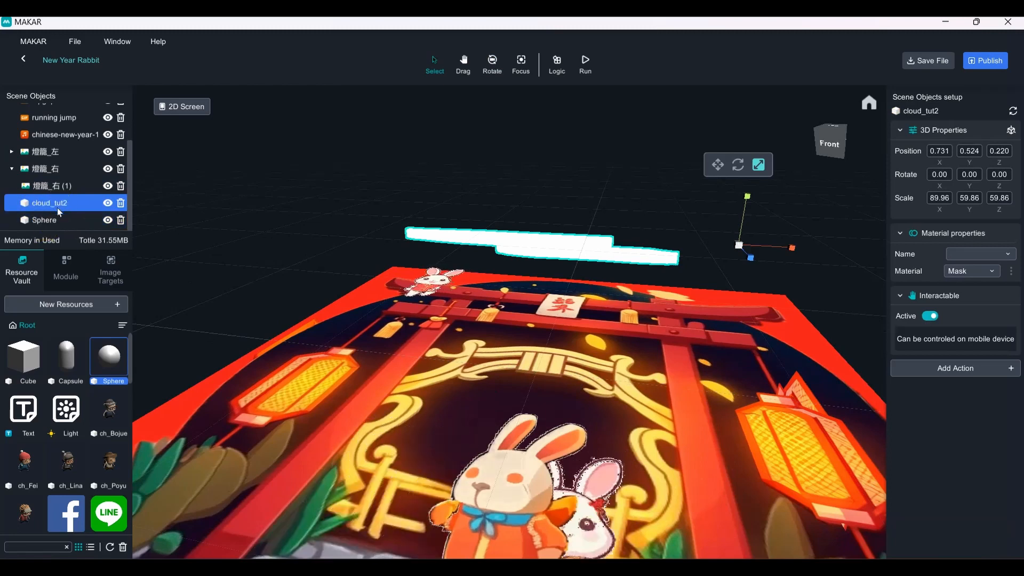
drag(57, 206, 56, 221)
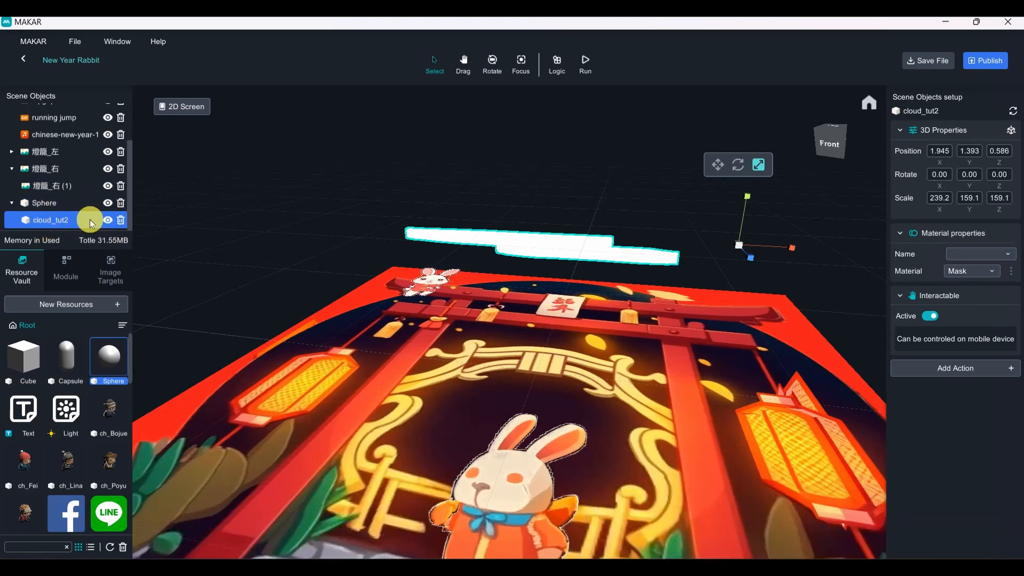
click(71, 208)
click(13, 204)
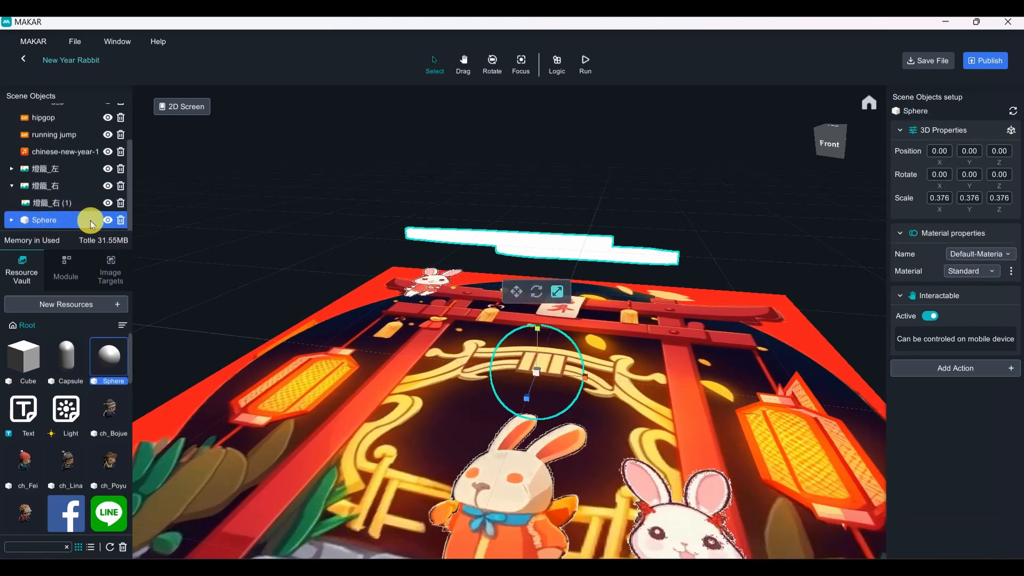
click(12, 220)
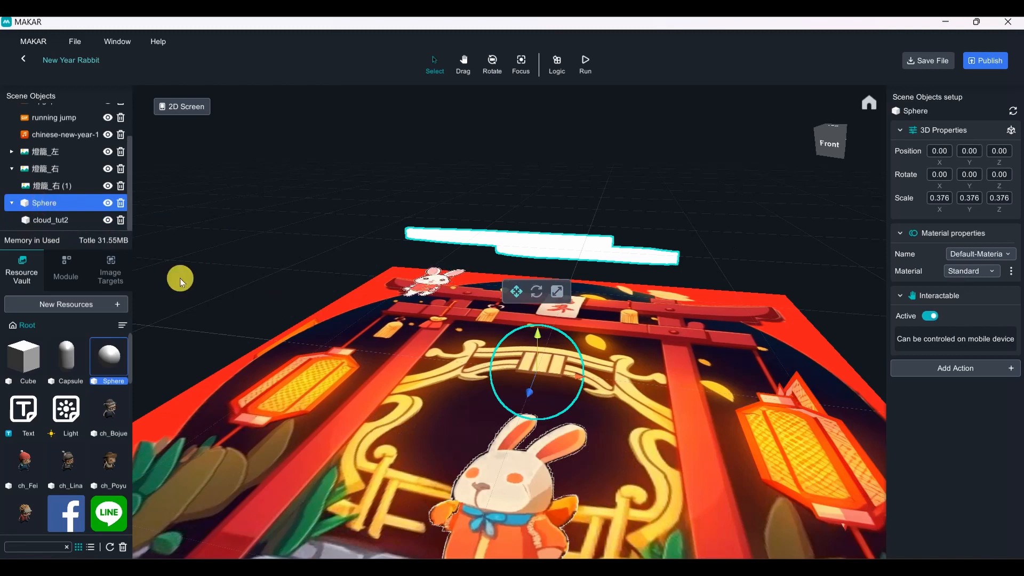
Shift the Sphere with its cloud slightly to X -0.01 and rotate it to about 1.601 on Z
drag(546, 366, 567, 352)
scroll(568, 353, up, 2)
scroll(568, 353, down, 4)
right_drag(567, 353, 672, 485)
scroll(649, 362, up, 1)
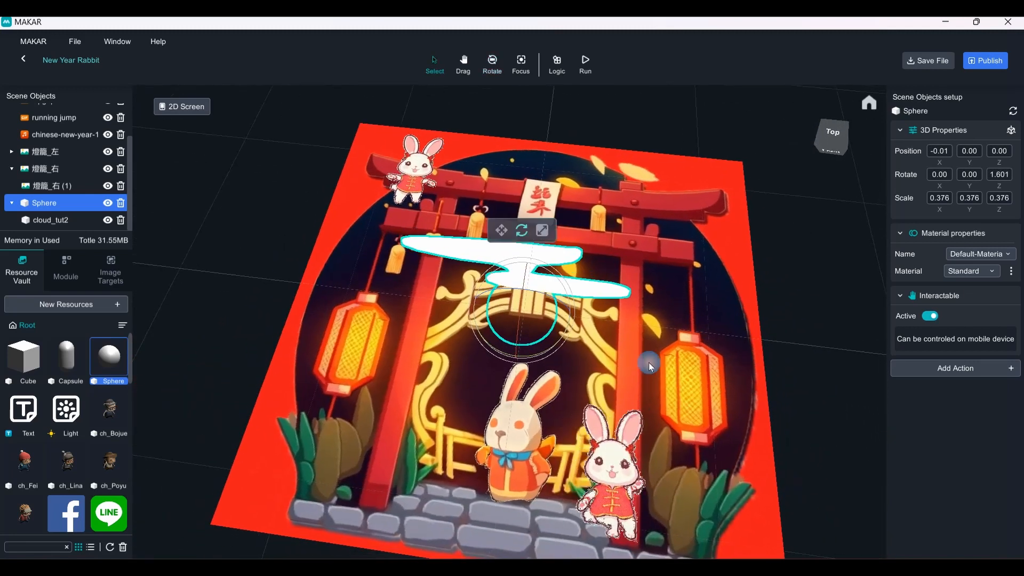
right_drag(648, 362, 629, 285)
Scale the Sphere and its child cloud down uniformly to about 0.252
key(r)
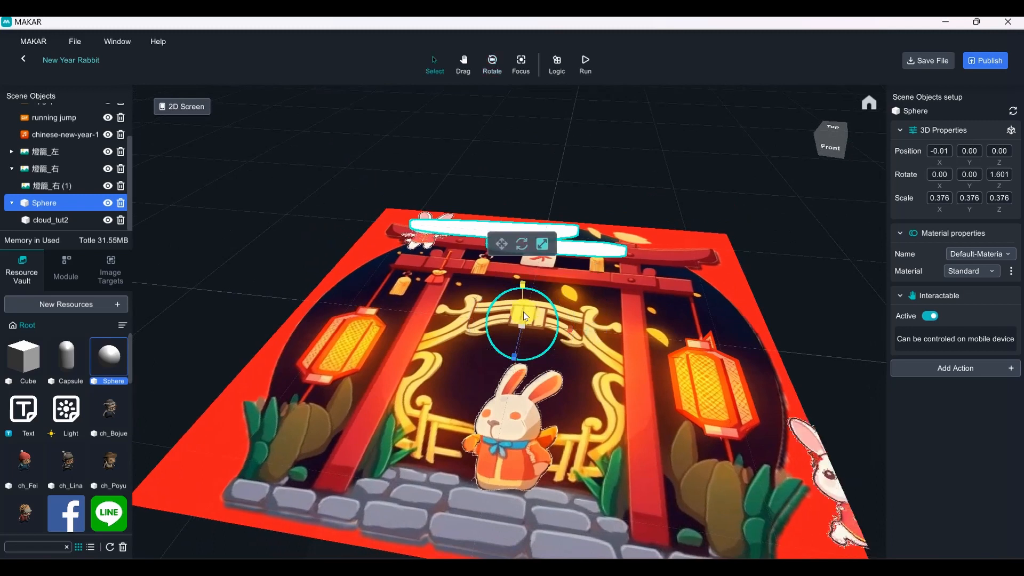
drag(522, 323, 518, 347)
scroll(632, 318, up, 5)
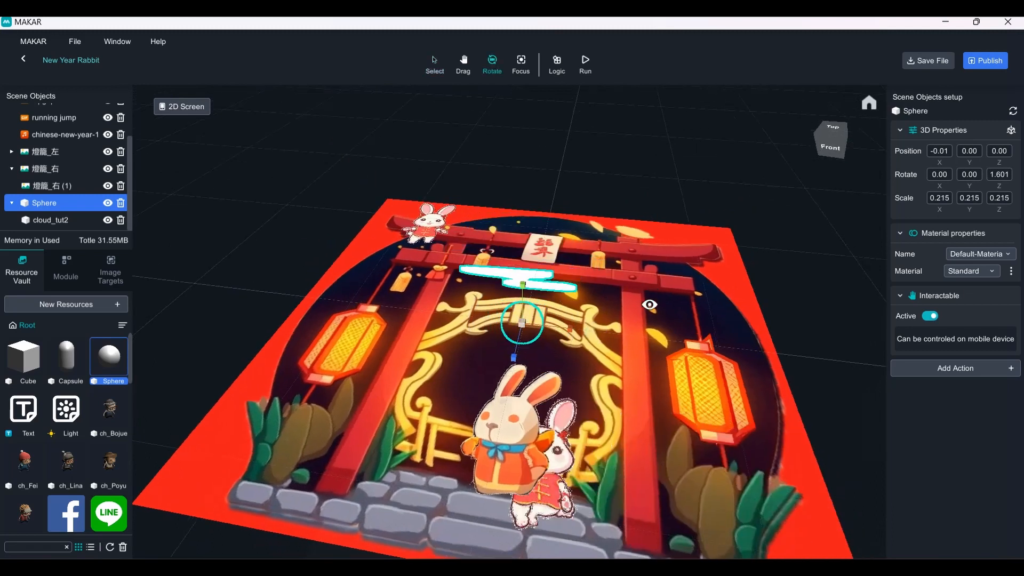
scroll(633, 318, down, 5)
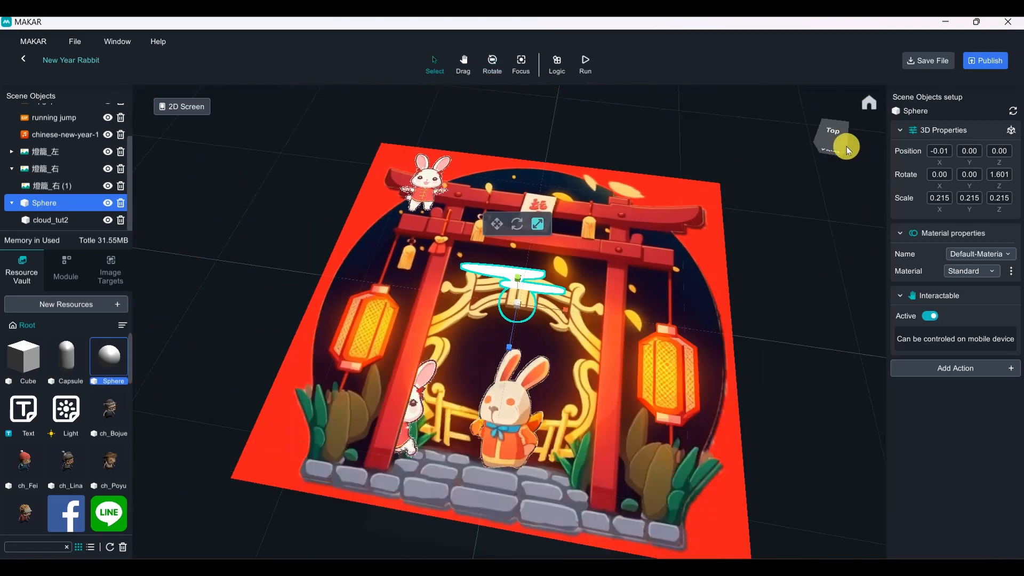
click(835, 139)
scroll(658, 281, down, 3)
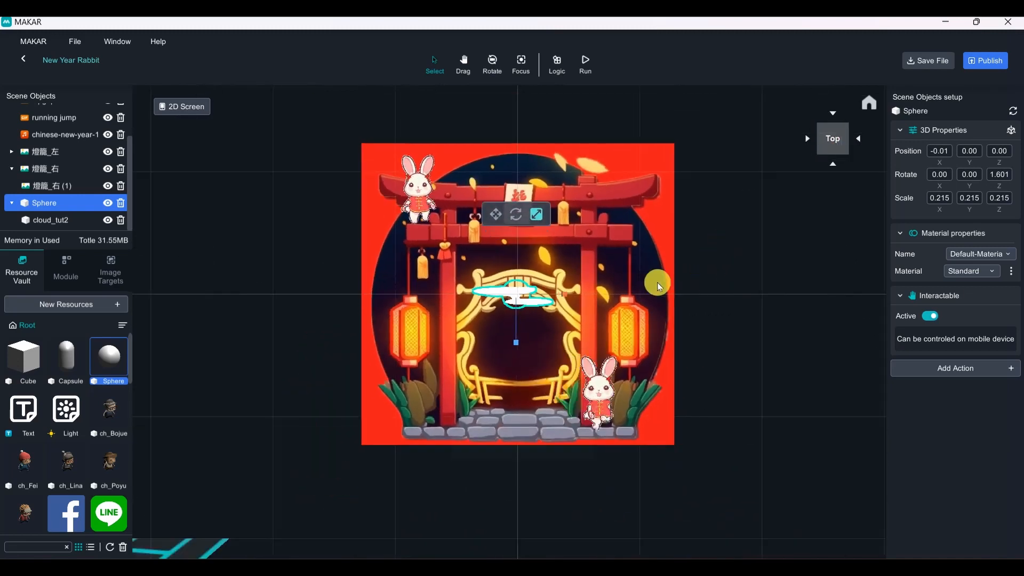
right_drag(658, 281, 540, 301)
drag(522, 311, 521, 304)
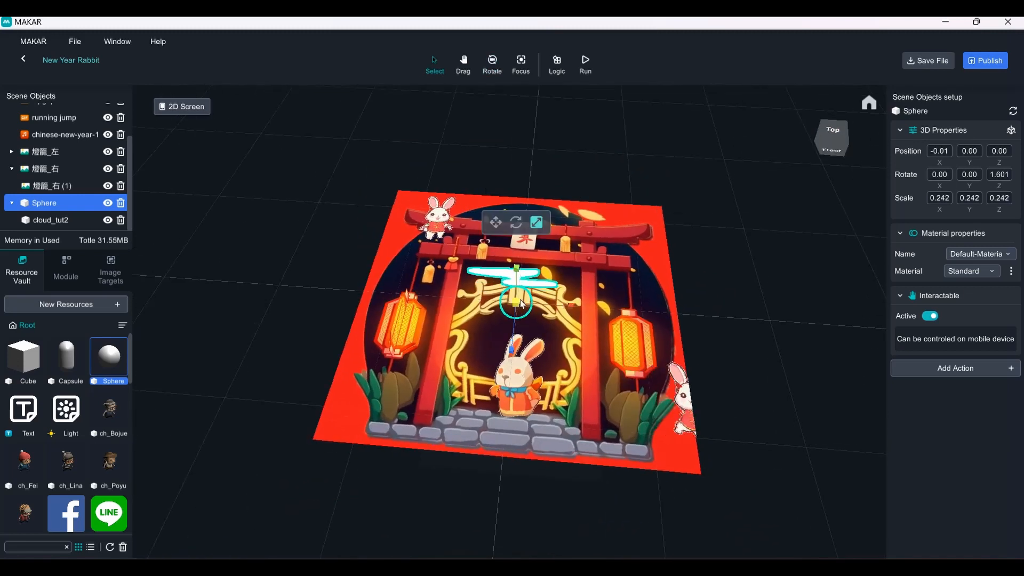
Turn off the Interactable setting for both the Sphere and its child cloud_tut2
click(929, 316)
click(87, 221)
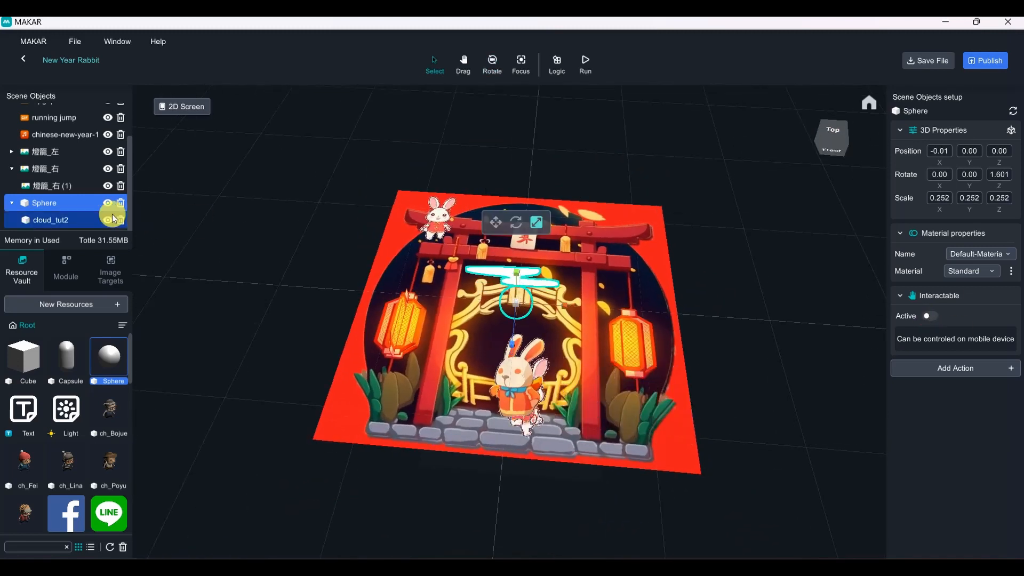
click(931, 315)
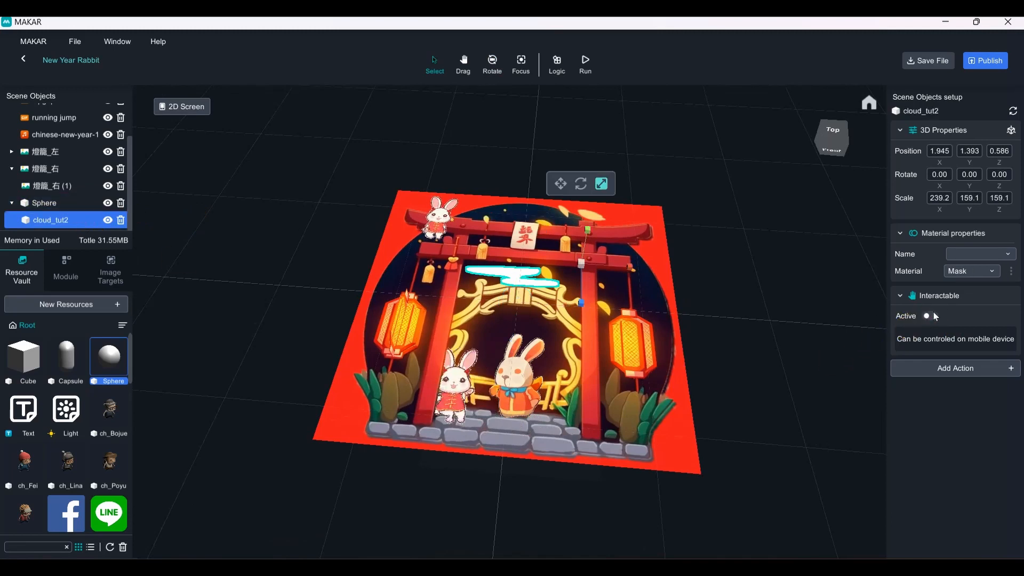
click(44, 203)
click(12, 202)
click(39, 220)
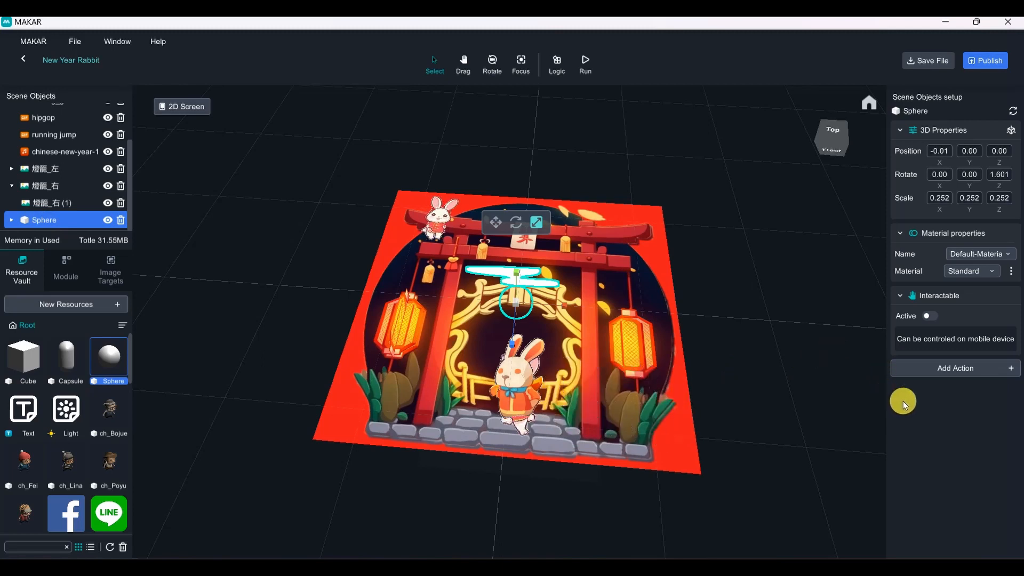
Add a Logic action to the Sphere
click(932, 373)
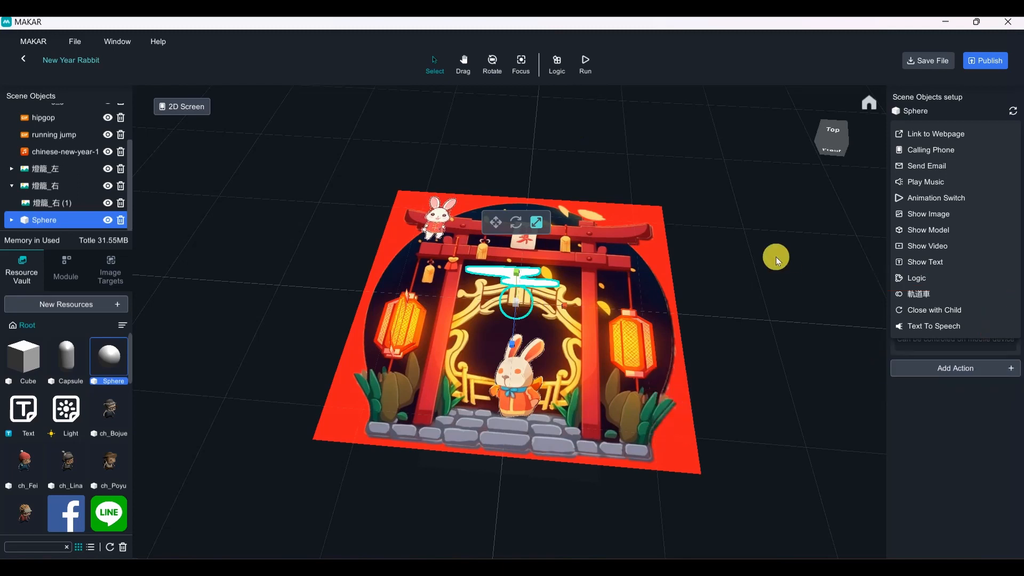
click(945, 277)
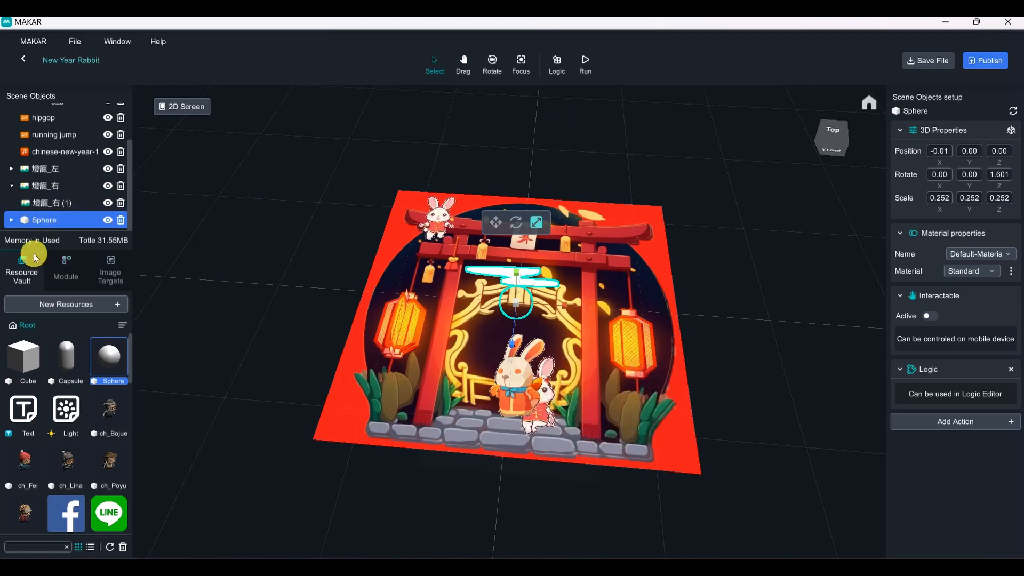
click(11, 219)
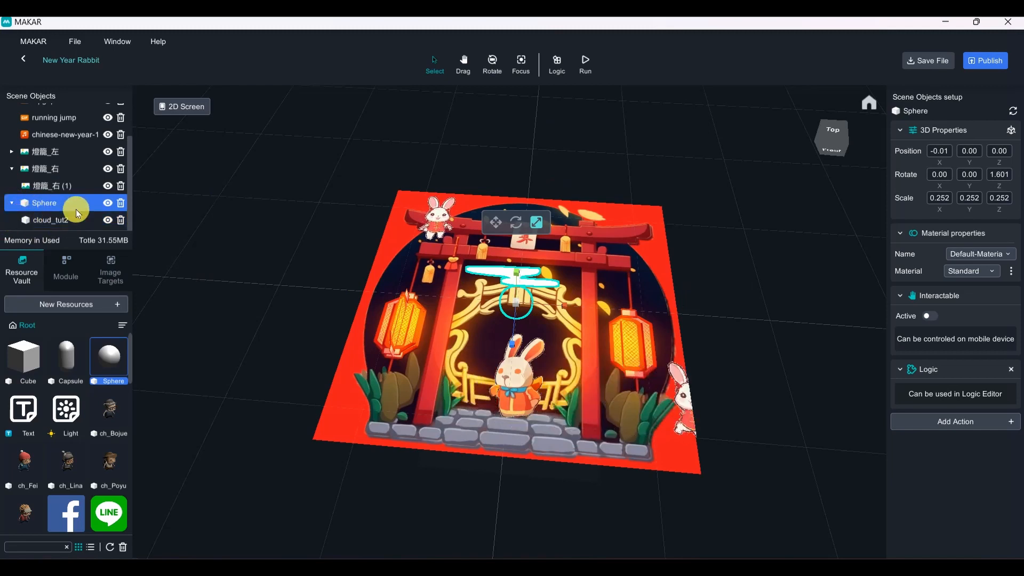
mouse_move(76, 209)
mouse_down()
mouse_move(63, 219)
mouse_move(23, 138)
mouse_move(32, 211)
mouse_move(75, 228)
mouse_up()
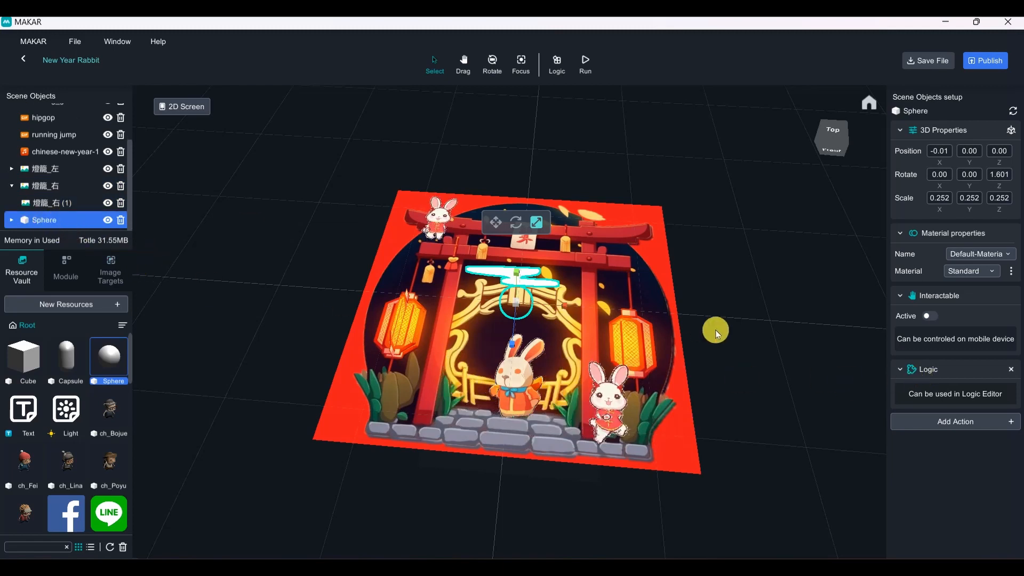
Duplicate the Sphere together with its child cloud
mouse_move(54, 221)
mouse_down()
mouse_move(57, 209)
mouse_move(46, 211)
mouse_up()
drag(130, 191, 136, 211)
click(54, 221)
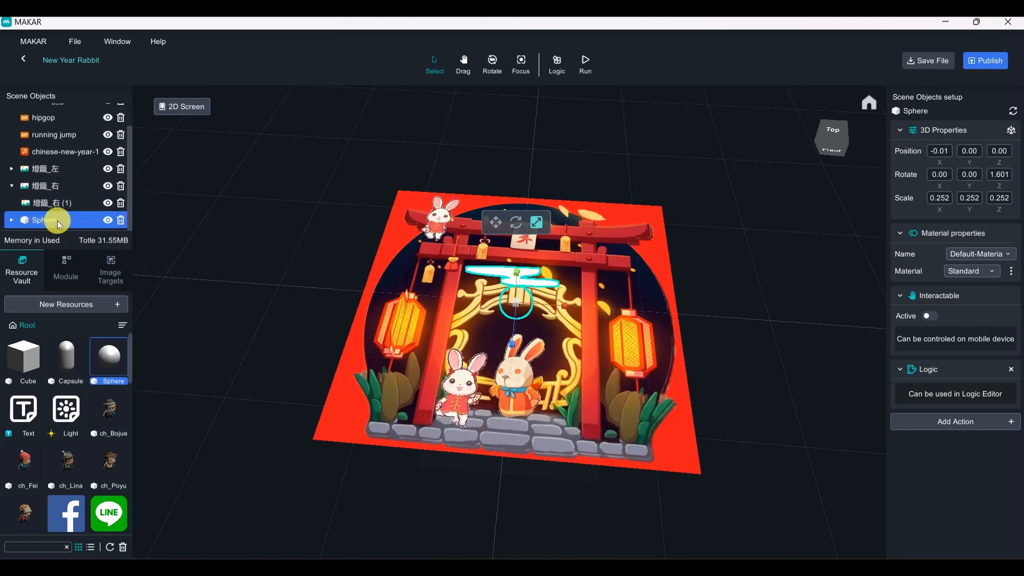
click(56, 220)
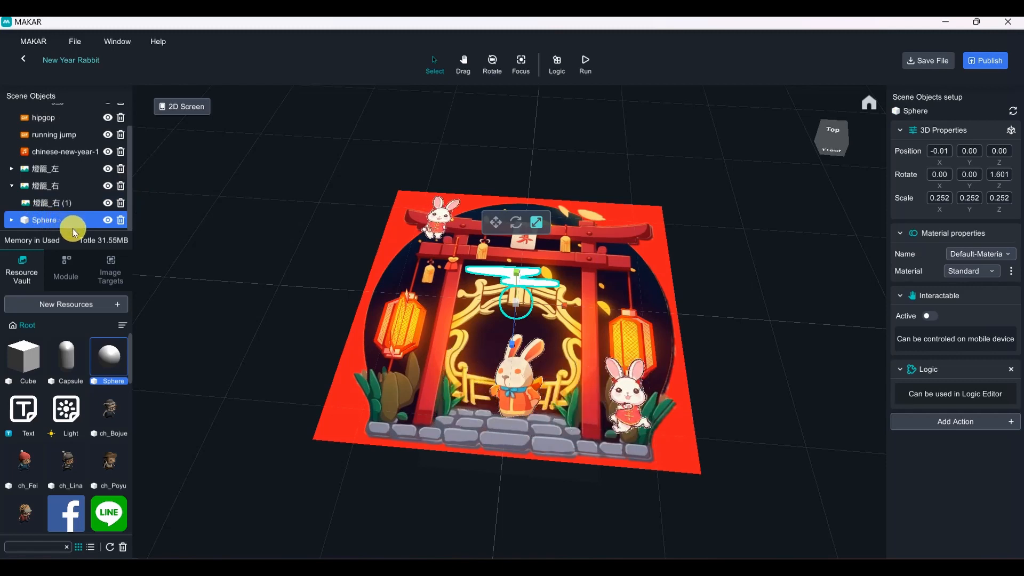
key(ctrl+d)
scroll(80, 204, down, 1)
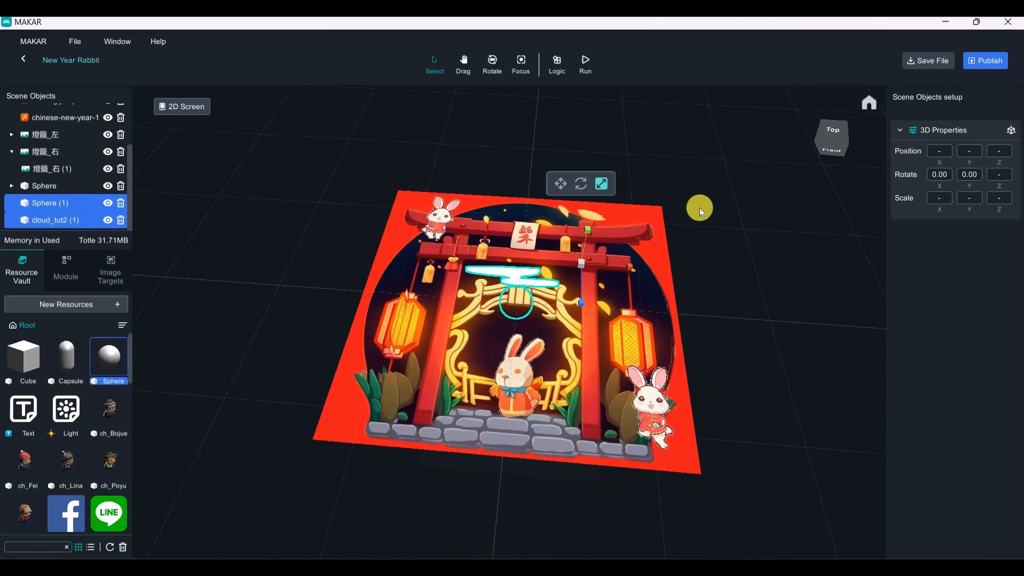
Nest the duplicated cloud_tut2 (1) under the duplicated Sphere (1)
click(699, 207)
click(55, 203)
shift+click(56, 220)
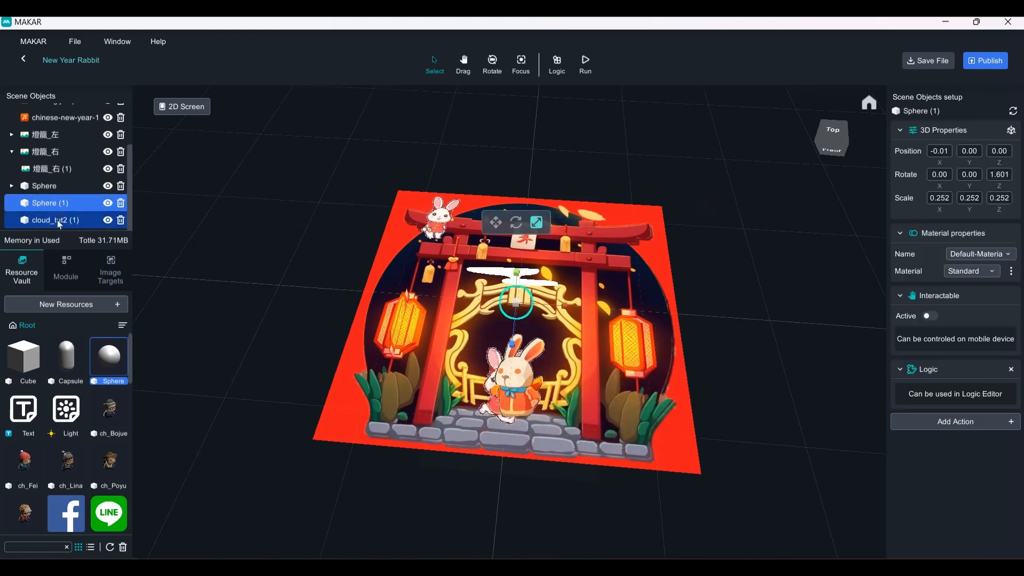
click(62, 220)
click(62, 206)
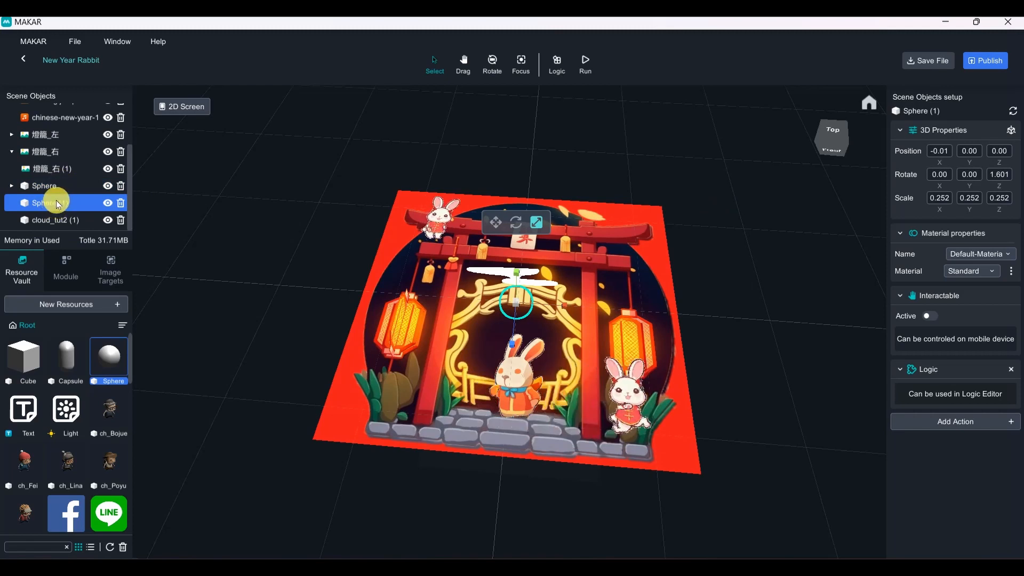
click(74, 223)
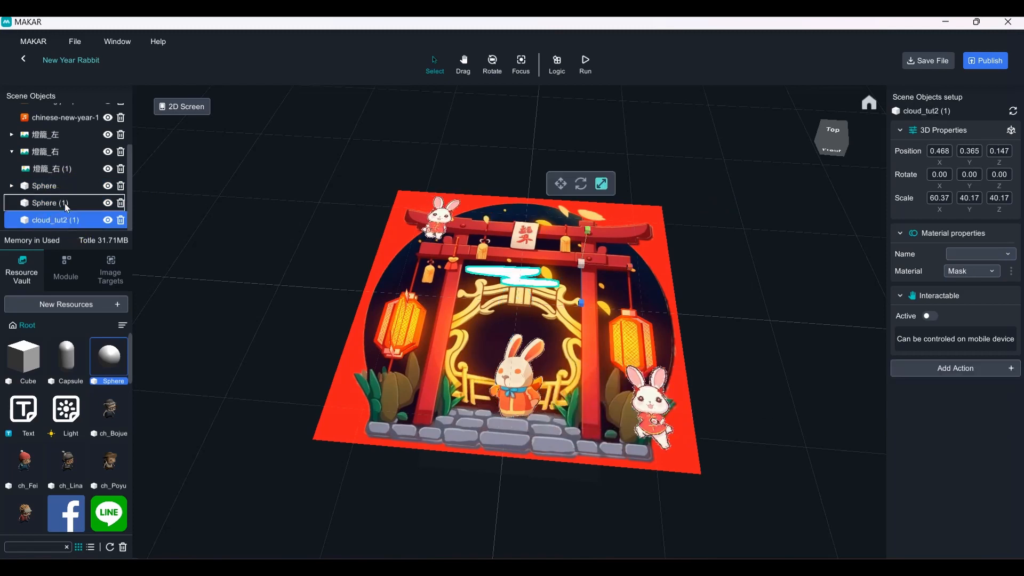
drag(65, 202, 64, 204)
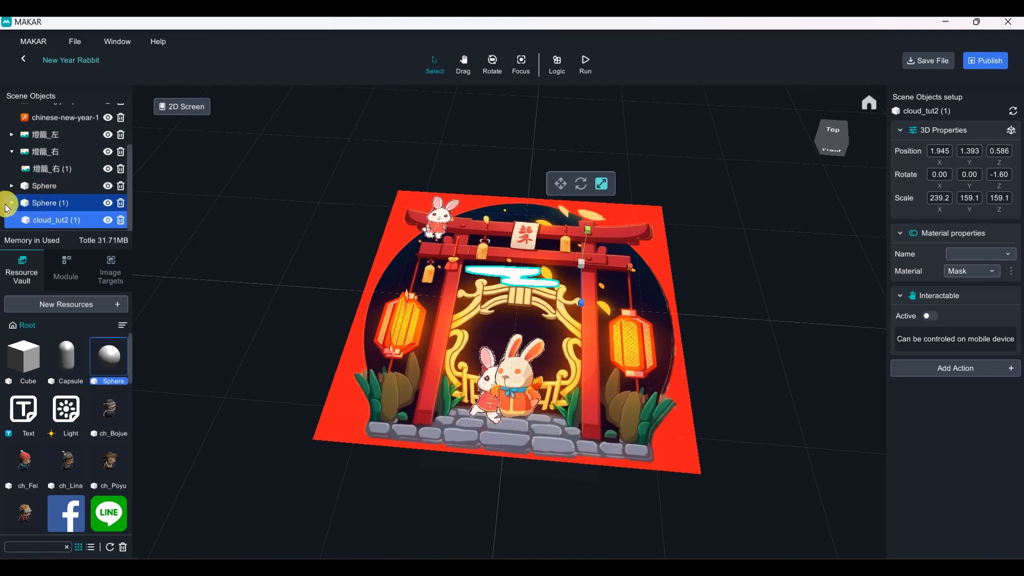
click(11, 203)
Rename the duplicated sphere as Sphere 2
click(66, 220)
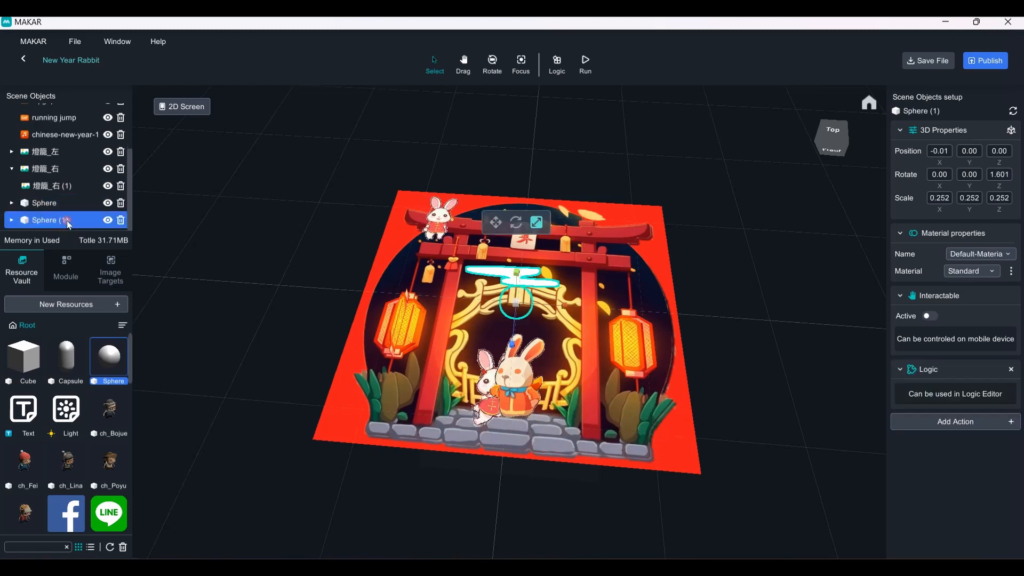
text(Sphere 2)
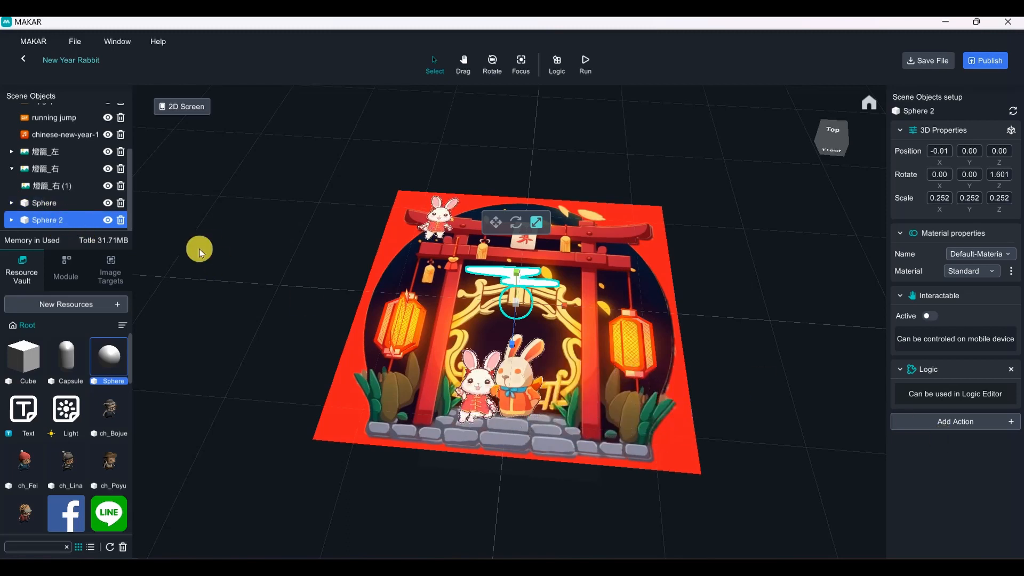
click(12, 219)
click(50, 219)
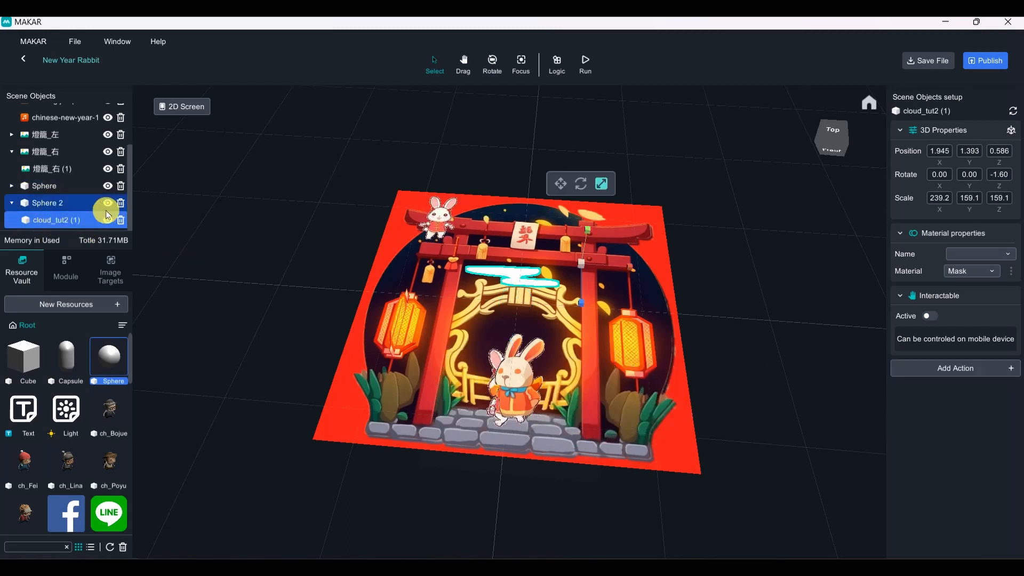
click(54, 204)
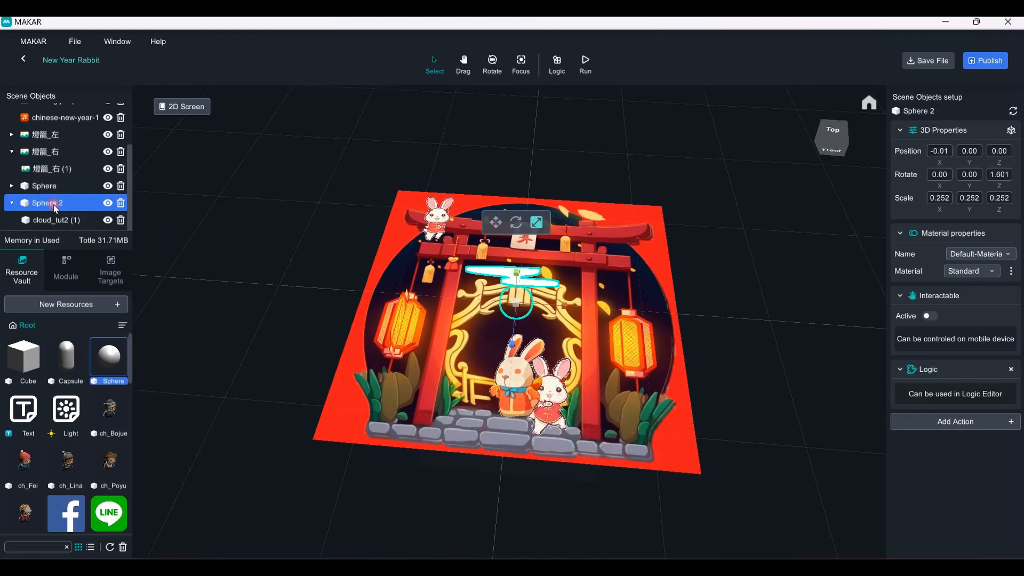
click(12, 203)
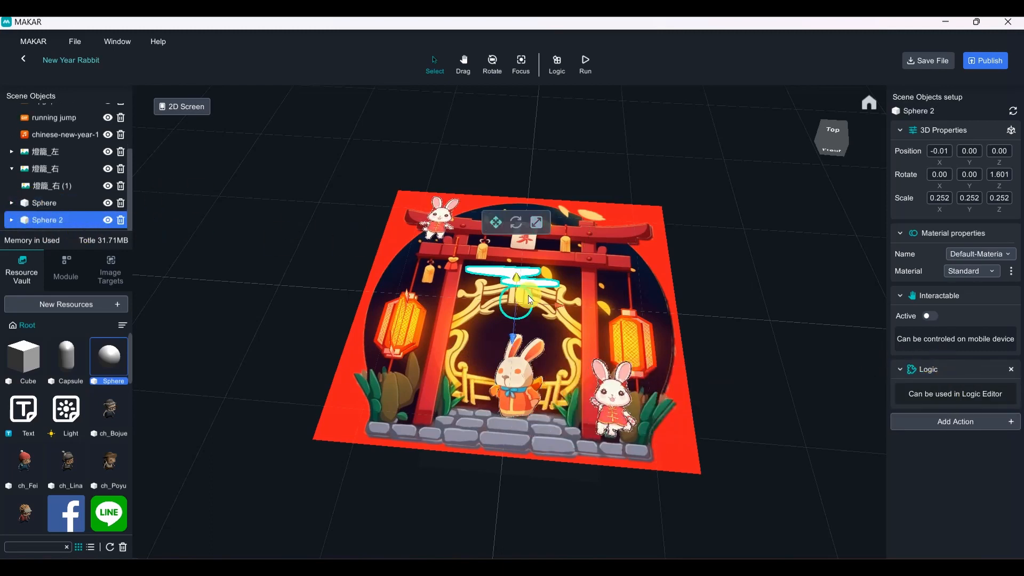
Move Sphere 2 with its cloud to about X 0.555 and Z -0.32, near the right-hand pillar of the gate
drag(559, 306, 627, 311)
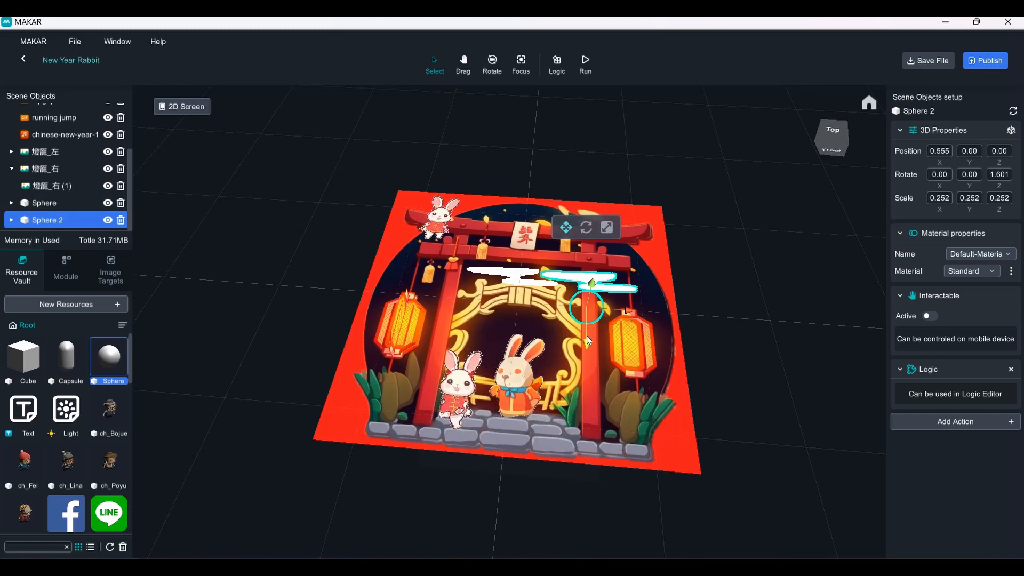
drag(587, 340, 587, 377)
right_drag(662, 392, 641, 216)
scroll(666, 346, up, 5)
scroll(666, 344, down, 6)
scroll(641, 217, up, 3)
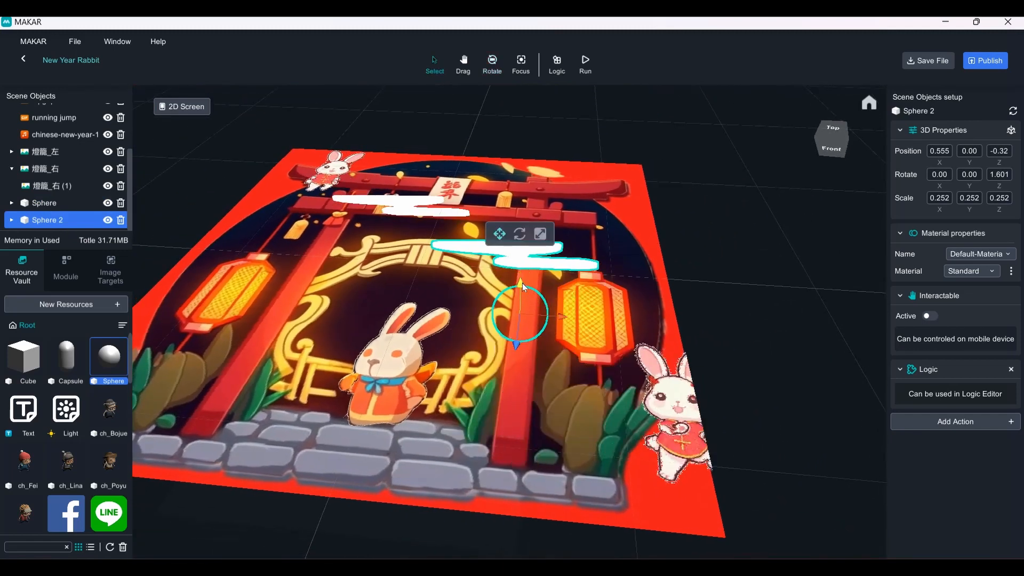
Move Sphere 2 with its cloud to about X 0.399 and Y -0.18, closer to the backdrop and the gate's centre
drag(523, 282, 527, 316)
right_drag(527, 315, 613, 197)
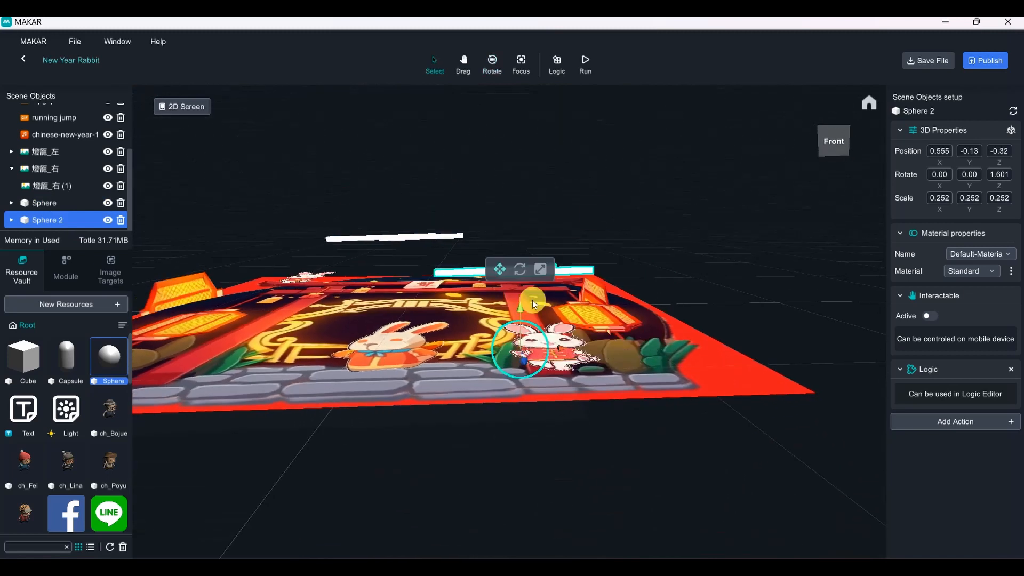
drag(518, 310, 520, 322)
right_drag(607, 298, 626, 365)
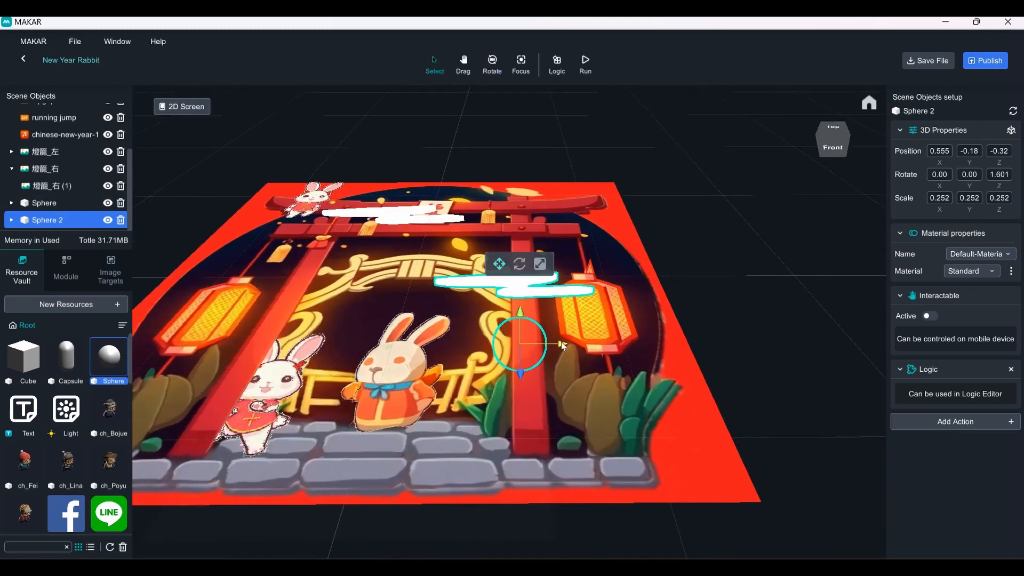
drag(562, 342, 531, 344)
mouse_move(587, 346)
right_down()
mouse_move(596, 386)
mouse_move(600, 337)
right_up()
Rotate Sphere 2 with its cloud to about -81.2° around Z, so the cloud stands beside the right-hand lantern
key(e)
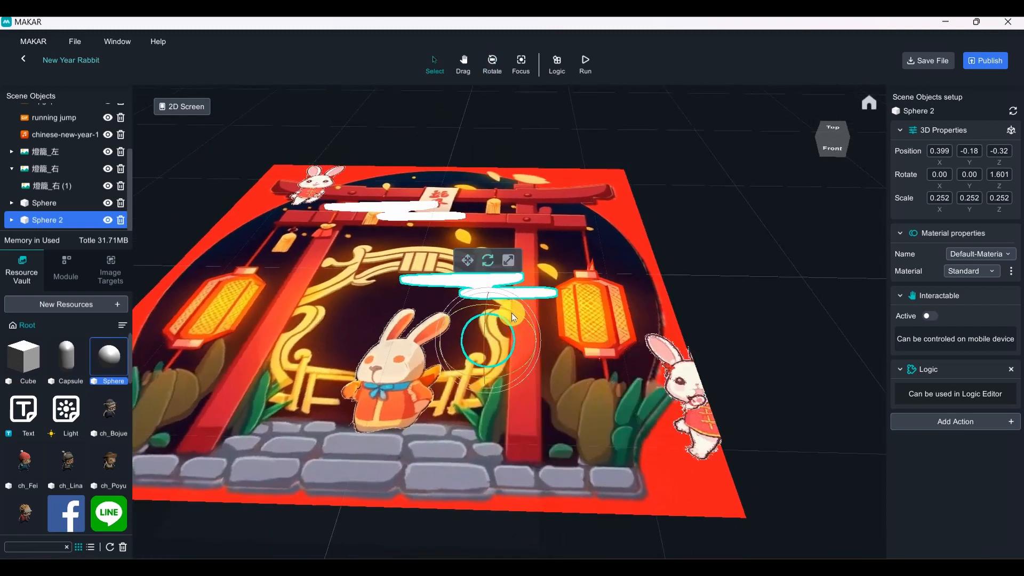
drag(510, 308, 606, 403)
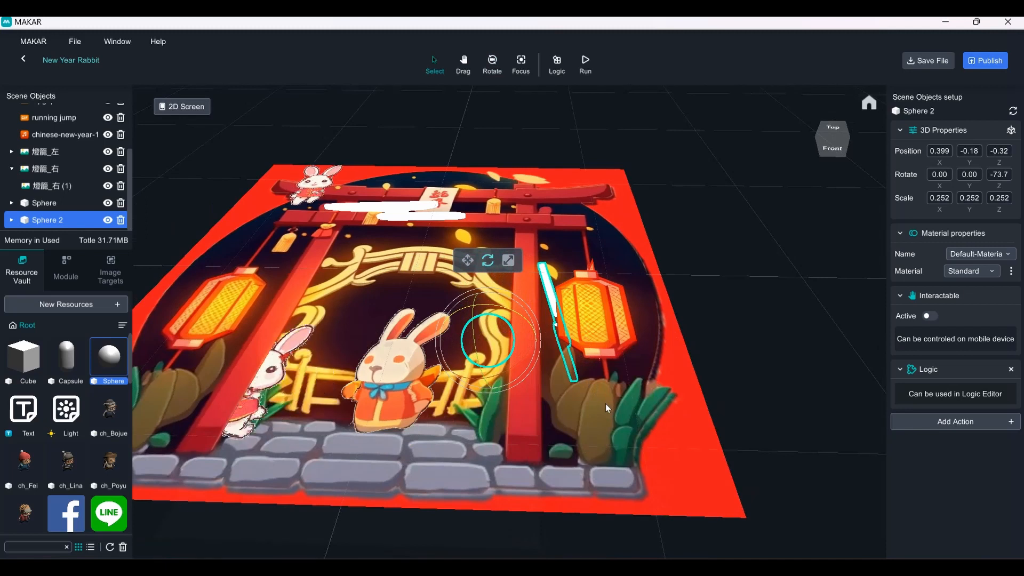
right_drag(606, 403, 613, 318)
drag(612, 318, 638, 222)
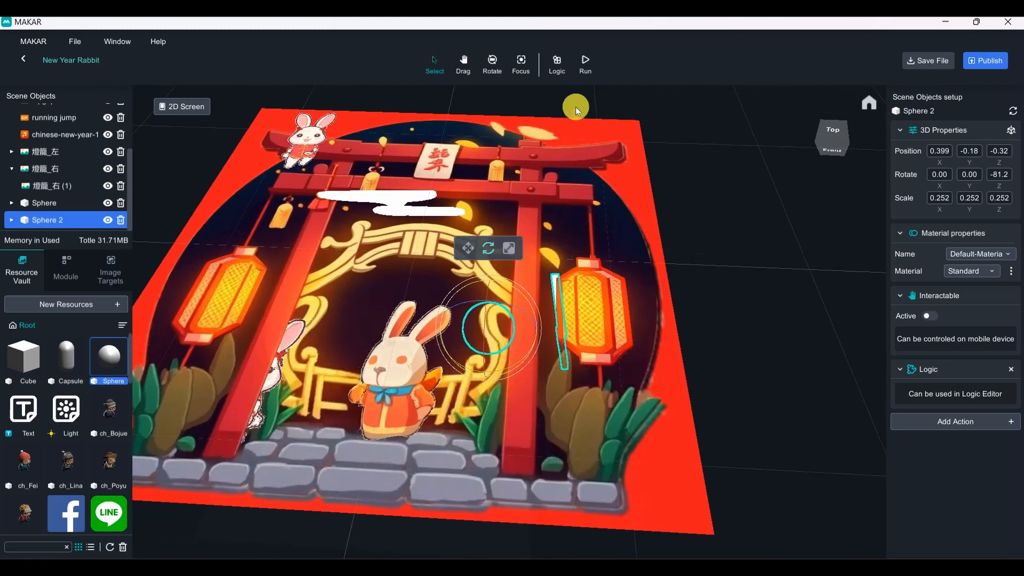
Add a logic block that turns an item around an axis over time, with Sphere as the item and clockwise direction
click(559, 74)
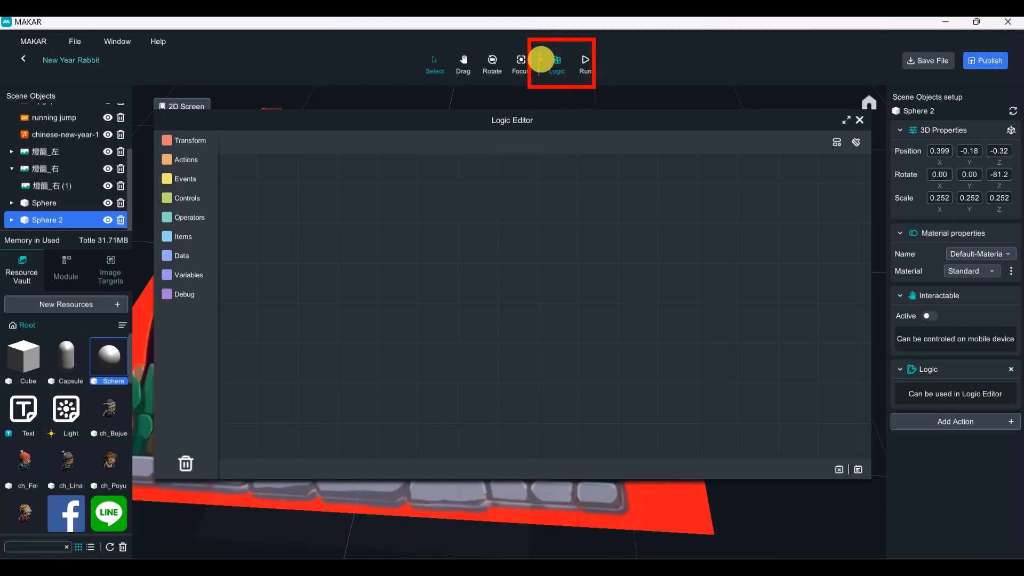
drag(565, 132, 574, 133)
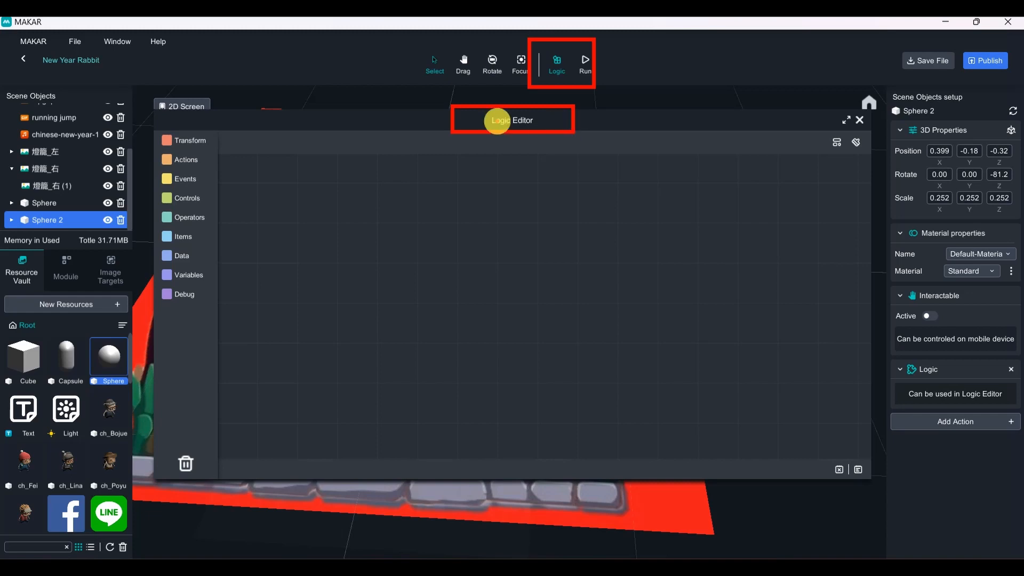
click(191, 140)
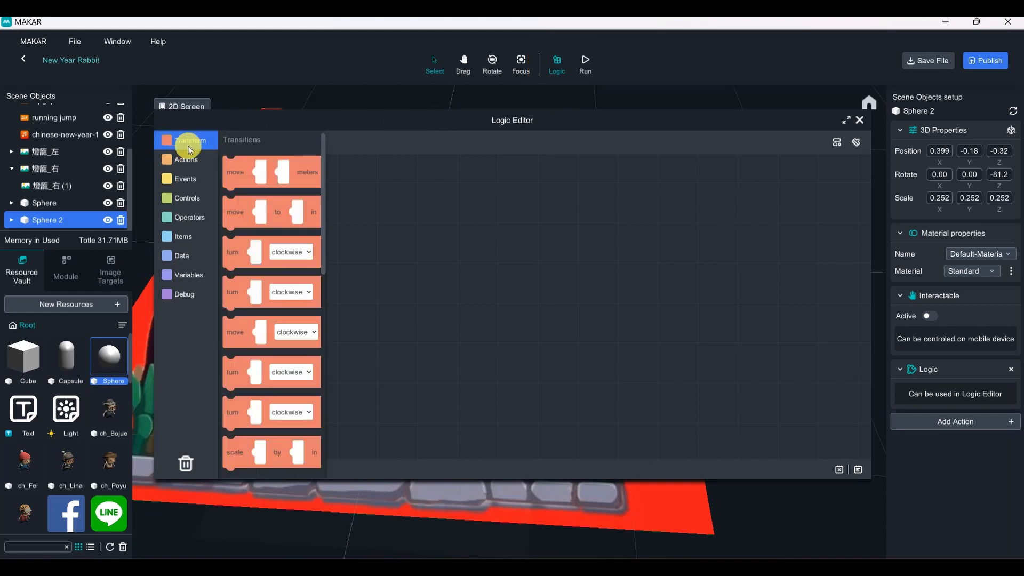
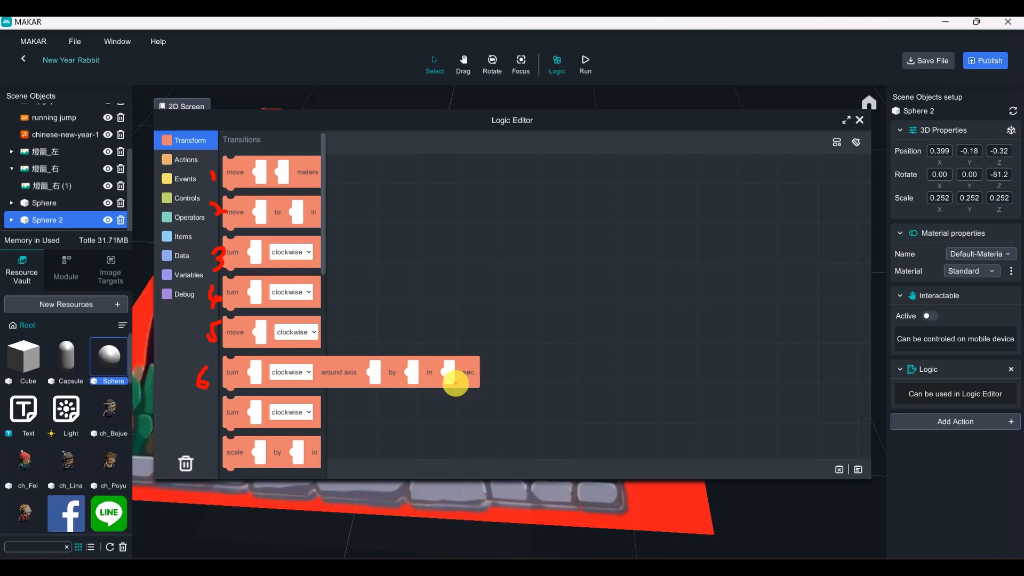
drag(267, 369, 296, 253)
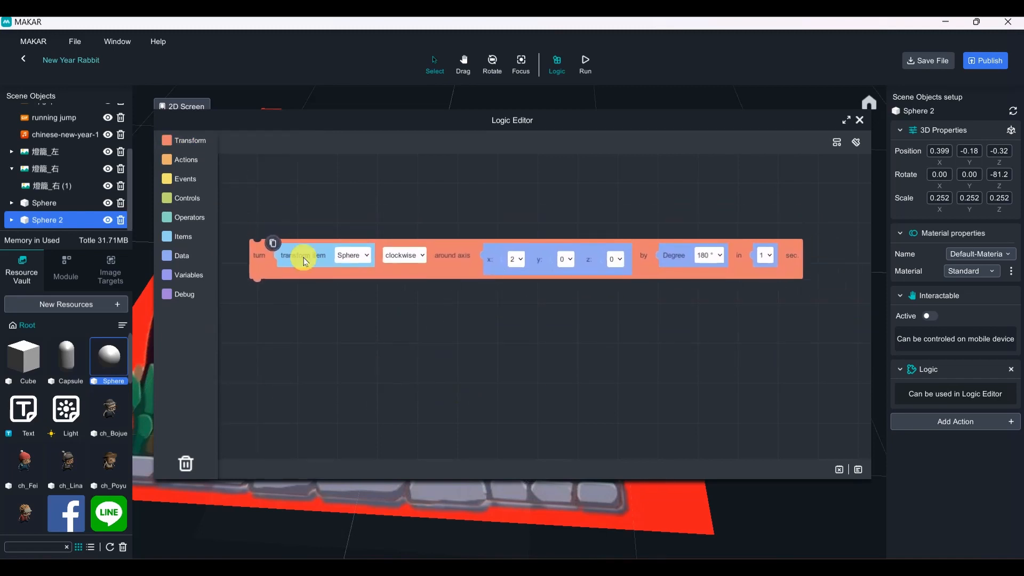
click(342, 256)
click(351, 276)
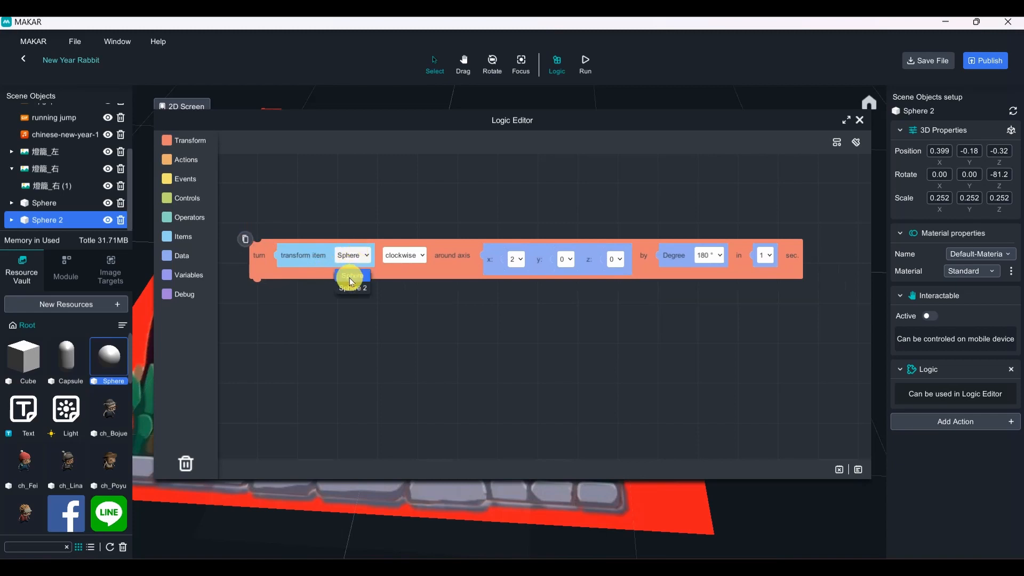
click(352, 259)
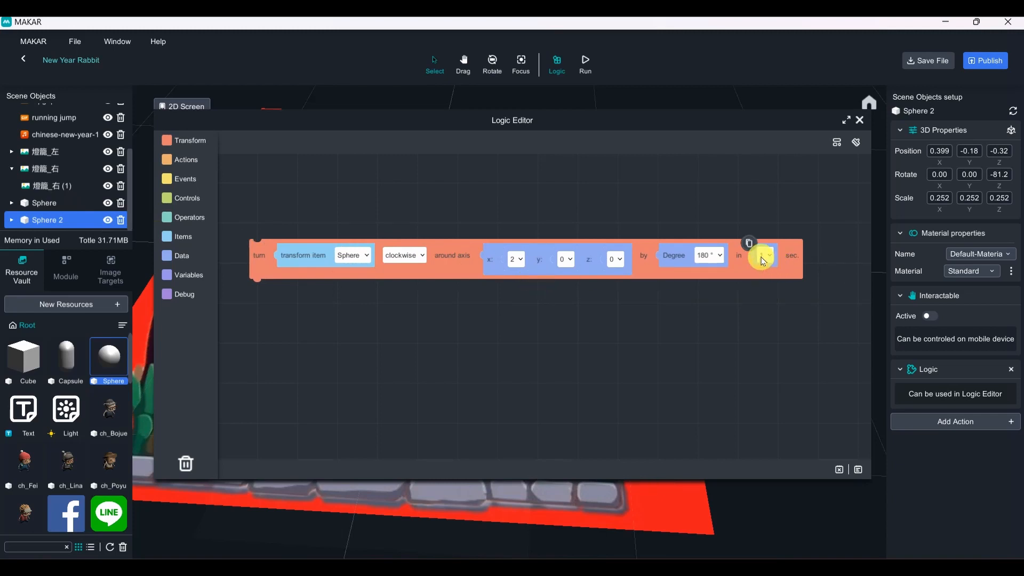
click(416, 256)
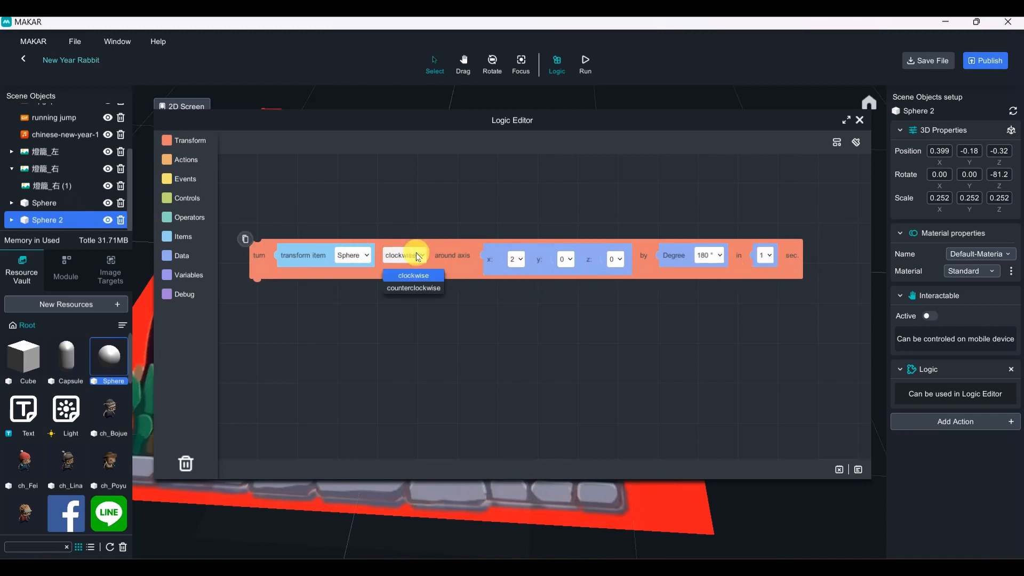
click(420, 257)
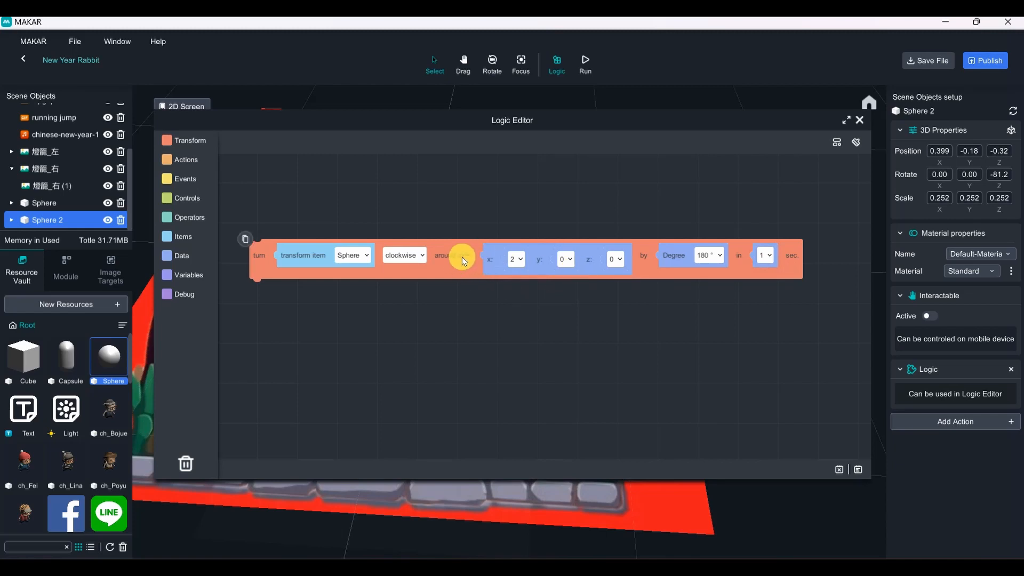
Set the turn block's rotation axis to X 0 and Z 2
click(515, 261)
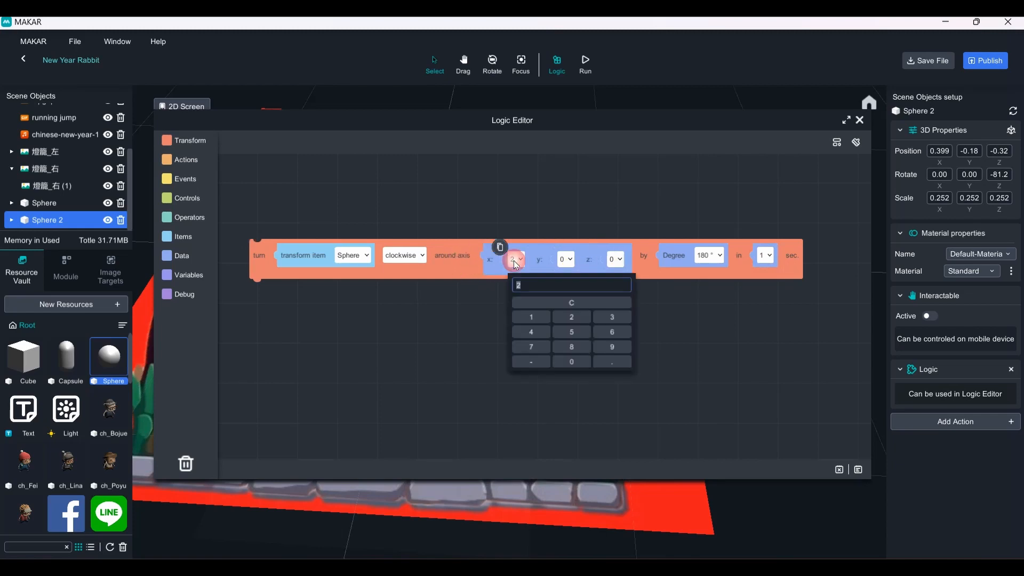
text(0)
key(Return)
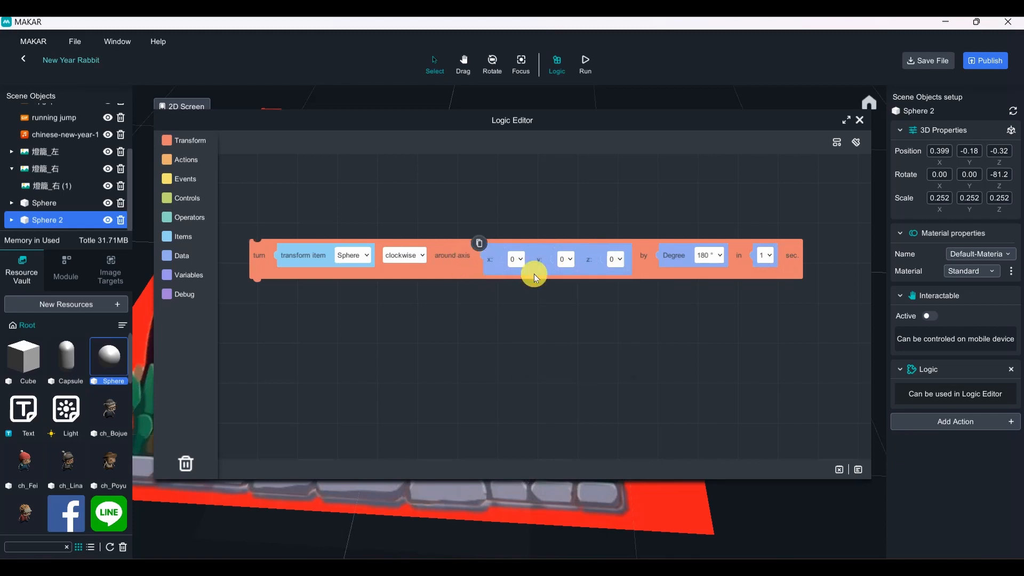
click(615, 261)
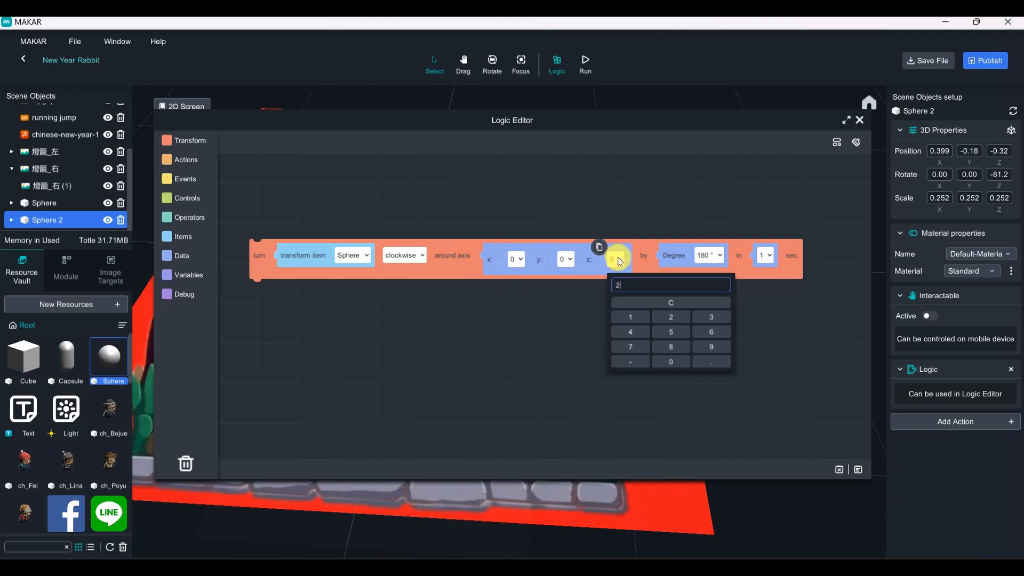
key(Return)
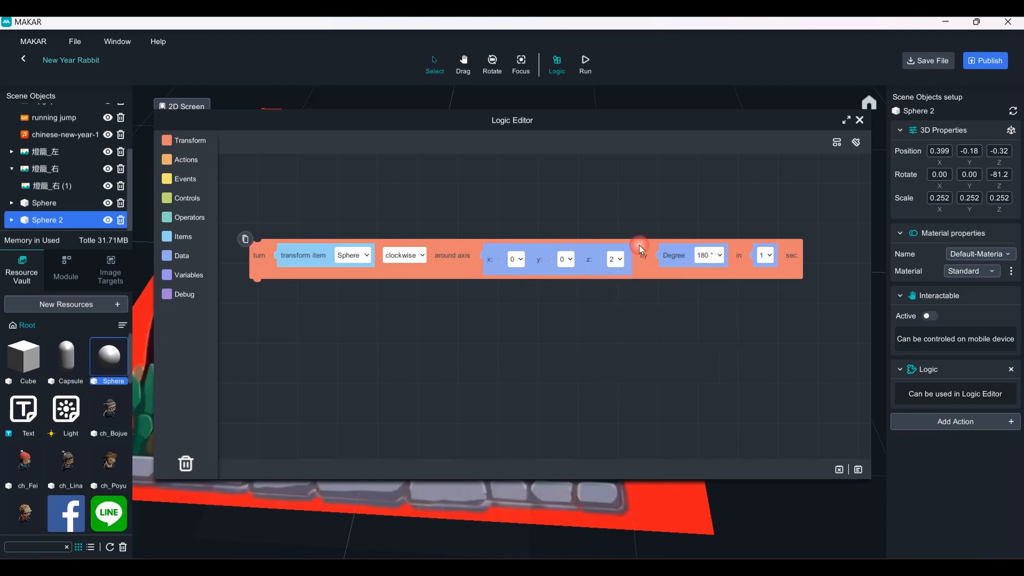
Set the turn block to rotate by 360° in 3 seconds
click(707, 259)
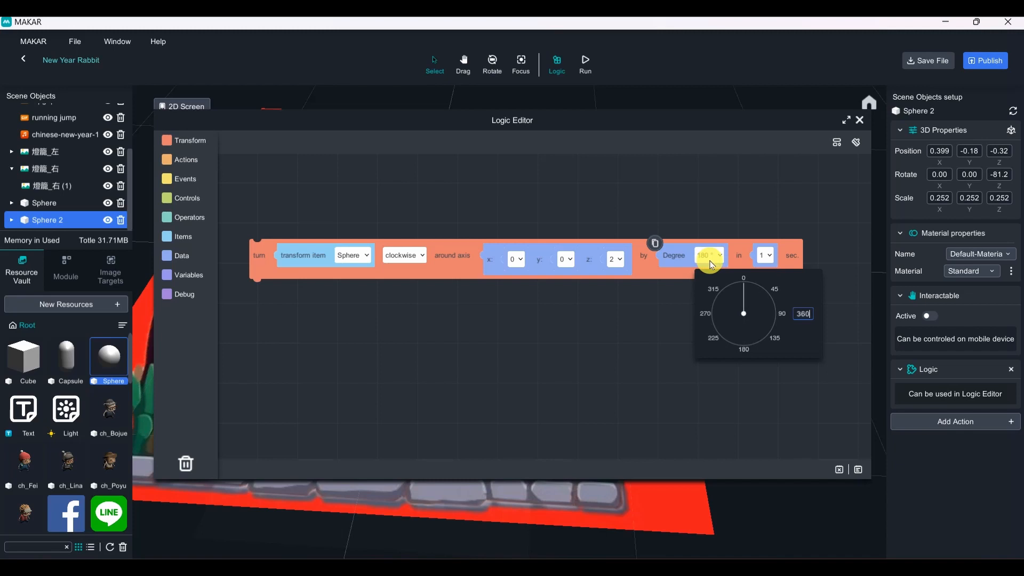
text(360)
key(Return)
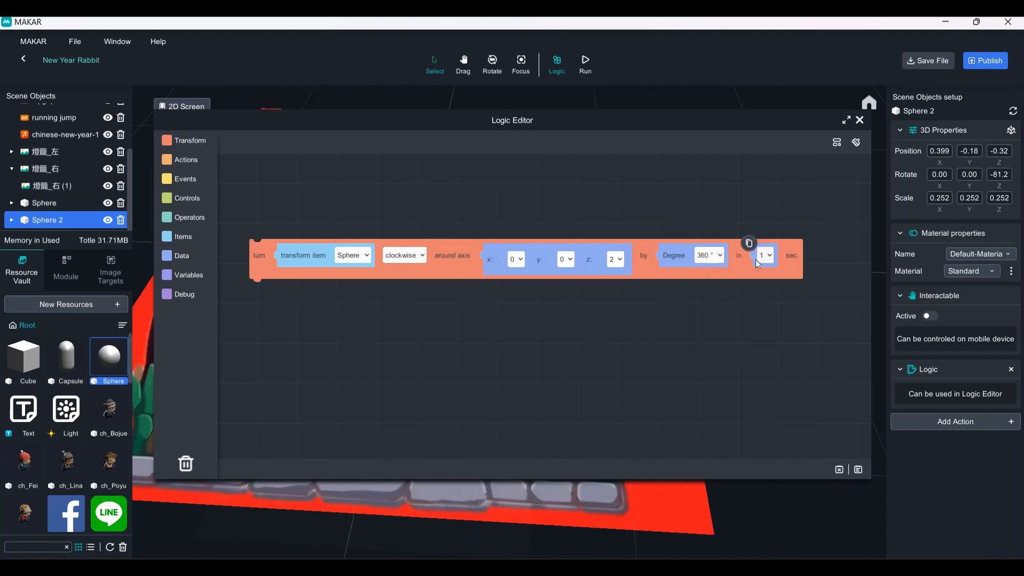
click(765, 257)
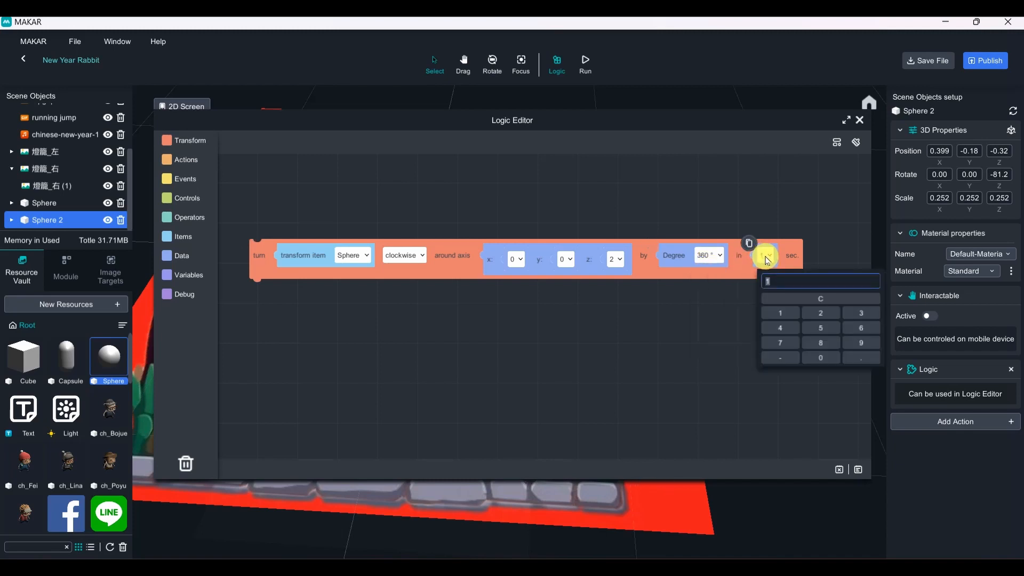
text(3)
key(Return)
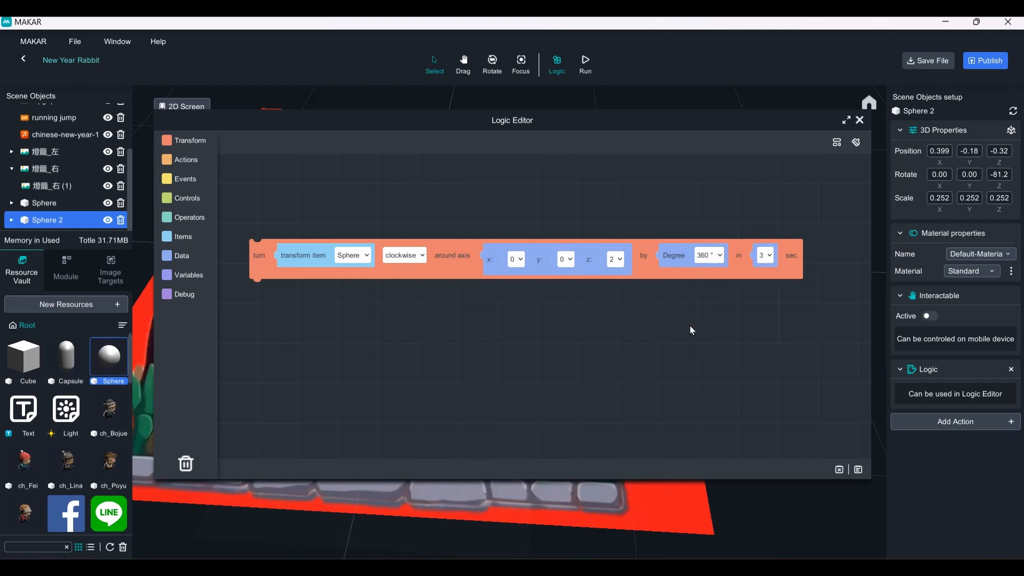
Close the Logic Editor, run the scene to preview the cloud's rotation, and stop the preview
click(859, 120)
click(838, 130)
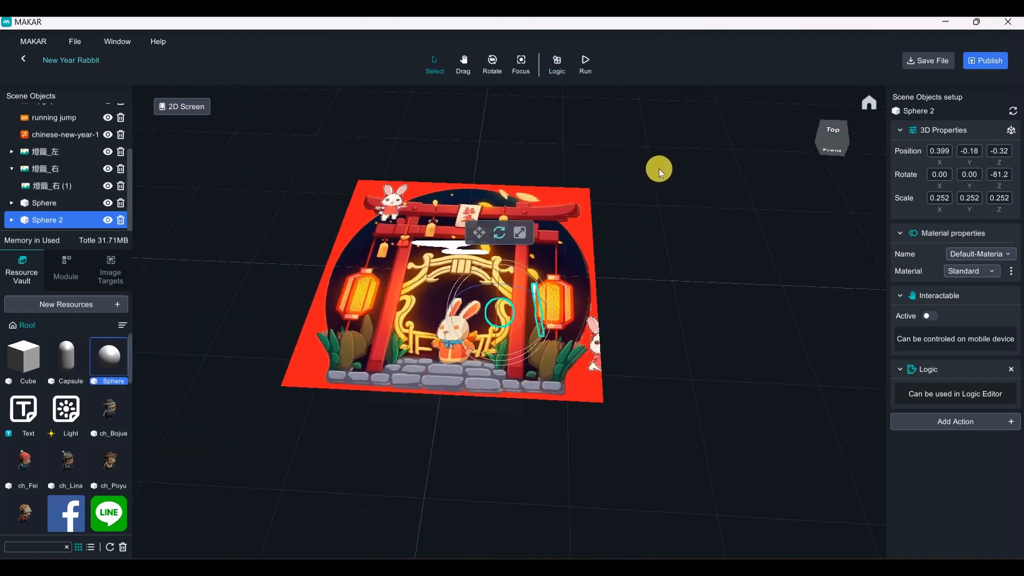
click(586, 62)
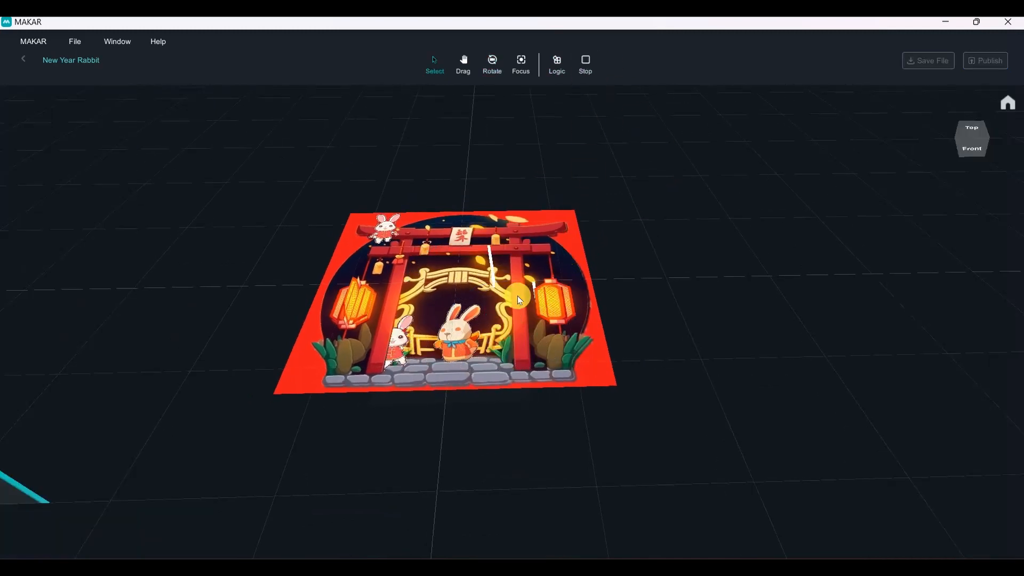
drag(551, 244, 611, 95)
click(585, 64)
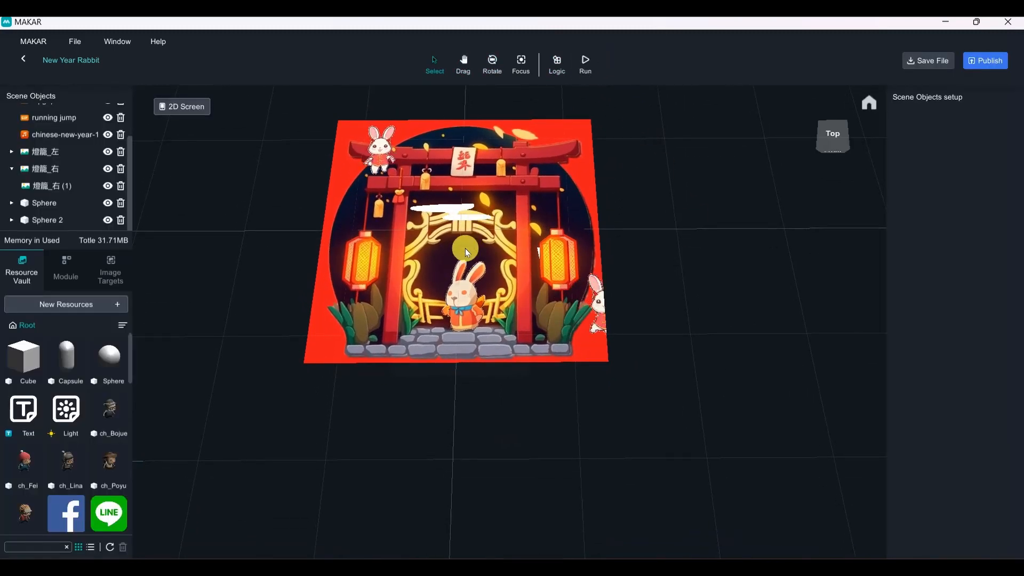
Wrap Sphere's turn block in a forever loop in the Logic Editor
click(554, 65)
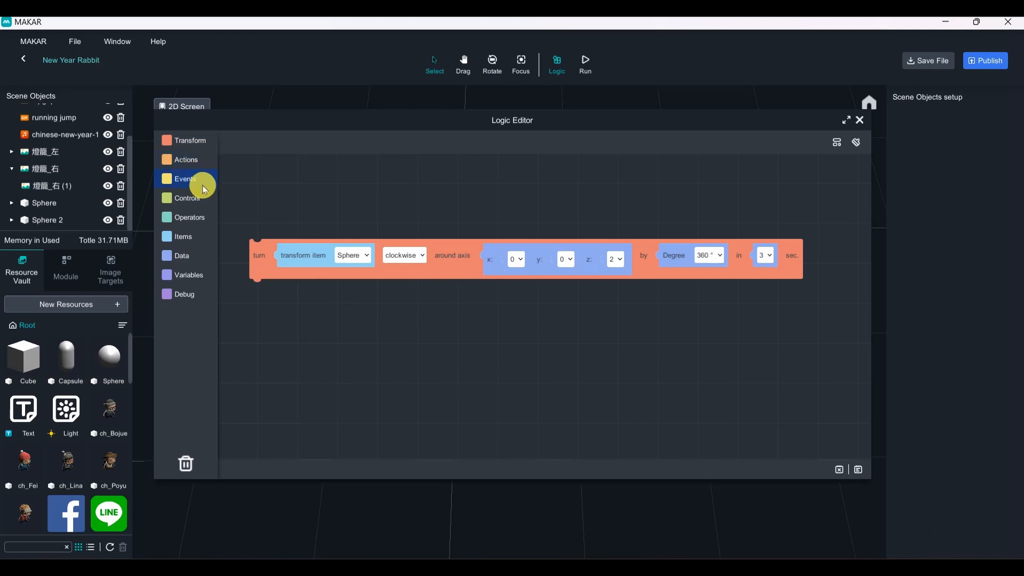
click(204, 167)
click(190, 199)
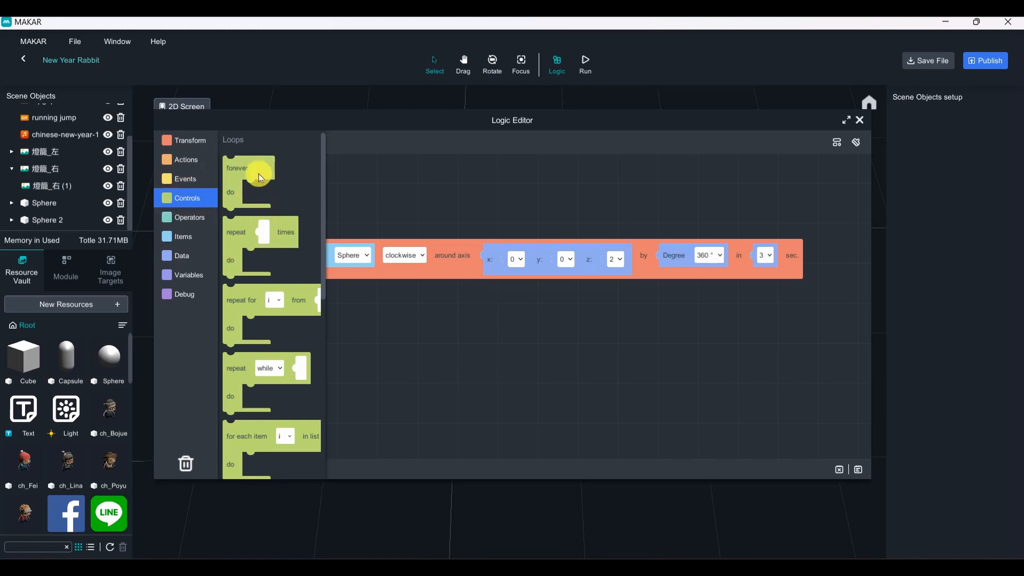
drag(257, 169, 276, 187)
drag(251, 247, 276, 231)
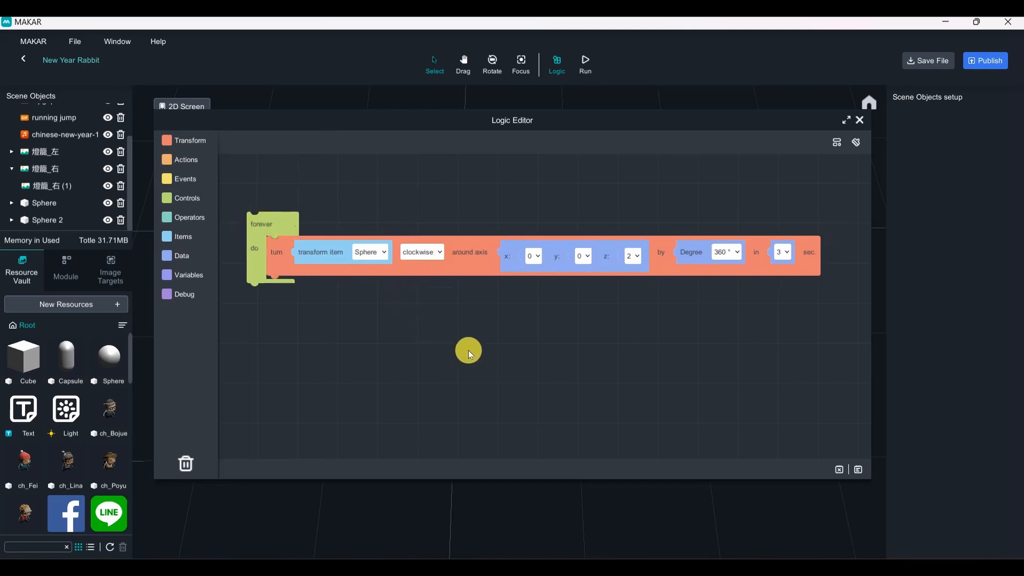
Duplicate the forever loop as a separate block below the original and set the copy's transform item to Sphere 2
click(238, 211)
drag(291, 244, 287, 289)
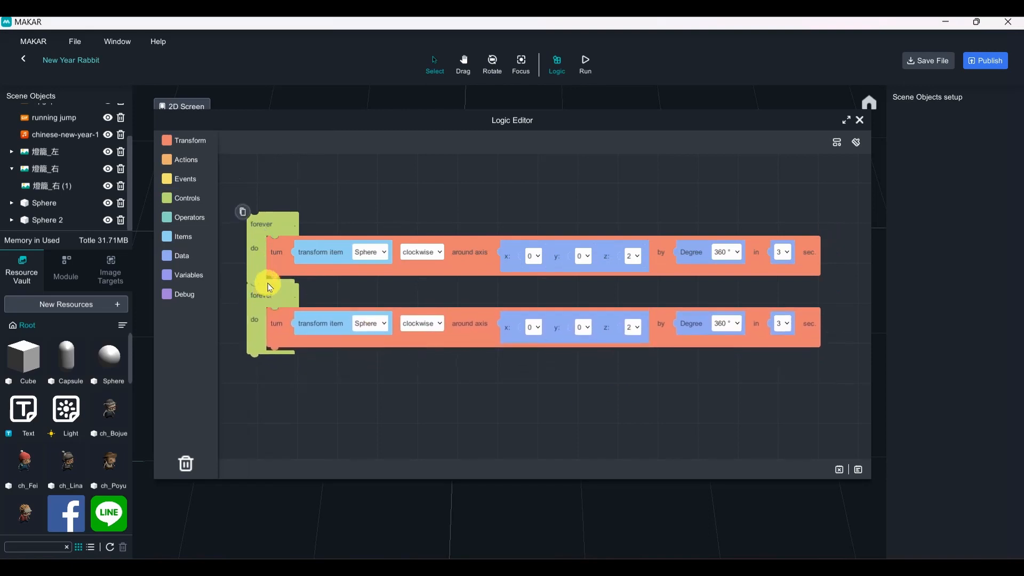
click(281, 296)
click(351, 243)
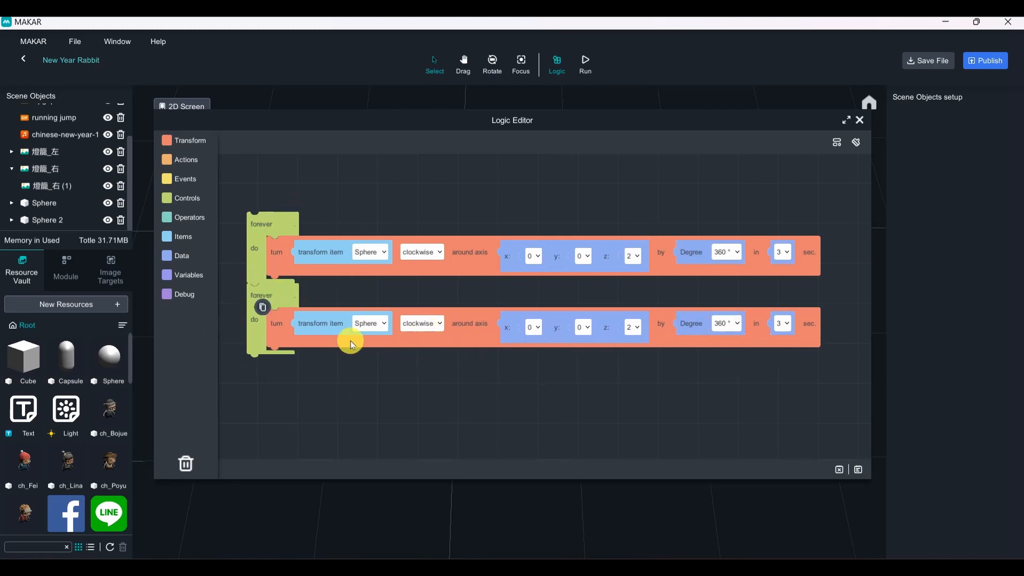
click(279, 316)
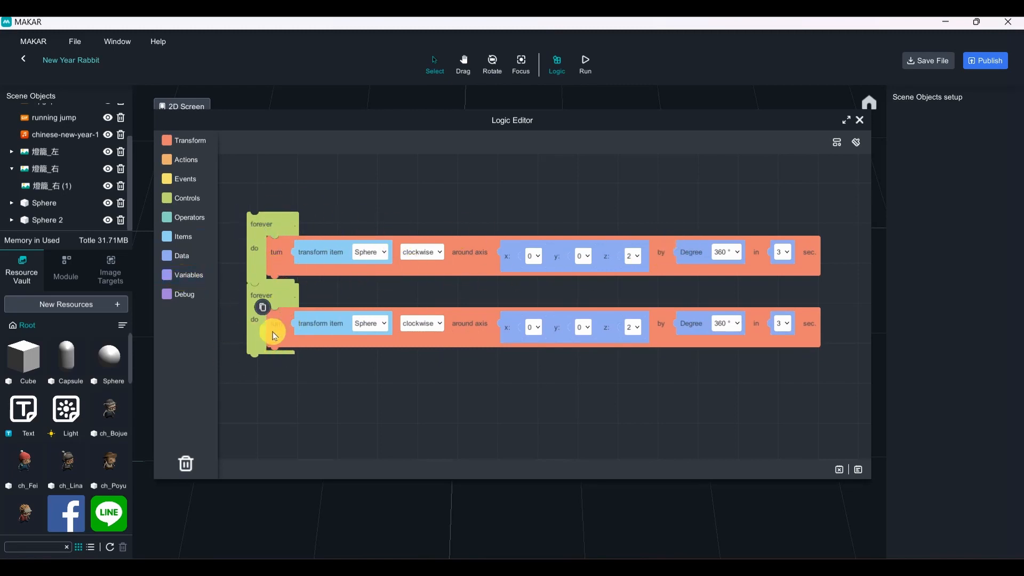
drag(279, 311, 282, 340)
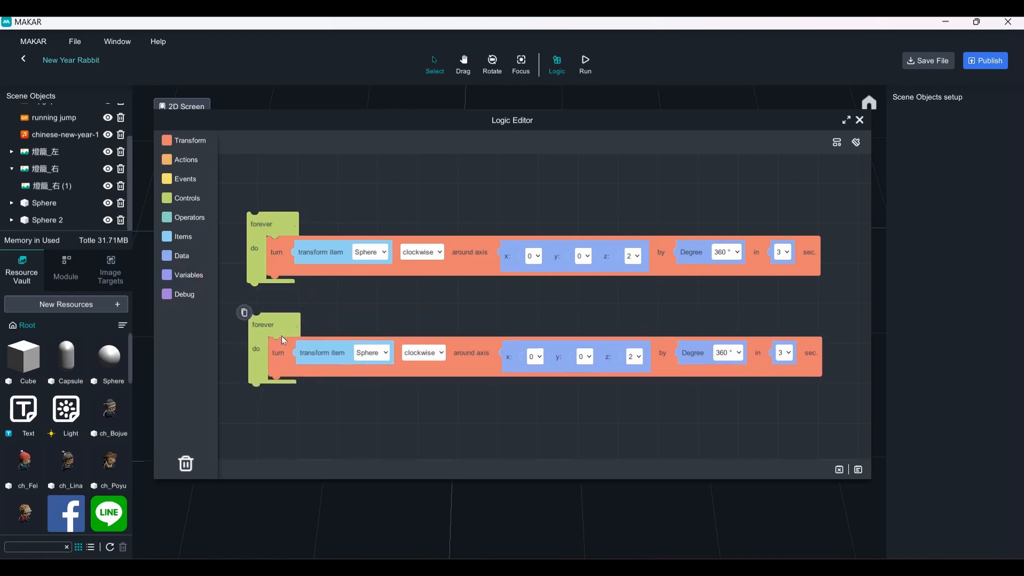
click(379, 356)
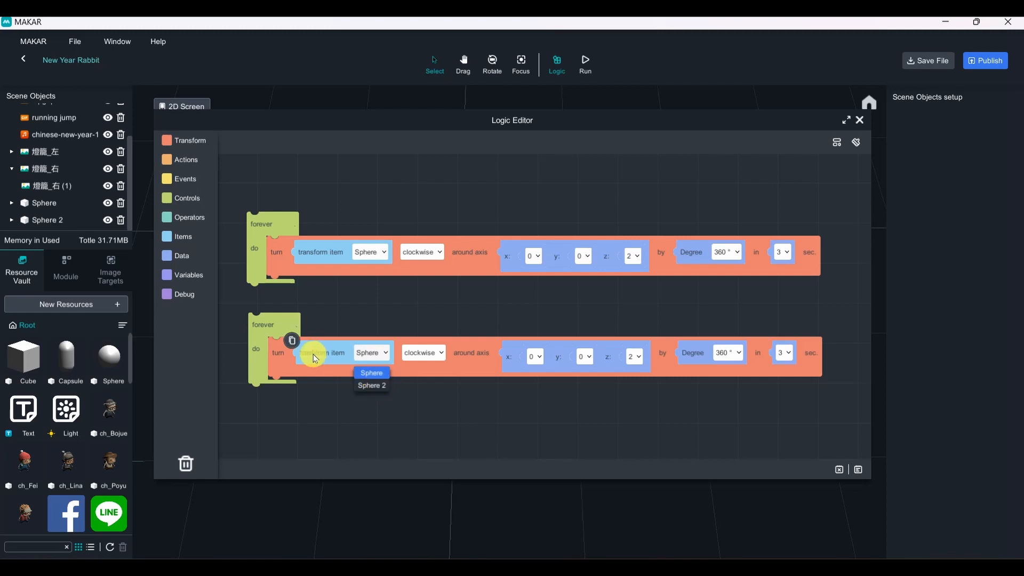
click(372, 386)
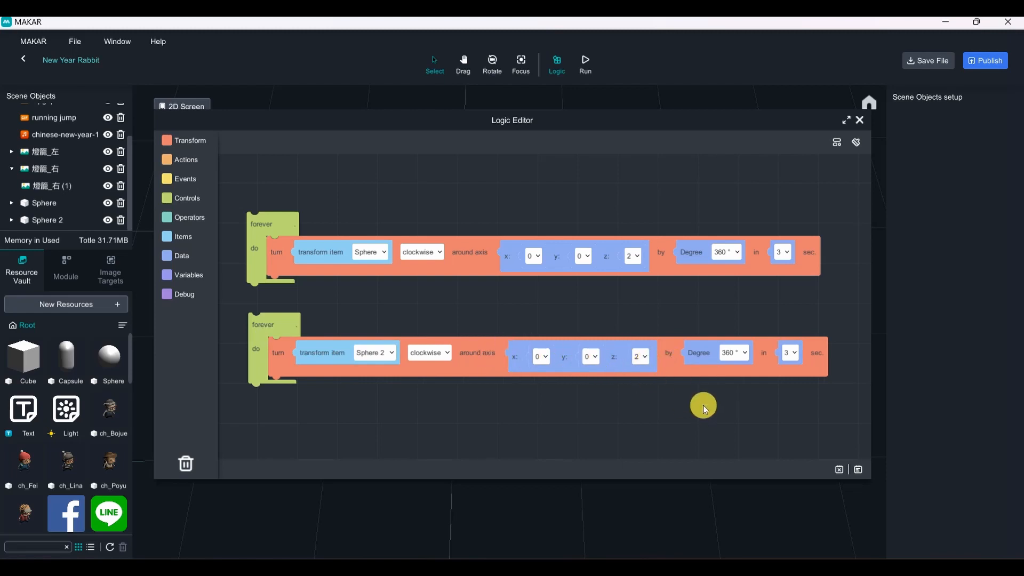
Close the Logic Editor and run the scene to preview both clouds rotating
click(859, 120)
click(589, 65)
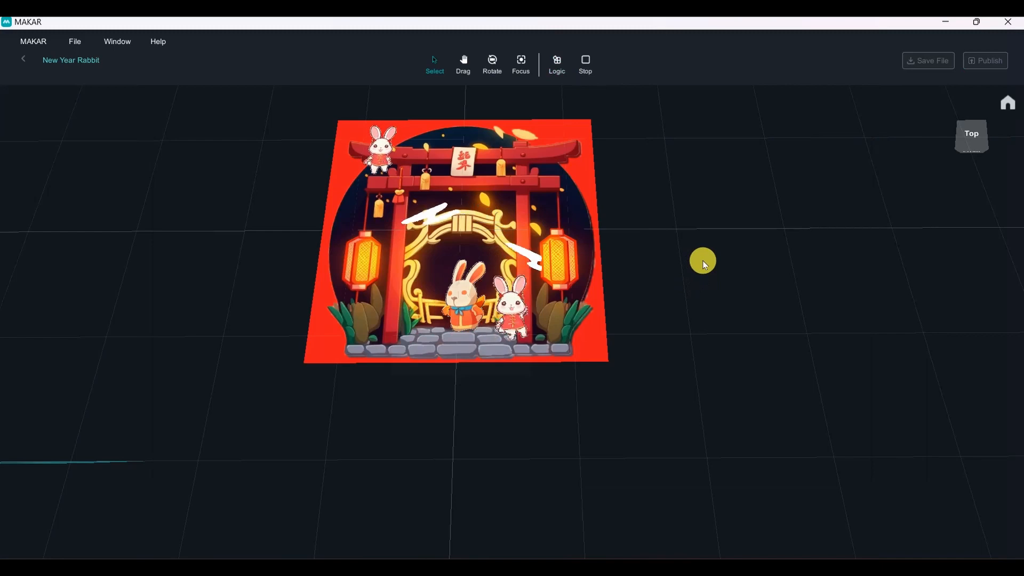
Stop the preview and review the two forever loops in the Logic Editor
click(594, 60)
click(555, 63)
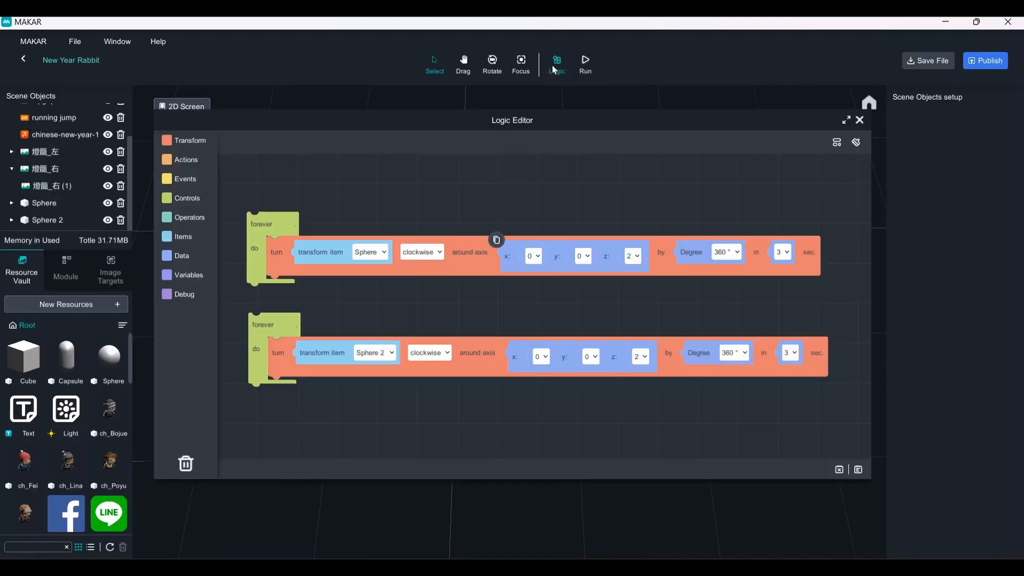
click(859, 119)
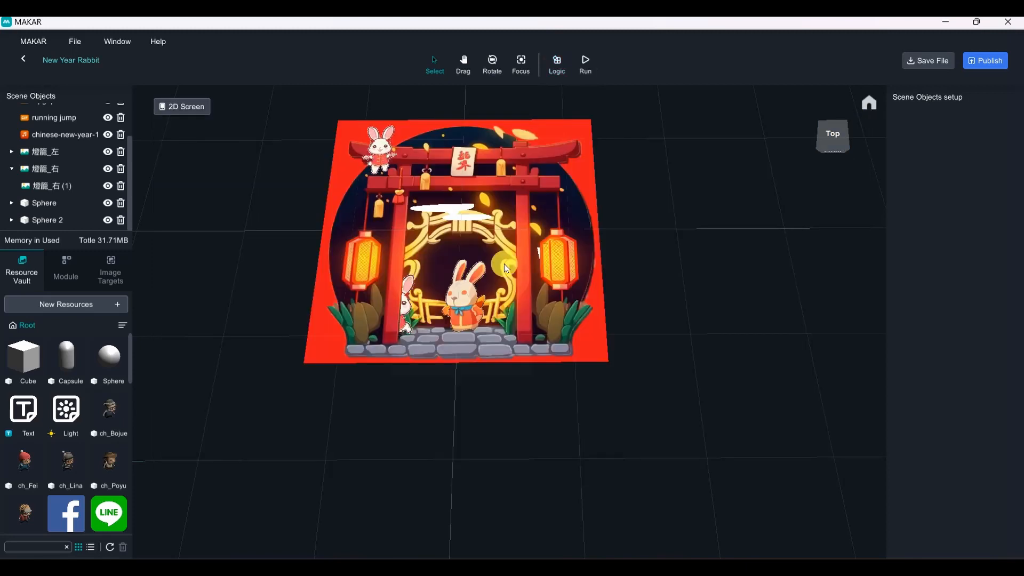
Try rotating Sphere 2 about the Z axis to about -112°
click(536, 252)
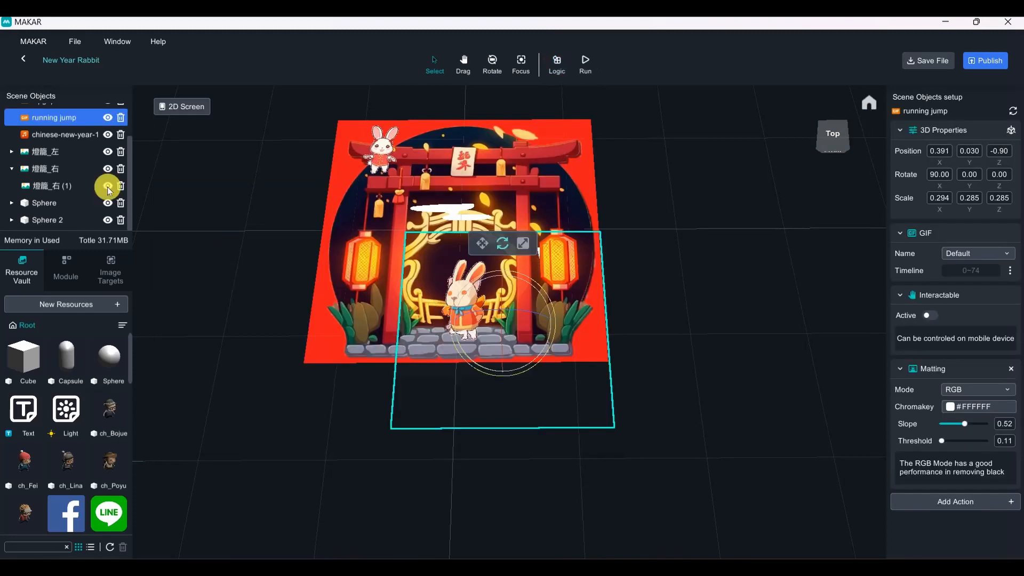
click(56, 221)
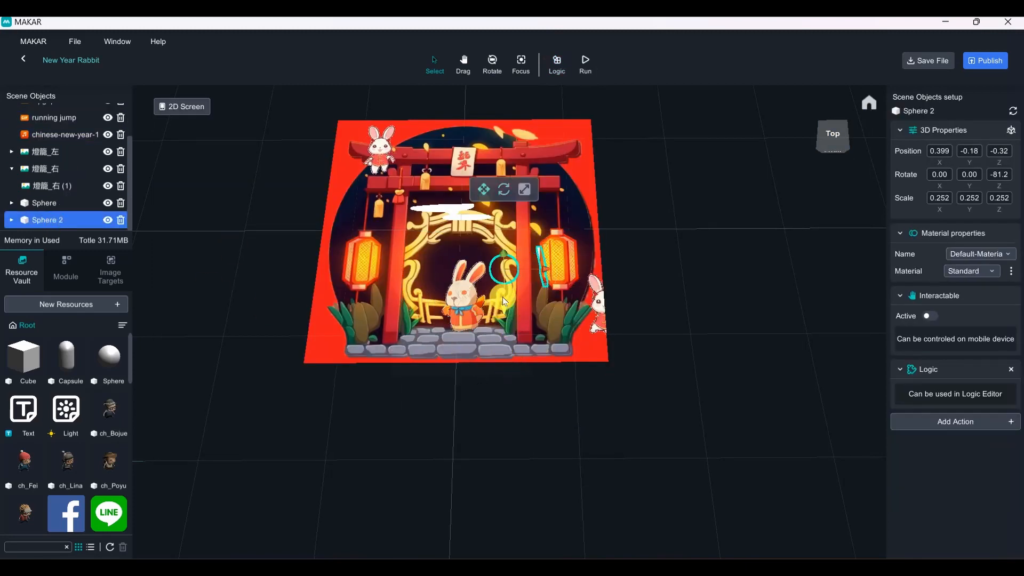
drag(542, 266, 557, 260)
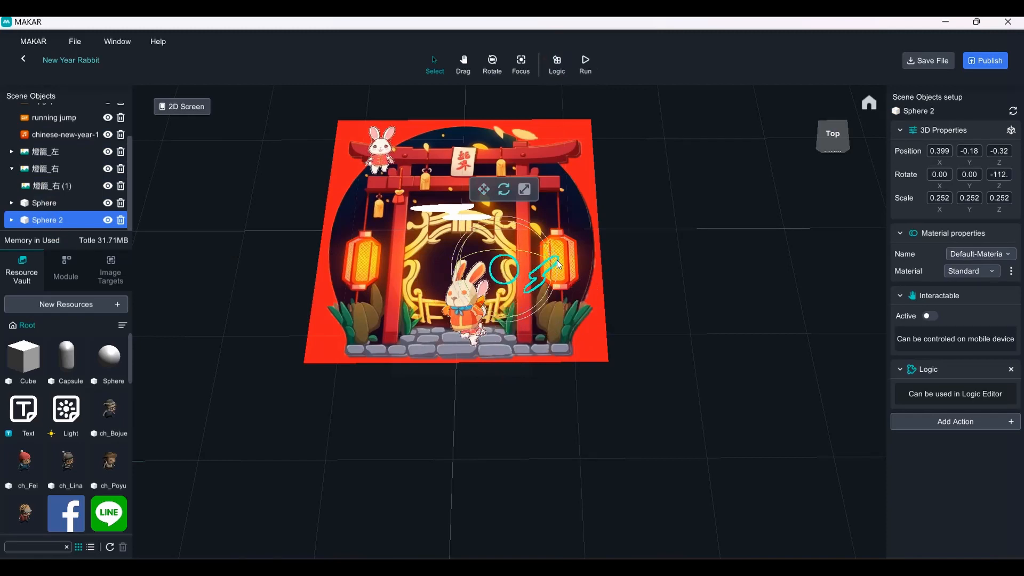
right_drag(556, 260, 553, 187)
right_drag(567, 345, 567, 488)
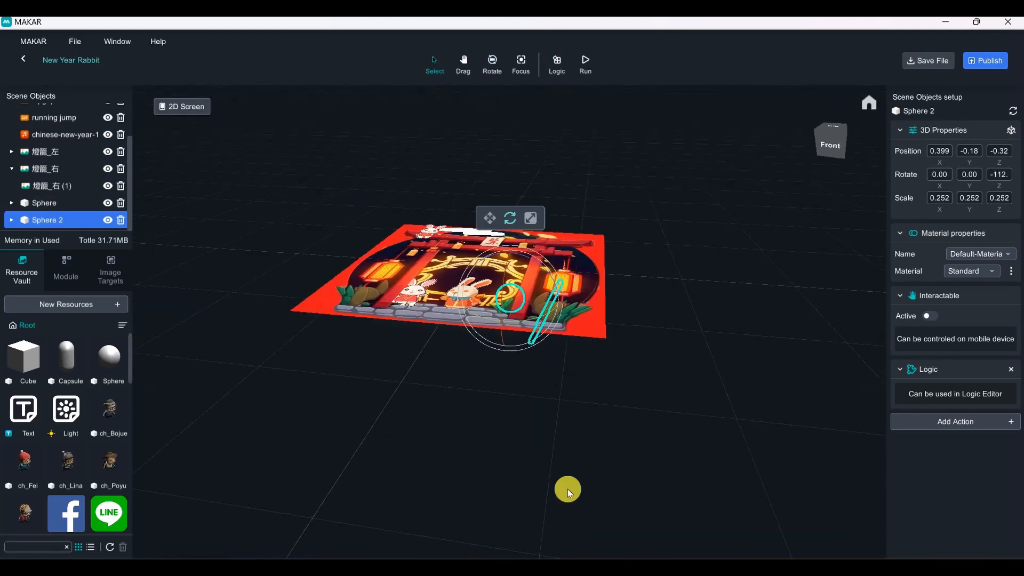
Run the scene to preview the clouds' rotation from above, and stop the preview
click(586, 68)
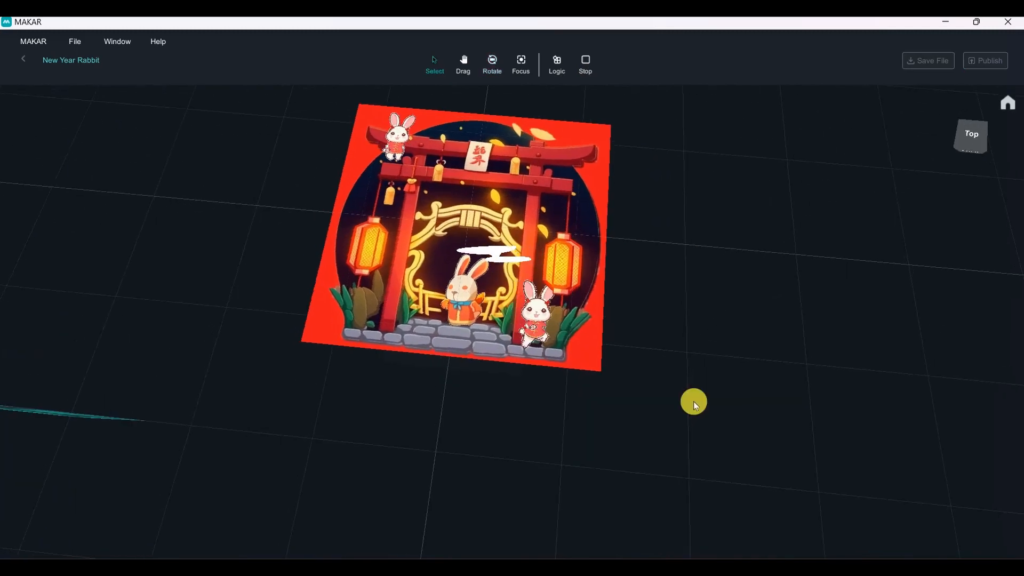
right_drag(694, 401, 677, 264)
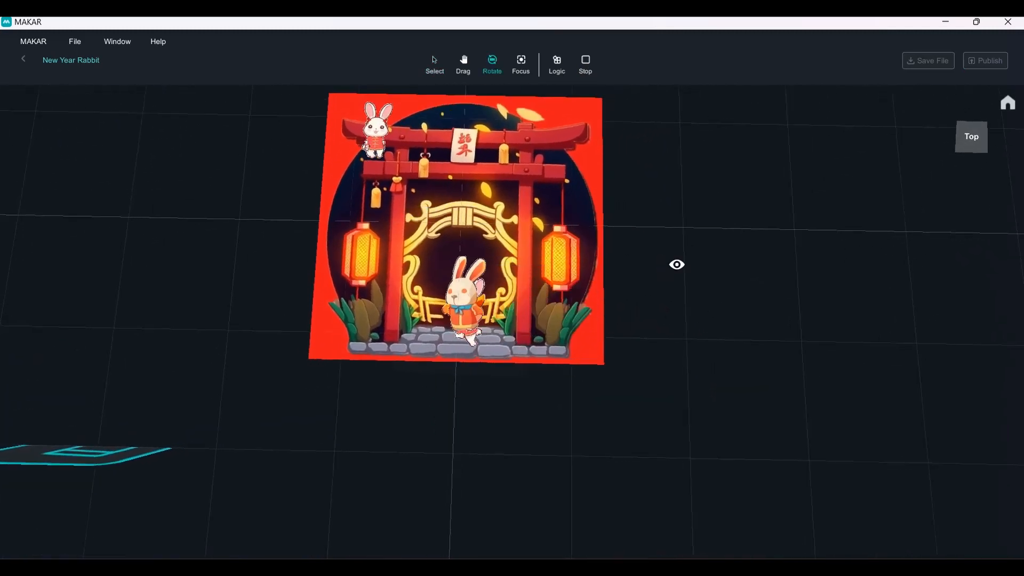
click(587, 62)
click(561, 62)
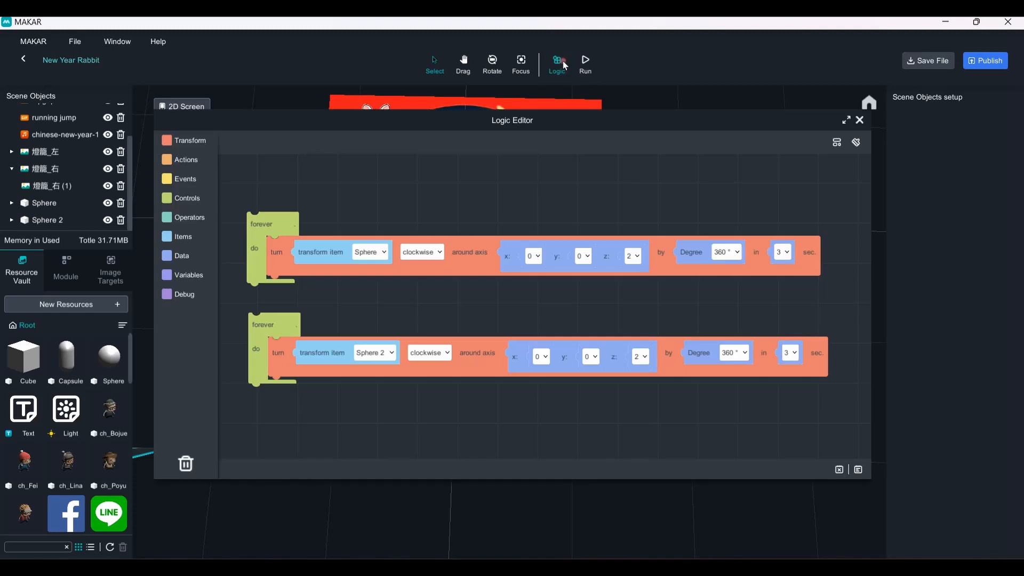
click(791, 355)
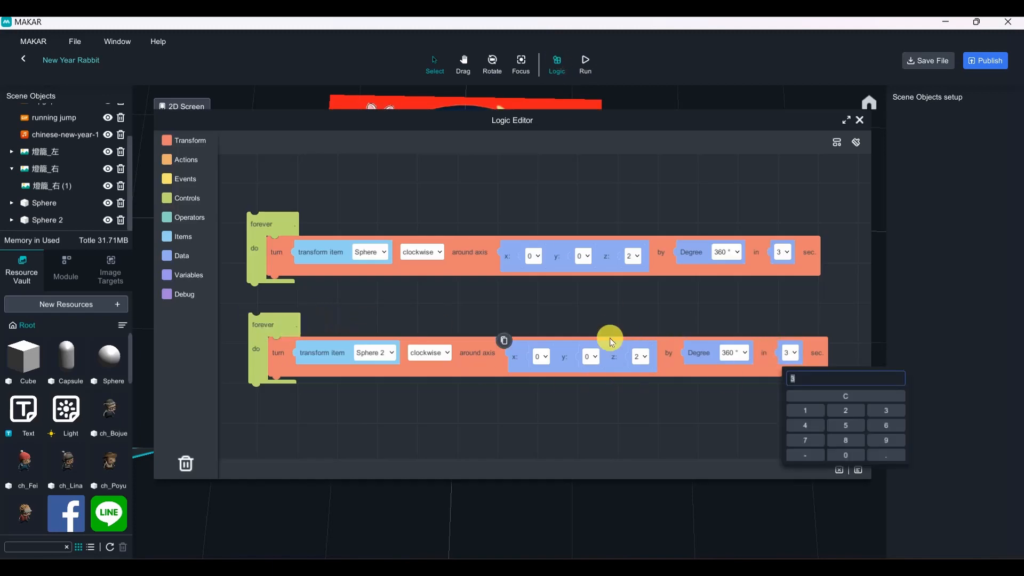
click(859, 120)
click(860, 121)
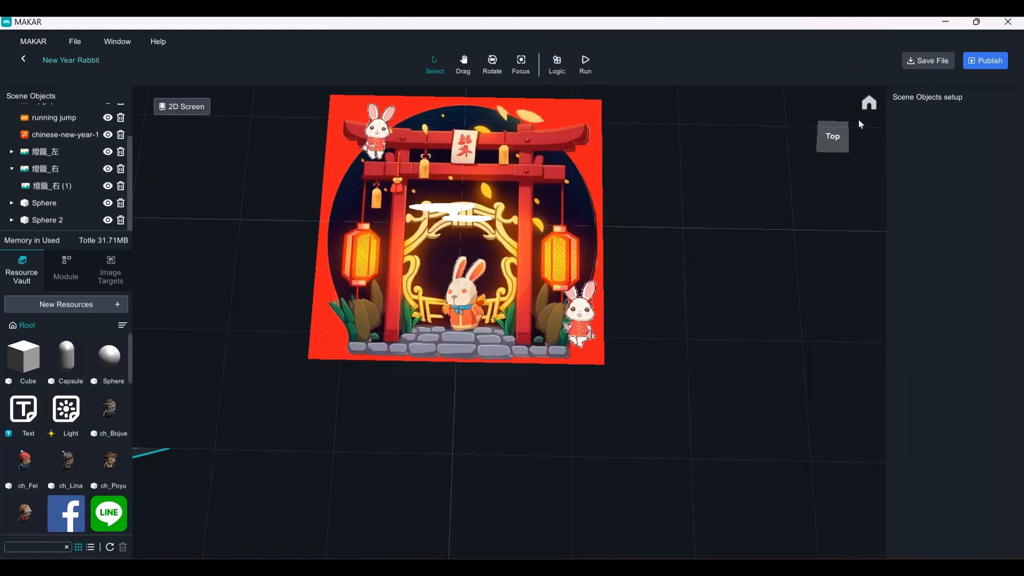
Rotate Sphere 2 about the Z axis to about -95.1°
click(468, 296)
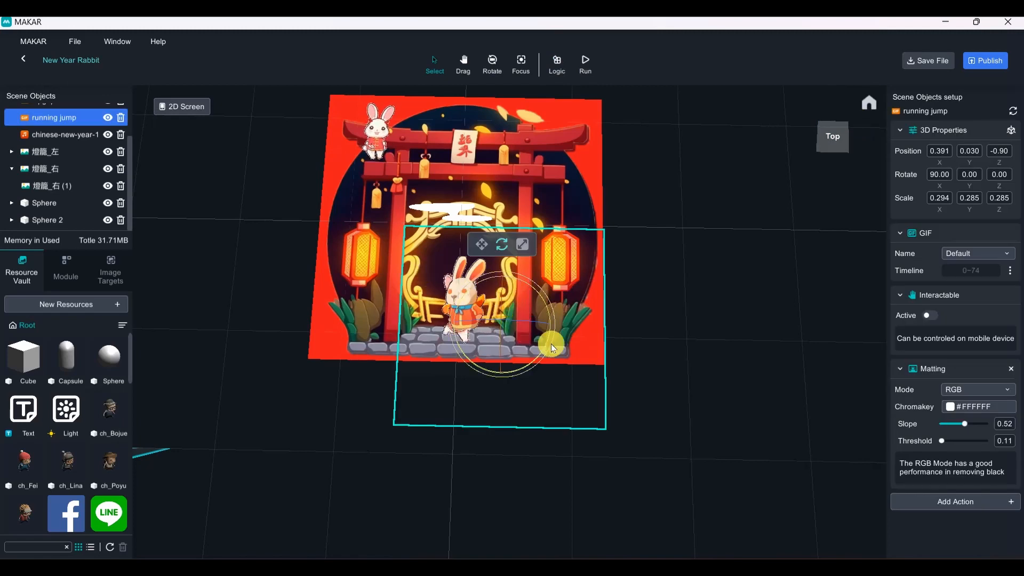
click(43, 217)
right_drag(546, 336, 561, 272)
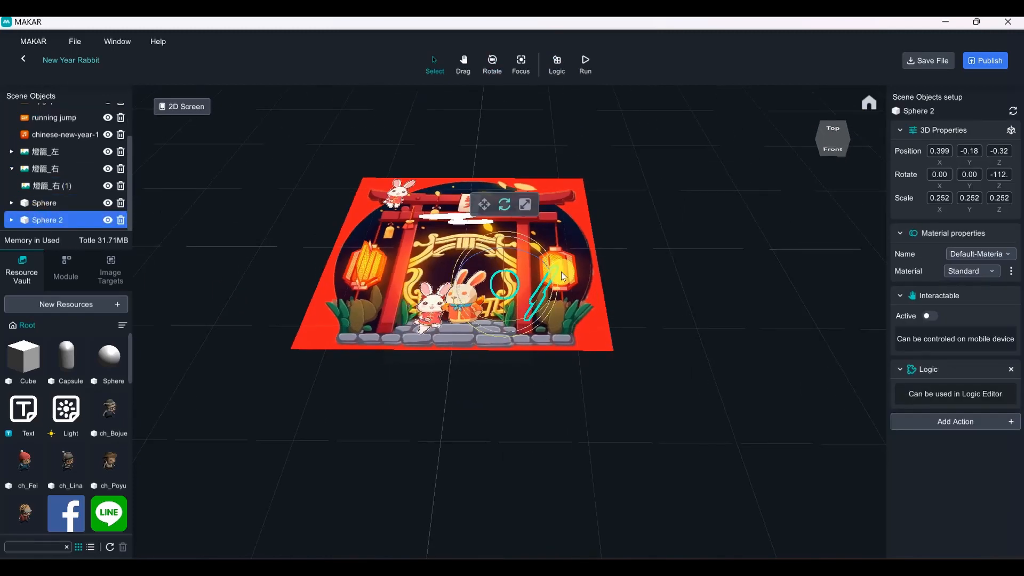
right_drag(507, 248, 633, 358)
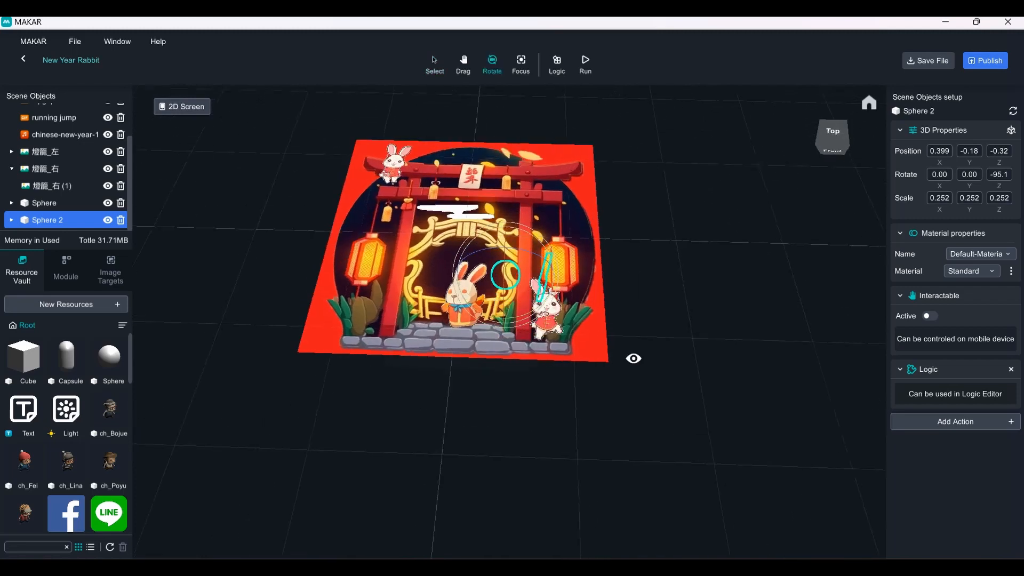
click(629, 356)
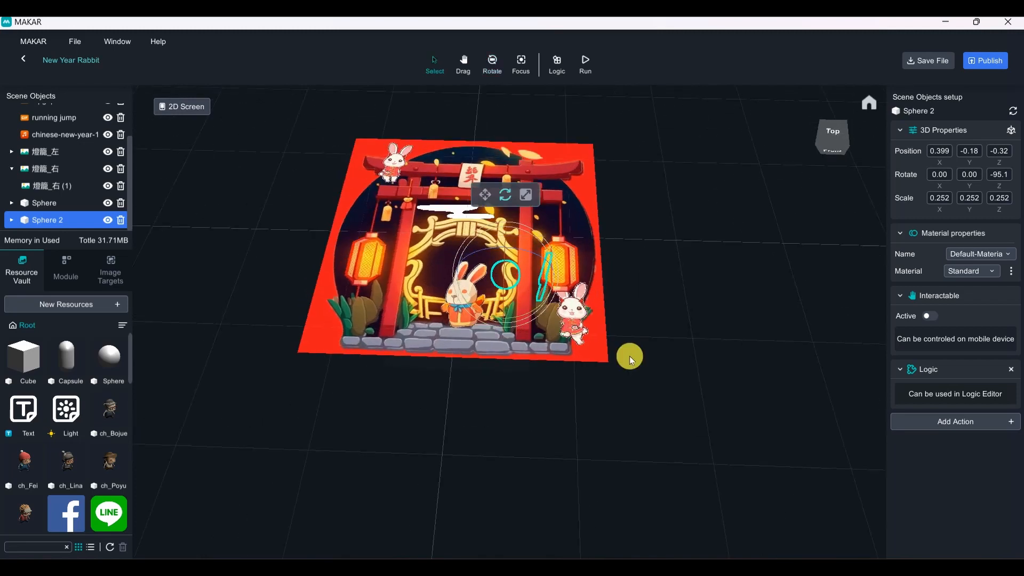
Examine the 燈籠_左 and 燈籠_右 lanterns, the right lantern's child image and Sphere among the scene objects
scroll(644, 338, up, 5)
right_drag(667, 329, 683, 365)
middle_drag(684, 365, 684, 404)
scroll(659, 403, down, 5)
scroll(362, 392, up, 3)
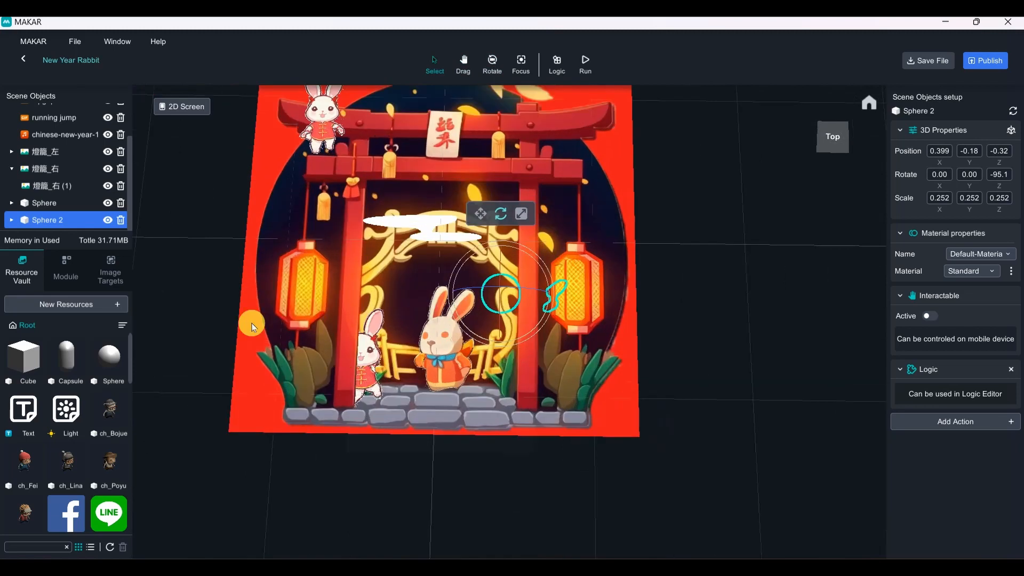
click(37, 151)
click(37, 168)
click(40, 151)
click(42, 166)
click(45, 147)
click(41, 164)
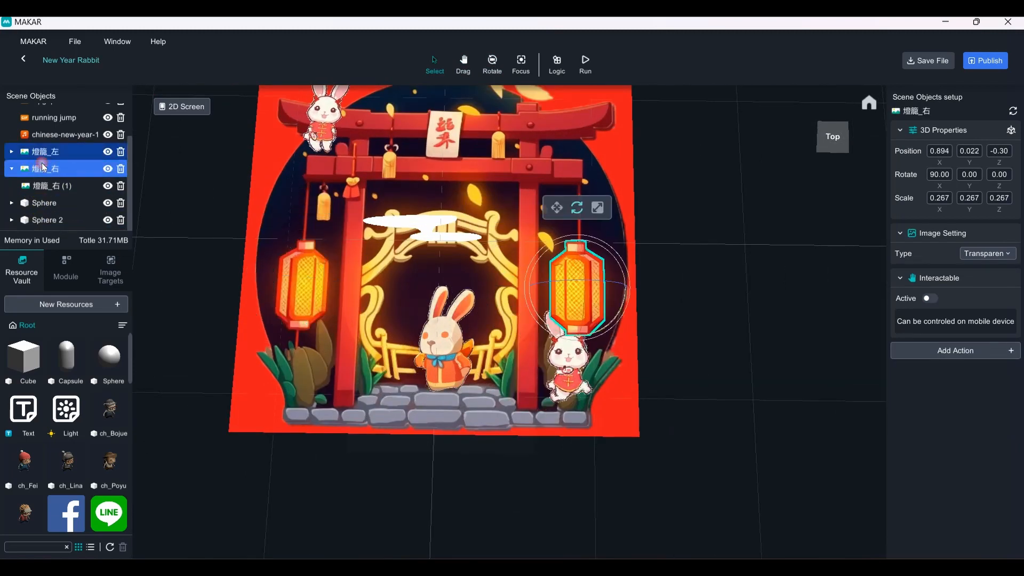
click(44, 152)
click(43, 168)
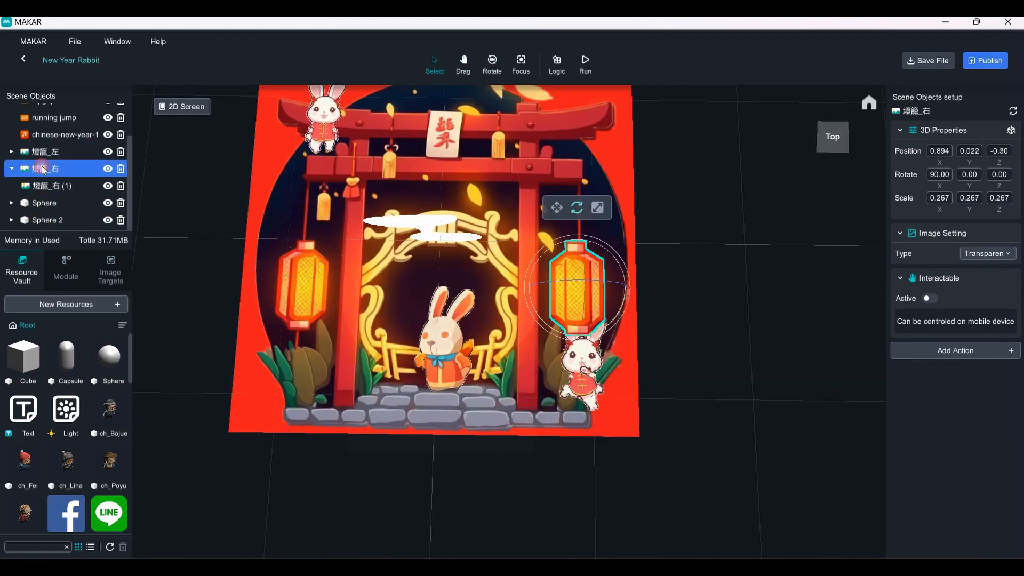
click(43, 151)
click(52, 203)
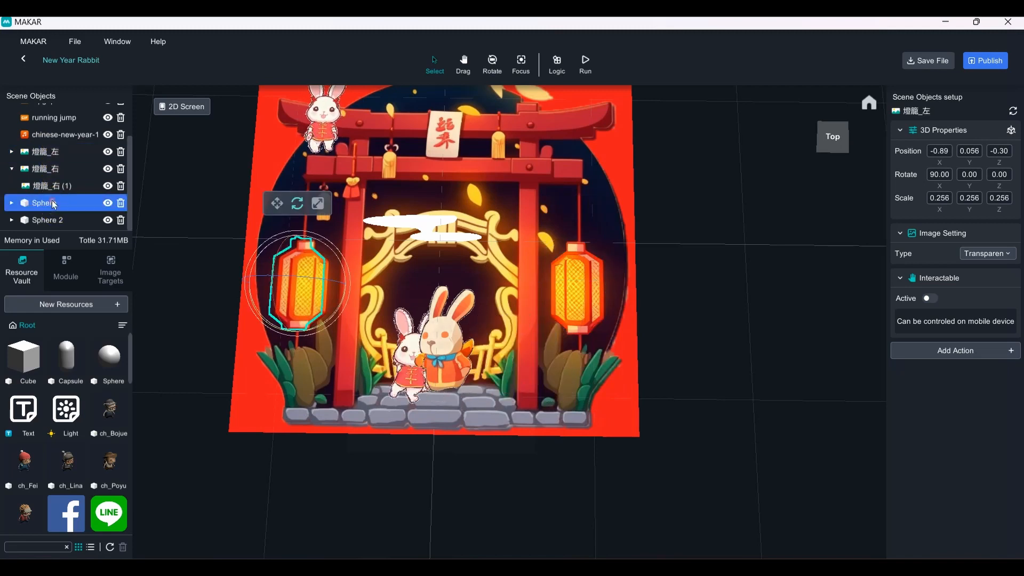
click(78, 186)
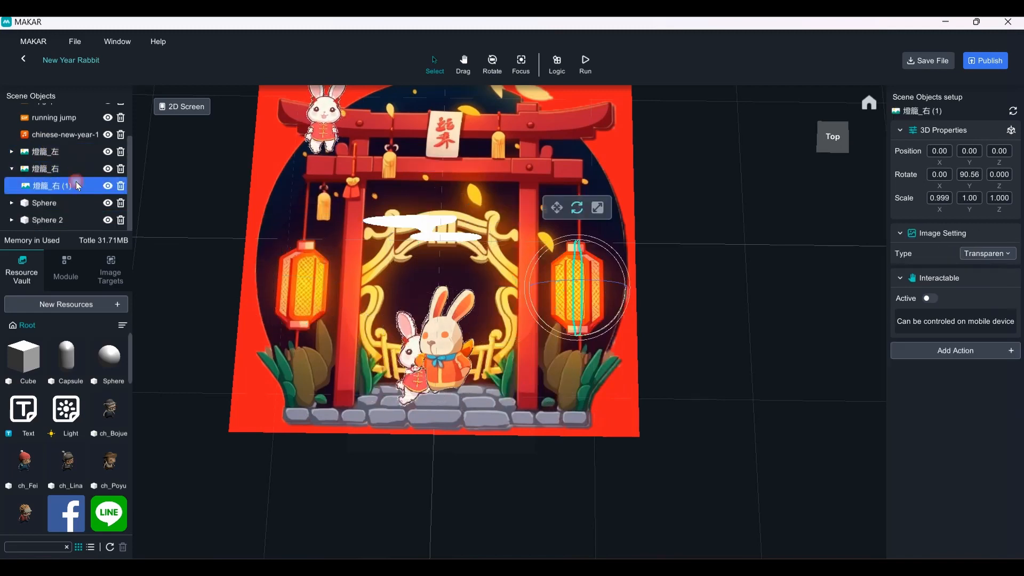
Collapse the 燈籠_右 group and add the Logic action to both lanterns, 燈籠_右 and 燈籠_左
click(11, 169)
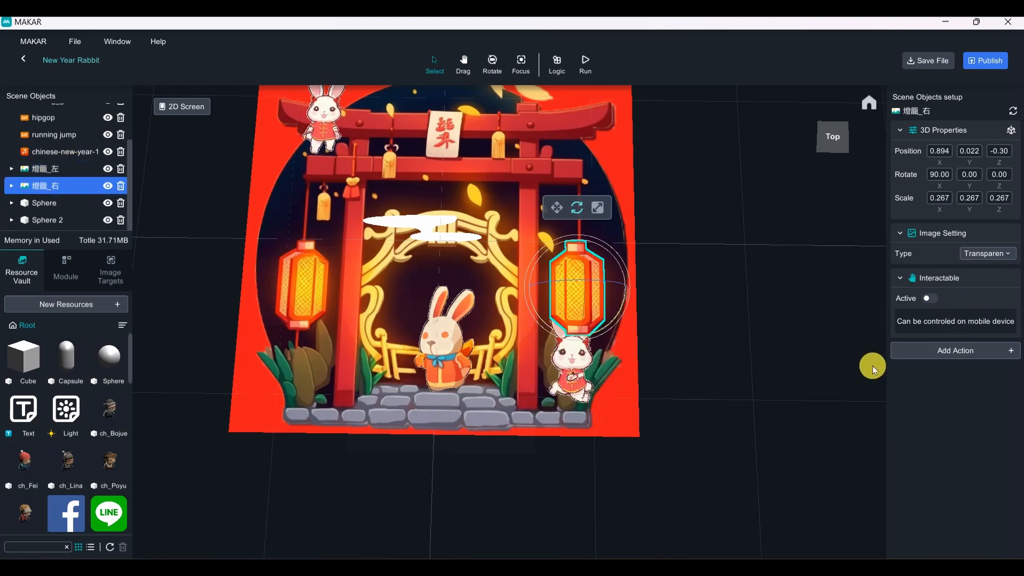
click(971, 350)
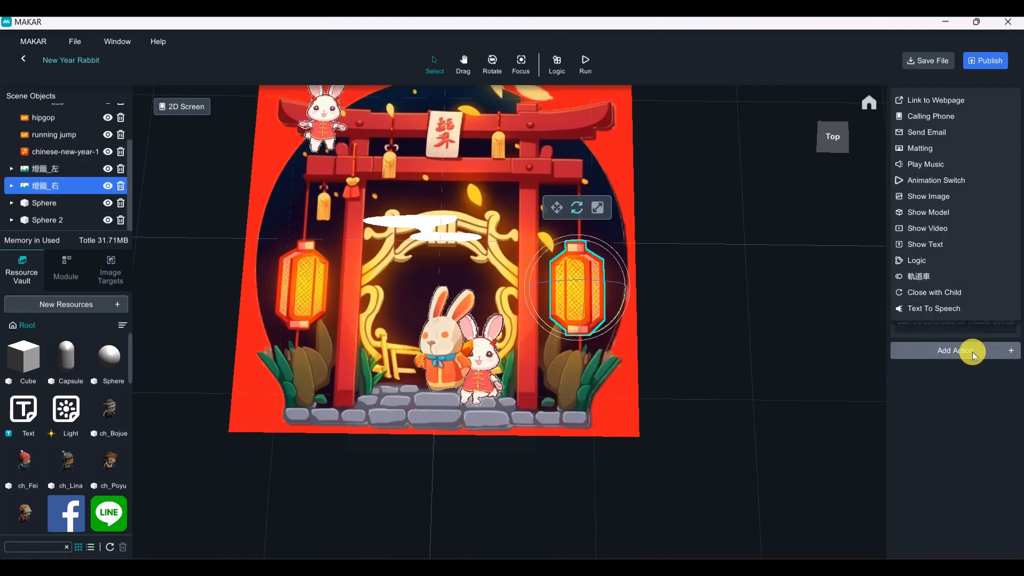
click(969, 261)
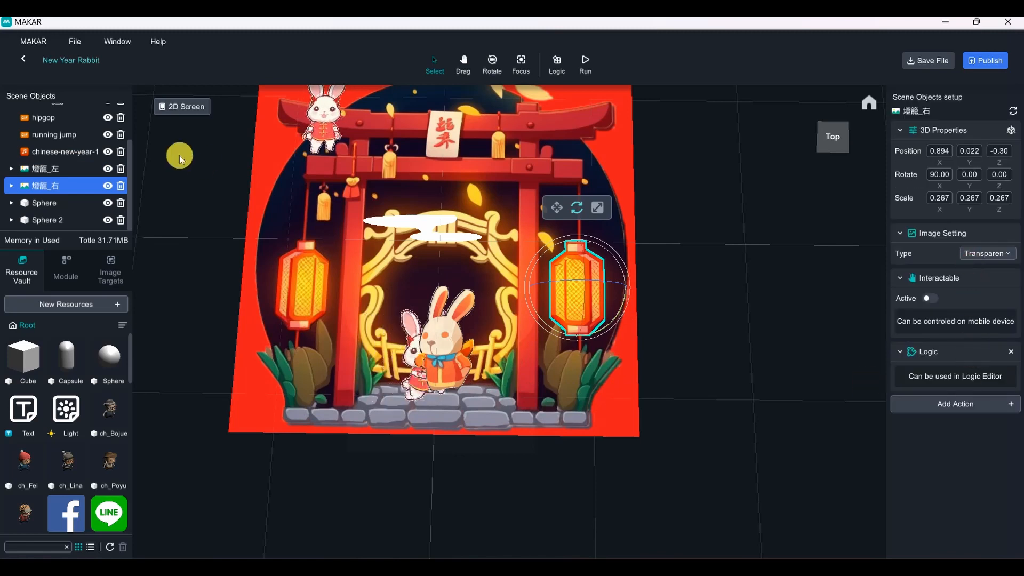
click(45, 168)
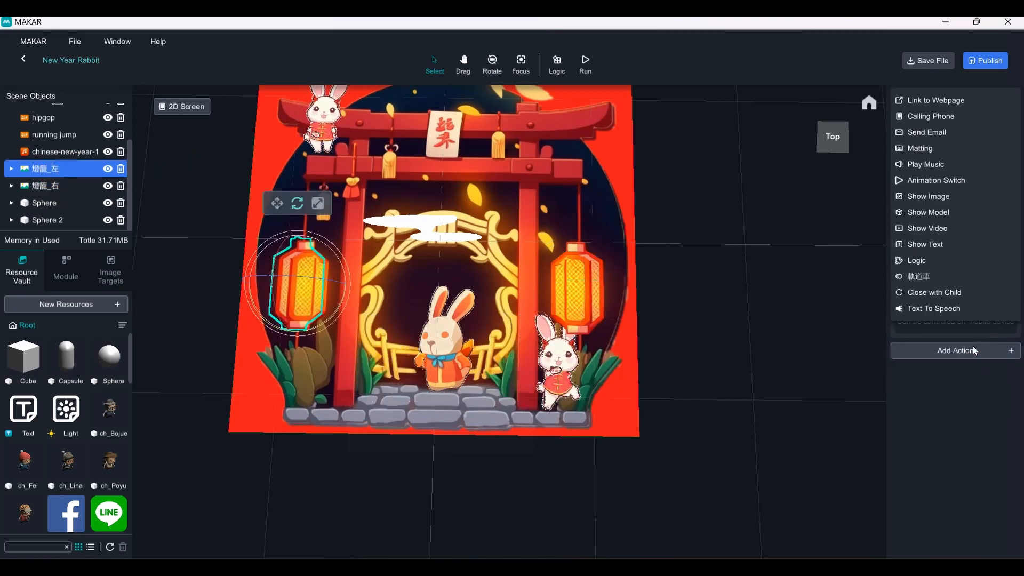
click(962, 260)
Add the Logic action to the chinese-new-year-13 audio object
scroll(64, 171, up, 2)
click(60, 180)
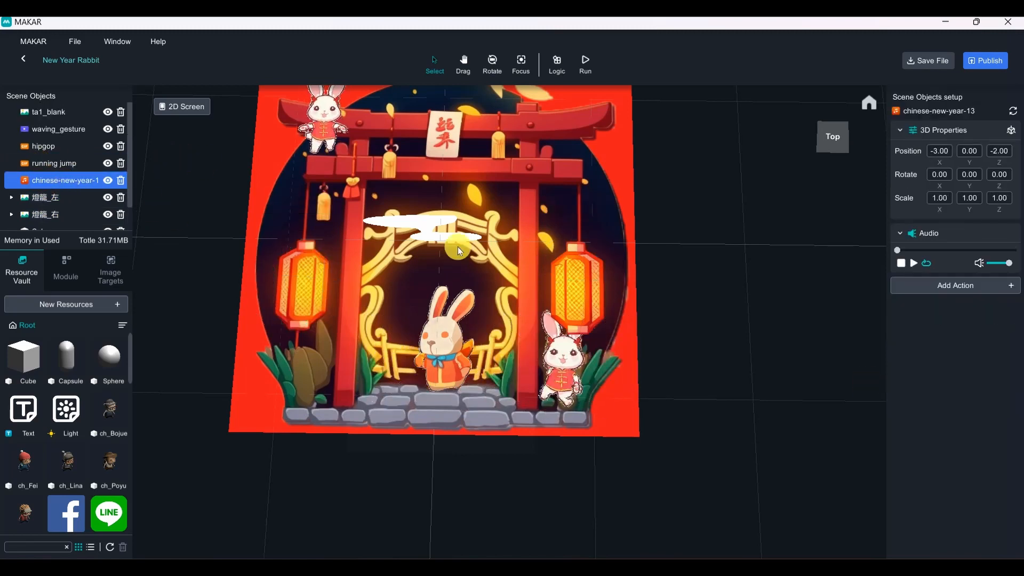
click(928, 290)
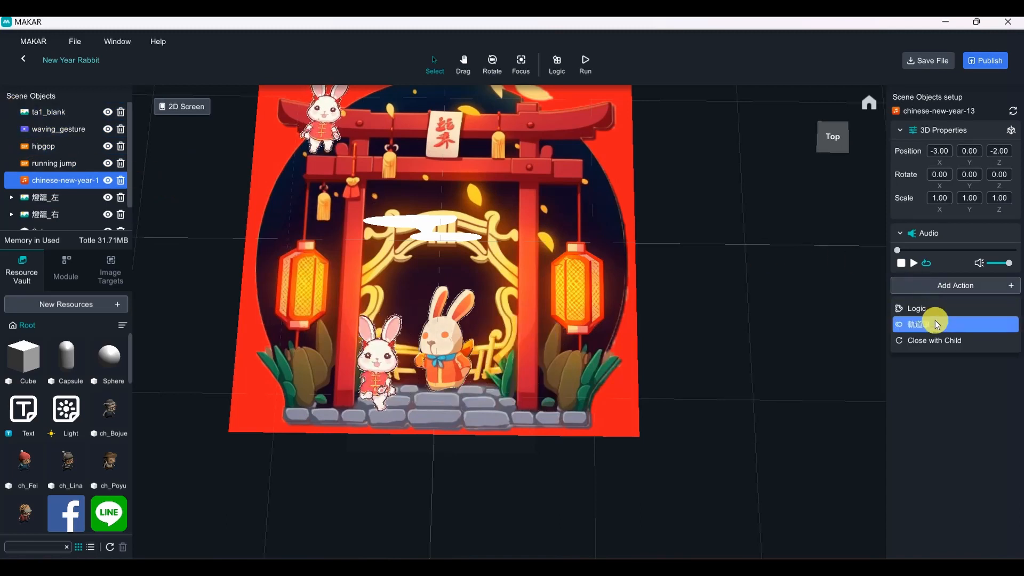
click(955, 308)
Add the Logic action to the running jump and hipgop GIF objects
click(116, 168)
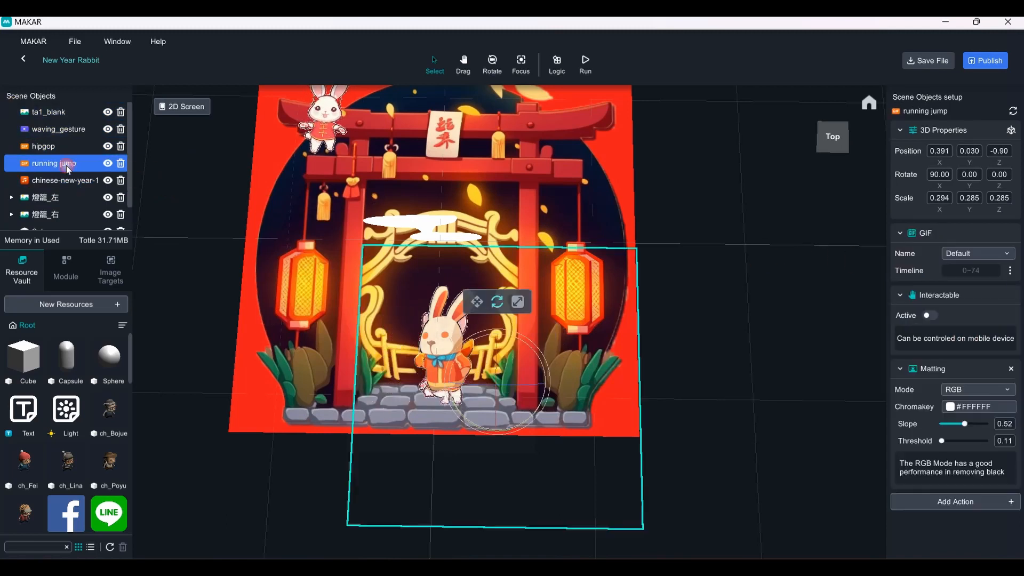
click(949, 500)
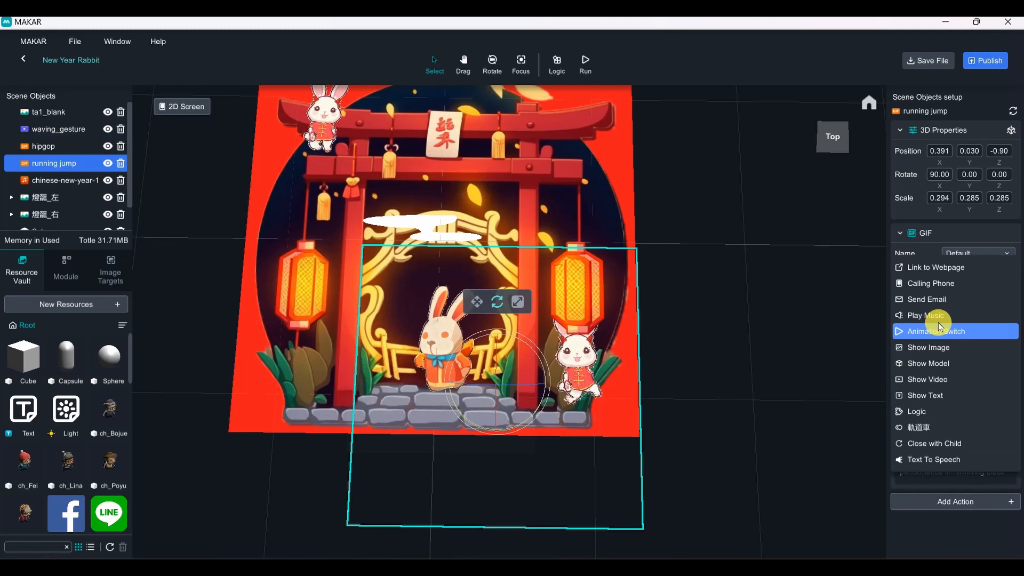
click(967, 411)
click(53, 145)
click(954, 501)
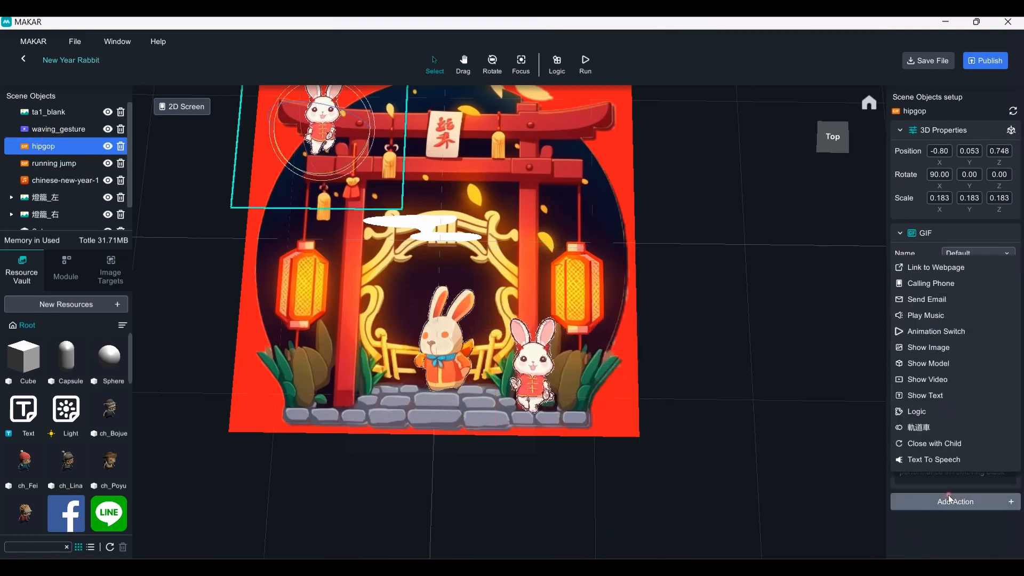
click(960, 414)
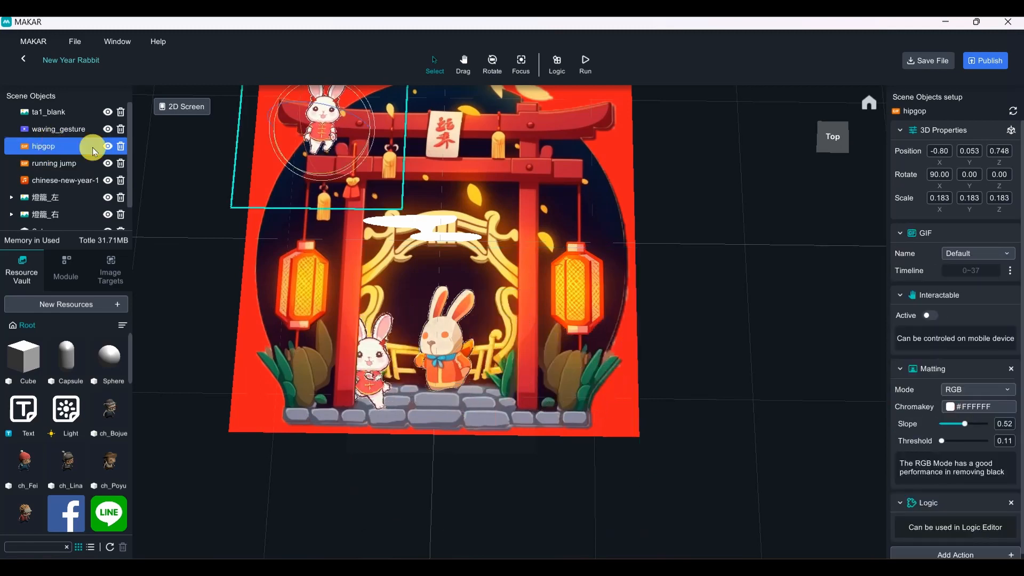
Add the Logic action to the waving_gesture video and the ta1_blank image
click(59, 129)
click(952, 441)
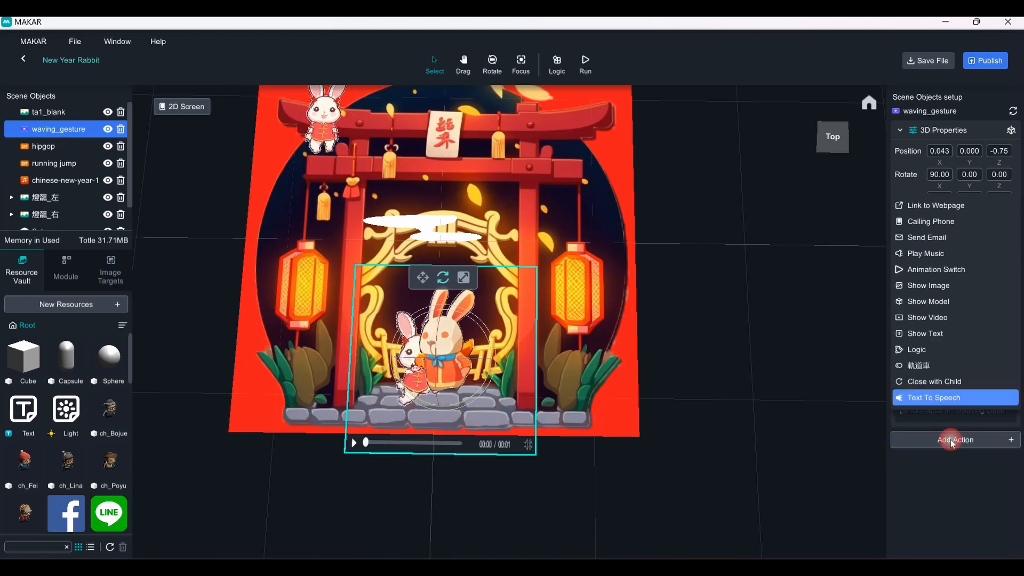
click(939, 350)
click(71, 112)
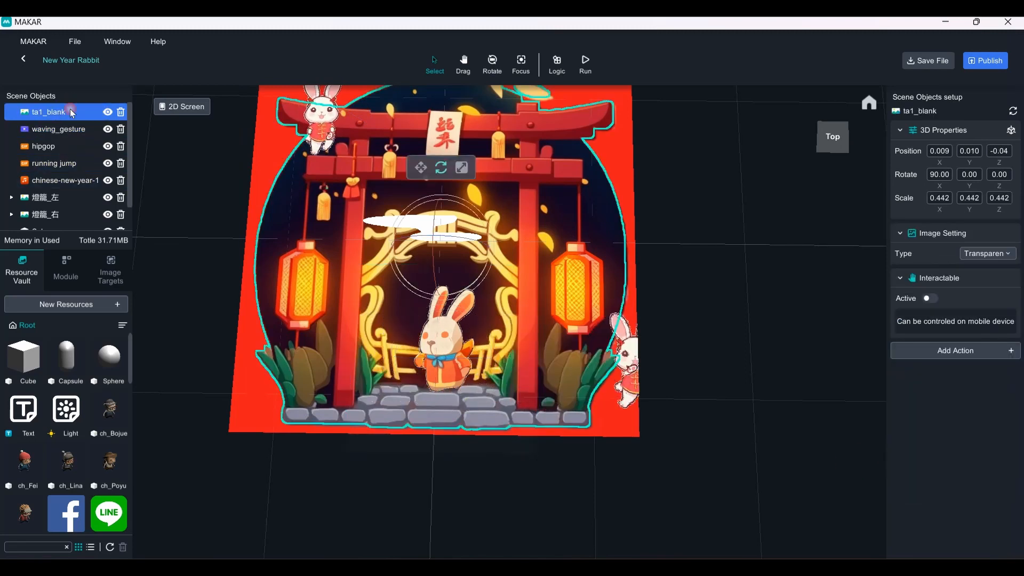
click(922, 352)
click(925, 261)
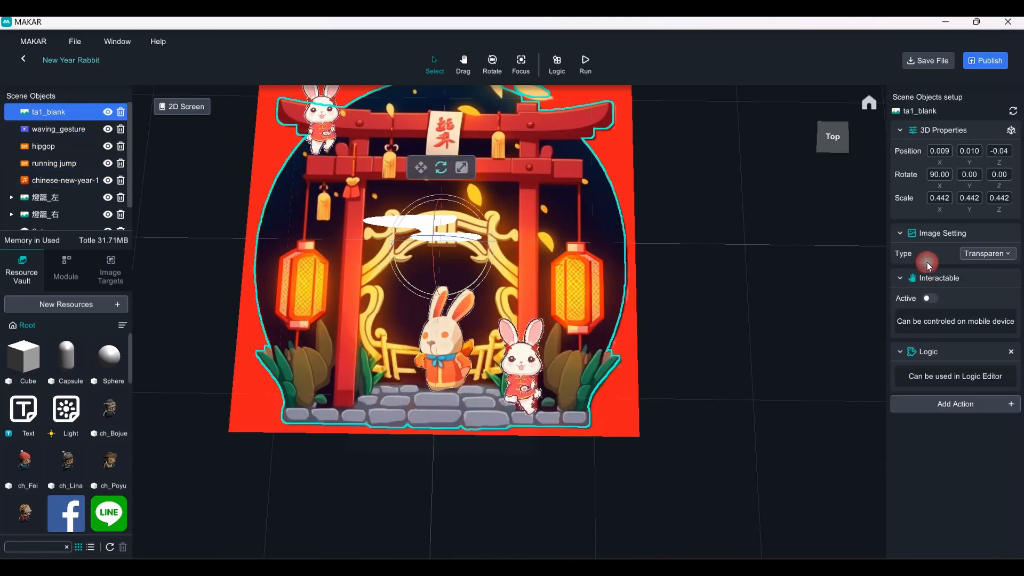
Check the Logic action on the waving_gesture, hipgop, running jump and chinese-new-year-13 objects
click(83, 131)
click(85, 146)
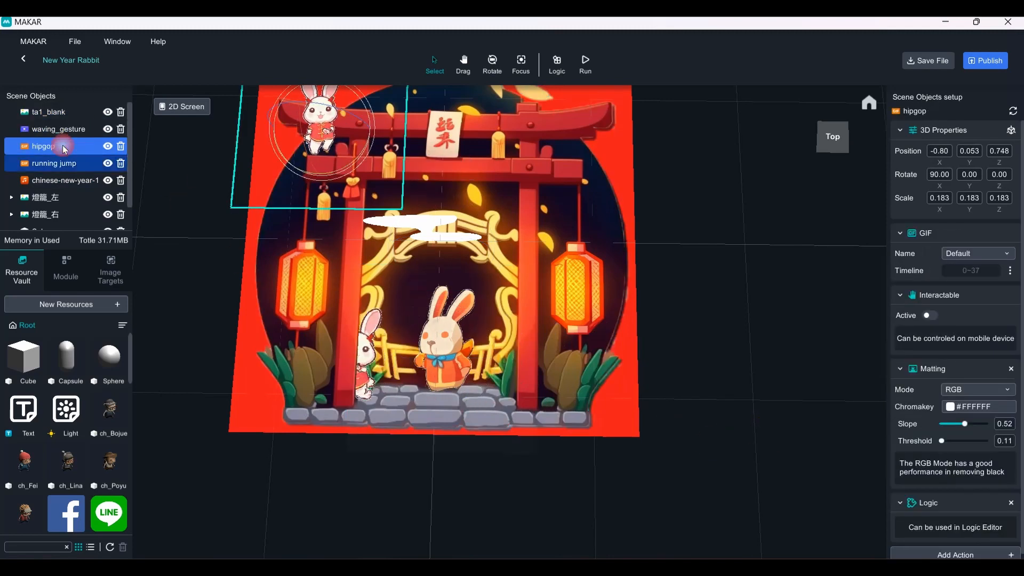
click(85, 163)
click(80, 181)
click(80, 146)
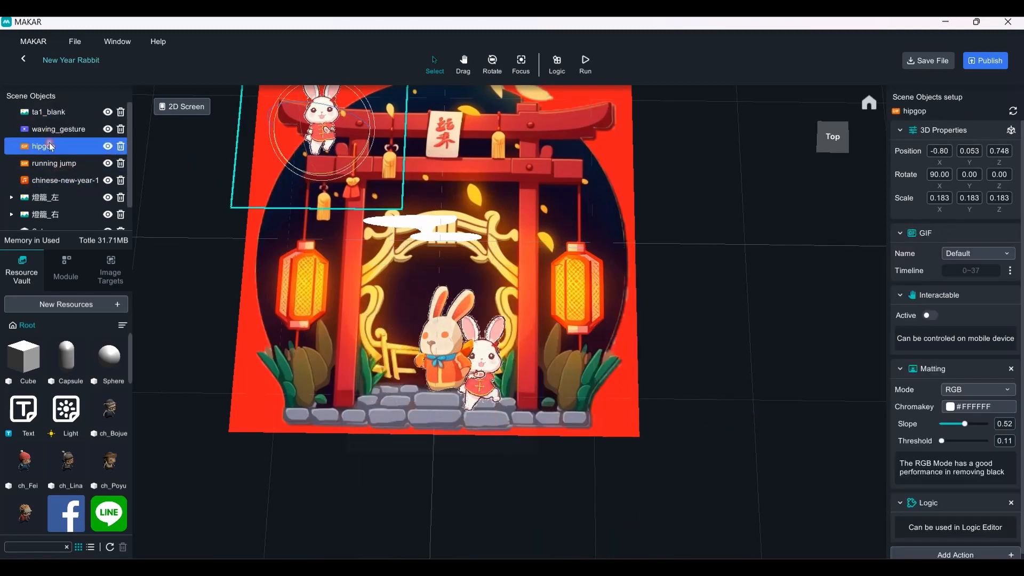
Check the Logic action on the 燈籠_左 and 燈籠_右 lantern images
click(900, 368)
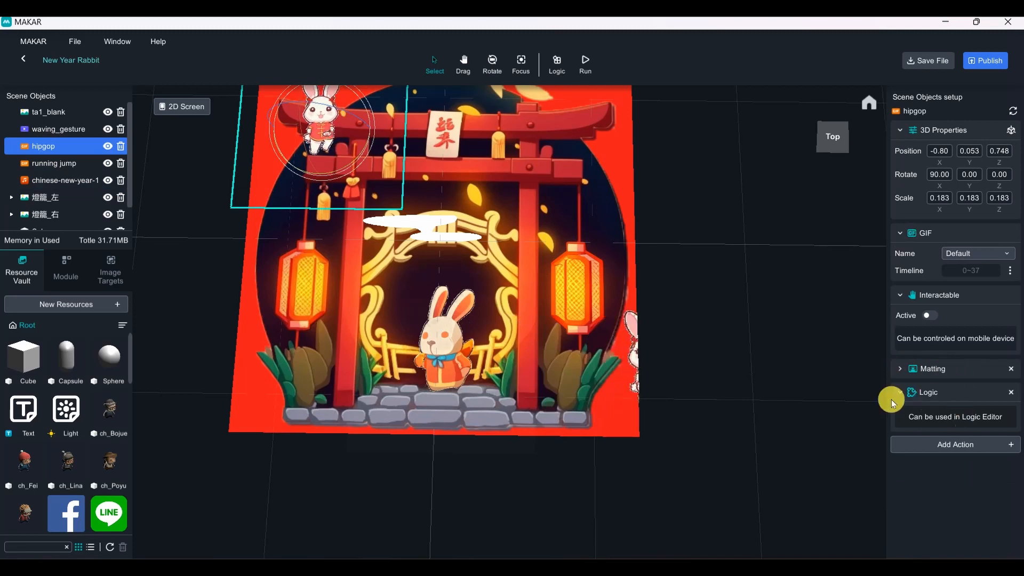
drag(690, 389, 711, 303)
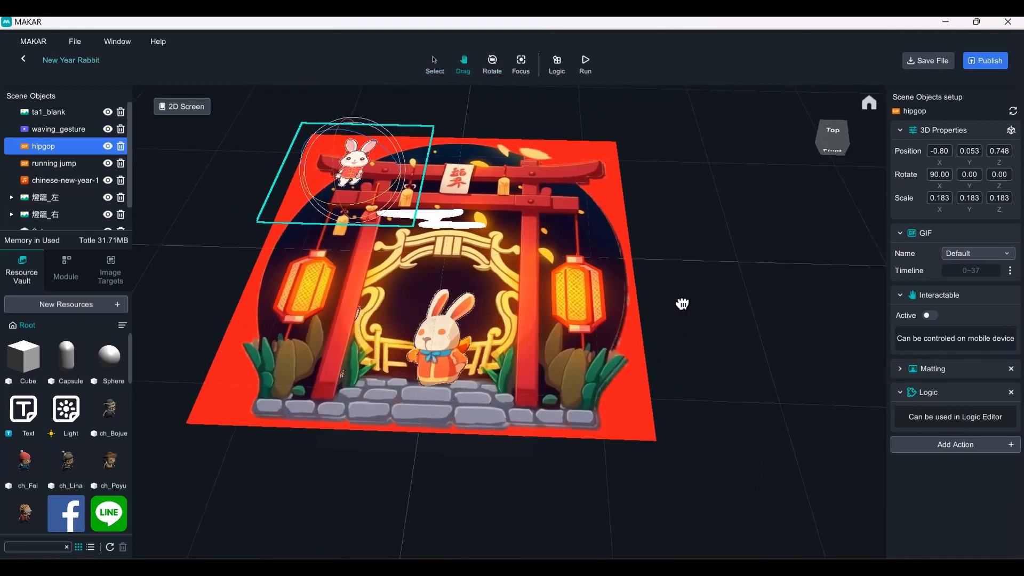
drag(636, 343, 731, 324)
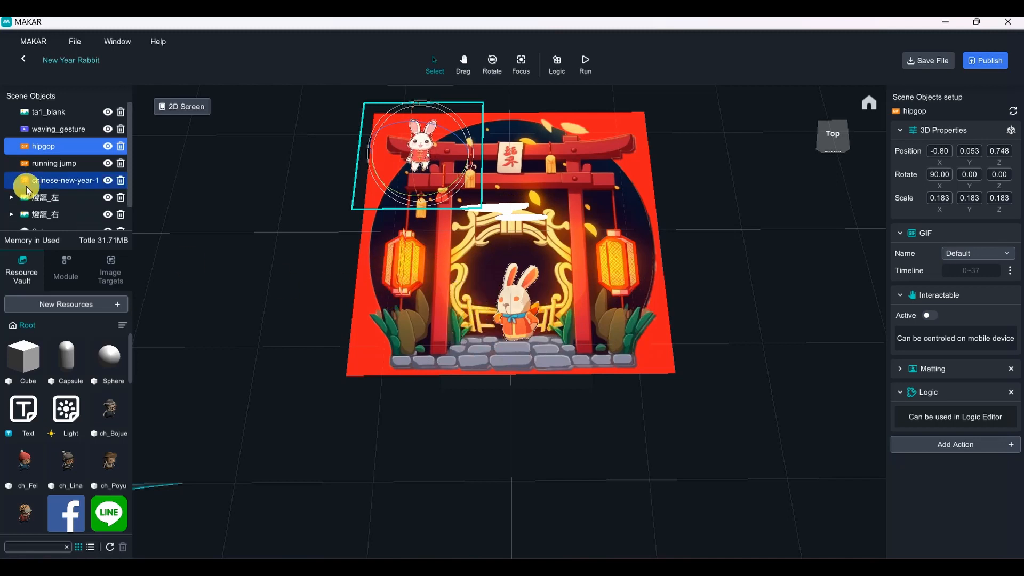
click(46, 197)
click(43, 215)
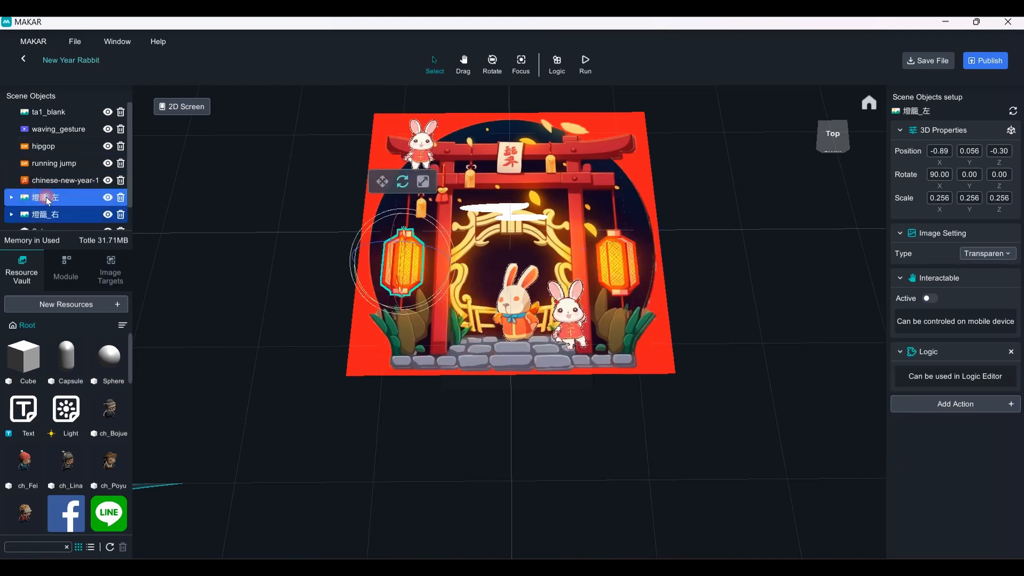
Duplicate the Sphere 2 forever rotation block in the Logic Editor and assign the copy to 燈籠_右
click(564, 65)
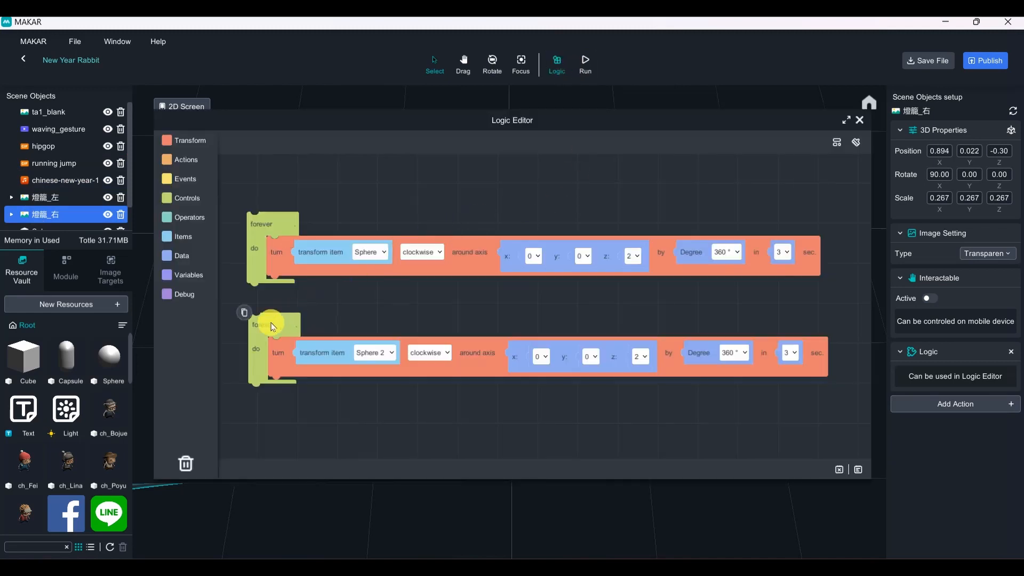
key(ctrl+c)
key(ctrl+v)
drag(313, 340, 299, 432)
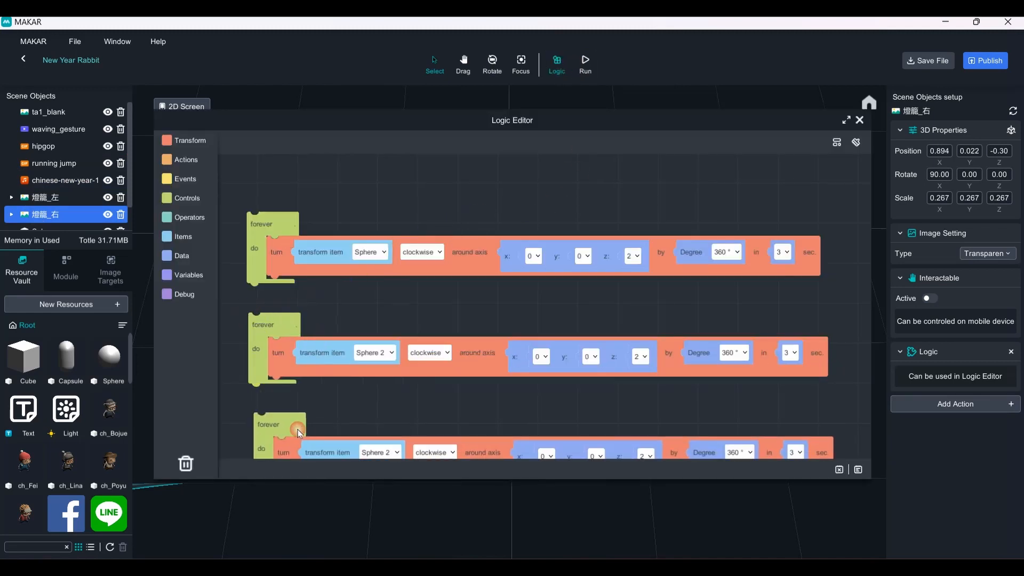
scroll(437, 361, down, 5)
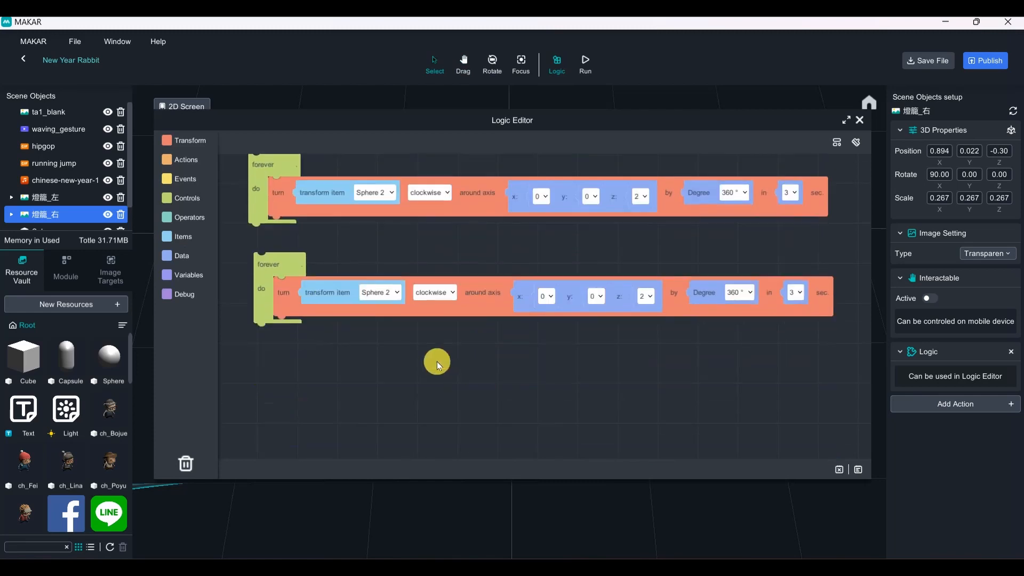
click(389, 301)
click(399, 341)
scroll(632, 380, up, 1)
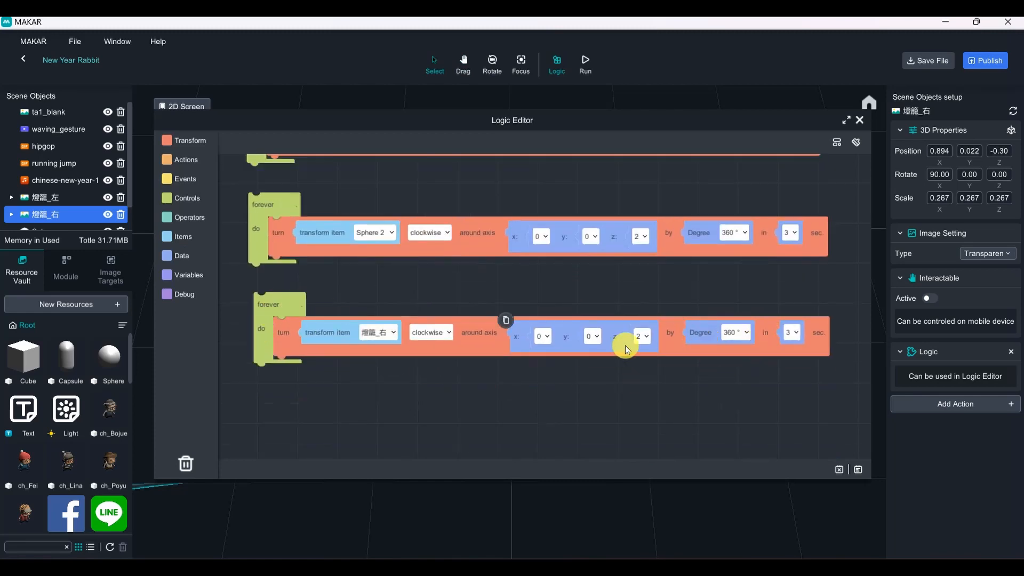
click(860, 127)
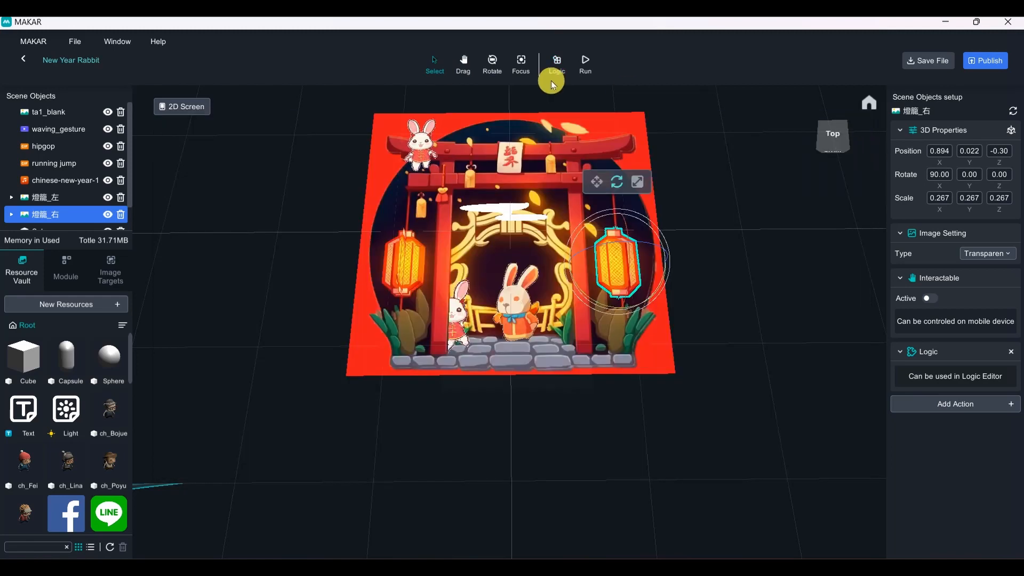
Run the scene to preview the 燈籠_右 lantern's rotation, and stop the preview
click(585, 62)
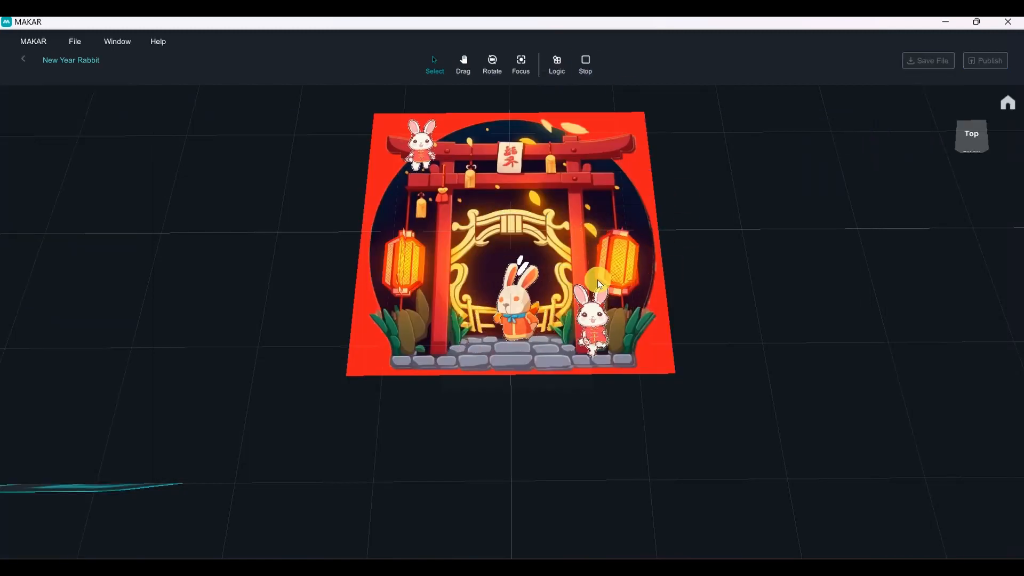
right_drag(789, 426, 548, 187)
click(585, 63)
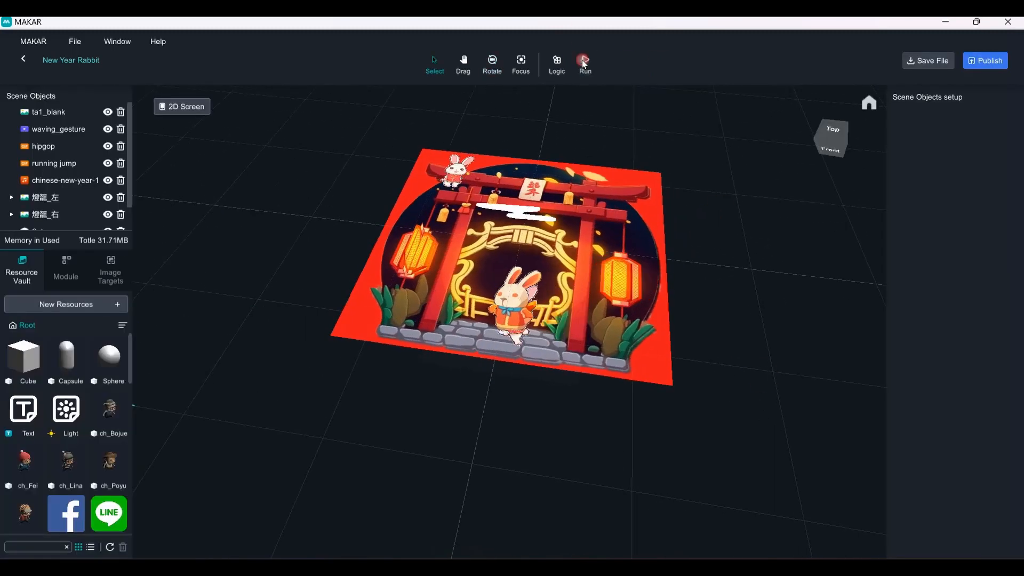
Change the 燈籠_右 block's rotation axis to y 1 and z 0
click(557, 64)
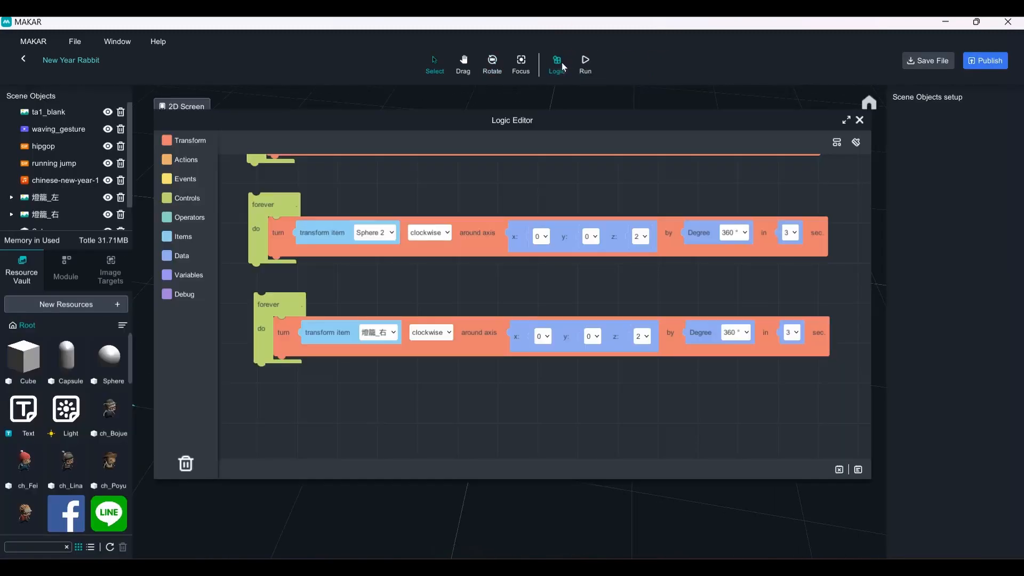
click(594, 336)
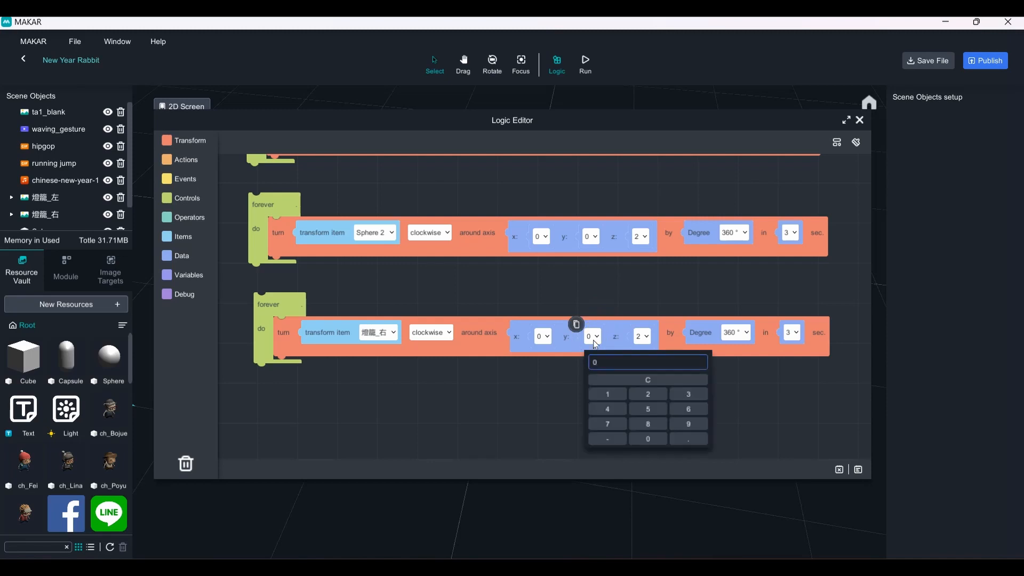
click(593, 340)
click(589, 338)
click(640, 337)
click(639, 339)
text(0)
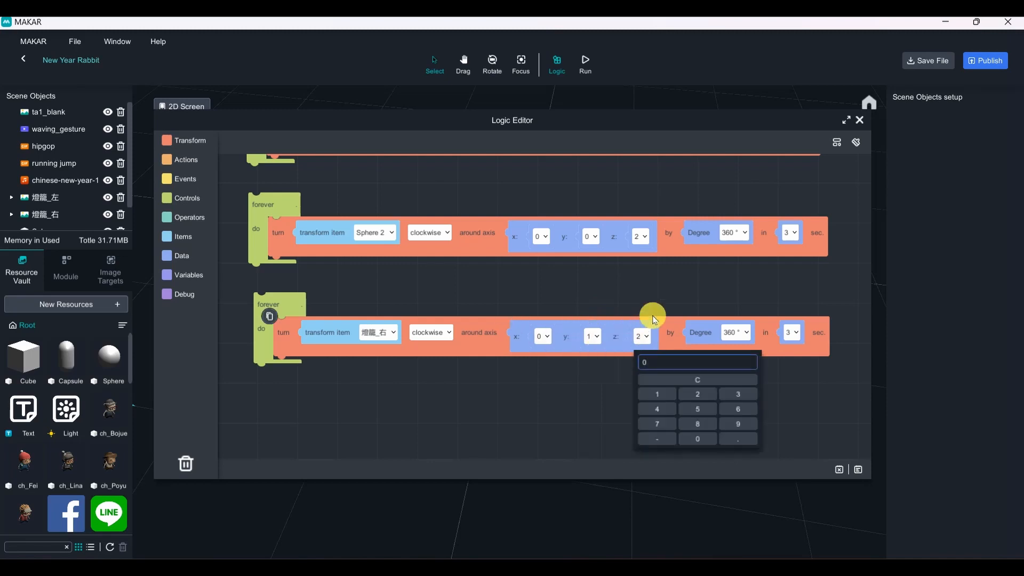
click(652, 315)
click(692, 275)
click(859, 119)
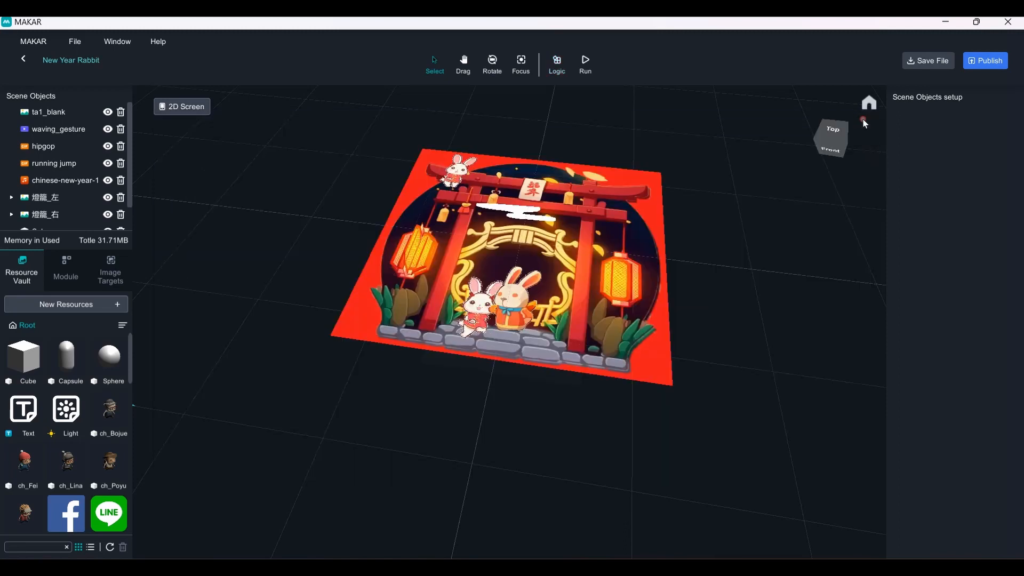
Run the scene again to check the right lantern's rotation around the y axis, and stop it
click(585, 63)
drag(726, 316, 772, 329)
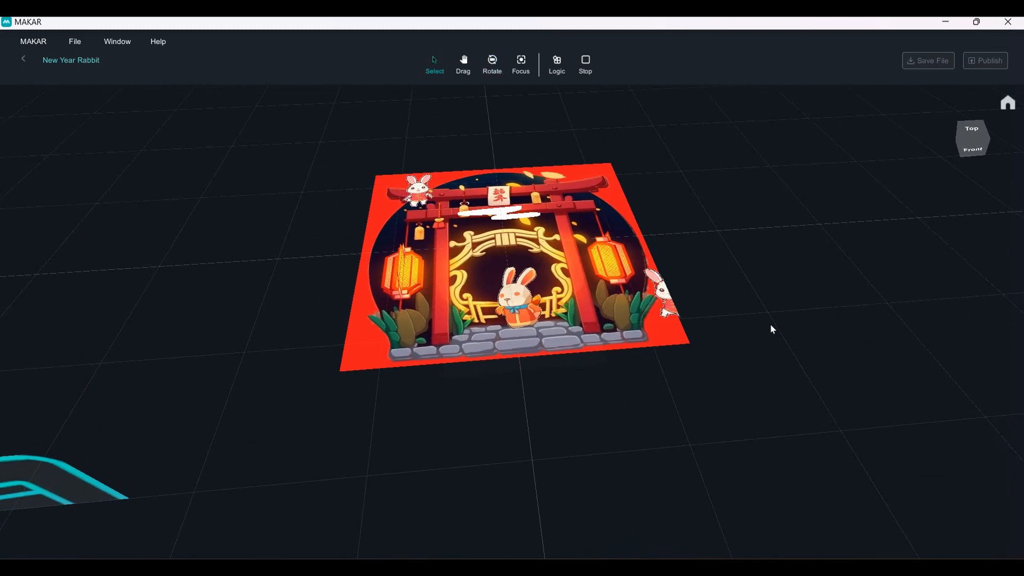
click(585, 62)
Duplicate the 燈籠_右 forever rotation block below the original and assign the copy to 燈籠_左
click(557, 63)
click(586, 332)
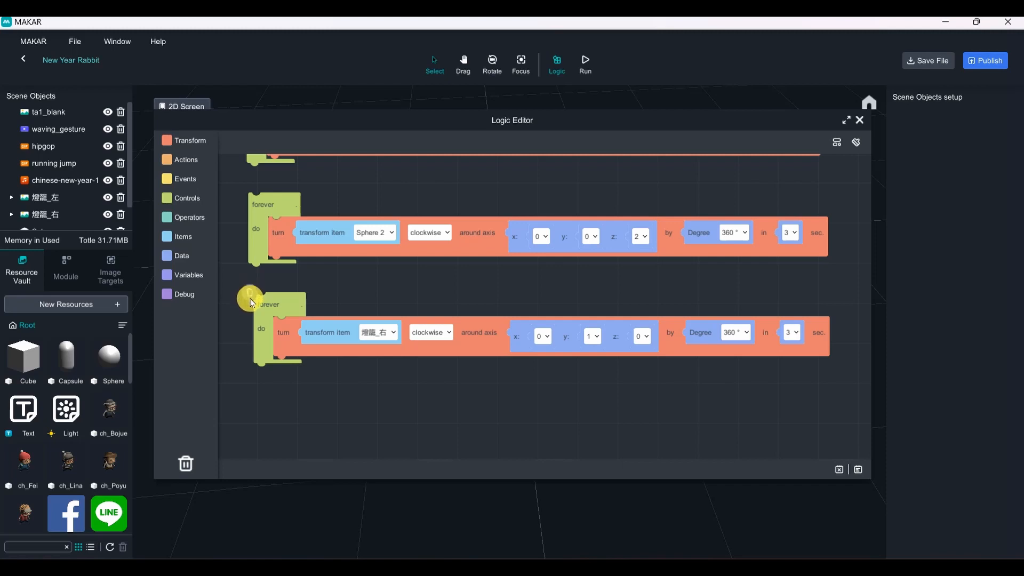
click(249, 292)
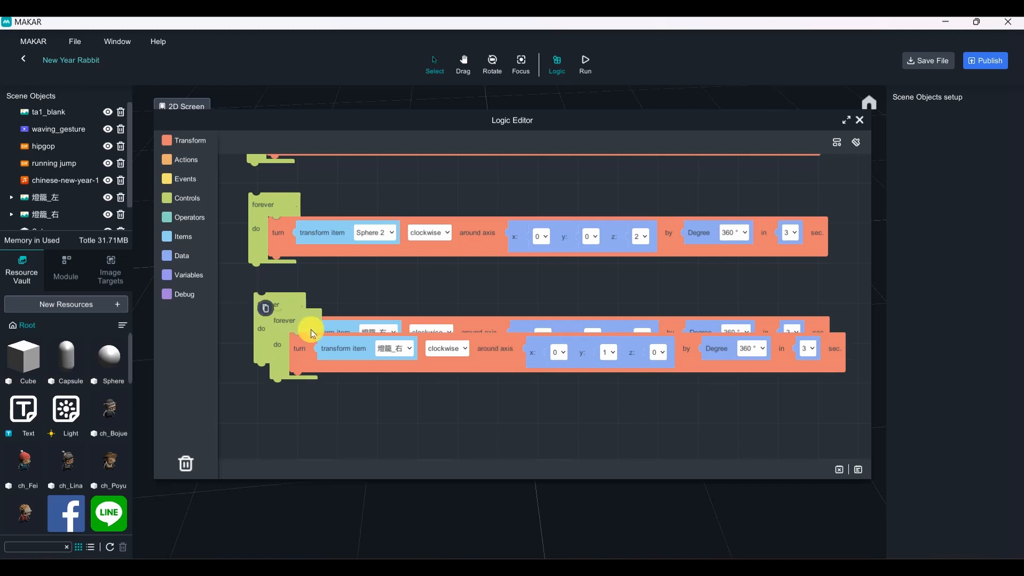
drag(310, 328, 287, 417)
click(389, 439)
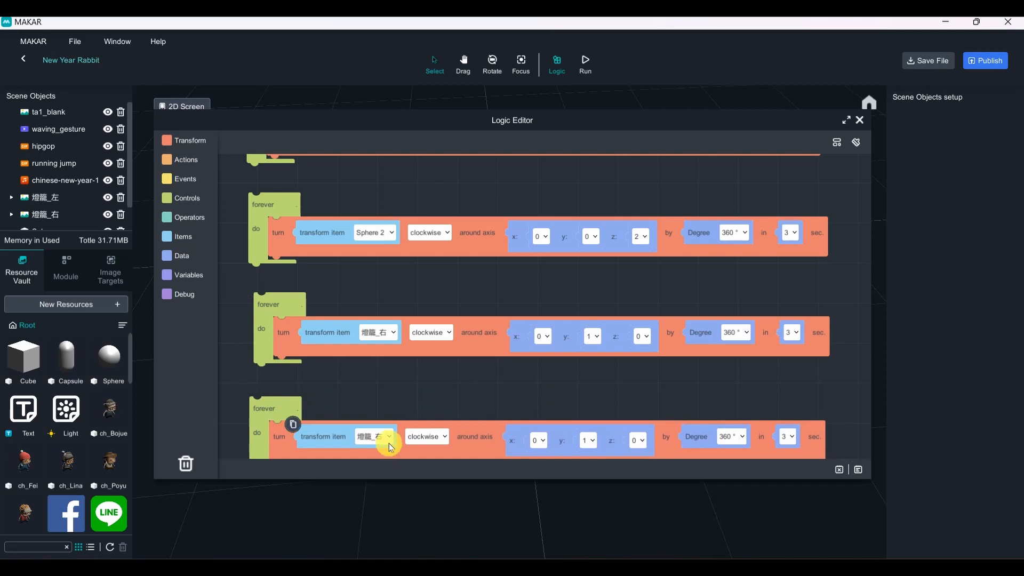
drag(556, 402, 504, 328)
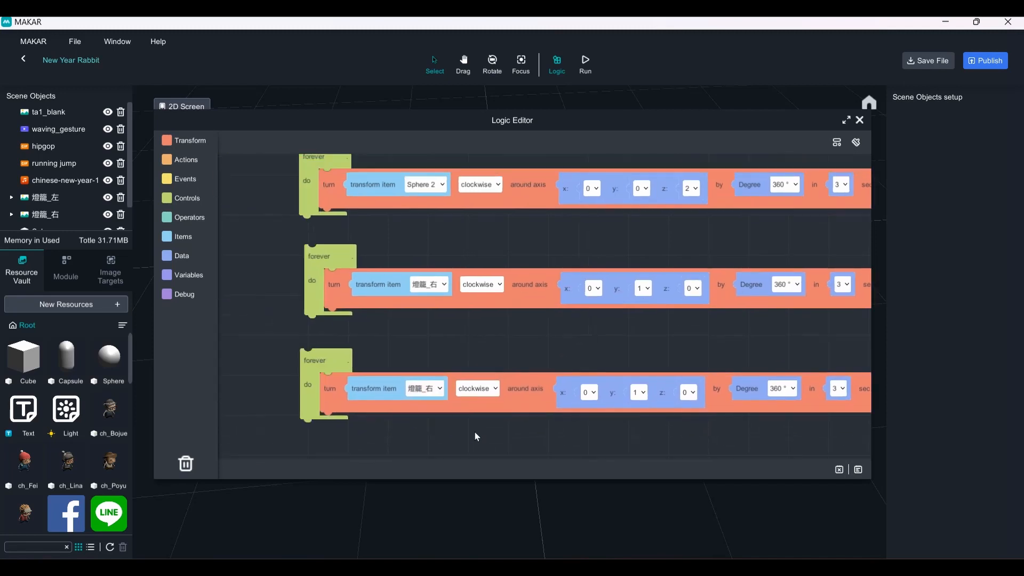
click(436, 390)
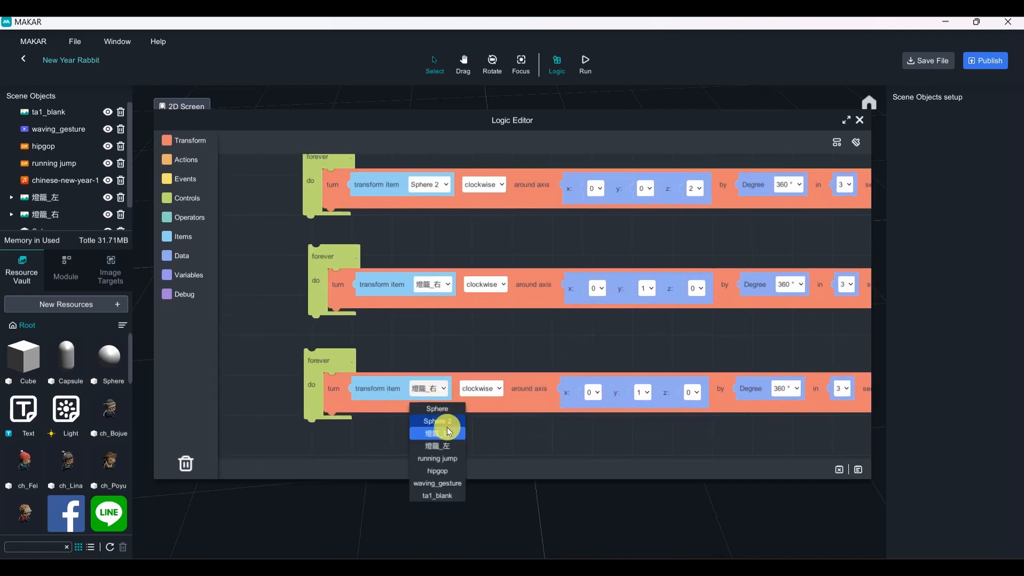
click(451, 446)
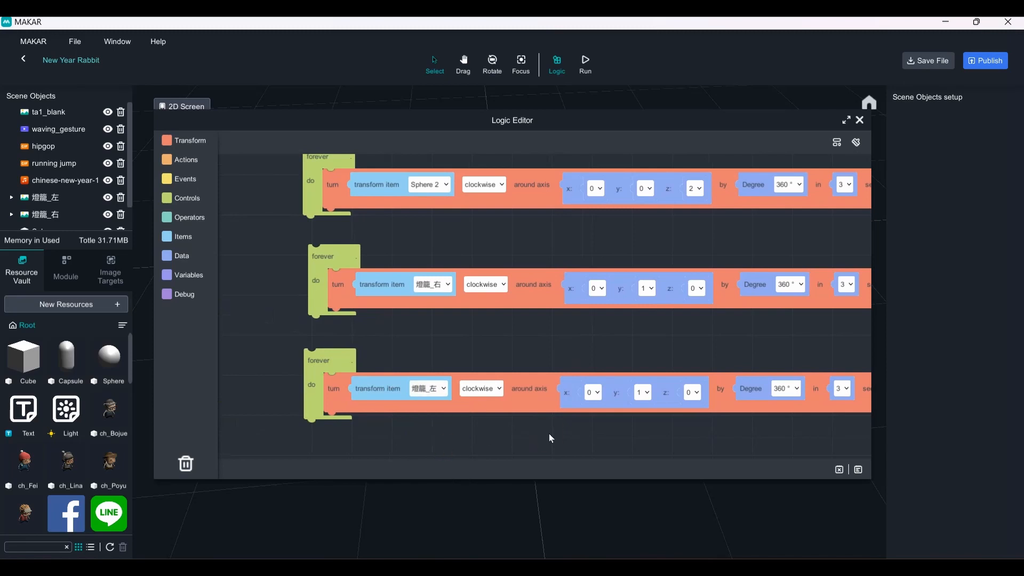
drag(548, 433, 495, 434)
click(859, 120)
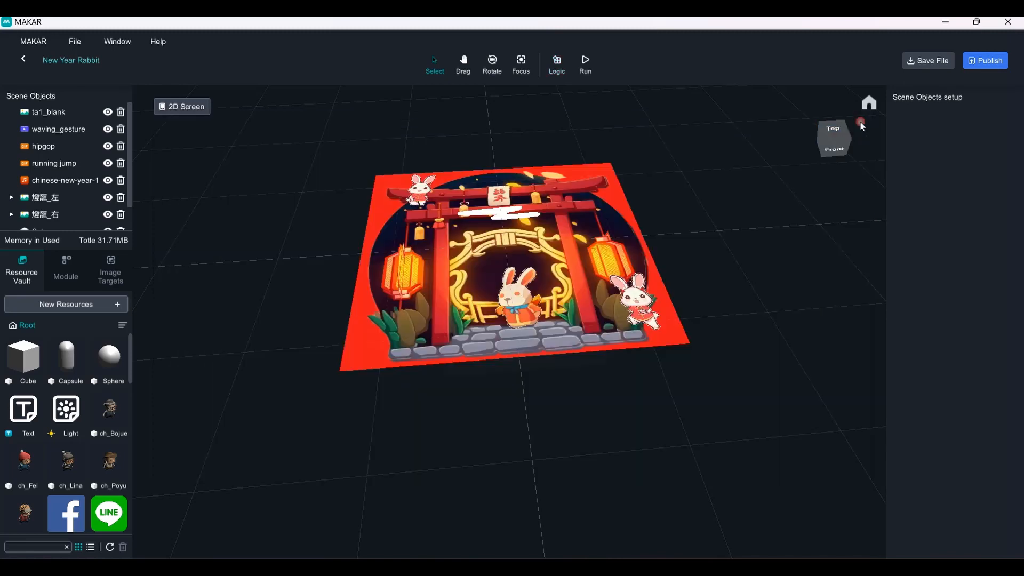
Preview both lanterns' rotation by running the scene, and stop the preview
click(586, 61)
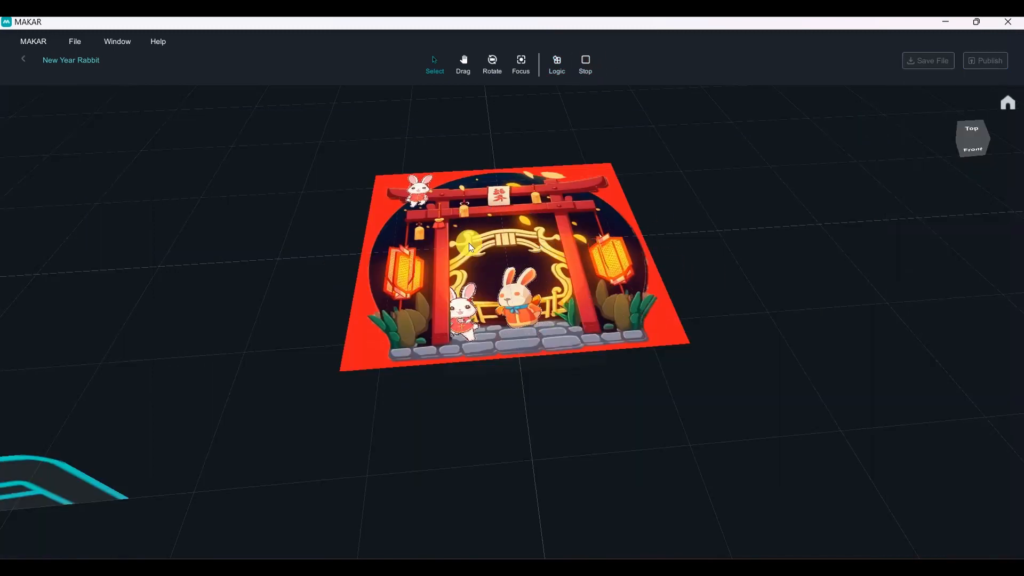
right_drag(548, 329, 600, 346)
click(591, 59)
right_drag(673, 226, 709, 317)
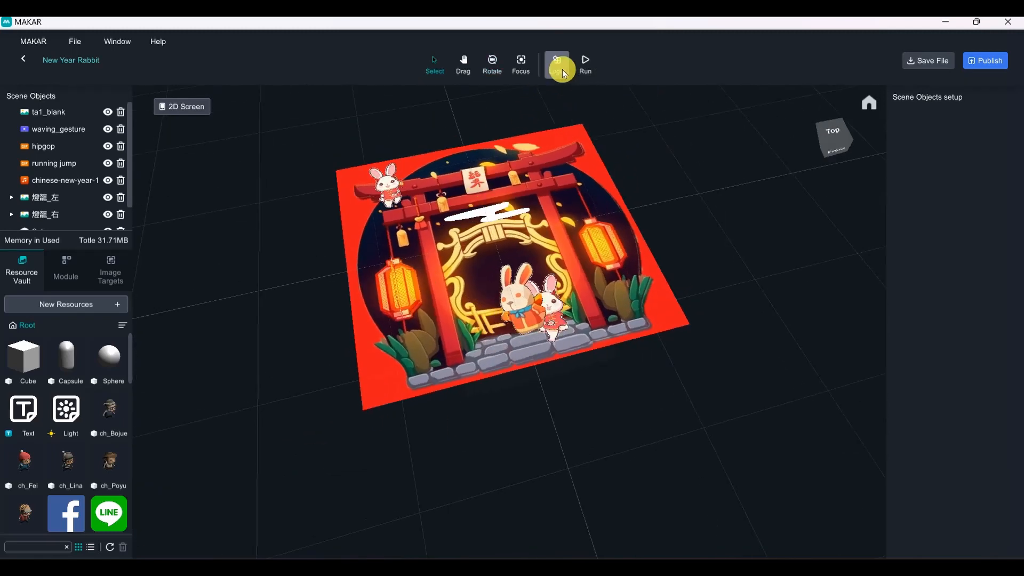
Add a "play sound wait until finished" block for chinese-new-year-130465 above the forever blocks in the Logic Editor
click(557, 64)
scroll(427, 235, up, 5)
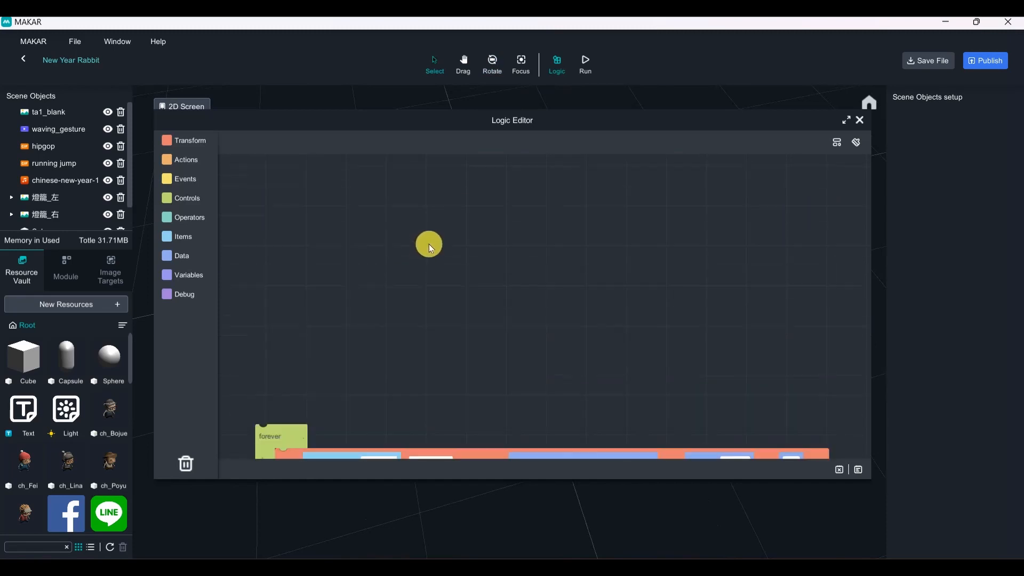
click(192, 159)
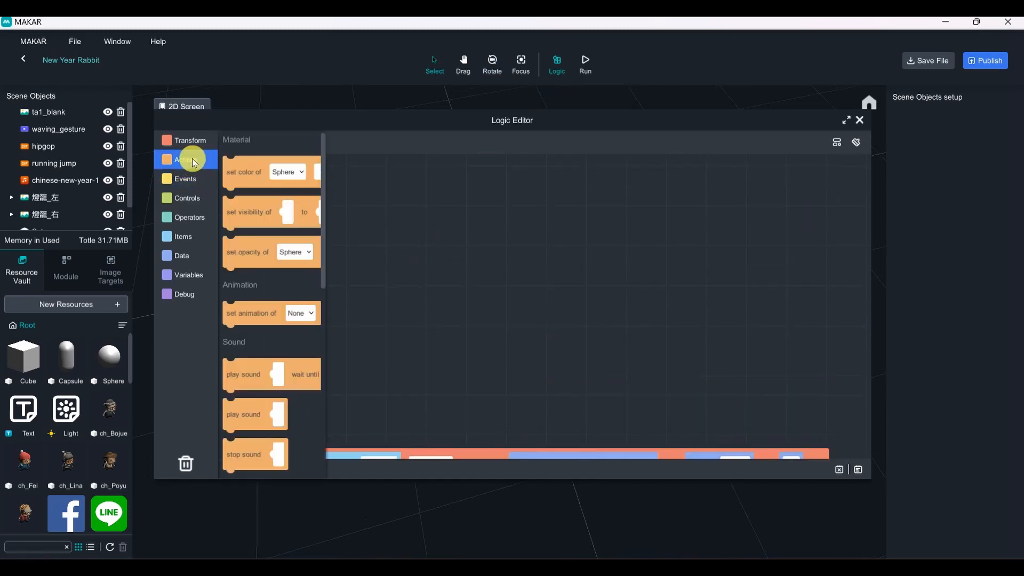
scroll(269, 280, down, 1)
scroll(241, 314, down, 1)
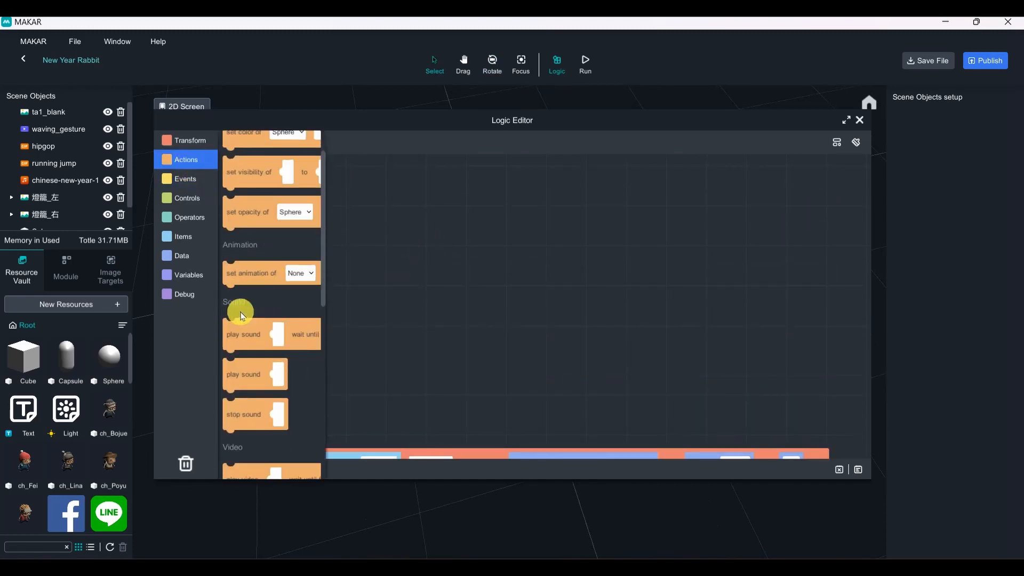
drag(234, 326, 235, 329)
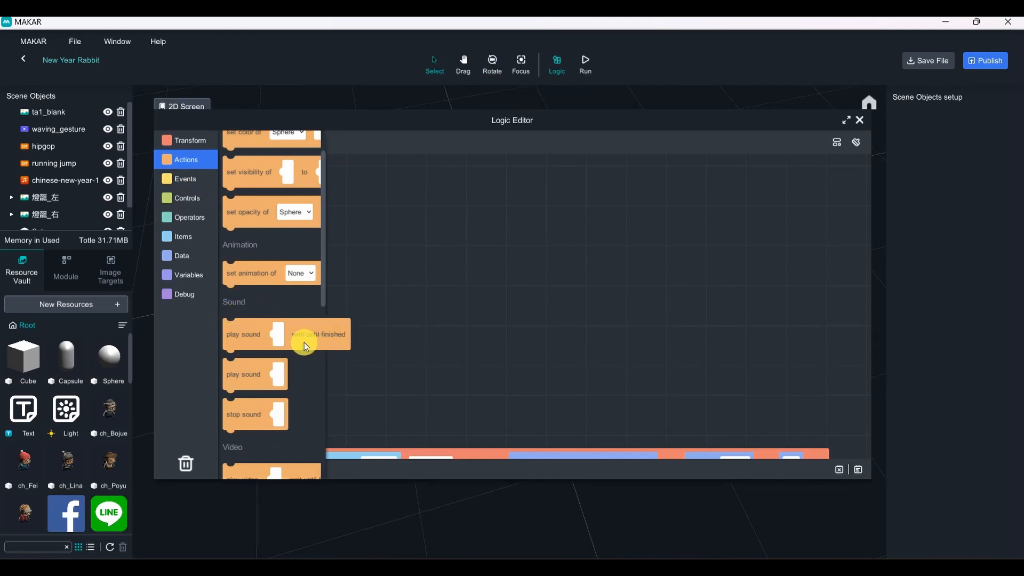
drag(304, 338, 625, 353)
click(685, 350)
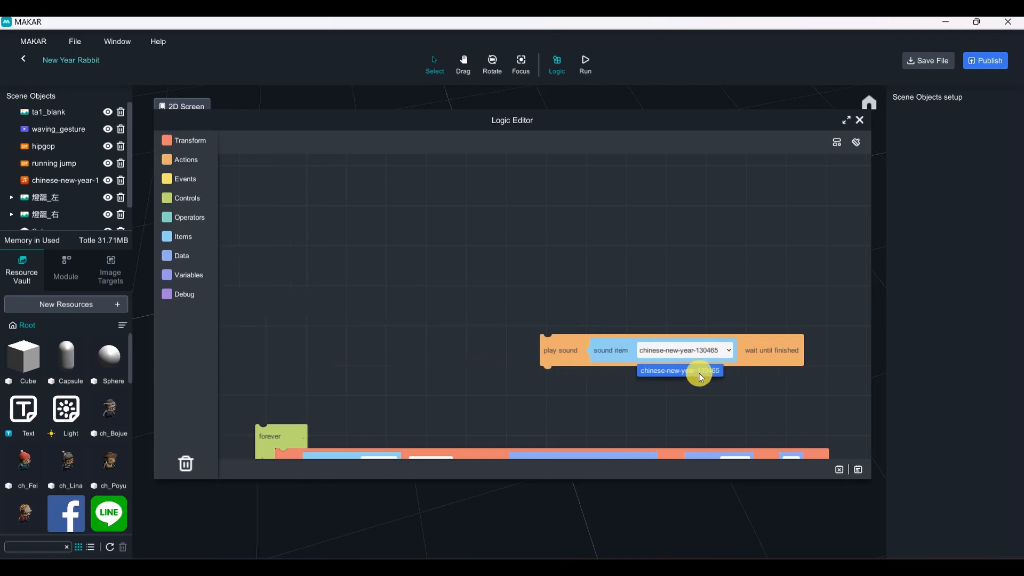
click(869, 133)
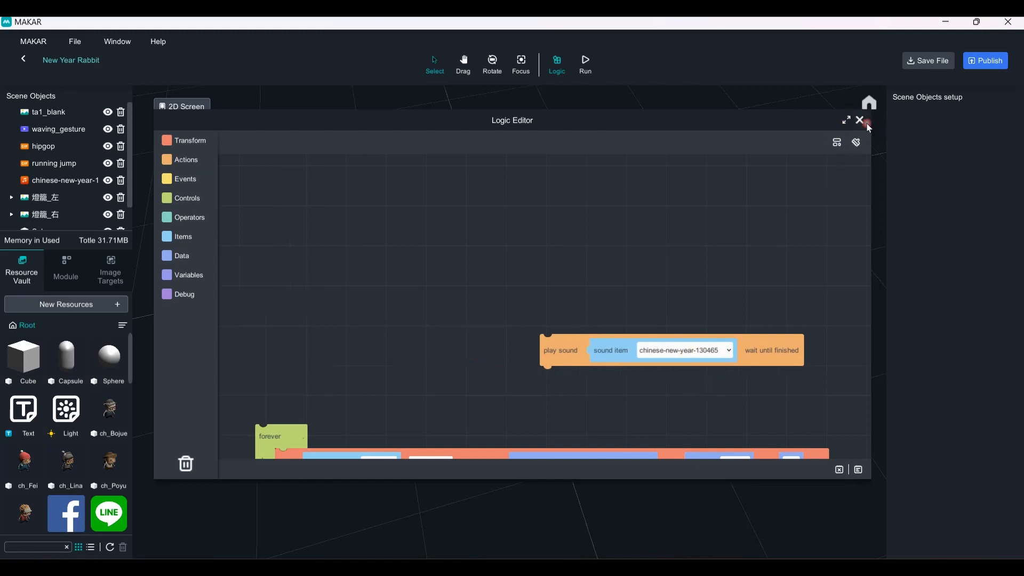
click(866, 122)
Run the scene to test the New Year sound together with the animations, and stop the preview
click(585, 62)
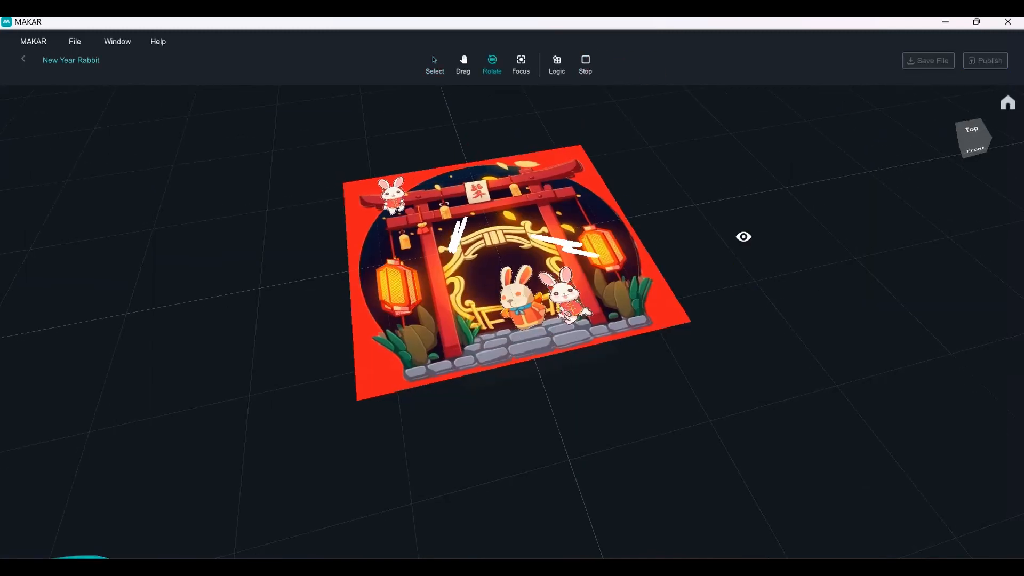
click(587, 63)
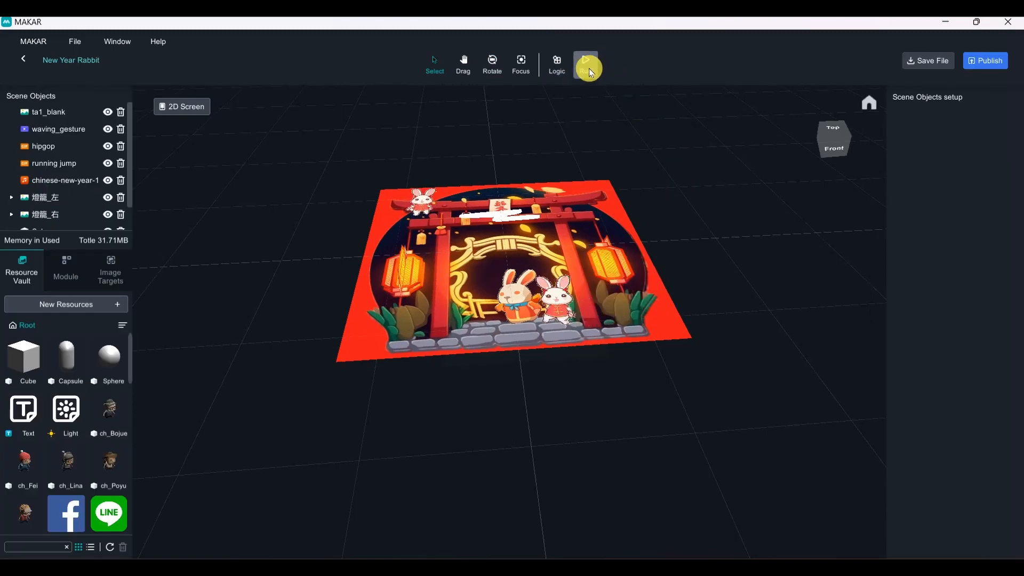
scroll(375, 318, down, 2)
click(564, 70)
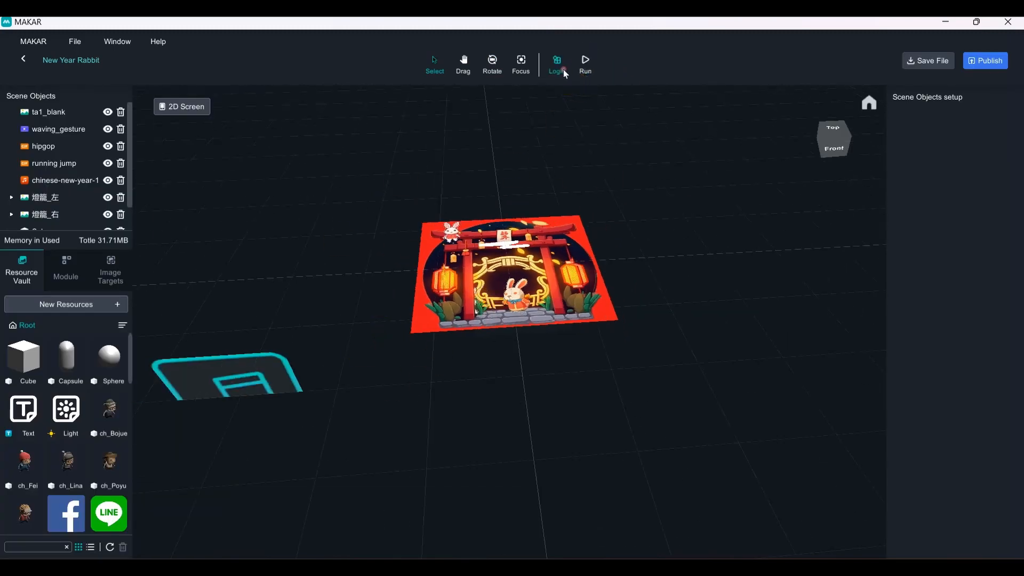
drag(566, 349, 571, 362)
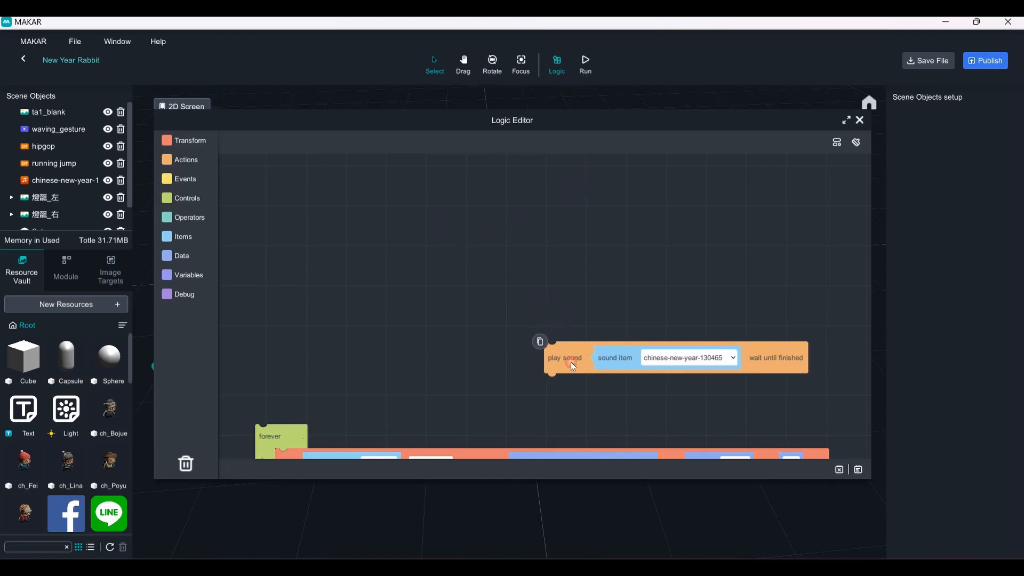
click(612, 217)
click(860, 120)
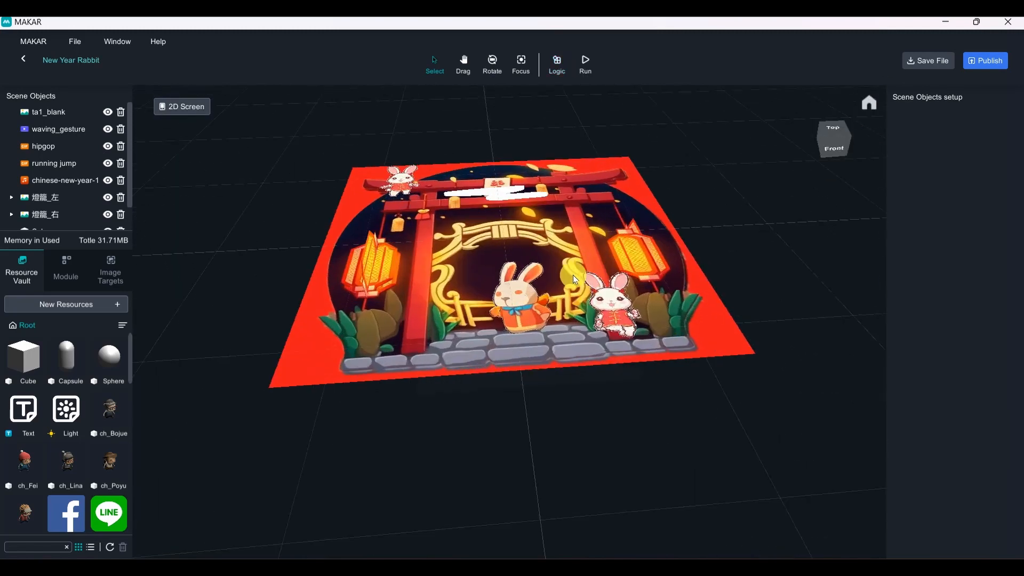
Select the waving_gesture video in the scene and play it to preview its motion
click(48, 128)
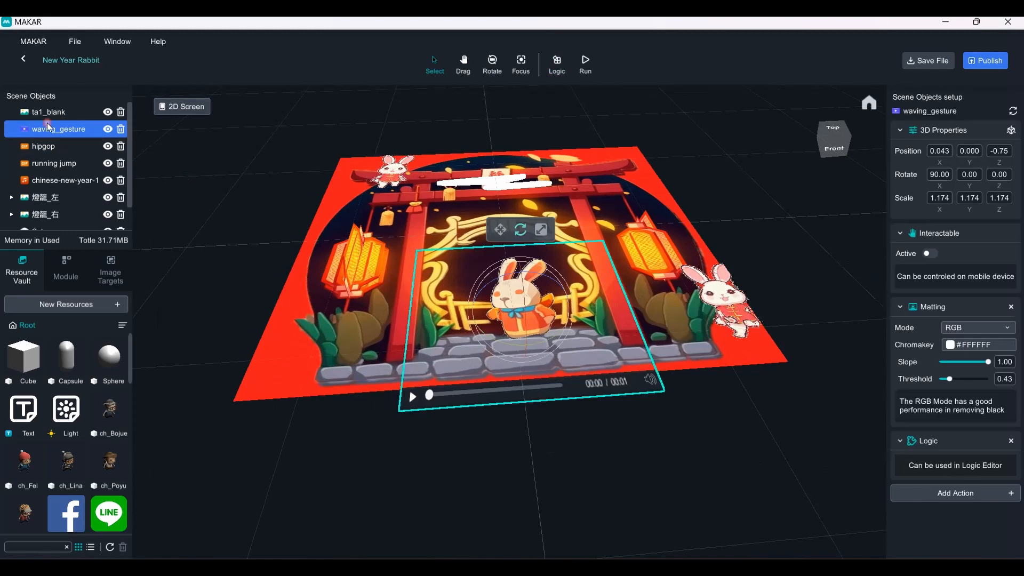
click(412, 396)
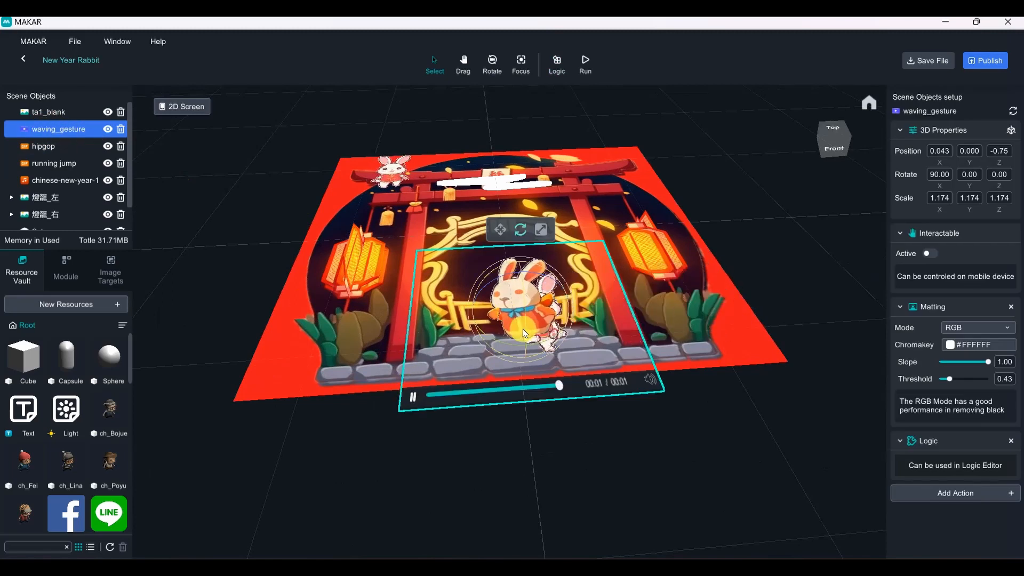
click(56, 129)
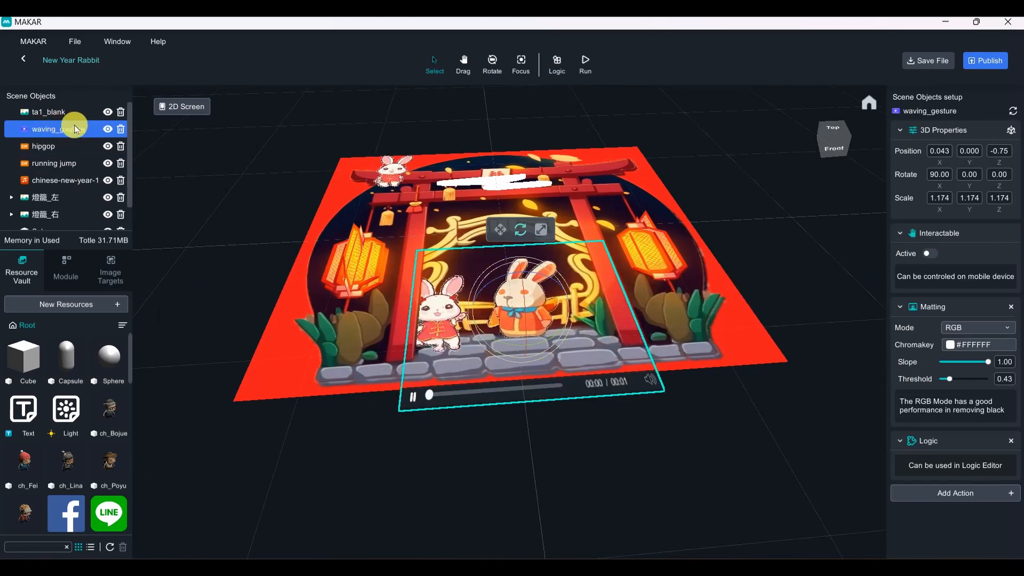
right_drag(575, 338, 586, 419)
Add a "play video wait until finished" block for waving_gesture above the play sound block in the Logic Editor
click(561, 60)
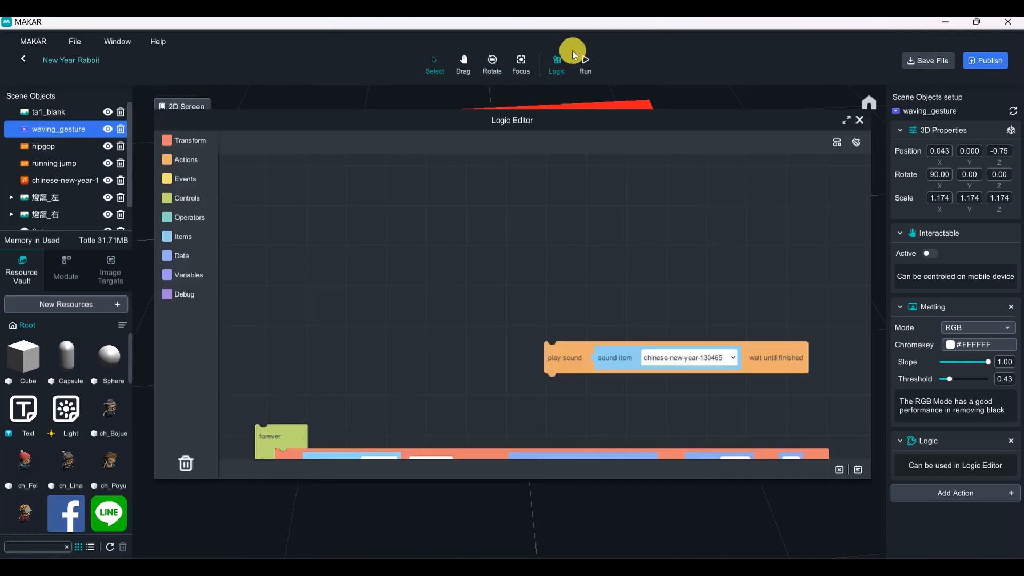
click(181, 163)
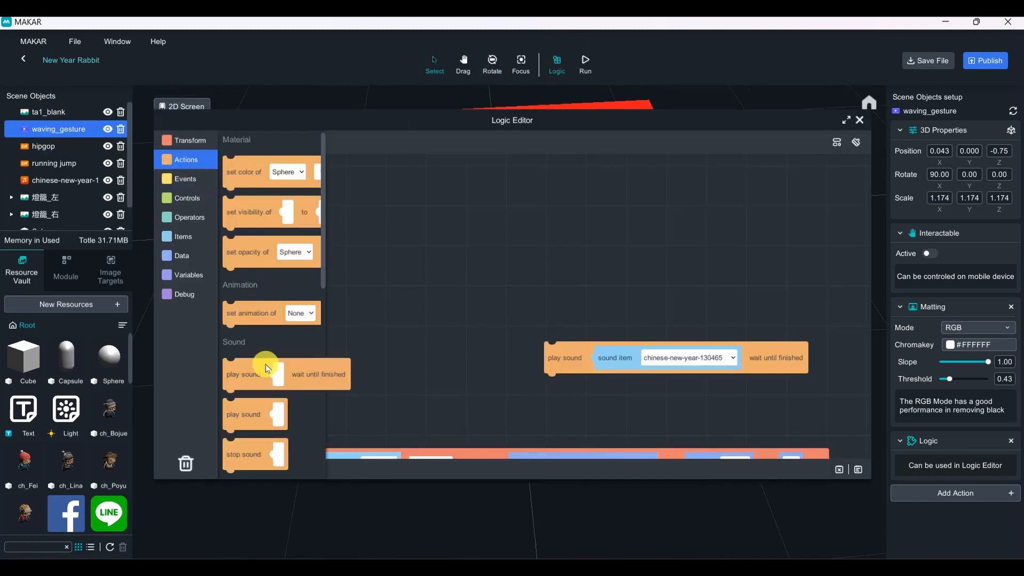
scroll(256, 308, down, 1)
scroll(257, 308, down, 5)
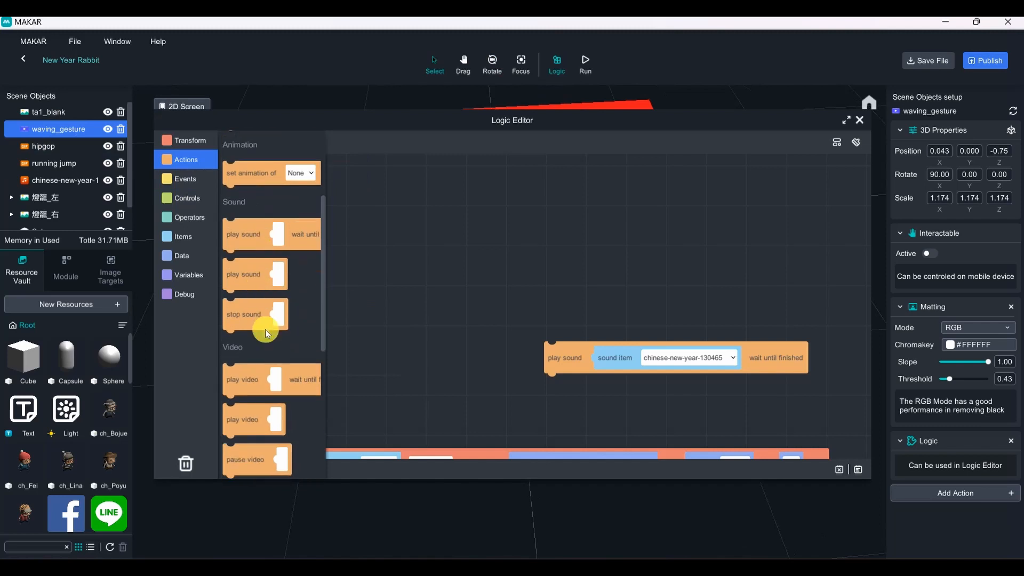
drag(236, 304, 578, 274)
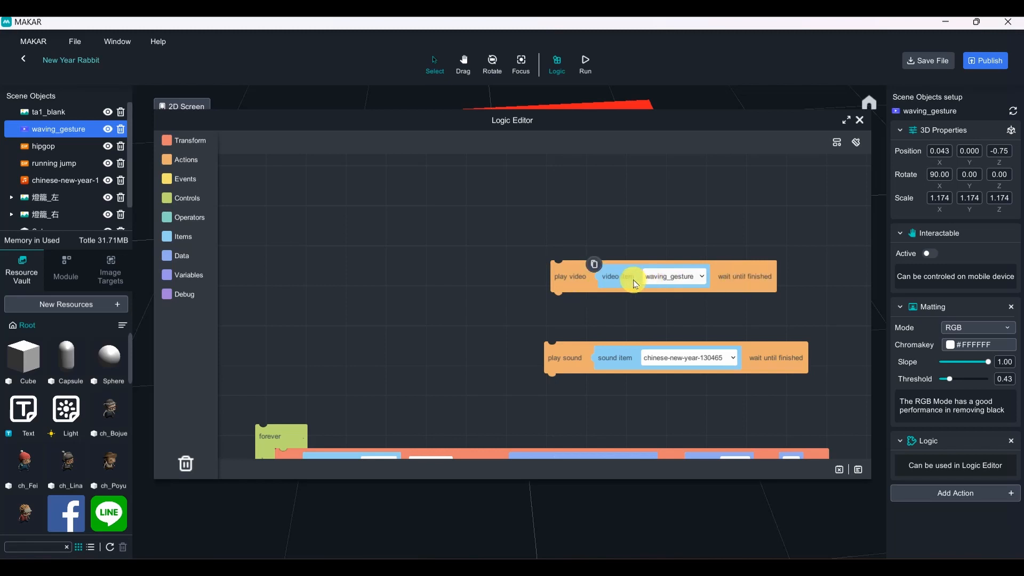
drag(635, 286, 549, 286)
drag(555, 343, 556, 328)
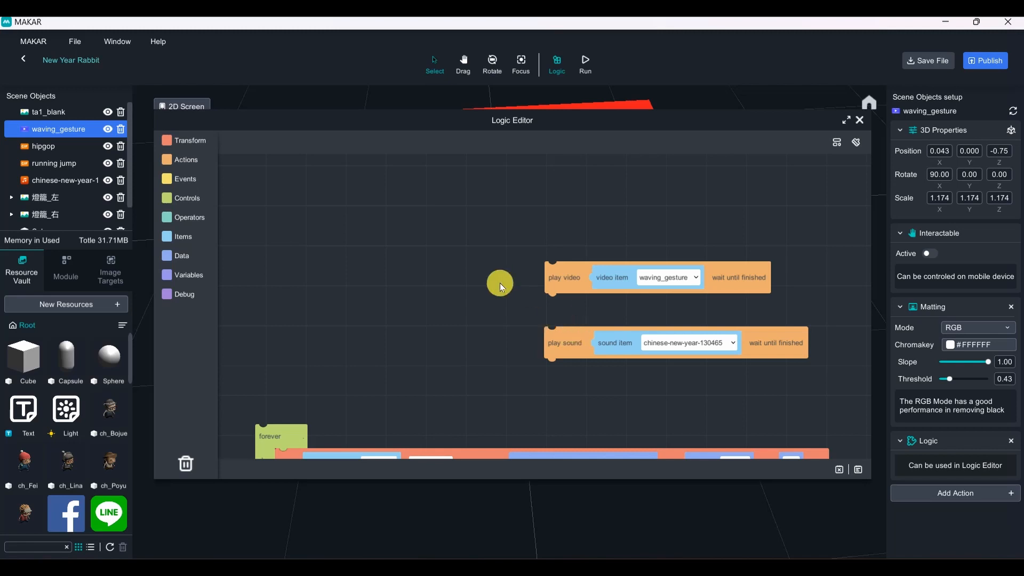
Add a "set visibility" block for Sphere with the value true in an empty area of the Logic Editor
click(174, 163)
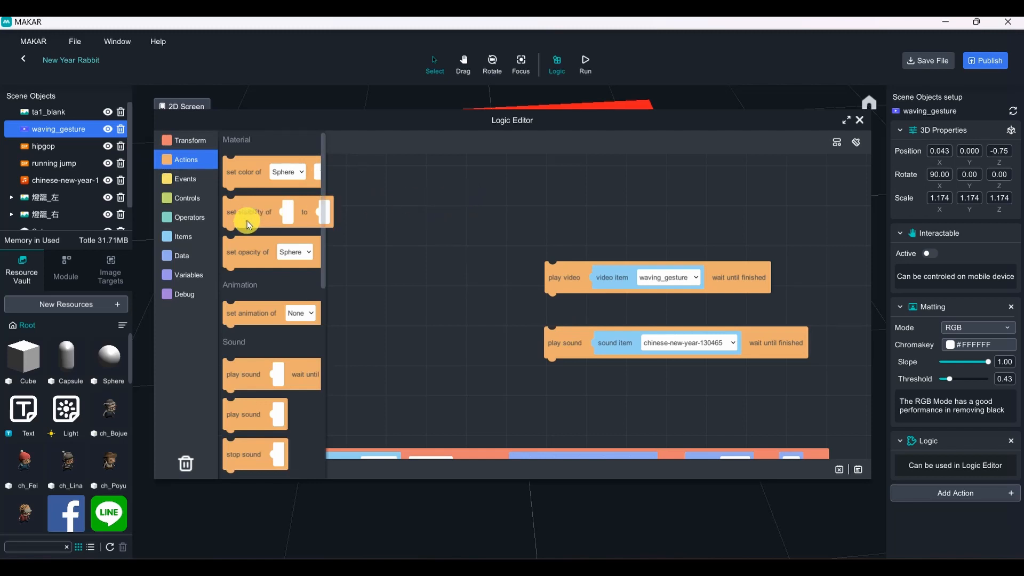
drag(238, 223, 263, 195)
drag(451, 245, 494, 335)
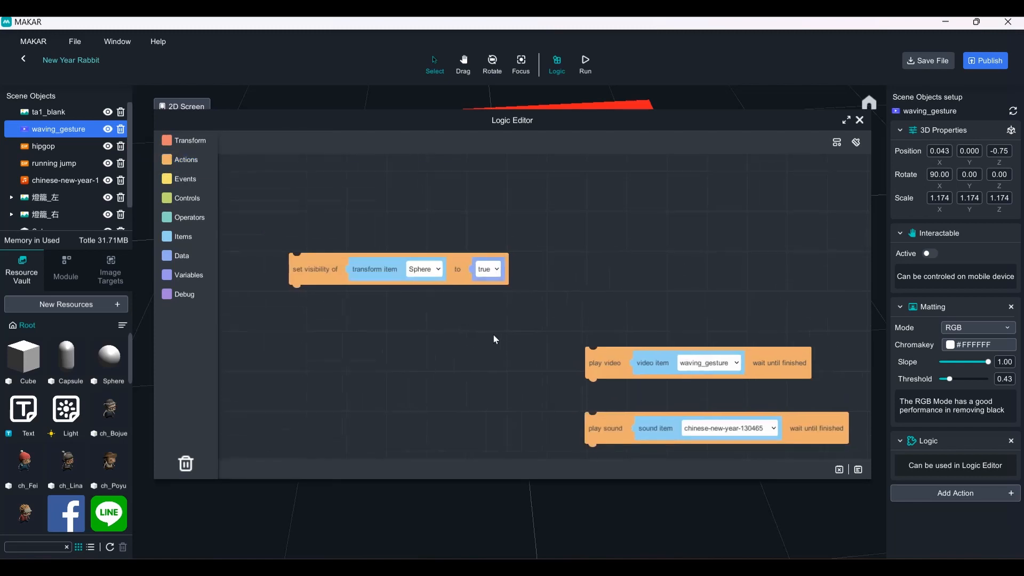
drag(326, 277, 330, 218)
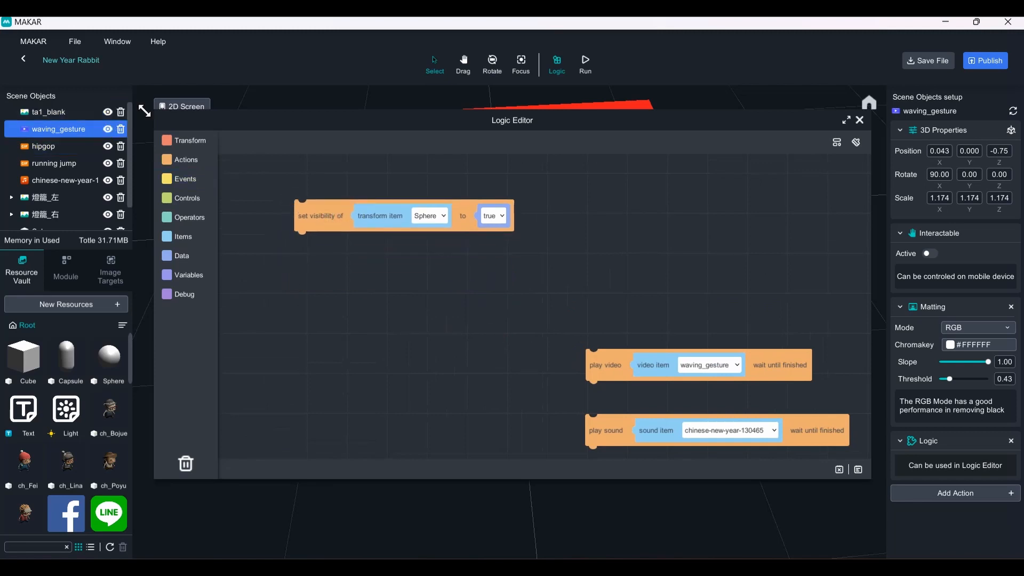
Hide every scene object, from ta1_blank and waving_gesture through the lanterns to Sphere and Sphere 2
click(858, 119)
click(108, 112)
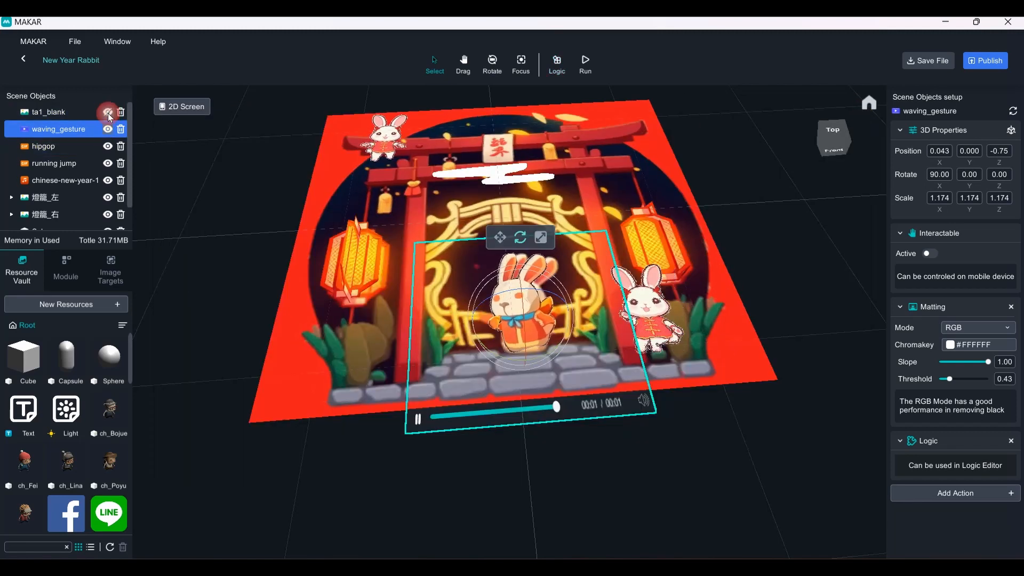
click(106, 147)
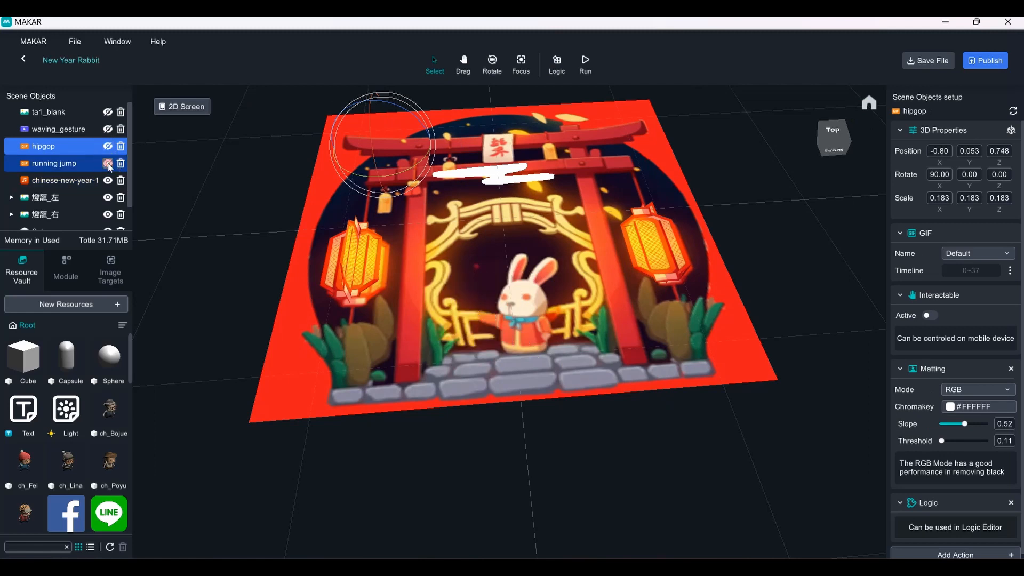
click(108, 164)
click(107, 180)
click(107, 197)
click(106, 215)
scroll(106, 211, down, 1)
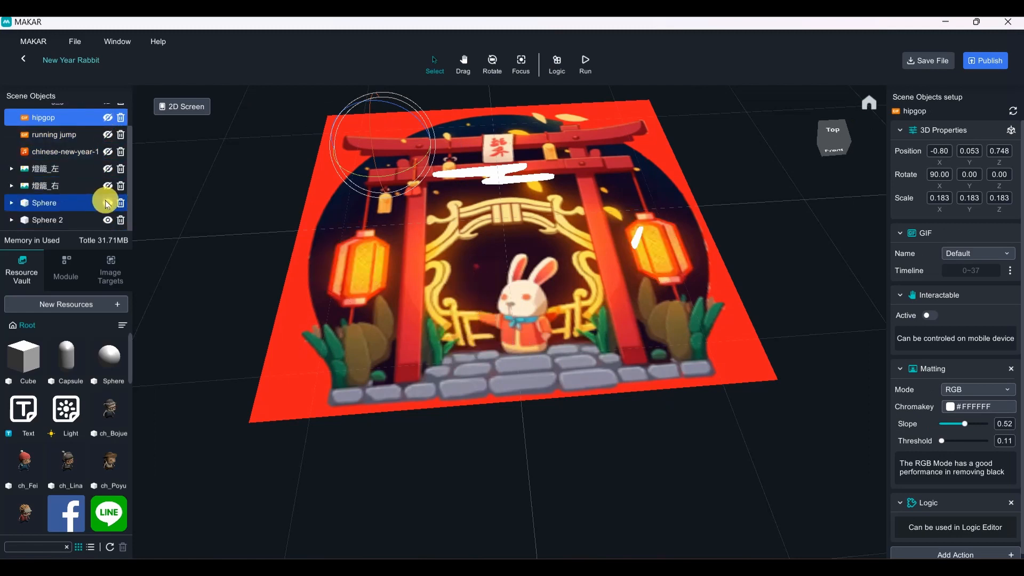
click(107, 203)
click(108, 220)
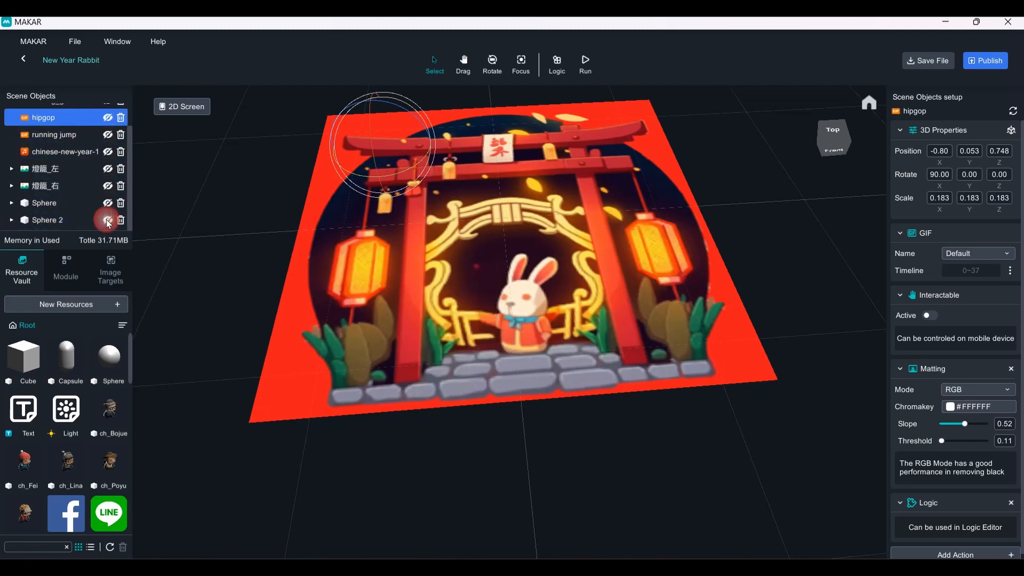
click(254, 196)
scroll(67, 155, up, 2)
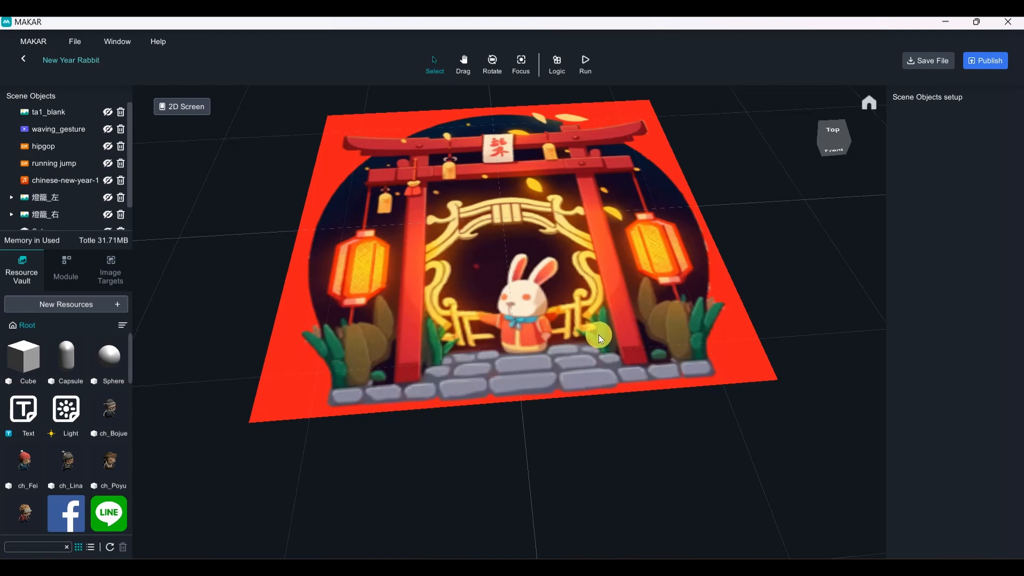
Duplicate the Sphere visibility block, attach the copy below it and assign it to Sphere 2 with the value true
click(555, 68)
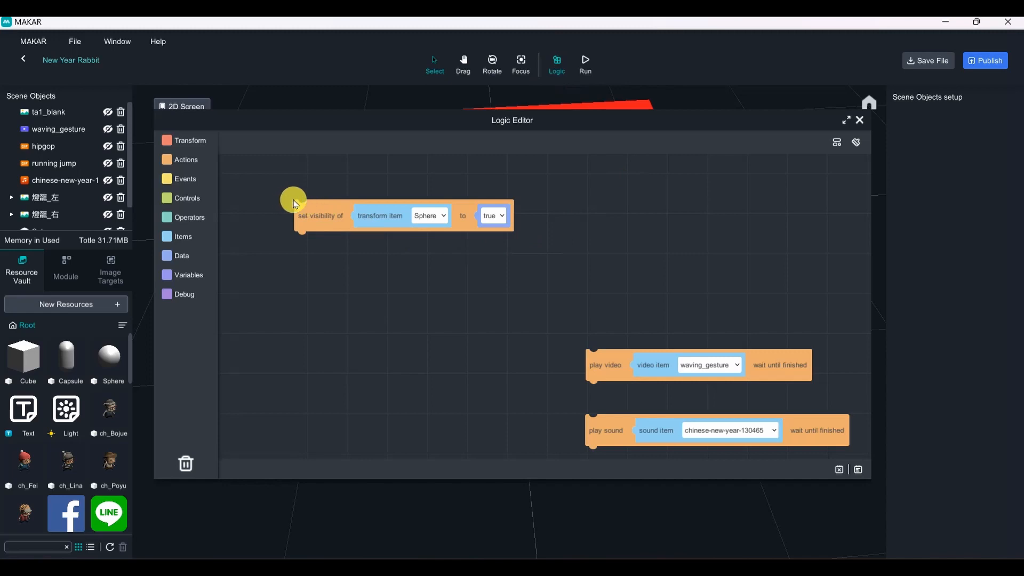
drag(323, 230, 301, 227)
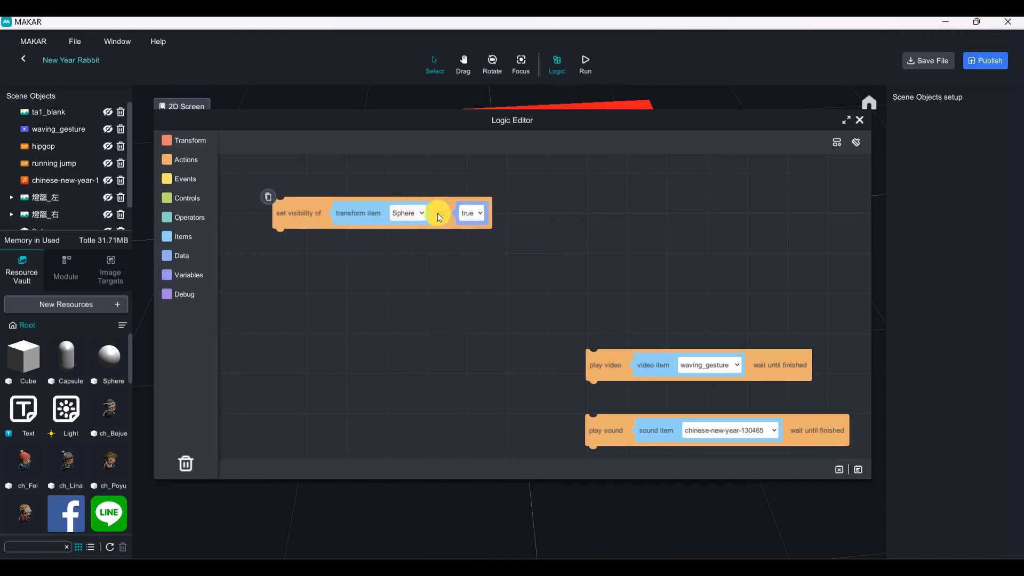
click(268, 197)
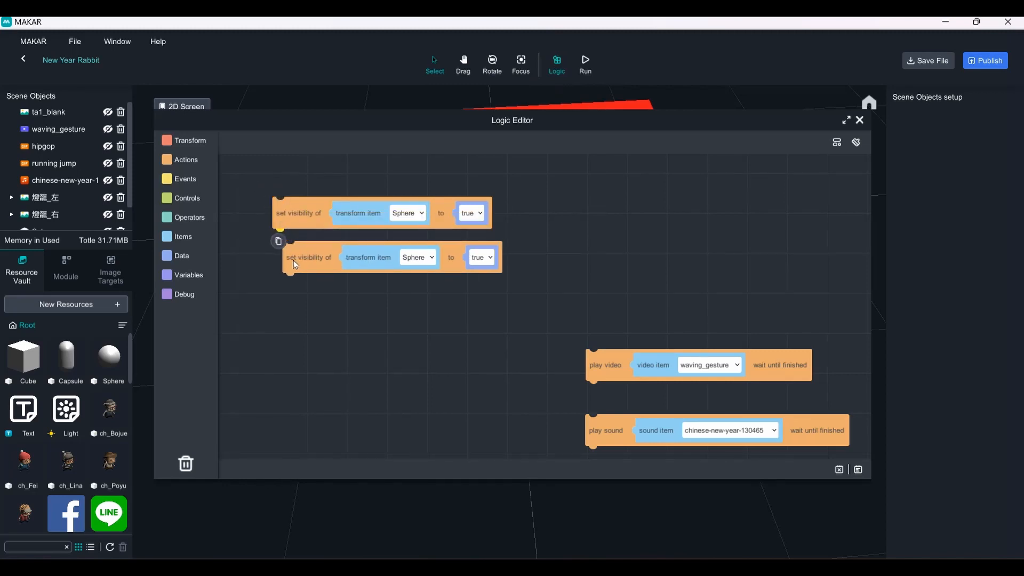
drag(294, 264, 283, 252)
click(465, 245)
click(472, 265)
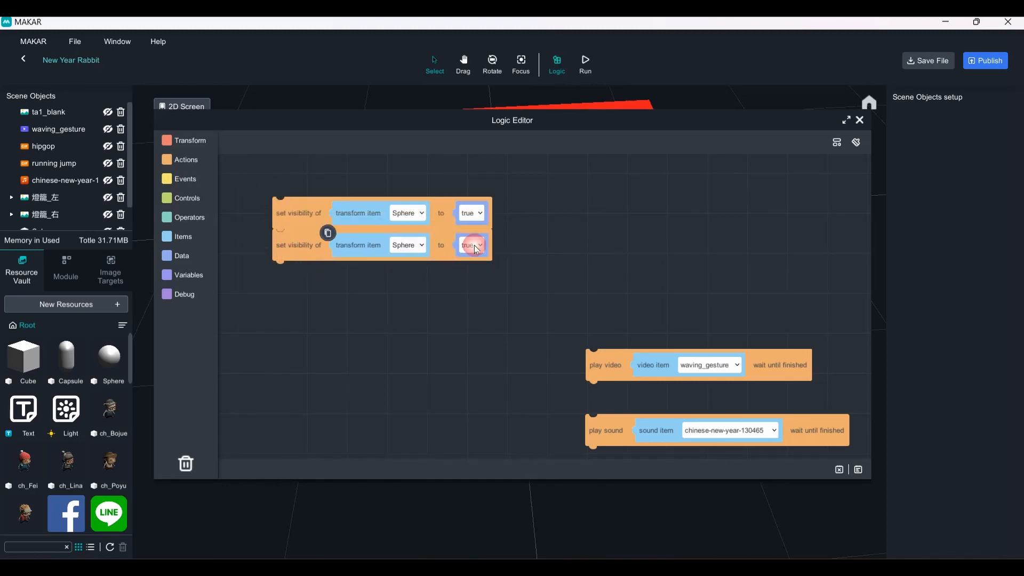
click(408, 244)
click(427, 277)
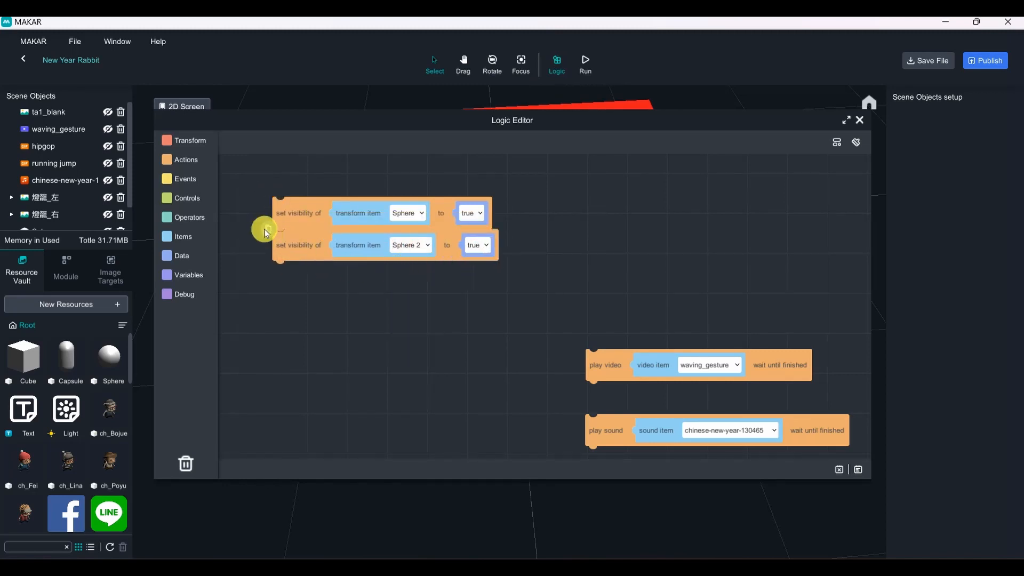
Duplicate the two visibility blocks, attach the copies below and assign them to 燈籠_右 and 燈籠_左
click(275, 197)
click(272, 196)
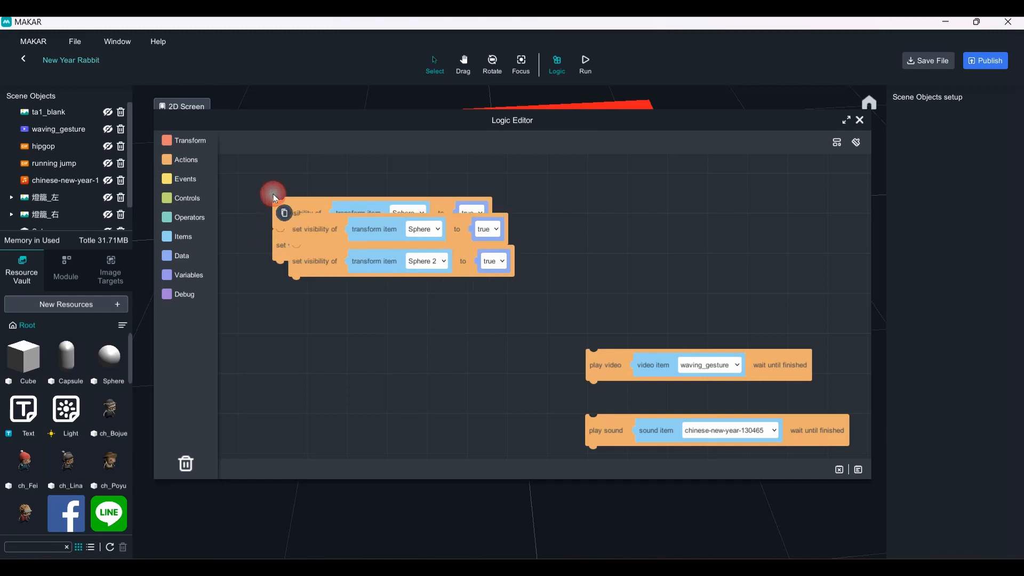
drag(312, 244, 298, 289)
click(403, 274)
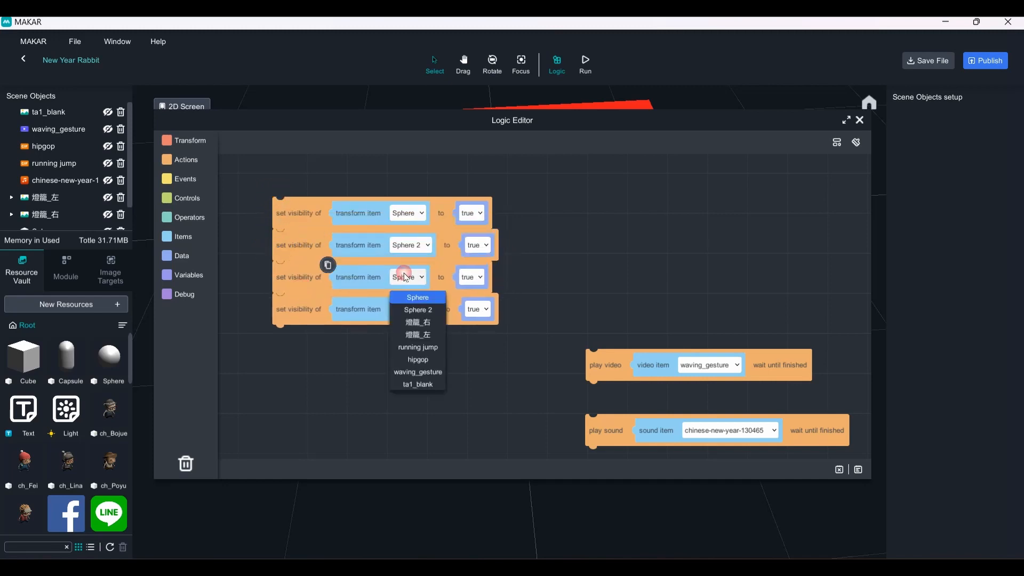
click(418, 322)
click(426, 309)
click(426, 368)
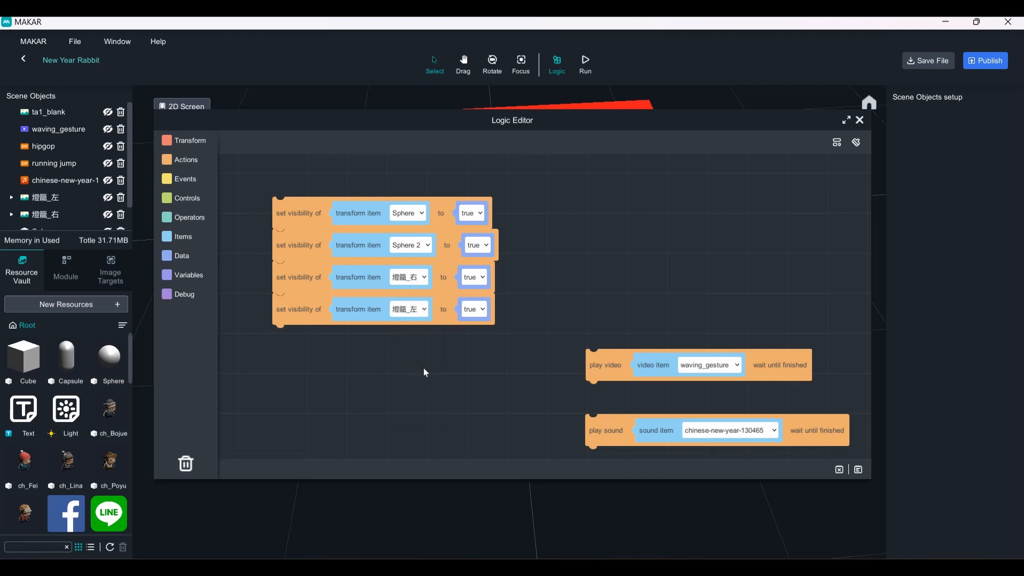
Duplicate the four visibility blocks, attach the copies below and assign them to running jump, hipgop, waving_gesture and ta1_blank
click(277, 208)
click(269, 196)
drag(313, 235, 295, 347)
scroll(295, 347, down, 1)
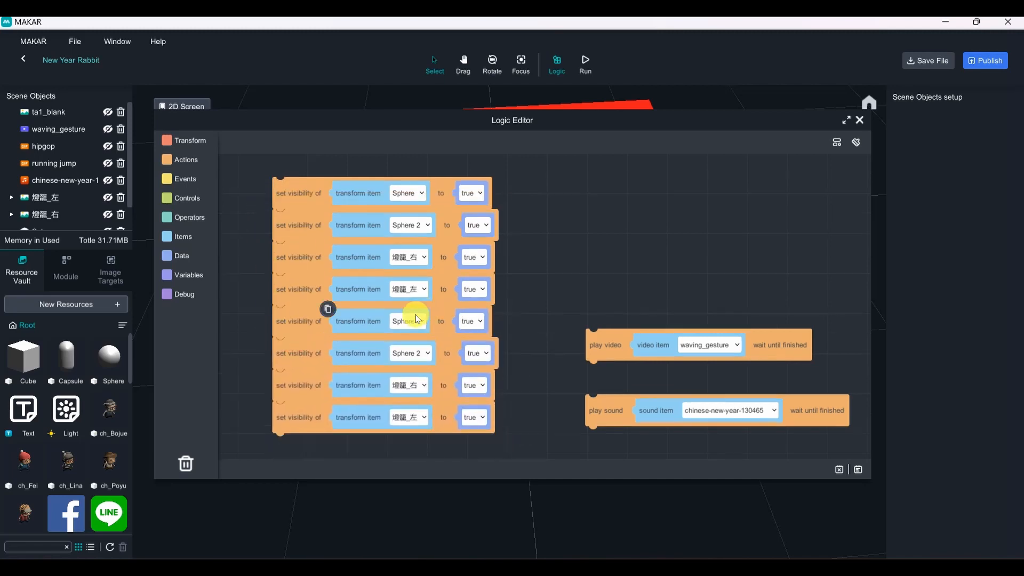
click(408, 321)
click(437, 397)
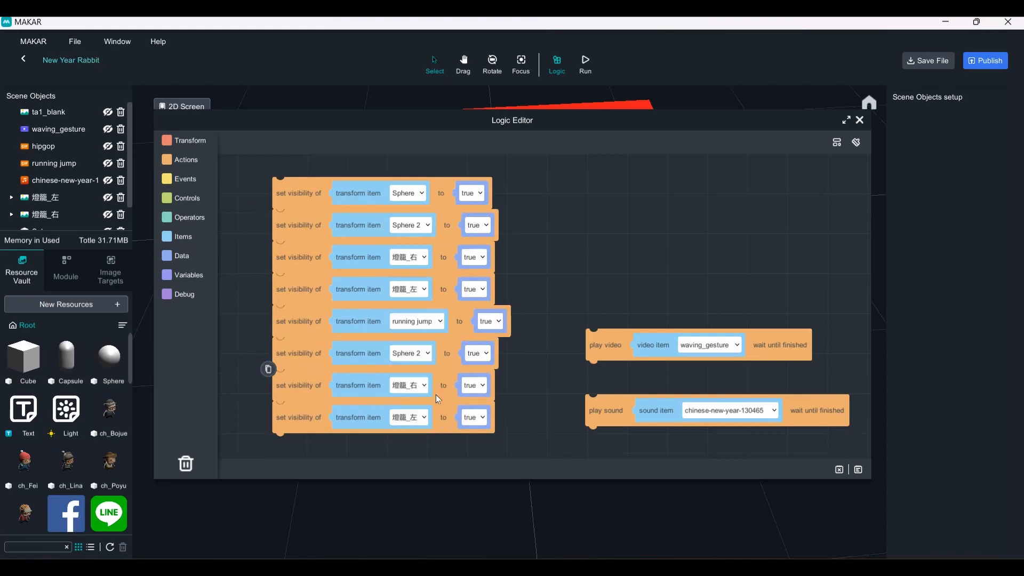
click(419, 353)
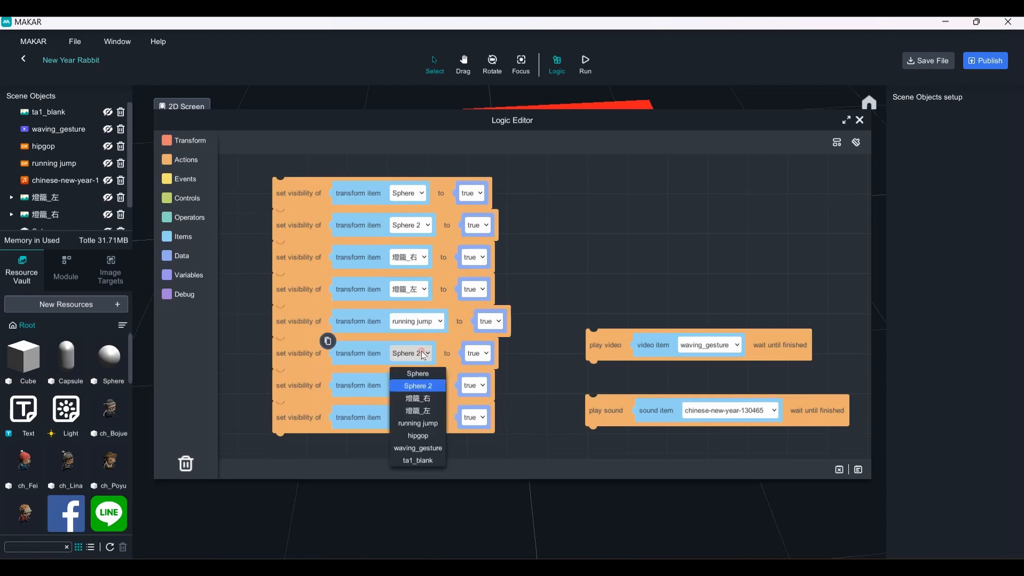
click(418, 435)
click(421, 384)
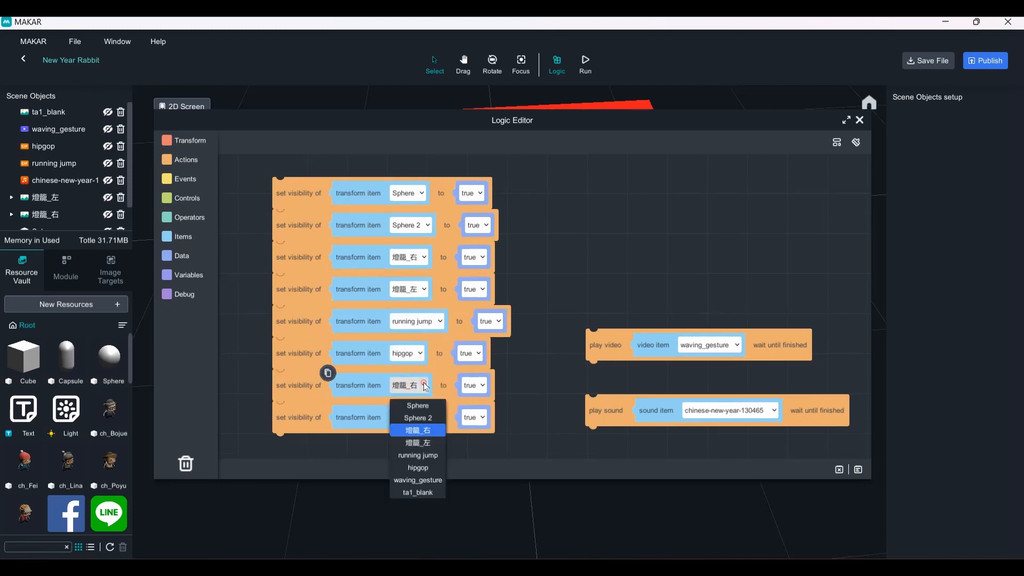
click(428, 482)
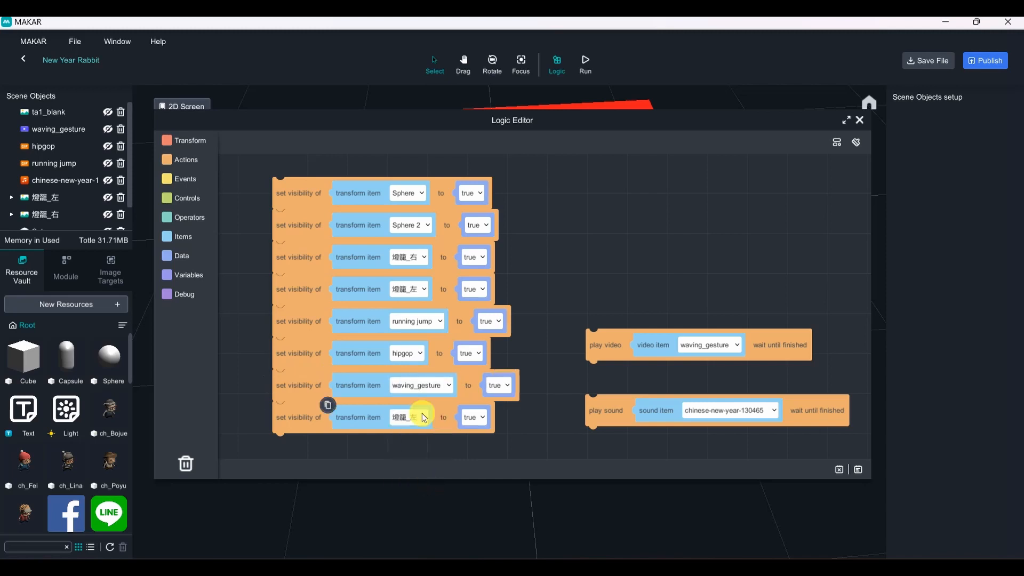
click(416, 417)
click(423, 523)
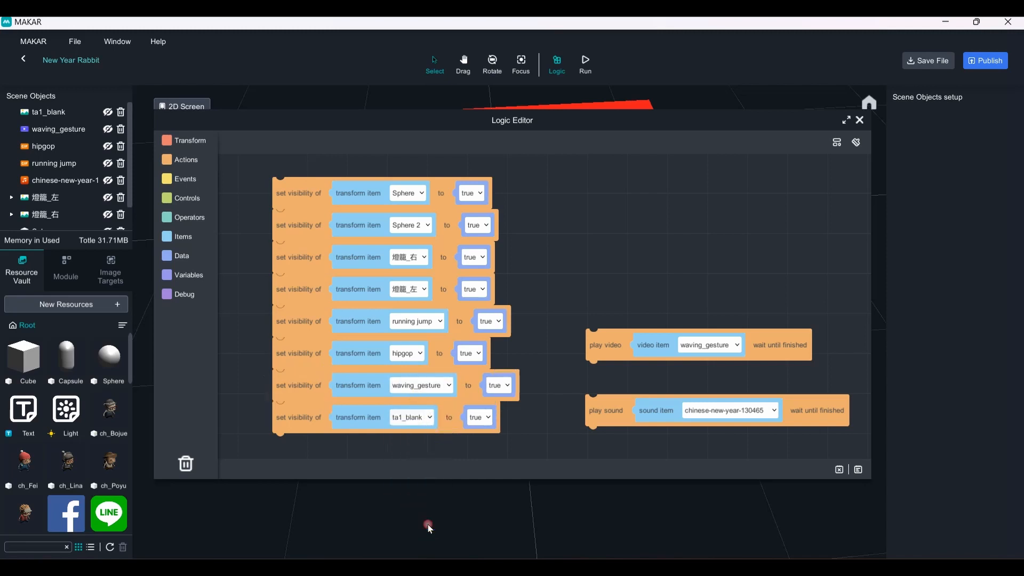
Run the scene to check that the visibility blocks show all the hidden objects, and stop the preview
click(859, 120)
click(586, 62)
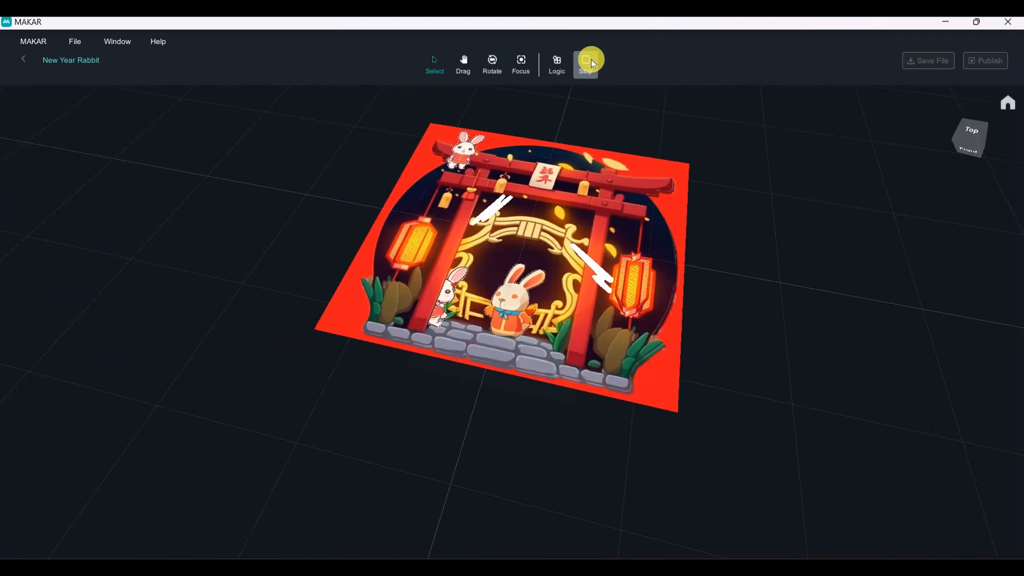
right_drag(733, 294, 771, 304)
click(588, 63)
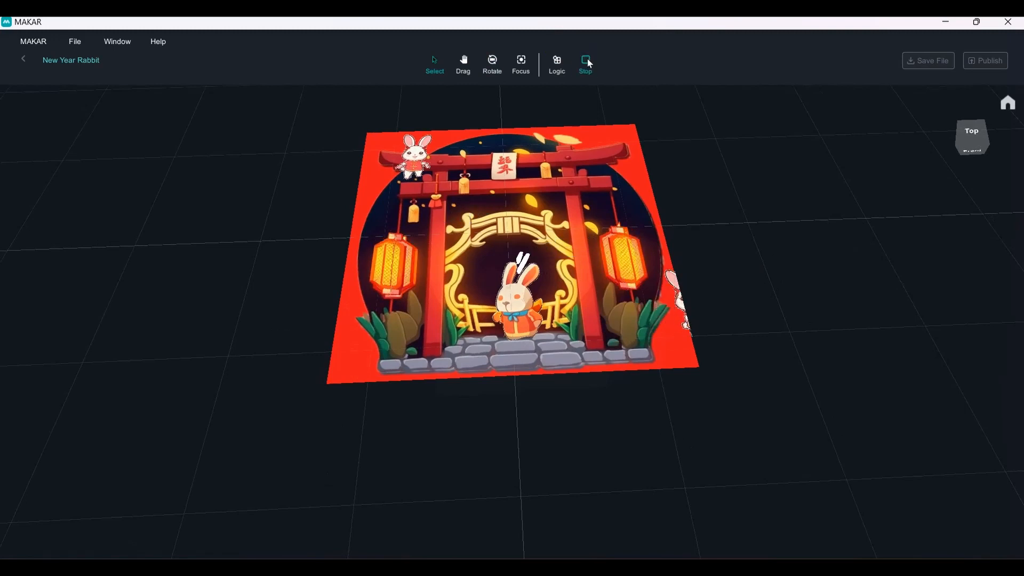
Move the waving_gesture visibility block out of the visibility stack and attach it directly above the waving_gesture play video block
click(560, 66)
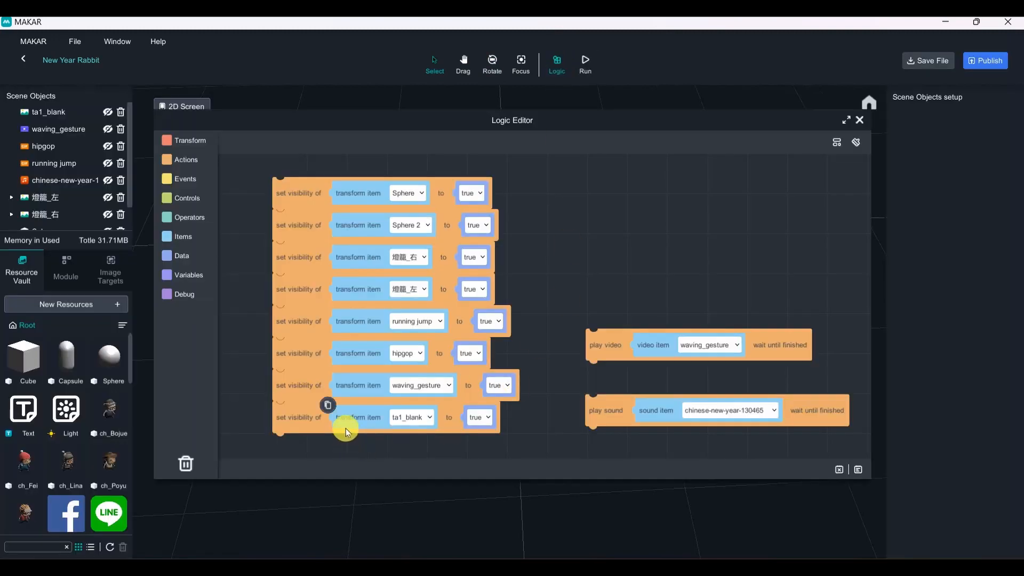
mouse_move(318, 415)
mouse_down()
mouse_move(322, 376)
mouse_move(354, 430)
mouse_move(324, 431)
mouse_move(307, 415)
mouse_up()
scroll(357, 367, down, 4)
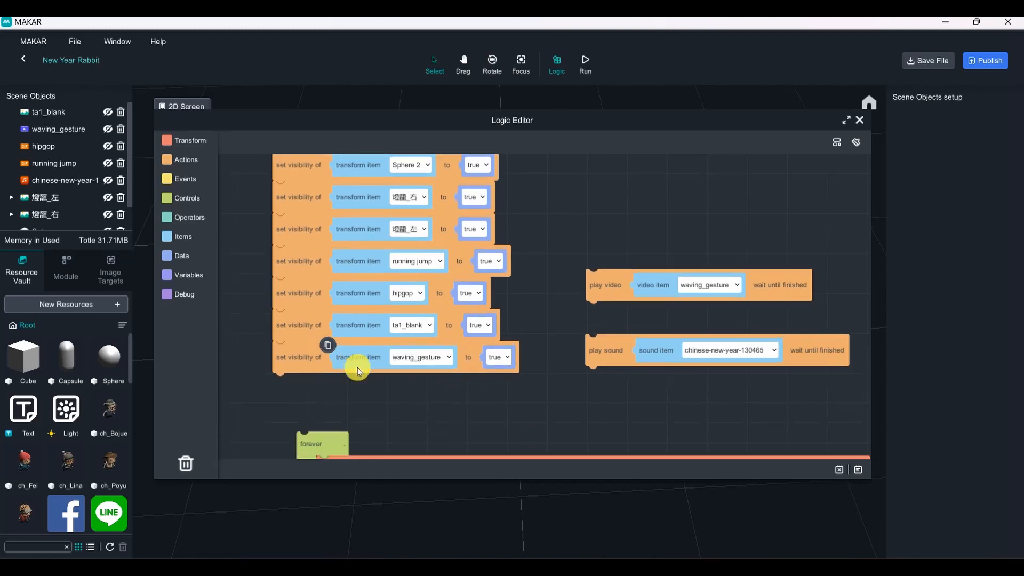
scroll(366, 354, up, 1)
drag(297, 375, 616, 193)
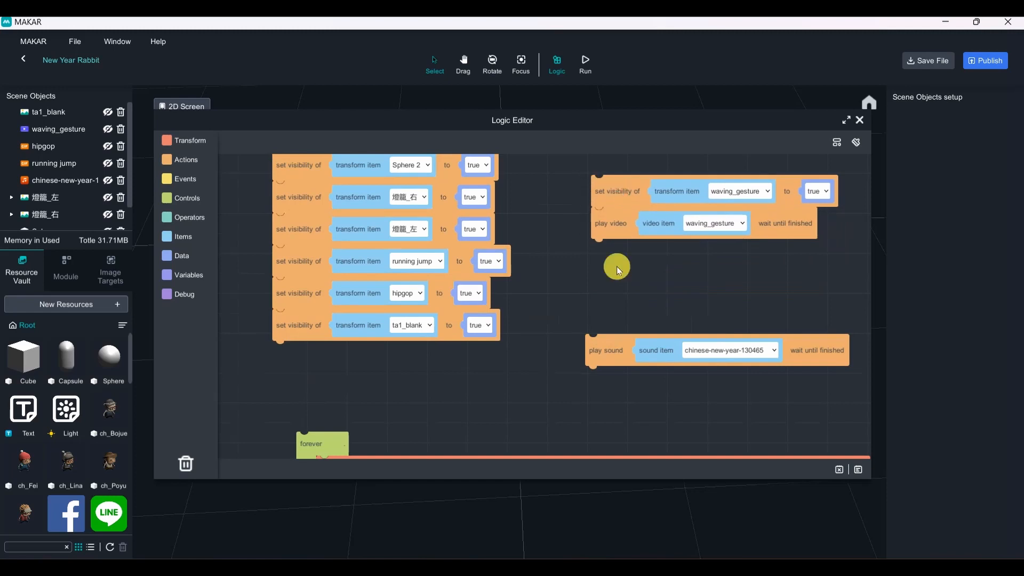
scroll(619, 263, up, 1)
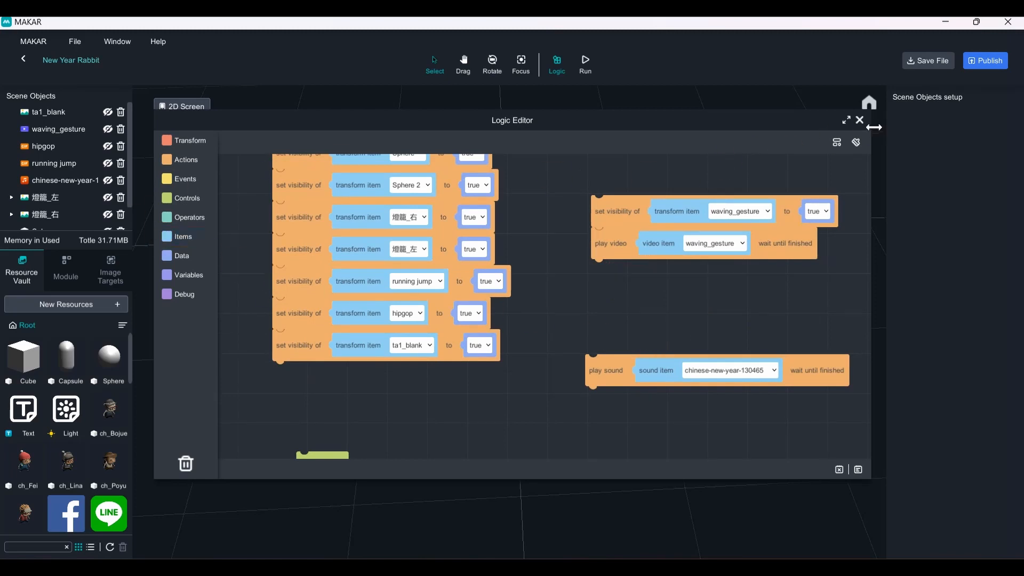
Close the Logic Editor and make the chinese-new-year sound object visible in the scene
click(859, 120)
scroll(80, 190, down, 1)
click(85, 204)
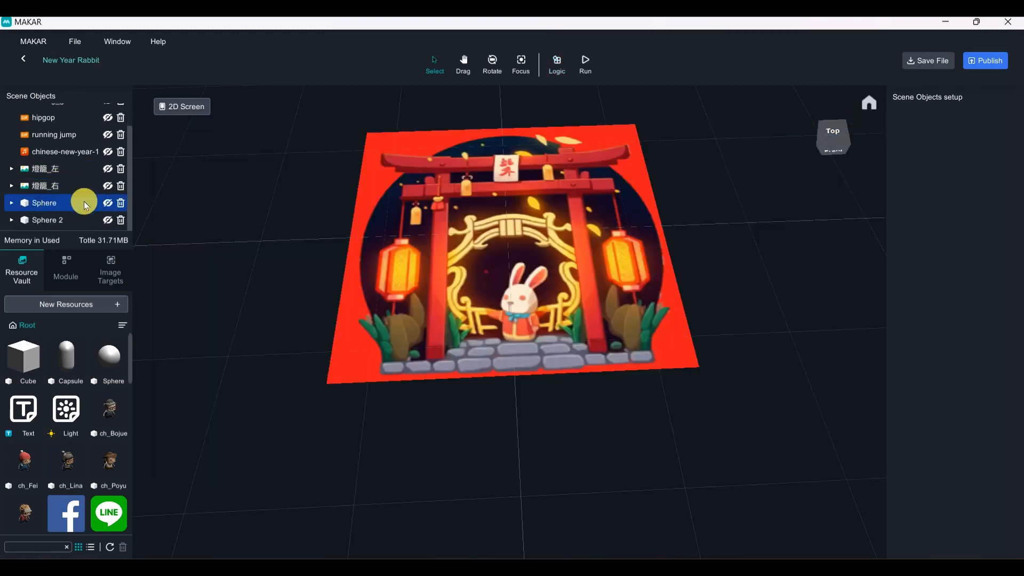
scroll(86, 196, up, 1)
scroll(96, 155, down, 1)
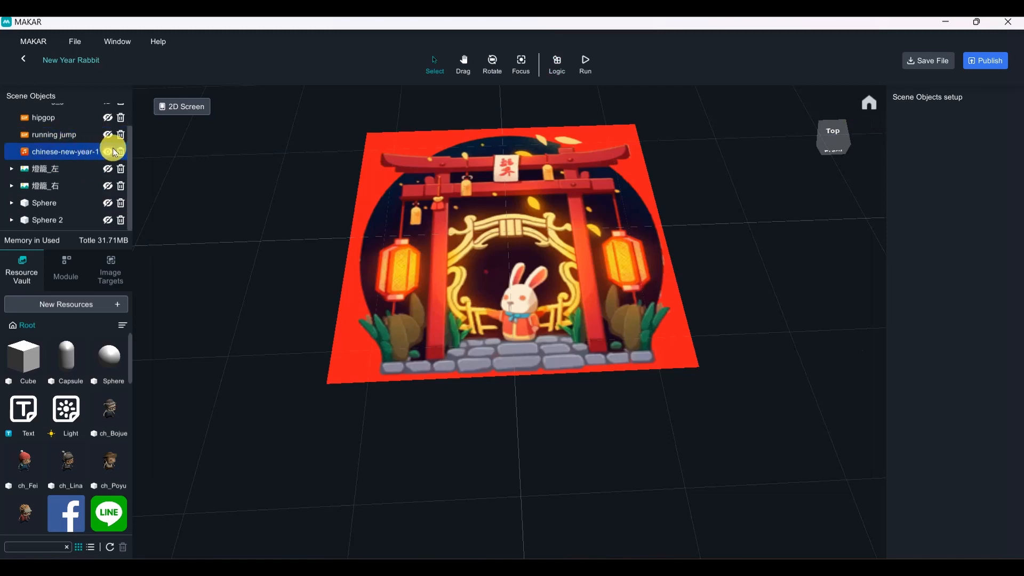
click(112, 152)
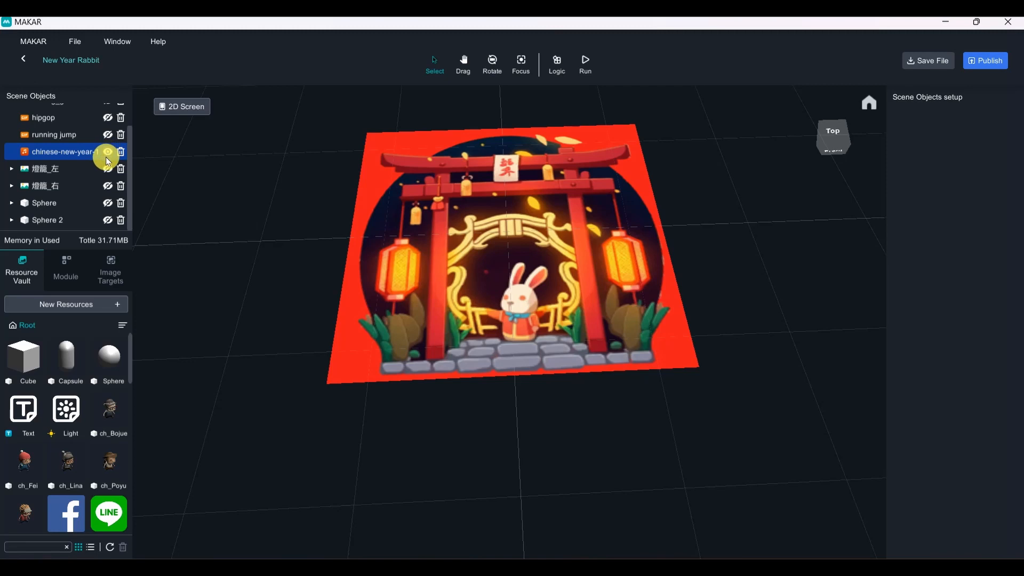
Run the scene, and check in the Logic Editor which objects the 燈籠_右 visibility block can be assigned to
click(591, 66)
click(567, 59)
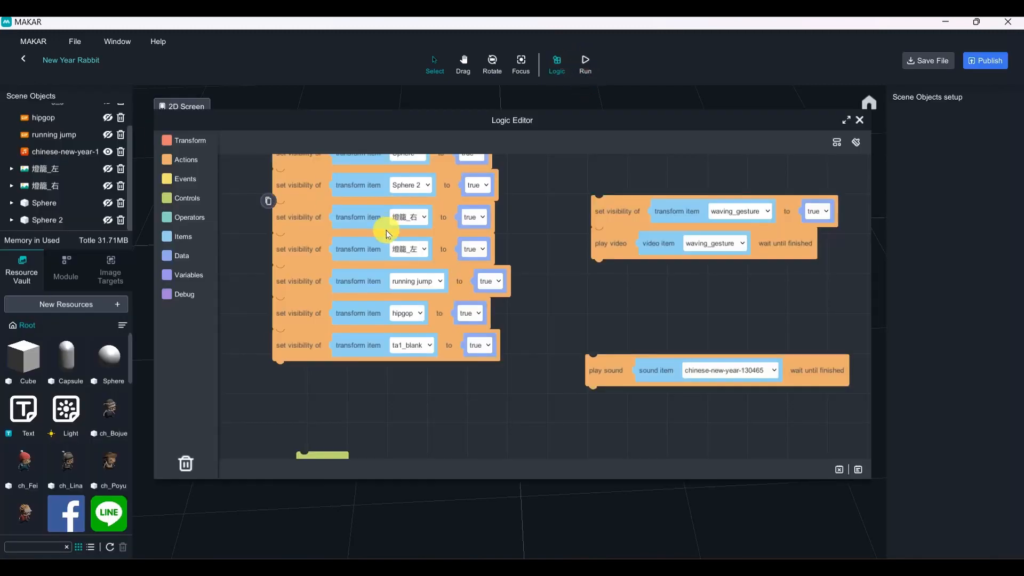
click(413, 219)
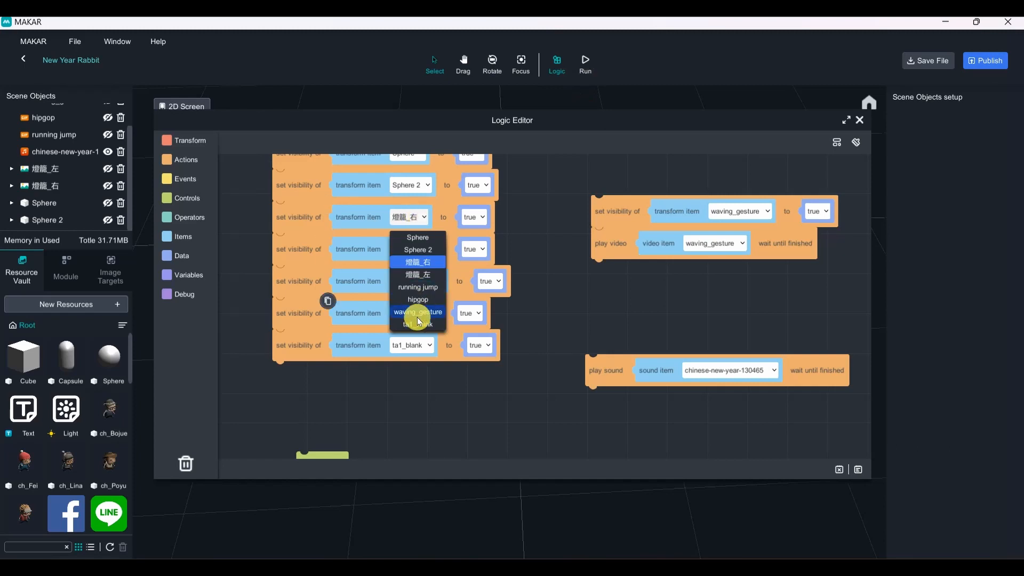
click(535, 266)
click(859, 120)
Publish the project with Open Previewing Target enabled, keeping the default Public setting
drag(692, 263, 342, 358)
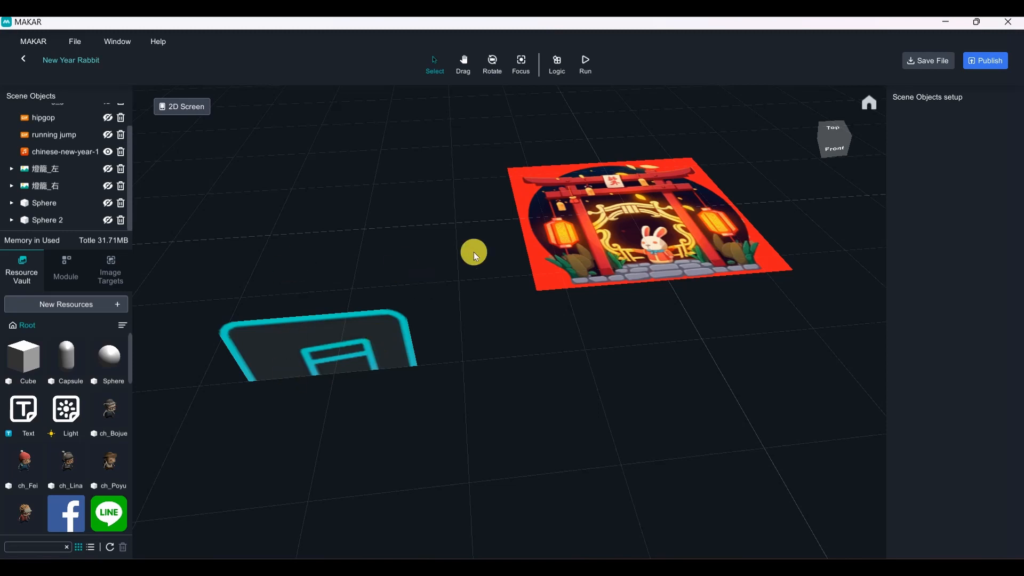
click(1002, 61)
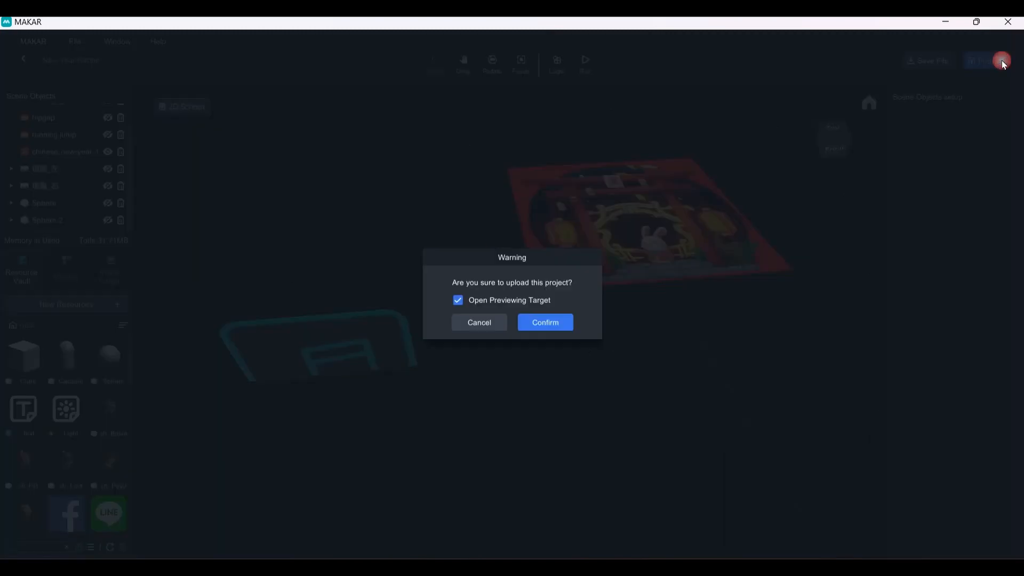
click(542, 320)
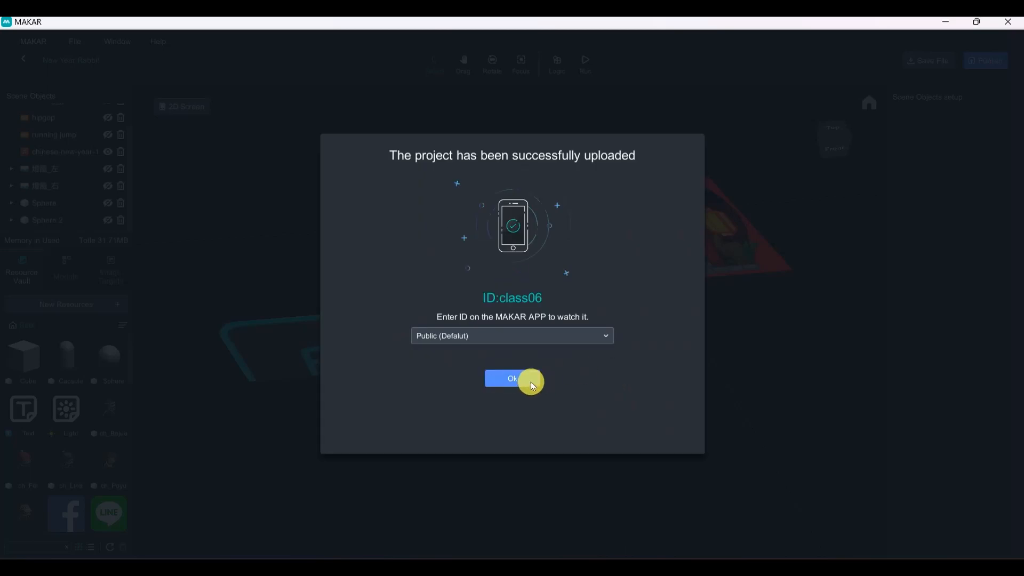
click(530, 381)
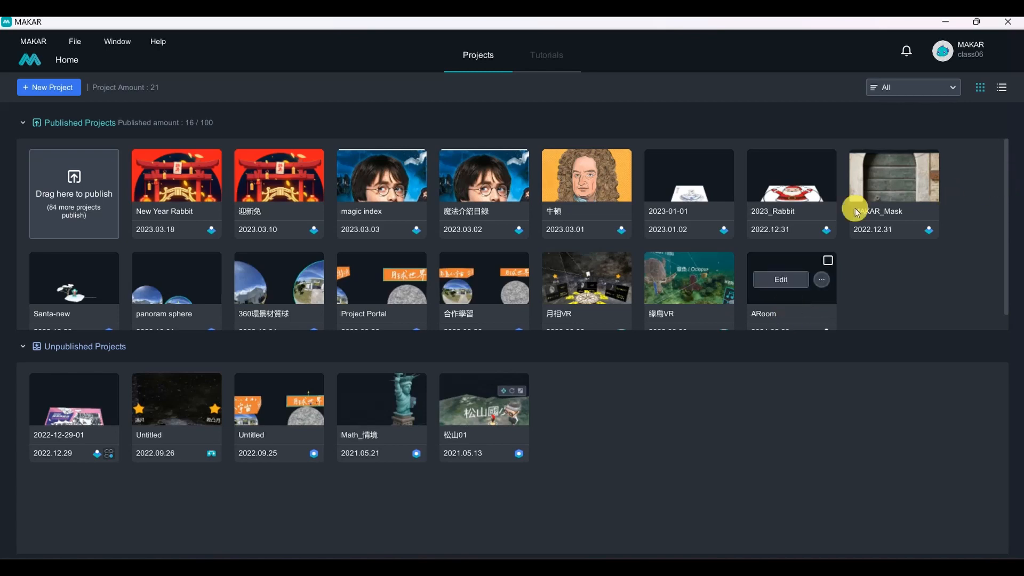
Minimize the MAKAR window and the phone-mirroring window to show the desktop
click(948, 24)
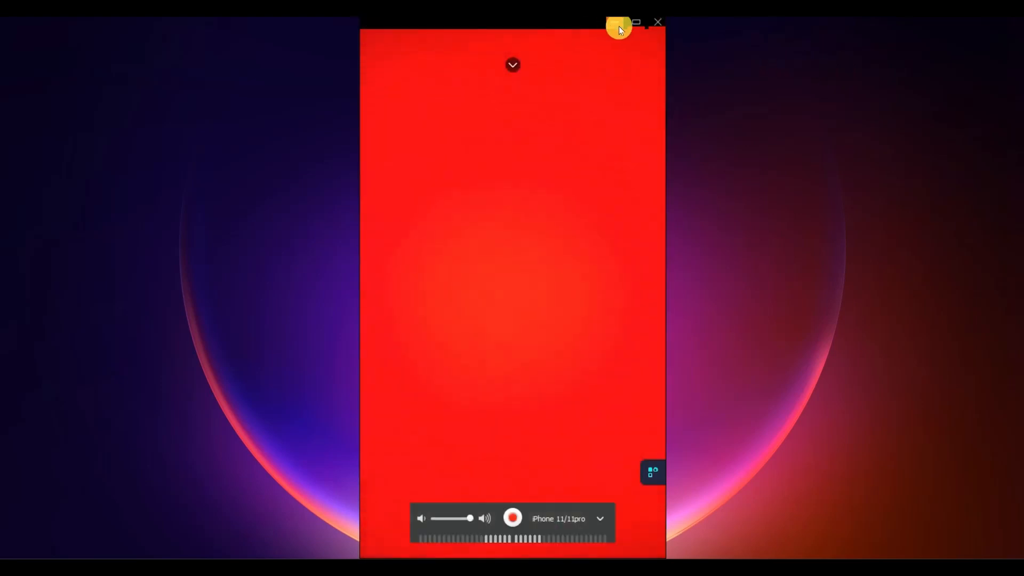
click(619, 23)
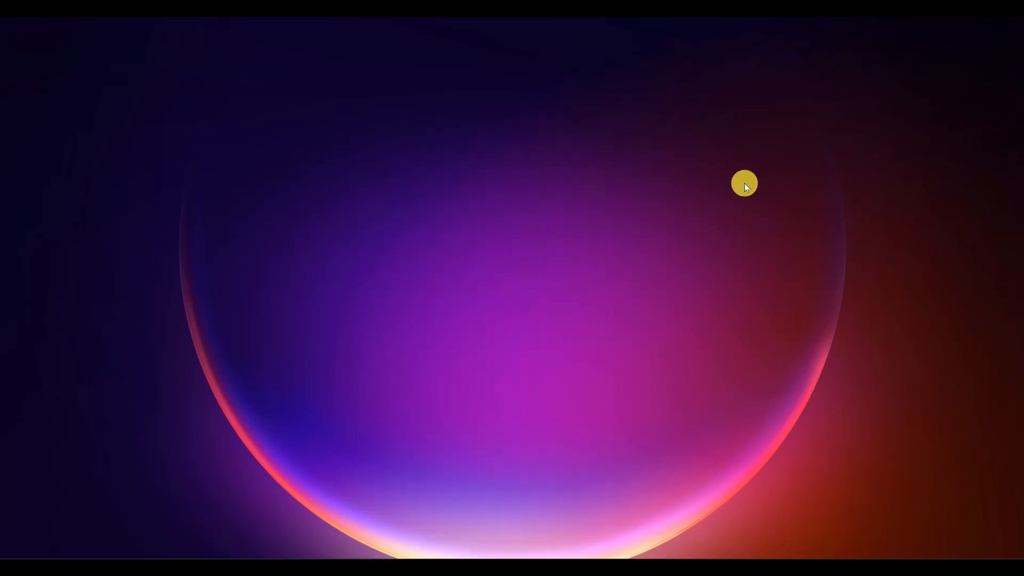